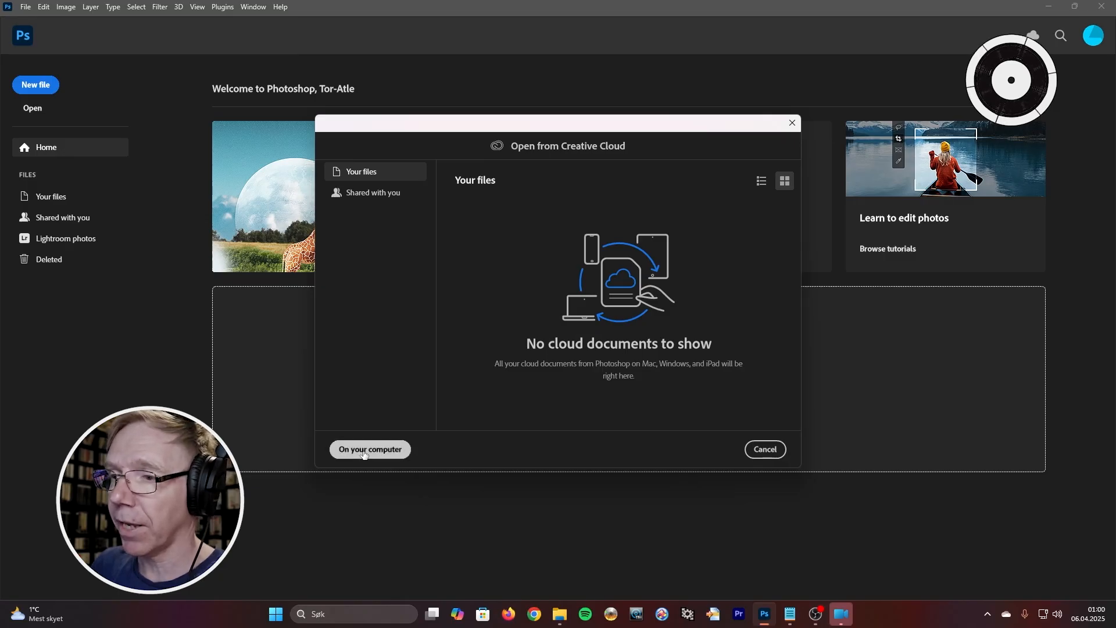
Open Treff 4.psd from the computer's Bilder > 8-Spors REDIGERING > Skannede 8-spors folder
{"action": "left_click", "coordinate": [364, 451]}
{"action": "left_click", "coordinate": [219, 215]}
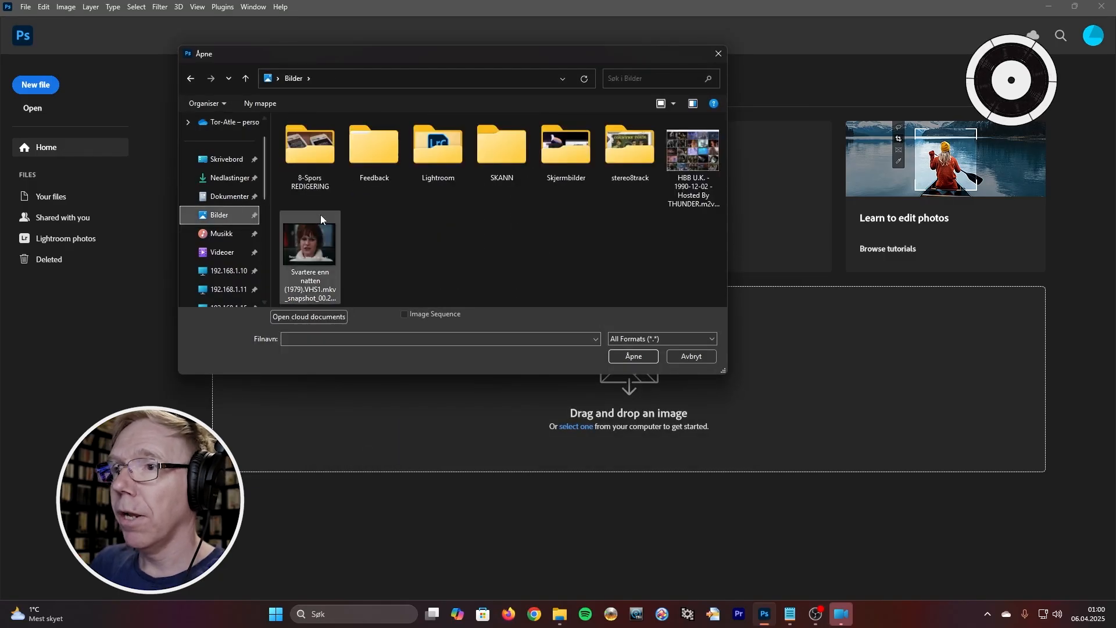
{"action": "double_click", "coordinate": [314, 151]}
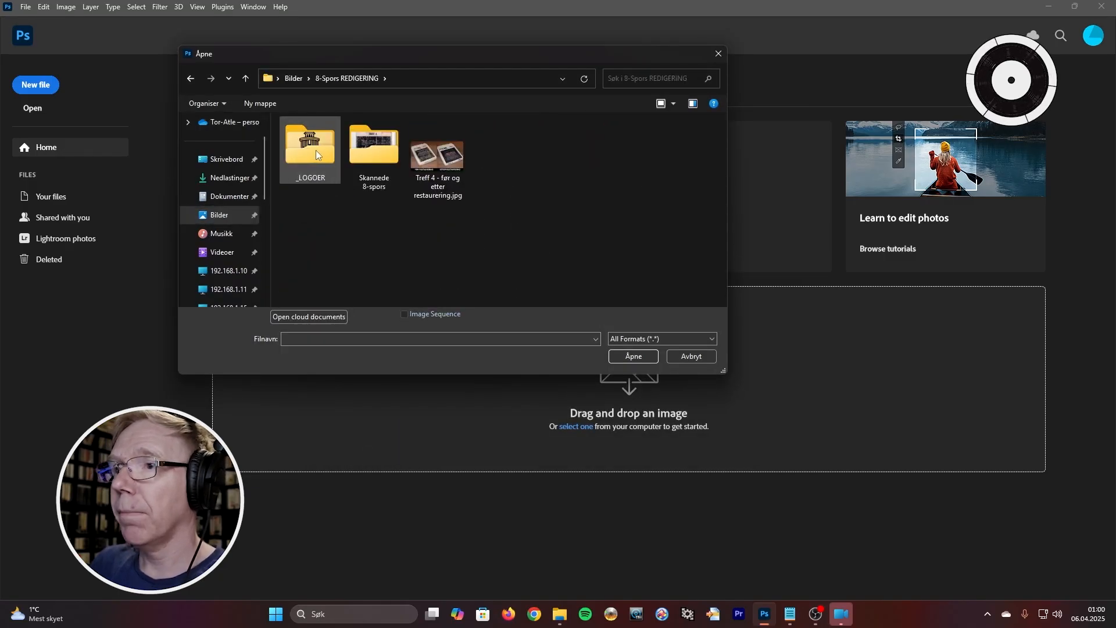
{"action": "double_click", "coordinate": [375, 149]}
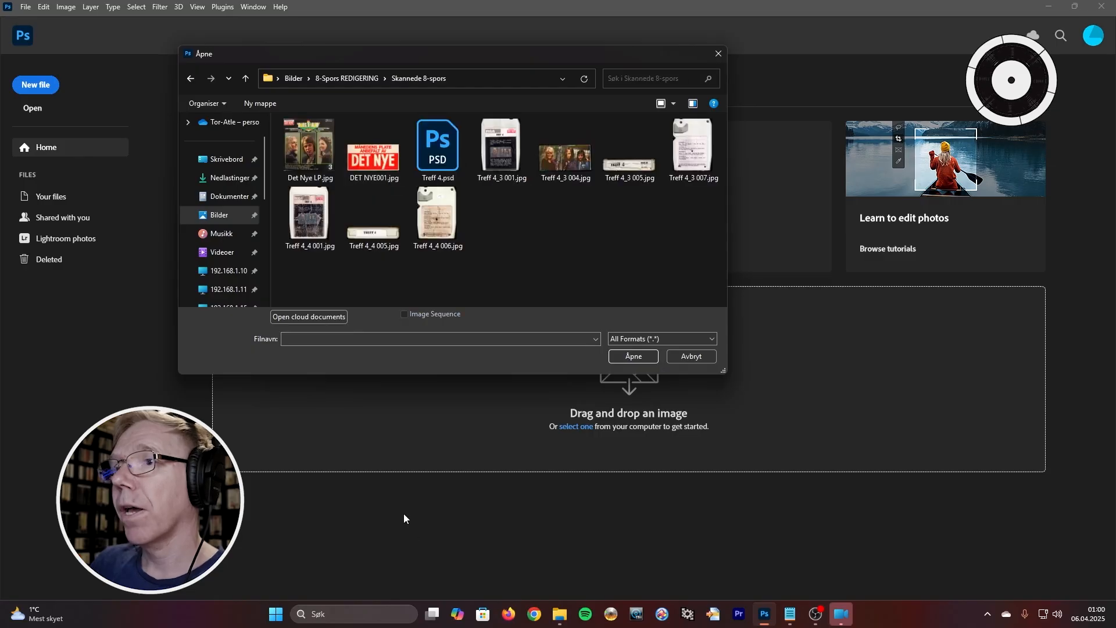
{"action": "double_click", "coordinate": [440, 151]}
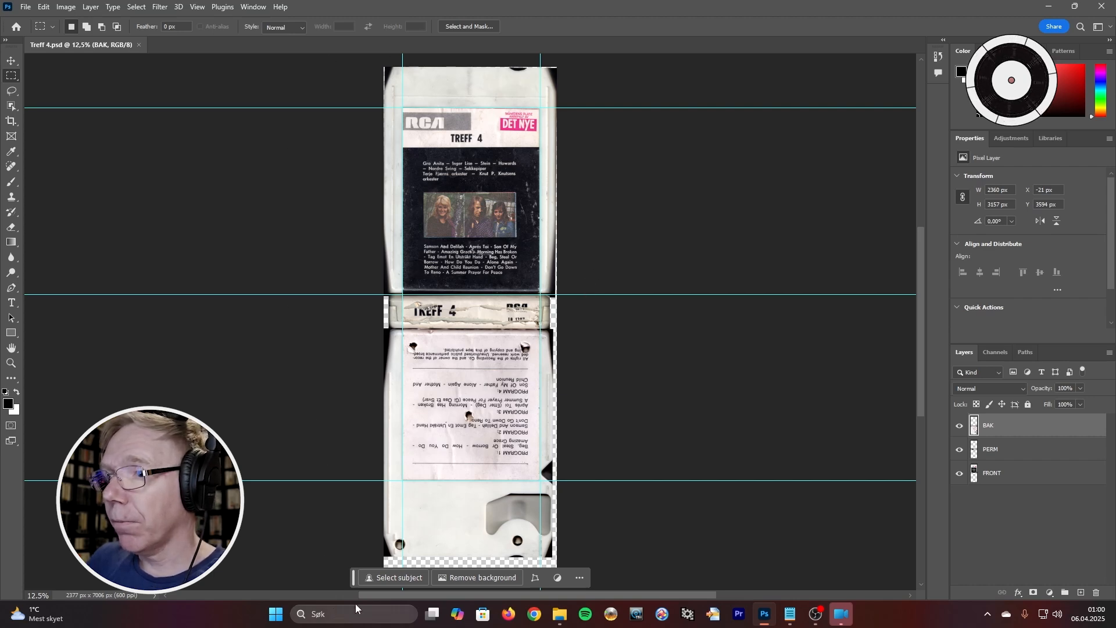
Hide the contextual task bar floating over the canvas
{"action": "left_click", "coordinate": [579, 579]}
{"action": "left_click", "coordinate": [581, 579]}
{"action": "left_click", "coordinate": [581, 579]}
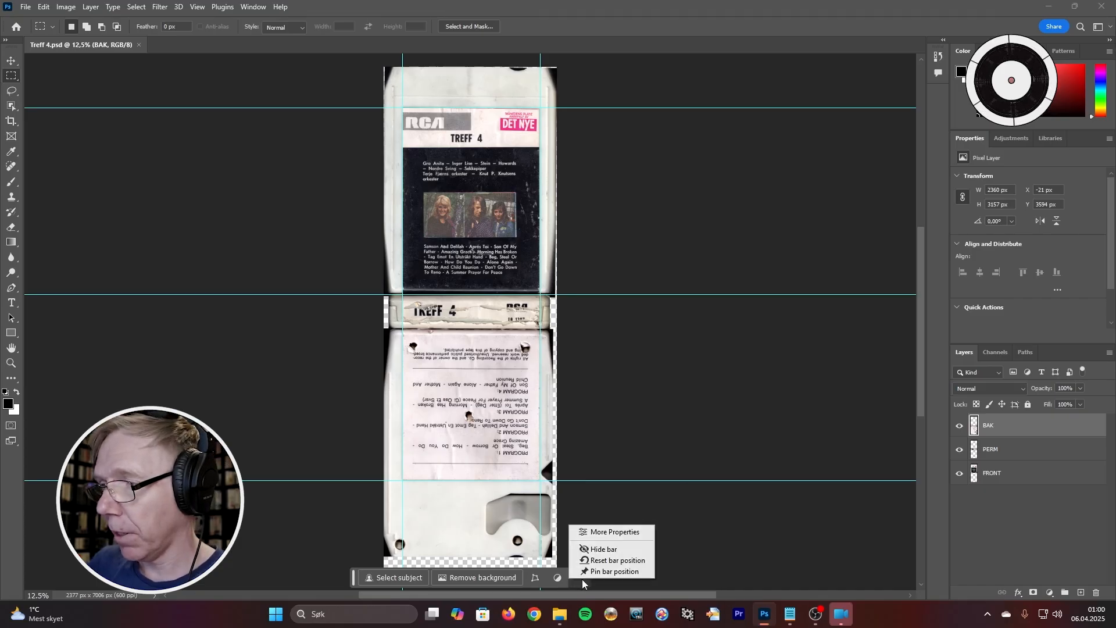
{"action": "left_click", "coordinate": [601, 547]}
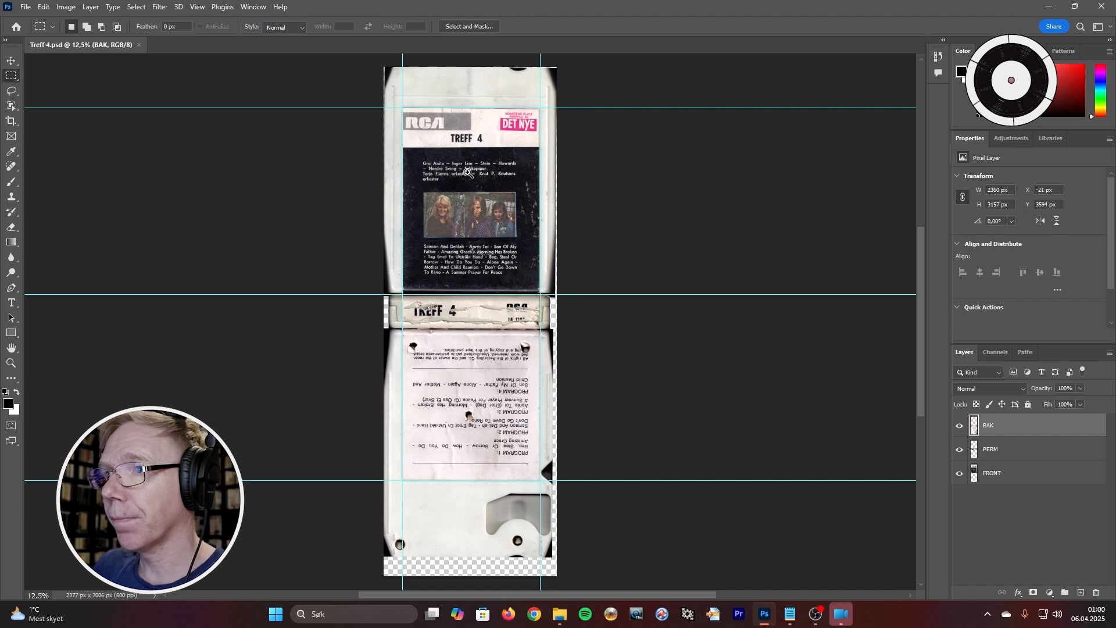
Create a new layer group above the BAK layer and name it FRONT
{"action": "scroll", "coordinate": [467, 173], "scroll_direction": "up", "scroll_amount": 1}
{"action": "scroll", "coordinate": [451, 135], "scroll_direction": "up", "scroll_amount": 1}
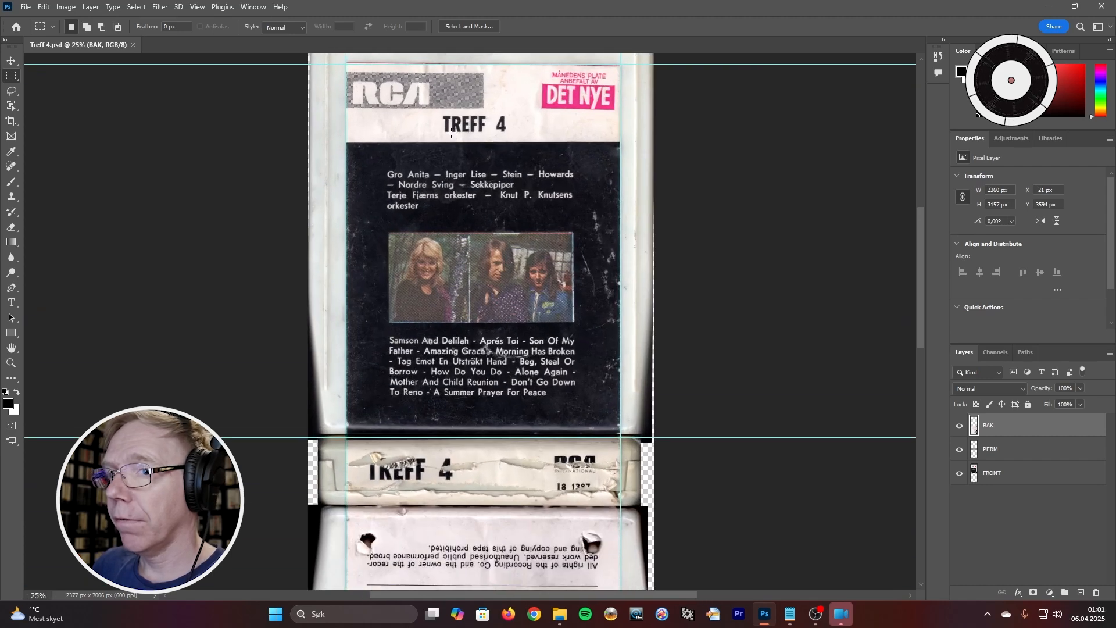
{"action": "scroll", "coordinate": [451, 133], "scroll_direction": "up", "scroll_amount": 2}
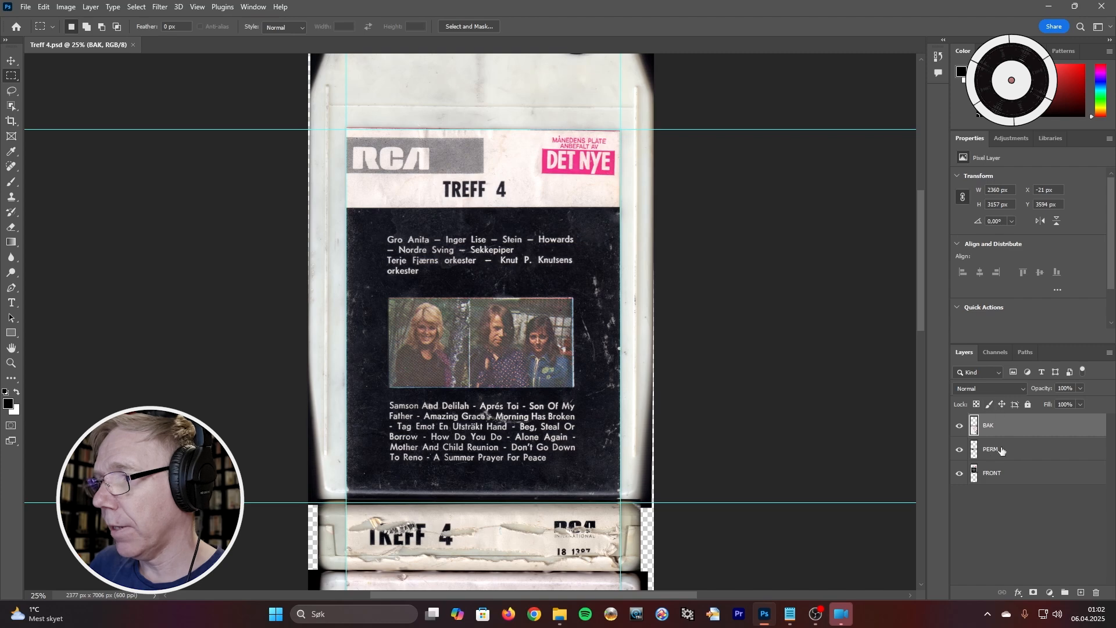
{"action": "left_click", "coordinate": [1065, 593]}
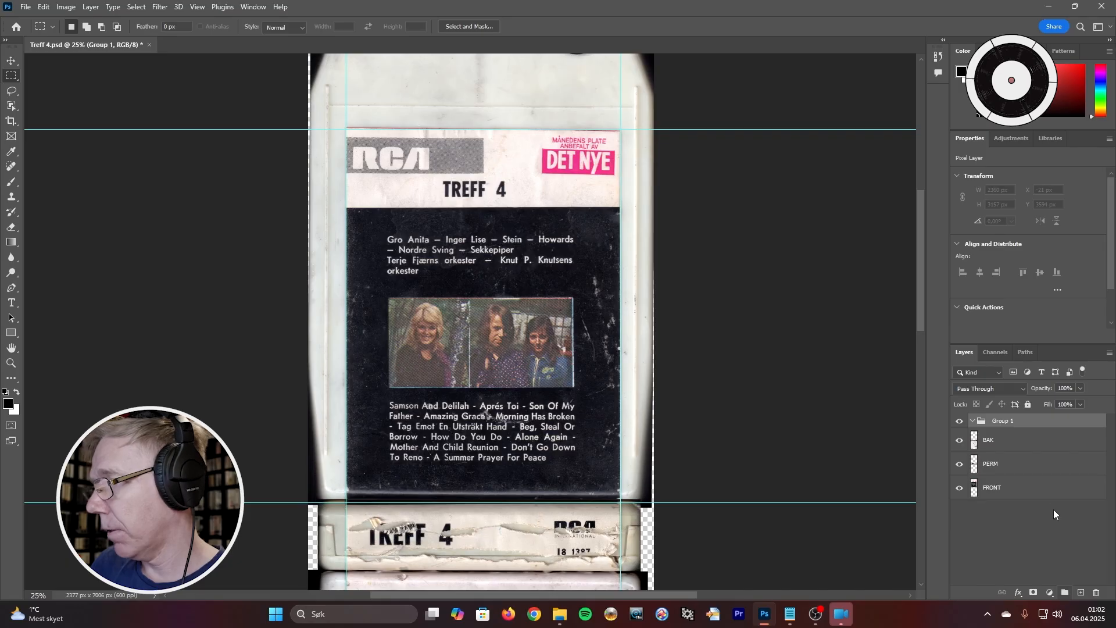
{"action": "double_click", "coordinate": [1004, 420]}
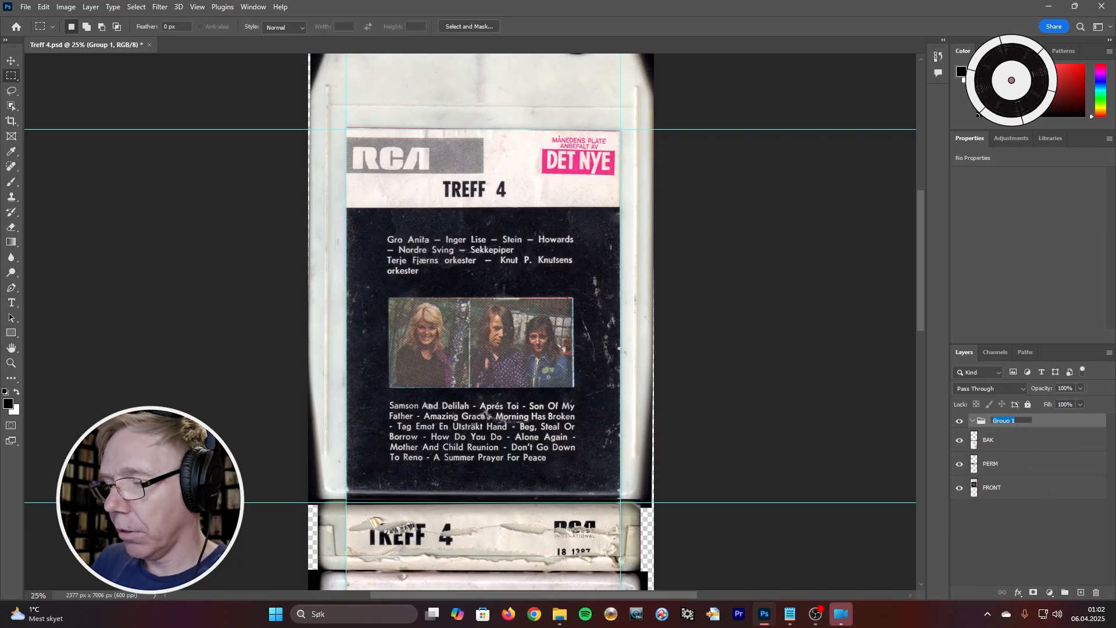
{"action": "type", "text": "FRONT"}
{"action": "key", "text": "Return"}
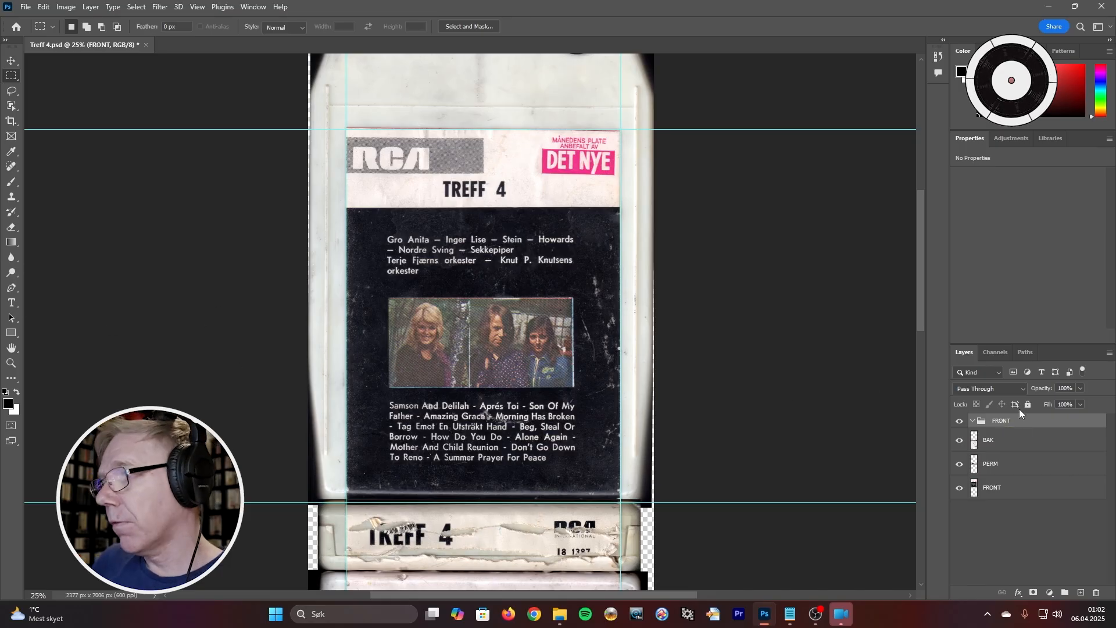
Add the text TREFF 4 with the Type tool just below the printed title on the front label
{"action": "left_click", "coordinate": [11, 303]}
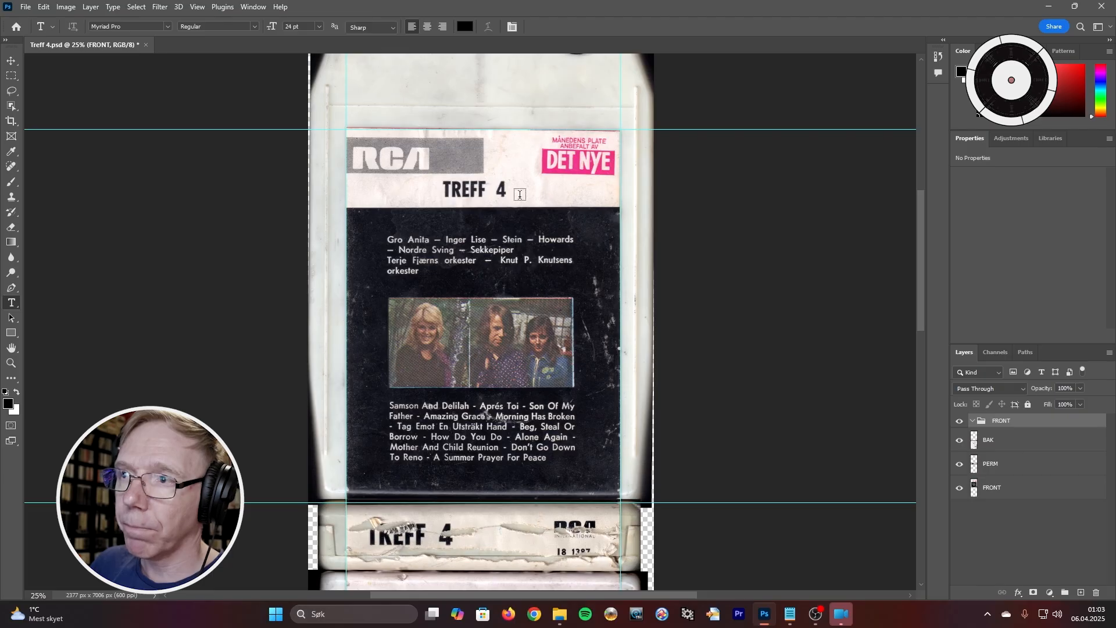
{"action": "left_click", "coordinate": [446, 207]}
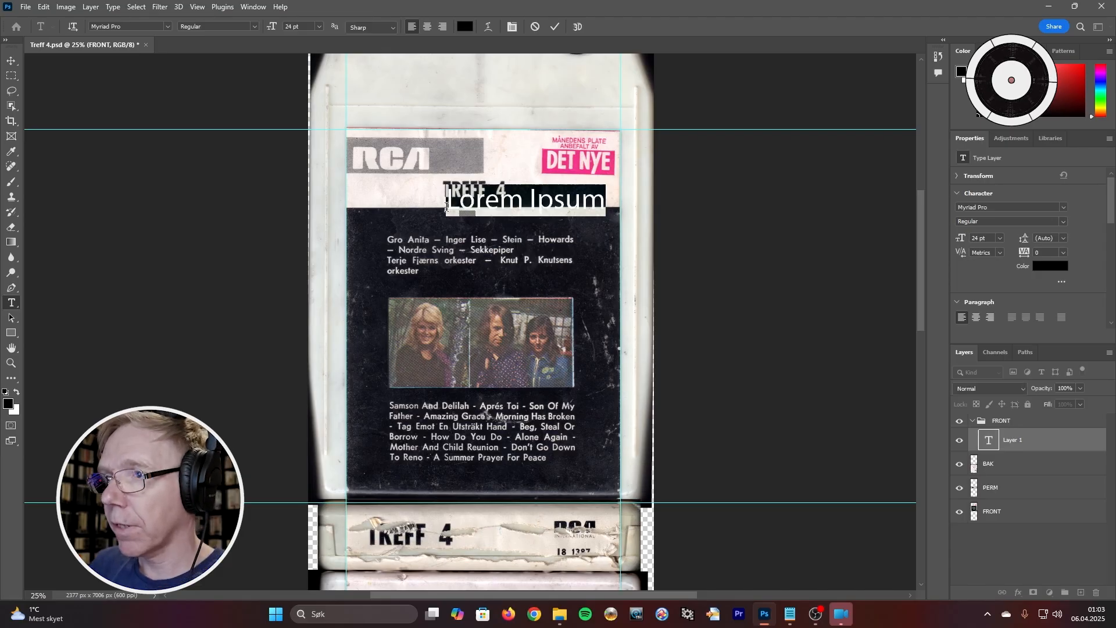
{"action": "type", "text": "TRE"}
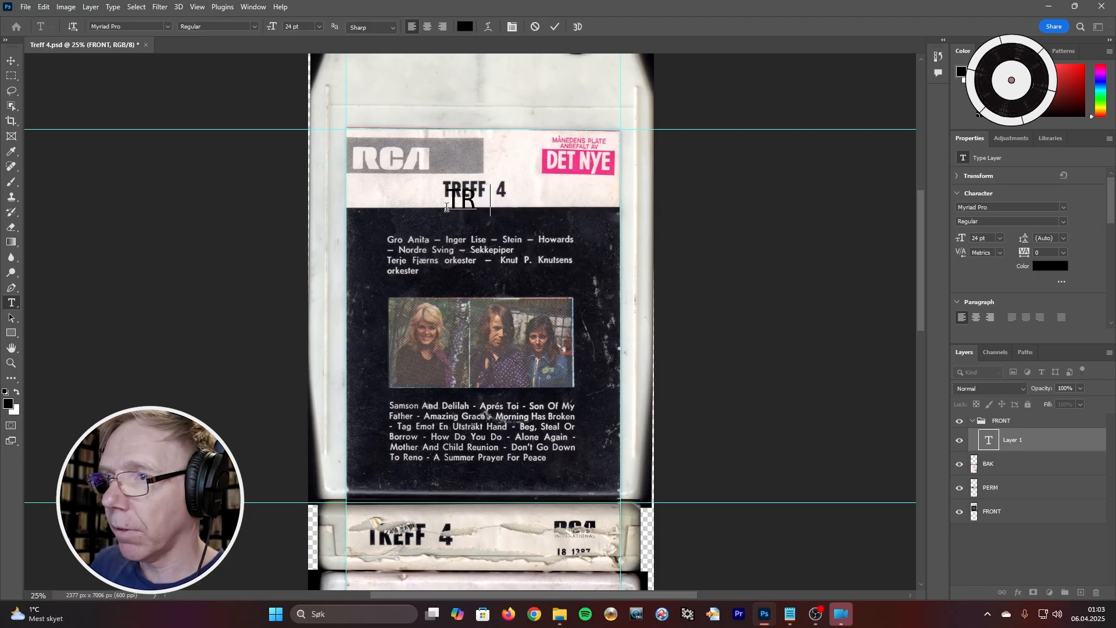
{"action": "type", "text": "FF 4"}
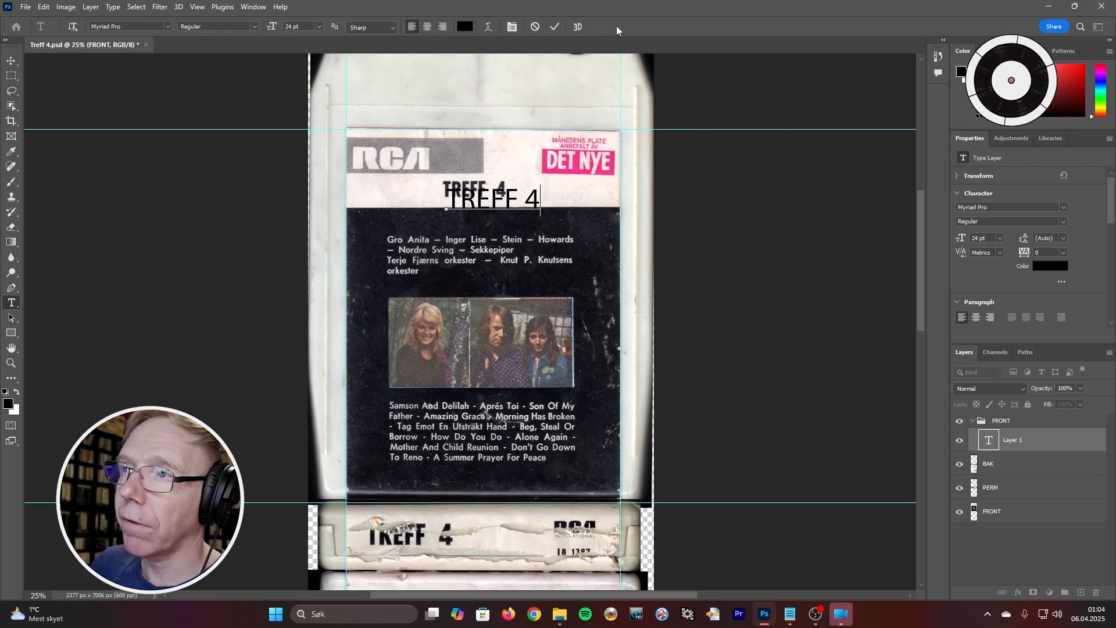
Try centre and right alignment on the TREFF 4 text and return it to left alignment
{"action": "left_click", "coordinate": [428, 26]}
{"action": "left_click", "coordinate": [440, 27]}
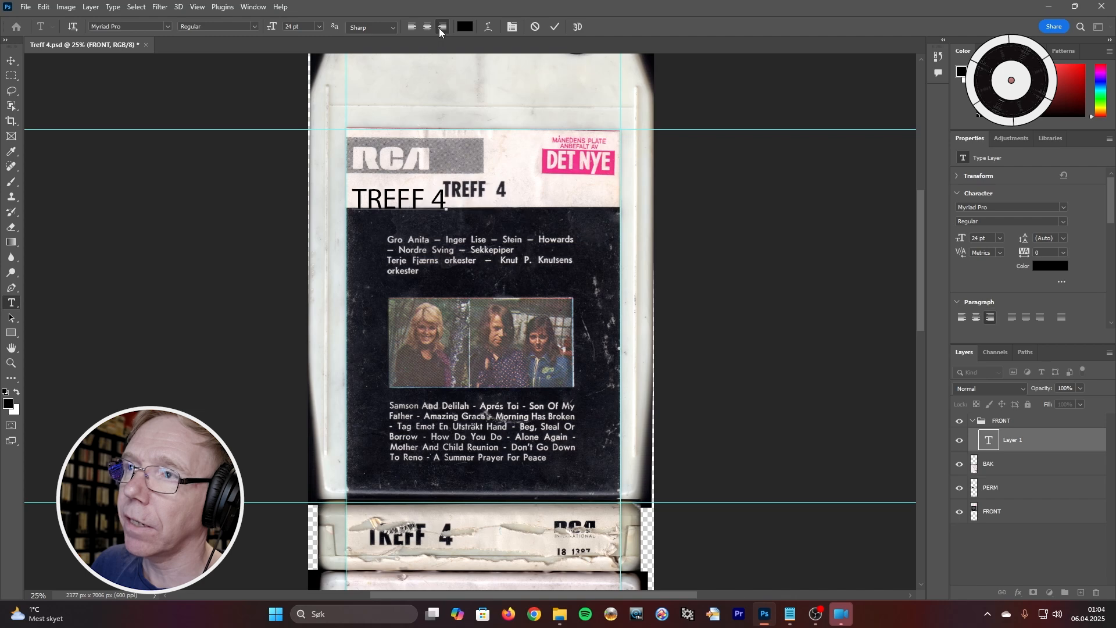
{"action": "left_click", "coordinate": [427, 28]}
{"action": "left_click", "coordinate": [414, 26]}
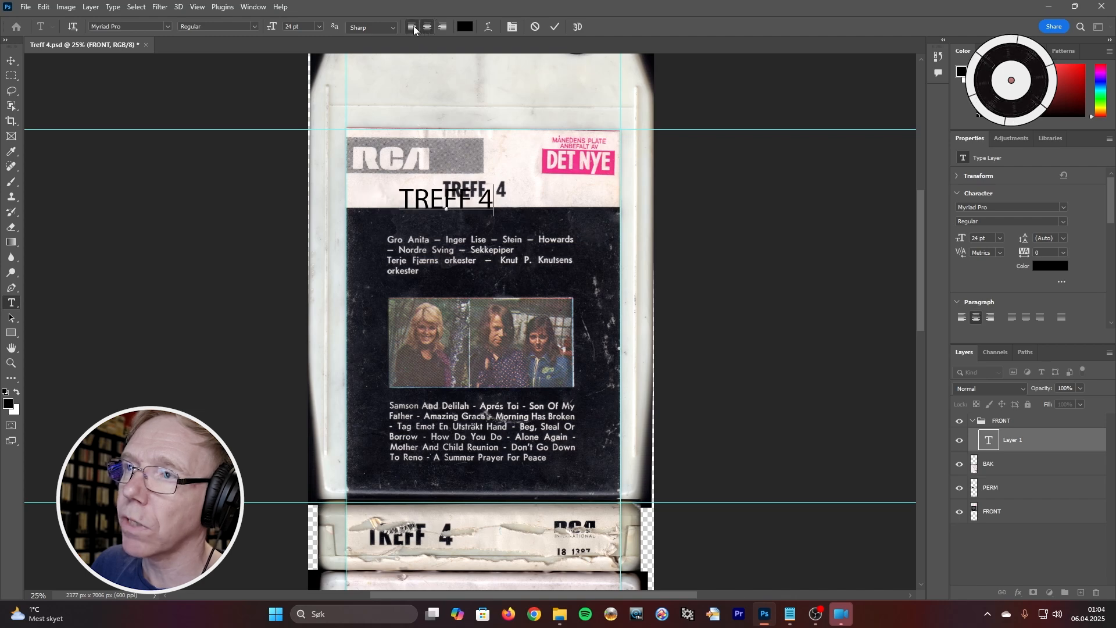
{"action": "left_click", "coordinate": [426, 27]}
{"action": "left_click", "coordinate": [441, 27]}
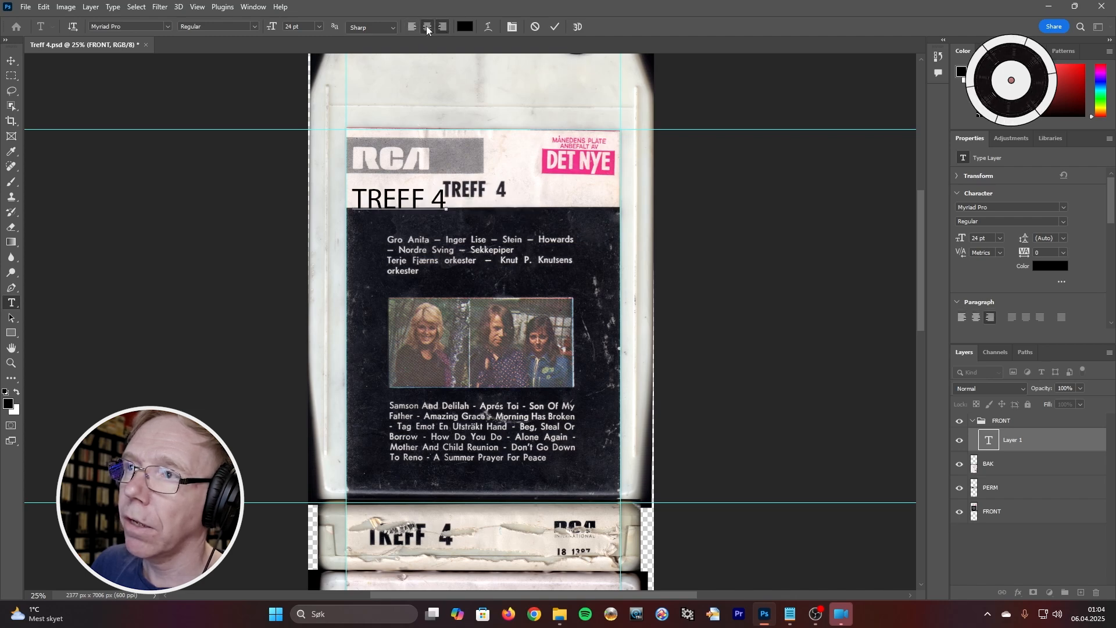
{"action": "left_click", "coordinate": [427, 26]}
{"action": "left_click", "coordinate": [412, 27]}
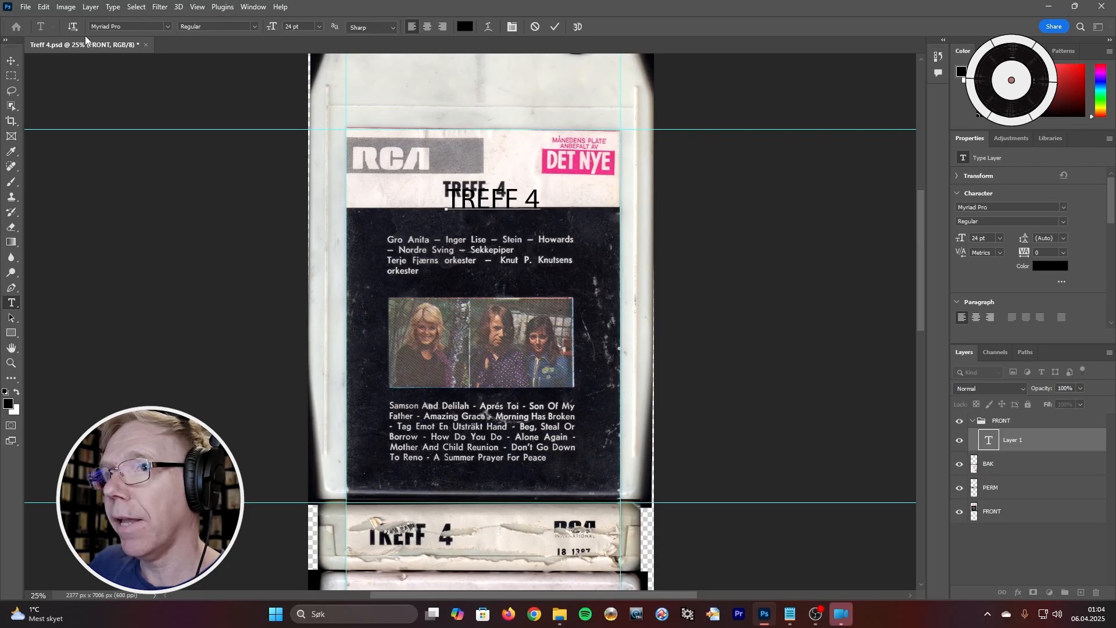
Show the Character settings for the TREFF 4 text and move them clear of the cartridge image
{"action": "left_click", "coordinate": [513, 26]}
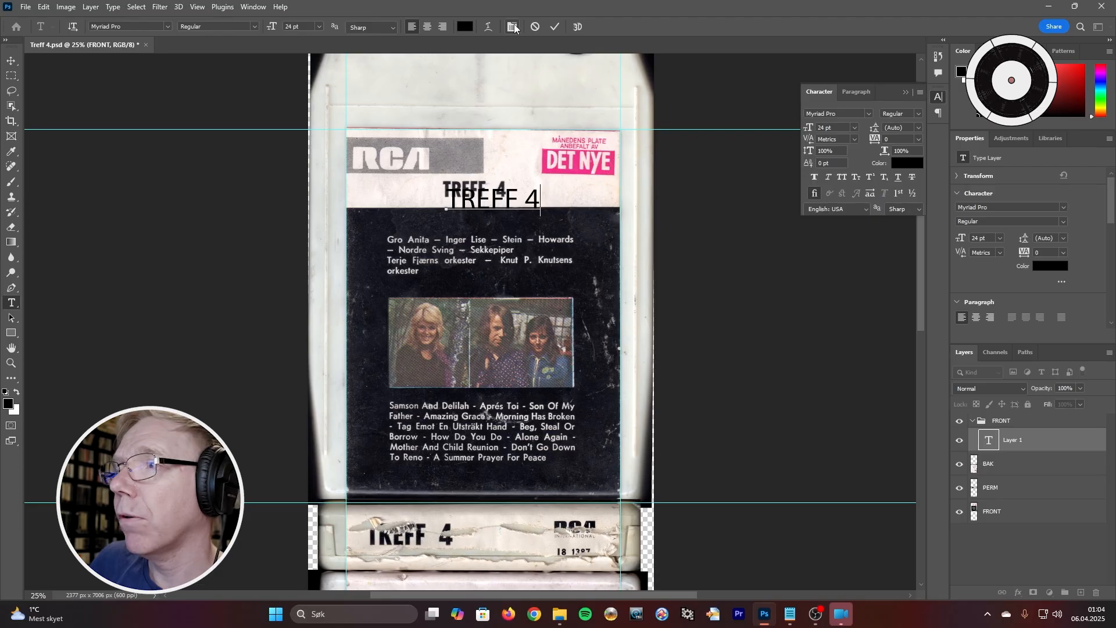
{"action": "left_click_drag", "start_coordinate": [890, 95], "coordinate": [927, 82]}
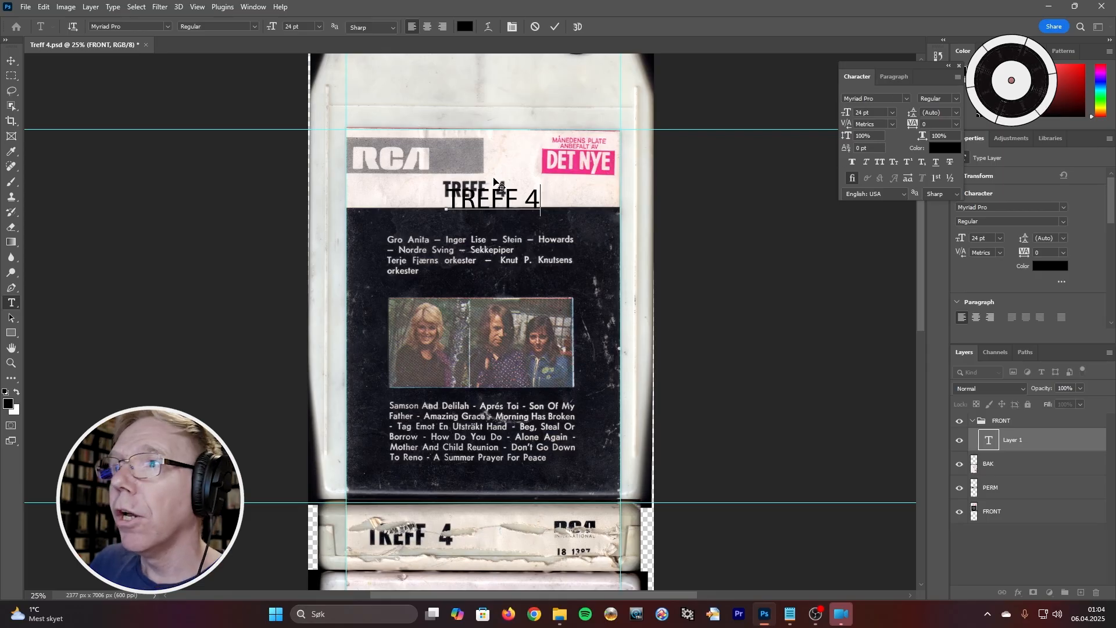
Try selecting the whole TREFF 4 line and the single word TREFF, and clear the selection
{"action": "triple_click", "coordinate": [464, 204]}
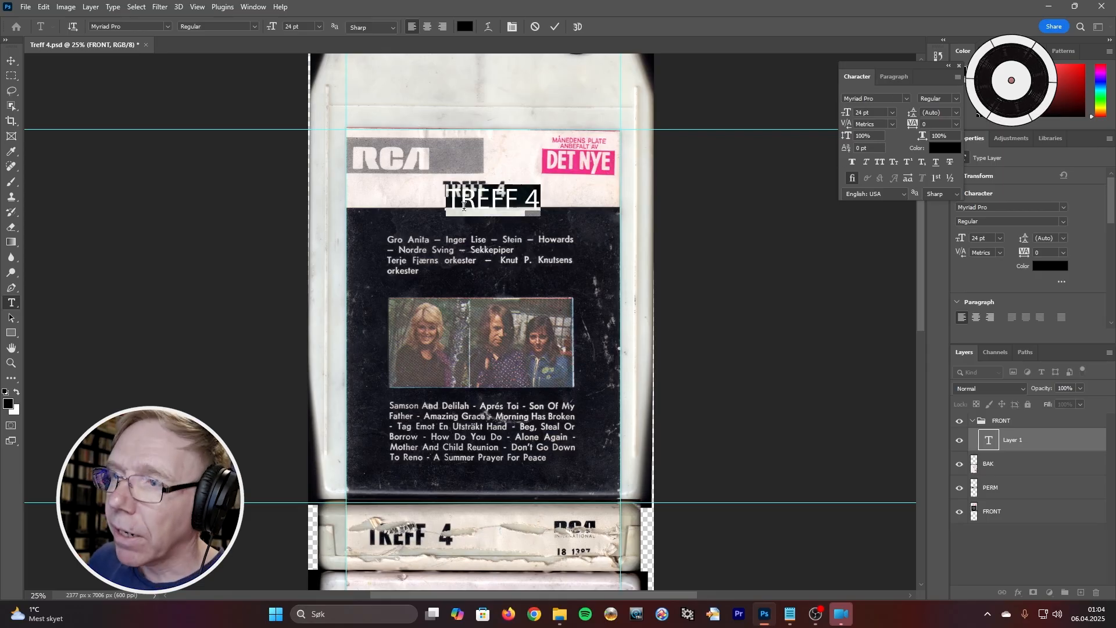
{"action": "left_click", "coordinate": [470, 204]}
{"action": "double_click", "coordinate": [472, 201]}
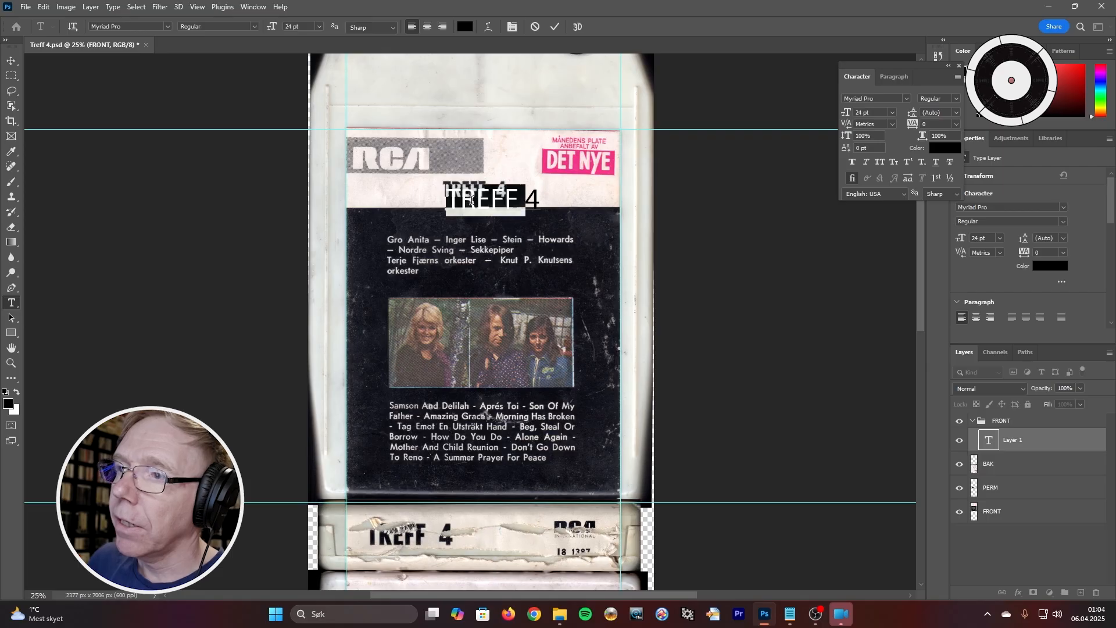
{"action": "left_click", "coordinate": [472, 200]}
{"action": "triple_click", "coordinate": [472, 200]}
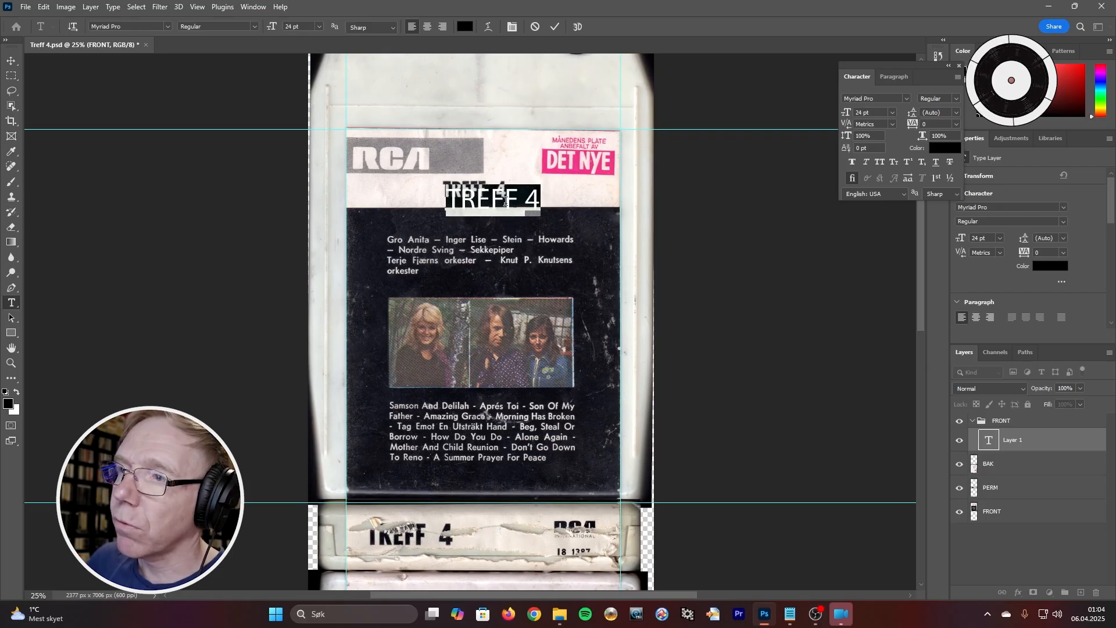
{"action": "left_click", "coordinate": [508, 202]}
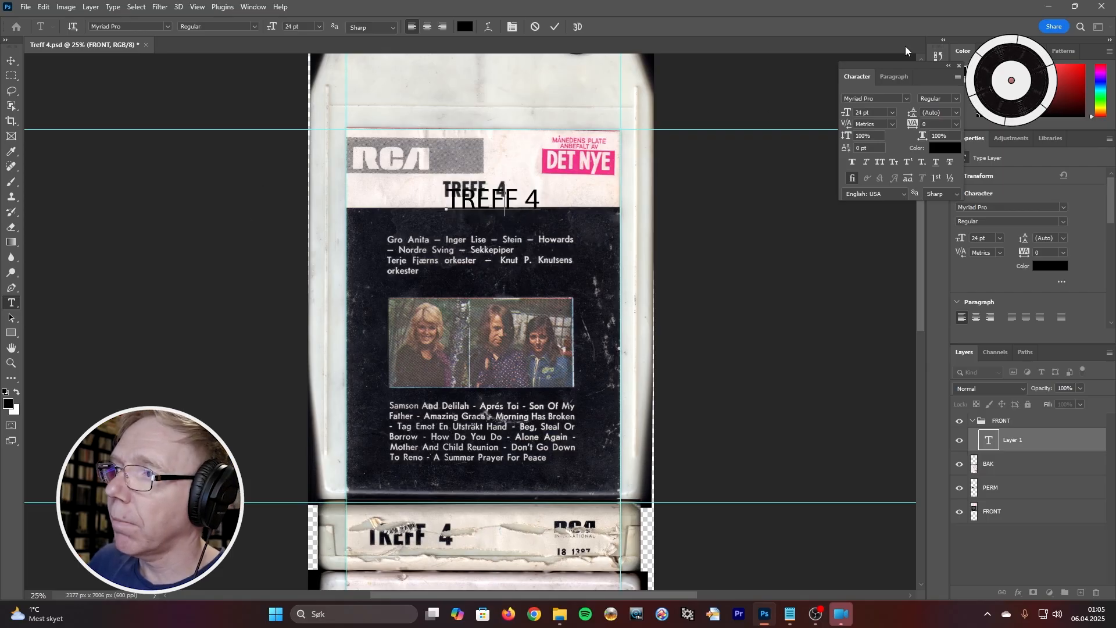
{"action": "left_click_drag", "start_coordinate": [915, 67], "coordinate": [901, 70]}
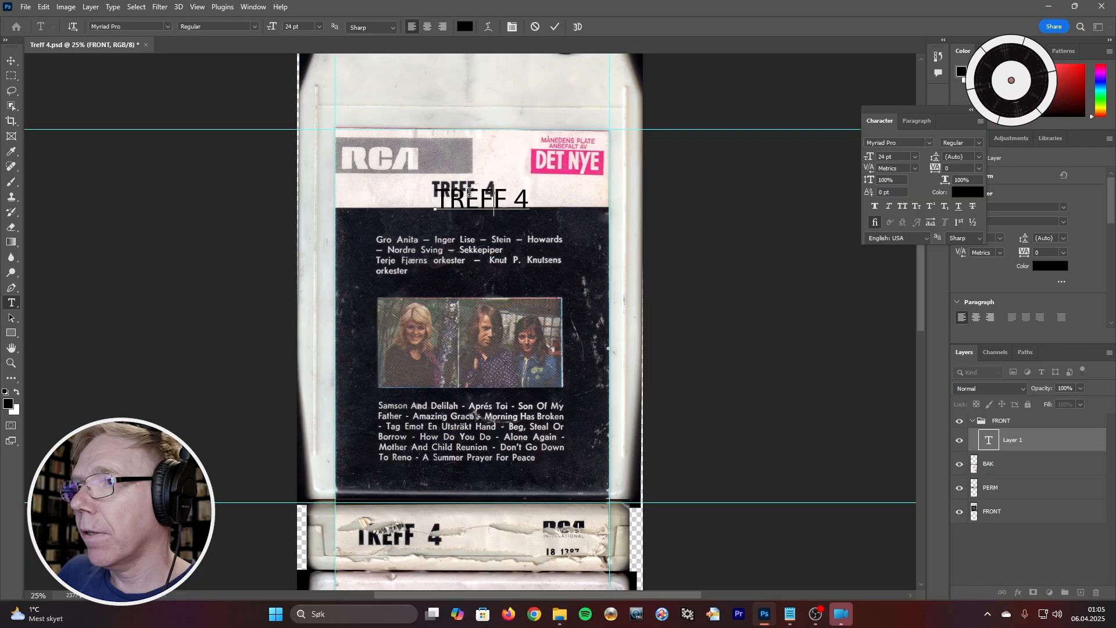
{"action": "triple_click", "coordinate": [470, 198]}
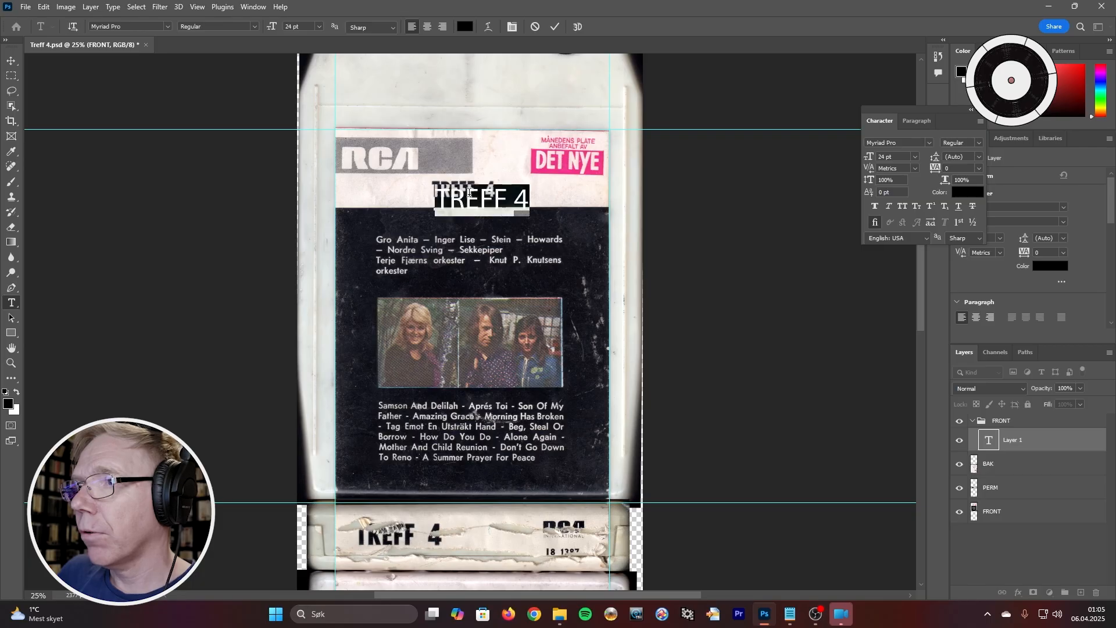
{"action": "left_click", "coordinate": [475, 197]}
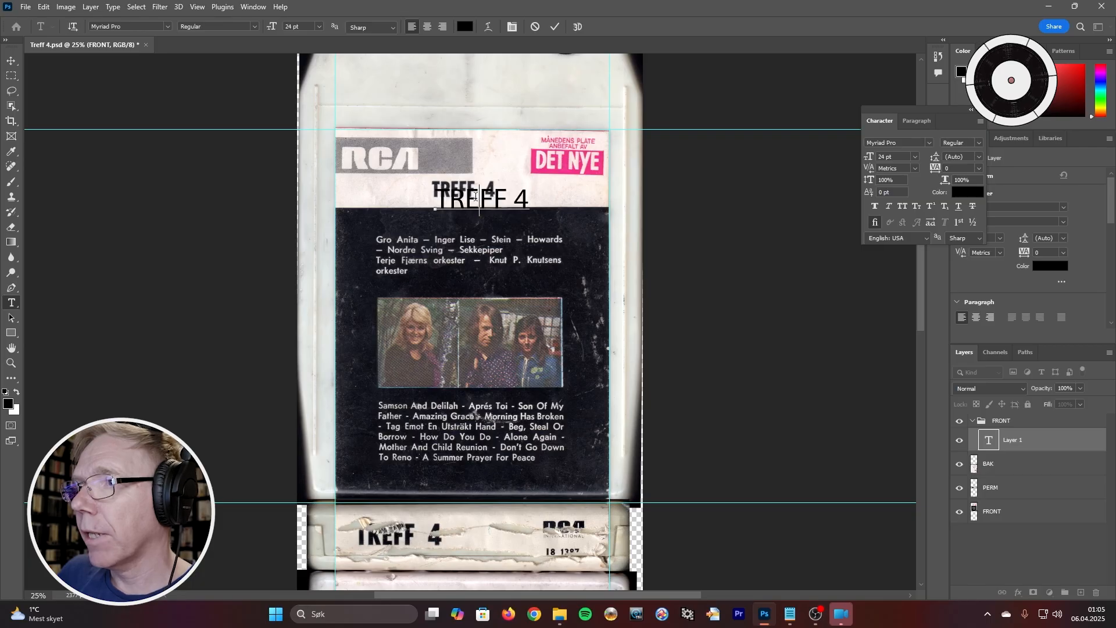
Commit the TREFF 4 text, try font sizes of 9 pt and 16 pt on it, and set it to 18 pt
{"action": "left_click", "coordinate": [13, 61]}
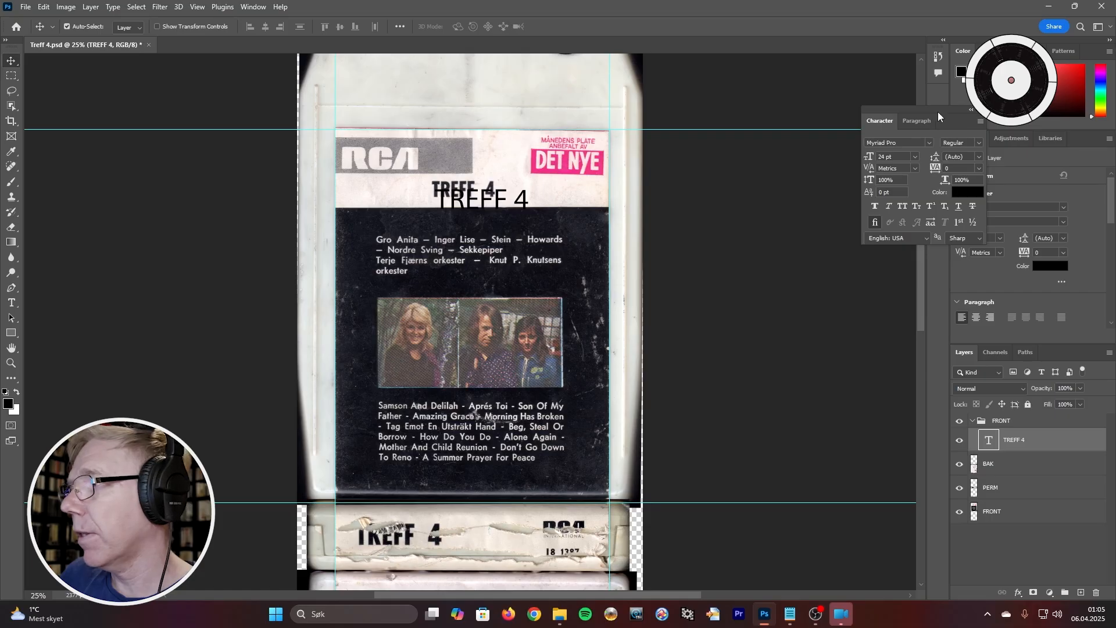
{"action": "left_click_drag", "start_coordinate": [937, 112], "coordinate": [948, 110]}
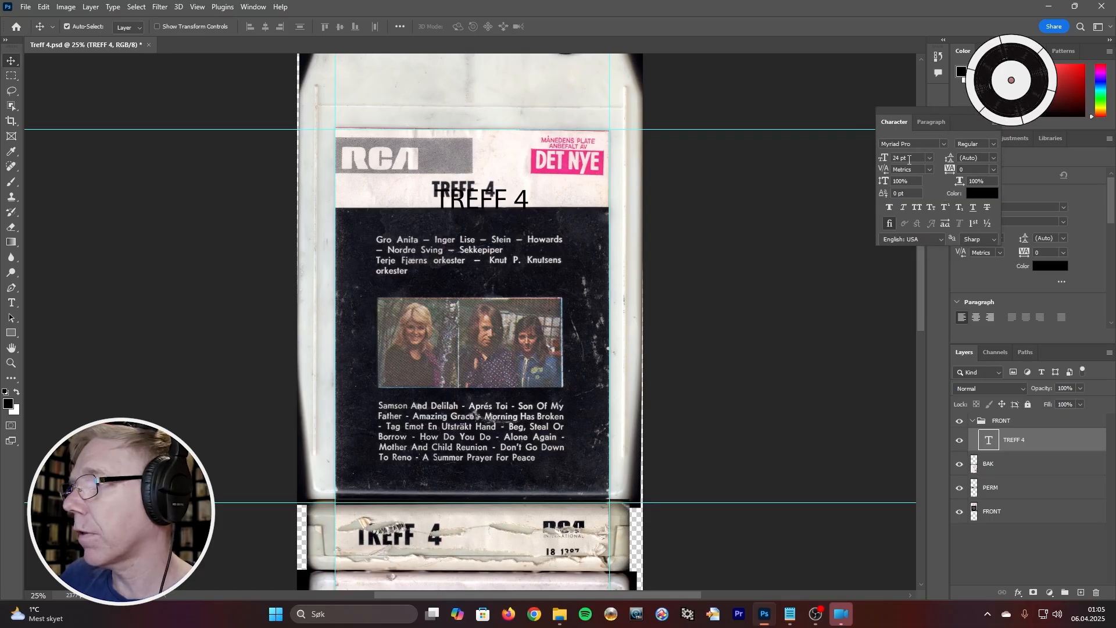
{"action": "left_click", "coordinate": [930, 158]}
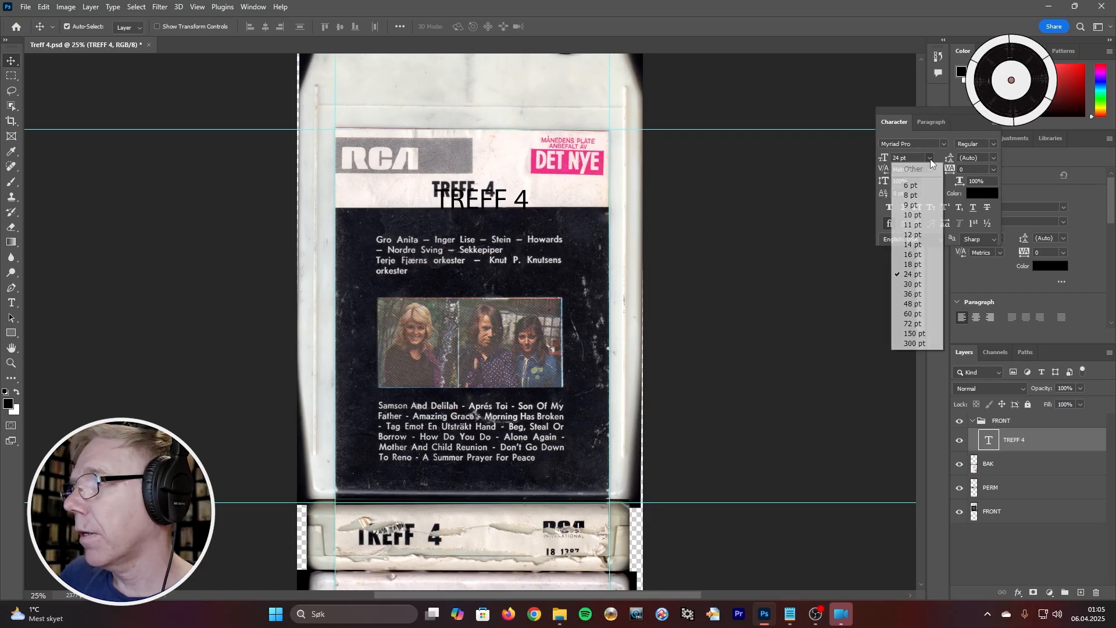
{"action": "left_click", "coordinate": [917, 207]}
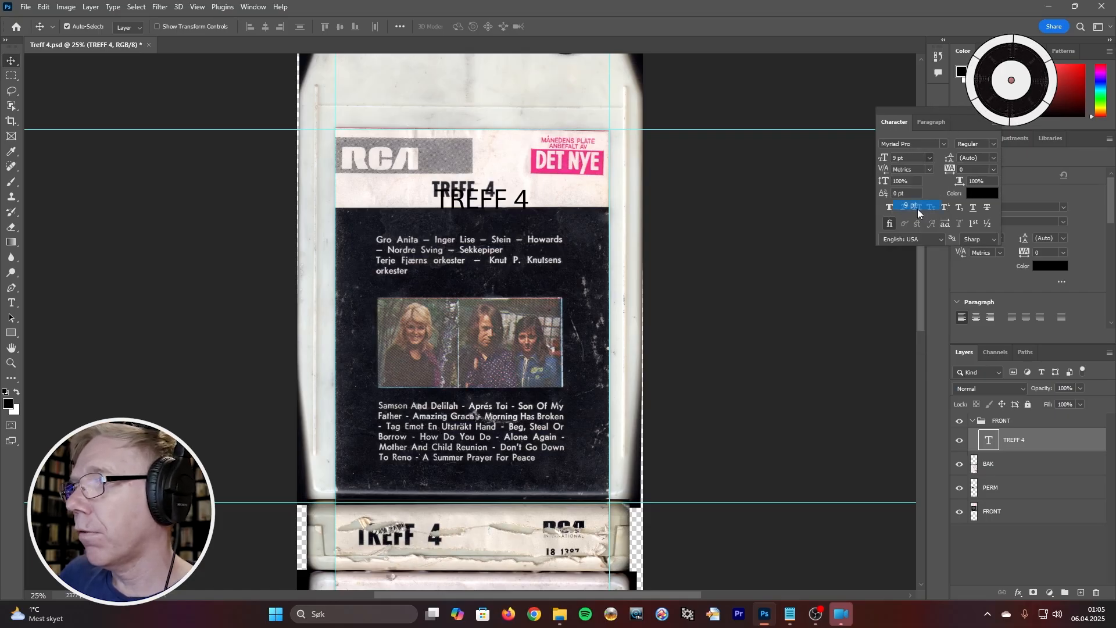
{"action": "left_click", "coordinate": [930, 160]}
{"action": "left_click", "coordinate": [917, 255]}
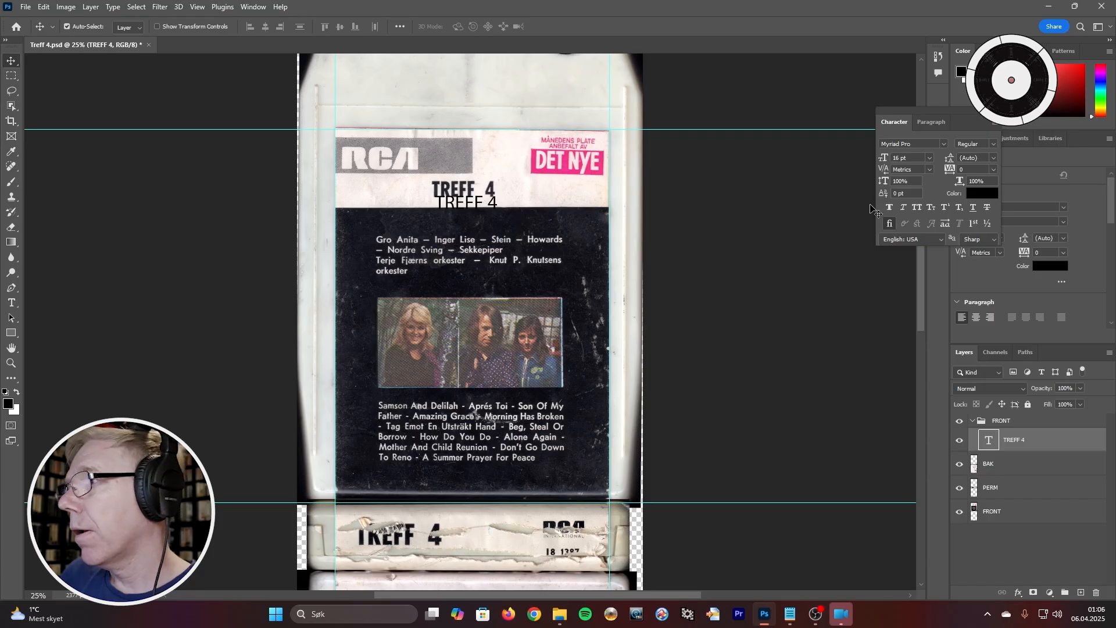
{"action": "left_click", "coordinate": [929, 157]}
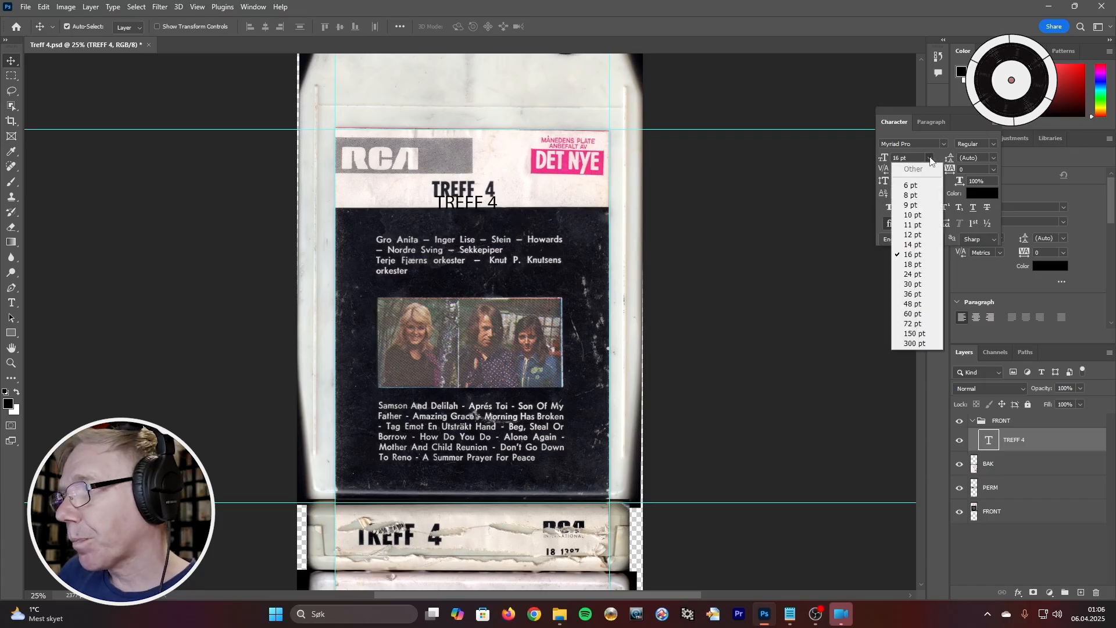
{"action": "left_click", "coordinate": [905, 264]}
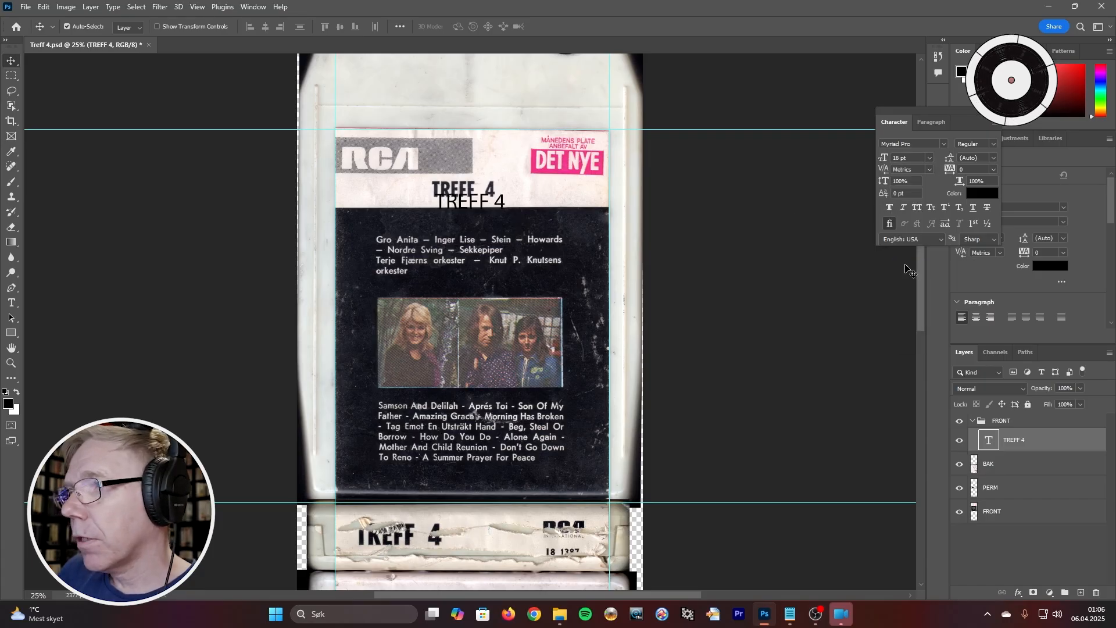
Set the TREFF 4 text to 24 pt Bold and move it just above the printed title on the scan
{"action": "left_click", "coordinate": [928, 158]}
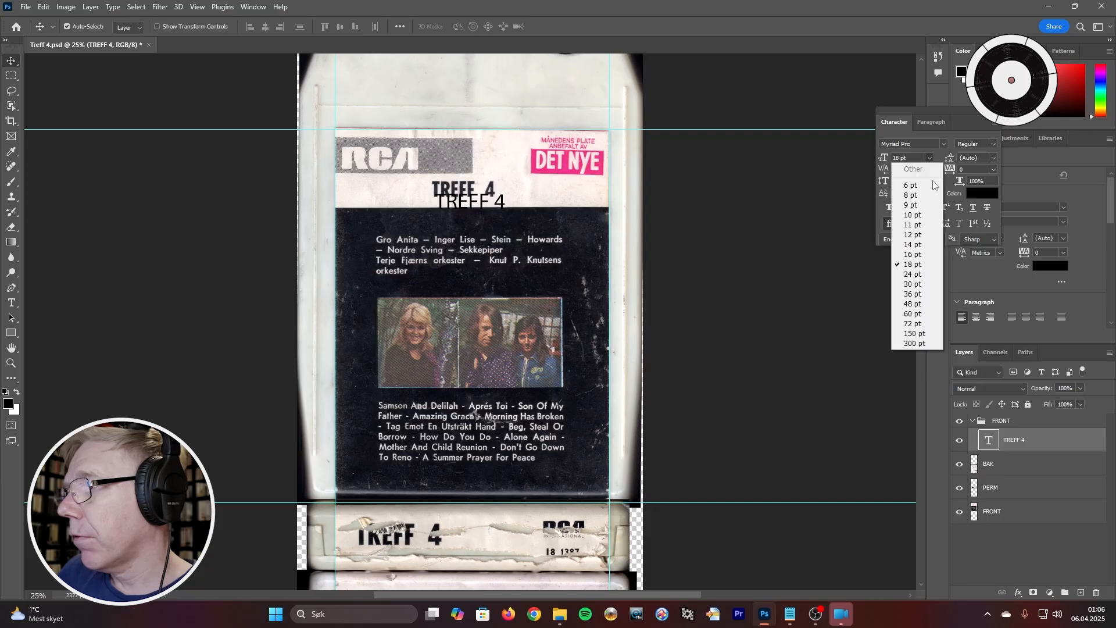
{"action": "left_click", "coordinate": [923, 274]}
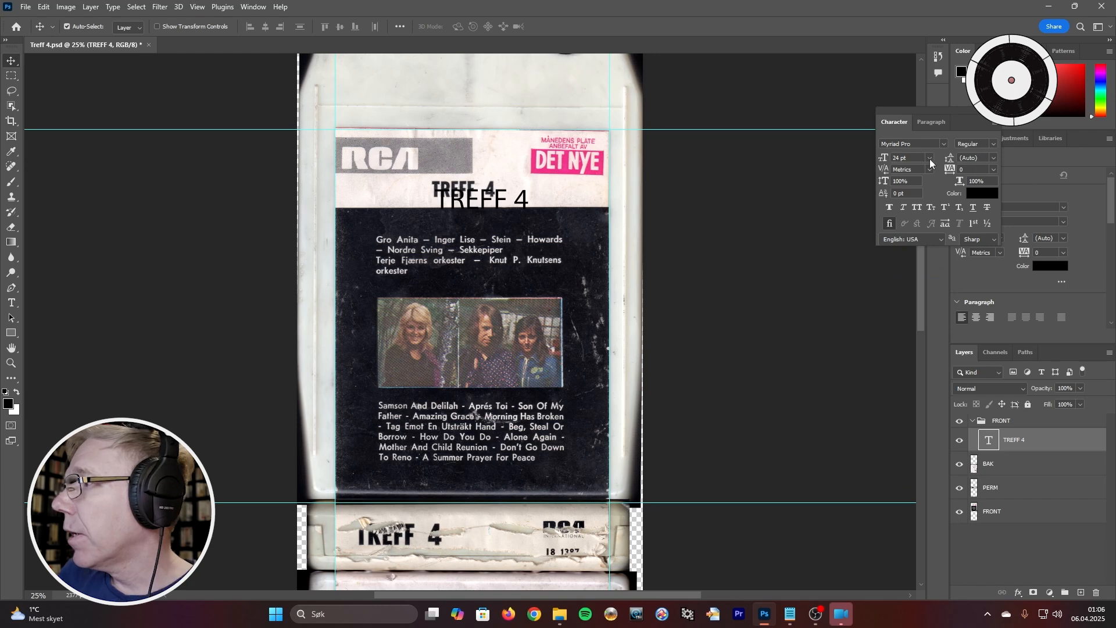
{"action": "left_click", "coordinate": [992, 143]}
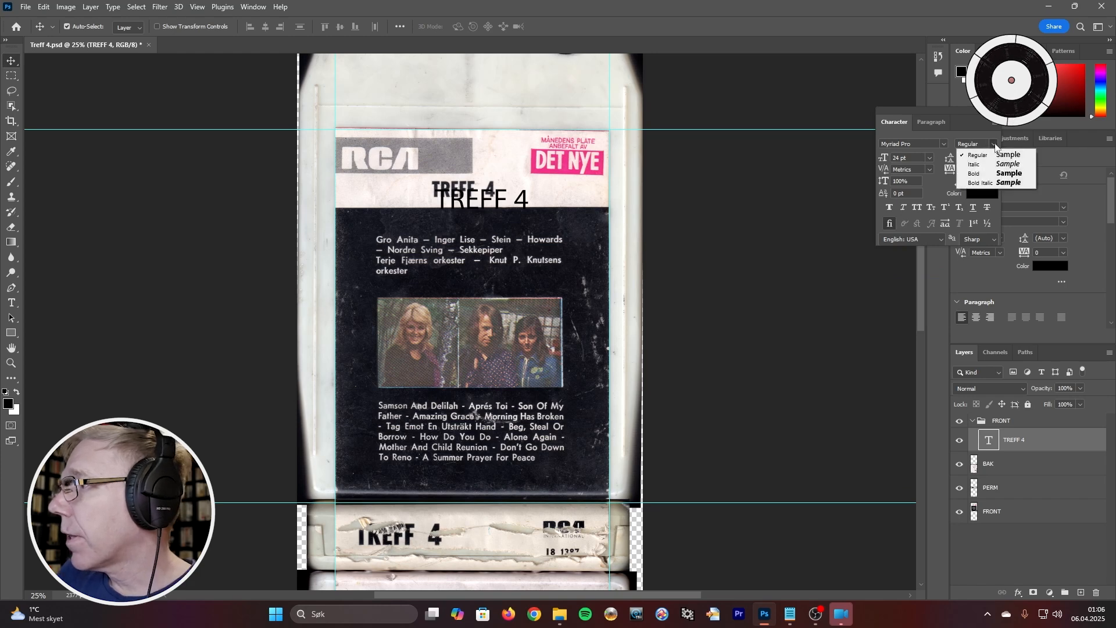
{"action": "left_click", "coordinate": [973, 174]}
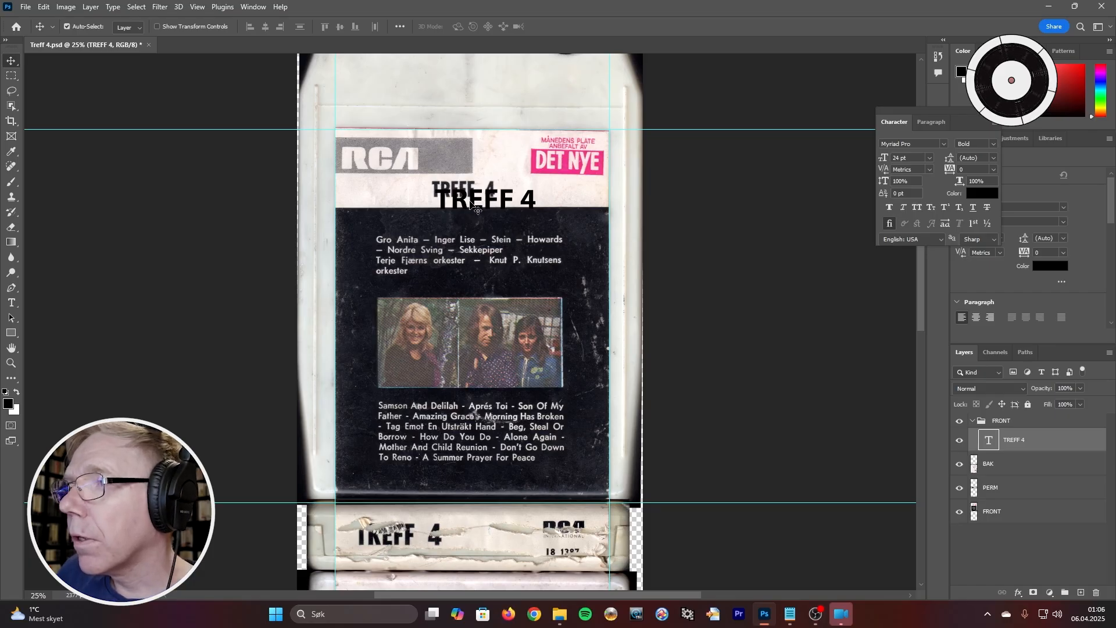
{"action": "left_click_drag", "start_coordinate": [472, 204], "coordinate": [465, 172]}
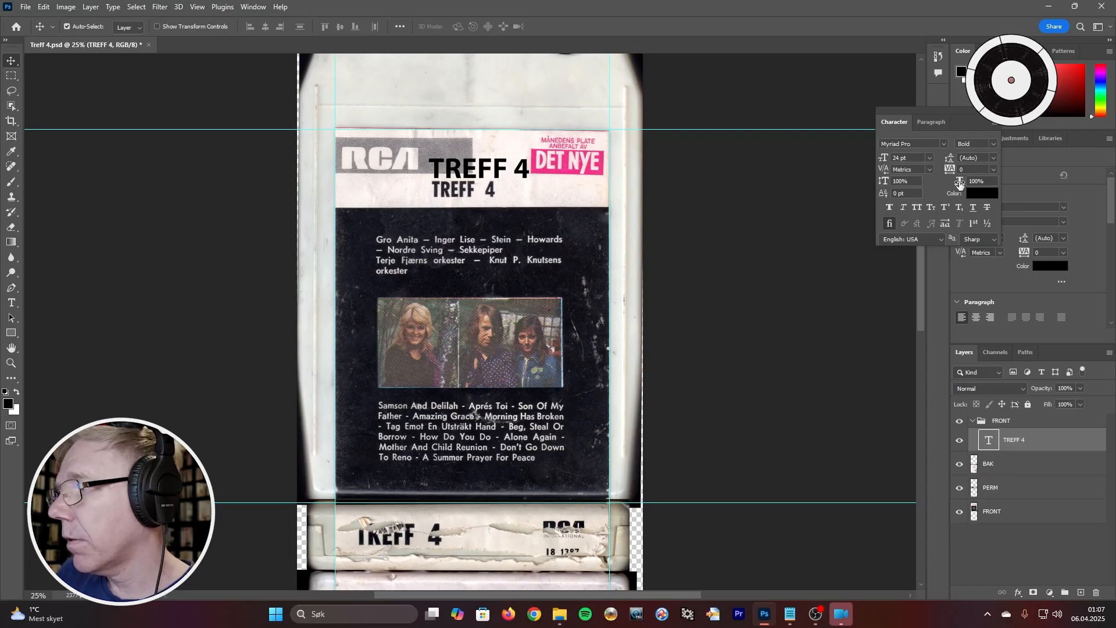
Try a horizontal scale of 57% and a vertical scale of 142% on the TREFF 4 text, and reset both to 100%
{"action": "left_click_drag", "start_coordinate": [959, 184], "coordinate": [936, 182]}
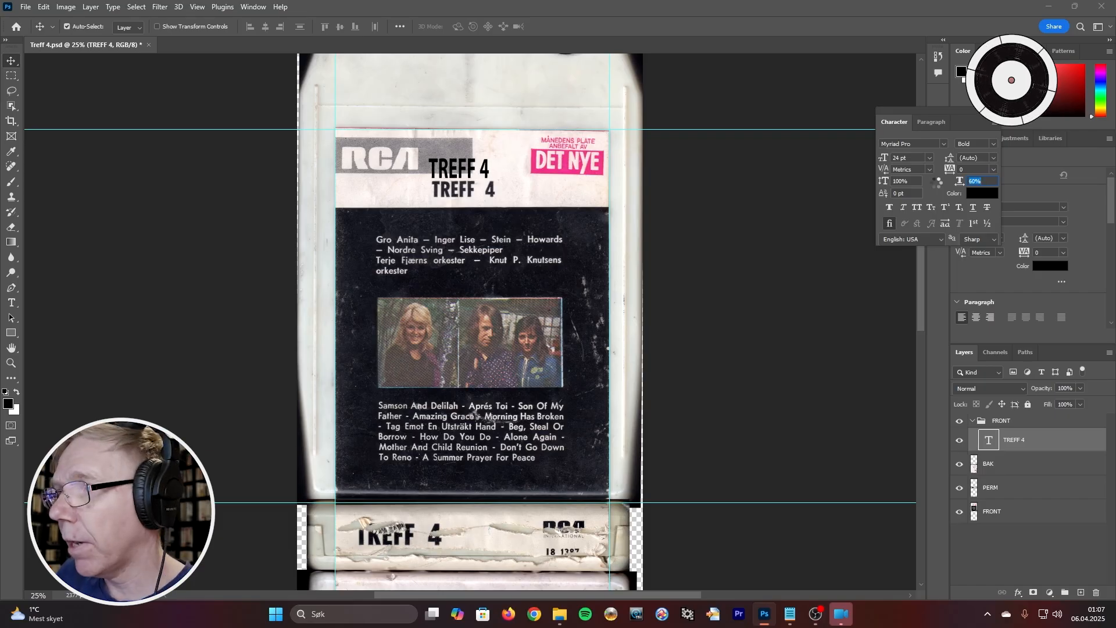
{"action": "left_click_drag", "start_coordinate": [937, 183], "coordinate": [933, 184]}
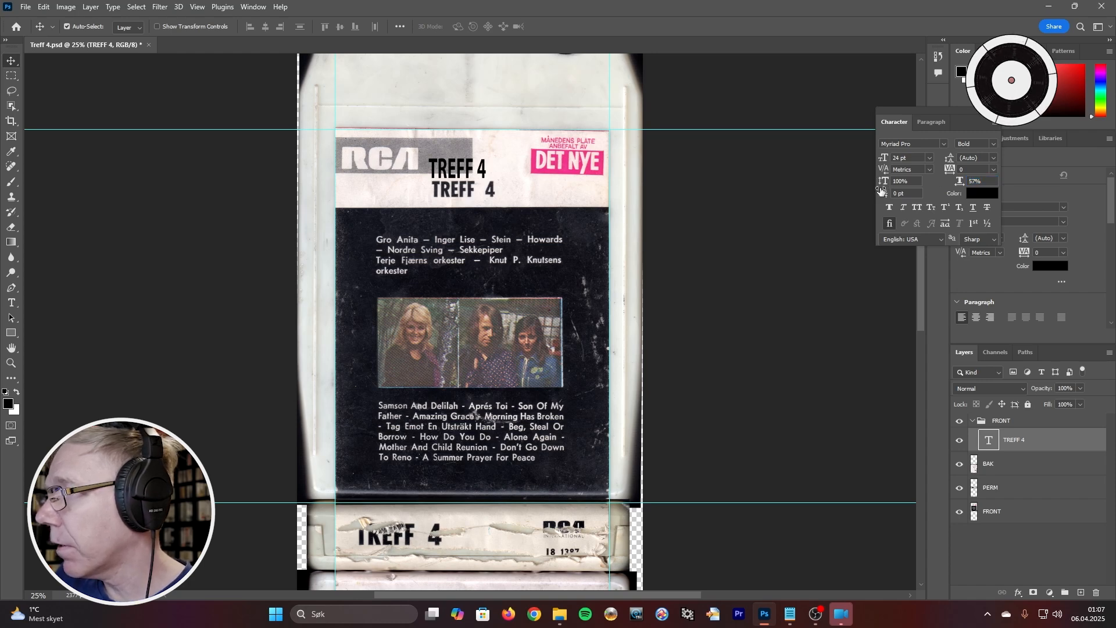
{"action": "left_click_drag", "start_coordinate": [883, 181], "coordinate": [902, 197]}
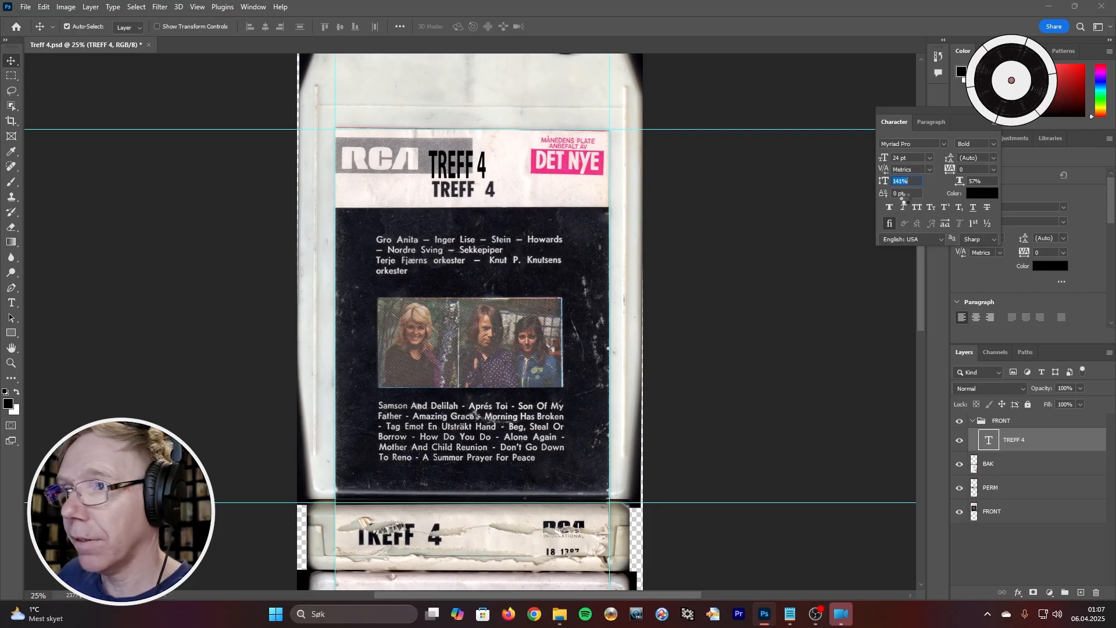
{"action": "left_click_drag", "start_coordinate": [902, 197], "coordinate": [903, 197]}
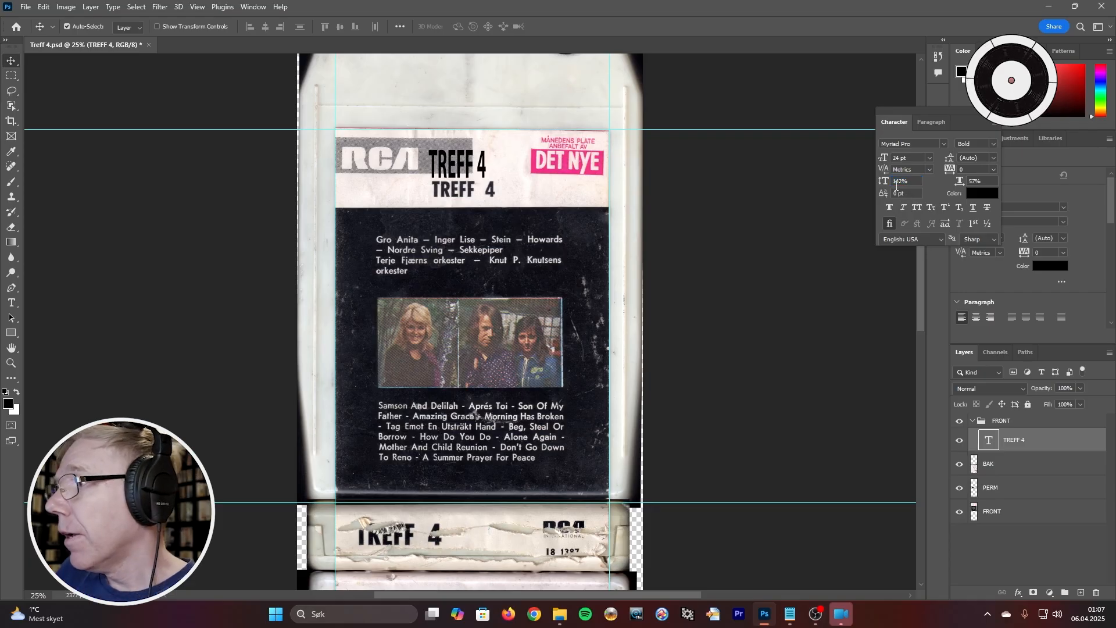
{"action": "left_click", "coordinate": [894, 182]}
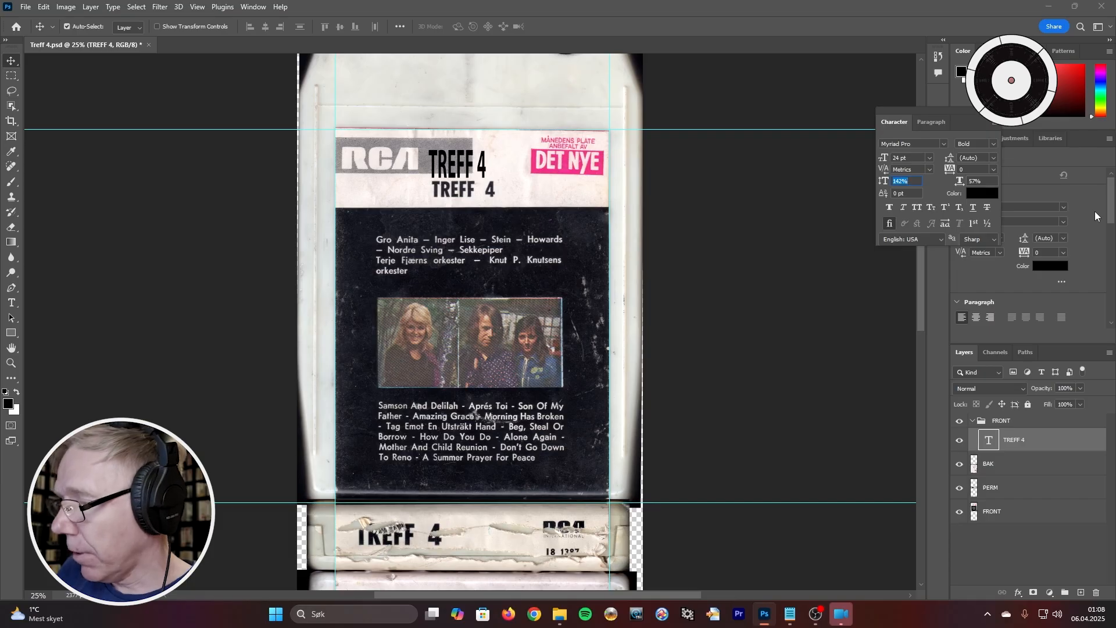
{"action": "type", "text": "100"}
{"action": "key", "text": "Tab"}
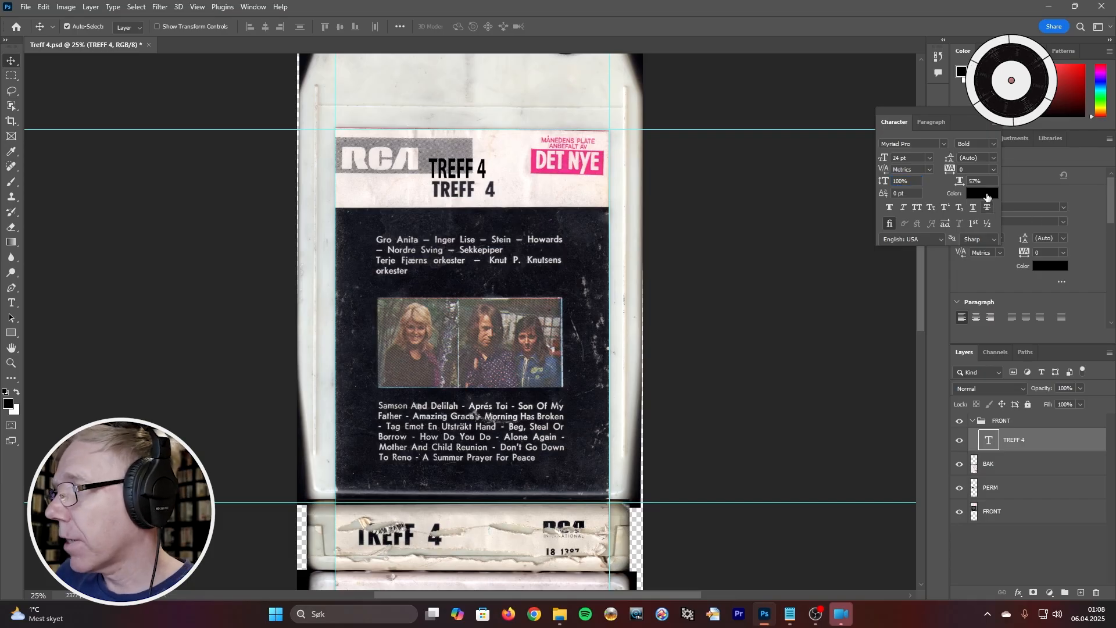
{"action": "type", "text": "00"}
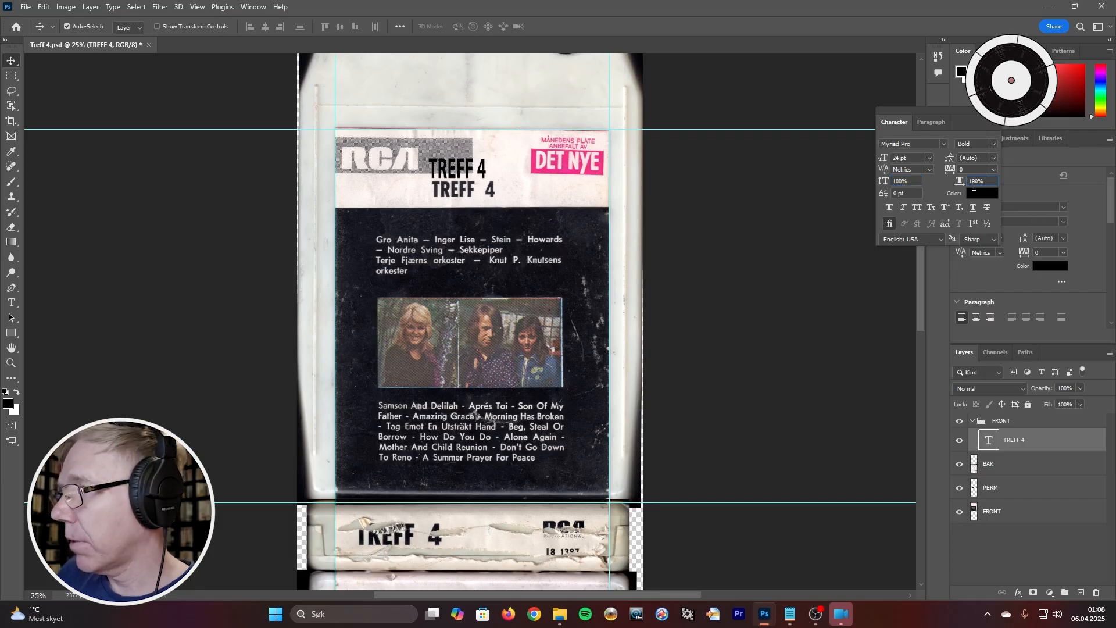
{"action": "key", "text": "Return"}
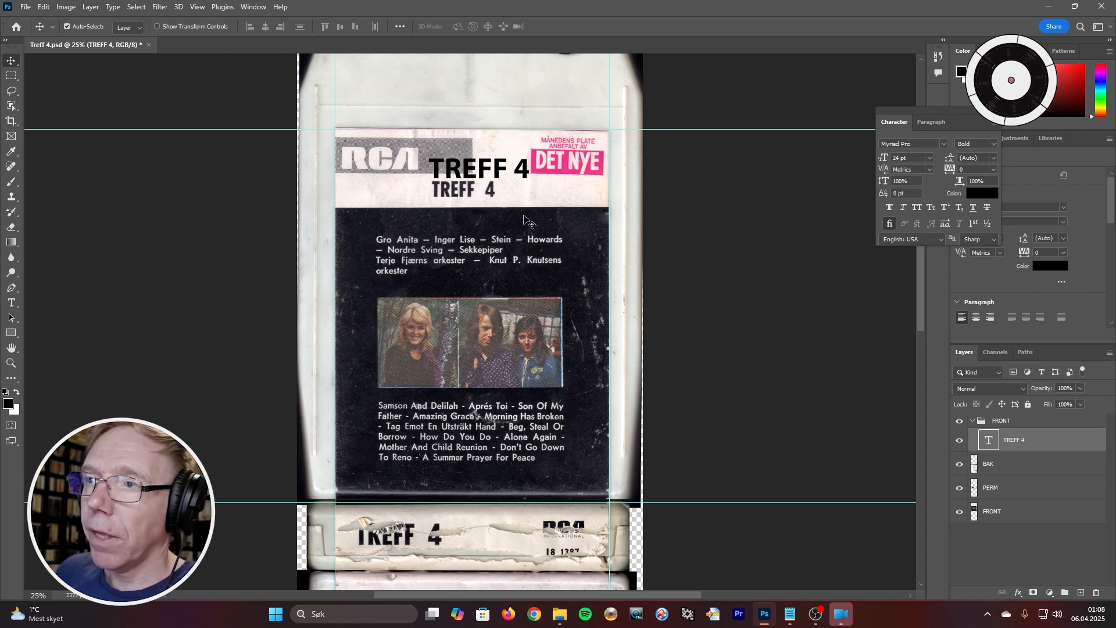
Set the TREFF 4 text to 18 pt and move it over the printed title on the scan
{"action": "left_click", "coordinate": [930, 159]}
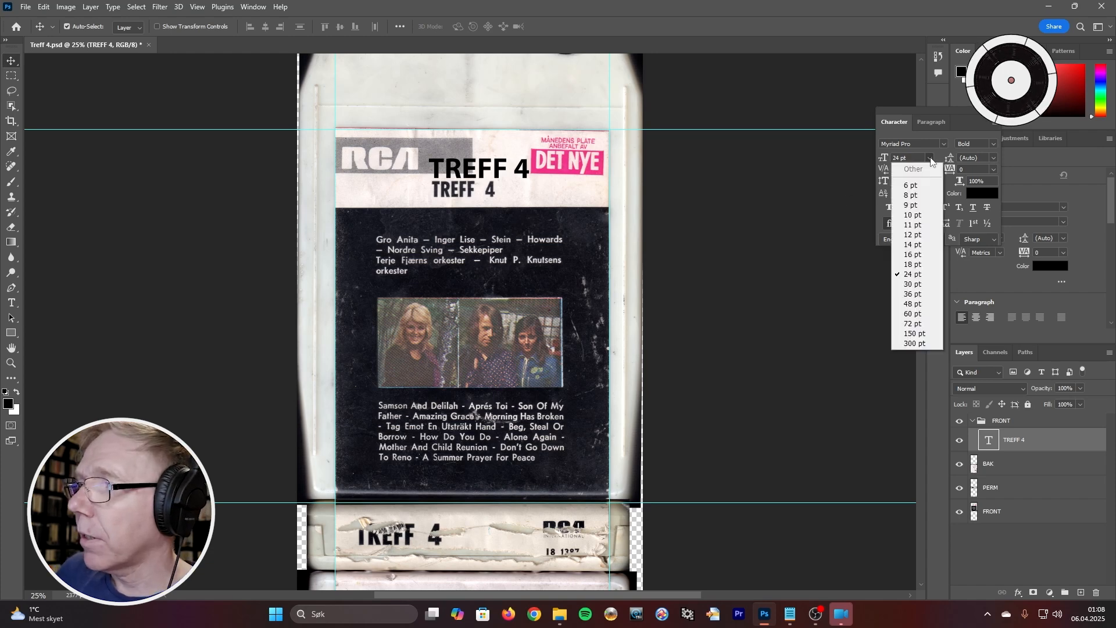
{"action": "left_click", "coordinate": [907, 266]}
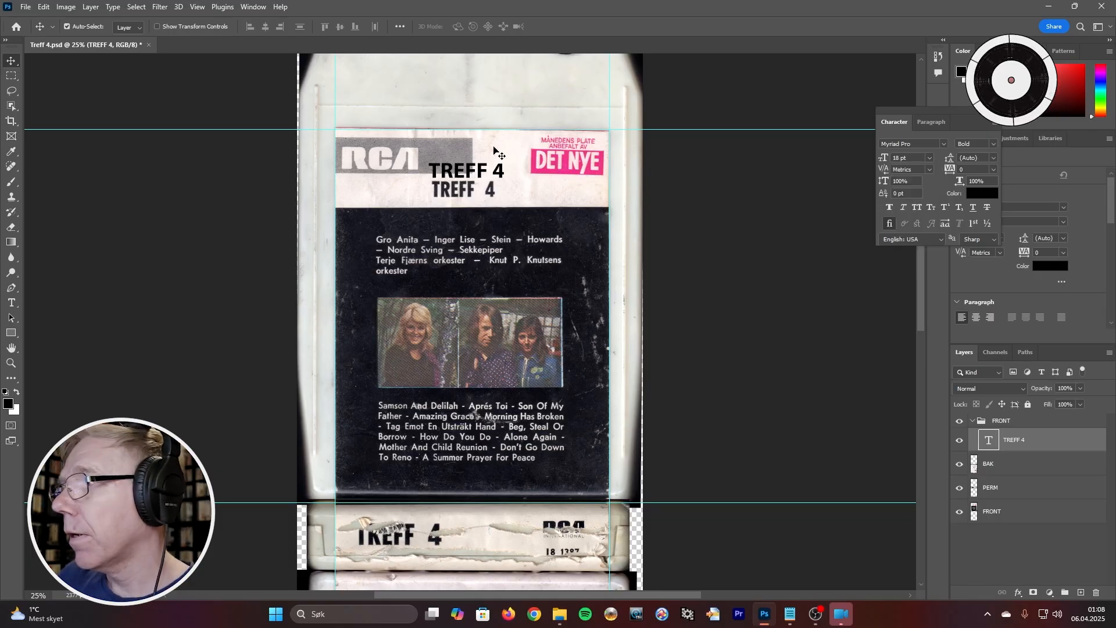
{"action": "left_click", "coordinate": [429, 168], "text": "ctrl"}
{"action": "left_click", "coordinate": [430, 168], "text": "ctrl"}
{"action": "left_click", "coordinate": [429, 168], "text": "ctrl"}
{"action": "left_click", "coordinate": [429, 168], "text": "ctrl"}
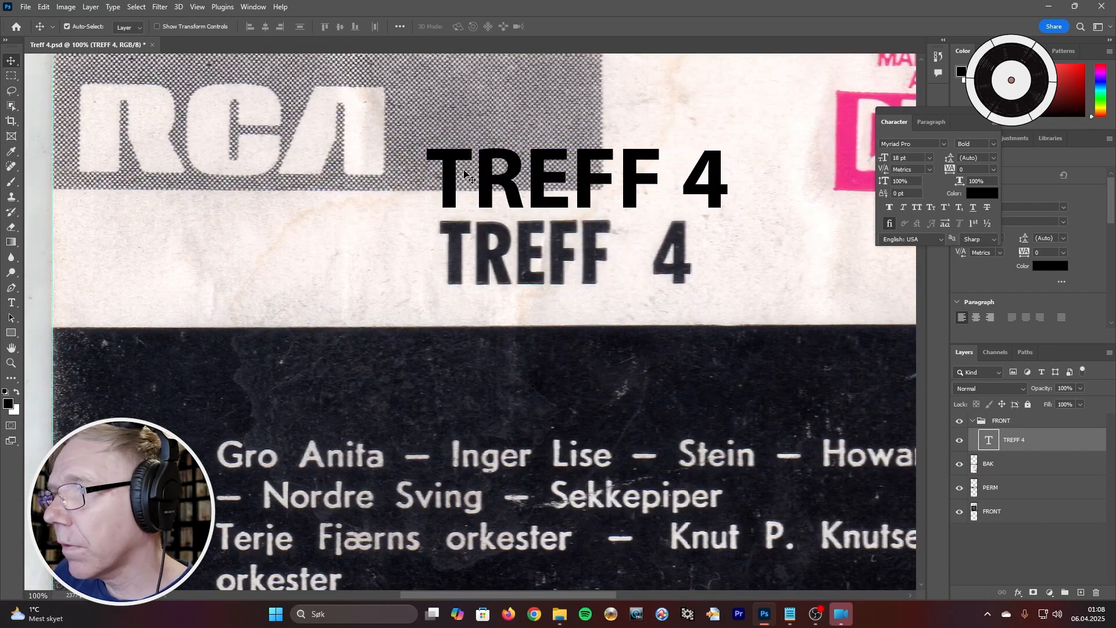
{"action": "left_click_drag", "start_coordinate": [486, 182], "coordinate": [499, 254]}
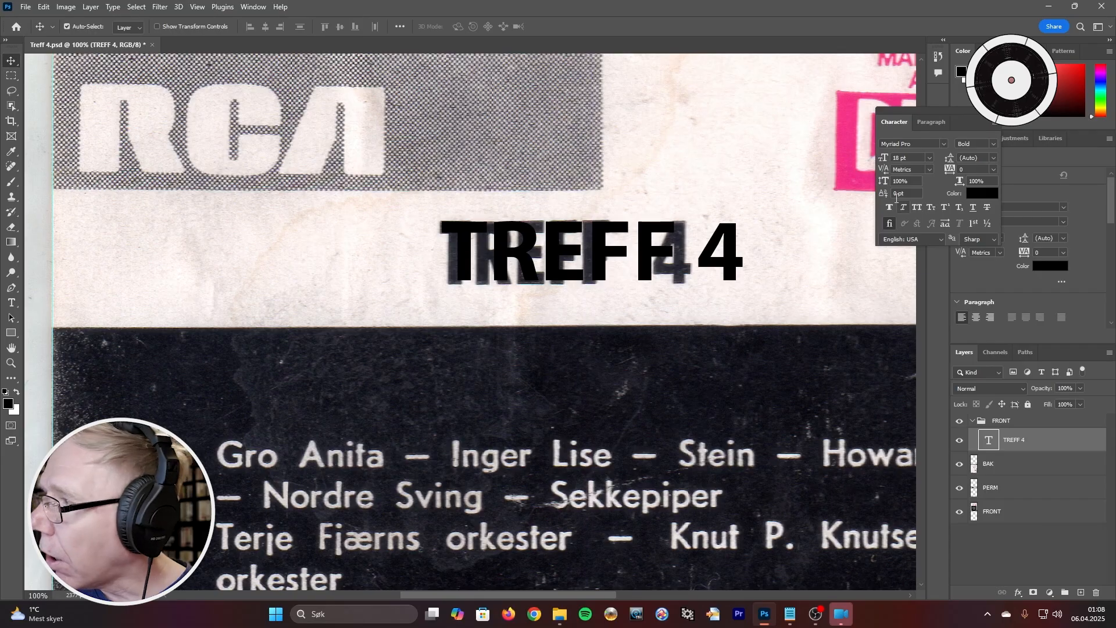
Try a font size of 24 pt on the TREFF 4 text, set it to 20 pt, and realign it over the printed title
{"action": "left_click", "coordinate": [929, 158]}
{"action": "left_click", "coordinate": [912, 274]}
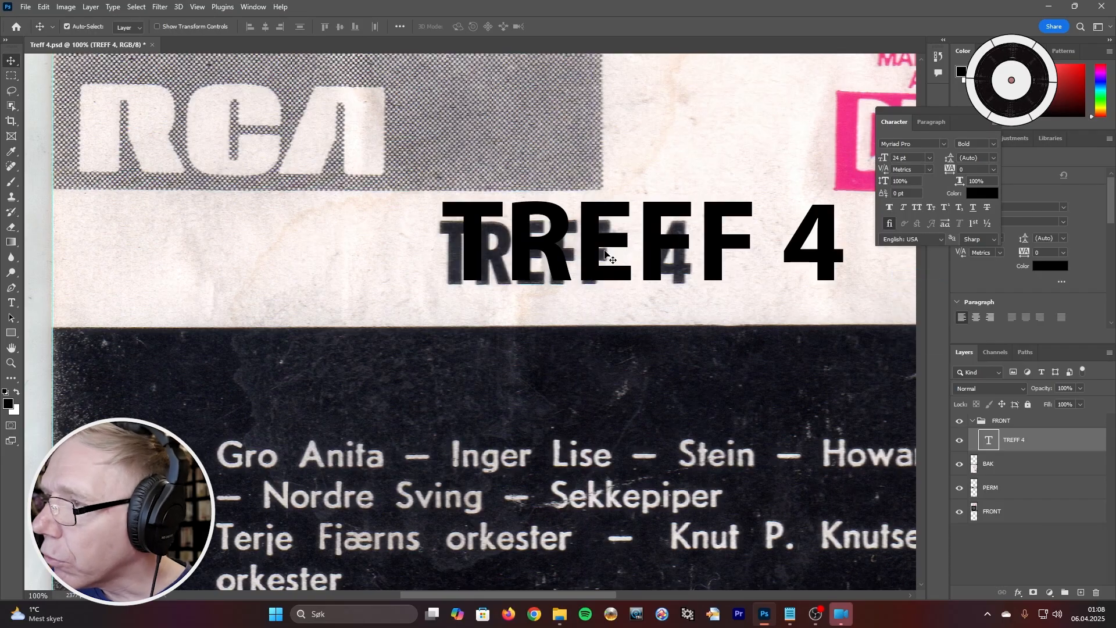
{"action": "left_click_drag", "start_coordinate": [480, 214], "coordinate": [488, 233]}
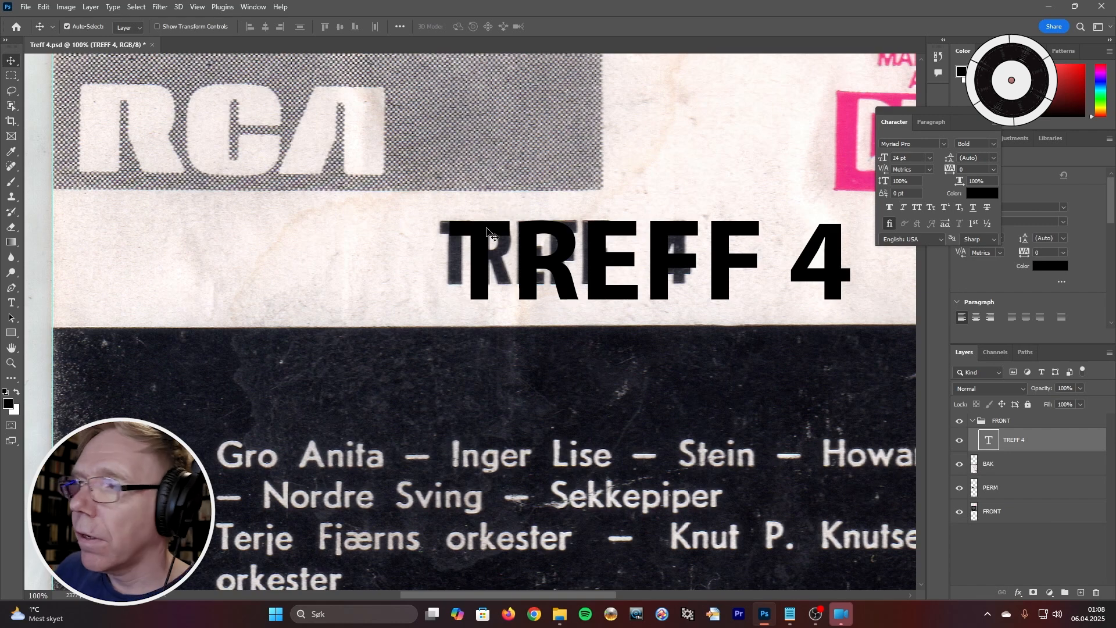
{"action": "type", "text": "20"}
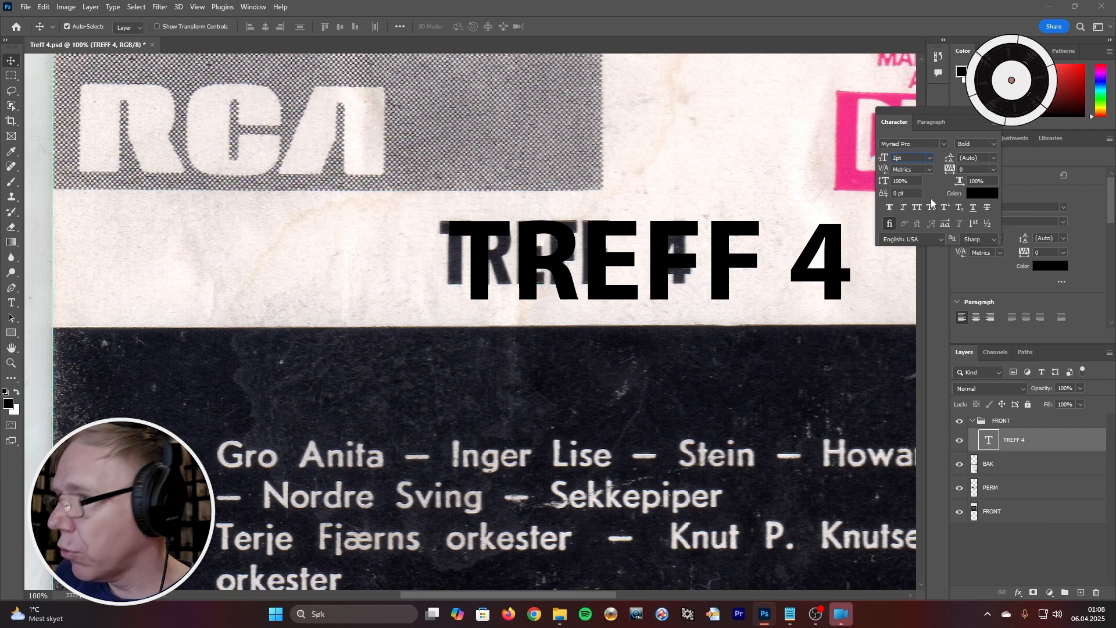
{"action": "key", "text": "Return"}
{"action": "left_click_drag", "start_coordinate": [477, 248], "coordinate": [460, 234]}
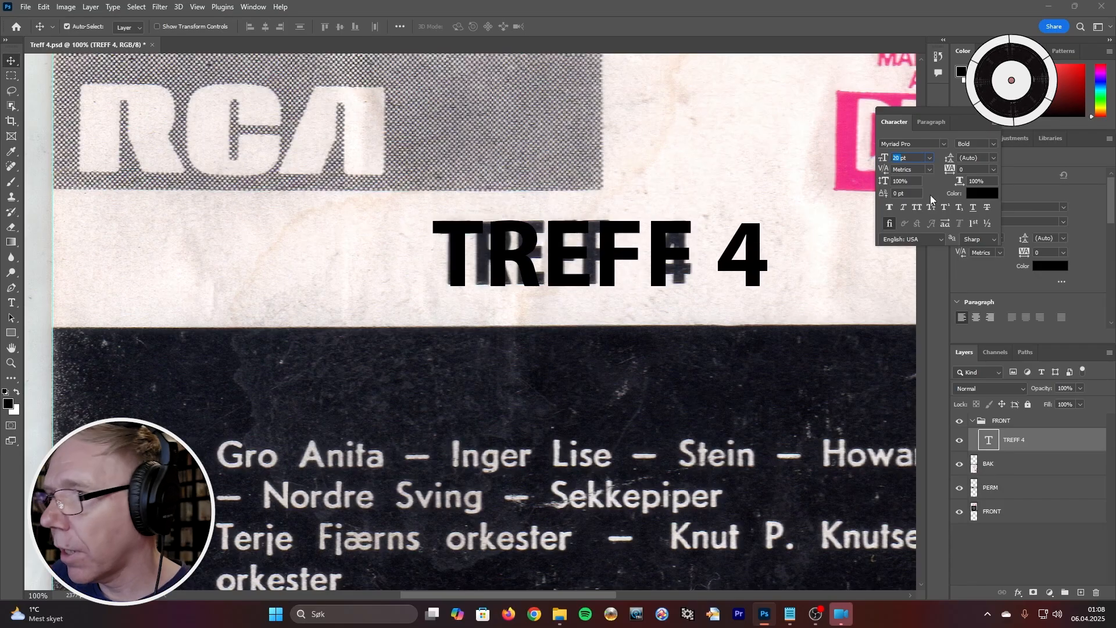
{"action": "key", "text": "Return"}
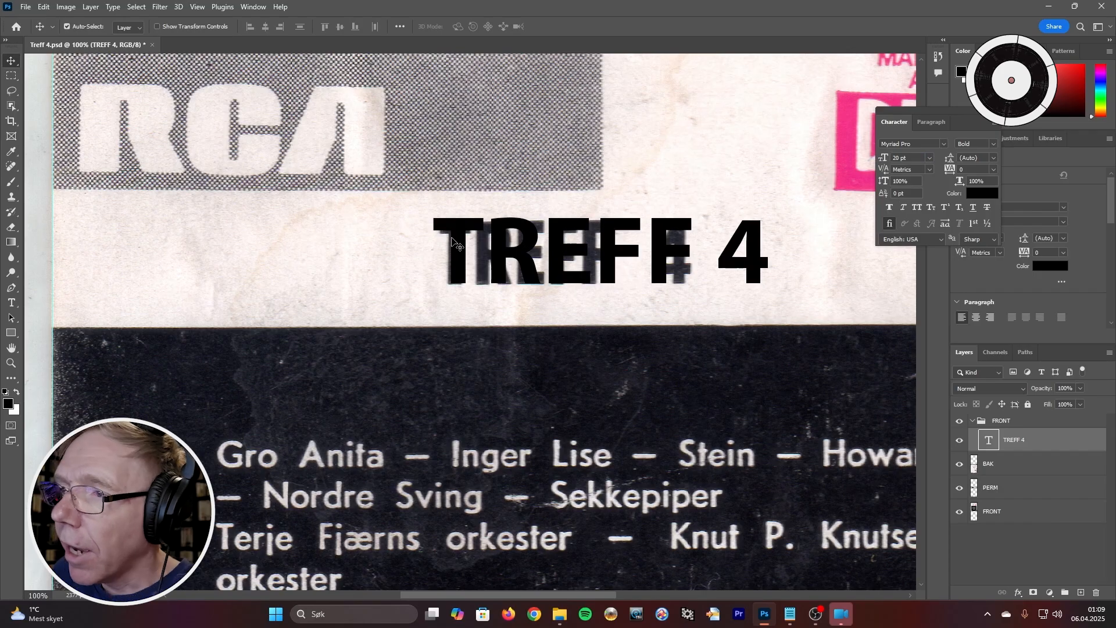
{"action": "left_click_drag", "start_coordinate": [450, 242], "coordinate": [451, 243]}
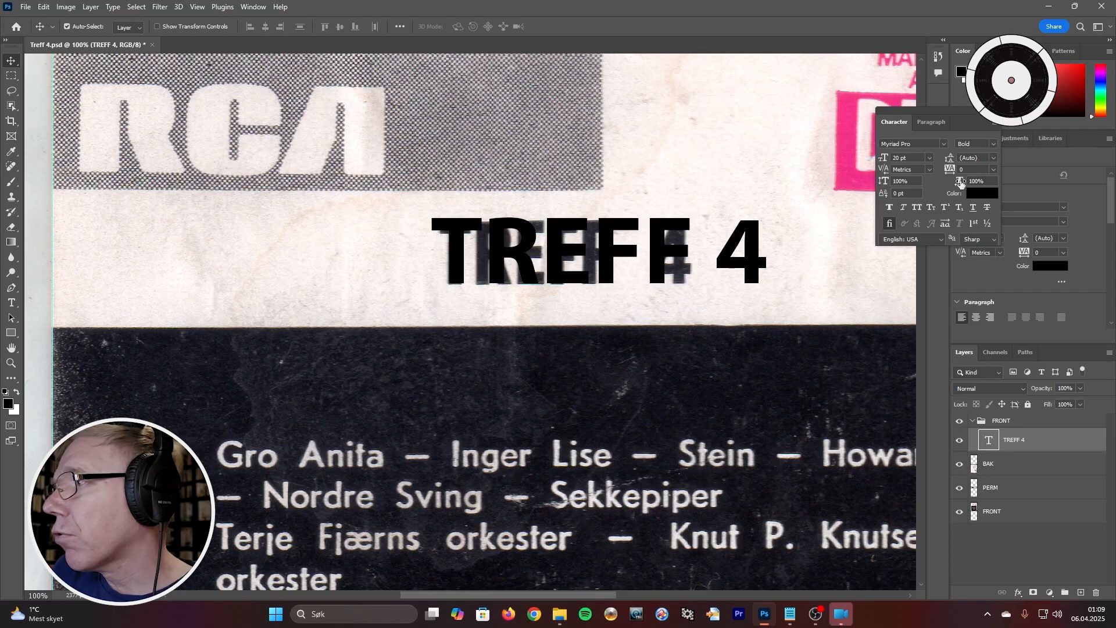
Try horizontal scales of 69% and 65% on the TREFF 4 text, shift it onto the printed title, and set the scale to 66%
{"action": "left_click_drag", "start_coordinate": [960, 184], "coordinate": [941, 191]}
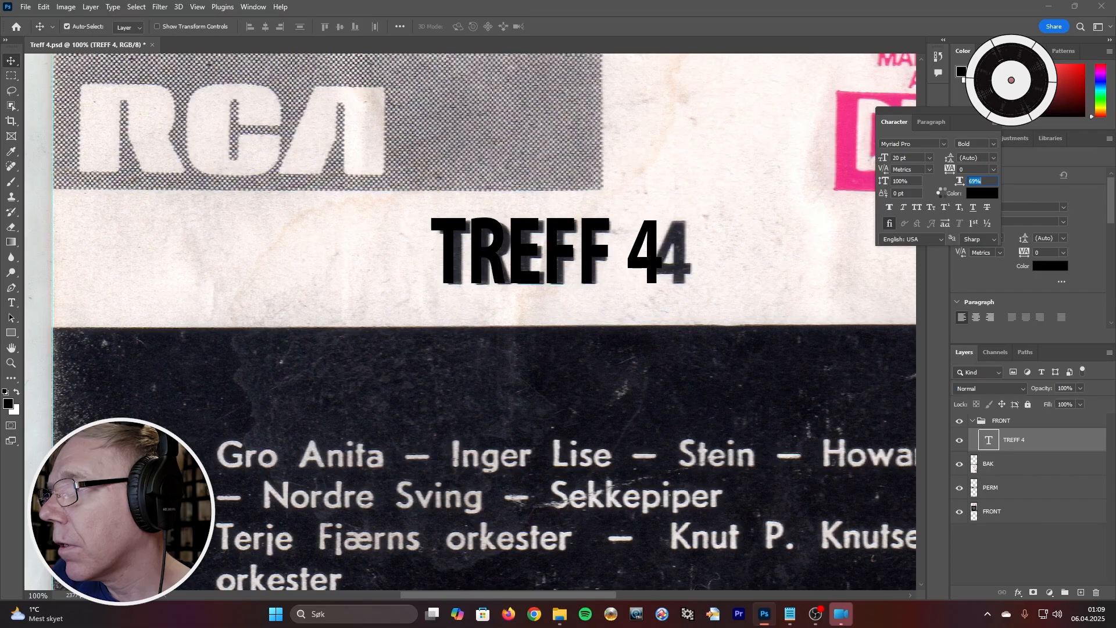
{"action": "left_click", "coordinate": [974, 182]}
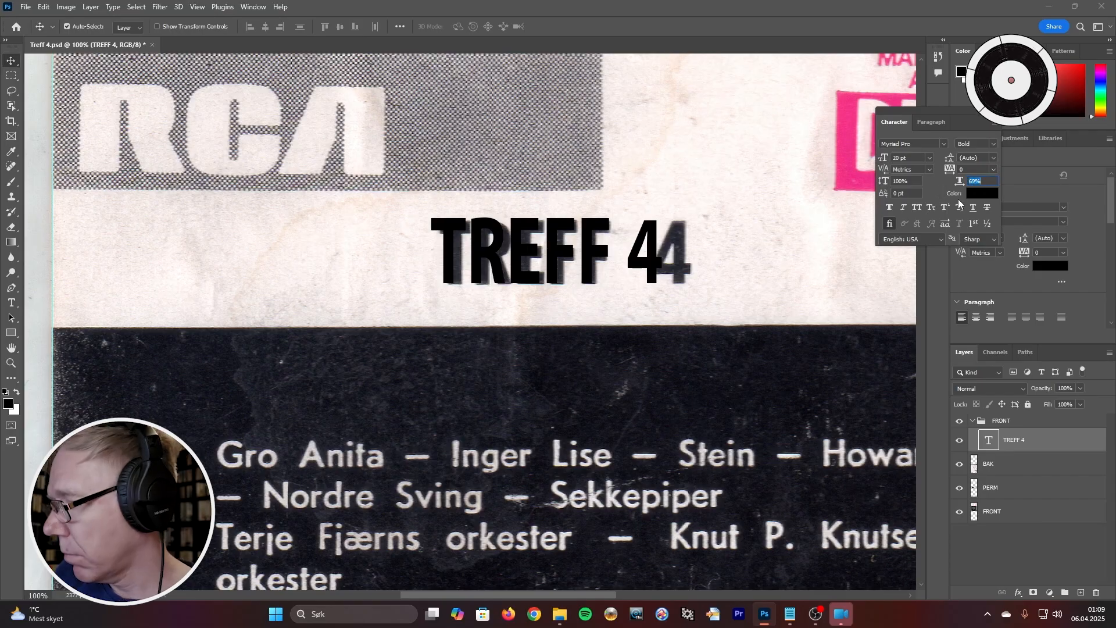
{"action": "type", "text": "65"}
{"action": "key", "text": "Return"}
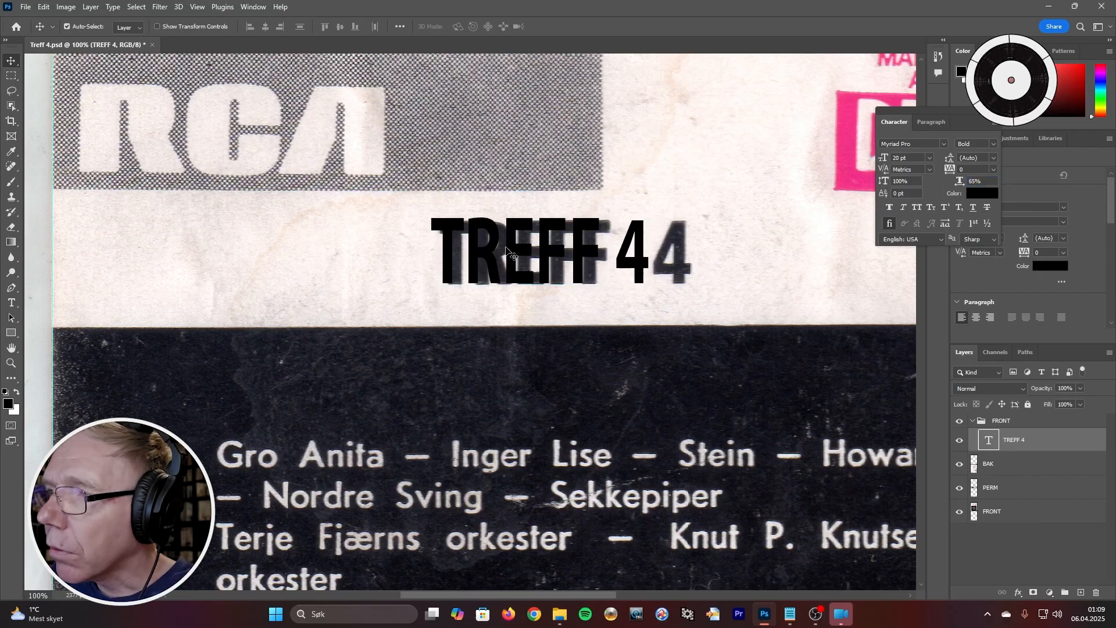
{"action": "left_click_drag", "start_coordinate": [508, 251], "coordinate": [517, 254]}
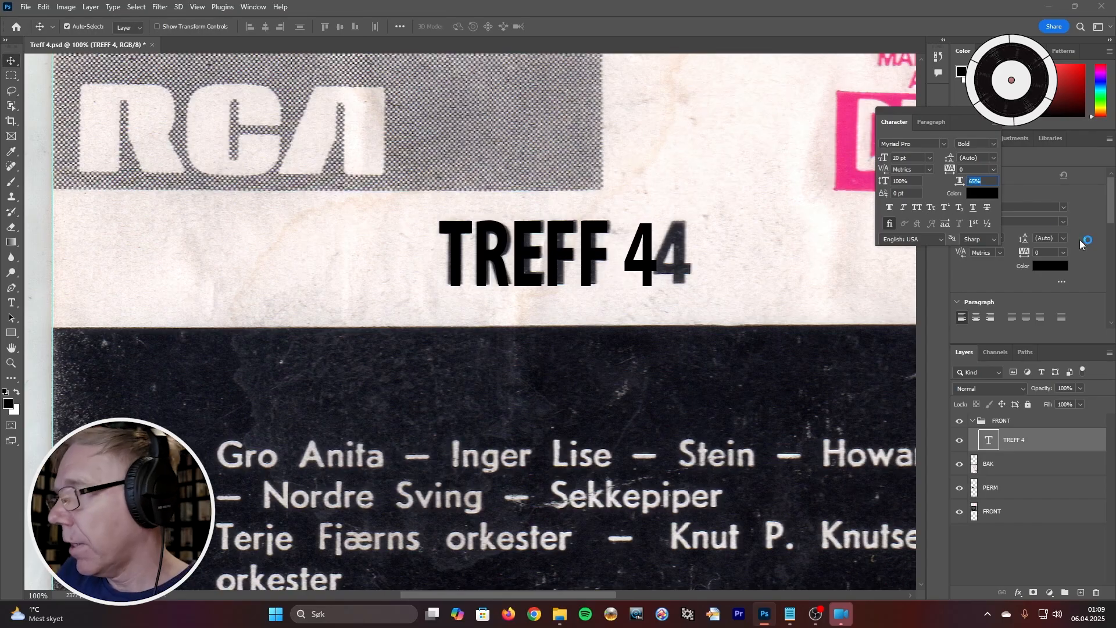
{"action": "type", "text": "66"}
{"action": "key", "text": "Return"}
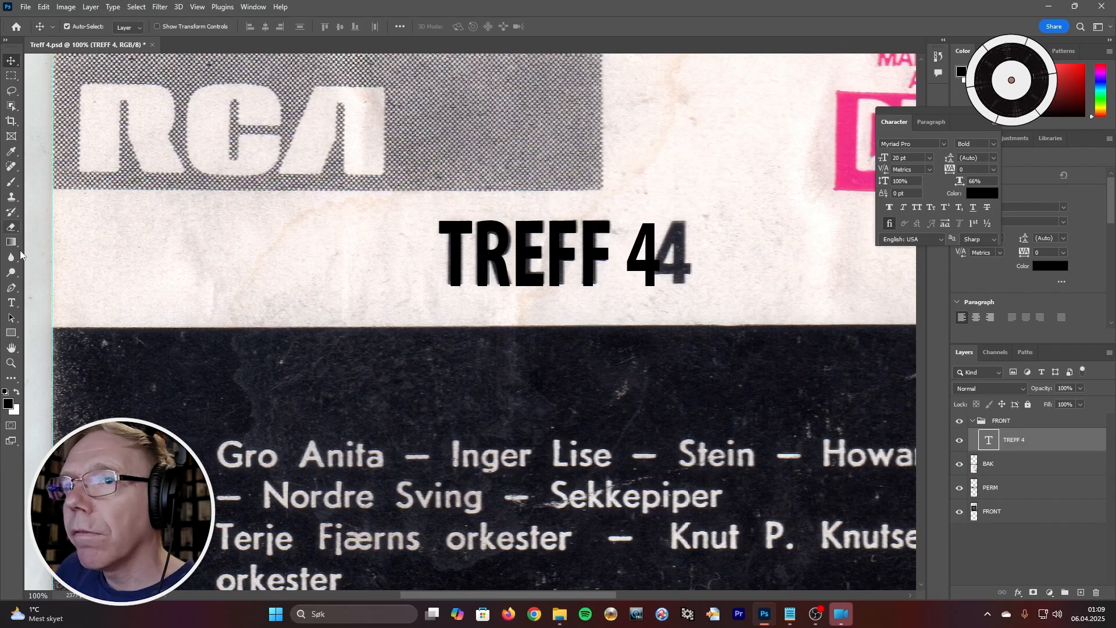
Widen the gap between TREFF and 4 with extra spaces to match the printed title, and commit the text
{"action": "left_click", "coordinate": [11, 303]}
{"action": "left_click", "coordinate": [626, 256]}
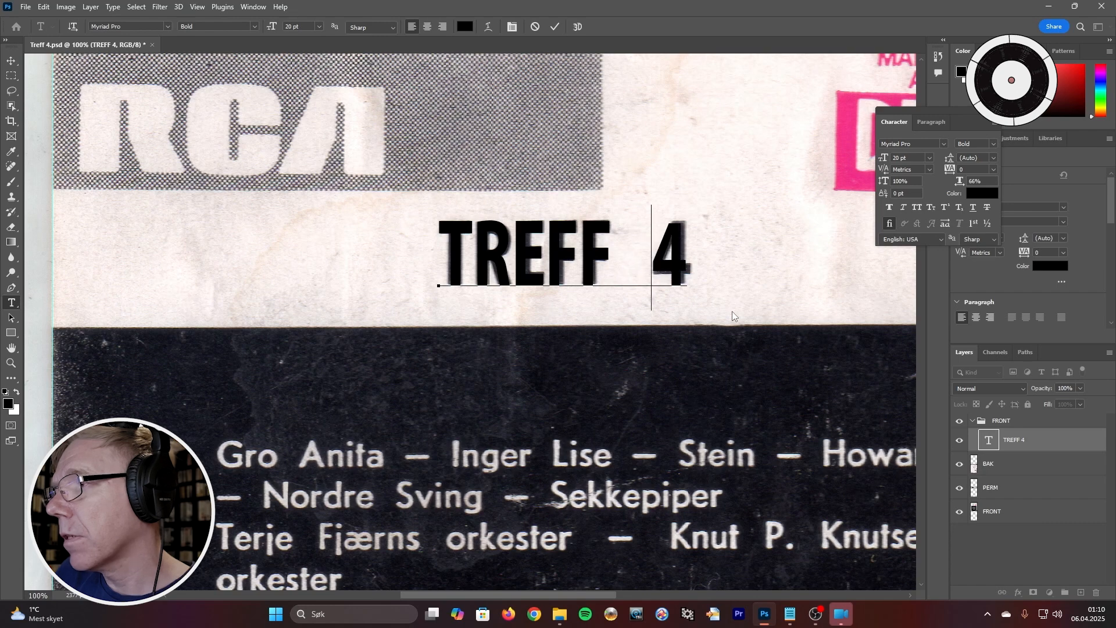
{"action": "key", "text": "ctrl+Return"}
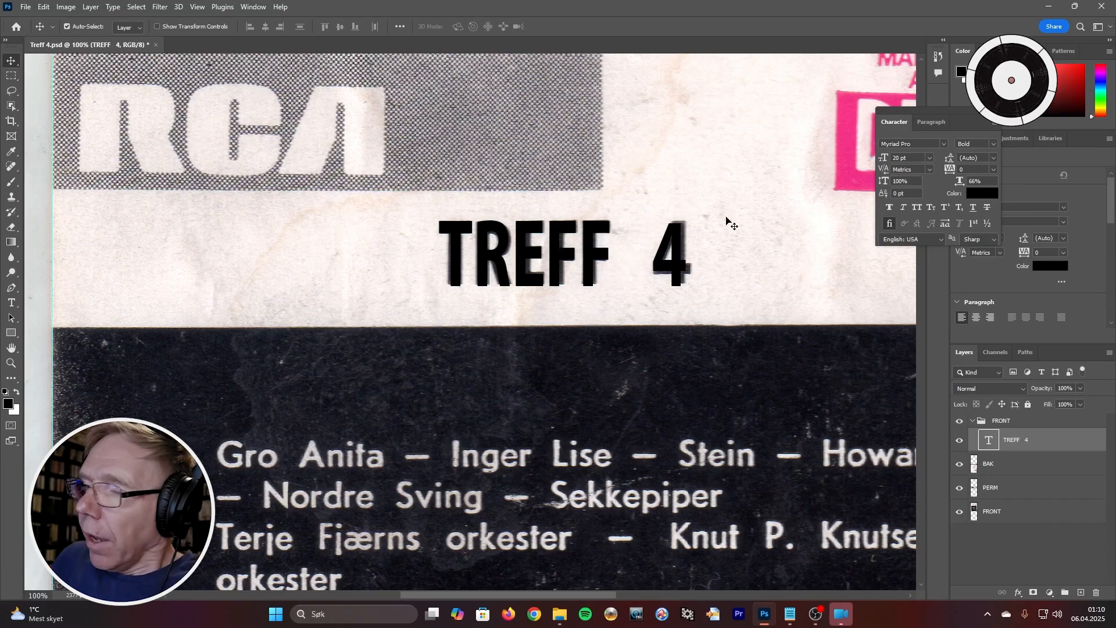
Compare the TREFF 4 text with the printed title by hiding and showing its layer, and preview the MV Boli font without applying it
{"action": "left_click", "coordinate": [960, 440]}
{"action": "left_click", "coordinate": [960, 441]}
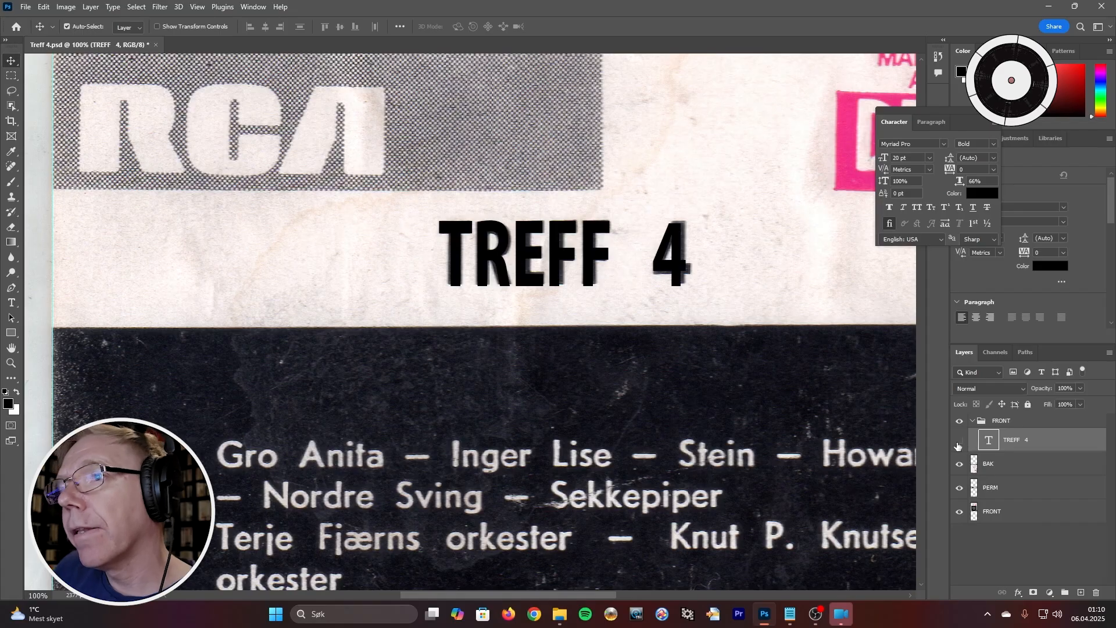
{"action": "left_click", "coordinate": [960, 441]}
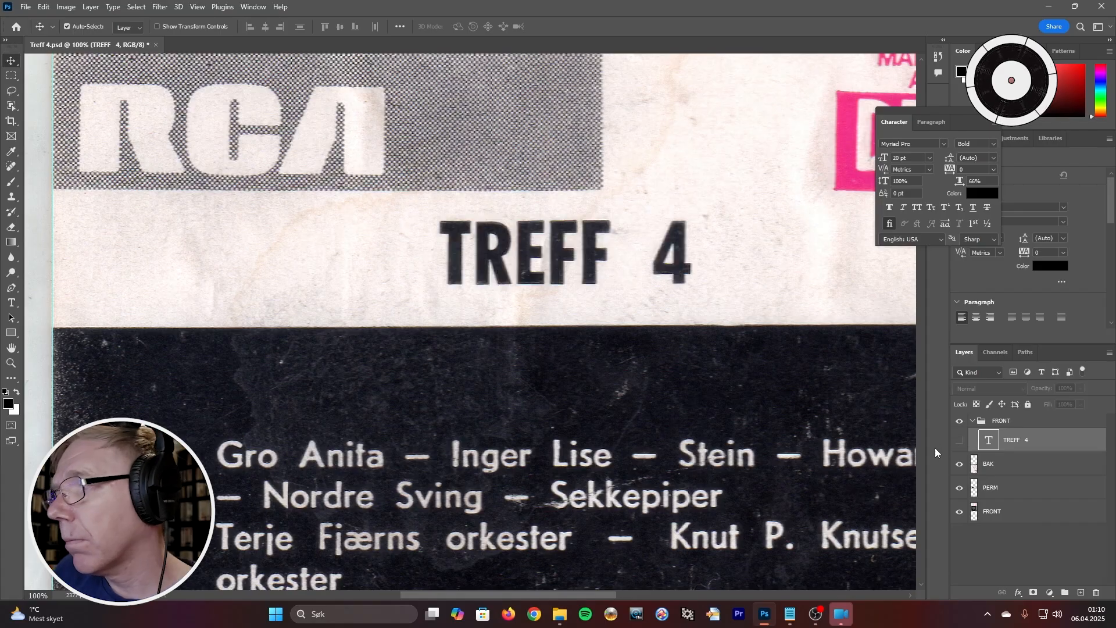
{"action": "left_click", "coordinate": [960, 441]}
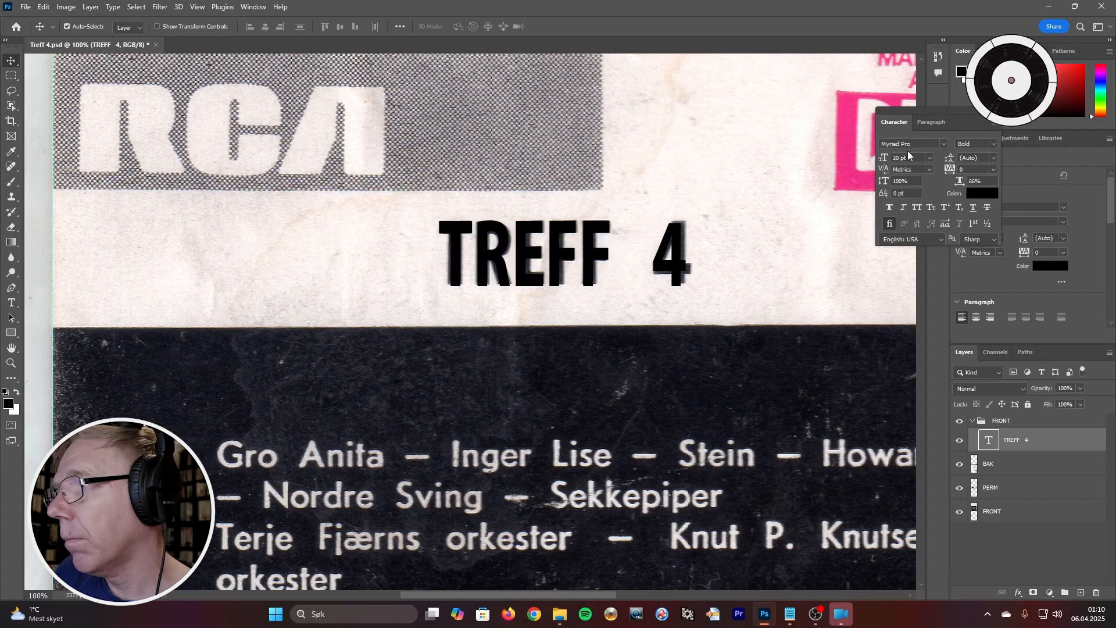
{"action": "left_click", "coordinate": [943, 144]}
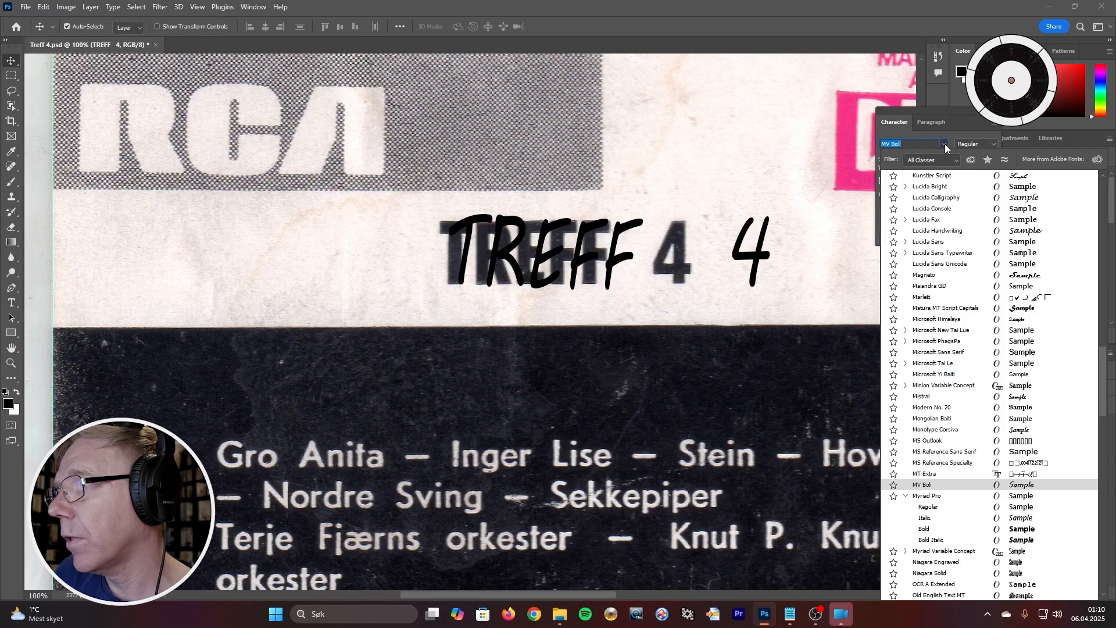
{"action": "key", "text": "Escape"}
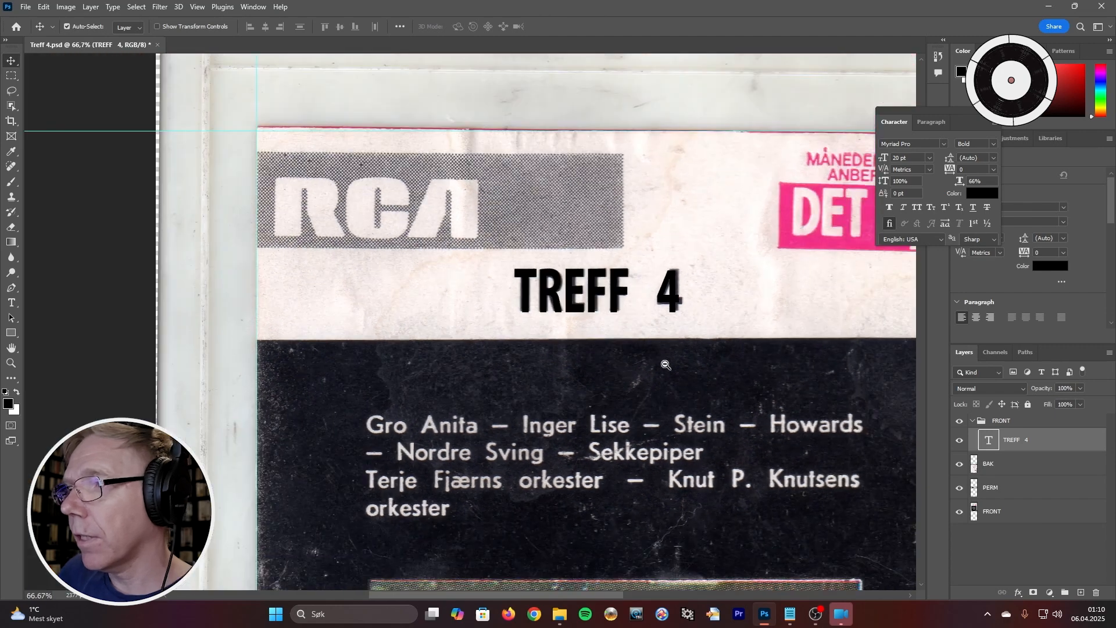
Draw a paragraph text box over the printed artist list above the photo and enter "Gro Anita" in it
{"action": "scroll", "coordinate": [666, 365], "scroll_direction": "down", "scroll_amount": 1}
{"action": "scroll", "coordinate": [622, 408], "scroll_direction": "down", "scroll_amount": 1}
{"action": "scroll", "coordinate": [622, 407], "scroll_direction": "down", "scroll_amount": 1}
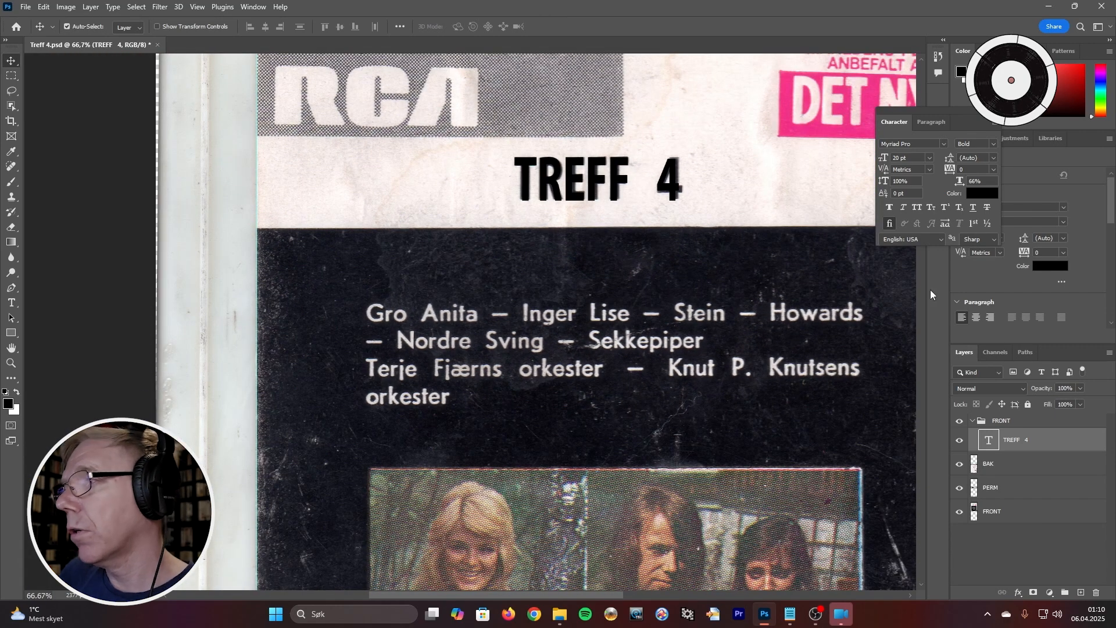
{"action": "scroll", "coordinate": [753, 383], "scroll_direction": "down", "scroll_amount": 1}
{"action": "scroll", "coordinate": [754, 384], "scroll_direction": "down", "scroll_amount": 1}
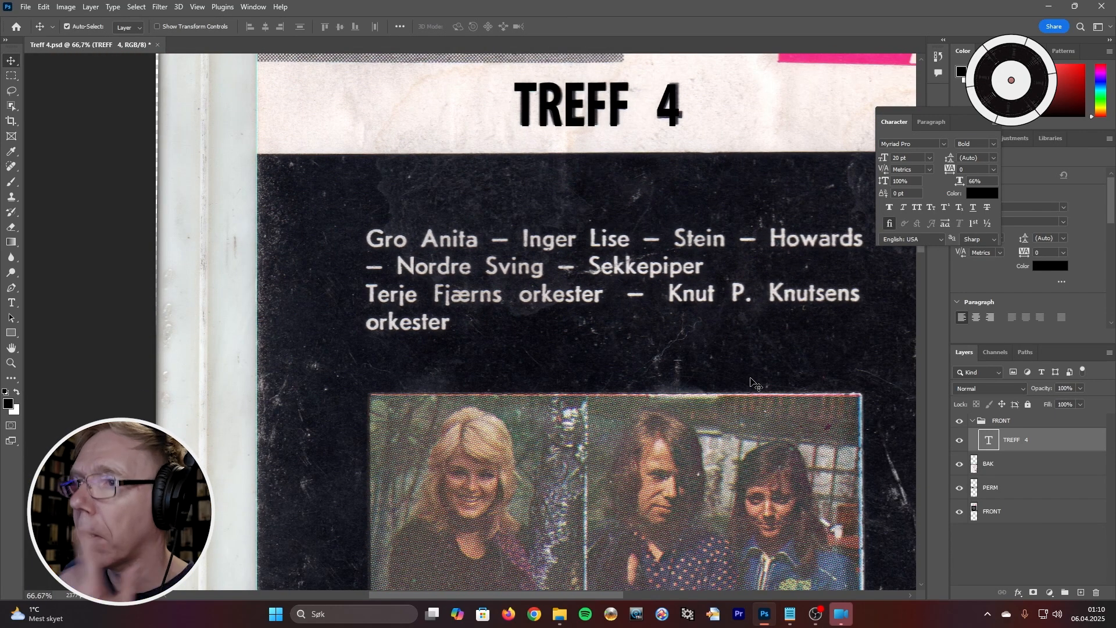
{"action": "scroll", "coordinate": [759, 331], "scroll_direction": "down", "scroll_amount": 2}
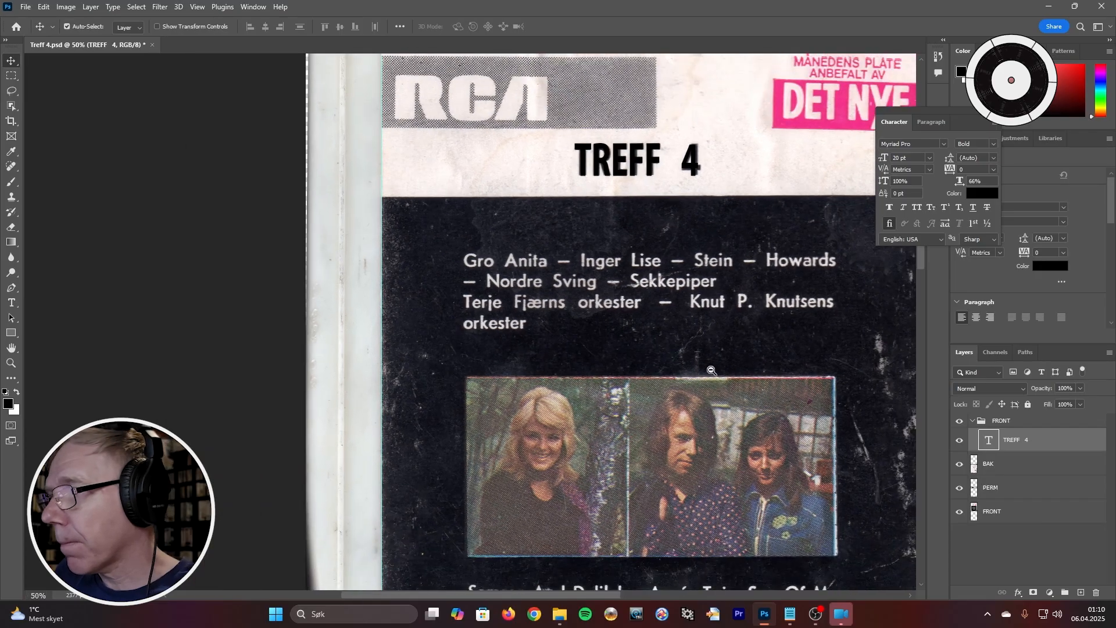
{"action": "scroll", "coordinate": [730, 344], "scroll_direction": "down", "scroll_amount": 3}
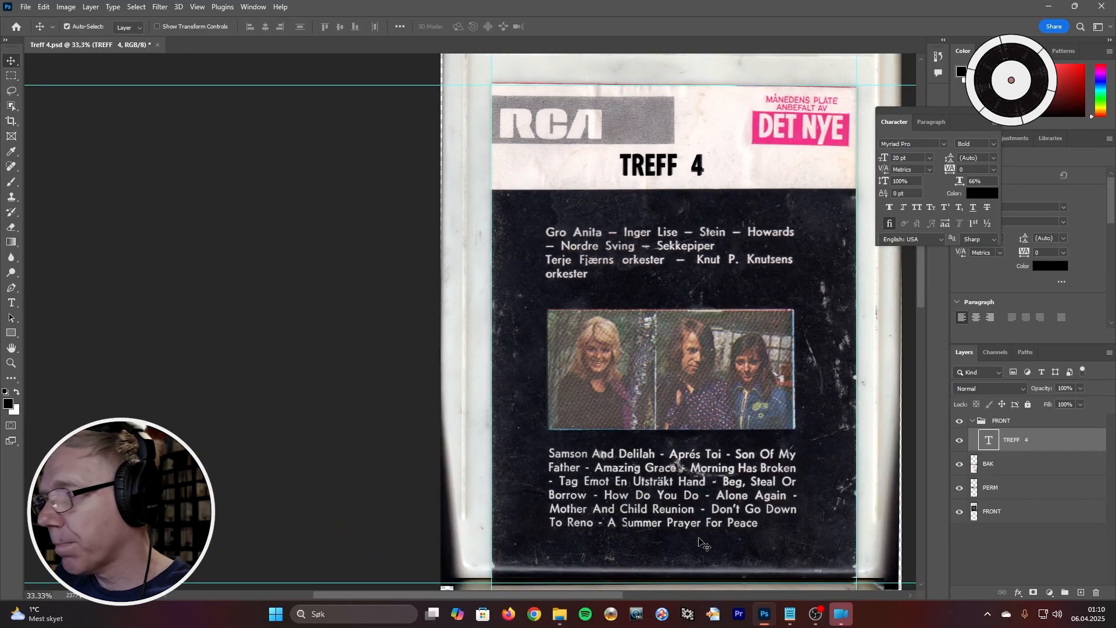
{"action": "left_click_drag", "start_coordinate": [580, 592], "coordinate": [629, 596]}
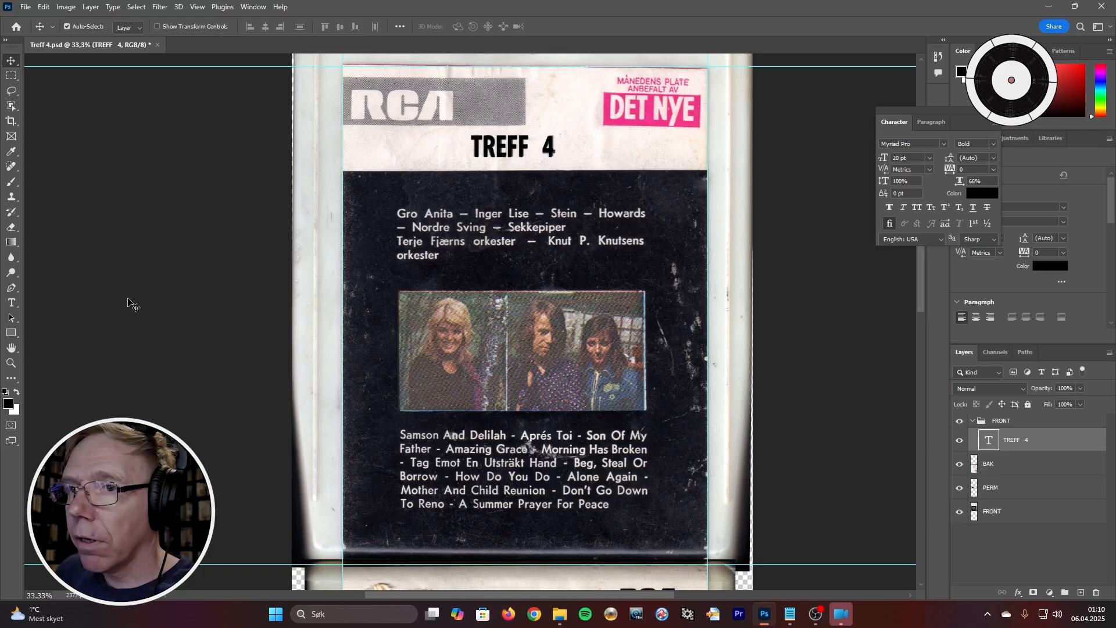
{"action": "left_click", "coordinate": [12, 303]}
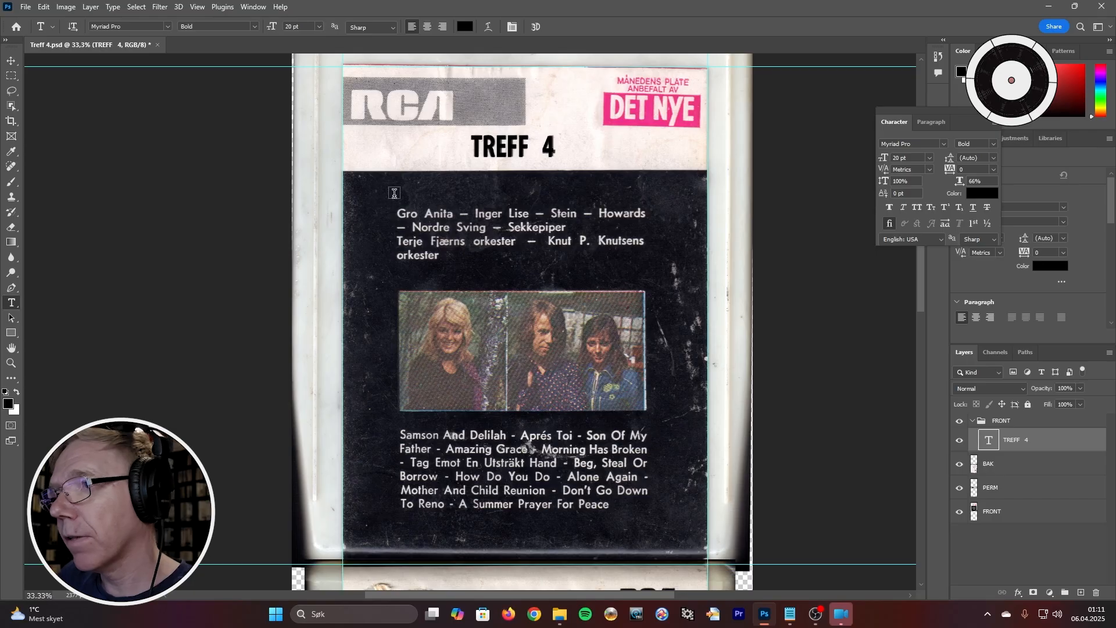
{"action": "left_click_drag", "start_coordinate": [393, 183], "coordinate": [644, 277]}
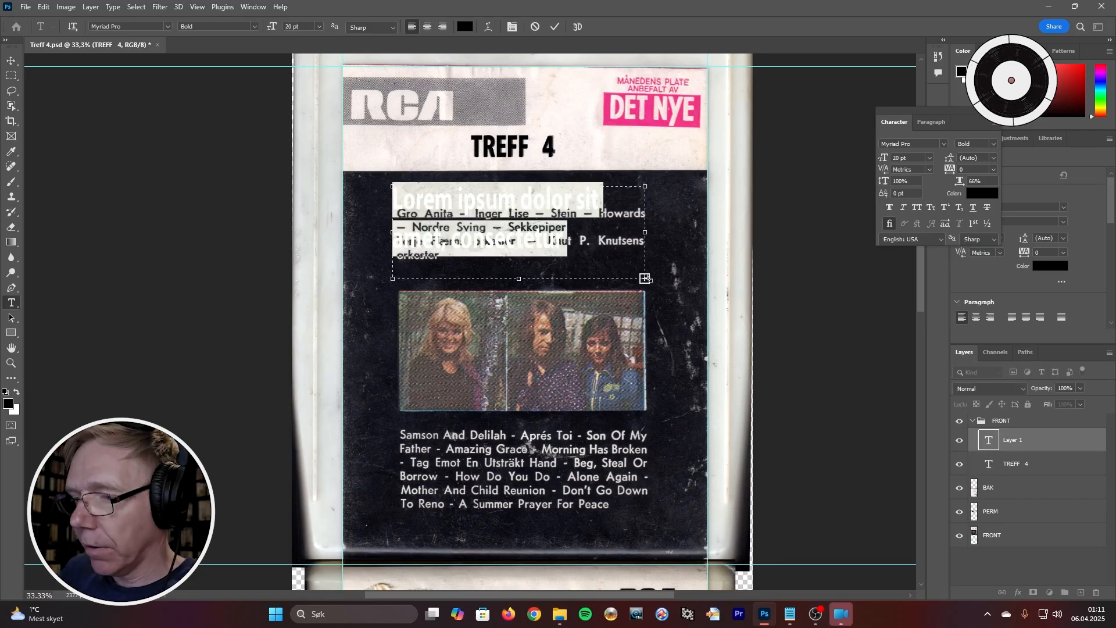
{"action": "type", "text": "Gro"}
{"action": "type", "text": " Anit"}
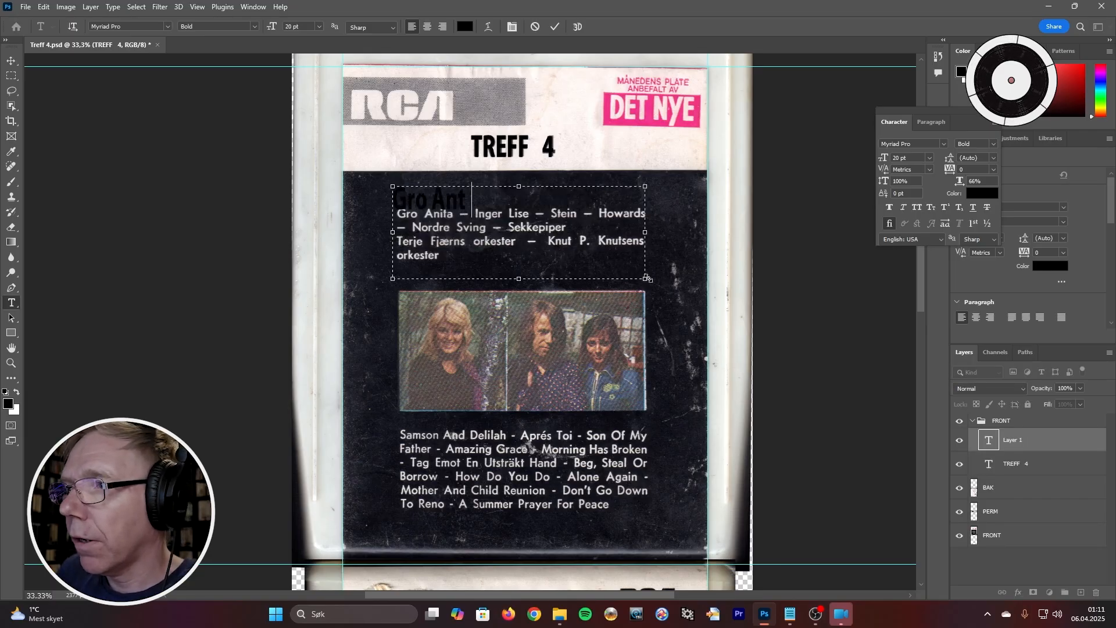
{"action": "type", "text": "a"}
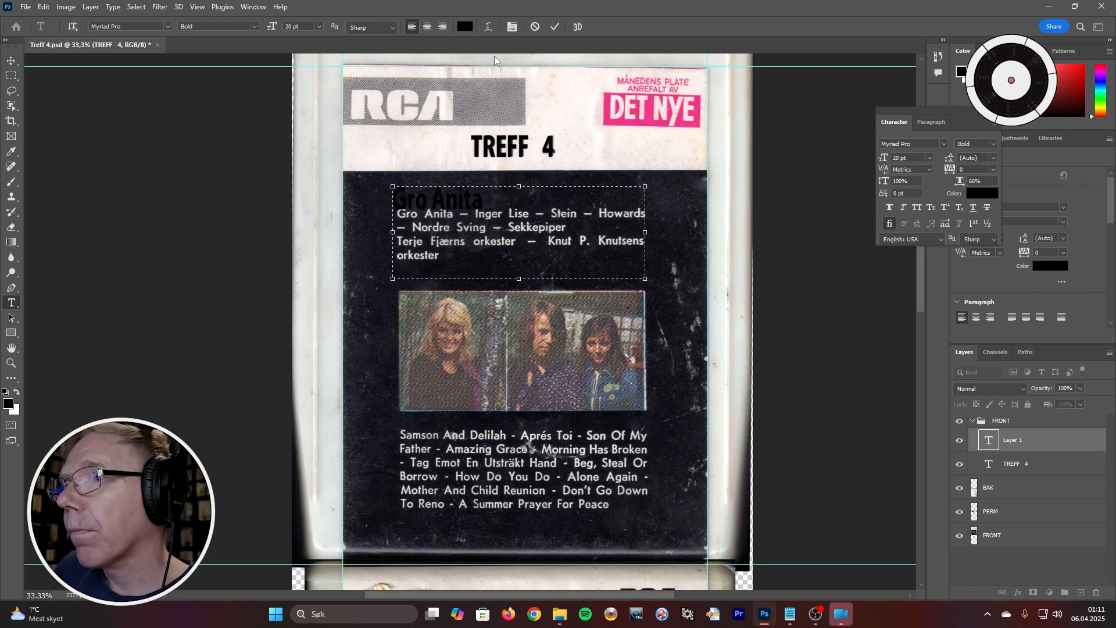
Change the colour of the new "Gro Anita" text to white
{"action": "key", "text": "ctrl+a"}
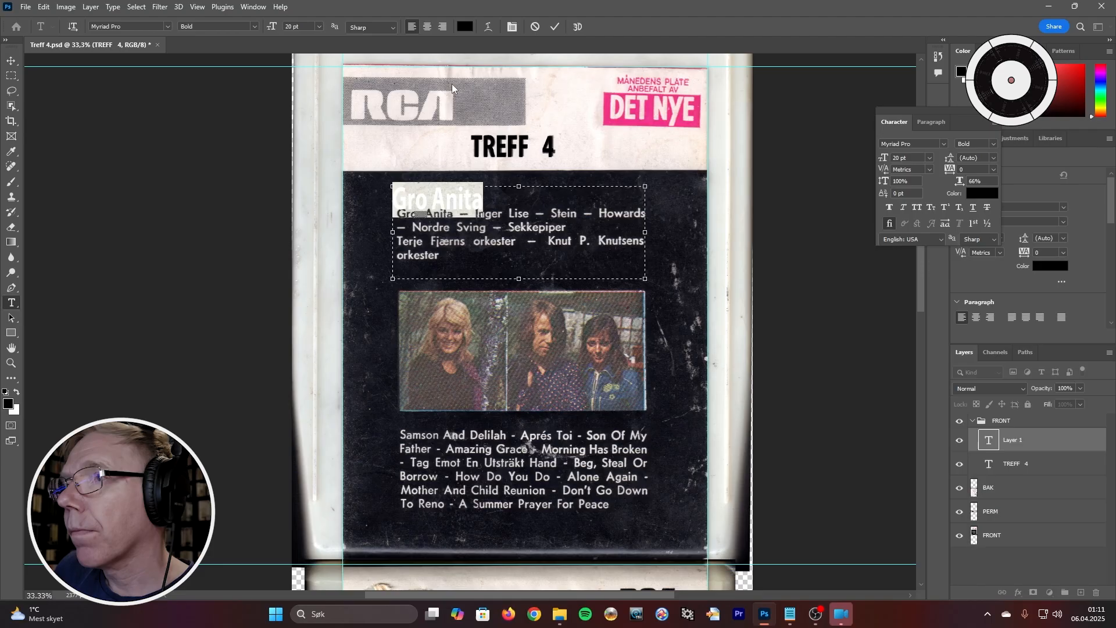
{"action": "left_click", "coordinate": [465, 27]}
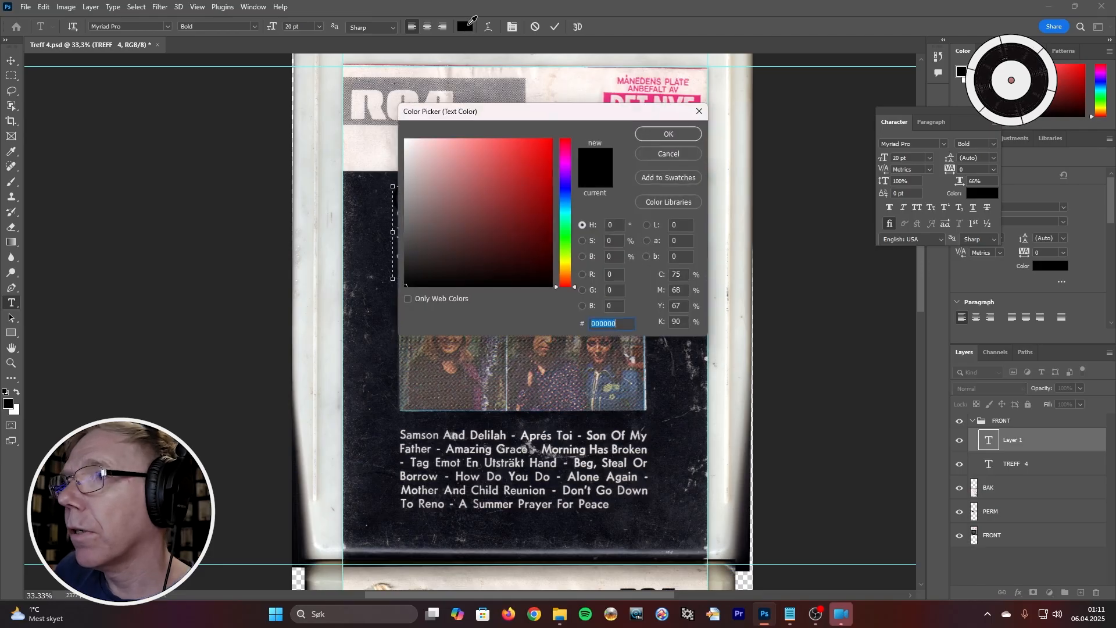
{"action": "left_click_drag", "start_coordinate": [426, 175], "coordinate": [395, 110]}
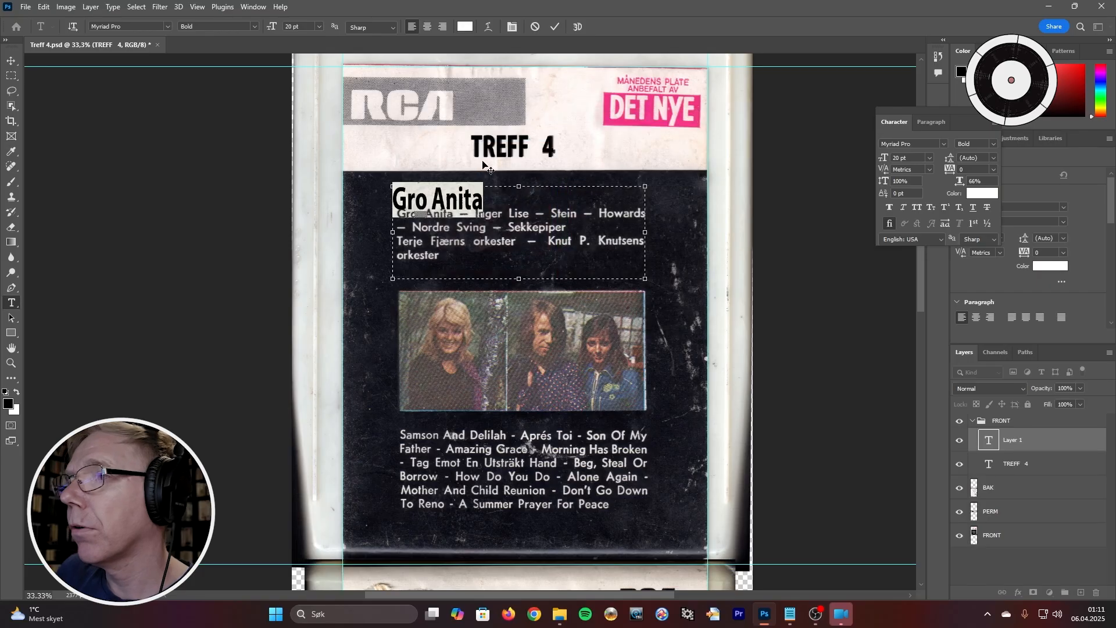
{"action": "left_click", "coordinate": [438, 206]}
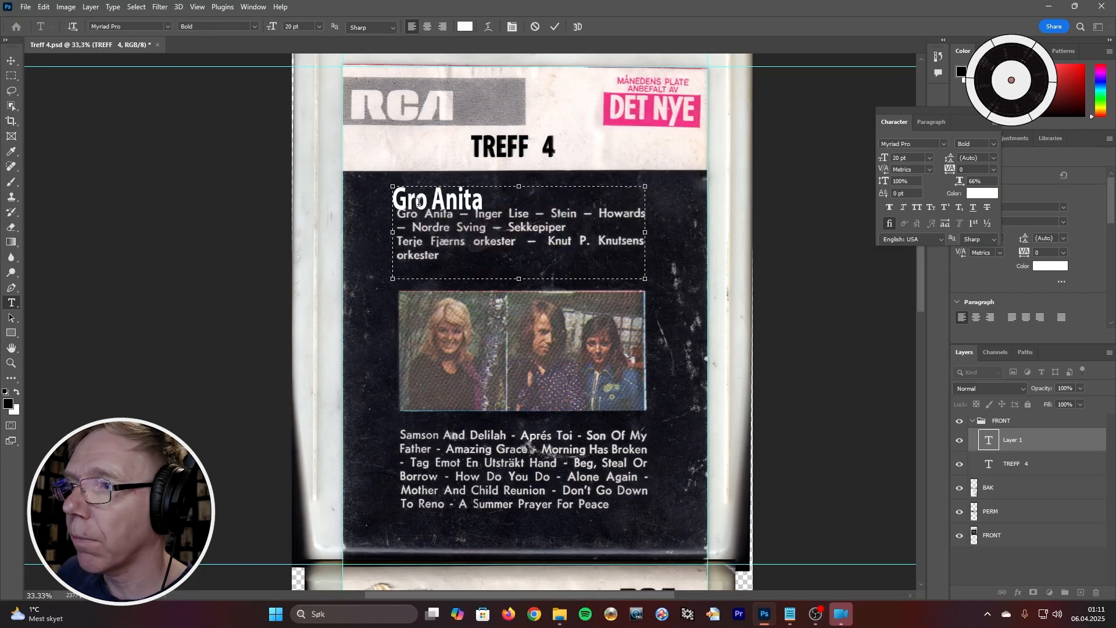
Complete the artist list with "- Inger Lise - Stein - Howards" and the remaining printed performers and orchestras, and commit the text
{"action": "left_click", "coordinate": [495, 201]}
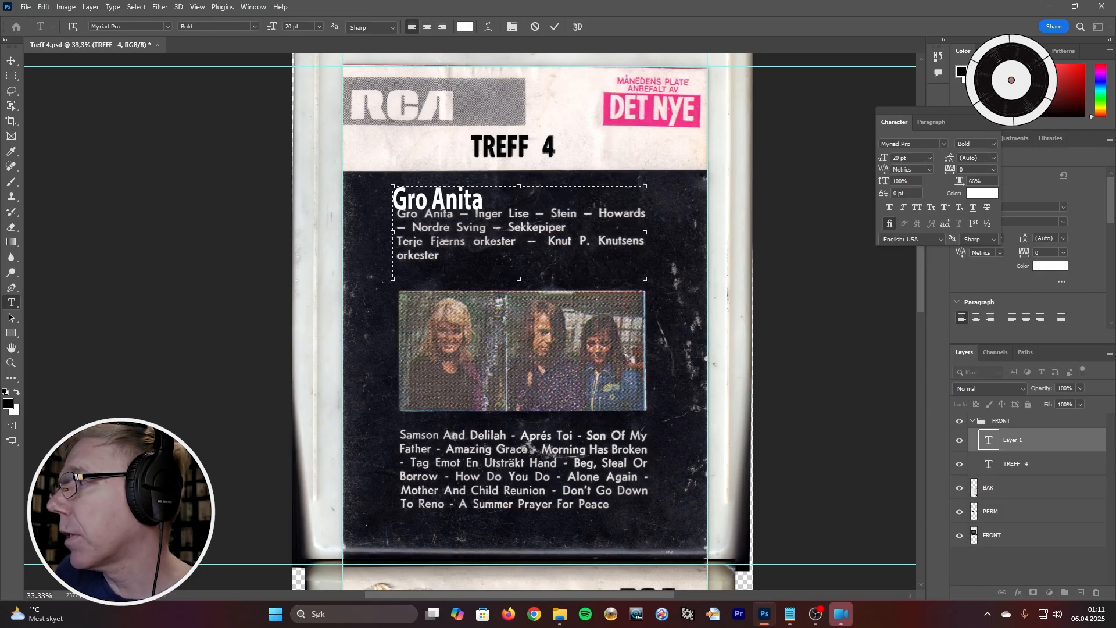
{"action": "key", "text": "alt+Tab"}
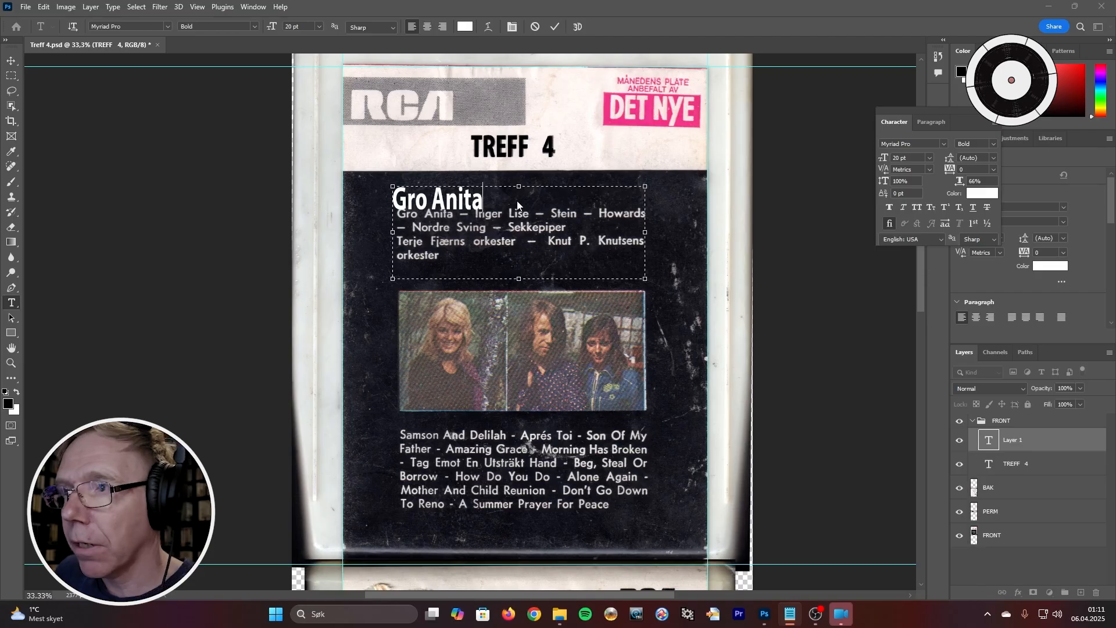
{"action": "key", "text": "alt+Tab"}
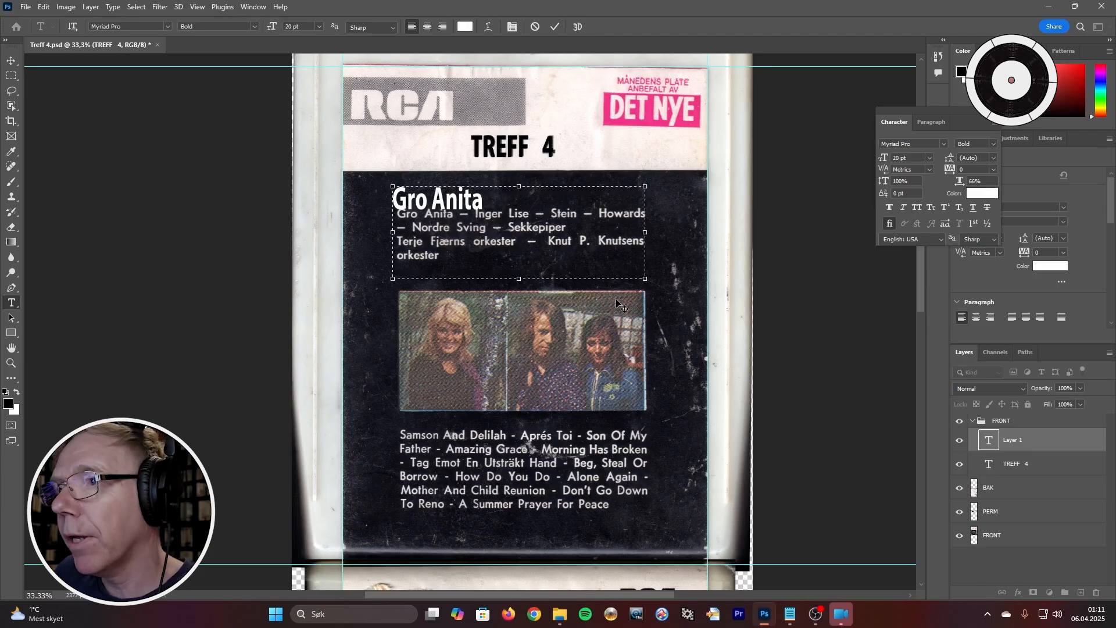
{"action": "type", "text": "- Inger Lise - Stein - Howards"}
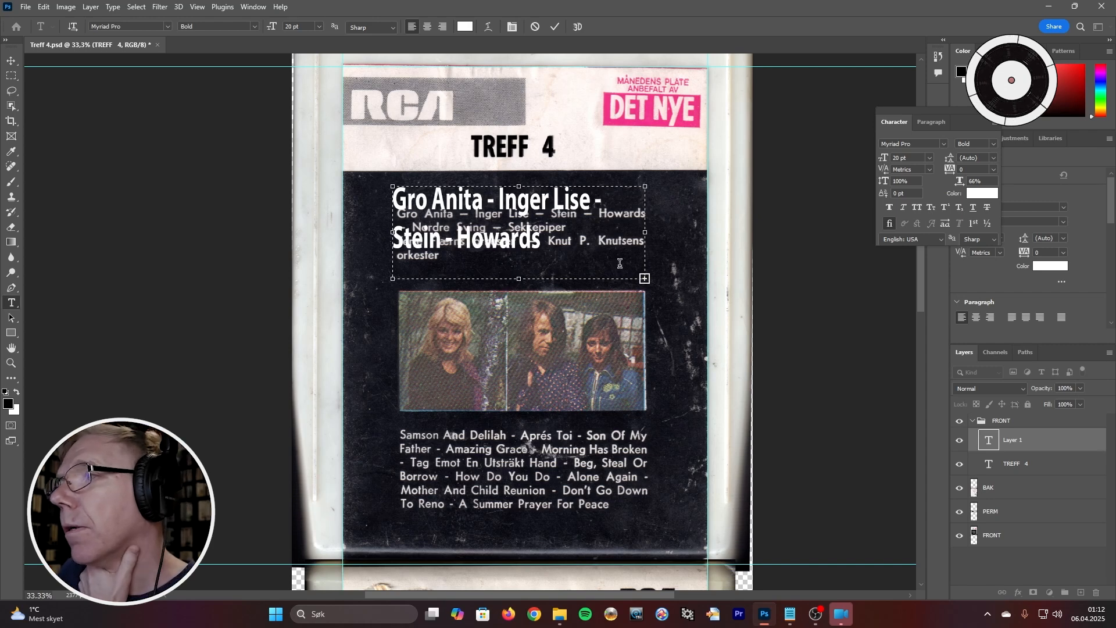
{"action": "left_click", "coordinate": [888, 223]}
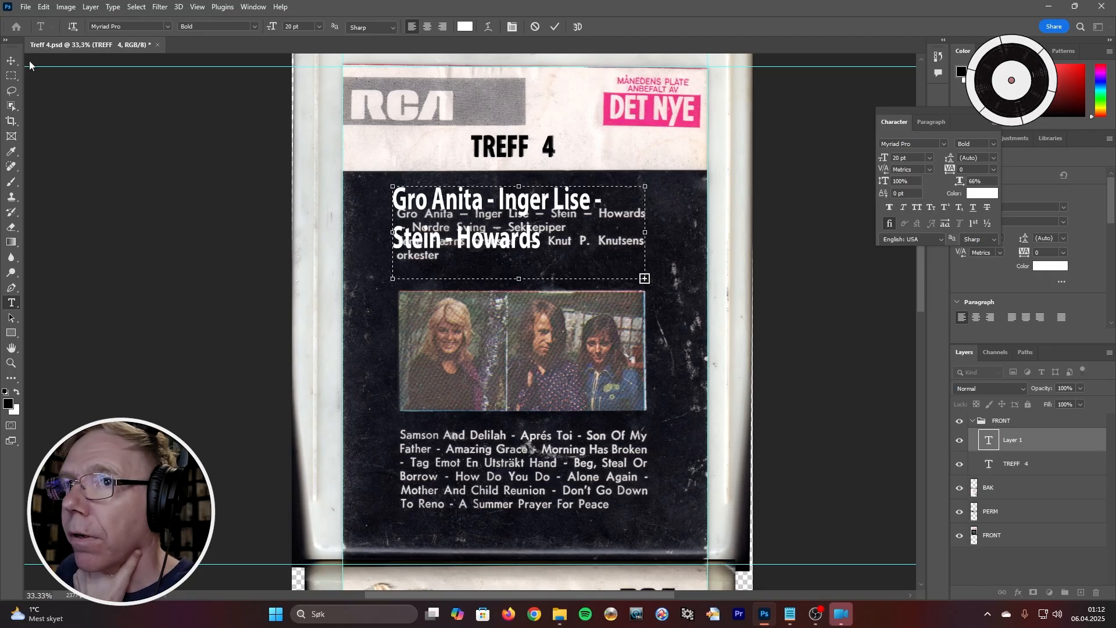
{"action": "left_click", "coordinate": [11, 62]}
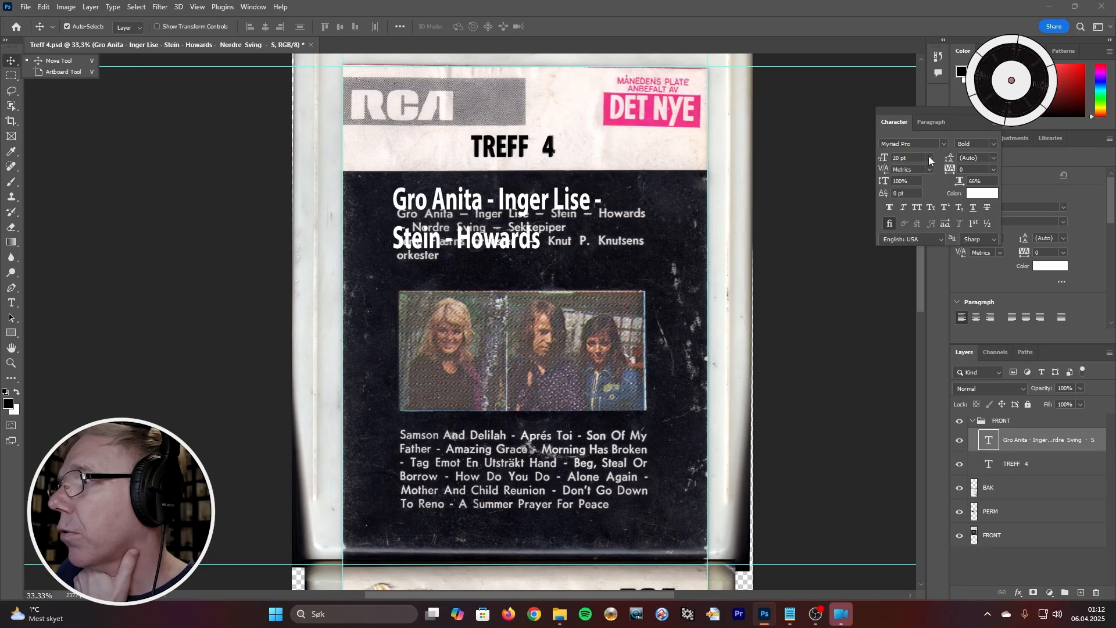
Format the artist list text as Regular style at 7.5 pt with 100% horizontal scale
{"action": "double_click", "coordinate": [898, 157]}
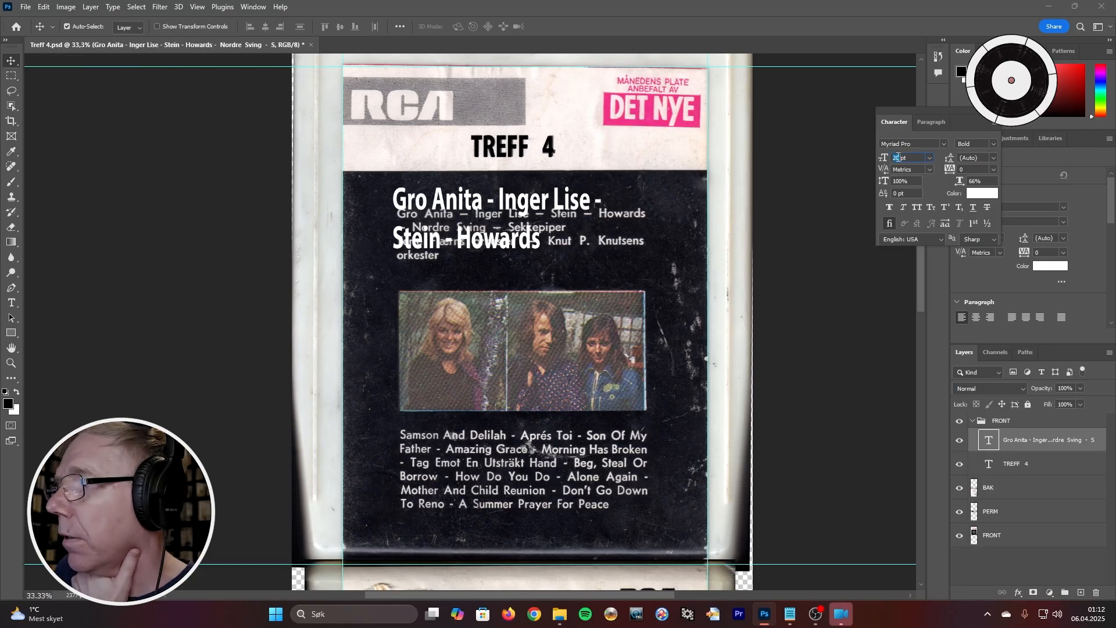
{"action": "type", "text": "7,5"}
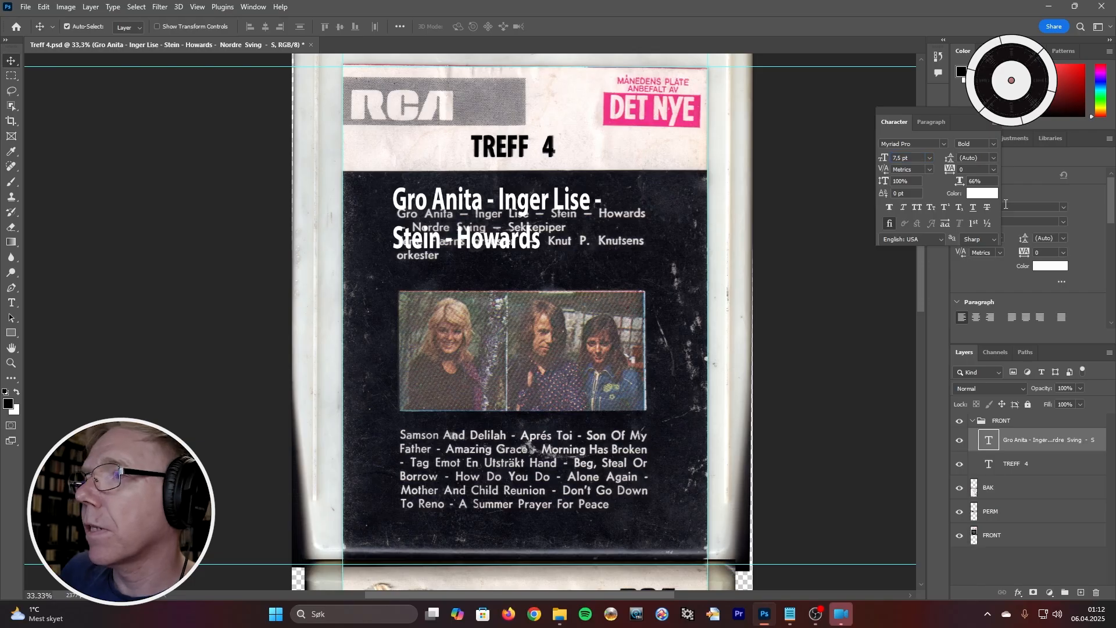
{"action": "key", "text": "Return"}
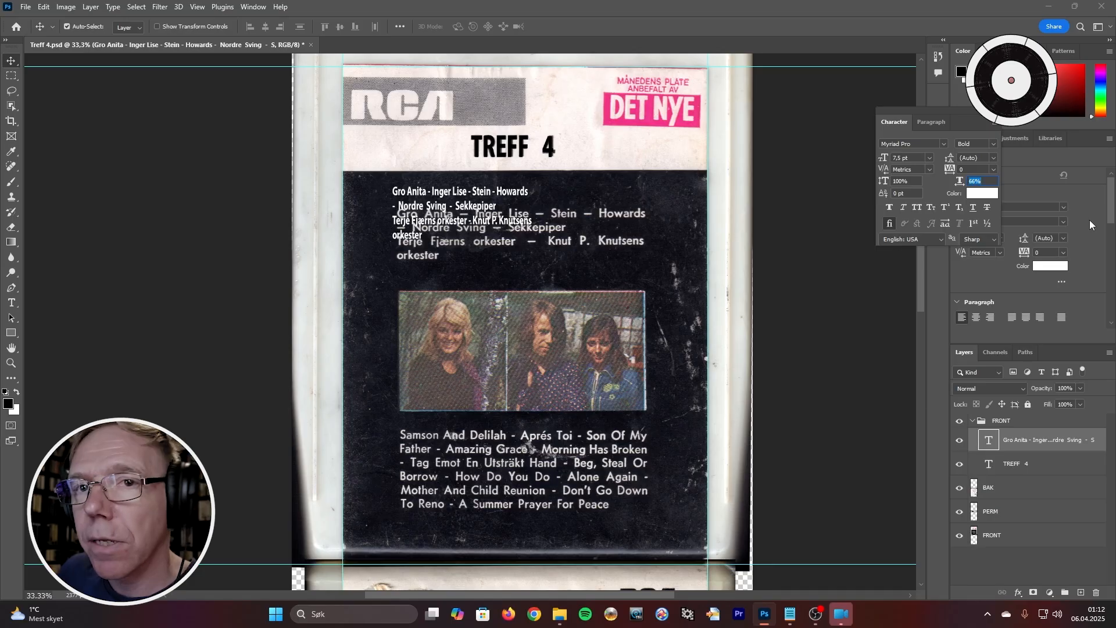
{"action": "type", "text": "100"}
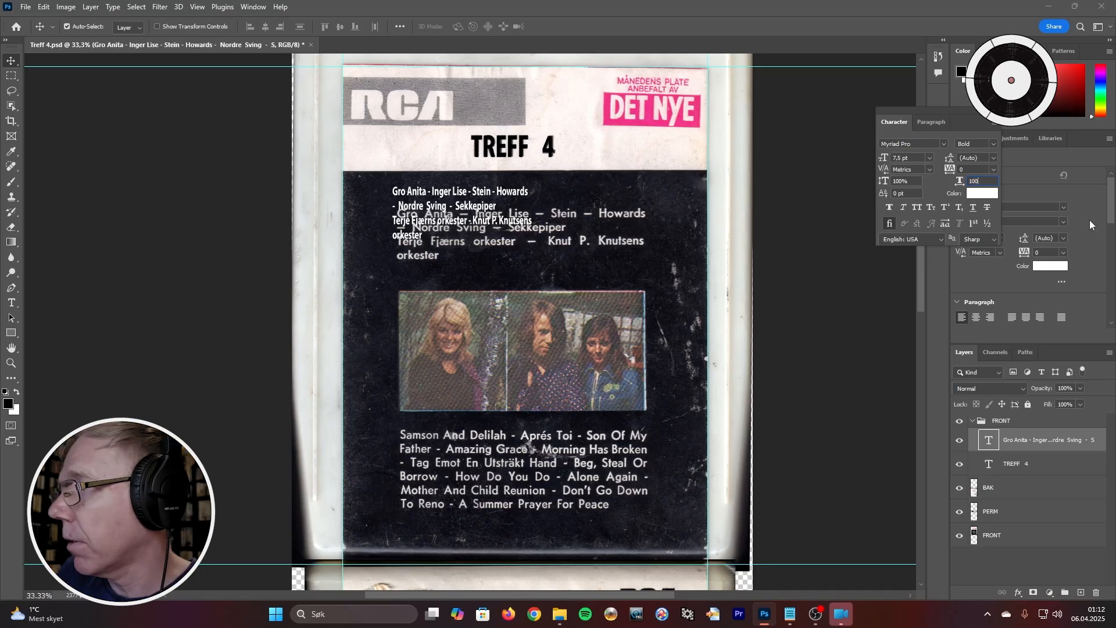
{"action": "key", "text": "Return"}
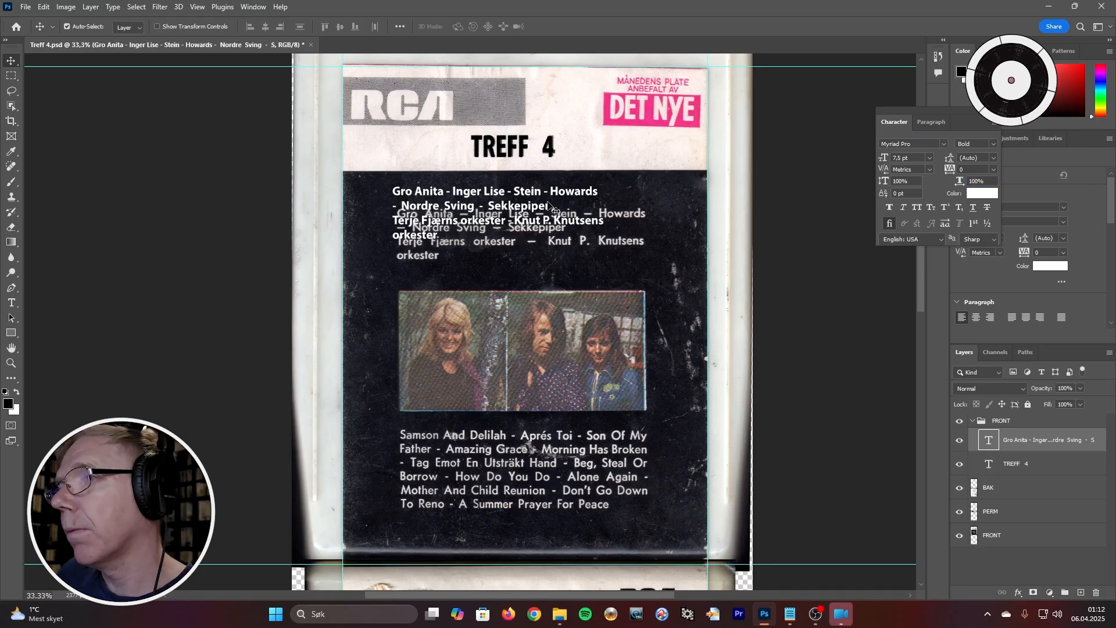
{"action": "left_click", "coordinate": [993, 142]}
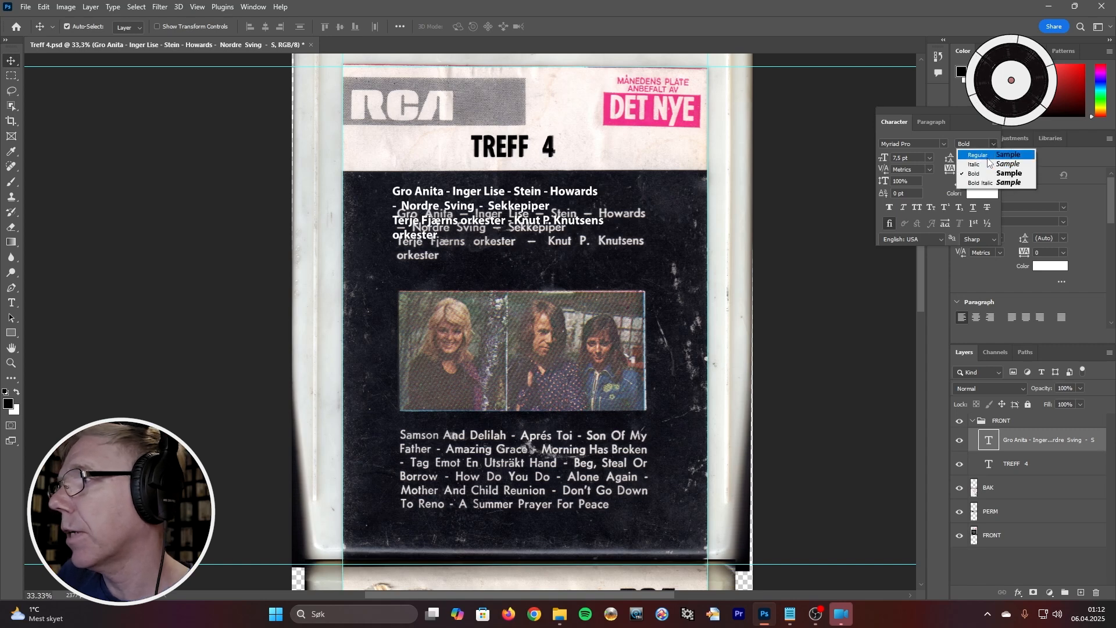
{"action": "left_click", "coordinate": [987, 158]}
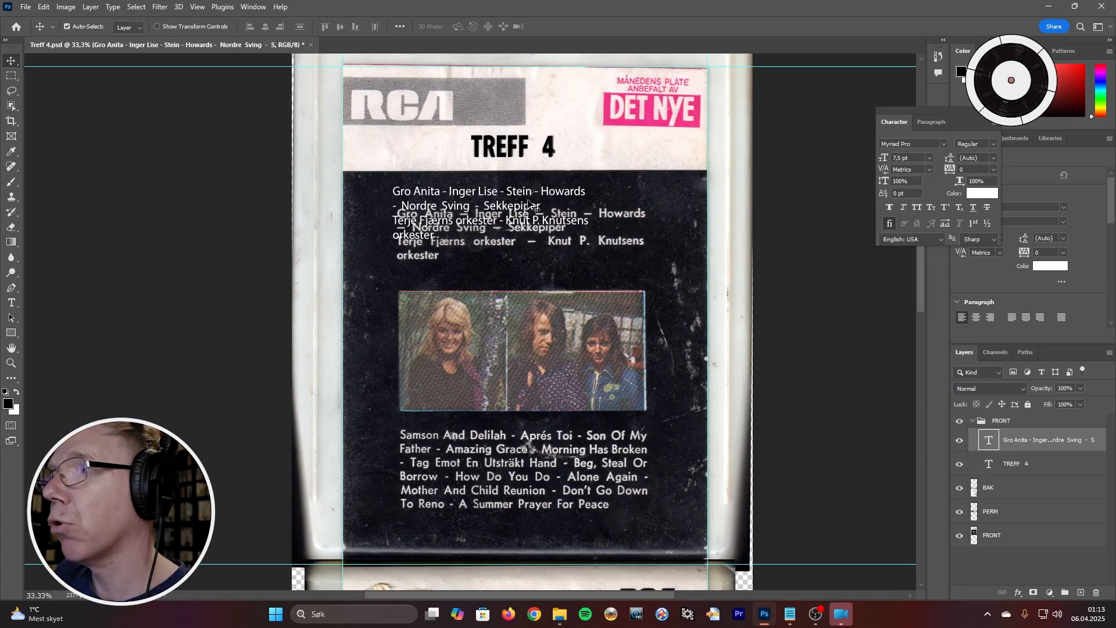
Try centred, right, left and fully justified alignment on the artist list, and set it to Justify last left
{"action": "left_click", "coordinate": [932, 122]}
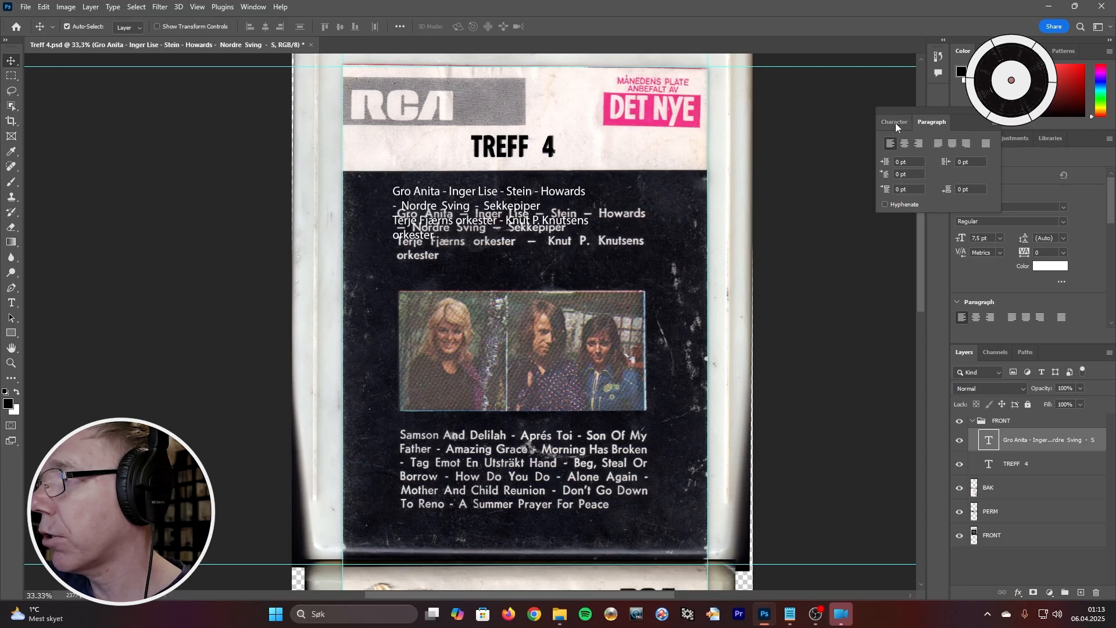
{"action": "left_click", "coordinate": [906, 144]}
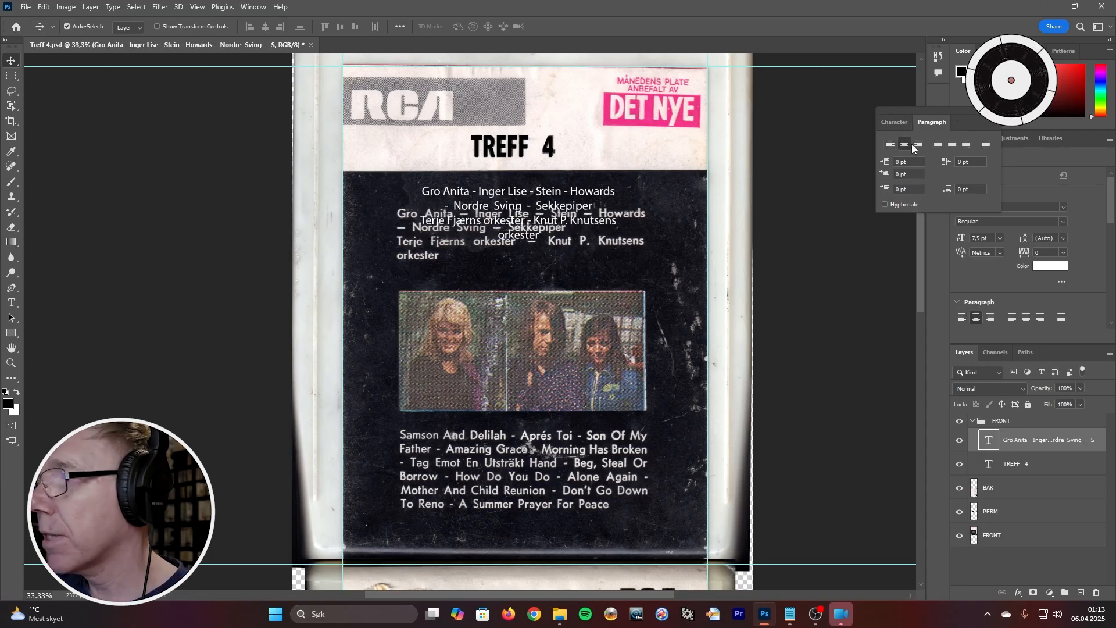
{"action": "left_click", "coordinate": [918, 145]}
{"action": "left_click", "coordinate": [888, 144]}
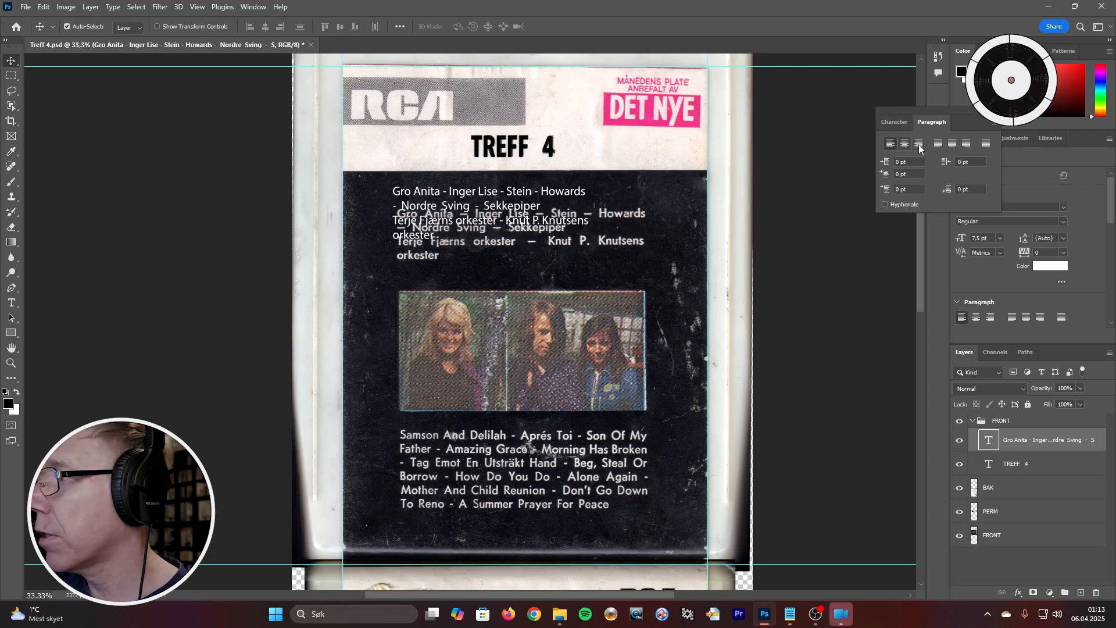
{"action": "left_click", "coordinate": [985, 143]}
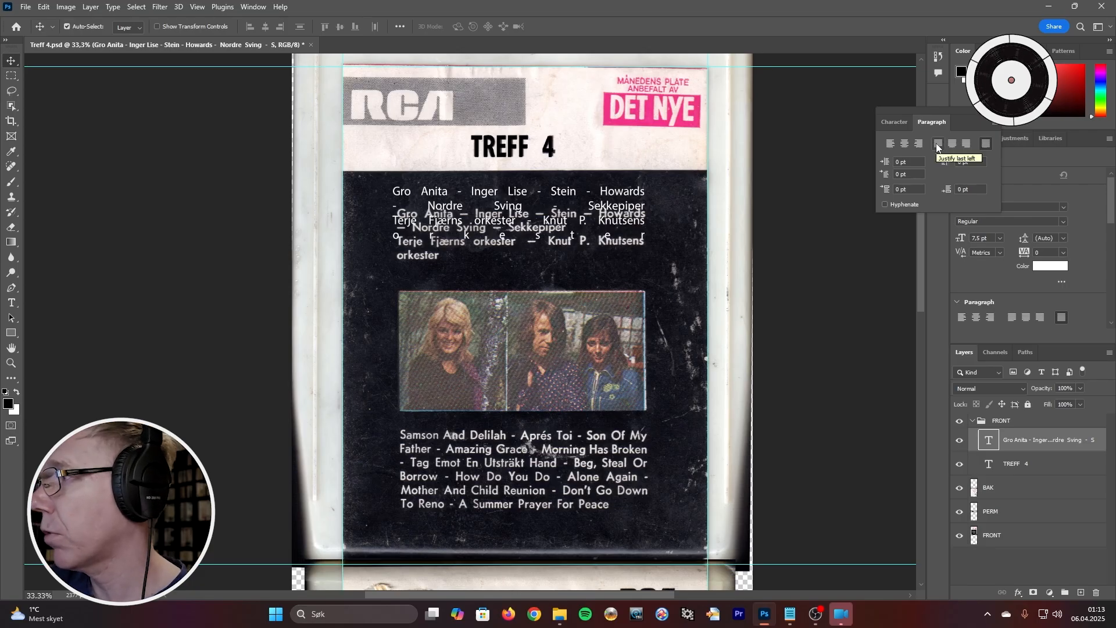
{"action": "left_click", "coordinate": [937, 145]}
{"action": "left_click", "coordinate": [982, 145]}
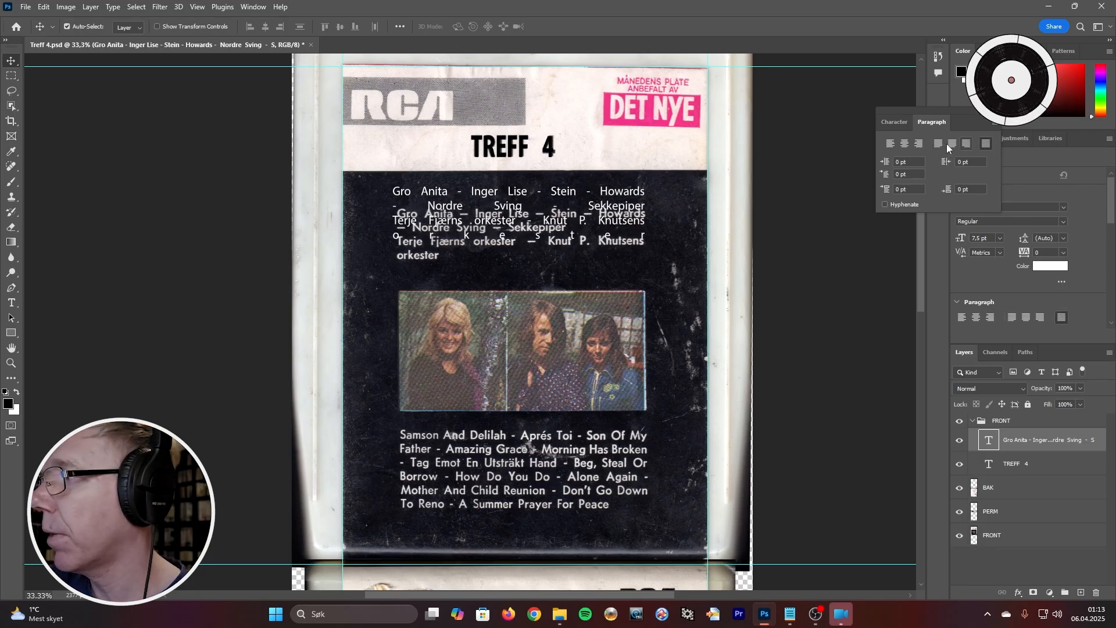
{"action": "left_click", "coordinate": [937, 145]}
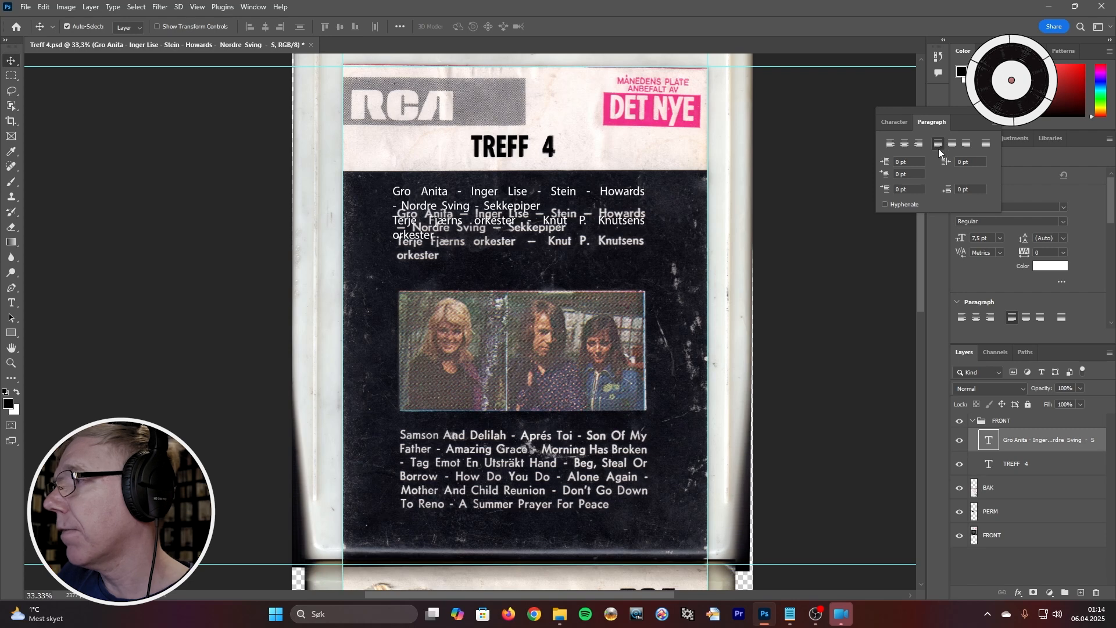
Lower the top edge of the artist list's text box so its first line meets the printed first line
{"action": "left_click", "coordinate": [11, 303]}
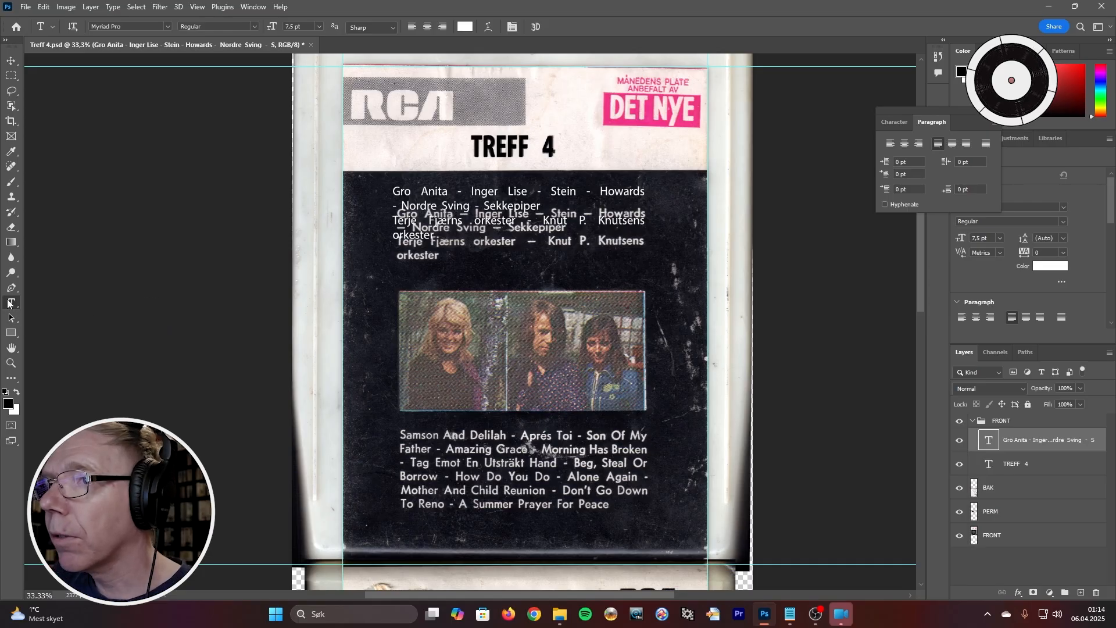
{"action": "left_click", "coordinate": [458, 216]}
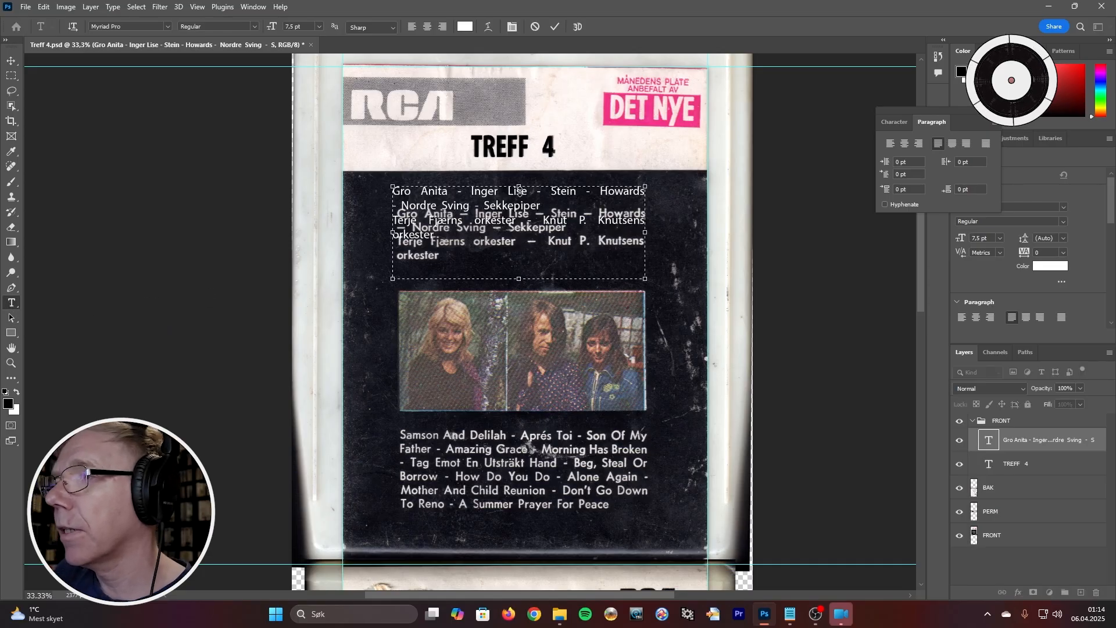
{"action": "left_click_drag", "start_coordinate": [520, 186], "coordinate": [525, 210]}
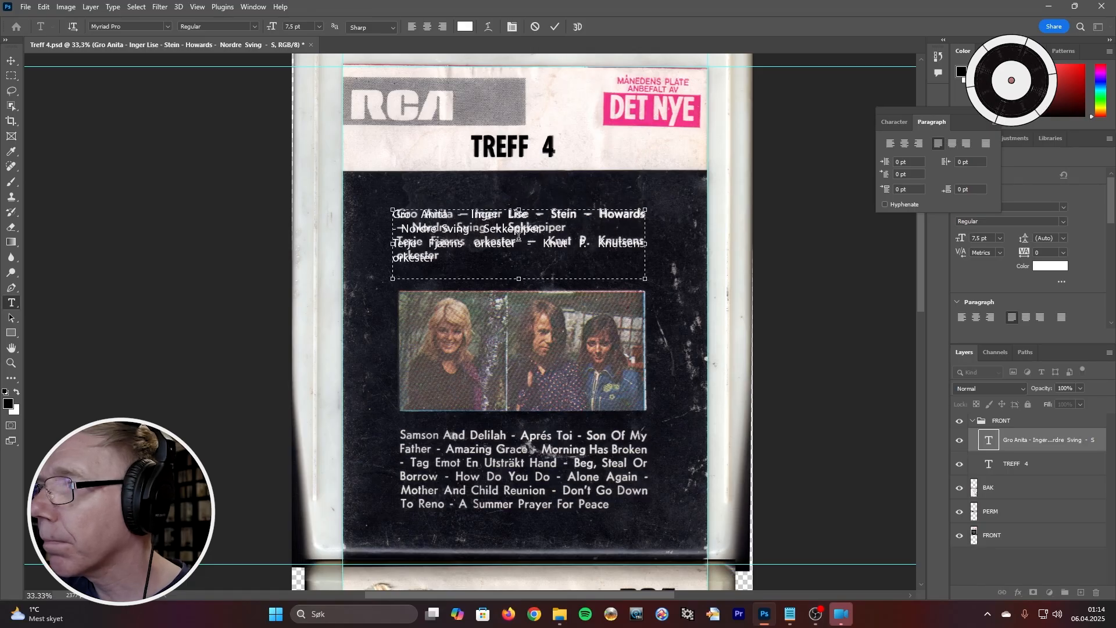
Fit the left, bottom and right edges of the artist list's text box to the printed artist block and commit it
{"action": "left_click_drag", "start_coordinate": [393, 244], "coordinate": [398, 245]}
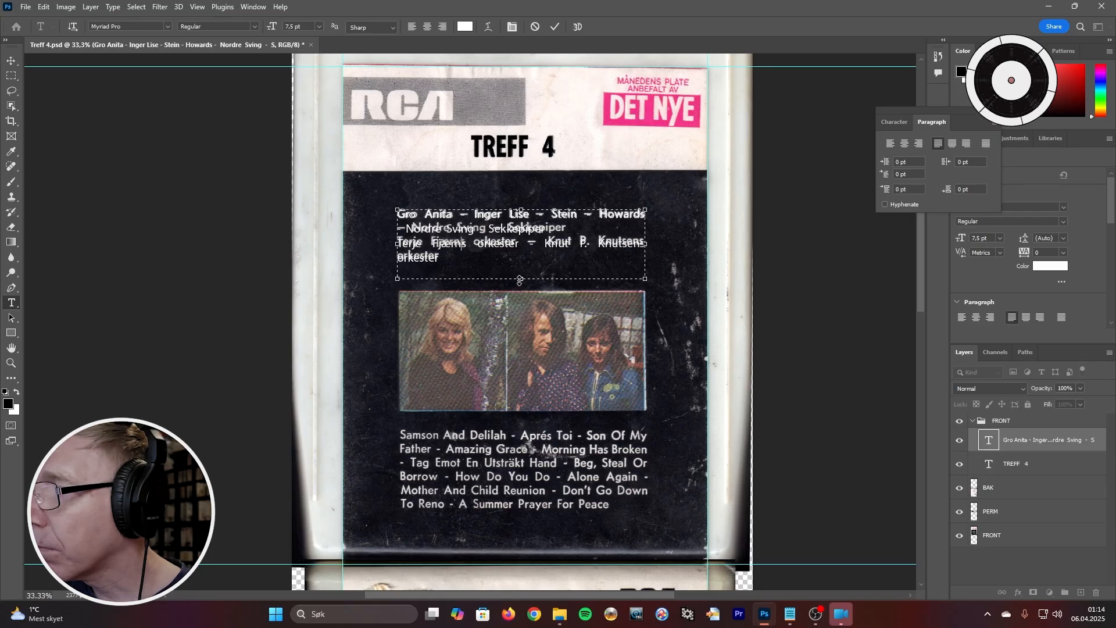
{"action": "left_click_drag", "start_coordinate": [519, 279], "coordinate": [520, 270]}
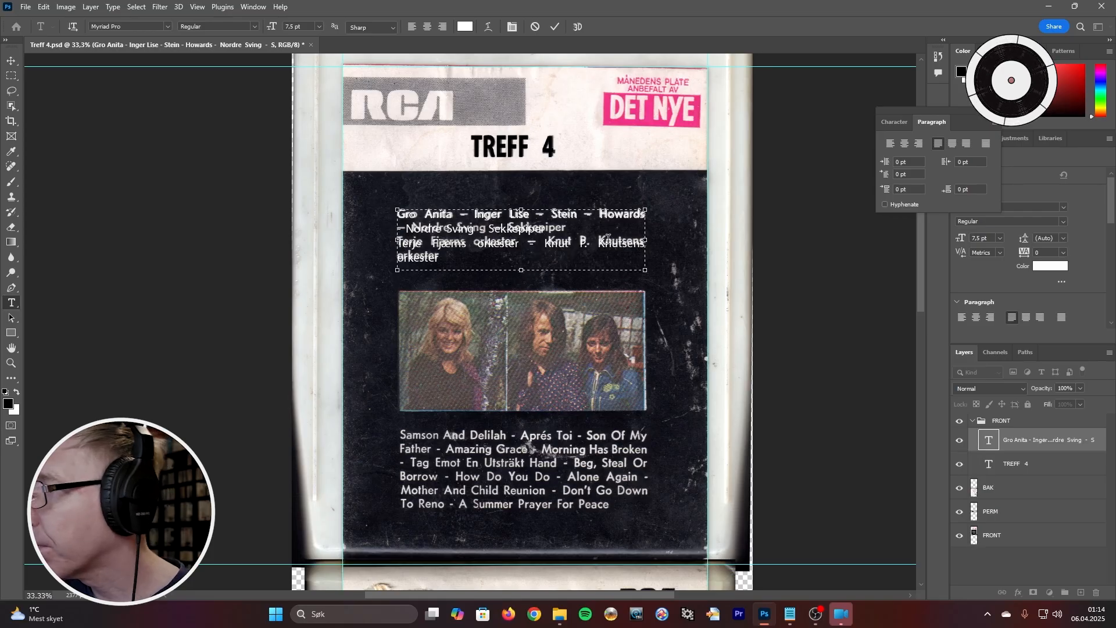
{"action": "left_click_drag", "start_coordinate": [645, 241], "coordinate": [644, 240]}
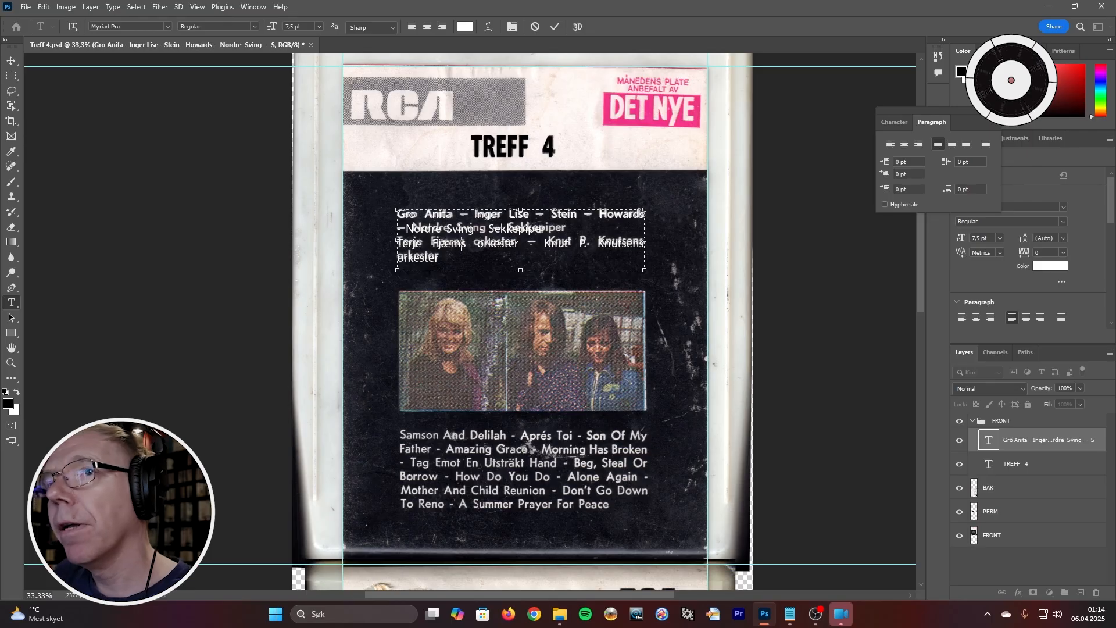
{"action": "left_click", "coordinate": [11, 60]}
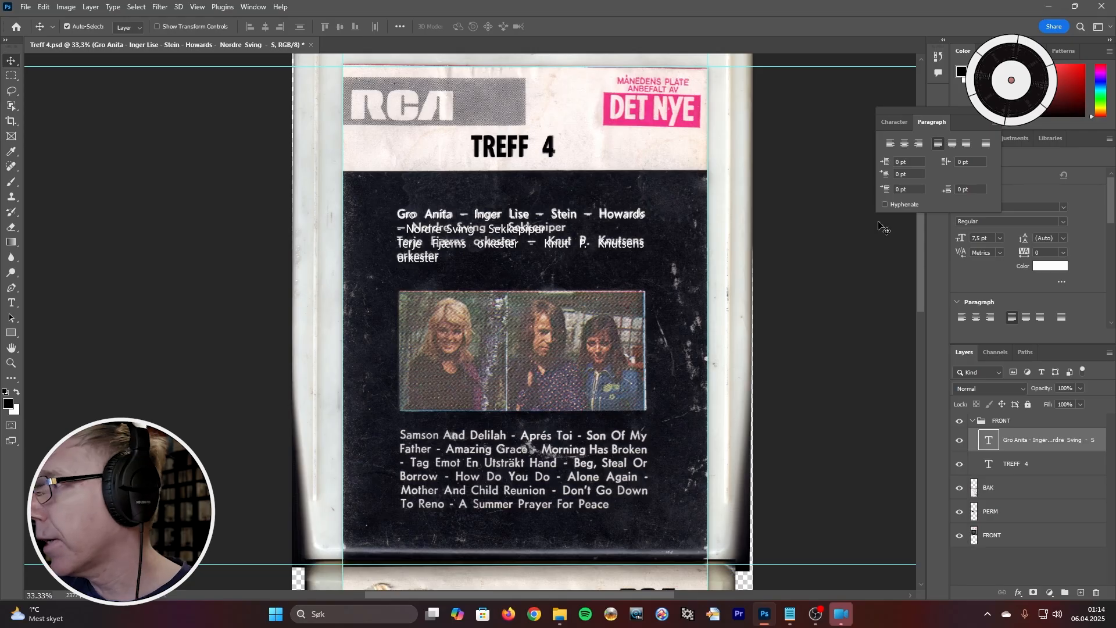
Try leading values of 6, 8 and 9 pt on the artist list
{"action": "left_click", "coordinate": [893, 123]}
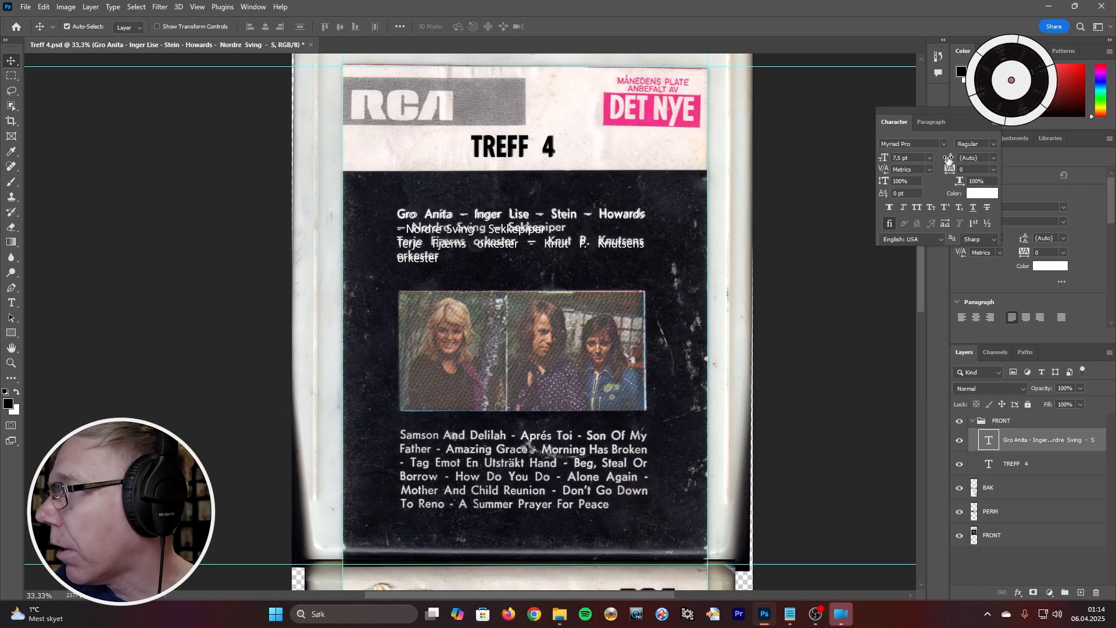
{"action": "left_click", "coordinate": [992, 157]}
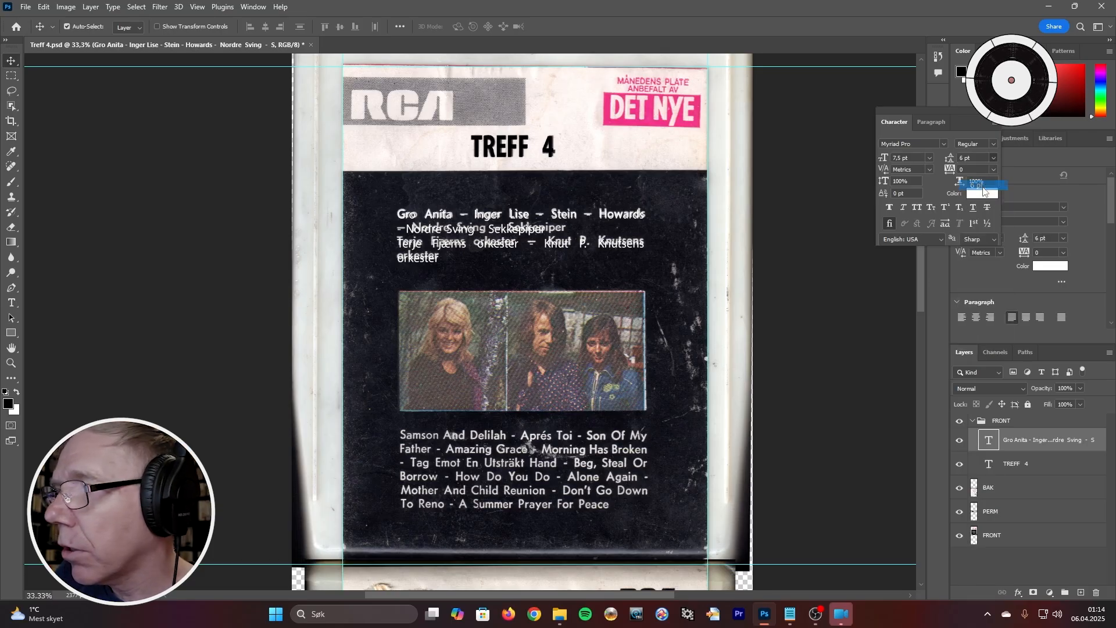
{"action": "left_click", "coordinate": [983, 187]}
{"action": "left_click", "coordinate": [993, 158]}
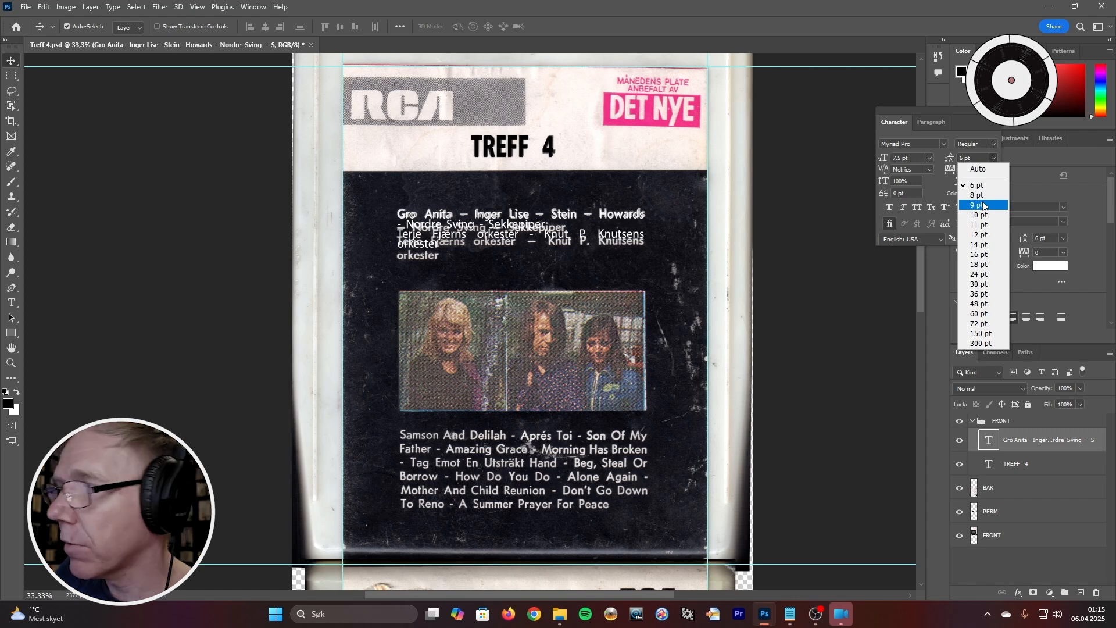
{"action": "left_click", "coordinate": [982, 196]}
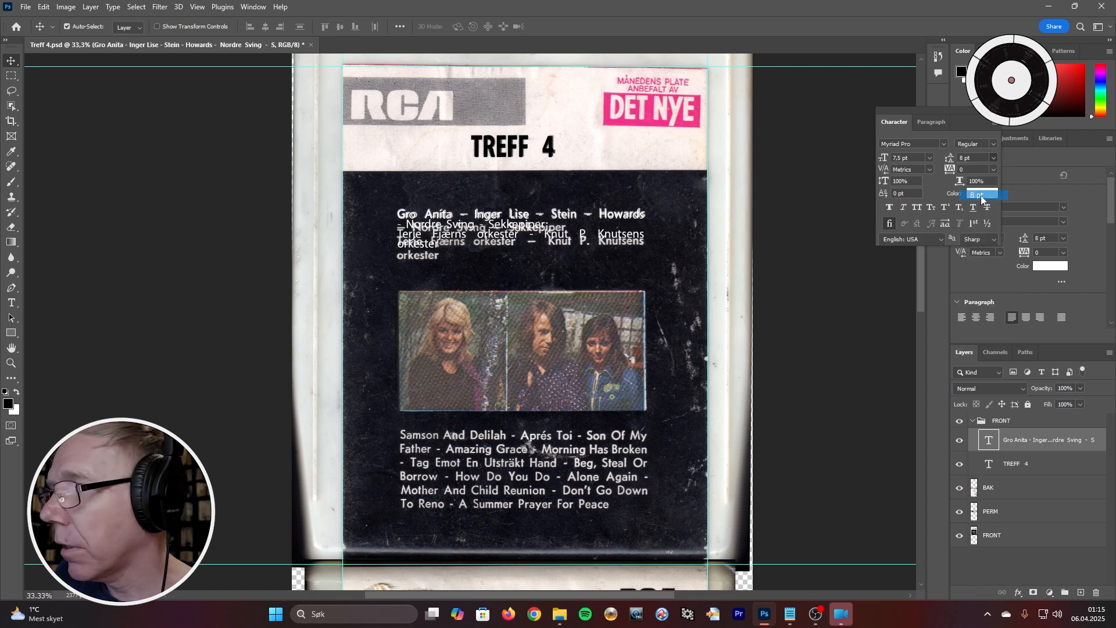
{"action": "left_click", "coordinate": [991, 157]}
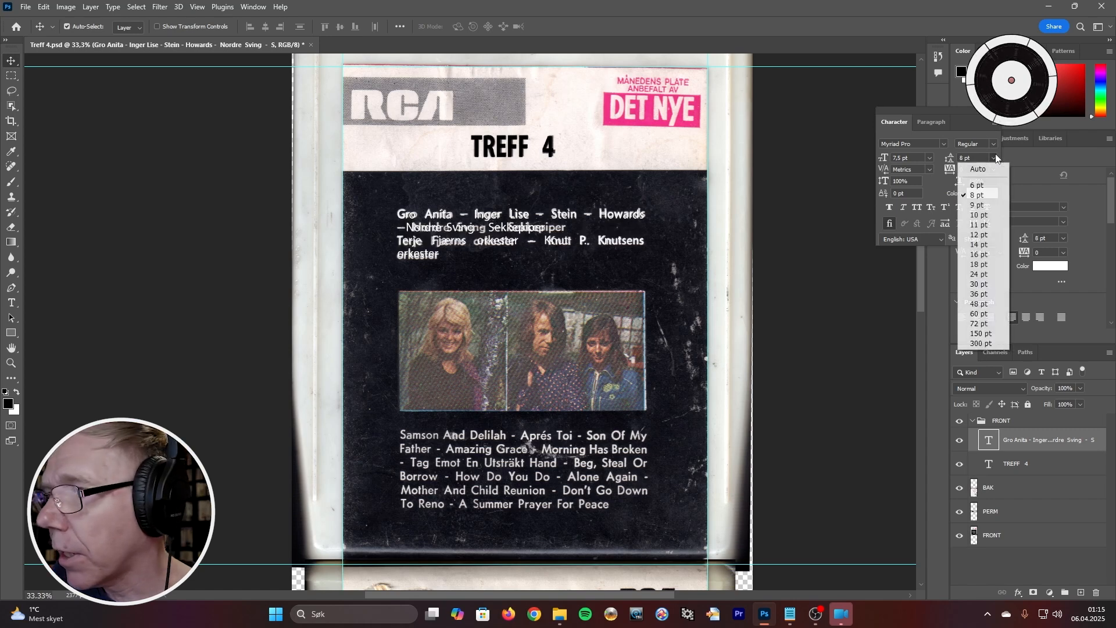
{"action": "left_click", "coordinate": [986, 204]}
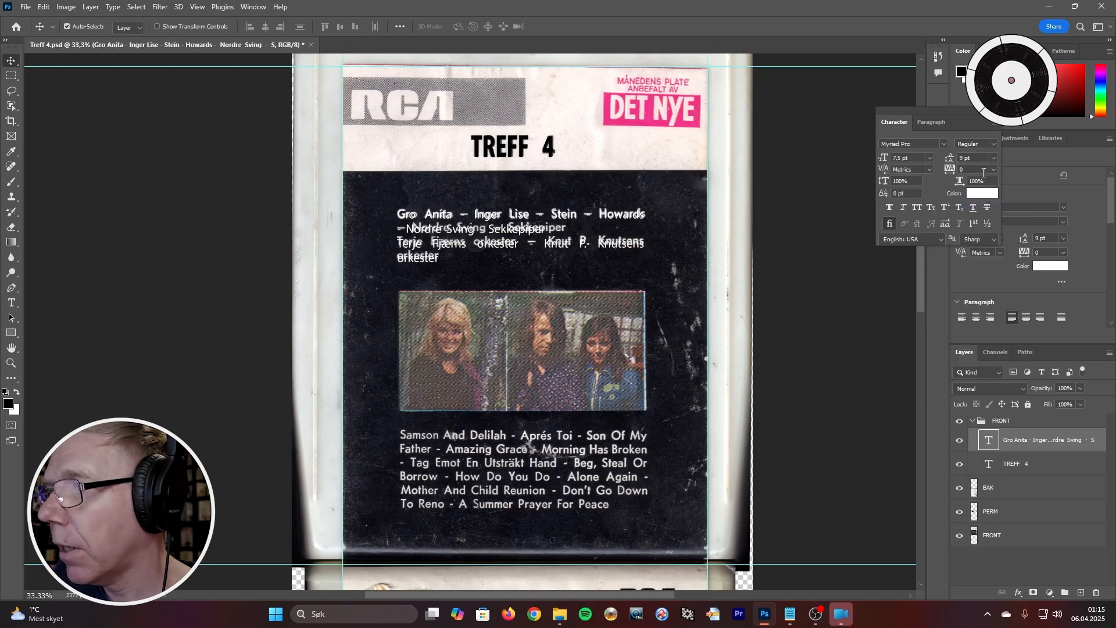
Set the artist list's leading to 8,6 pt and fine-tune it to 8,5 pt
{"action": "left_click", "coordinate": [993, 158]}
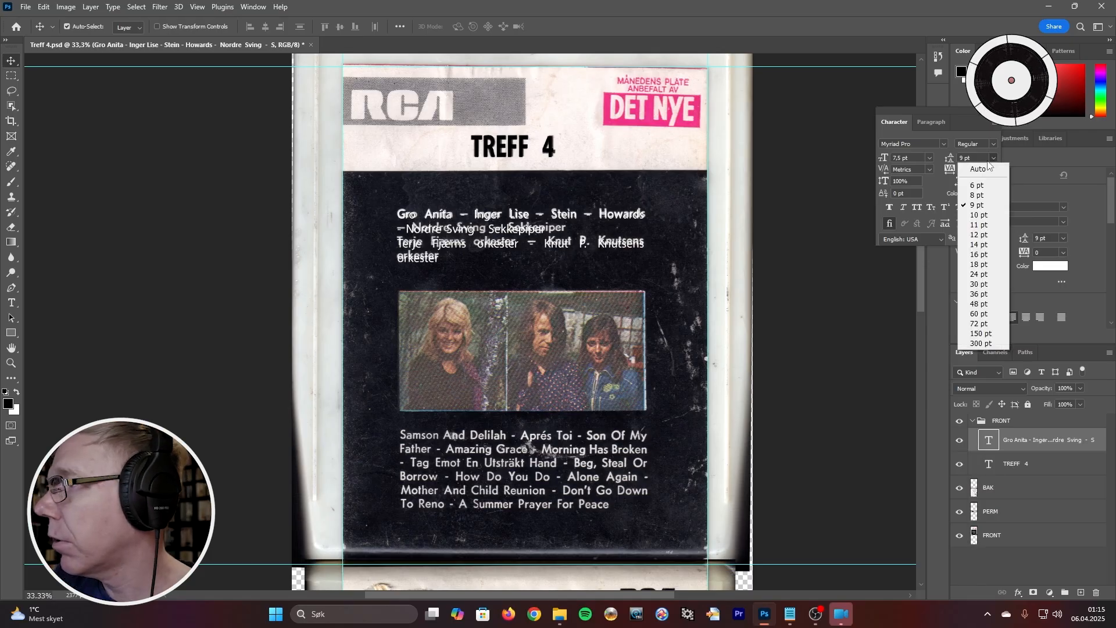
{"action": "left_click", "coordinate": [979, 197]}
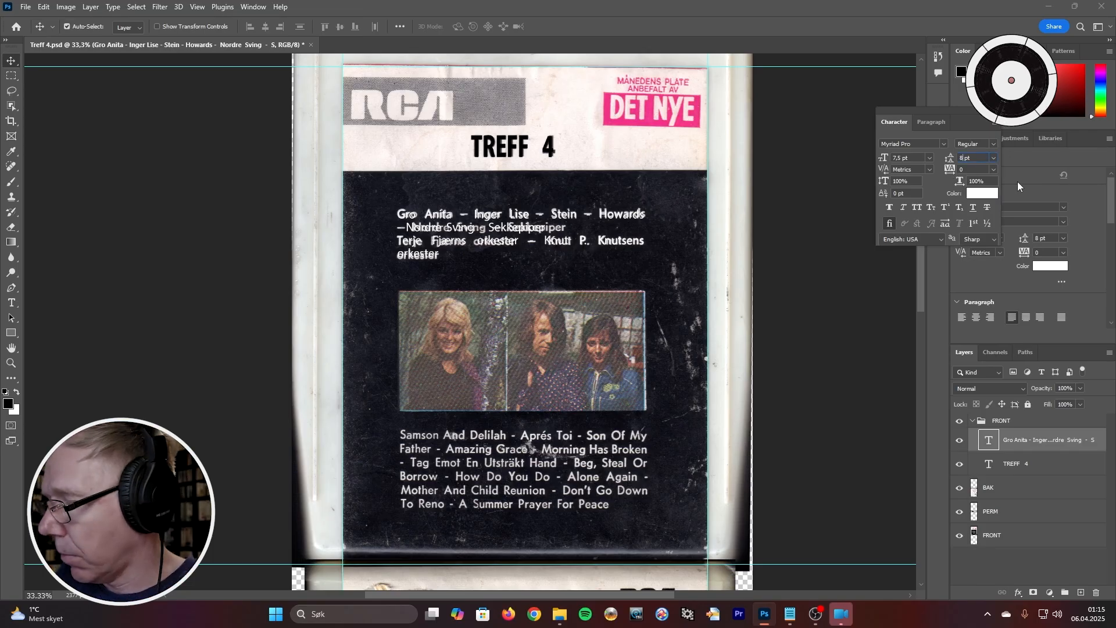
{"action": "type", "text": ",6"}
{"action": "key", "text": "Return"}
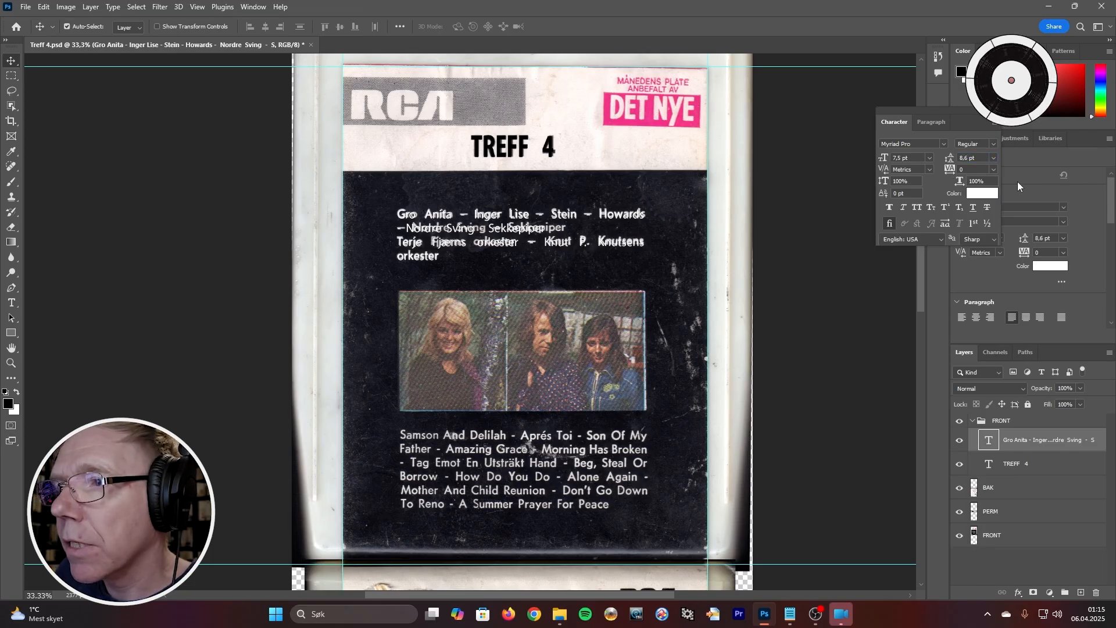
{"action": "left_click", "coordinate": [964, 158]}
{"action": "key", "text": "Return"}
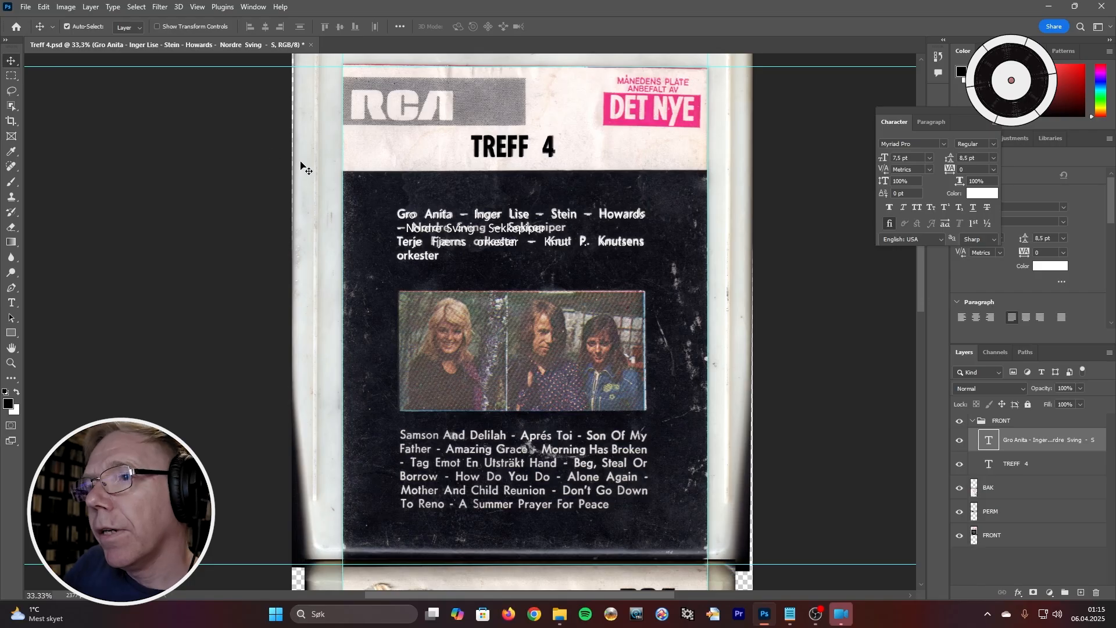
Adjust the spacing around "Nordre Sving" in the artist list's second line to follow the printed line, and commit the text
{"action": "left_click", "coordinate": [11, 303]}
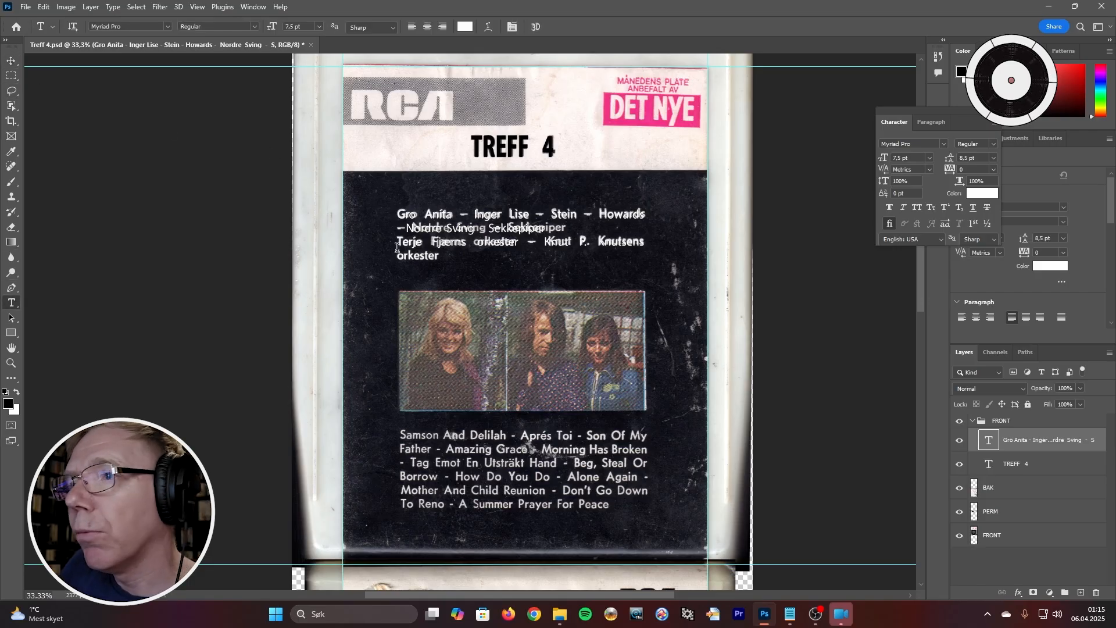
{"action": "left_click", "coordinate": [405, 227]}
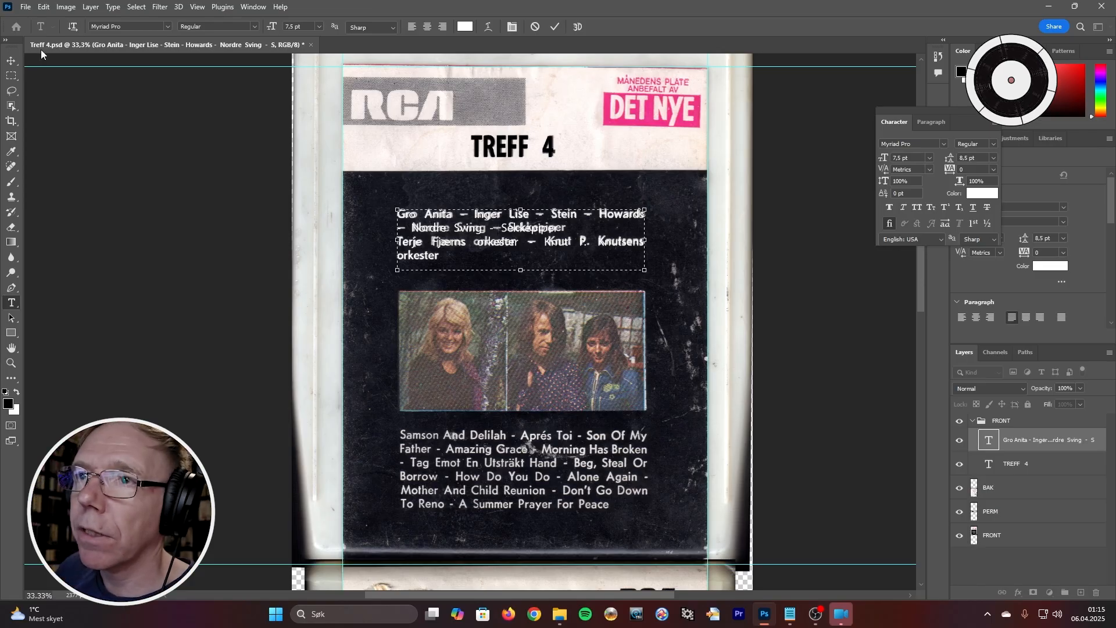
{"action": "left_click", "coordinate": [11, 60]}
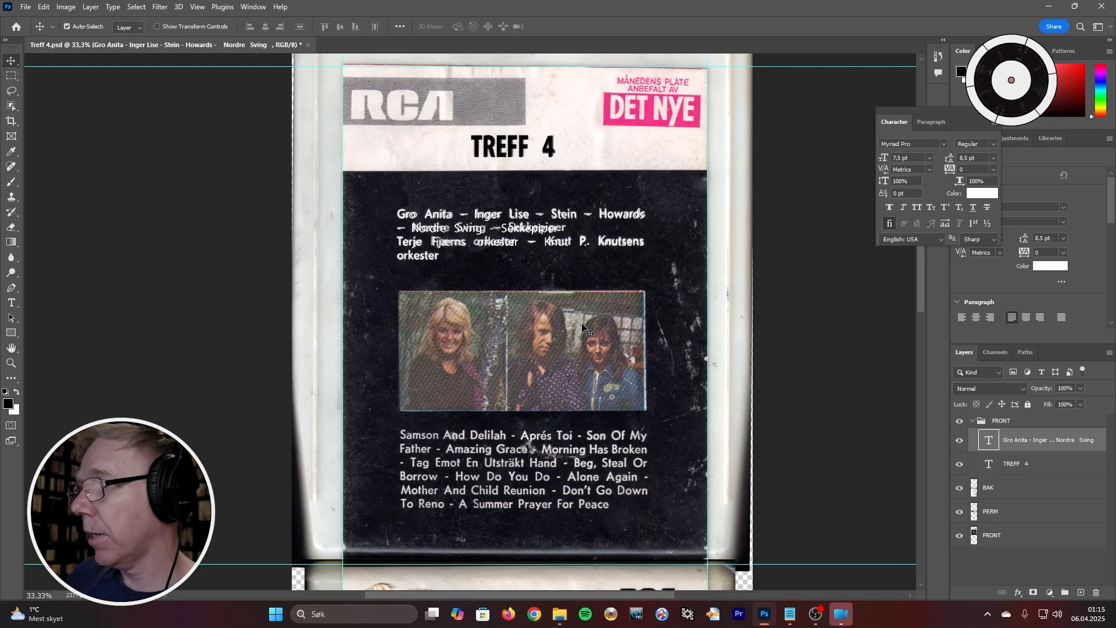
Compare the artist list text layer with the printed text beneath by hiding and showing the layer repeatedly
{"action": "scroll", "coordinate": [584, 334], "scroll_direction": "down", "scroll_amount": 1}
{"action": "scroll", "coordinate": [710, 470], "scroll_direction": "down", "scroll_amount": 1}
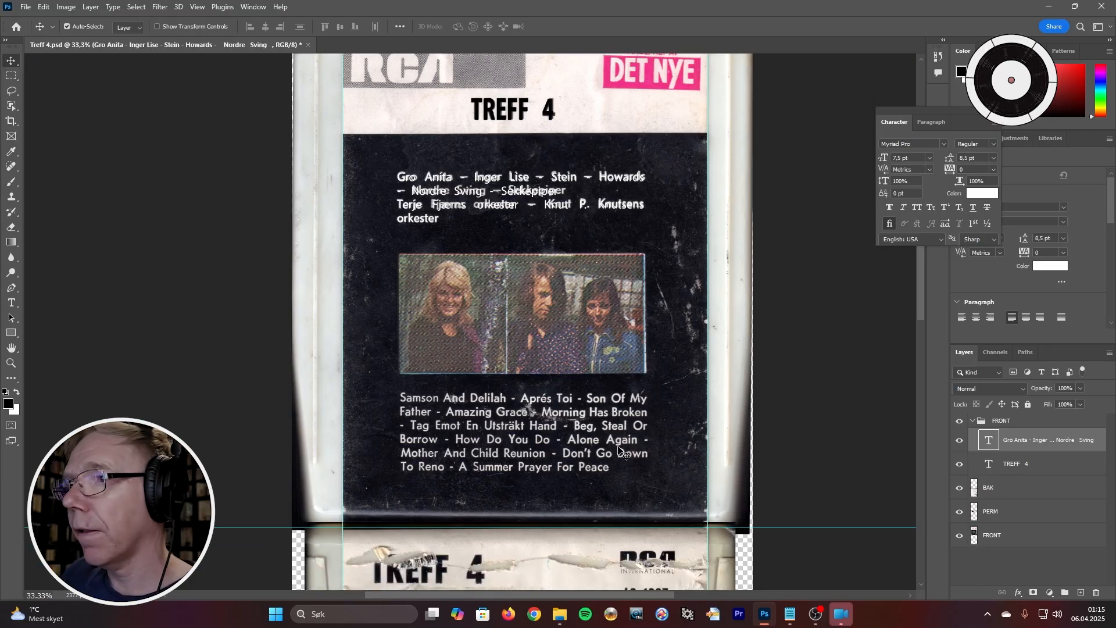
{"action": "left_click", "coordinate": [959, 441]}
{"action": "left_click", "coordinate": [959, 442]}
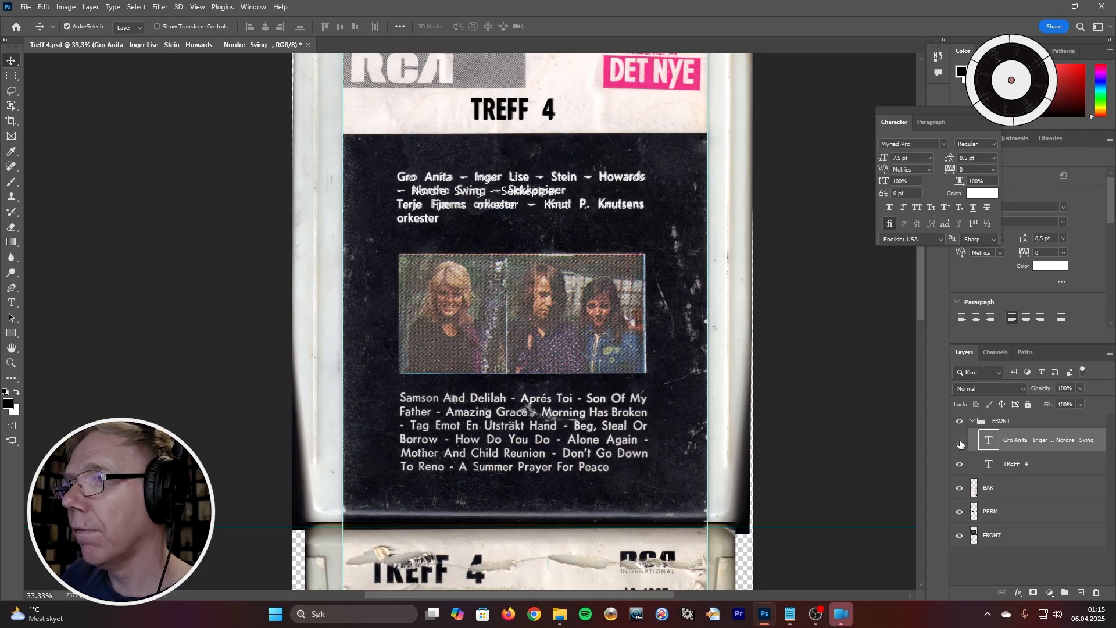
{"action": "left_click", "coordinate": [959, 443]}
{"action": "left_click", "coordinate": [959, 442]}
{"action": "left_click", "coordinate": [959, 442]}
{"action": "left_click", "coordinate": [958, 441]}
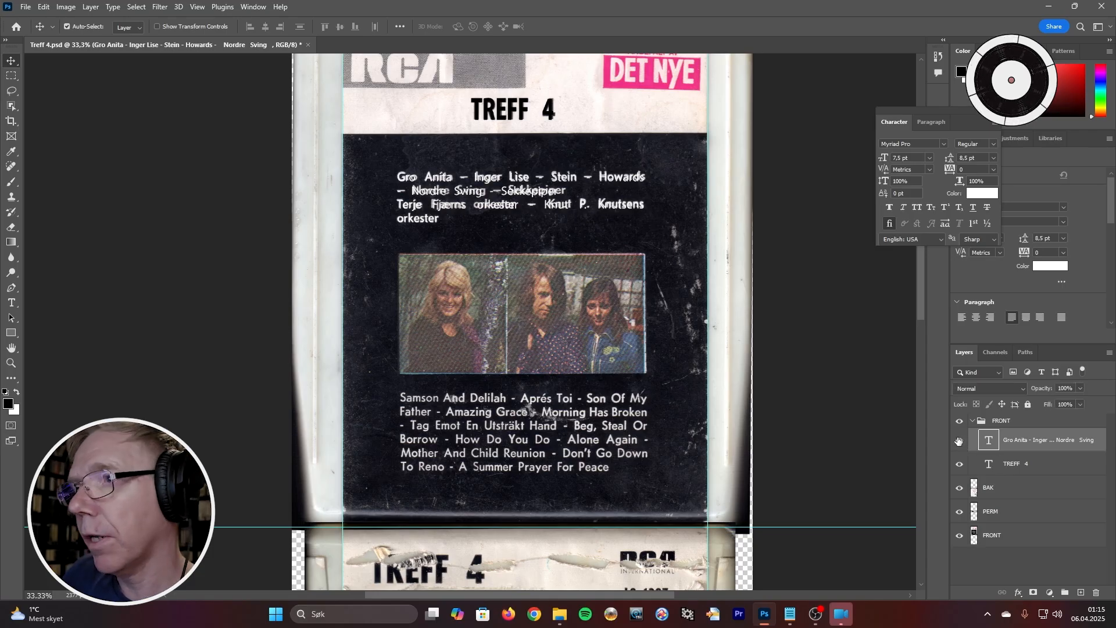
{"action": "left_click", "coordinate": [958, 441]}
{"action": "left_click", "coordinate": [959, 441]}
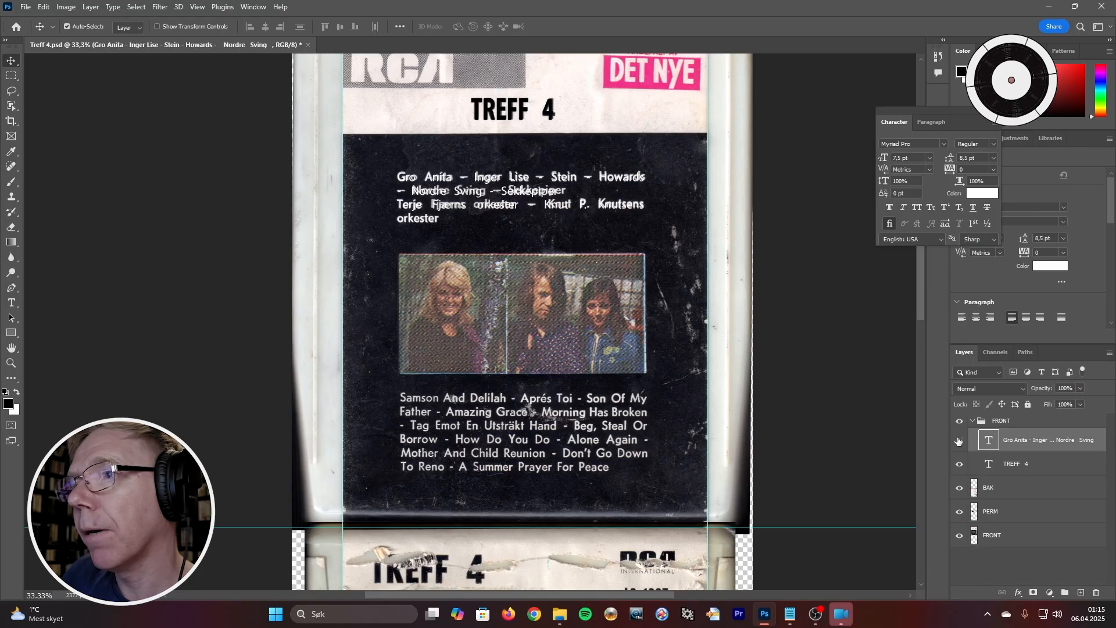
{"action": "left_click", "coordinate": [958, 441]}
{"action": "left_click", "coordinate": [958, 441]}
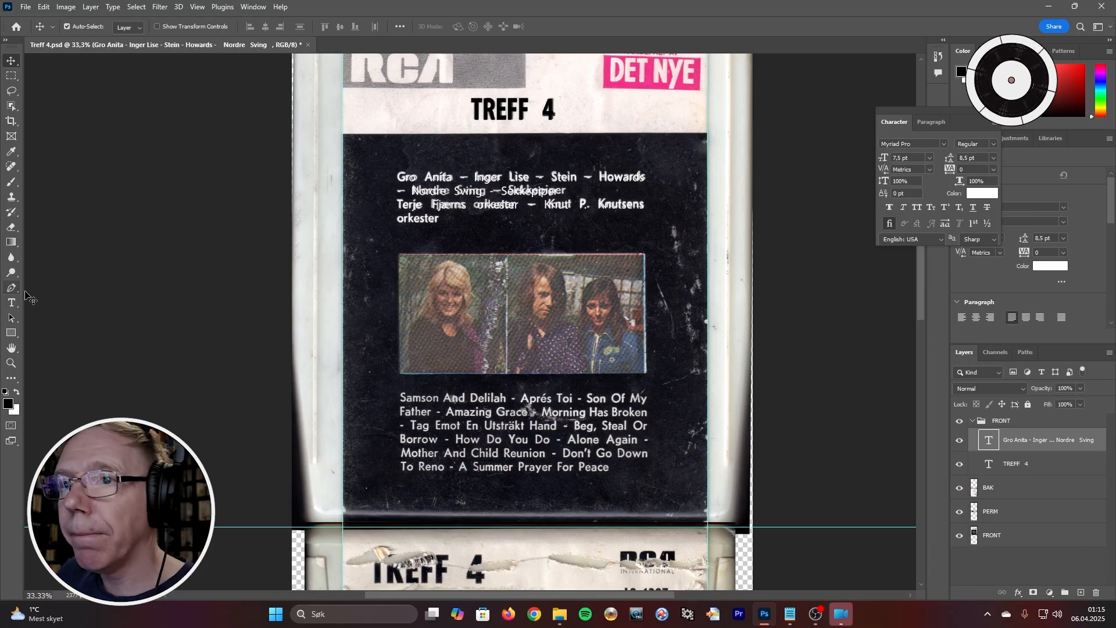
Add a paragraph text box over the printed song list and fill it with the titles from "Samson And Delilah" to "A Summer Prayer For Peace"
{"action": "left_click", "coordinate": [10, 302]}
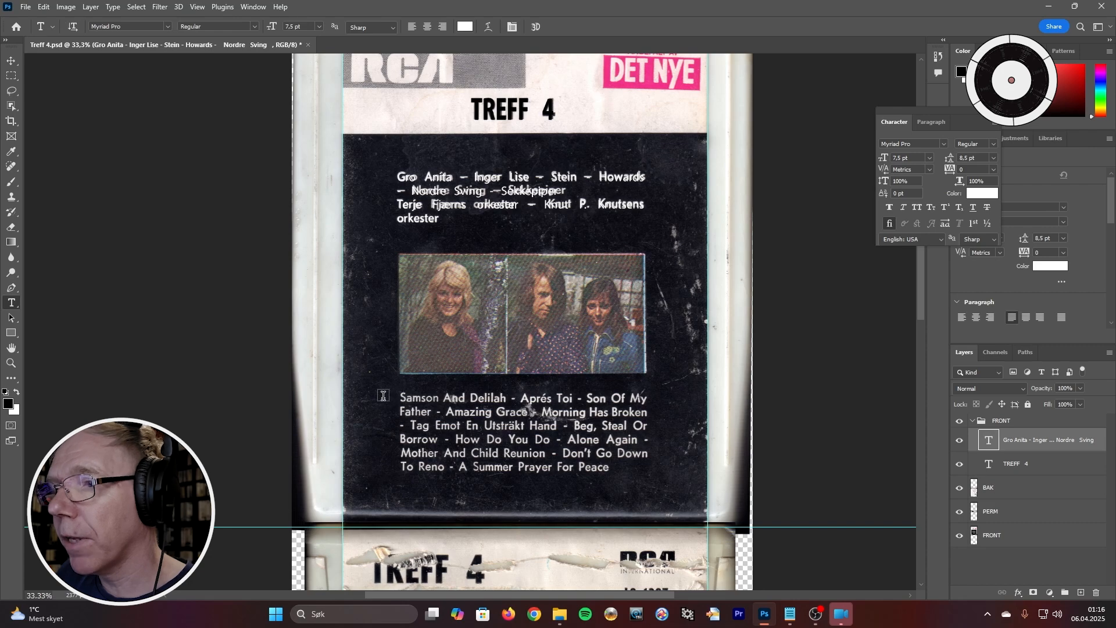
{"action": "left_click_drag", "start_coordinate": [397, 390], "coordinate": [649, 471]}
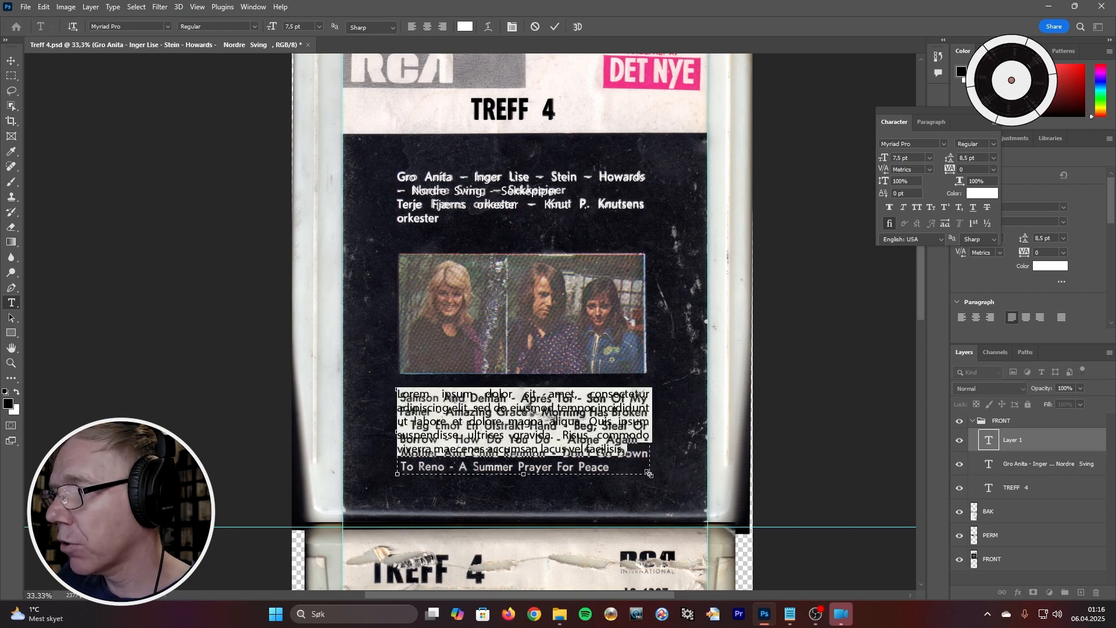
{"action": "key", "text": "alt+Tab"}
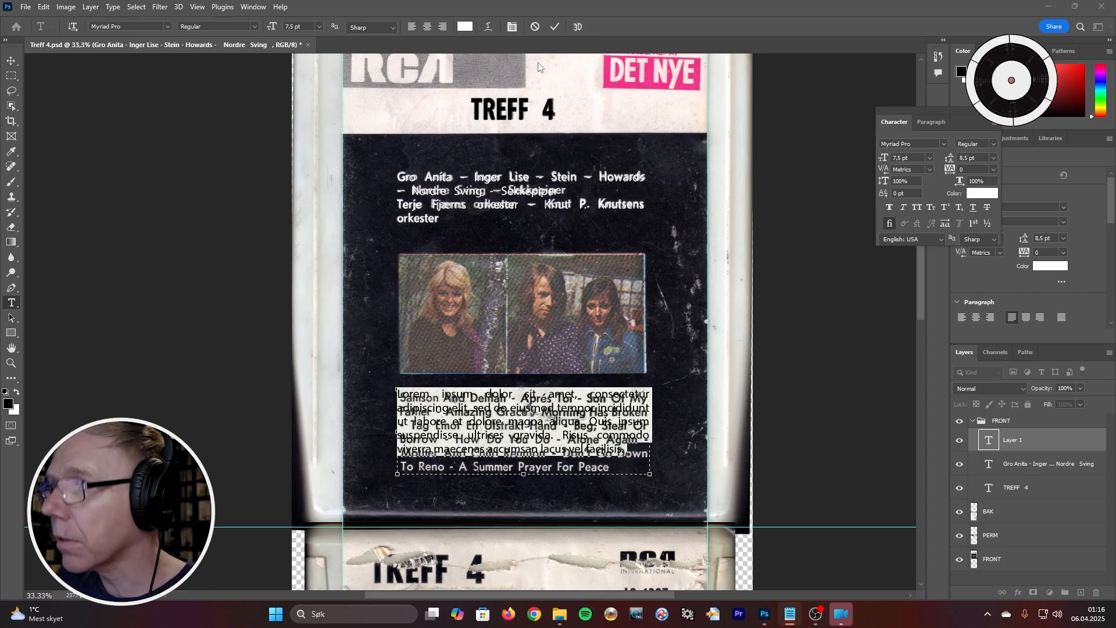
{"action": "left_click", "coordinate": [540, 6]}
{"action": "type", "text": "Samson And Delilah - Après Toi - Son Of My Father - Amazing Grace - Morning Has Broken - Tag Emot En Utsträkt Hand - Beg, Steal Or Borrow - How Do You Do - Alone Again - Mother And Child Reunion - Don't Go Down To Reno - A Summer Prayer For Peace"}
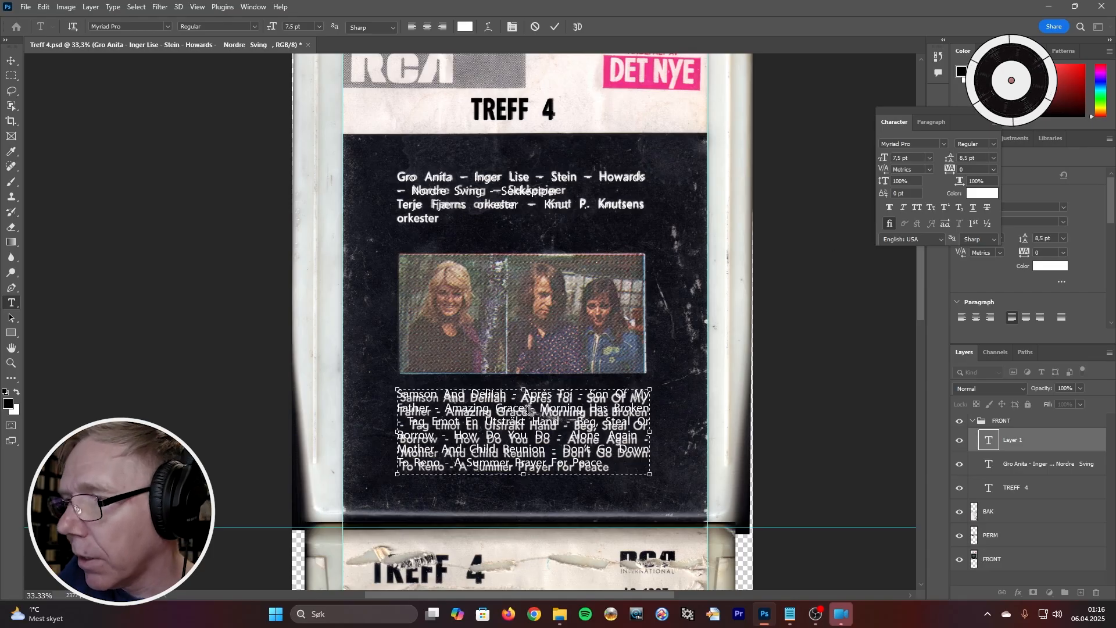
Fit all four edges of the song list's text box to the printed song titles and commit the text
{"action": "left_click_drag", "start_coordinate": [524, 388], "coordinate": [526, 391]}
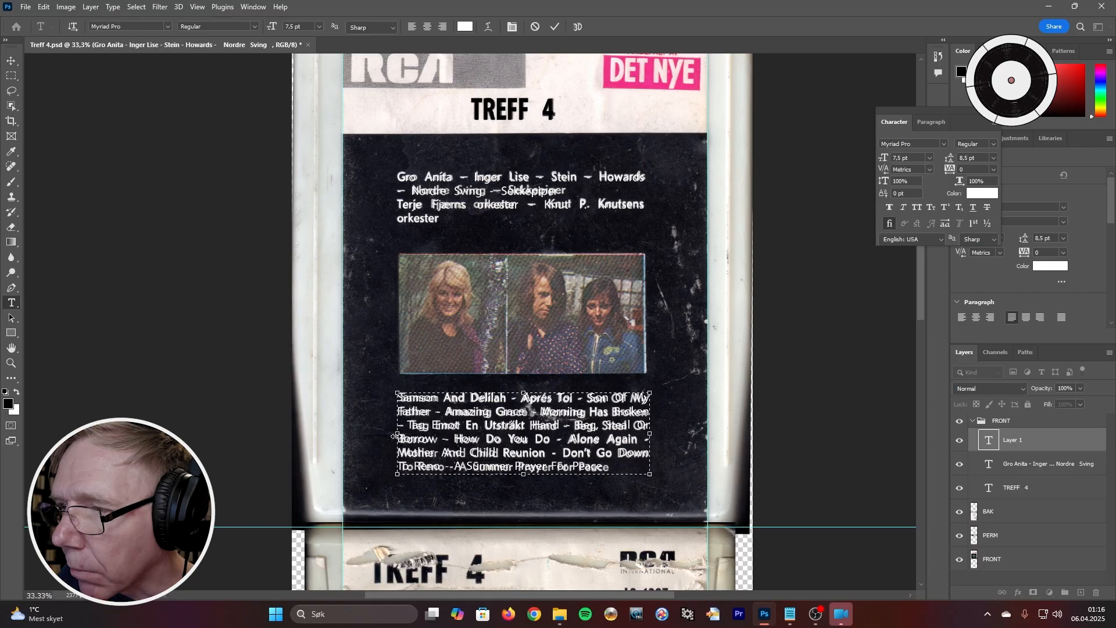
{"action": "left_click_drag", "start_coordinate": [398, 434], "coordinate": [402, 434]}
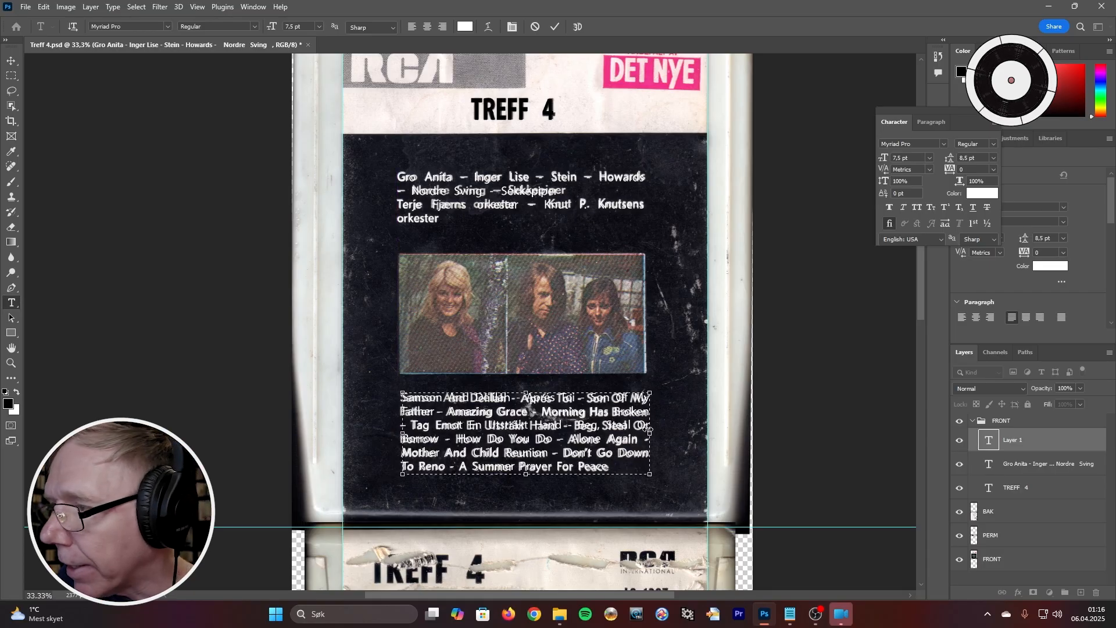
{"action": "left_click_drag", "start_coordinate": [649, 432], "coordinate": [645, 434]}
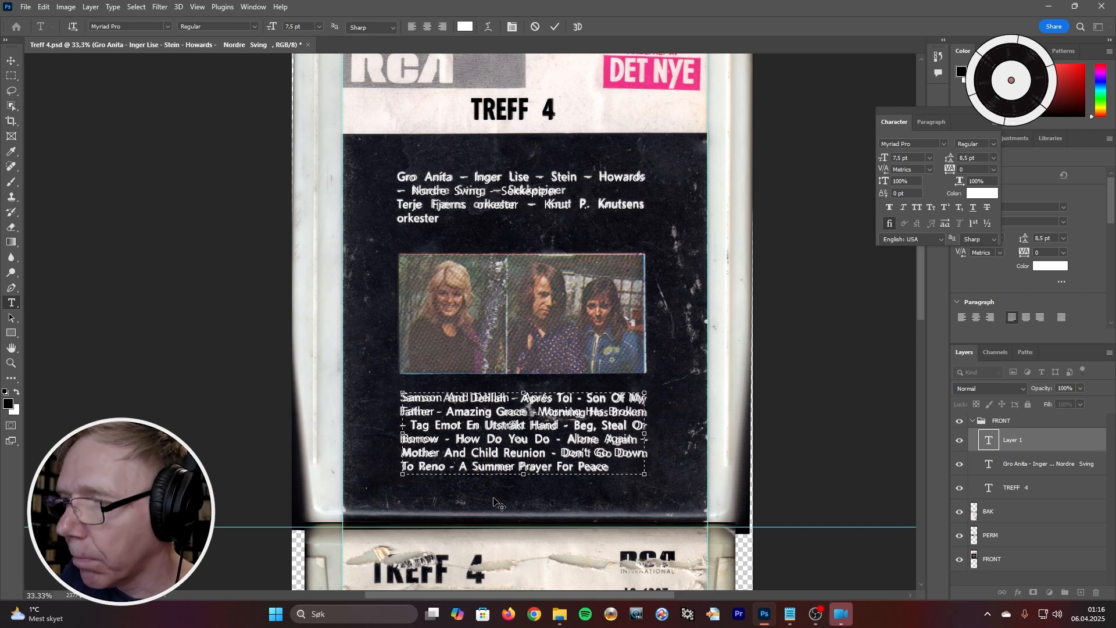
{"action": "left_click_drag", "start_coordinate": [524, 473], "coordinate": [524, 474]}
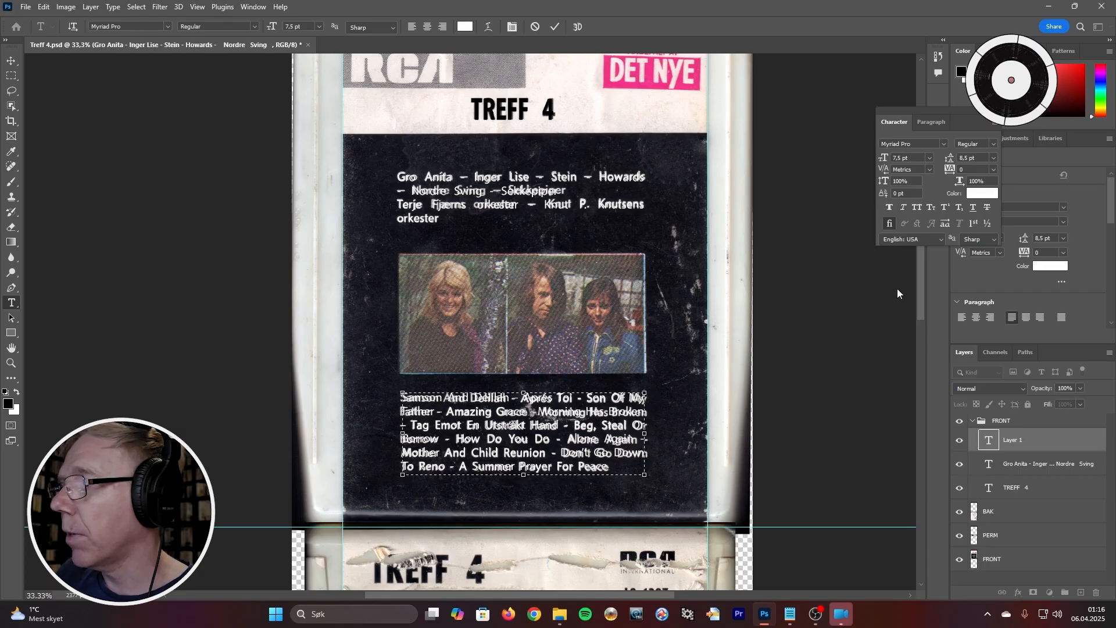
{"action": "left_click_drag", "start_coordinate": [921, 279], "coordinate": [925, 375]}
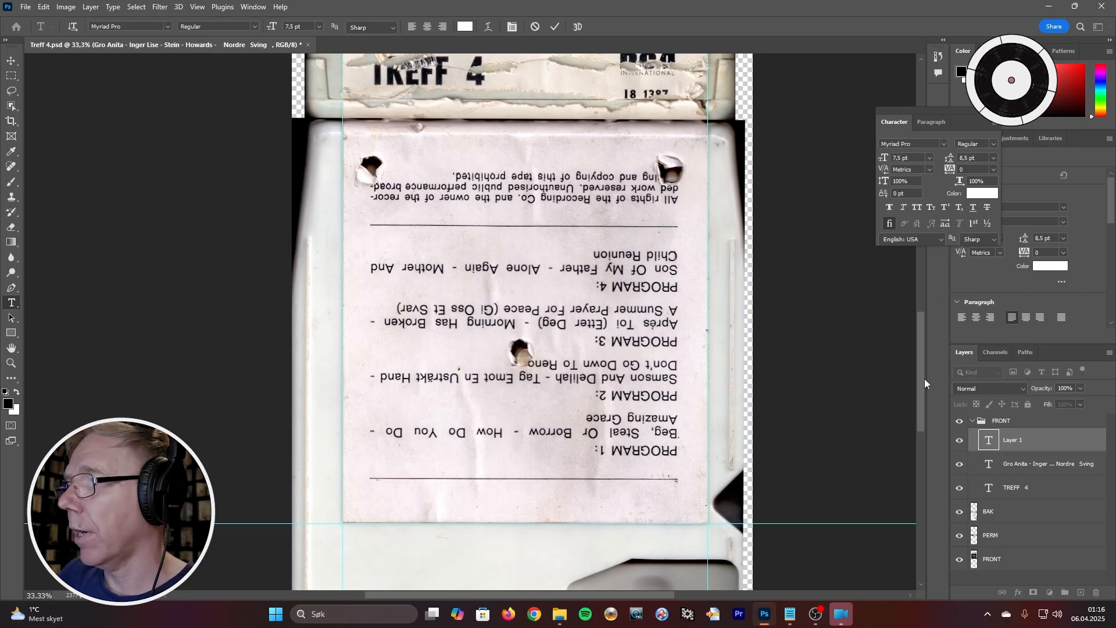
{"action": "left_click_drag", "start_coordinate": [924, 378], "coordinate": [908, 256]}
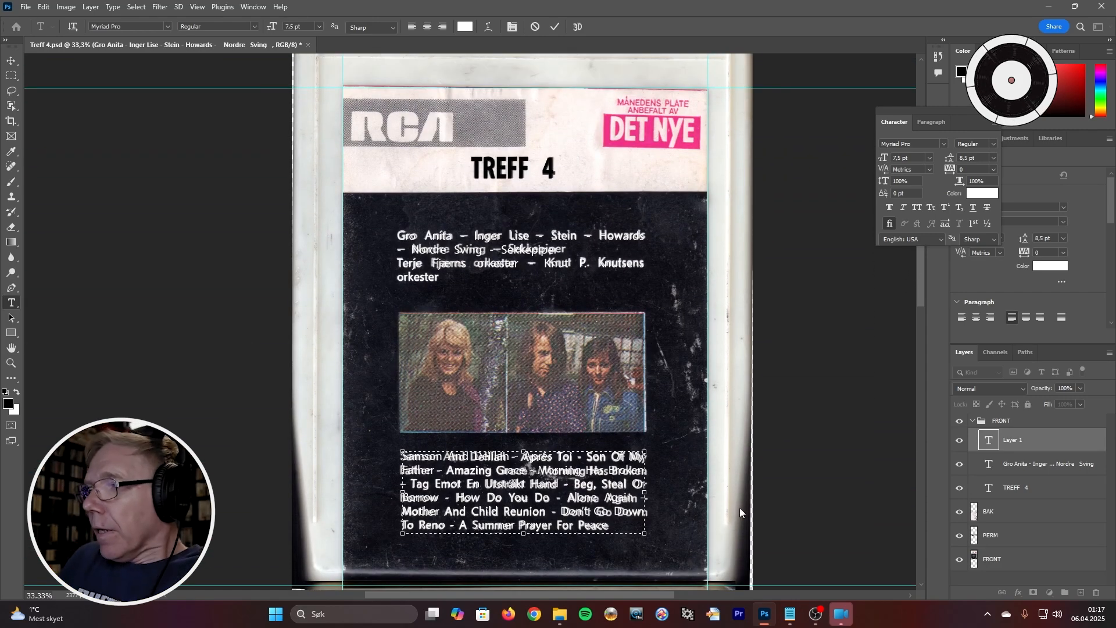
{"action": "left_click", "coordinate": [11, 60]}
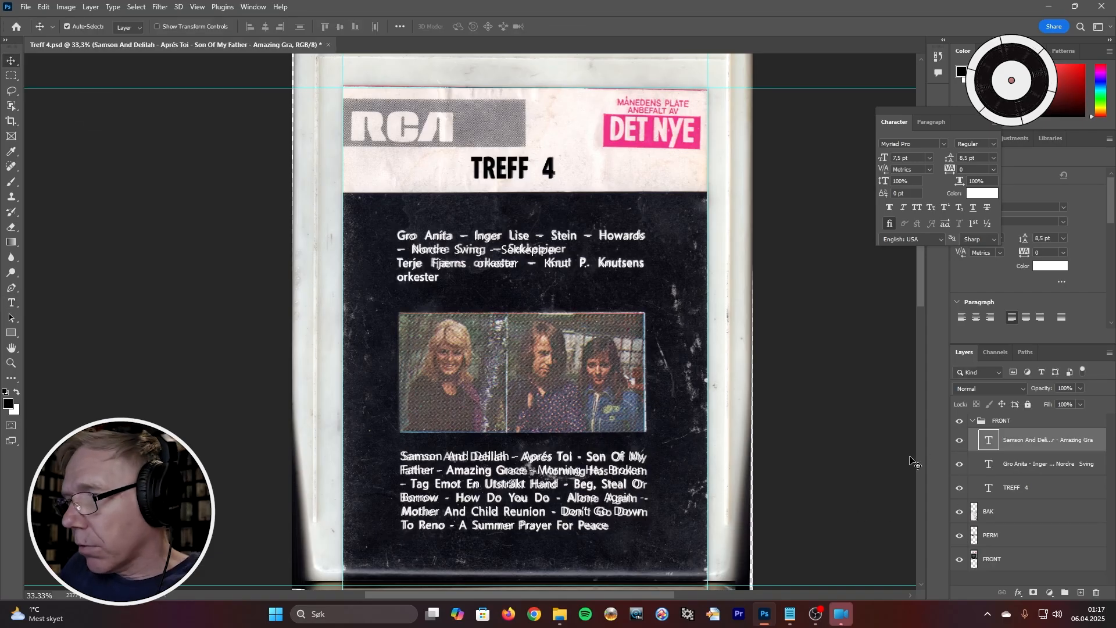
Check the song list layer against the printed titles by toggling its visibility
{"action": "left_click", "coordinate": [959, 440]}
{"action": "left_click", "coordinate": [959, 441]}
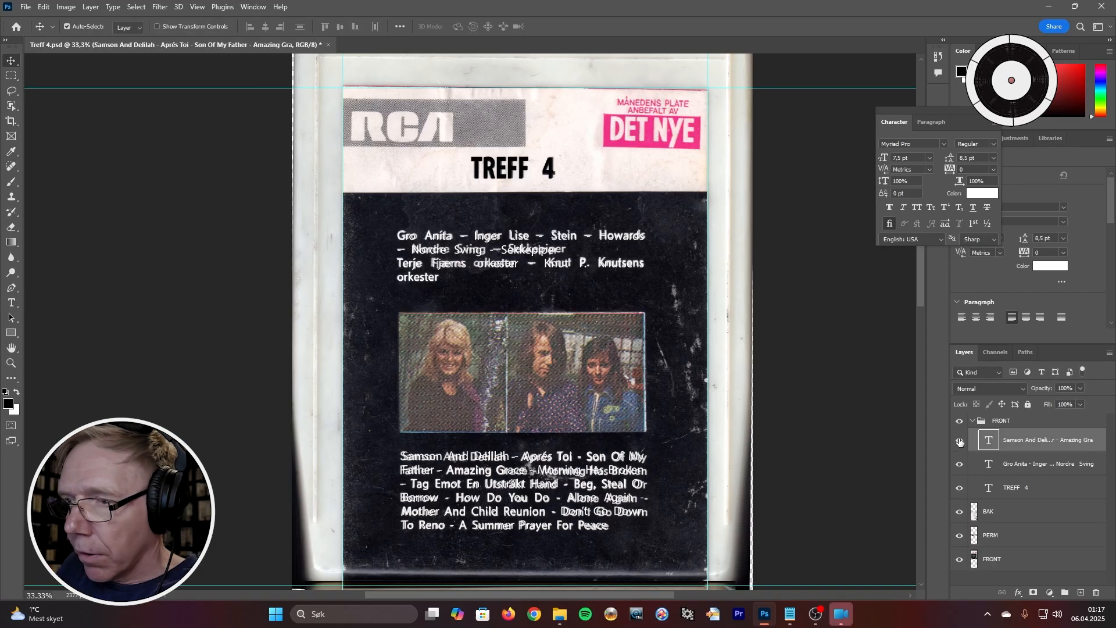
{"action": "left_click", "coordinate": [959, 441]}
{"action": "left_click", "coordinate": [959, 442]}
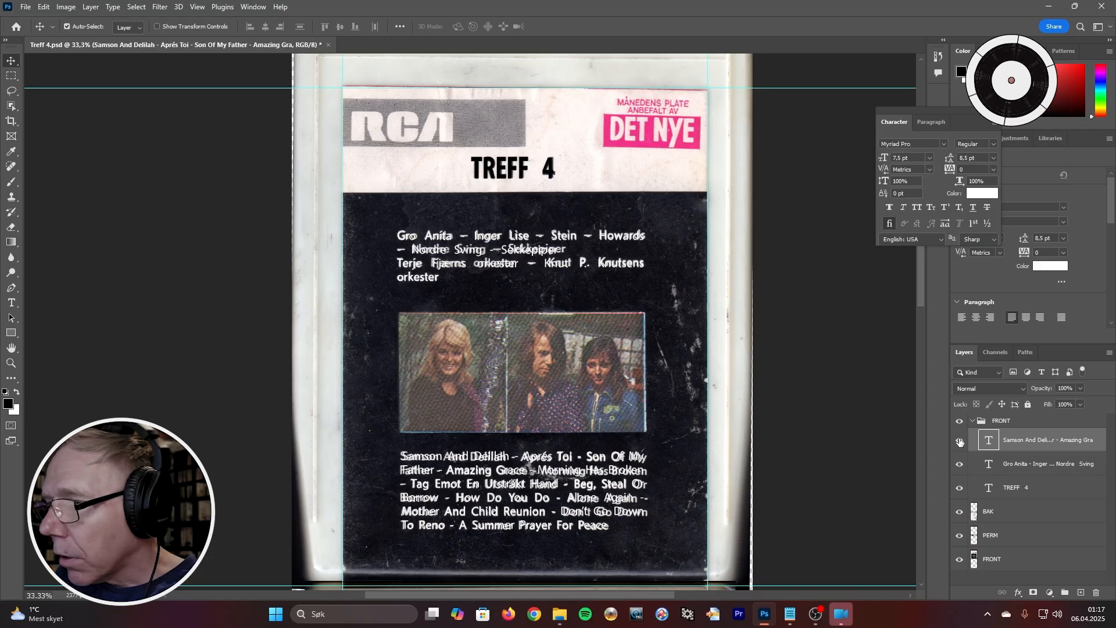
Widen the song list's text box on both sides to meet the printed titles' left and right edges, and commit the text
{"action": "left_click", "coordinate": [12, 304]}
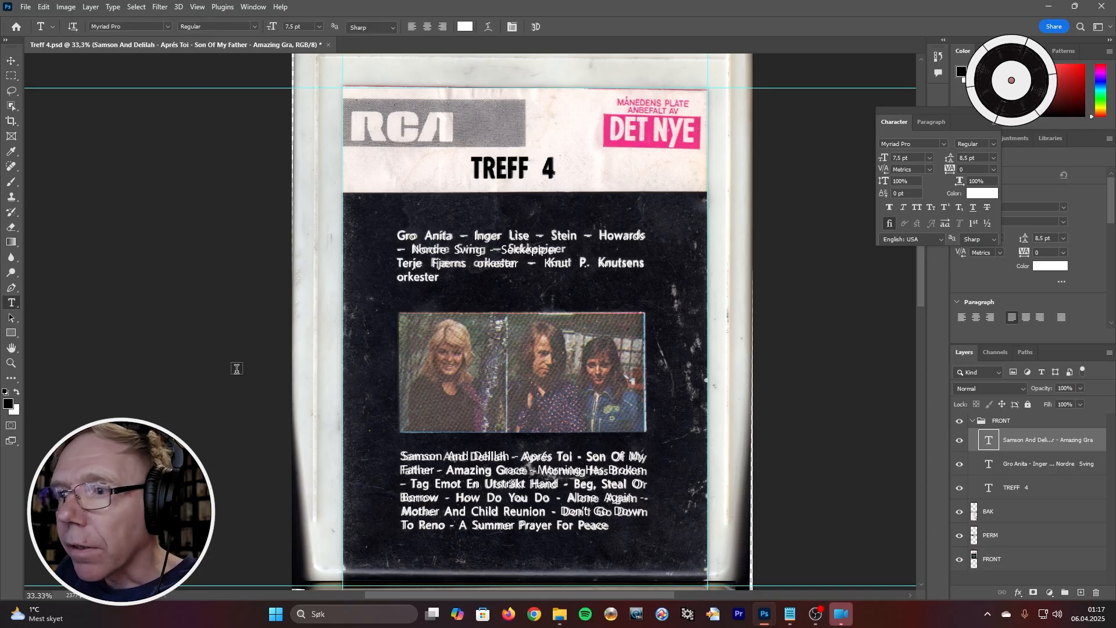
{"action": "left_click", "coordinate": [407, 509]}
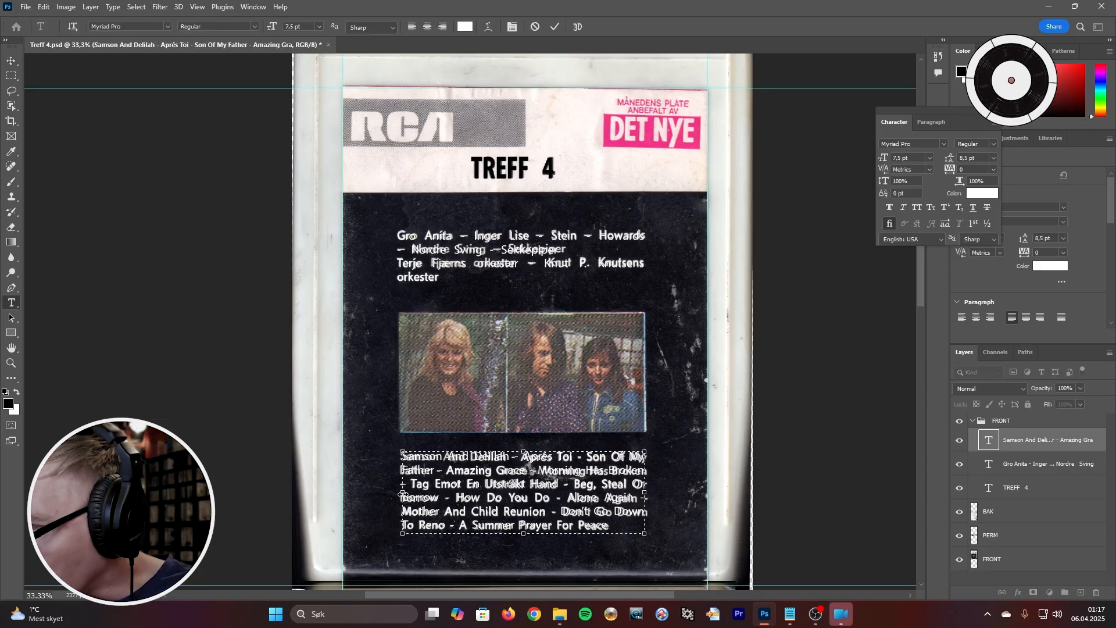
{"action": "left_click_drag", "start_coordinate": [402, 494], "coordinate": [402, 494]}
{"action": "scroll", "coordinate": [403, 493], "scroll_direction": "up", "scroll_amount": 3}
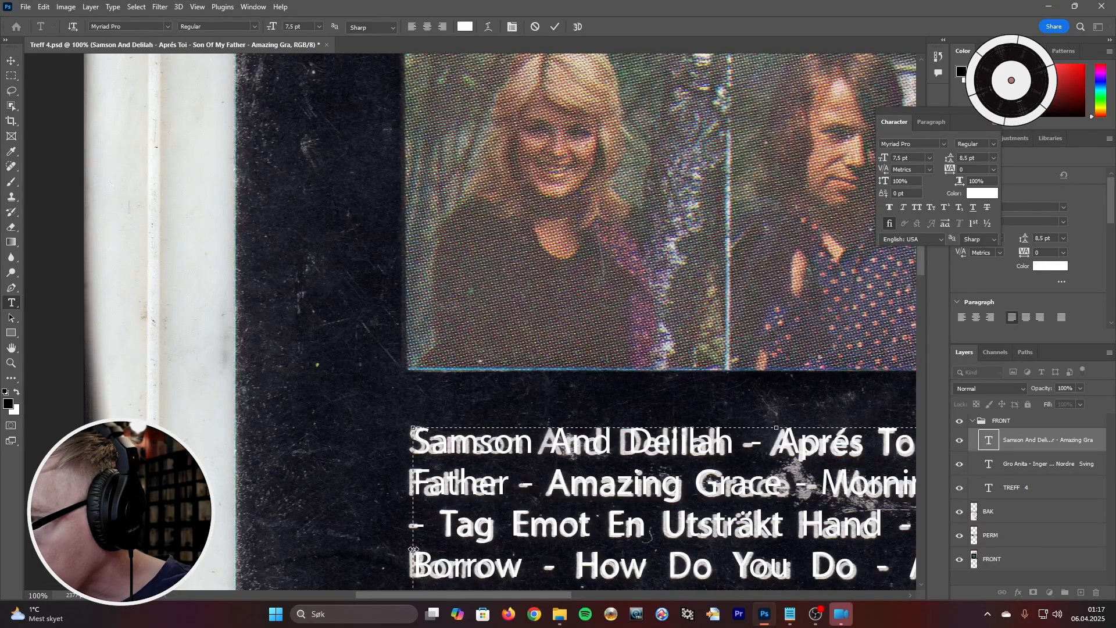
{"action": "left_click_drag", "start_coordinate": [413, 549], "coordinate": [408, 549]}
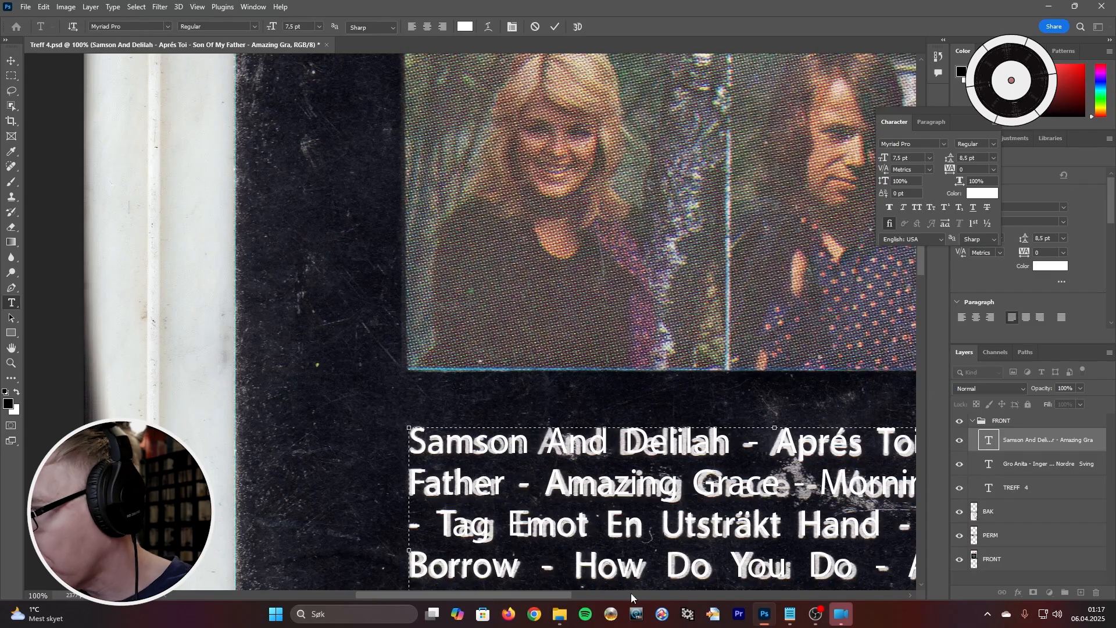
{"action": "left_click_drag", "start_coordinate": [542, 595], "coordinate": [648, 607]}
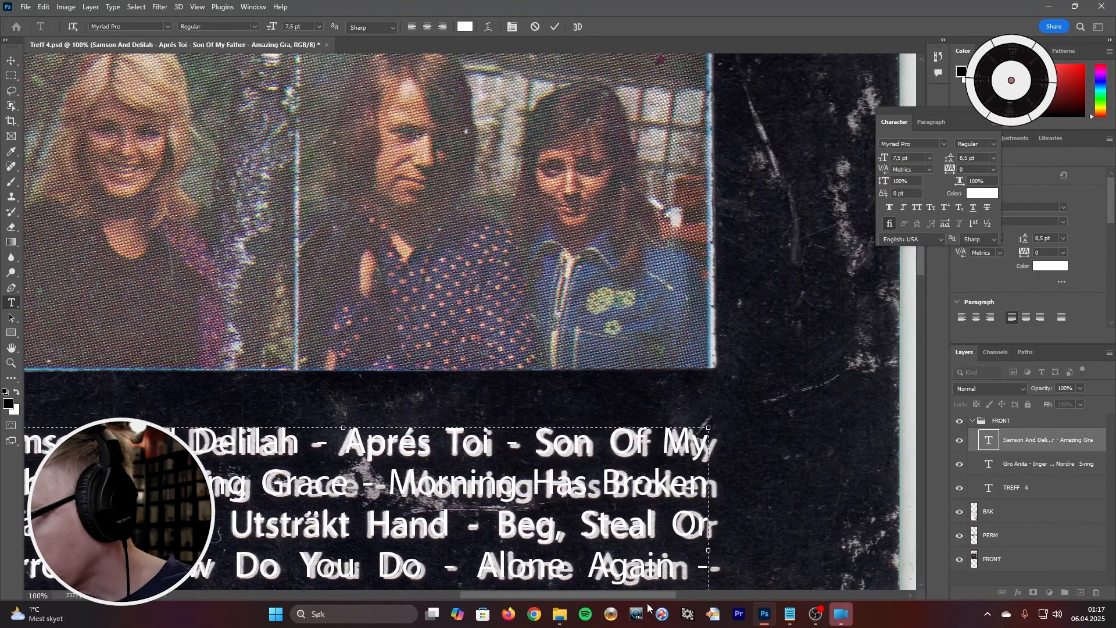
{"action": "left_click_drag", "start_coordinate": [708, 550], "coordinate": [715, 551]}
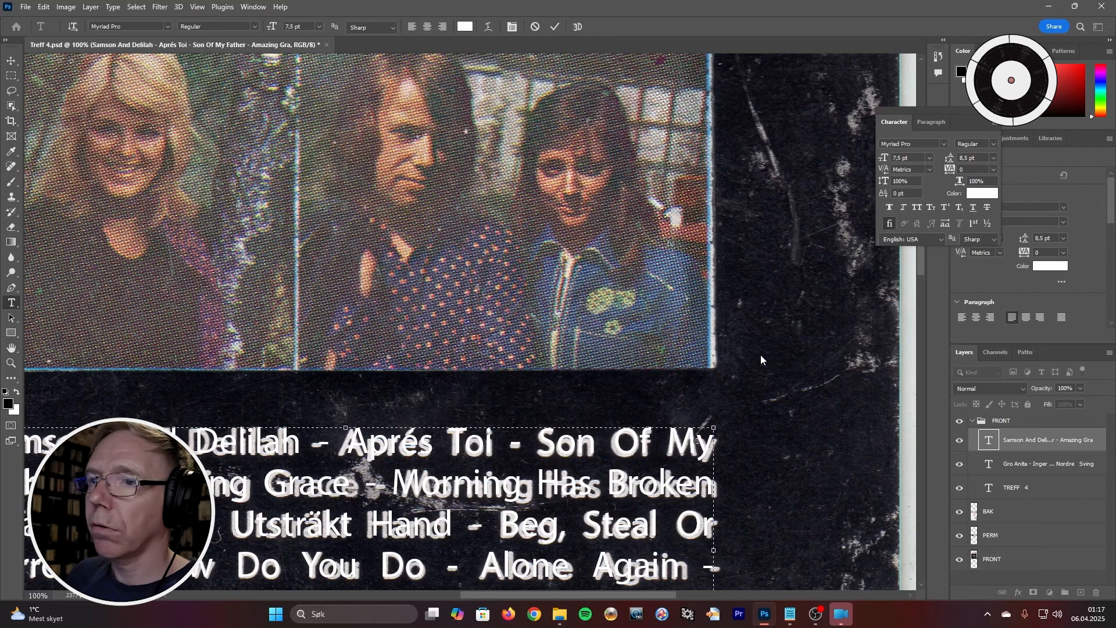
{"action": "left_click", "coordinate": [11, 60]}
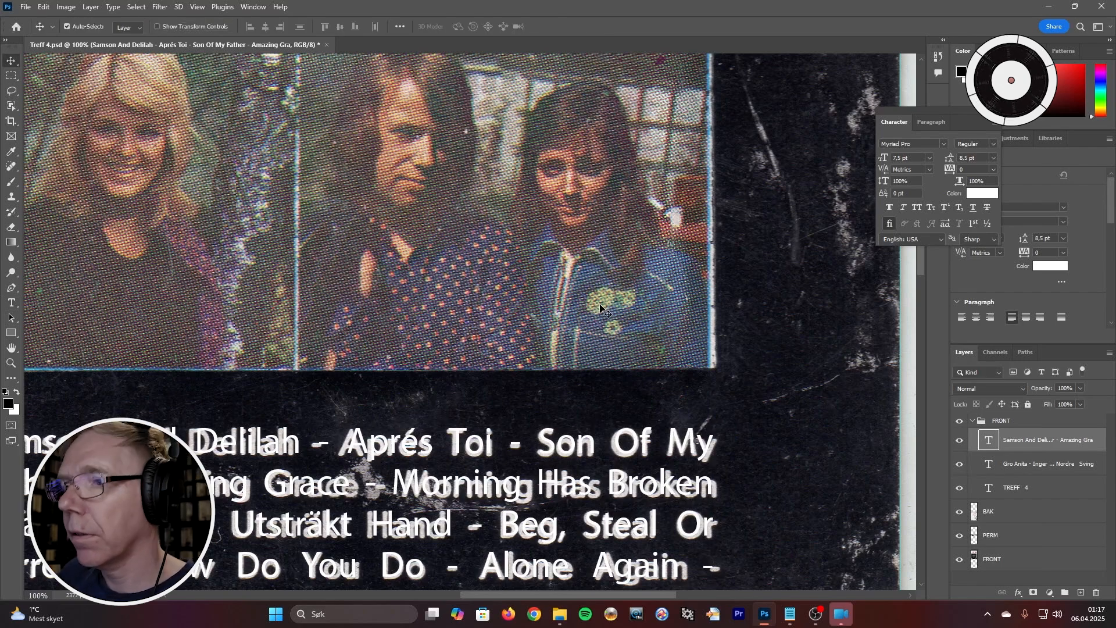
{"action": "scroll", "coordinate": [648, 433], "scroll_direction": "down", "scroll_amount": 3}
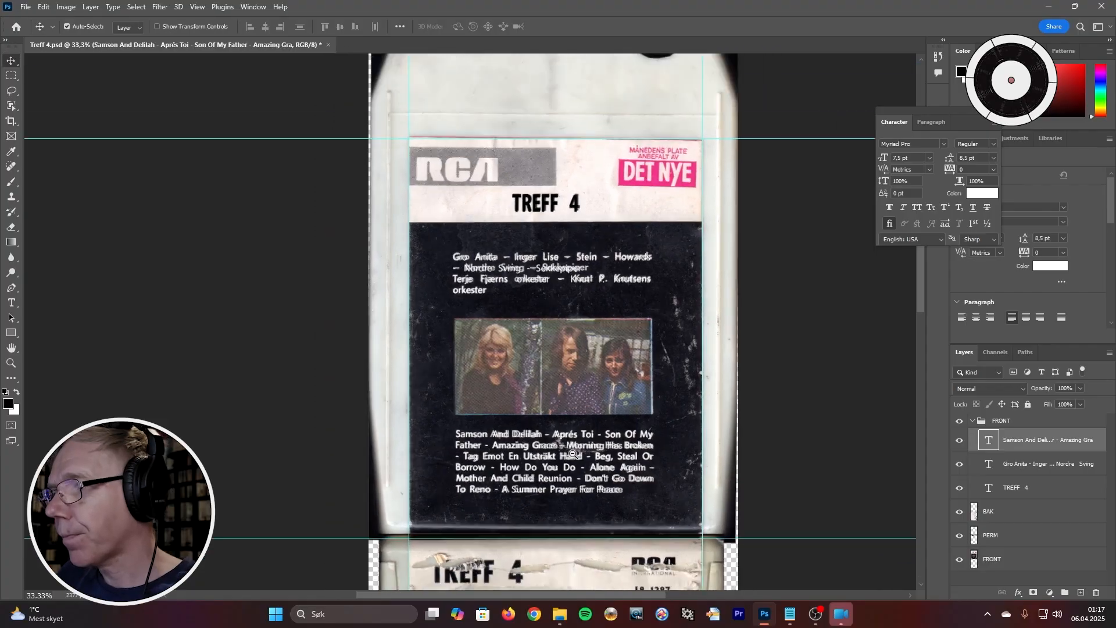
{"action": "scroll", "coordinate": [574, 450], "scroll_direction": "down", "scroll_amount": 1}
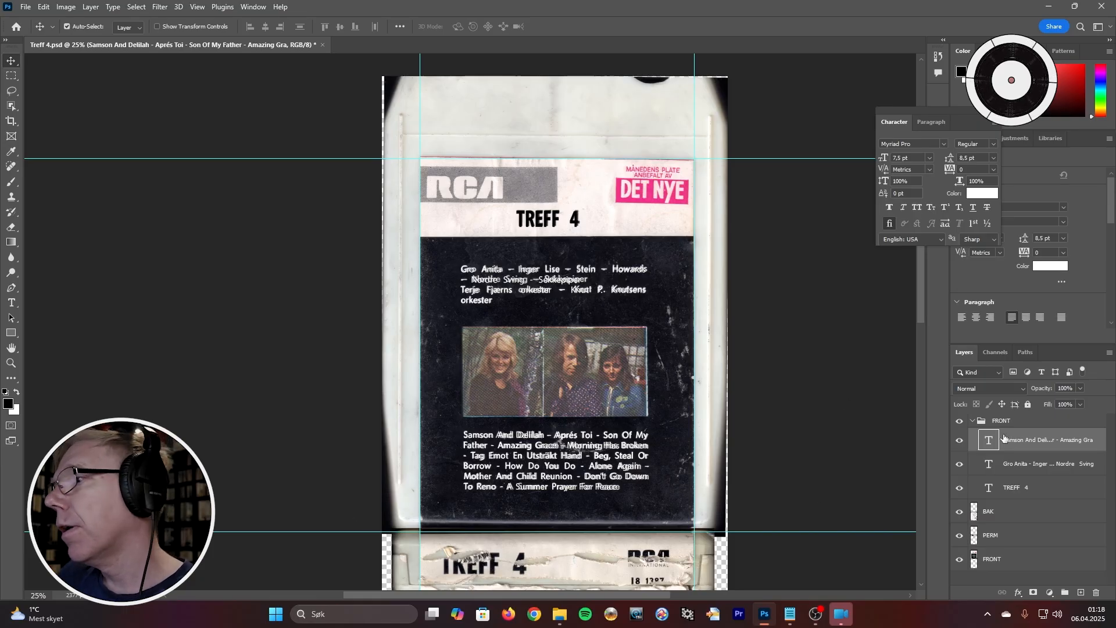
Add a new layer directly above the BAK layer and fill it entirely with white at 100% opacity
{"action": "left_click", "coordinate": [1036, 421]}
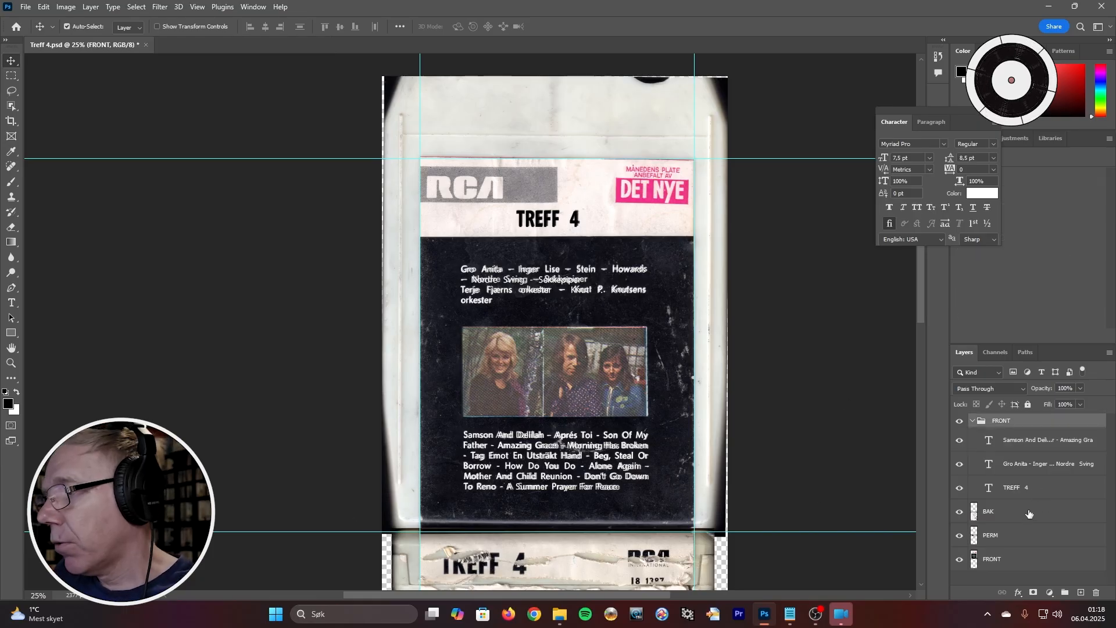
{"action": "left_click", "coordinate": [1029, 514]}
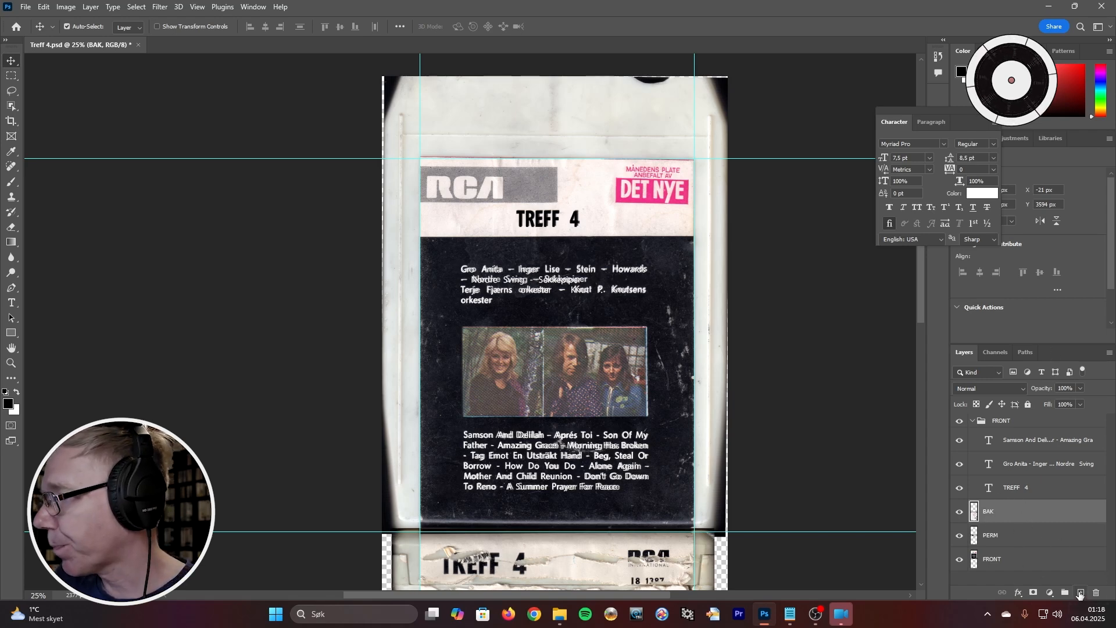
{"action": "left_click", "coordinate": [1080, 592]}
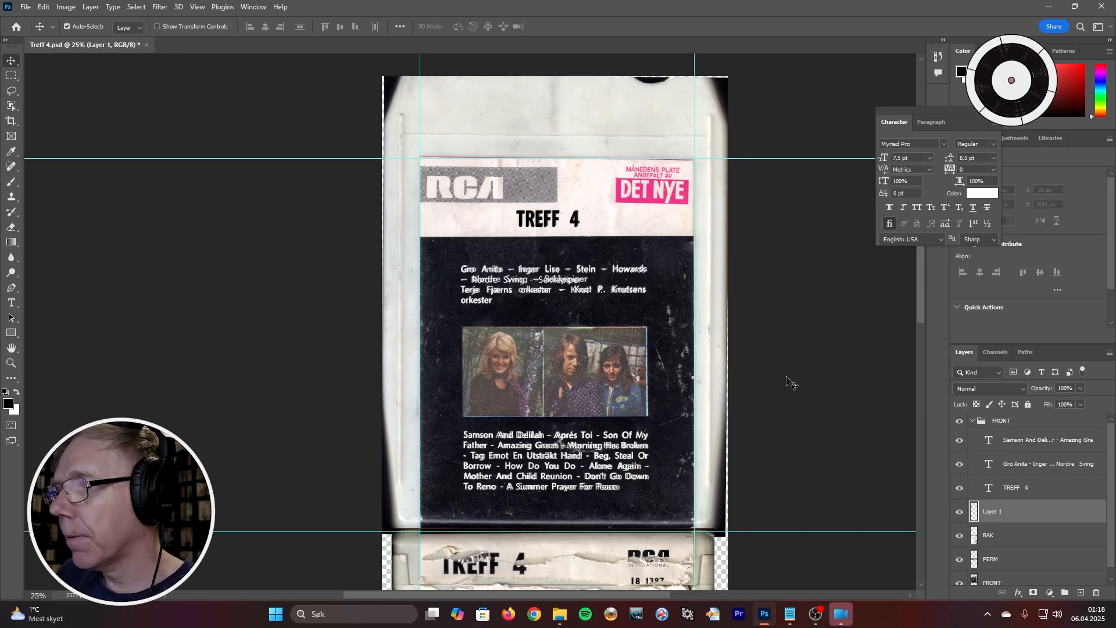
{"action": "scroll", "coordinate": [703, 340], "scroll_direction": "down", "scroll_amount": 1}
{"action": "scroll", "coordinate": [703, 340], "scroll_direction": "down", "scroll_amount": 2}
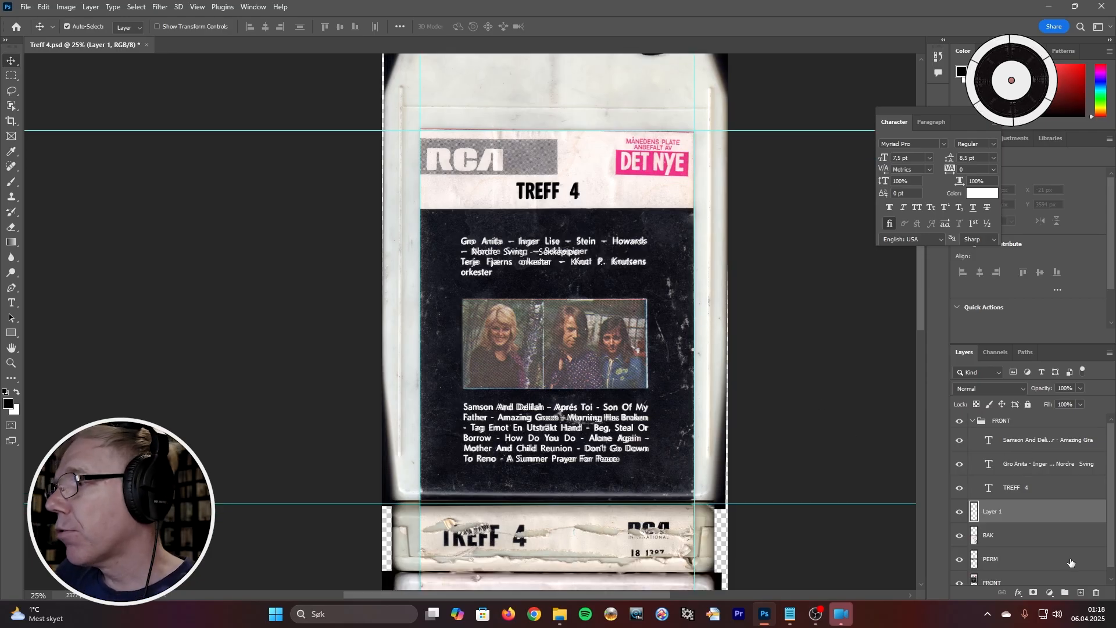
{"action": "left_click", "coordinate": [44, 7]}
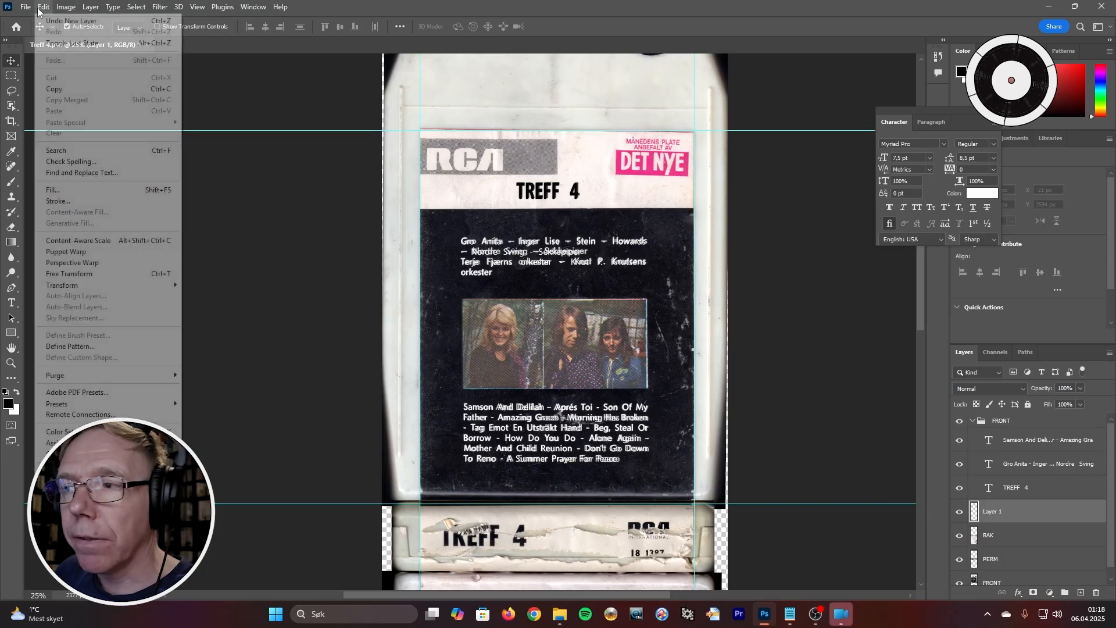
{"action": "left_click", "coordinate": [55, 190]}
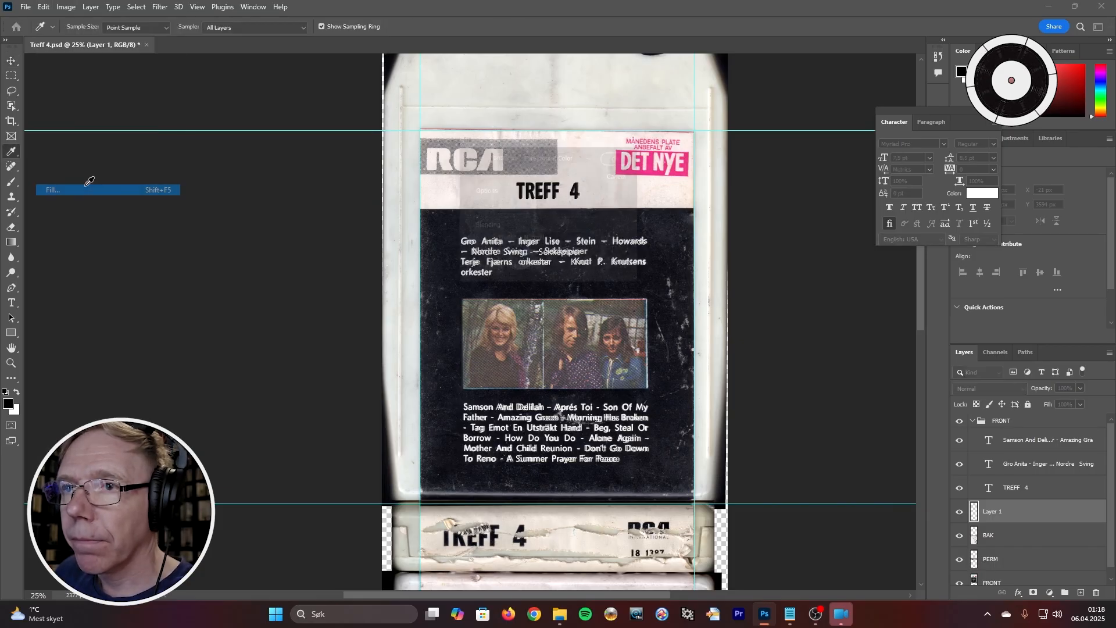
{"action": "left_click", "coordinate": [573, 152]}
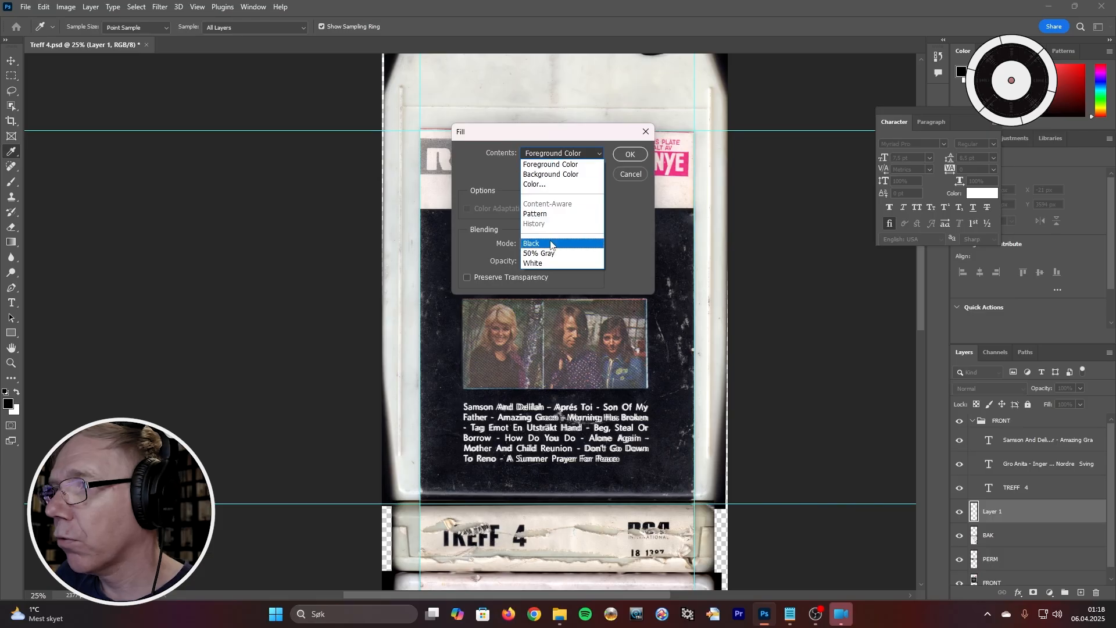
{"action": "left_click", "coordinate": [550, 263]}
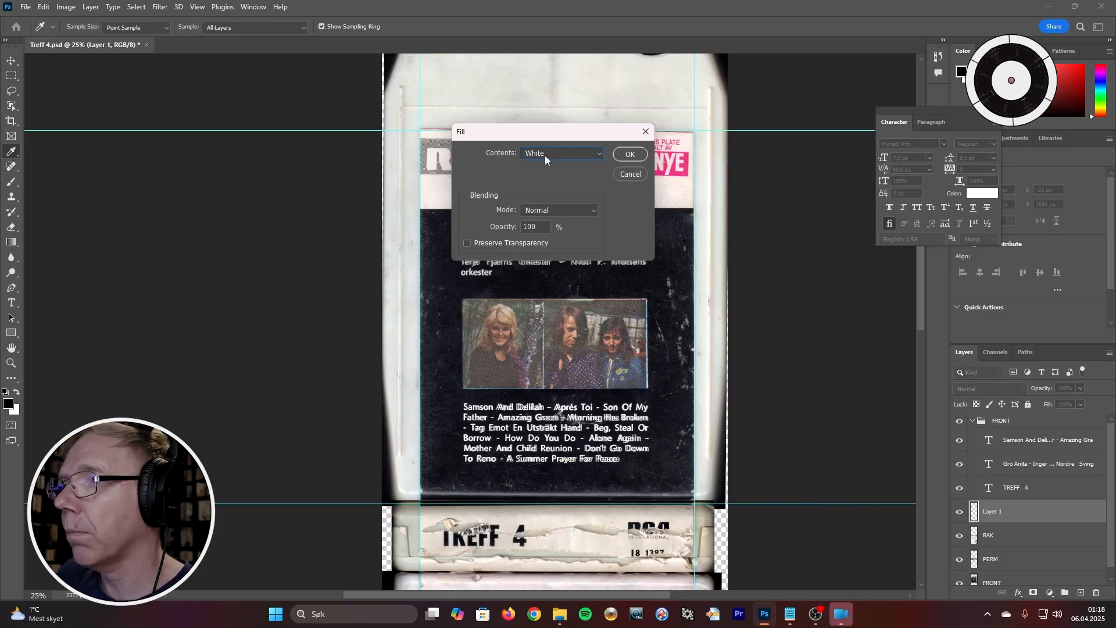
{"action": "left_click", "coordinate": [631, 156]}
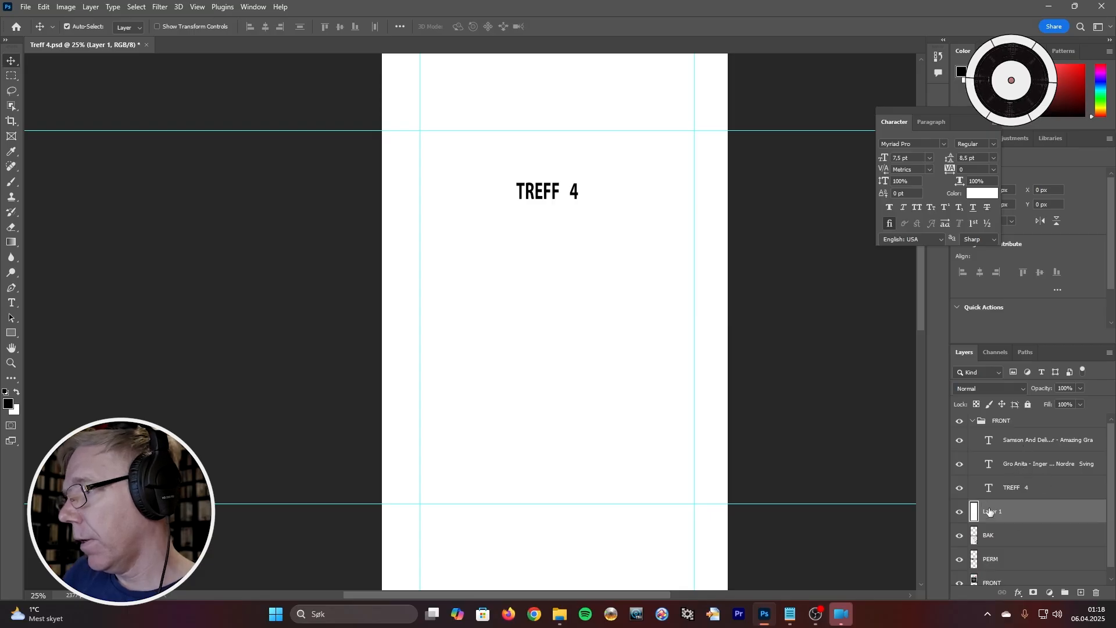
Compare the white layer with the front and back scans beneath by toggling its visibility
{"action": "scroll", "coordinate": [988, 507], "scroll_direction": "down", "scroll_amount": 1}
{"action": "left_click", "coordinate": [962, 506]}
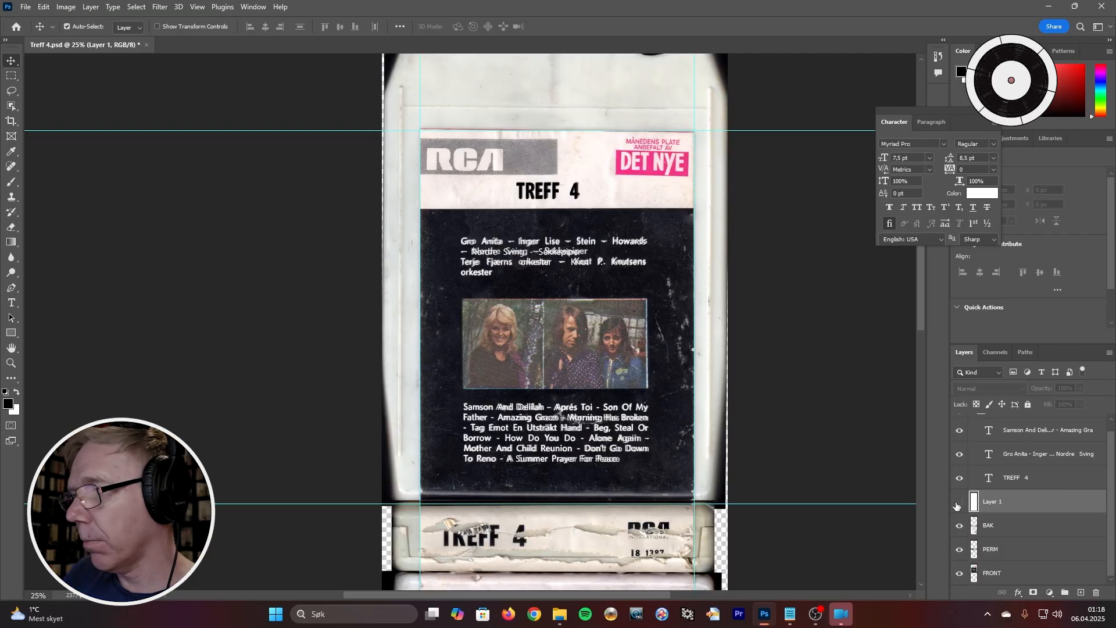
{"action": "left_click", "coordinate": [958, 507]}
{"action": "left_click", "coordinate": [955, 507]}
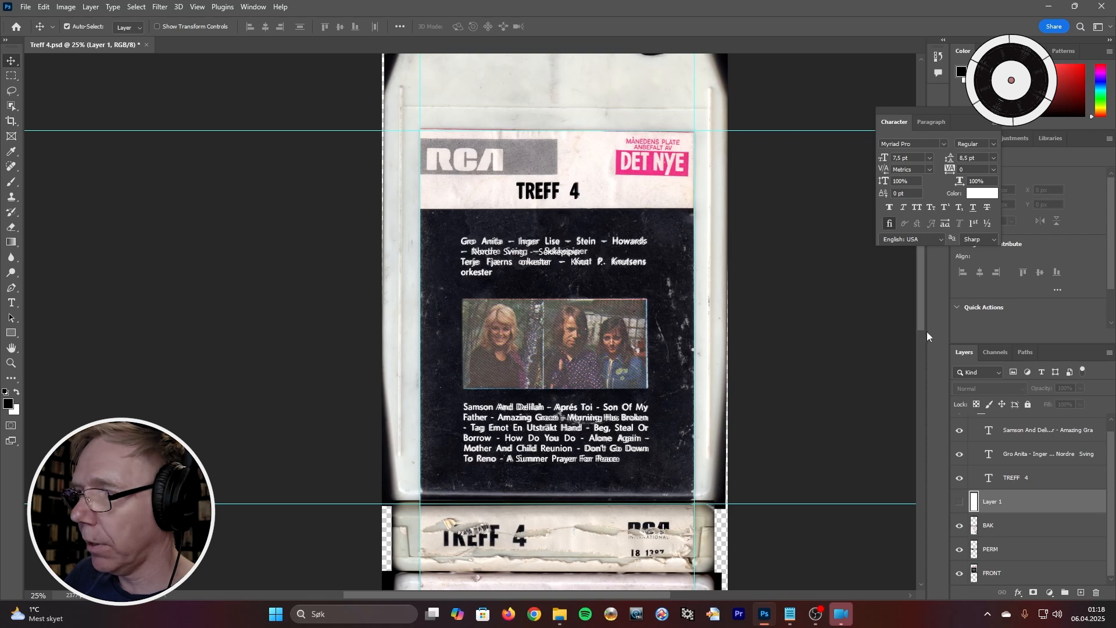
{"action": "left_click_drag", "start_coordinate": [921, 312], "coordinate": [931, 387]}
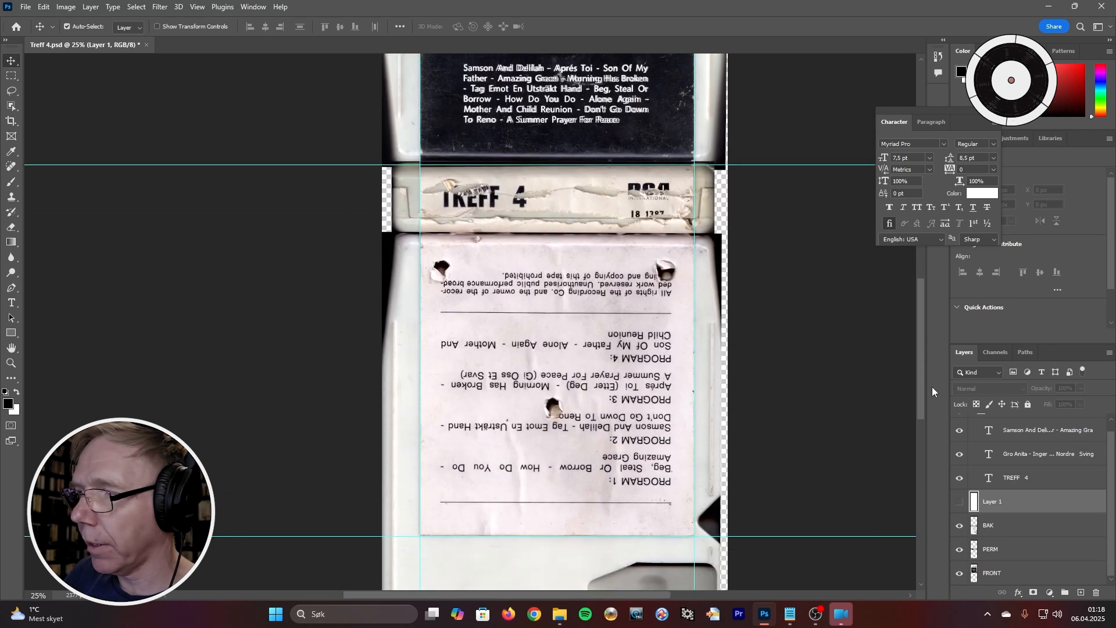
{"action": "left_click", "coordinate": [962, 503]}
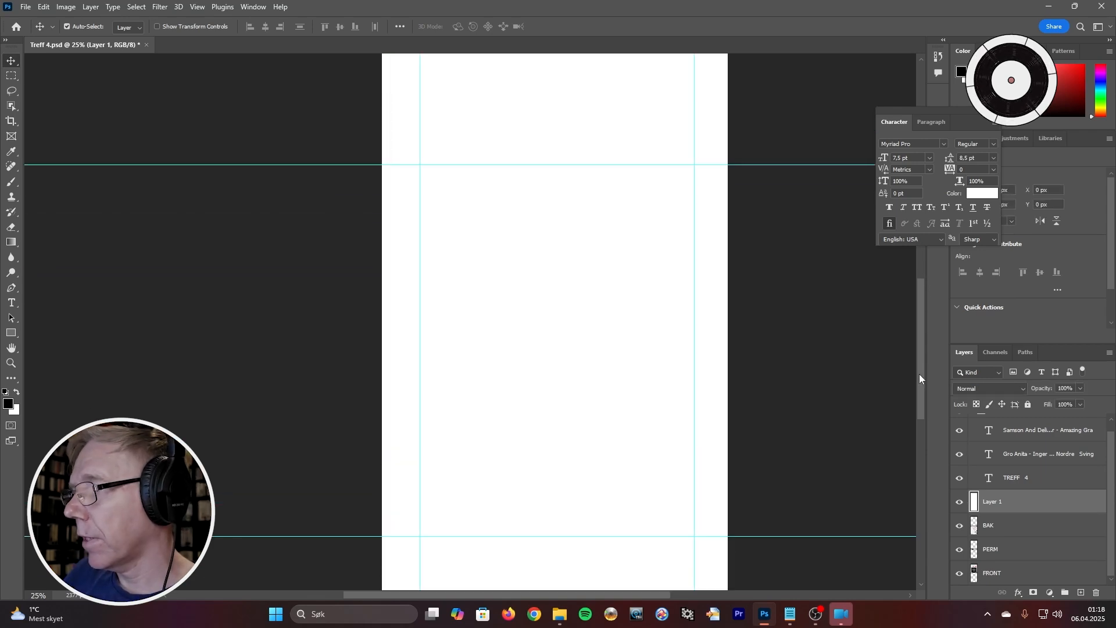
{"action": "left_click_drag", "start_coordinate": [919, 374], "coordinate": [918, 285]}
Rename the white fill layer as "Hvit BG"
{"action": "double_click", "coordinate": [992, 501]}
{"action": "type", "text": "H"}
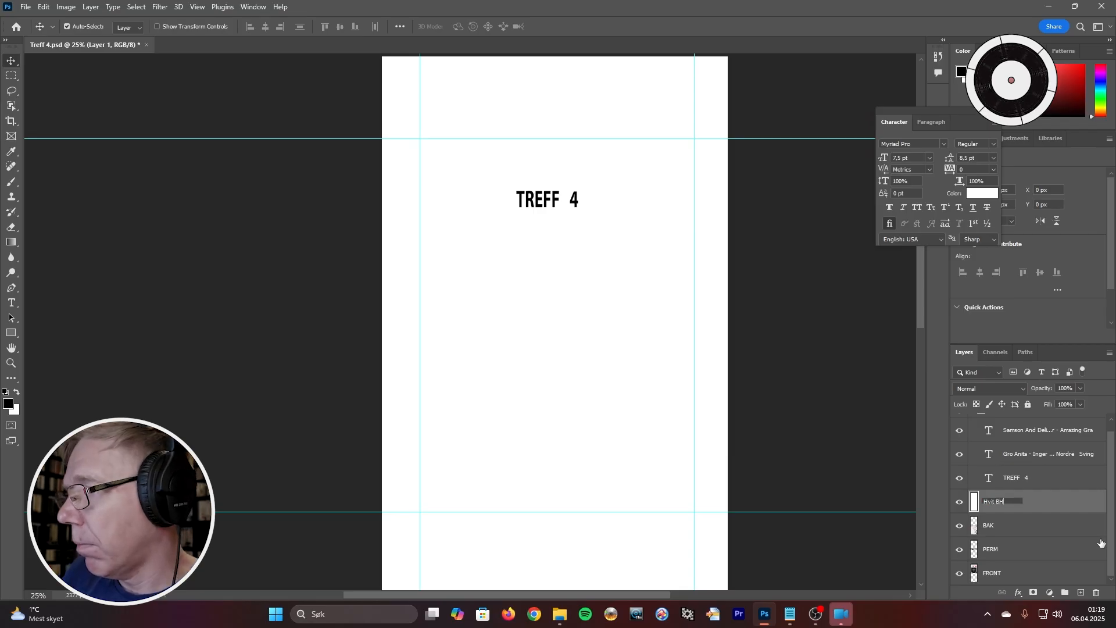
{"action": "type", "text": "vit BG"}
{"action": "key", "text": "Return"}
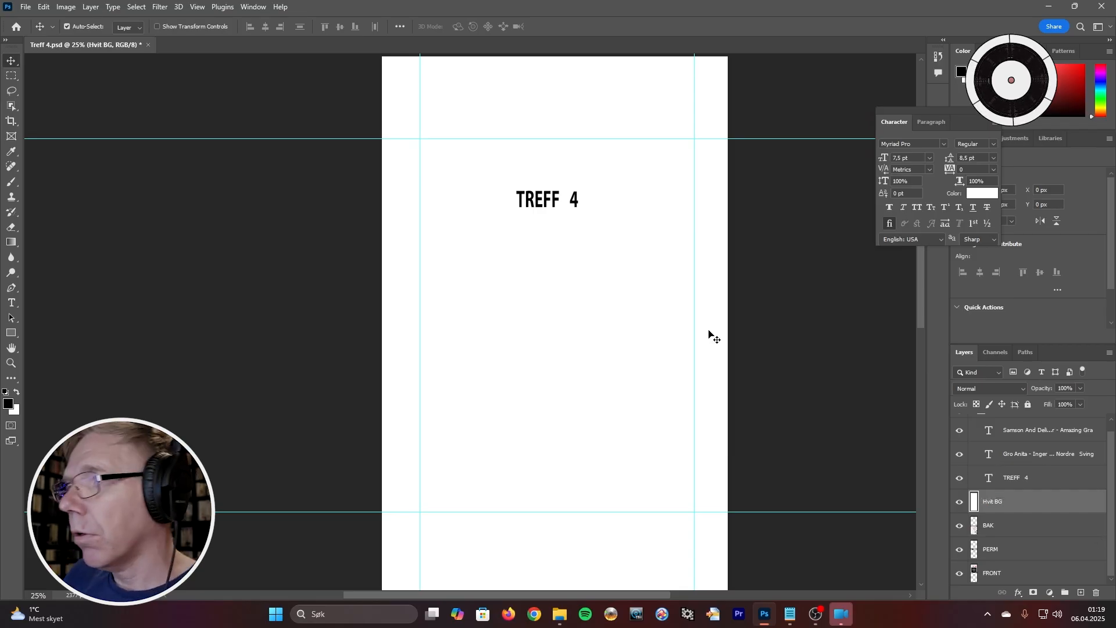
Hide the Hvit BG layer and add a new empty layer inside the FRONT group, above the text layers
{"action": "scroll", "coordinate": [1016, 481], "scroll_direction": "up", "scroll_amount": 1}
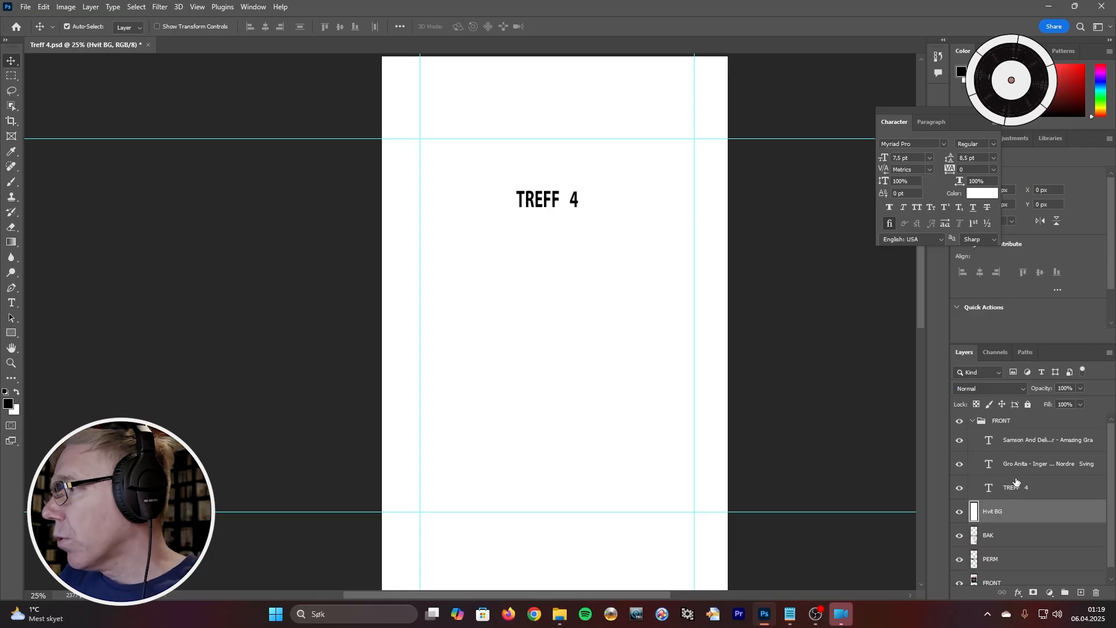
{"action": "left_click", "coordinate": [959, 511]}
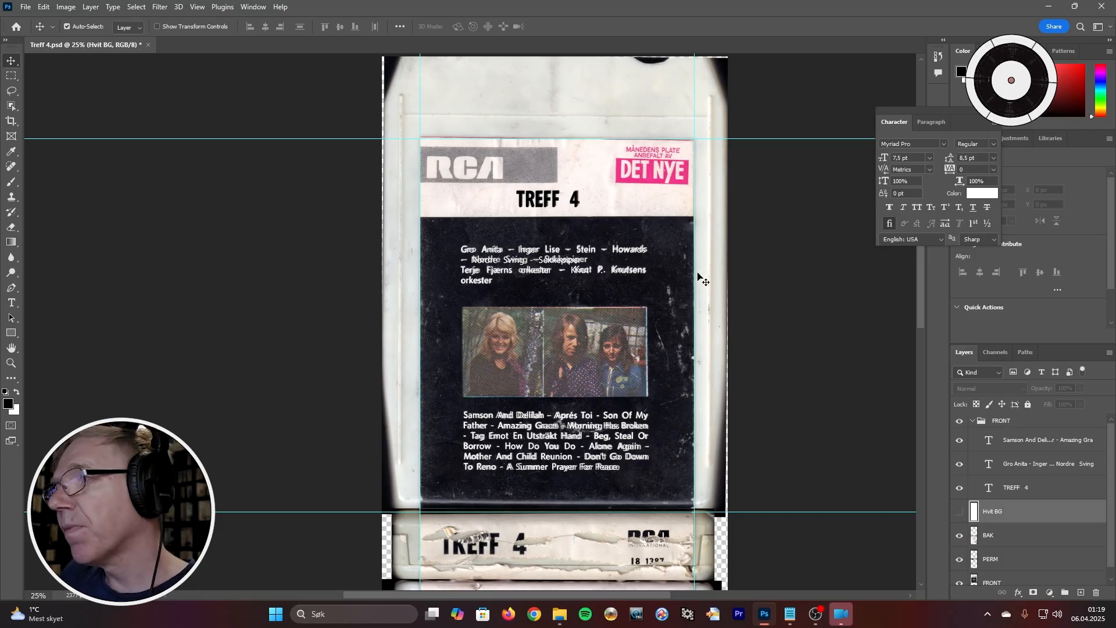
{"action": "left_click", "coordinate": [1055, 489]}
{"action": "left_click", "coordinate": [1016, 423]}
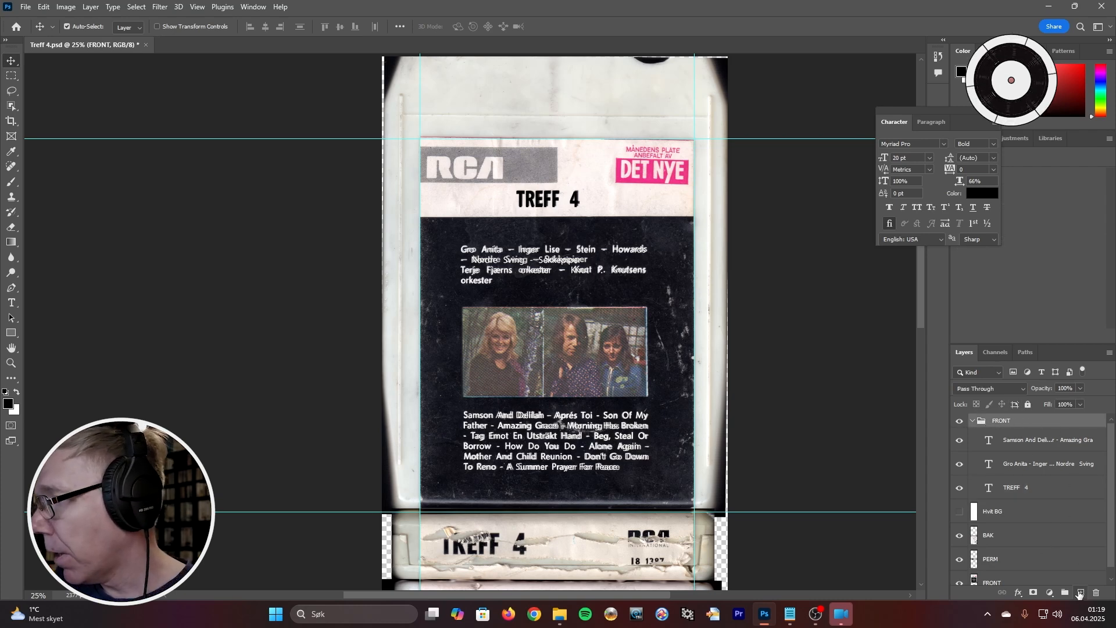
{"action": "left_click", "coordinate": [1082, 590]}
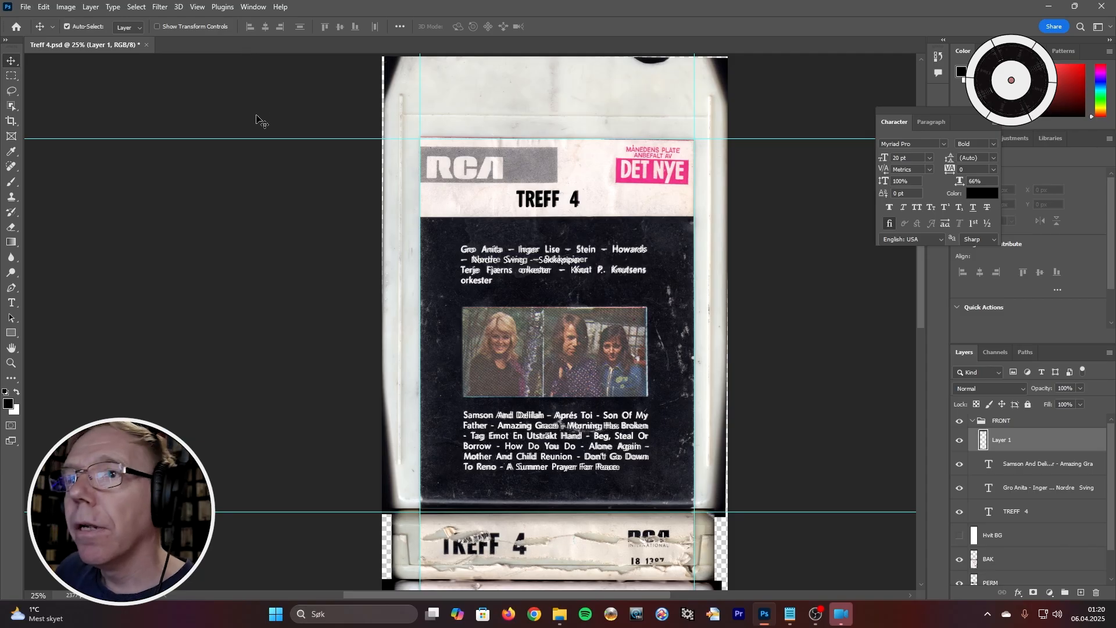
Fill a rectangular area over the label's dark panel, from below the title strip to the lower guide, with black at 100% opacity, then deselect
{"action": "left_click", "coordinate": [12, 76]}
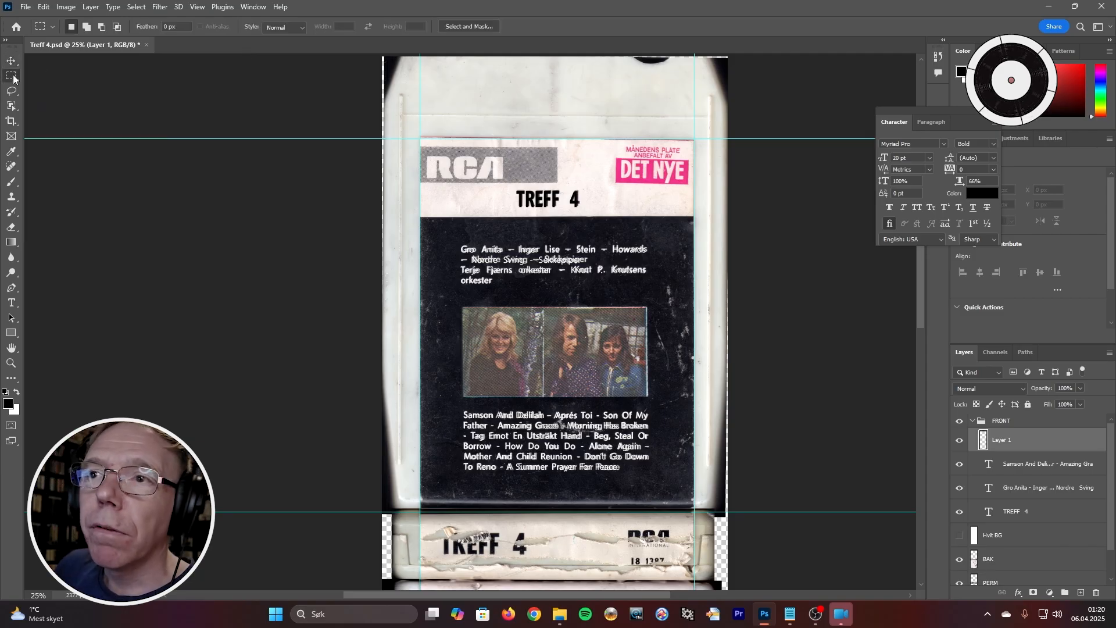
{"action": "left_click", "coordinate": [76, 76]}
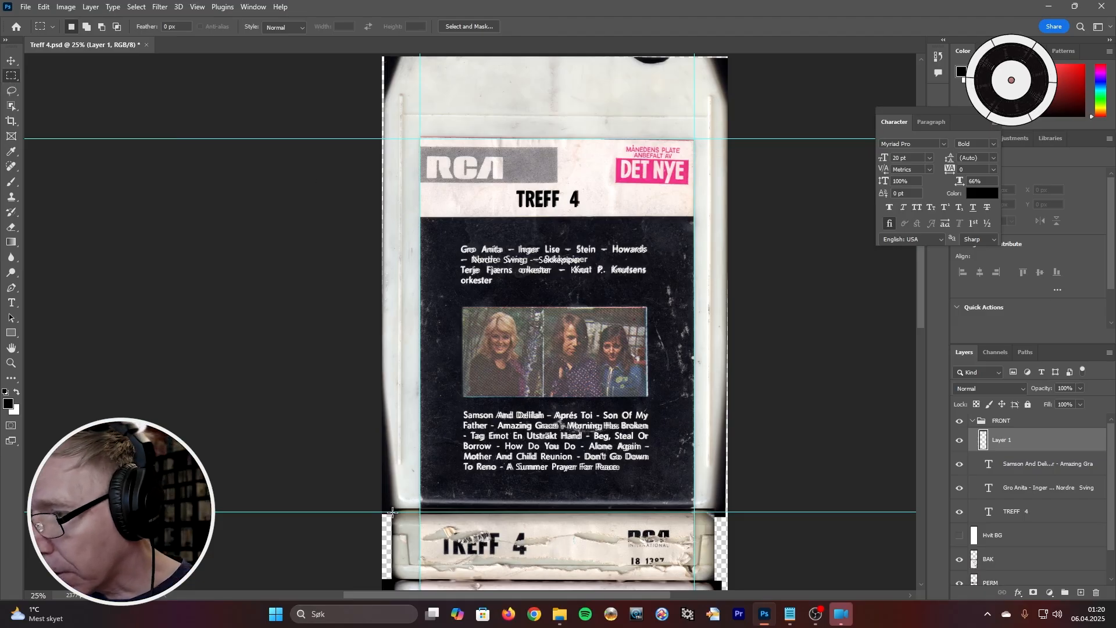
{"action": "left_click_drag", "start_coordinate": [393, 512], "coordinate": [713, 216]}
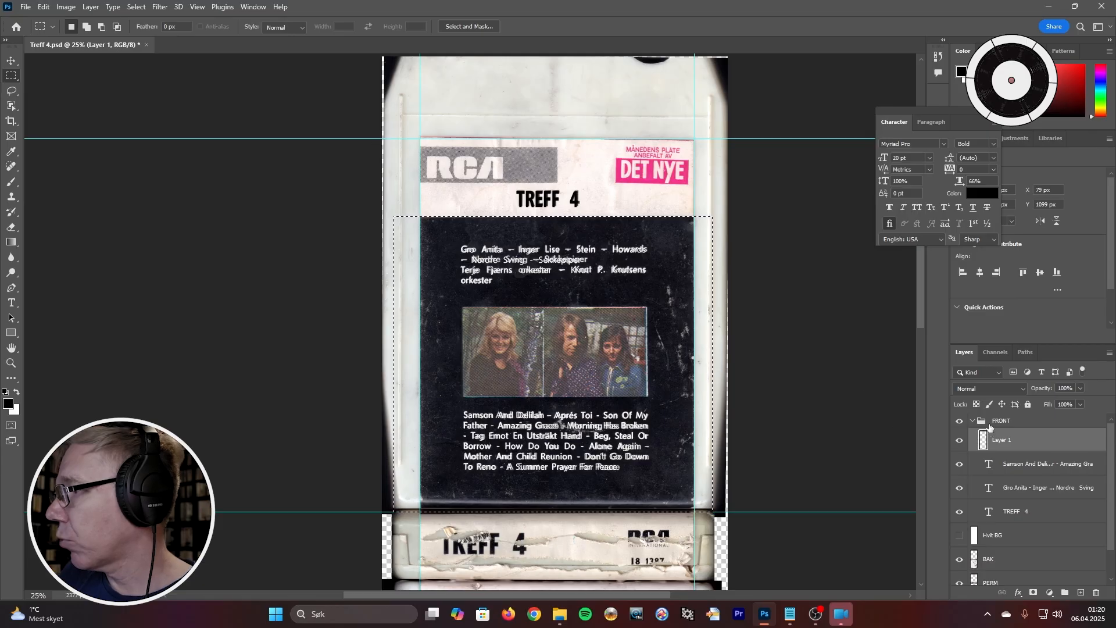
{"action": "left_click", "coordinate": [44, 7]}
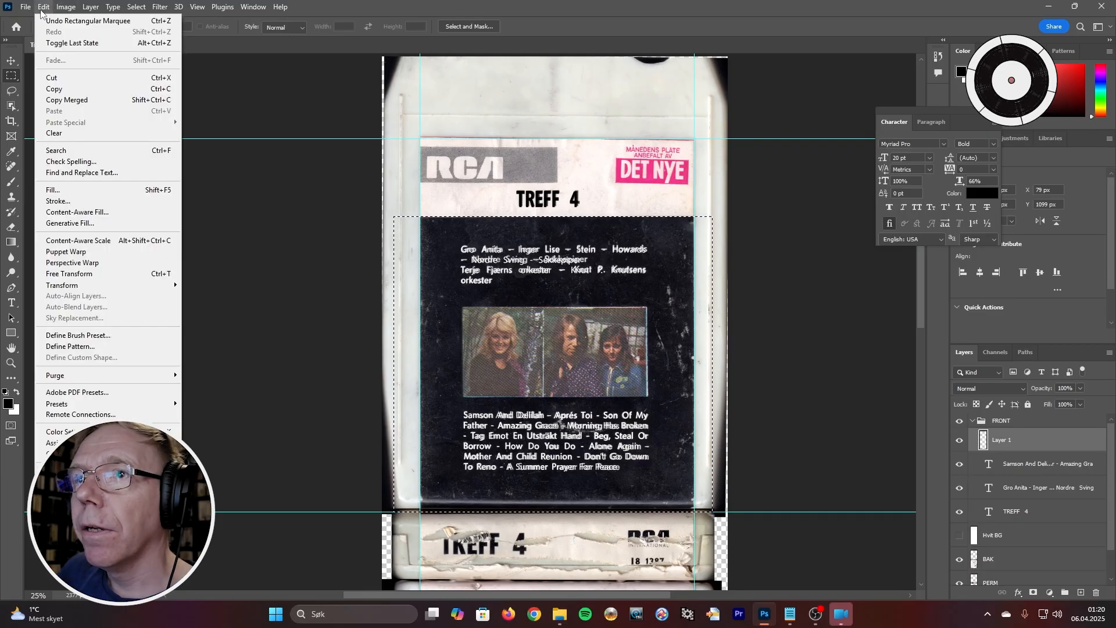
{"action": "left_click", "coordinate": [55, 190]}
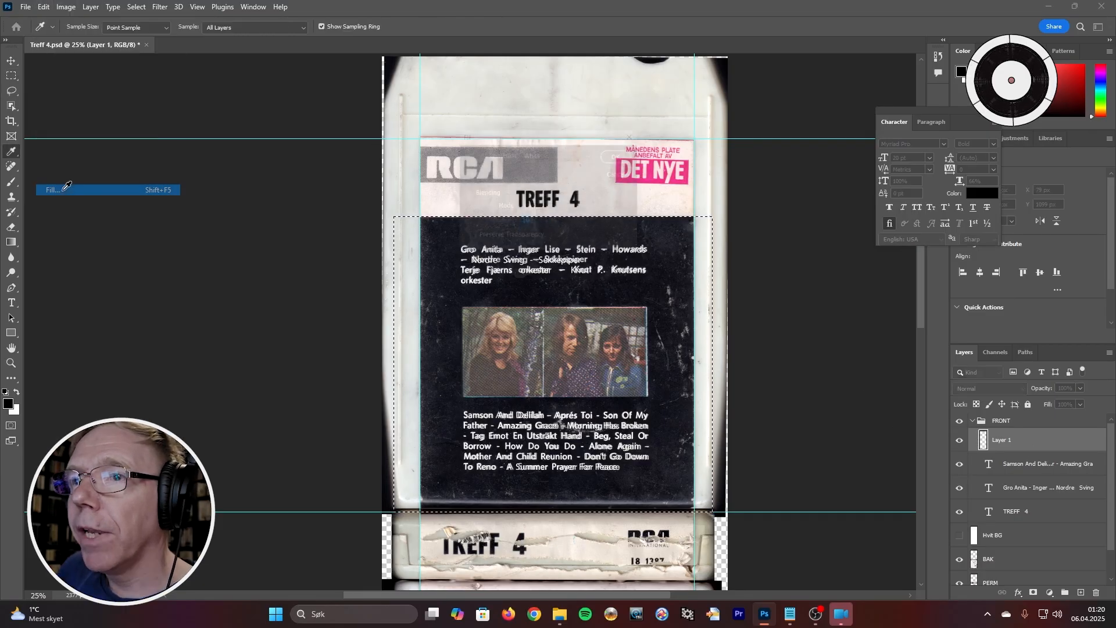
{"action": "left_click", "coordinate": [560, 154]}
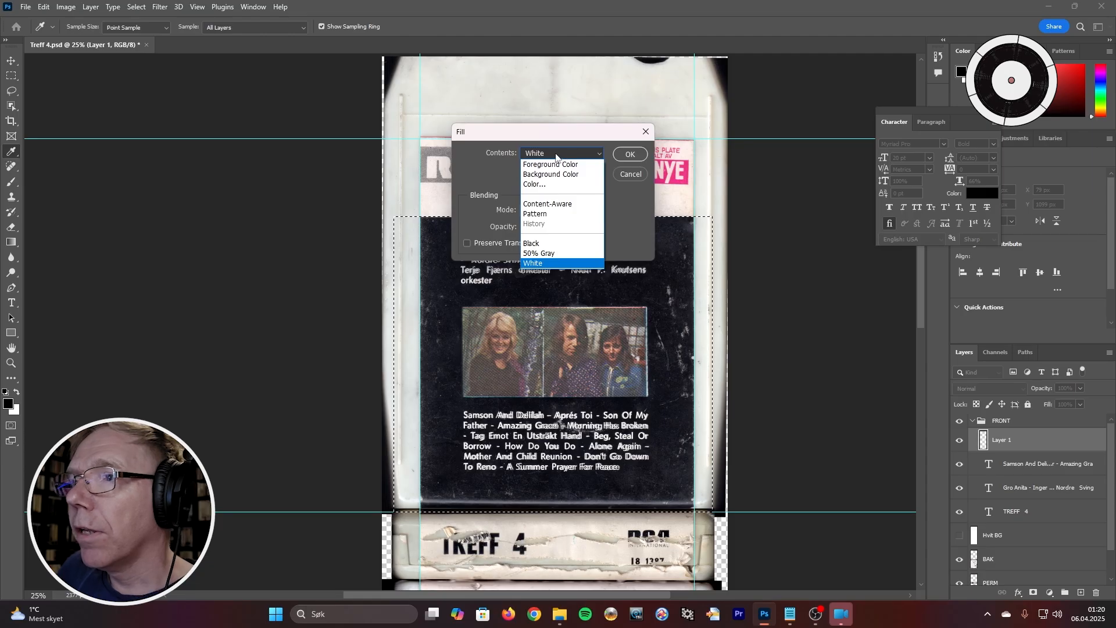
{"action": "left_click", "coordinate": [546, 243]}
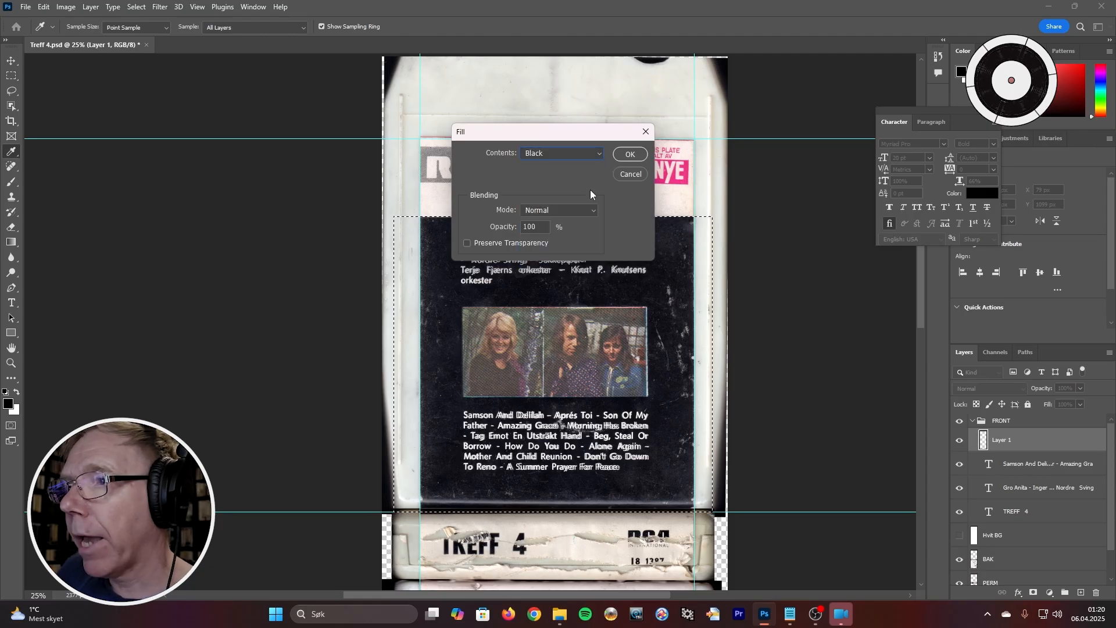
{"action": "left_click", "coordinate": [629, 154]}
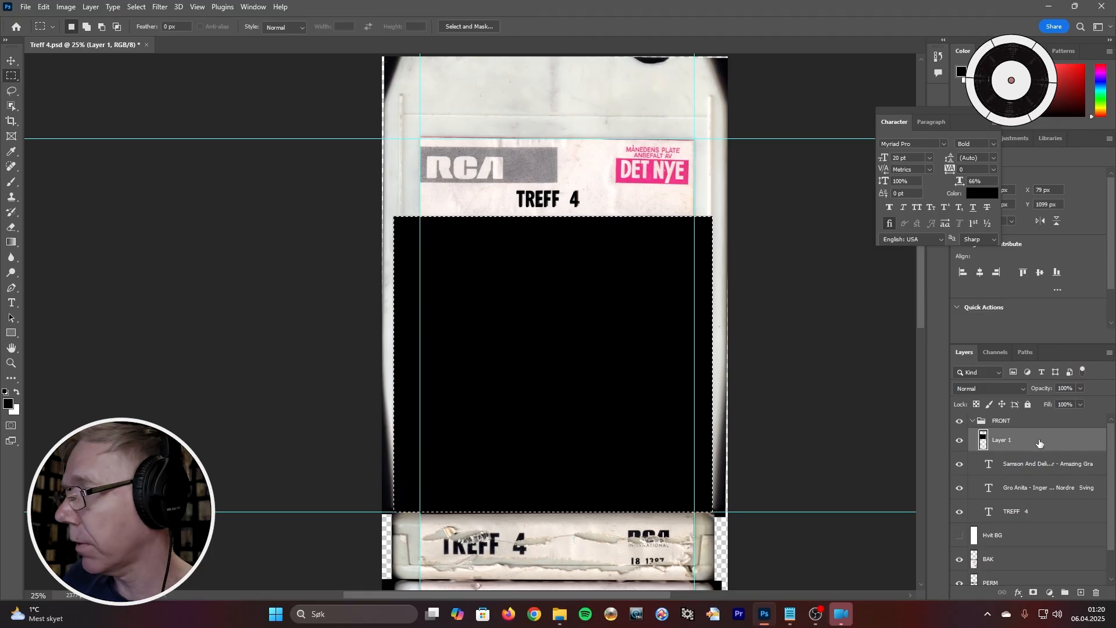
{"action": "left_click", "coordinate": [853, 369]}
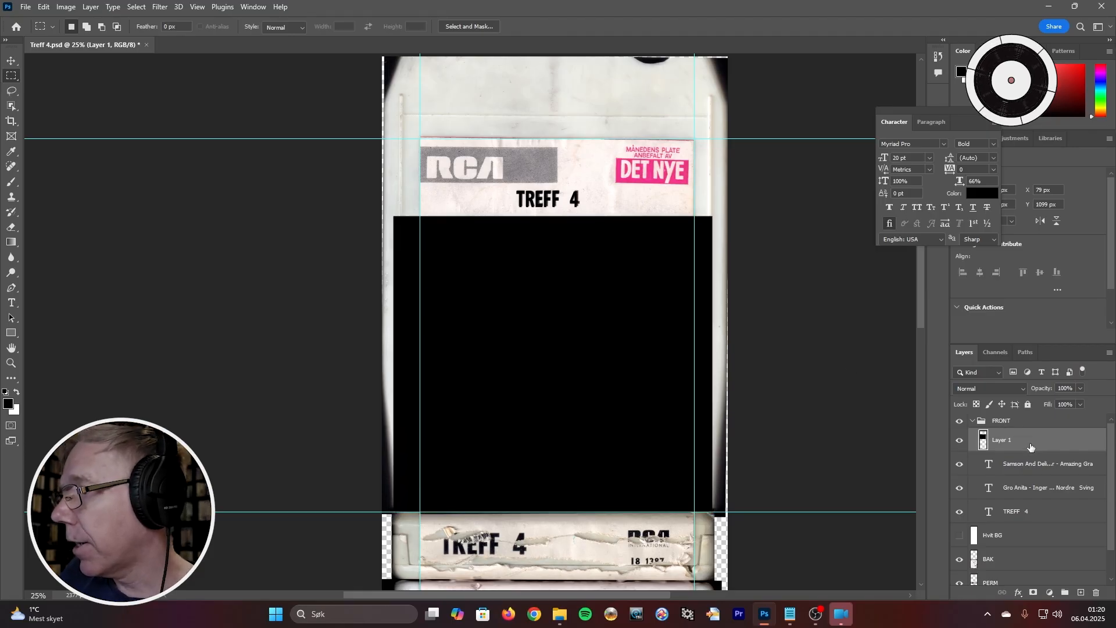
Move the black fill layer below the TREFF 4 text layer within the FRONT group and rename it "Svart boks"
{"action": "left_click_drag", "start_coordinate": [1030, 447], "coordinate": [1039, 517]}
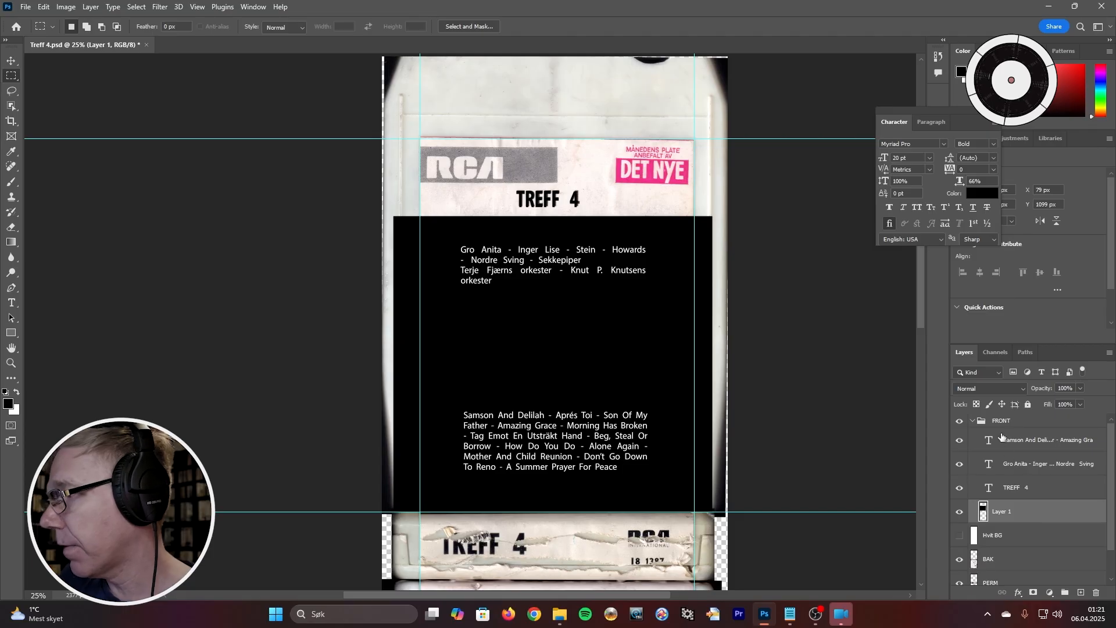
{"action": "double_click", "coordinate": [1002, 512]}
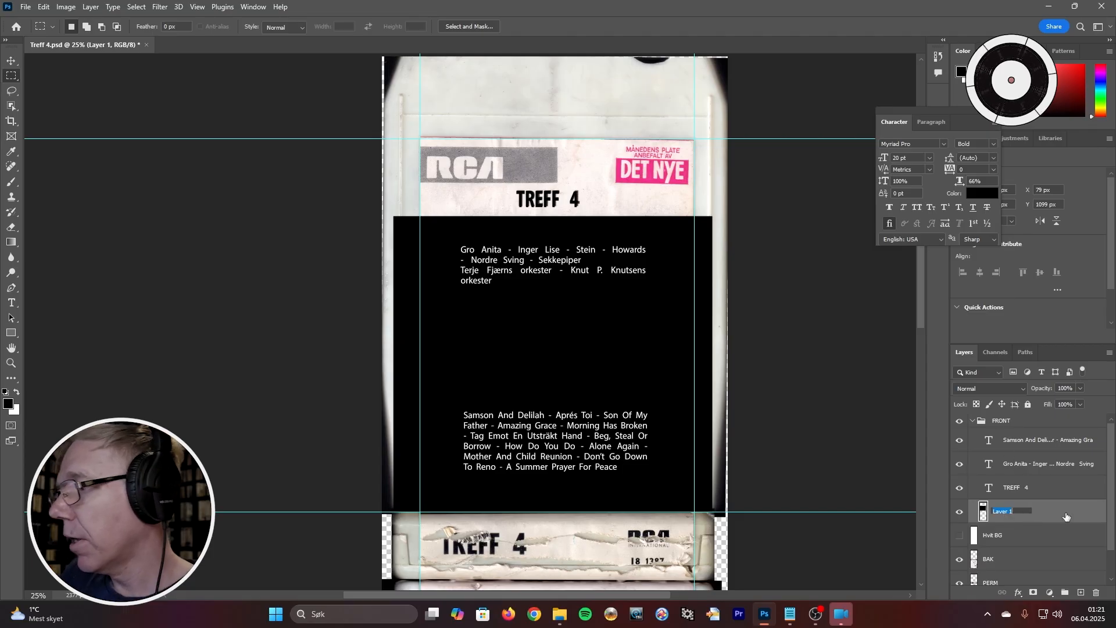
{"action": "type", "text": "Svart"}
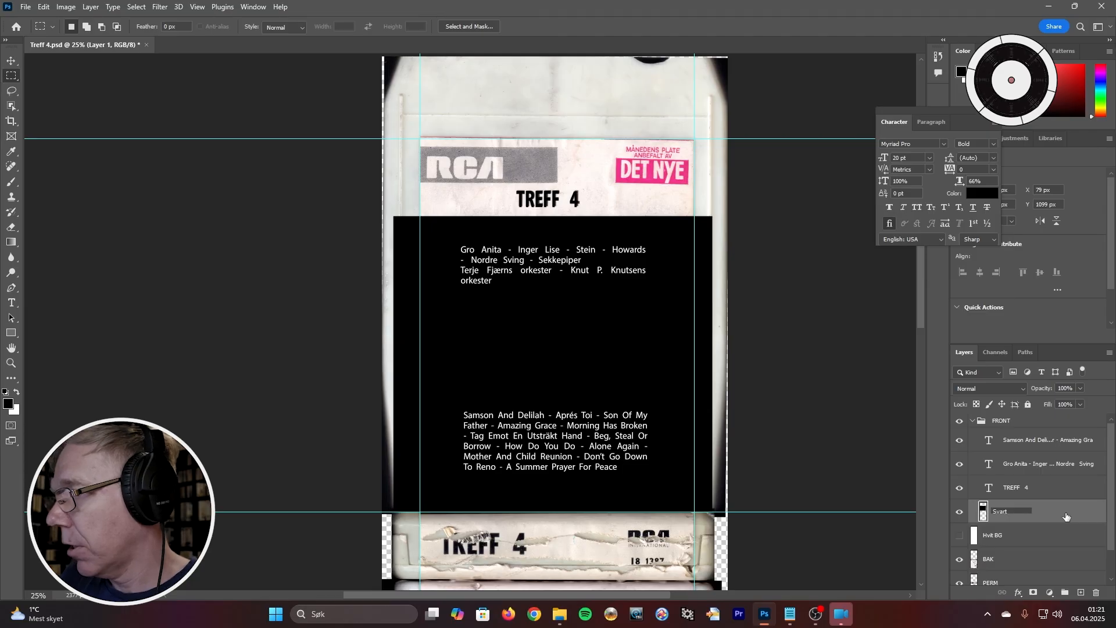
{"action": "type", "text": " boks"}
{"action": "key", "text": "Return"}
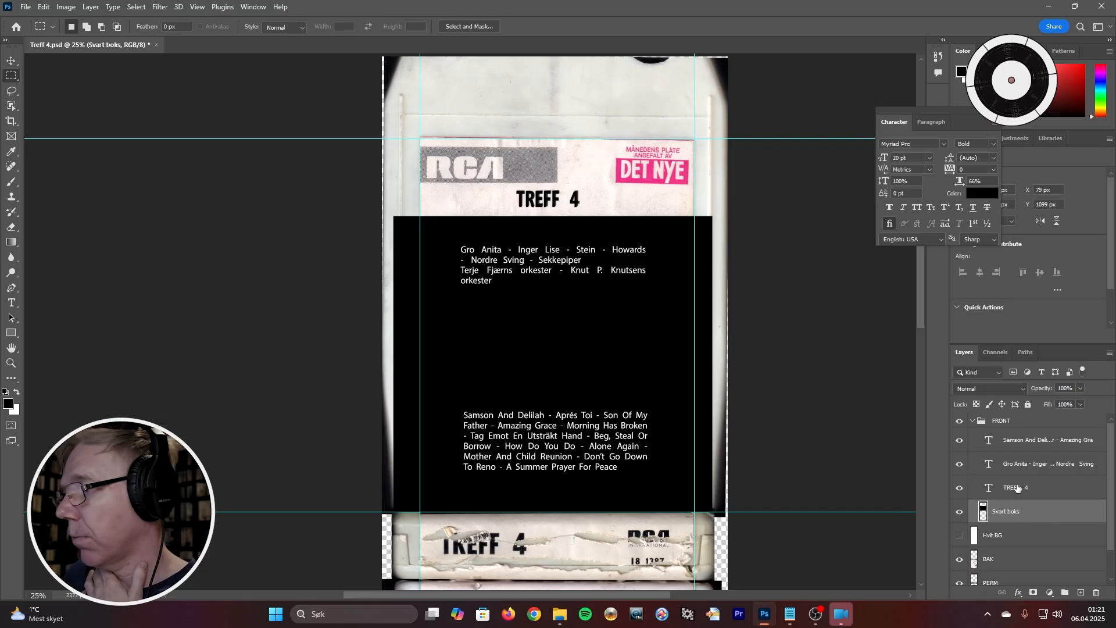
Compare the recreated front label with the scan by toggling the two white text layers, the FRONT group and the Hvit BG layer
{"action": "left_click", "coordinate": [960, 442]}
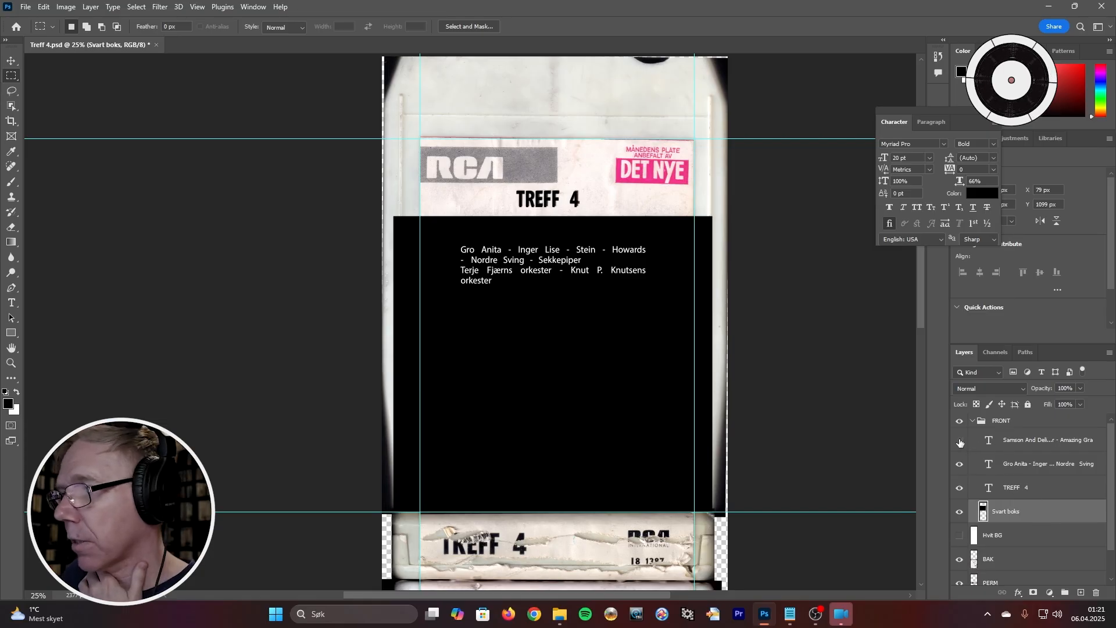
{"action": "left_click", "coordinate": [960, 442]}
{"action": "left_click", "coordinate": [958, 464]}
{"action": "left_click", "coordinate": [958, 464]}
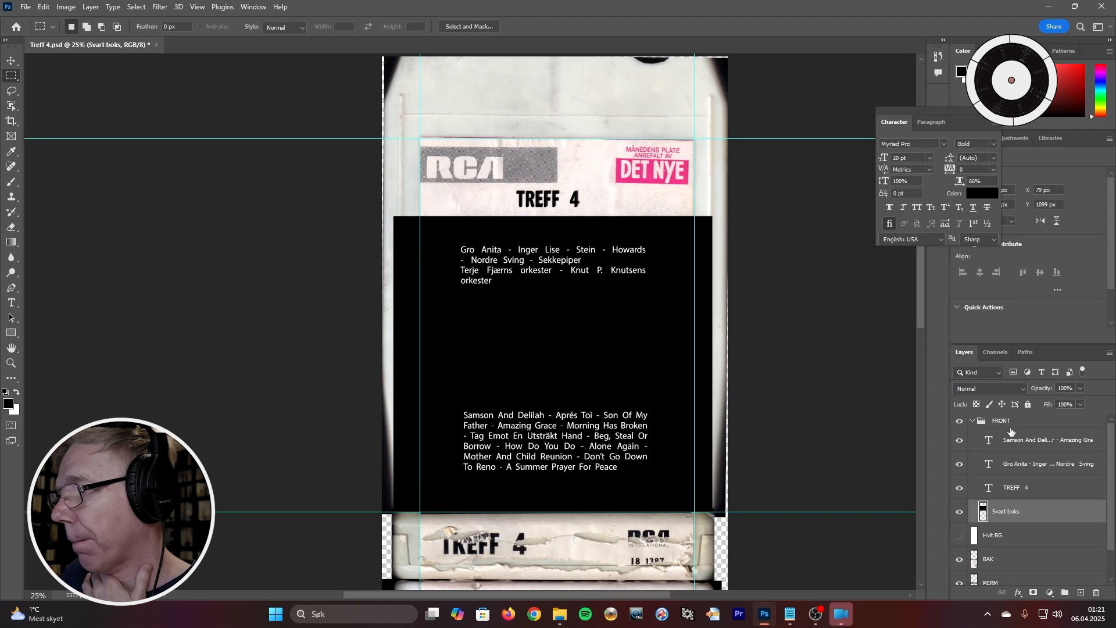
{"action": "left_click", "coordinate": [1027, 419]}
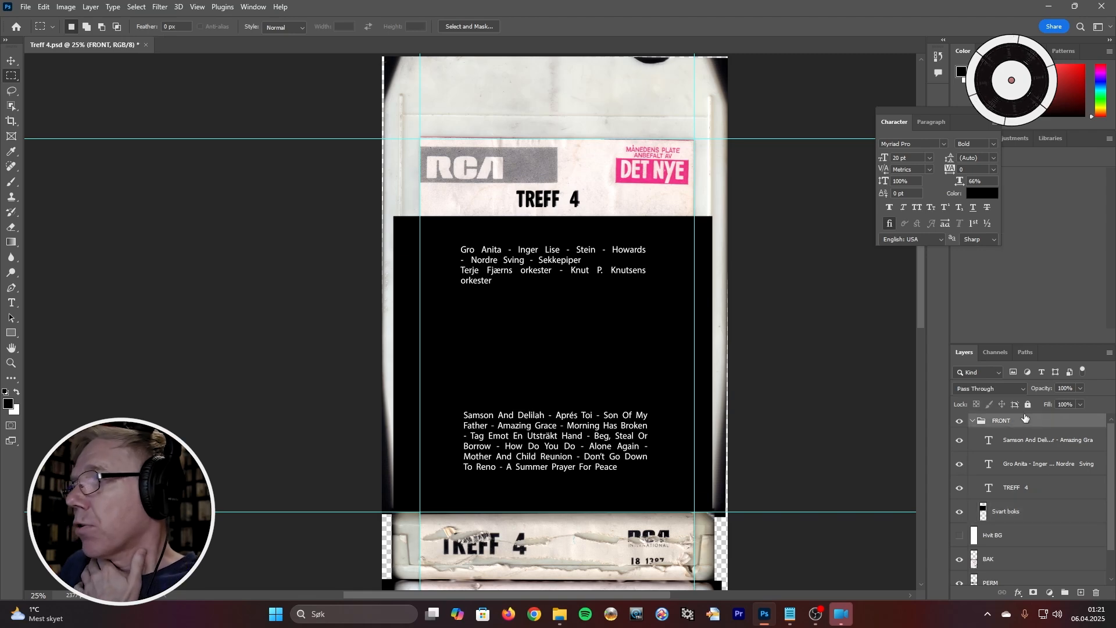
{"action": "left_click", "coordinate": [959, 421]}
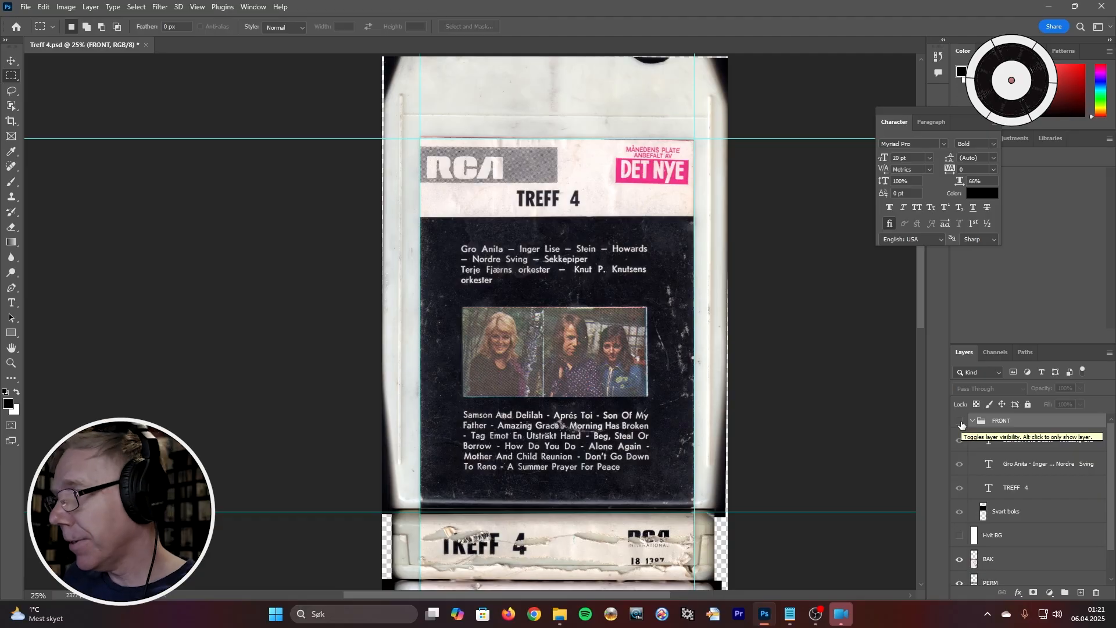
{"action": "left_click", "coordinate": [960, 423]}
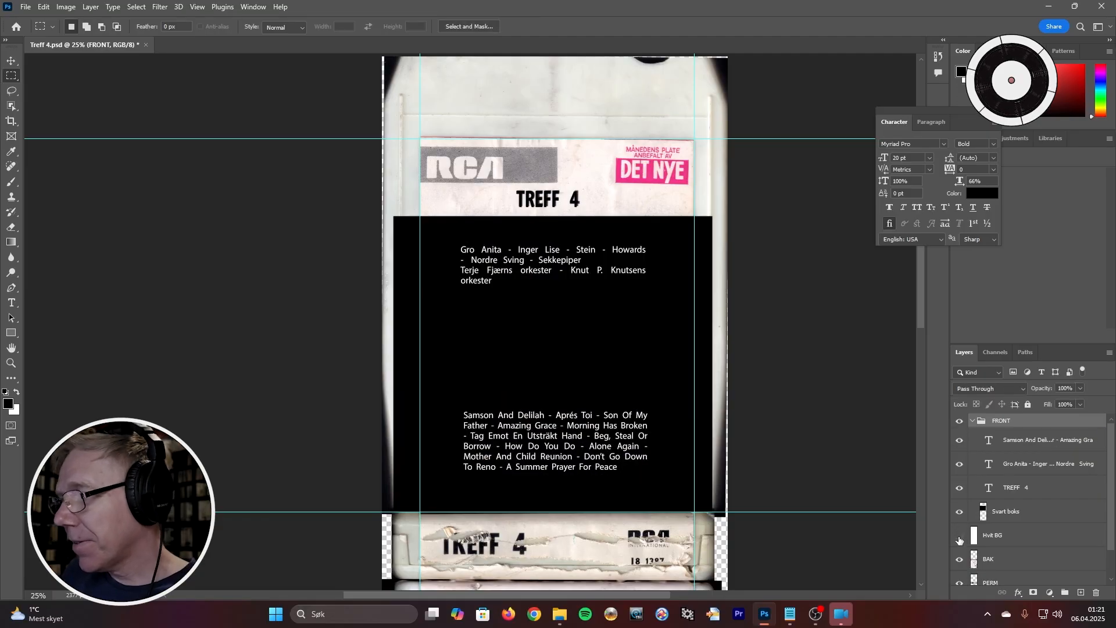
{"action": "left_click", "coordinate": [960, 540]}
{"action": "left_click", "coordinate": [960, 423]}
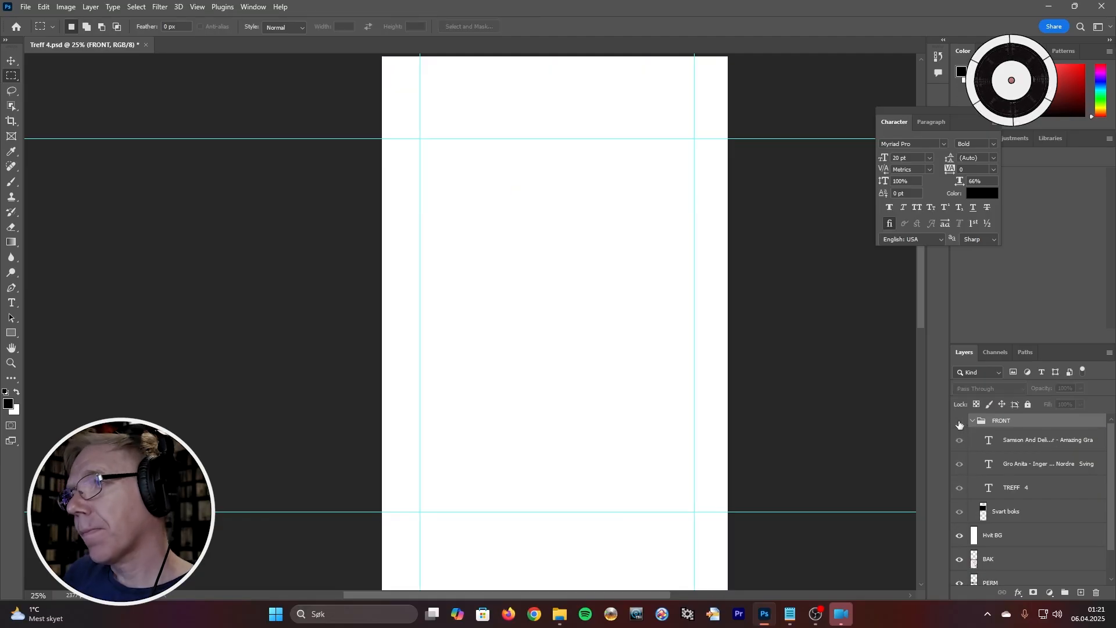
{"action": "left_click", "coordinate": [959, 423]}
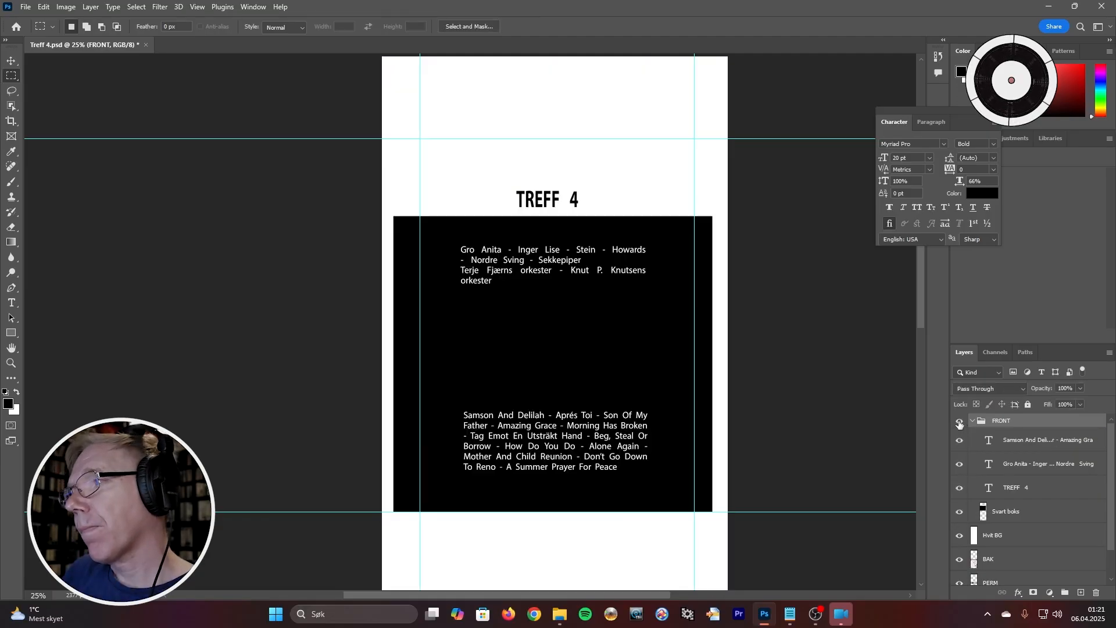
{"action": "left_click", "coordinate": [960, 536]}
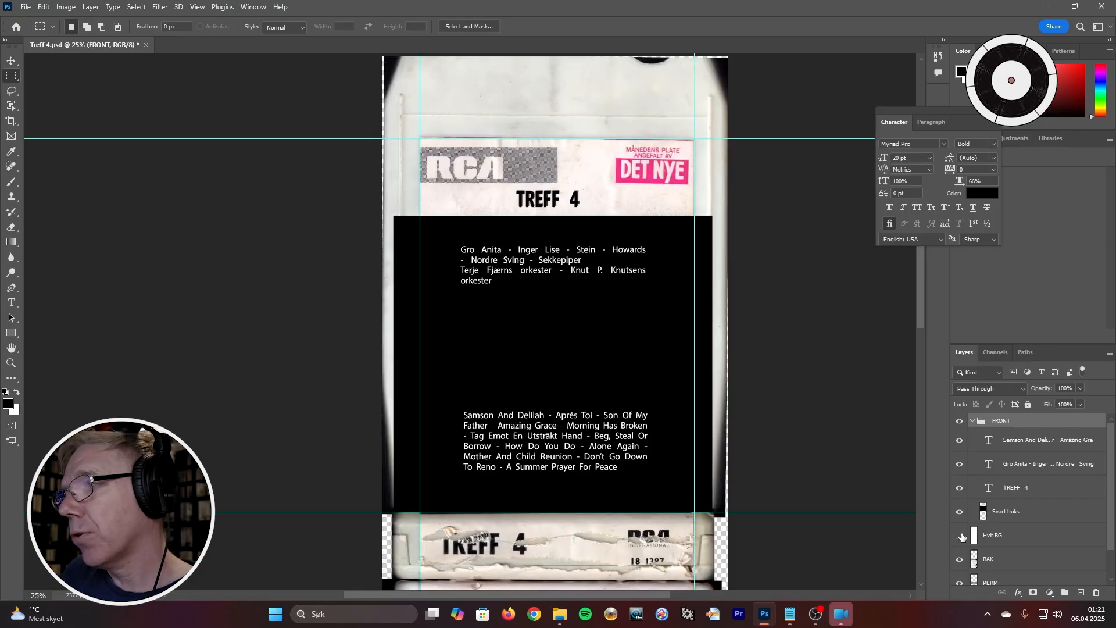
Toggle the Svart boks layer against the scanned front and leave it hidden
{"action": "left_click", "coordinate": [959, 512]}
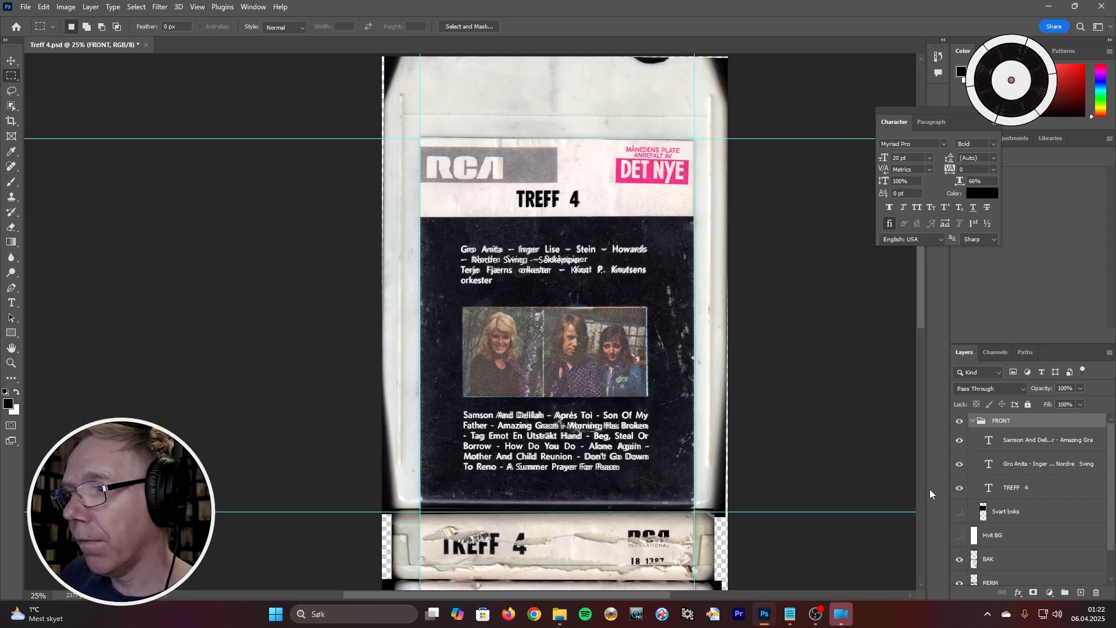
{"action": "left_click", "coordinate": [959, 512]}
{"action": "left_click", "coordinate": [960, 511]}
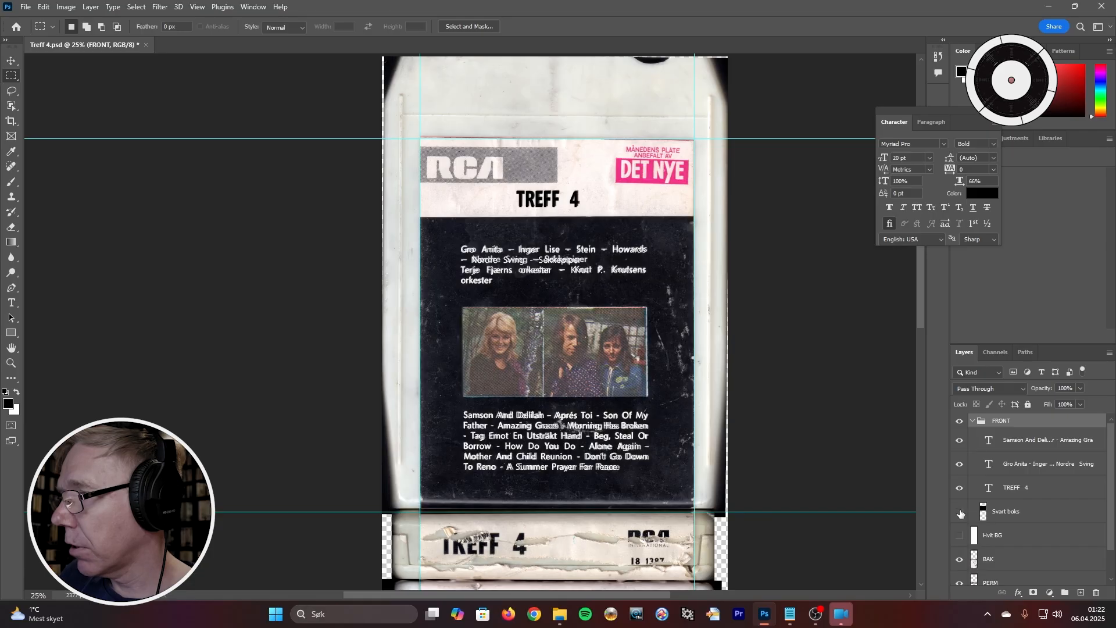
{"action": "left_click", "coordinate": [960, 511]}
{"action": "left_click", "coordinate": [959, 512]}
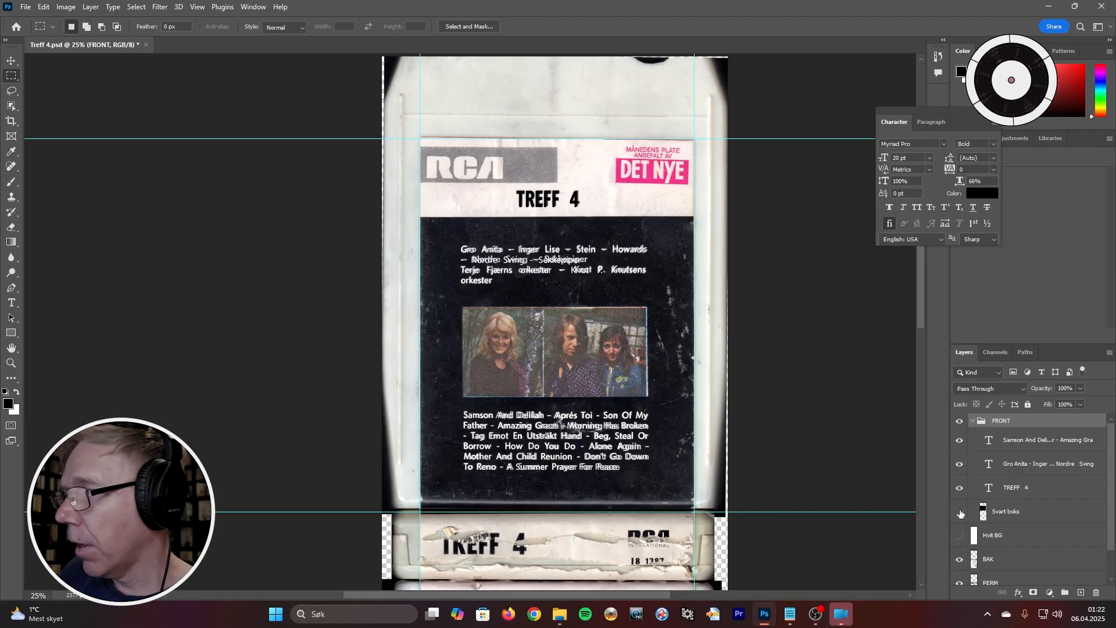
Select a rectangle around the scanned band photo, show the Svart boks layer again and delete that area from it
{"action": "left_click", "coordinate": [1061, 511]}
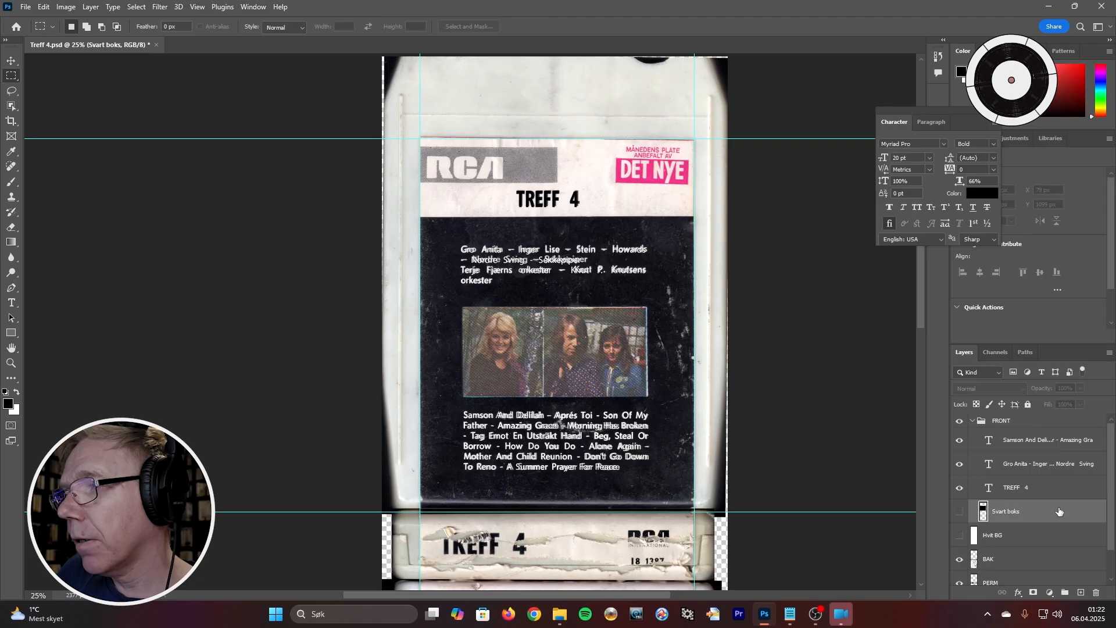
{"action": "left_click", "coordinate": [471, 314], "text": "ctrl"}
{"action": "left_click", "coordinate": [471, 328], "text": "ctrl"}
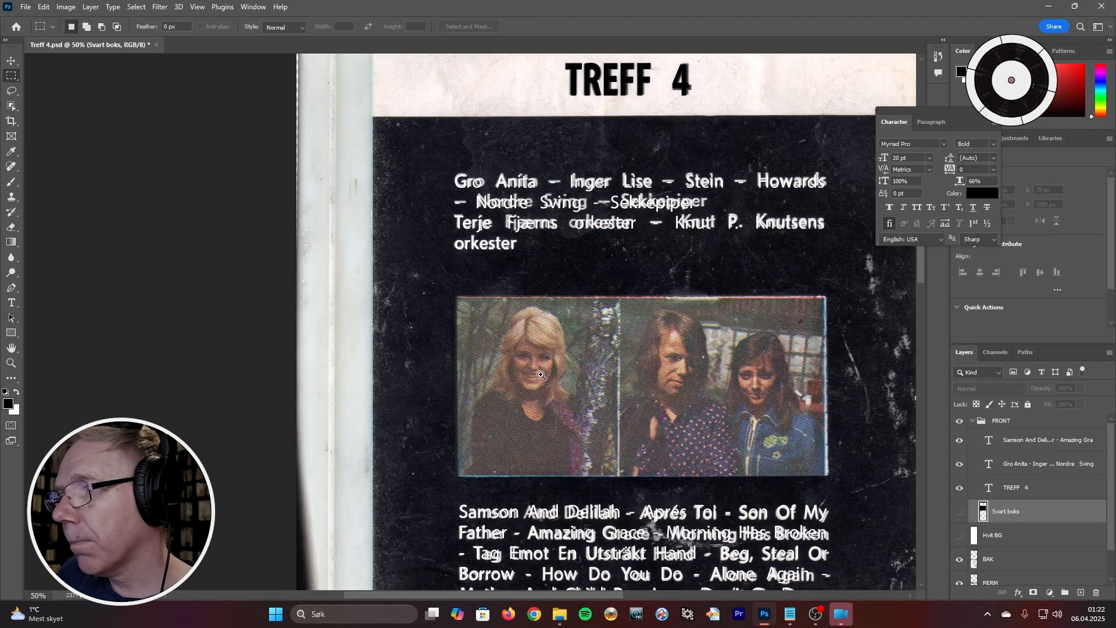
{"action": "scroll", "coordinate": [546, 377], "scroll_direction": "down", "scroll_amount": 1}
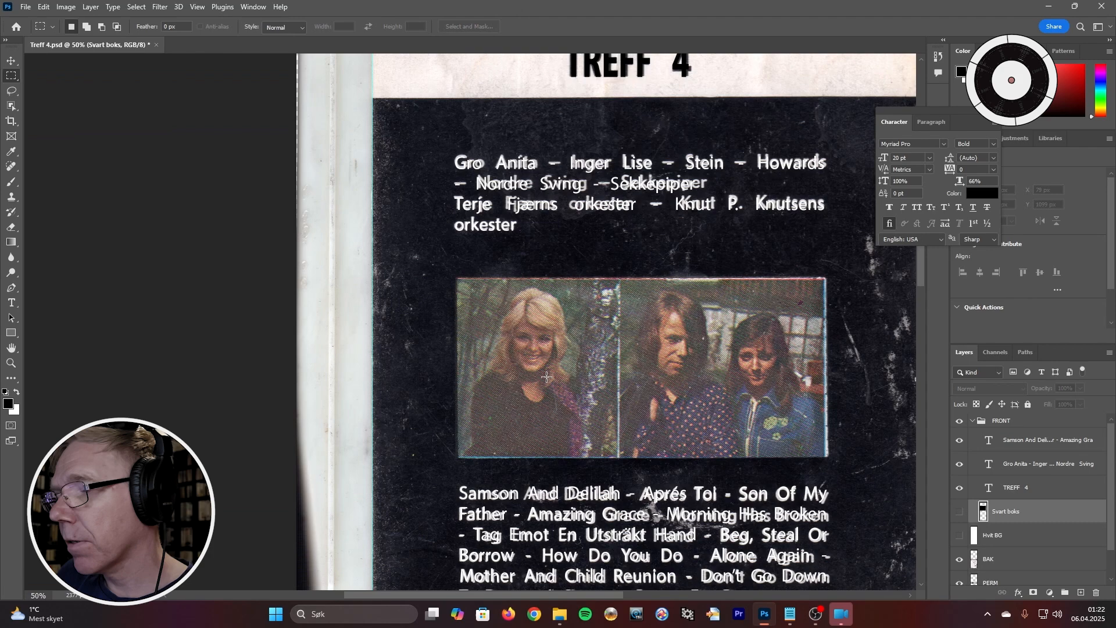
{"action": "left_click", "coordinate": [463, 284], "text": "ctrl"}
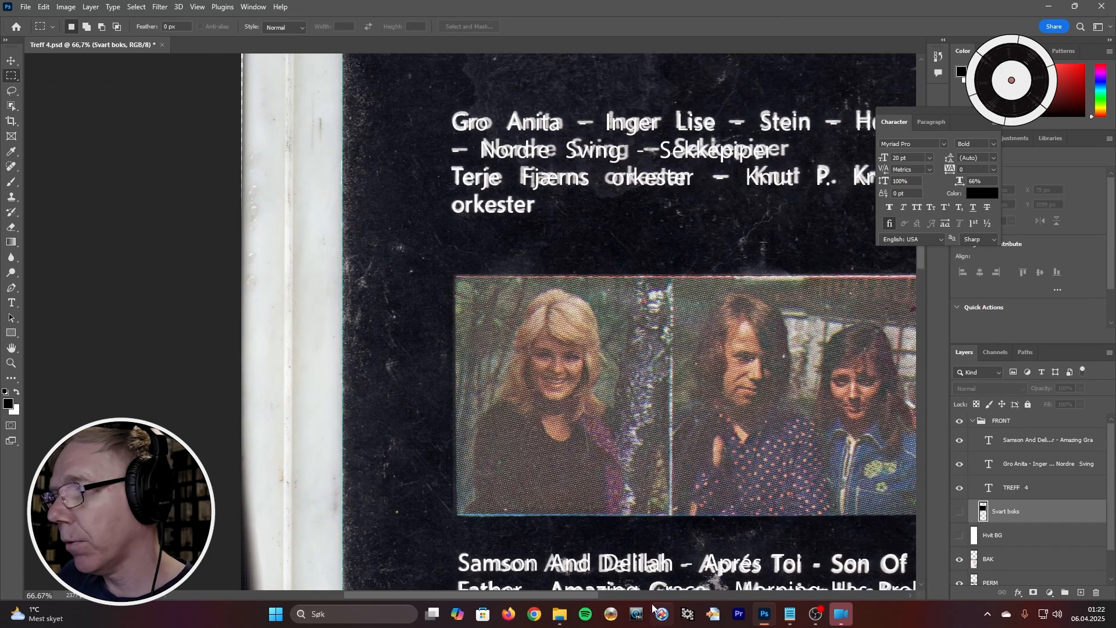
{"action": "left_click_drag", "start_coordinate": [566, 594], "coordinate": [624, 595]}
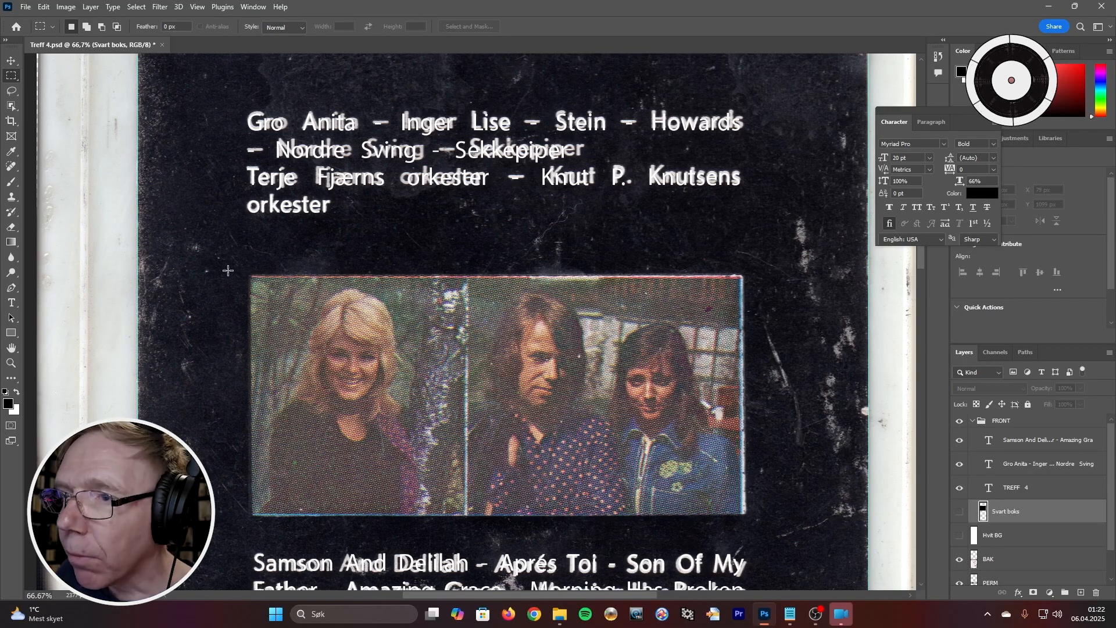
{"action": "right_click", "coordinate": [13, 79]}
{"action": "left_click", "coordinate": [13, 79]}
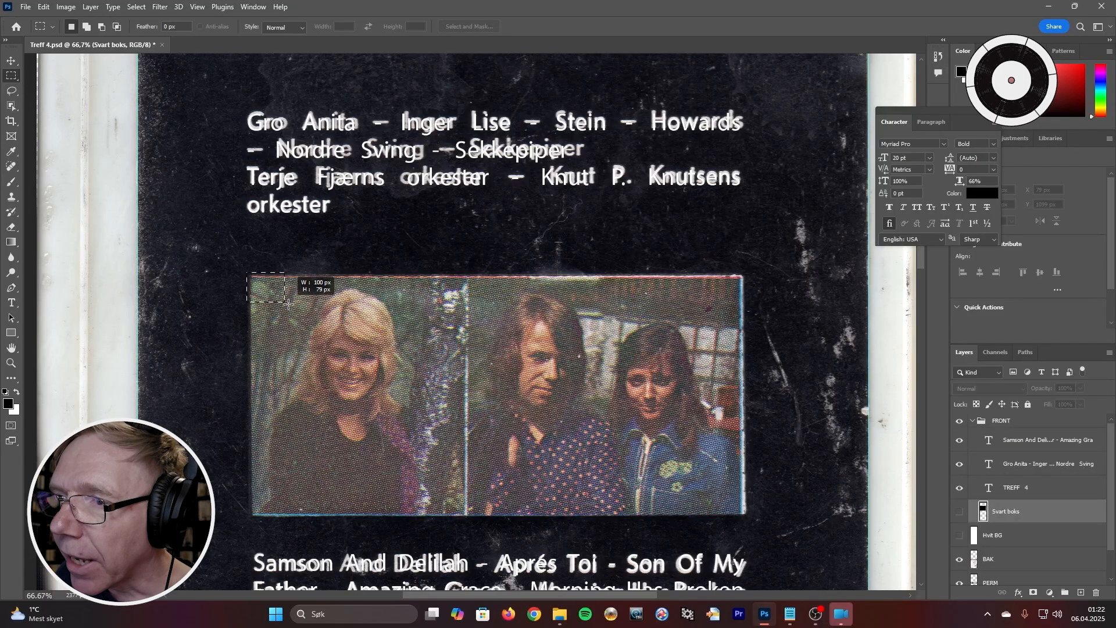
{"action": "left_click_drag", "start_coordinate": [289, 304], "coordinate": [385, 370]}
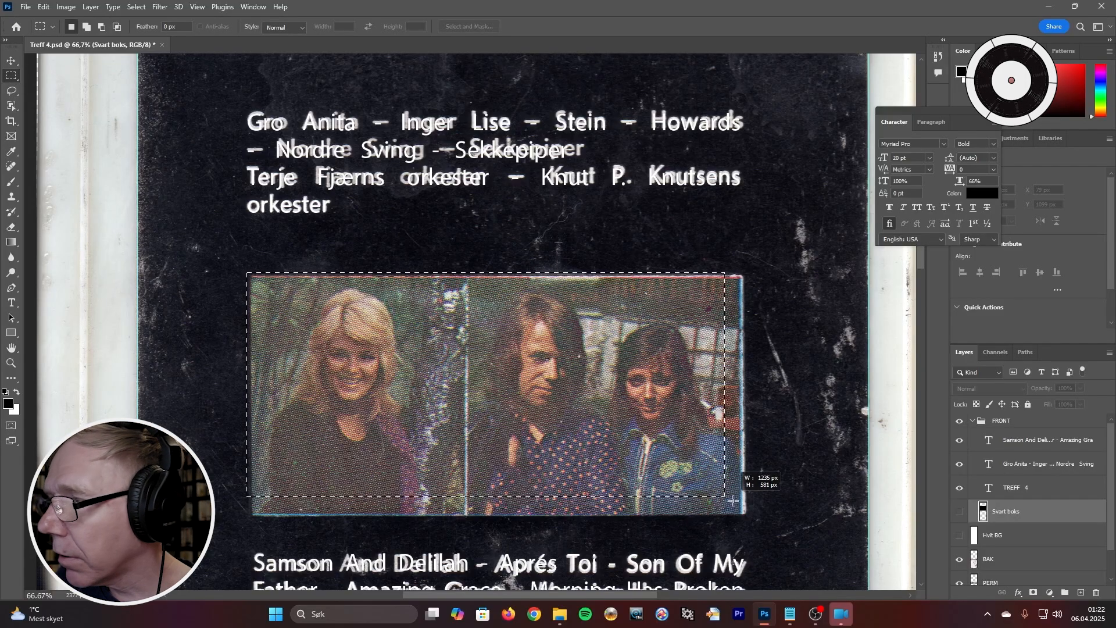
{"action": "left_click_drag", "start_coordinate": [734, 500], "coordinate": [744, 515]}
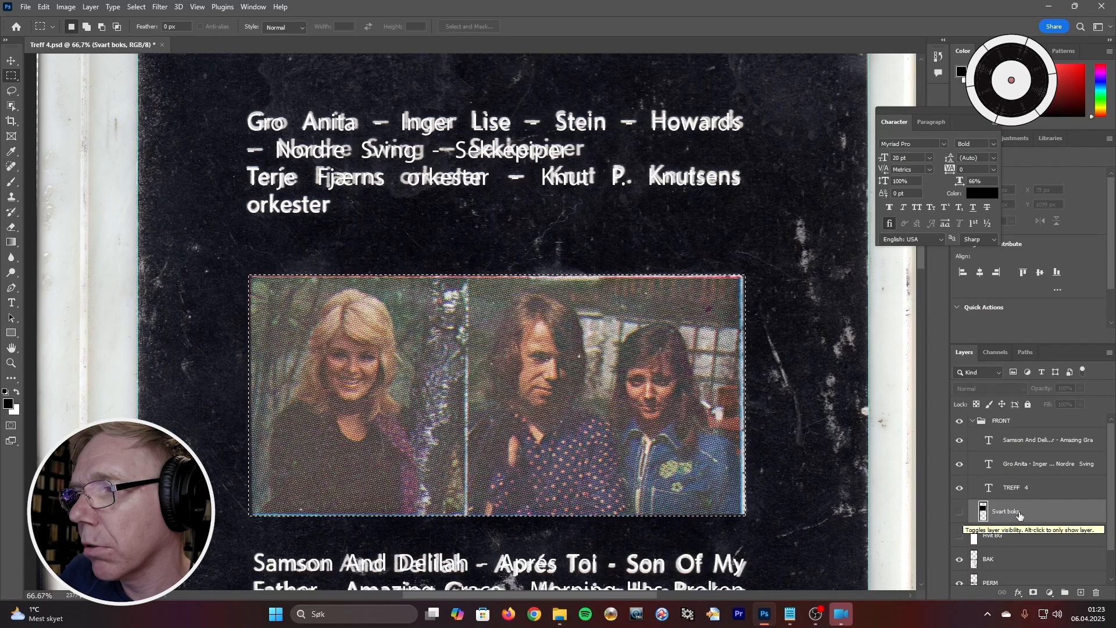
{"action": "left_click", "coordinate": [957, 512]}
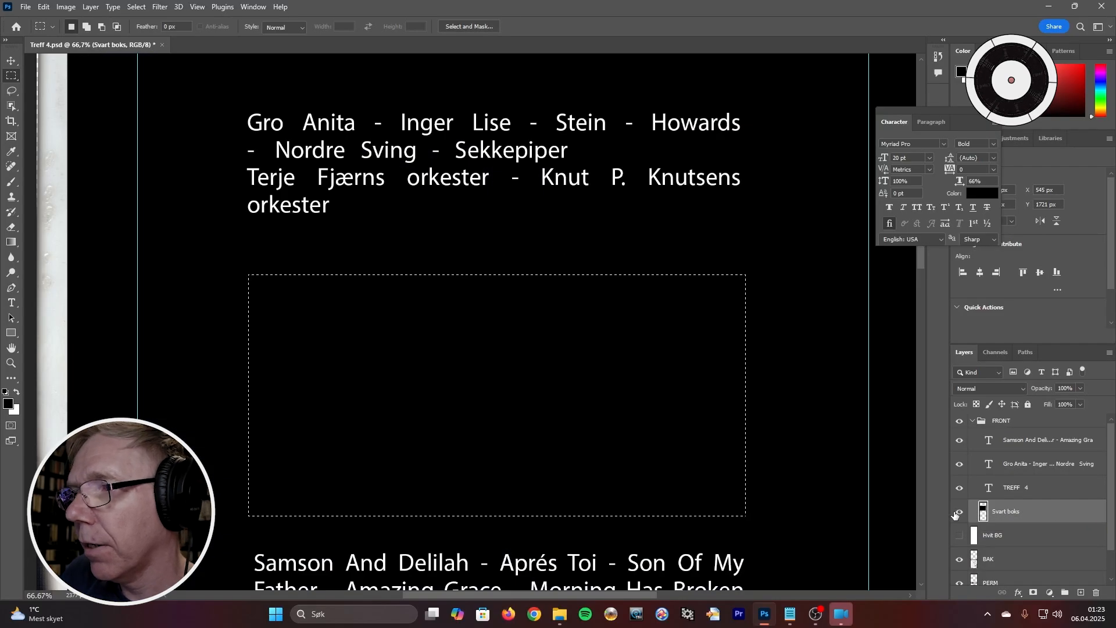
{"action": "left_click", "coordinate": [958, 512]}
{"action": "left_click", "coordinate": [958, 513]}
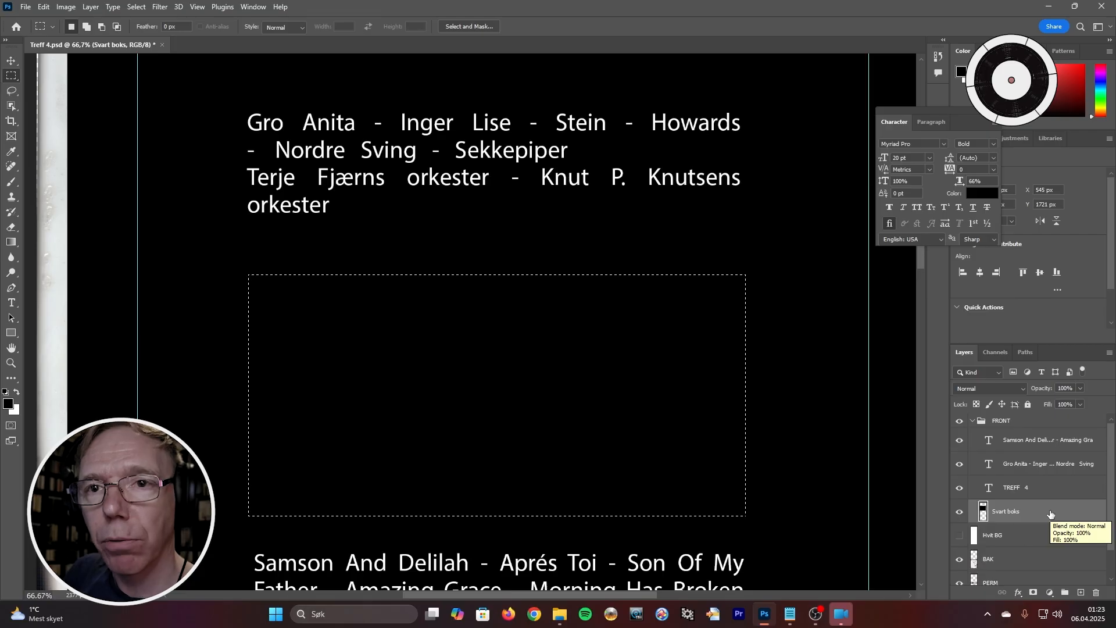
{"action": "key", "text": "Delete"}
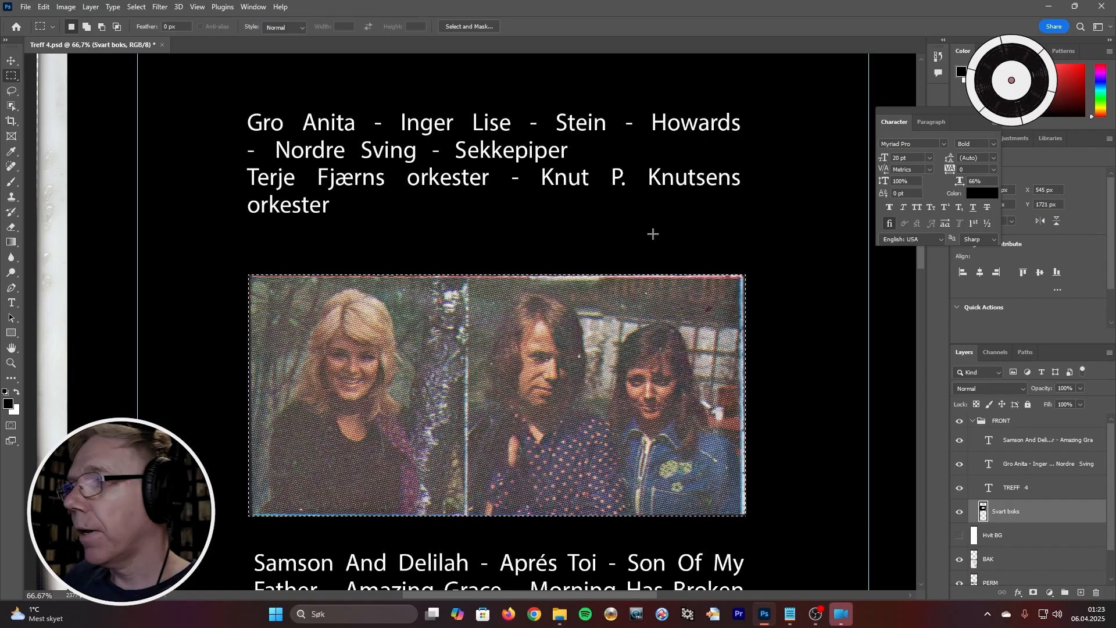
Clear the selection around the photo and check the cut-out window against the scan by toggling the Svart boks layer
{"action": "left_click", "coordinate": [785, 253]}
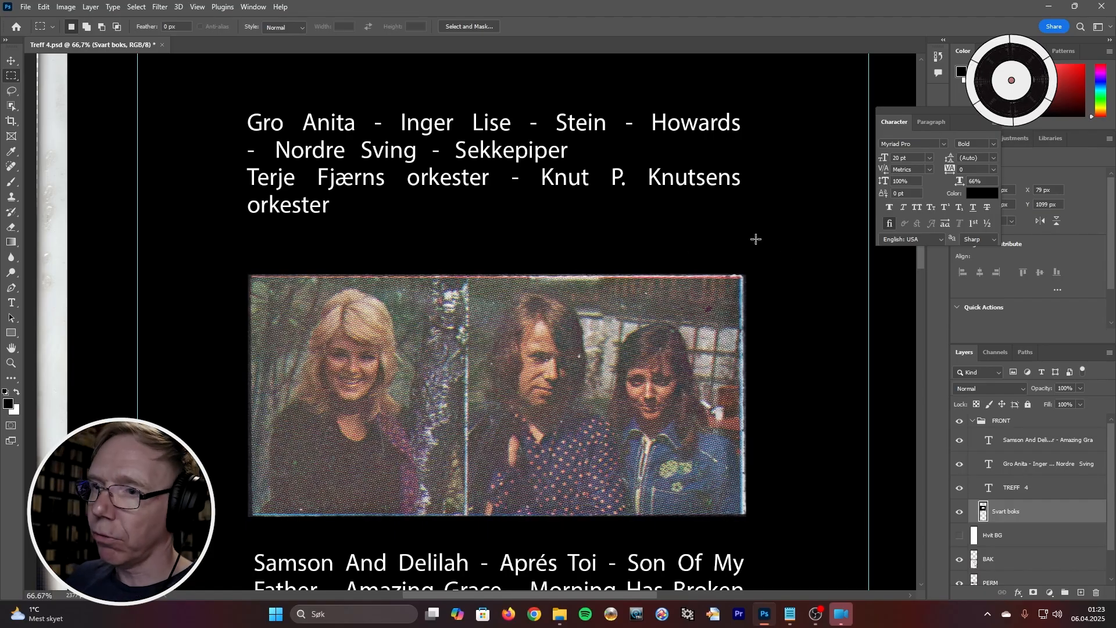
{"action": "left_click", "coordinate": [639, 345], "text": "alt"}
{"action": "left_click", "coordinate": [638, 399], "text": "alt"}
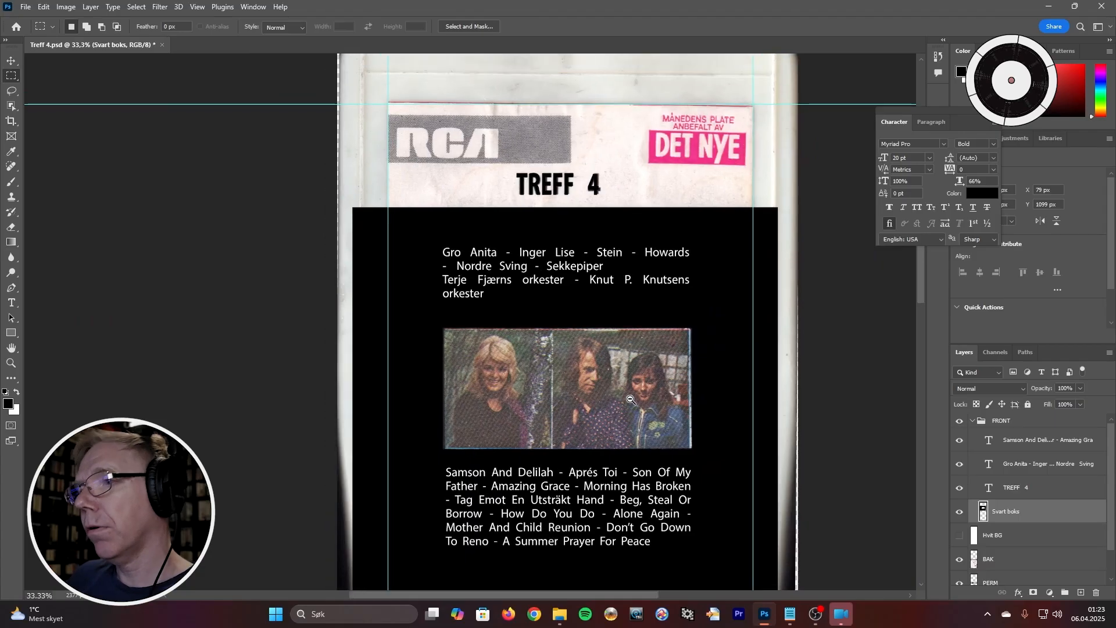
{"action": "left_click", "coordinate": [630, 400], "text": "alt"}
{"action": "scroll", "coordinate": [621, 412], "scroll_direction": "down", "scroll_amount": 2}
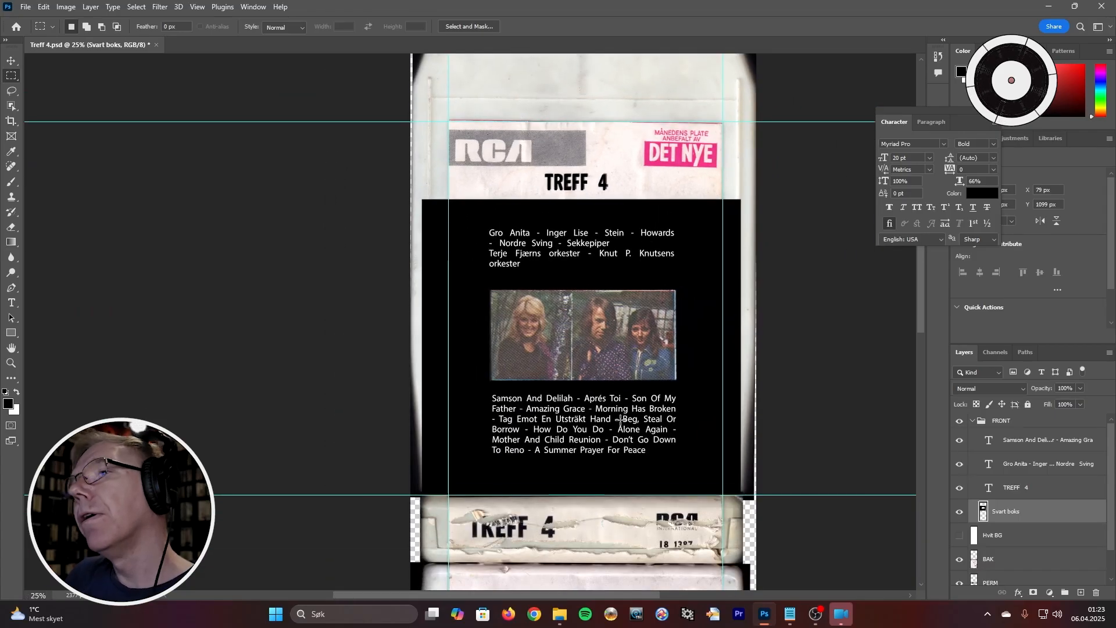
{"action": "left_click", "coordinate": [958, 511]}
{"action": "left_click", "coordinate": [958, 512]}
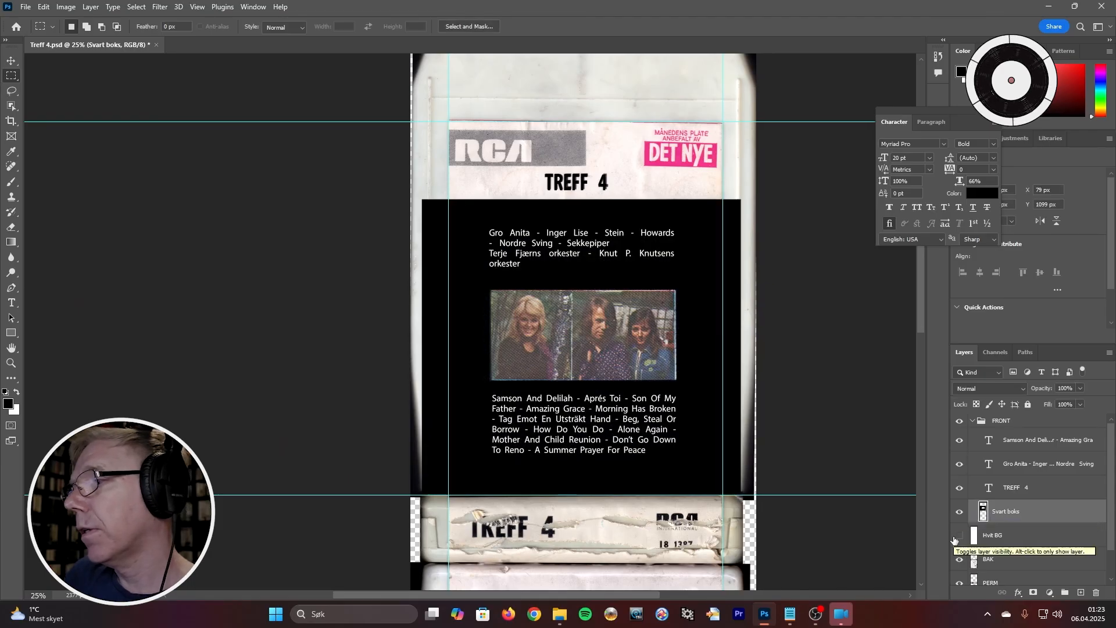
Compare the label on white with the scan by toggling the Hvit BG layer, leaving it hidden
{"action": "left_click", "coordinate": [957, 537]}
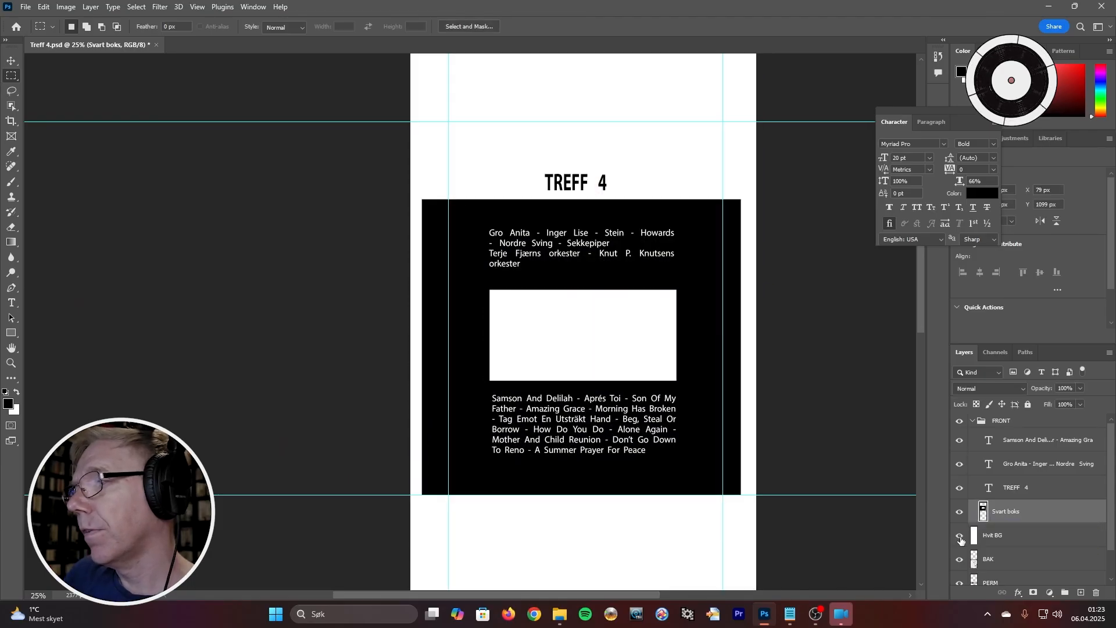
{"action": "left_click", "coordinate": [960, 537]}
{"action": "left_click", "coordinate": [960, 537]}
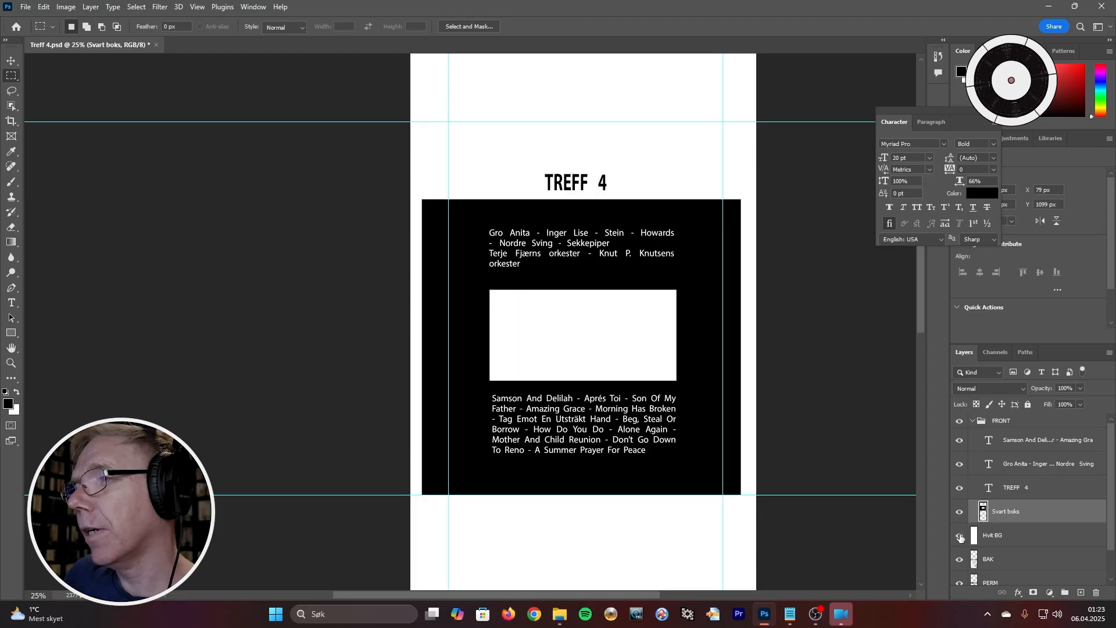
{"action": "left_click", "coordinate": [960, 537]}
{"action": "left_click", "coordinate": [960, 537]}
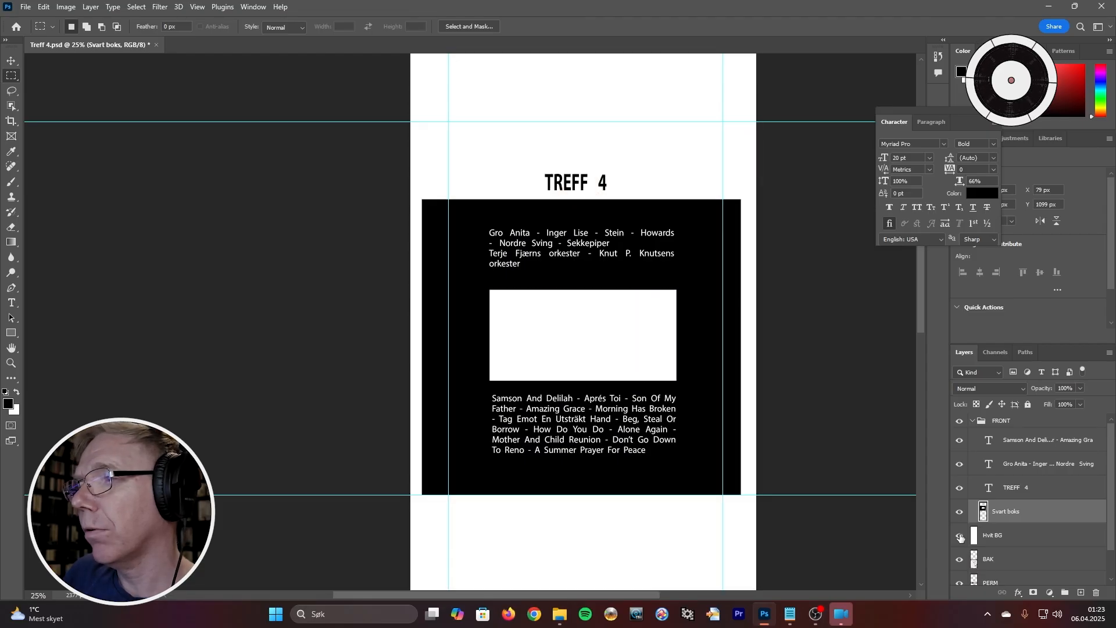
{"action": "left_click", "coordinate": [960, 537]}
{"action": "left_click", "coordinate": [960, 537]}
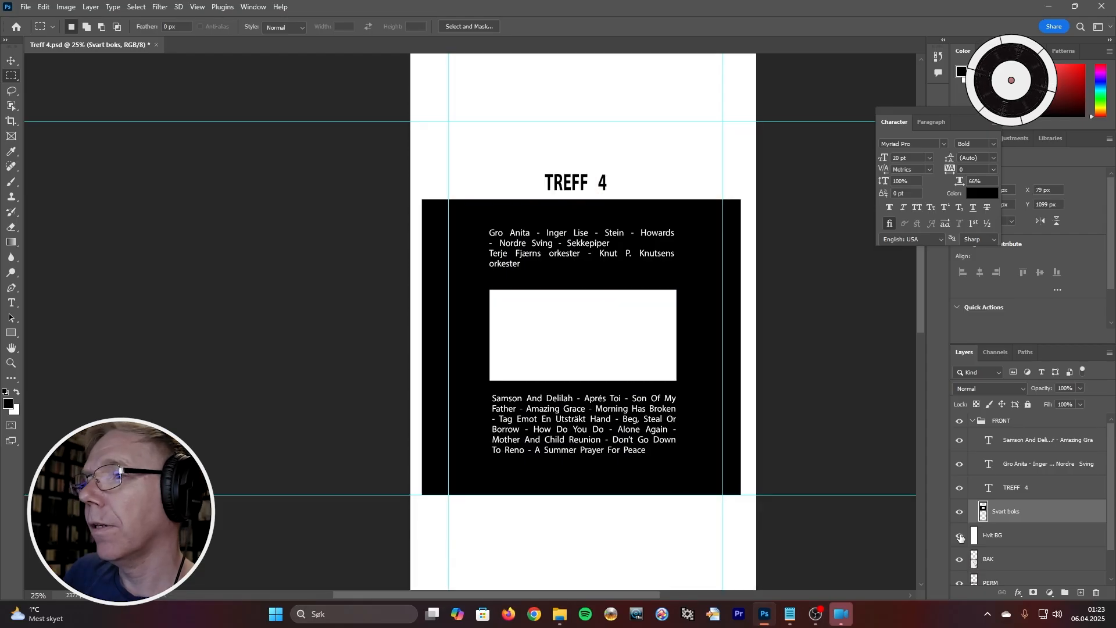
{"action": "left_click", "coordinate": [960, 537]}
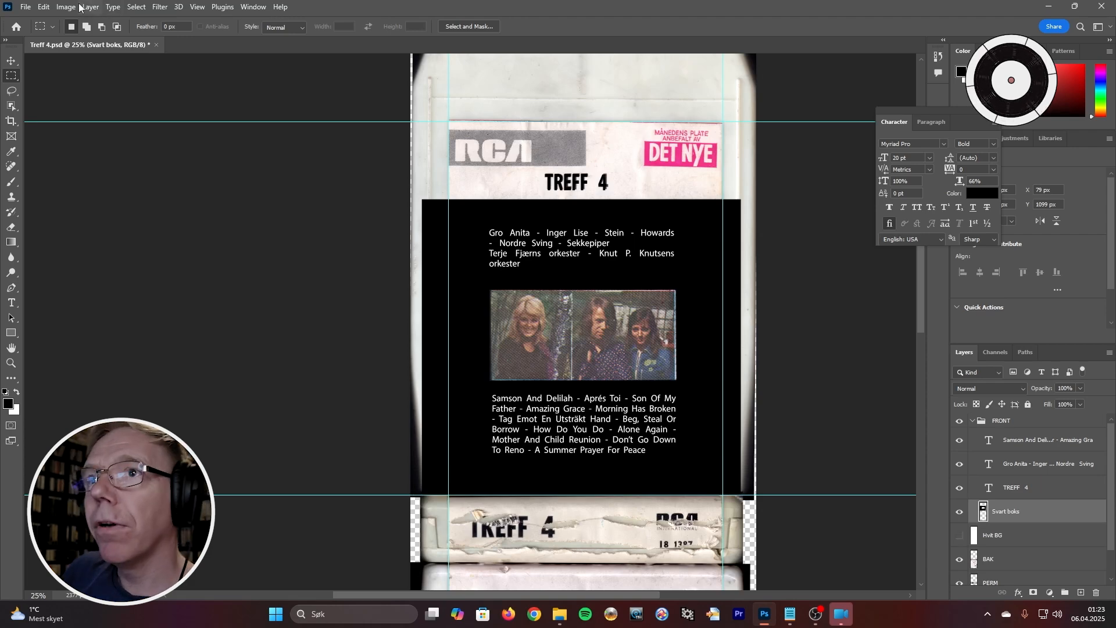
Undo the recent visibility changes of the Hvit BG and Svart boks layers one by one
{"action": "left_click", "coordinate": [44, 8]}
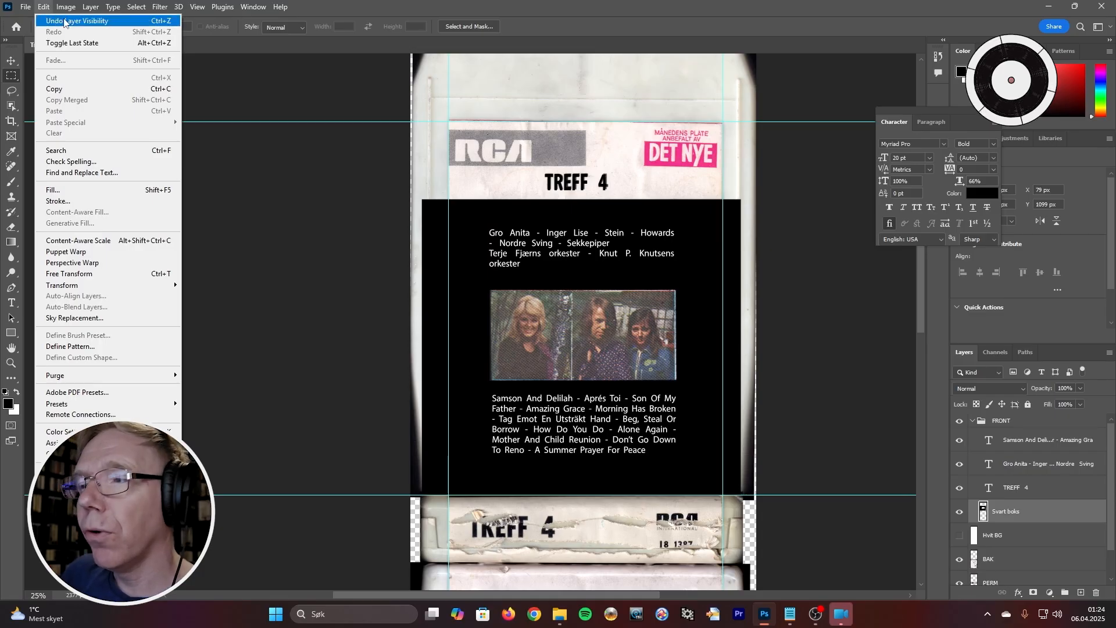
{"action": "left_click", "coordinate": [64, 22]}
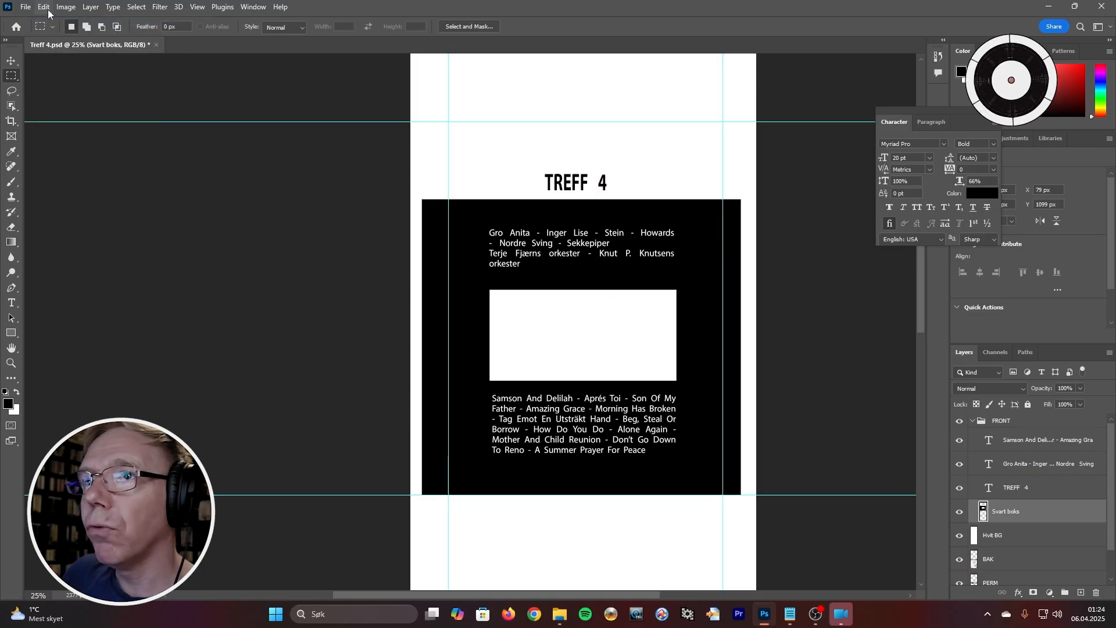
{"action": "left_click", "coordinate": [44, 7]}
{"action": "left_click", "coordinate": [48, 21]}
{"action": "left_click", "coordinate": [44, 7]}
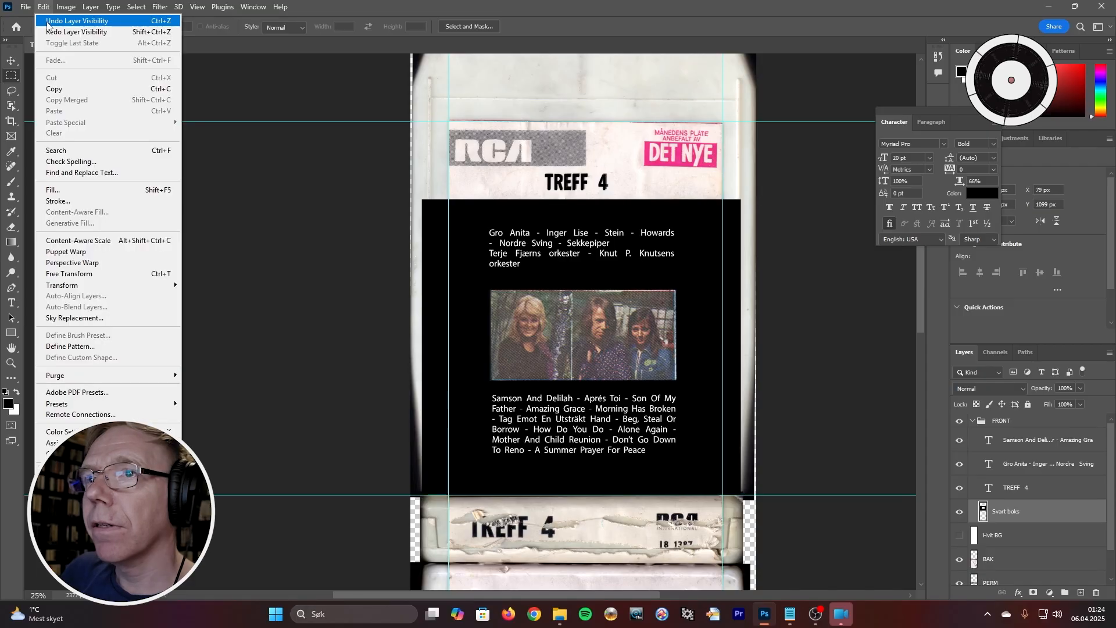
{"action": "left_click", "coordinate": [50, 21]}
{"action": "left_click", "coordinate": [42, 7]}
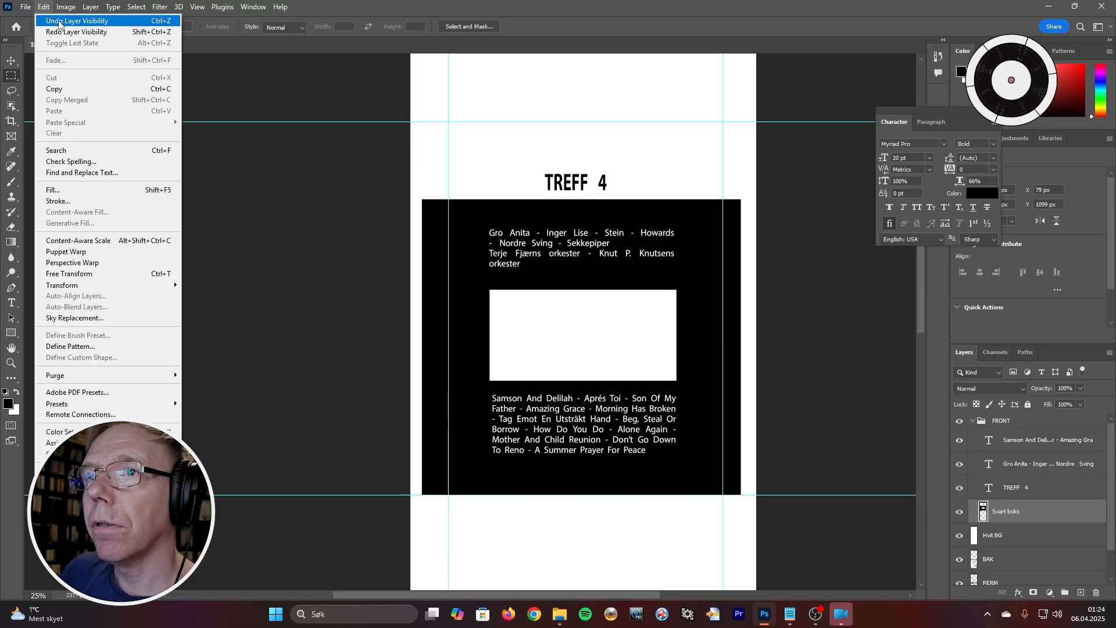
{"action": "left_click", "coordinate": [50, 22]}
{"action": "left_click", "coordinate": [44, 7]}
{"action": "left_click", "coordinate": [48, 21]}
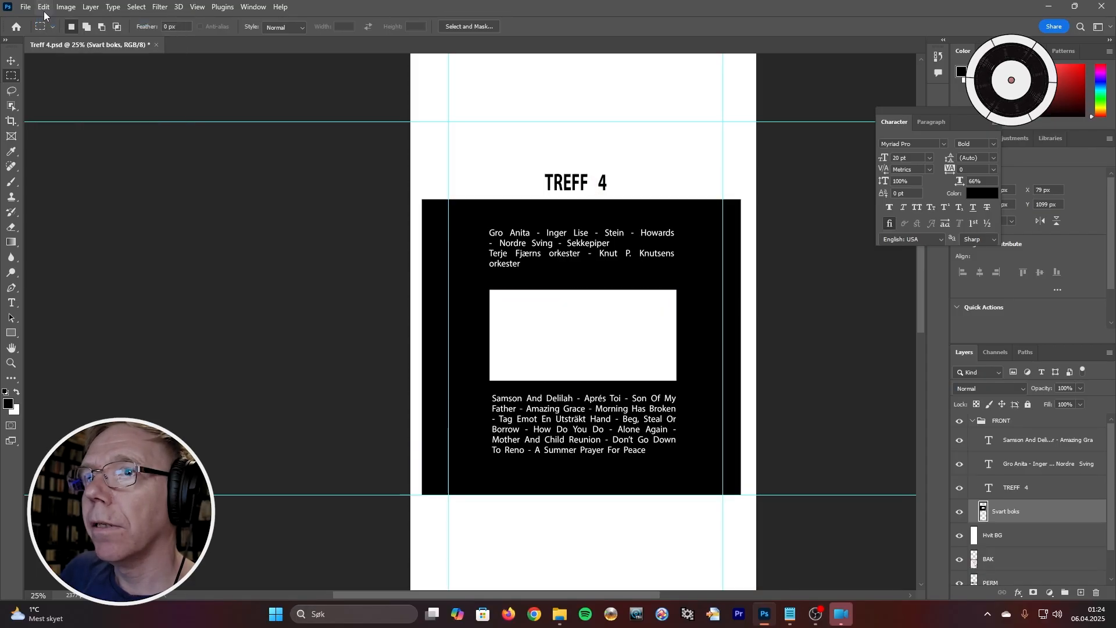
{"action": "left_click", "coordinate": [44, 7]}
{"action": "left_click", "coordinate": [47, 22]}
{"action": "left_click", "coordinate": [44, 7]}
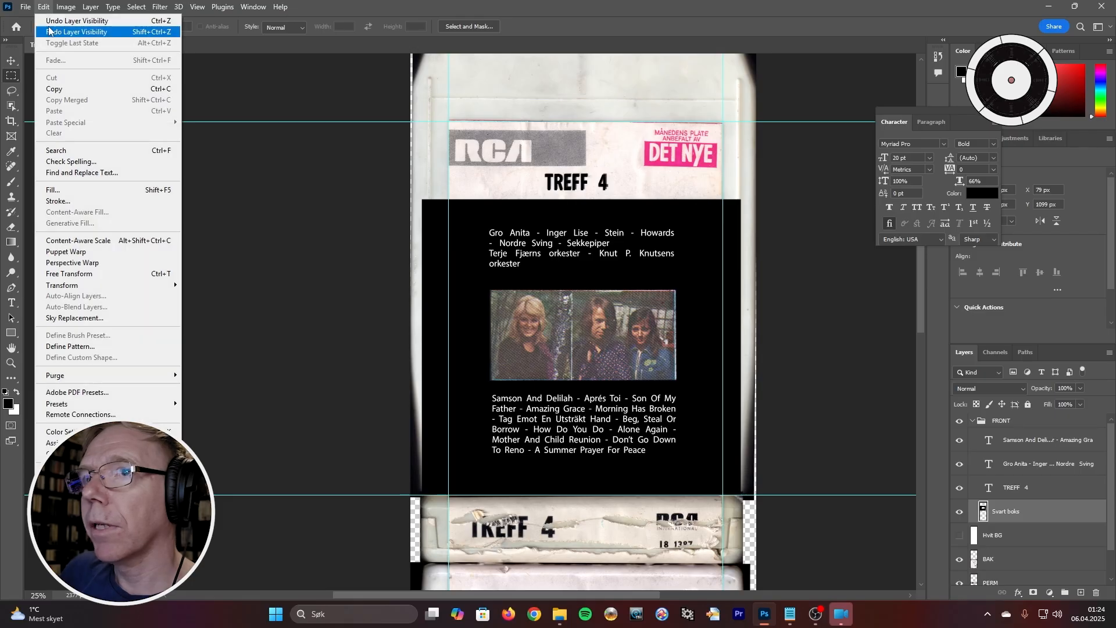
{"action": "left_click", "coordinate": [48, 22]}
{"action": "left_click", "coordinate": [44, 6]}
{"action": "left_click", "coordinate": [47, 22]}
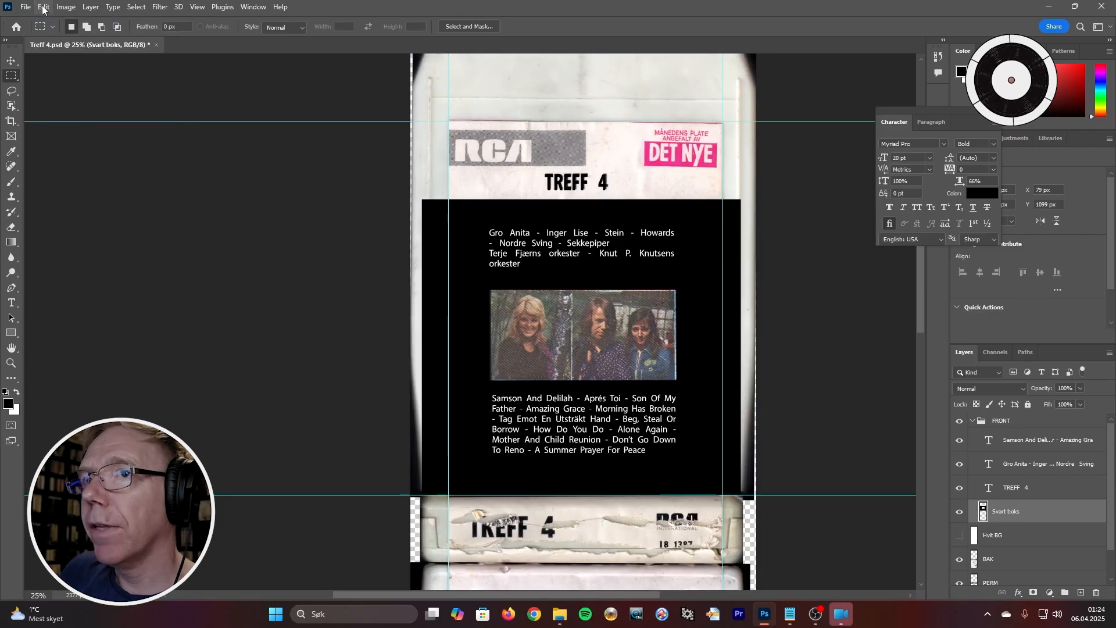
{"action": "left_click", "coordinate": [45, 7]}
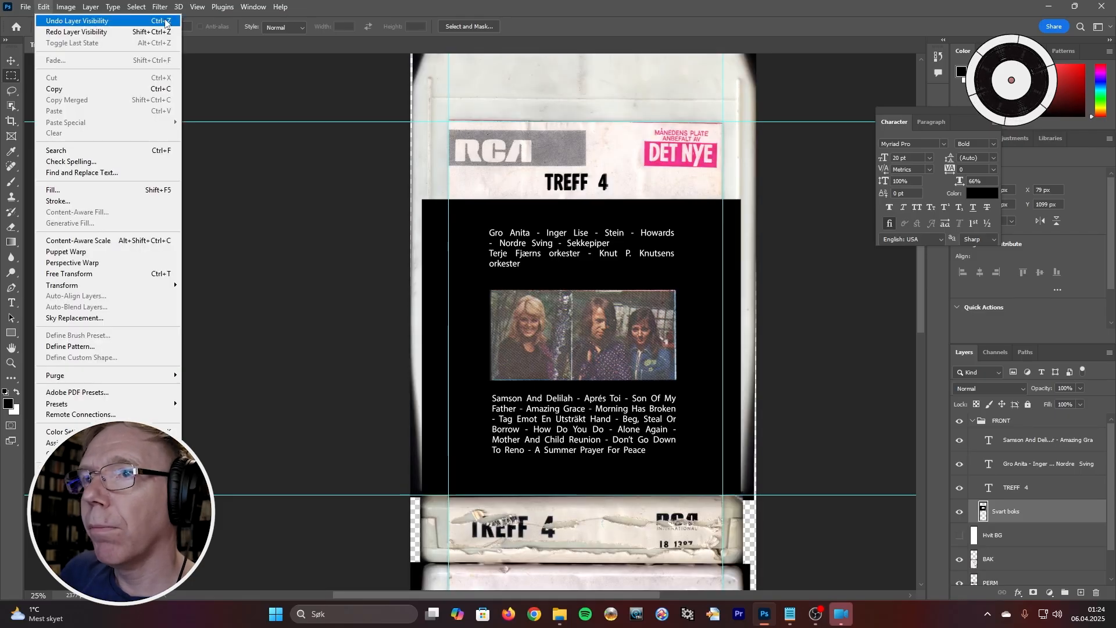
{"action": "mouse_move", "coordinate": [87, 7]}
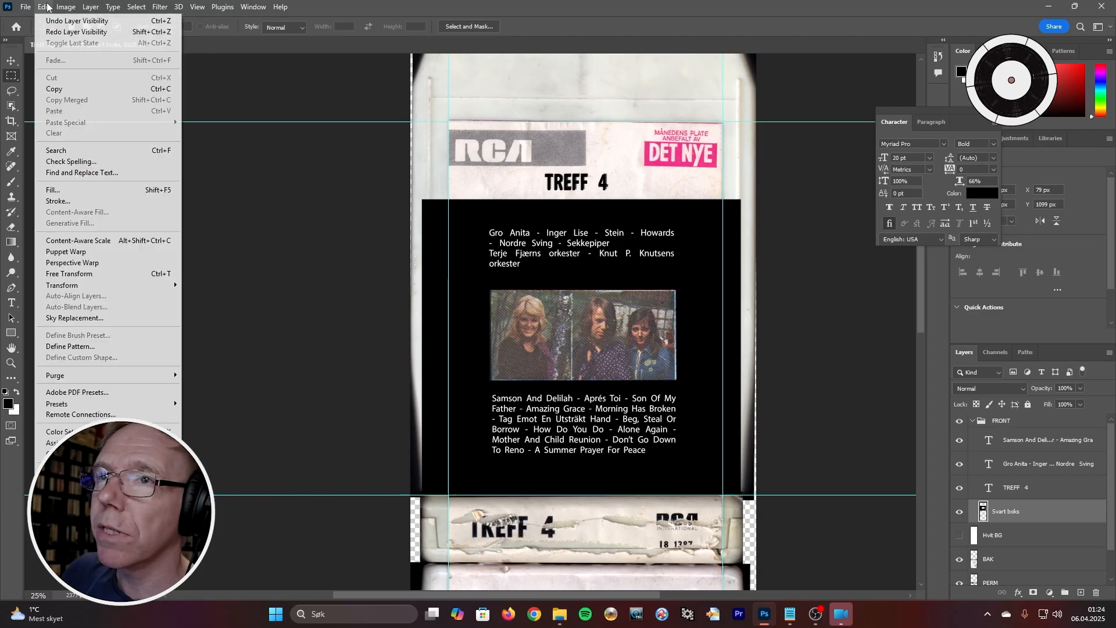
{"action": "left_click", "coordinate": [46, 22]}
{"action": "left_click", "coordinate": [46, 7]}
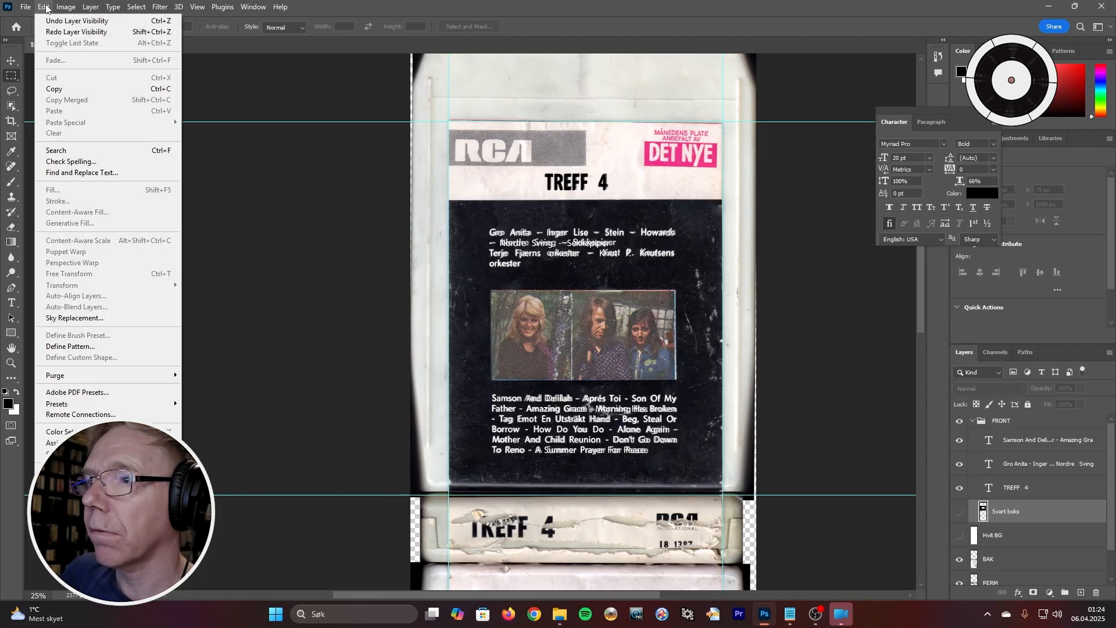
{"action": "left_click", "coordinate": [46, 21]}
Undo the deselection and the clearing of the photo area in the Svart boks layer, and remove the restored selection
{"action": "left_click", "coordinate": [44, 8]}
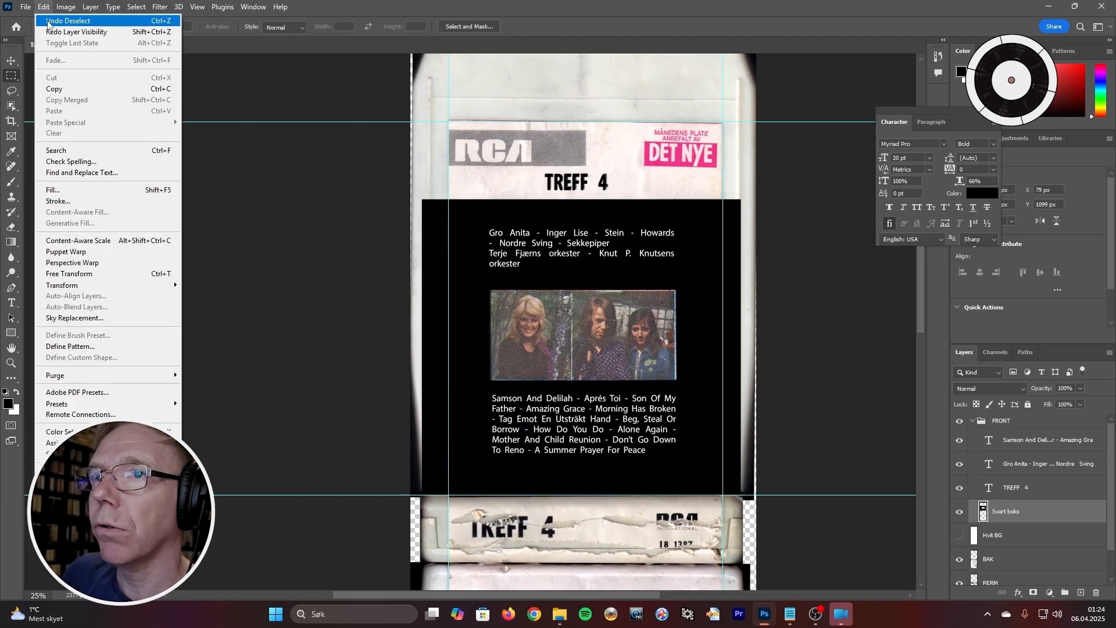
{"action": "left_click", "coordinate": [47, 20]}
{"action": "left_click", "coordinate": [44, 7]}
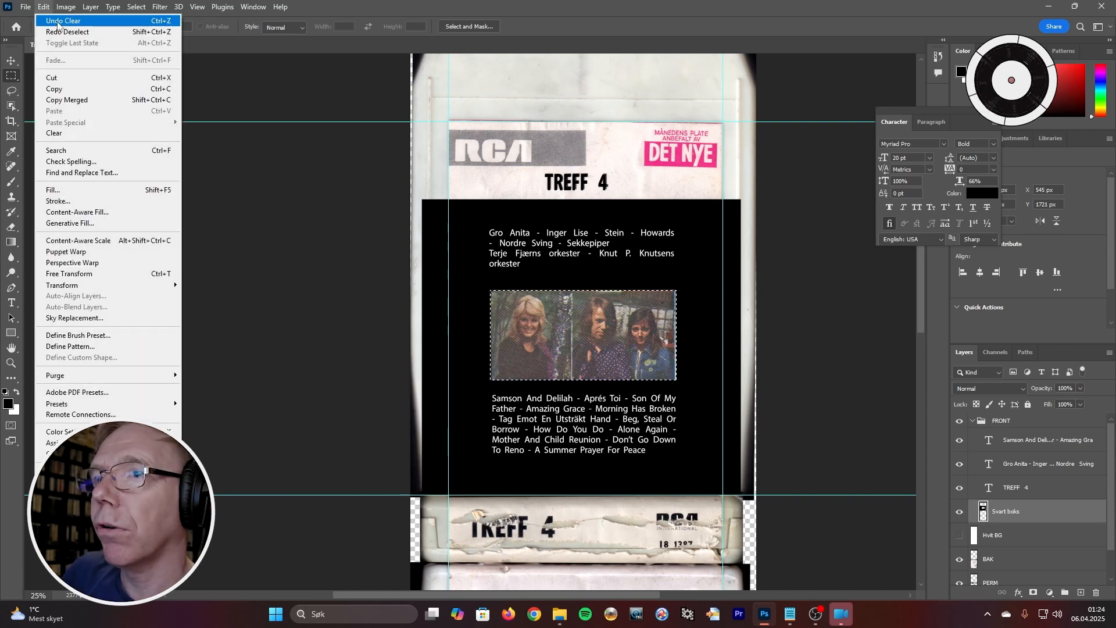
{"action": "left_click", "coordinate": [55, 21]}
{"action": "key", "text": "ctrl+d"}
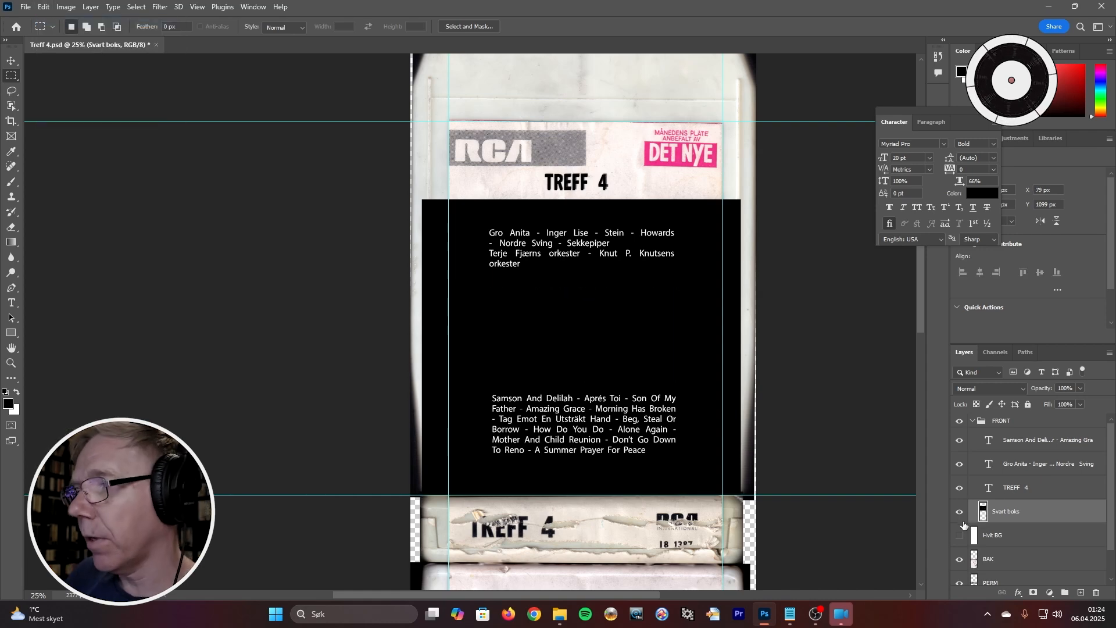
{"action": "left_click", "coordinate": [958, 513]}
{"action": "left_click", "coordinate": [959, 512]}
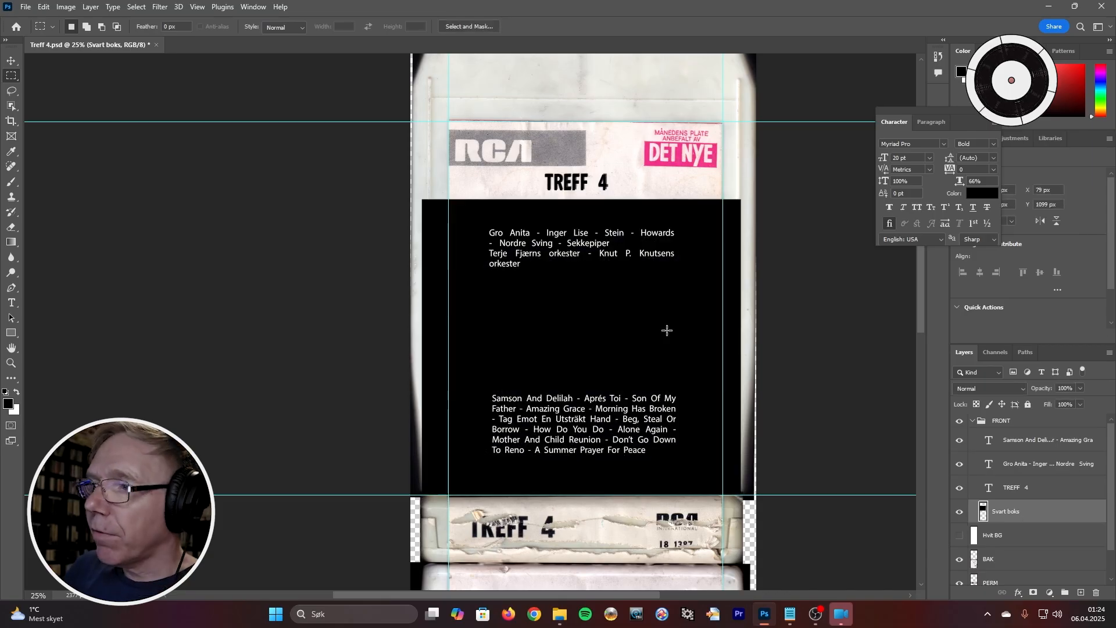
Open the band photo scan Treff 4_3 004.jpg from the Skannede 8-spors folder
{"action": "left_click", "coordinate": [642, 328], "text": "alt"}
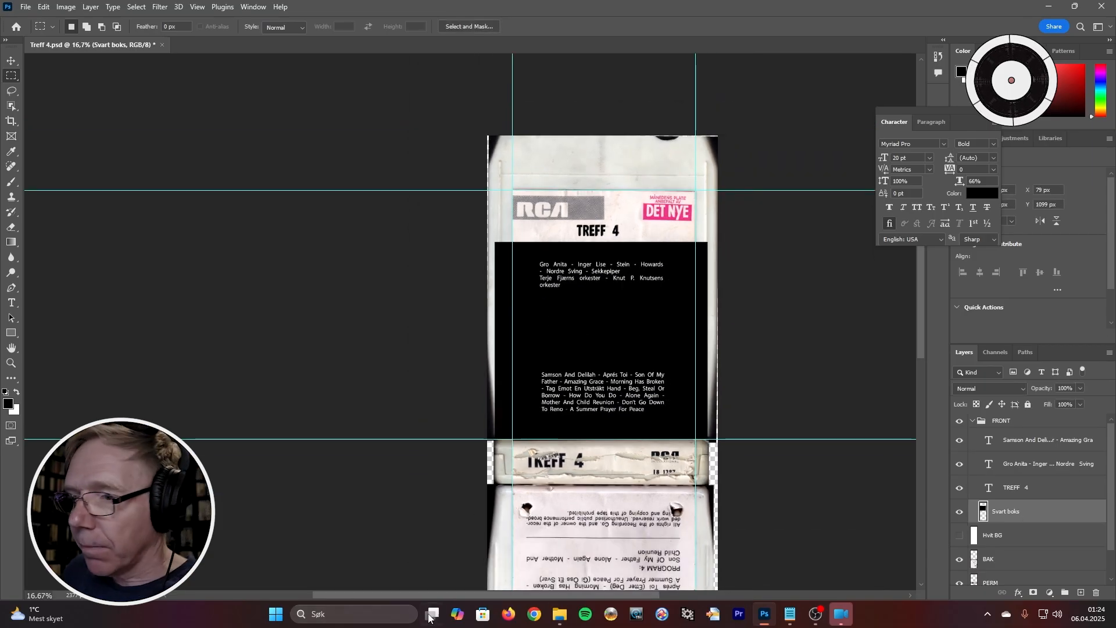
{"action": "left_click_drag", "start_coordinate": [462, 594], "coordinate": [534, 597]}
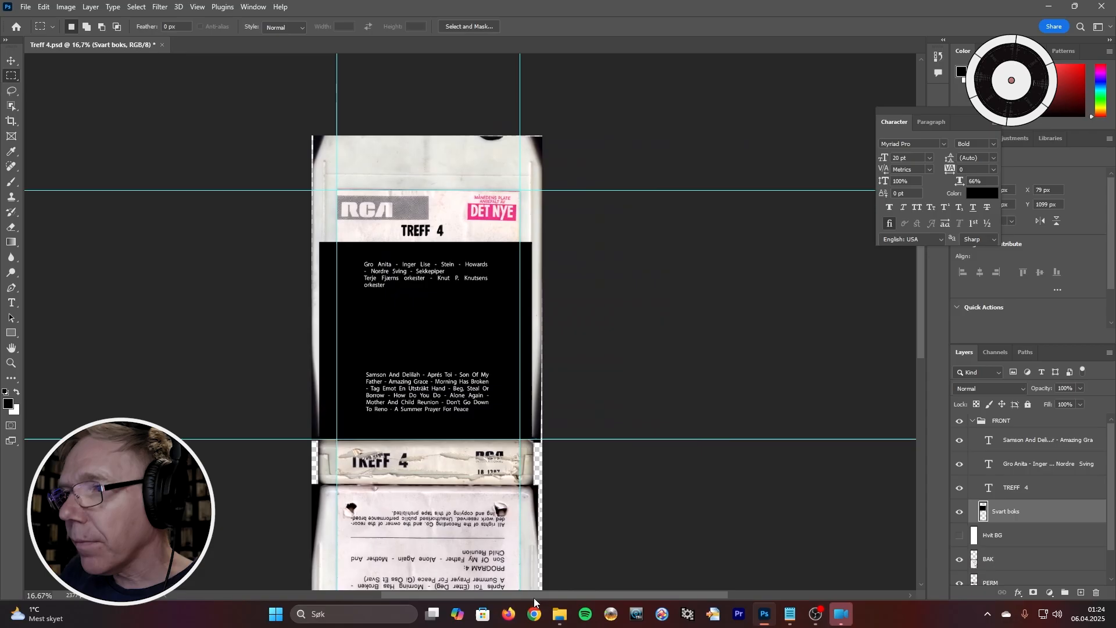
{"action": "left_click", "coordinate": [427, 320], "text": "ctrl"}
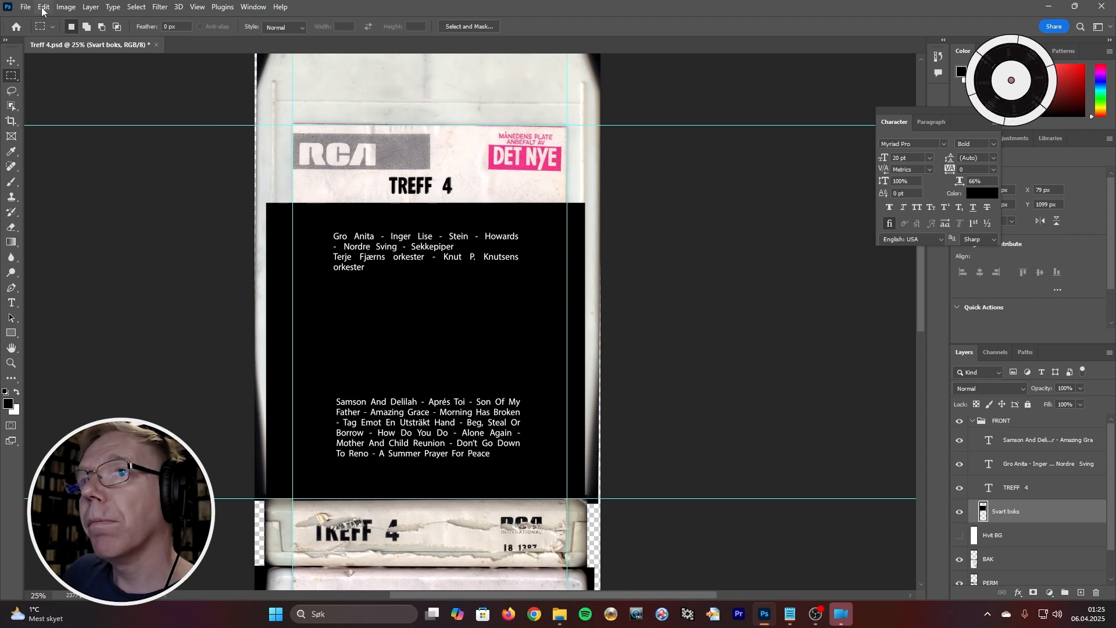
{"action": "left_click", "coordinate": [24, 8]}
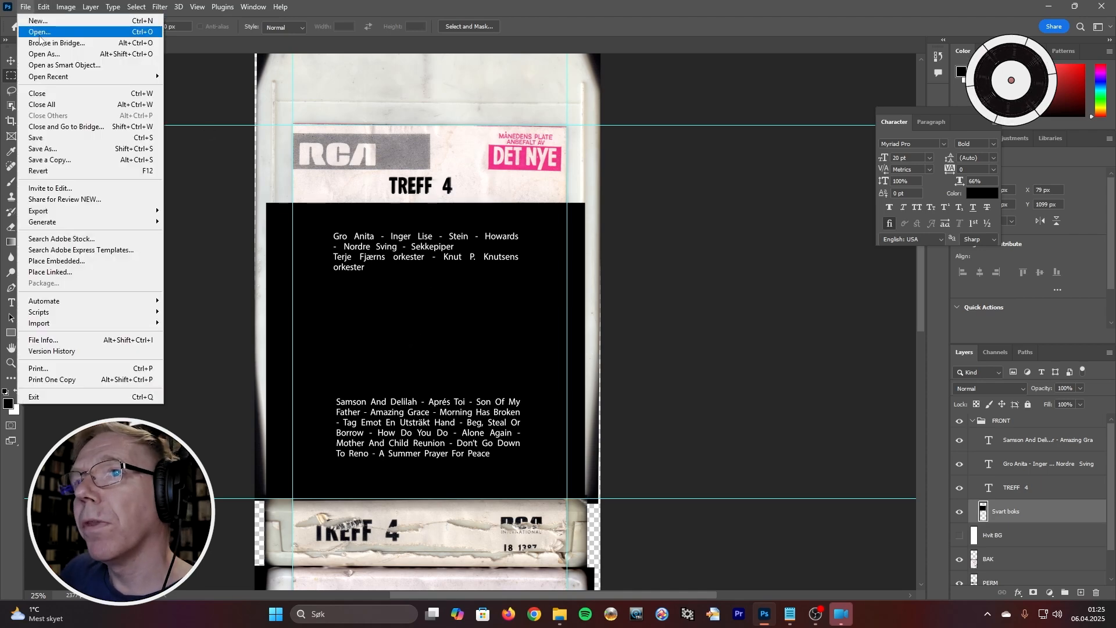
{"action": "left_click", "coordinate": [38, 32]}
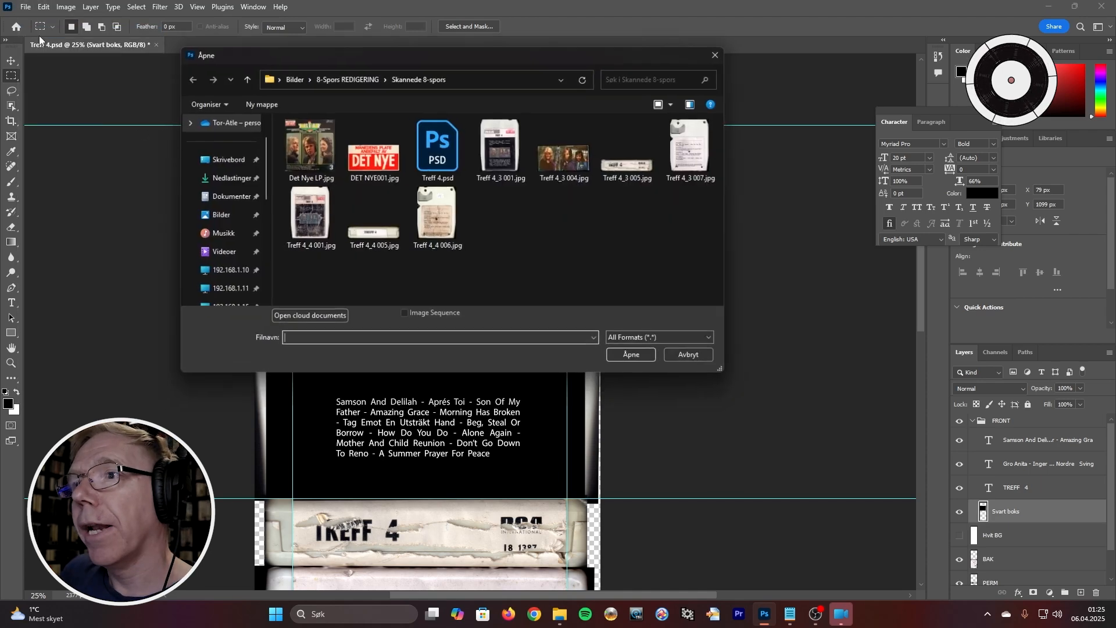
{"action": "left_click", "coordinate": [567, 158]}
{"action": "double_click", "coordinate": [567, 158]}
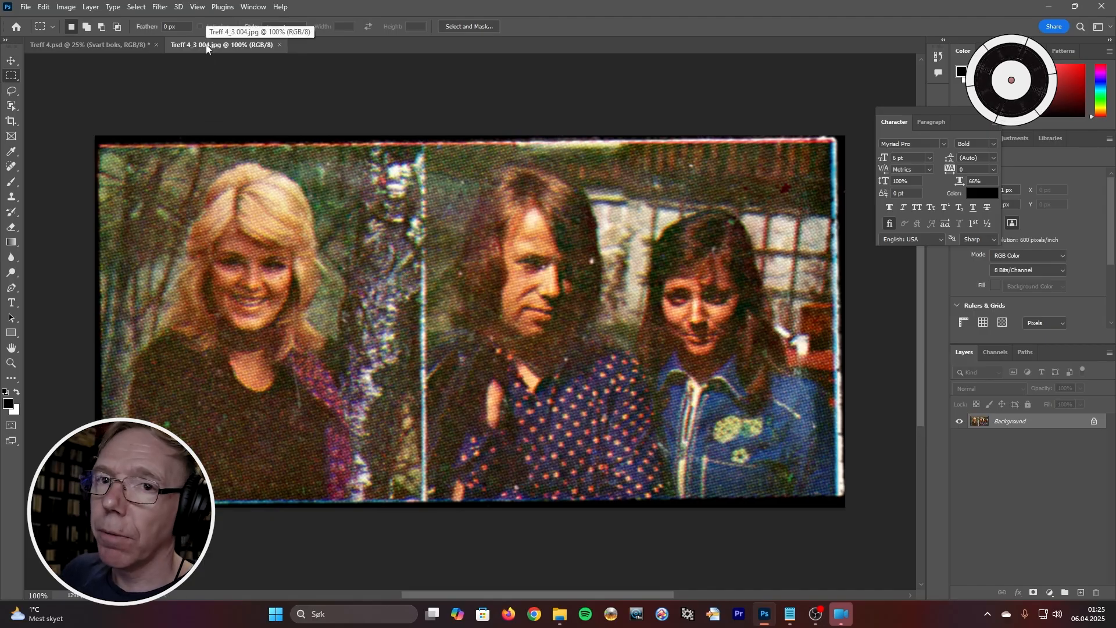
Float the photo document, copy its image onto the black panel between the text blocks in Treff 4.psd, and minimize the photo window
{"action": "left_click_drag", "start_coordinate": [206, 44], "coordinate": [642, 77]}
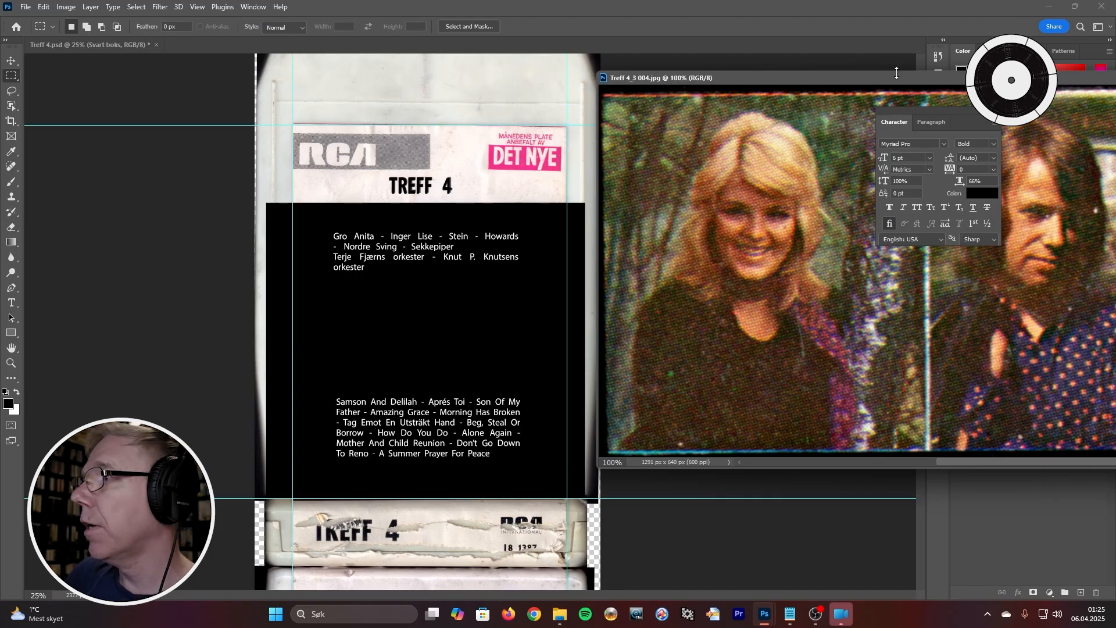
{"action": "left_click_drag", "start_coordinate": [880, 77], "coordinate": [915, 68]}
{"action": "left_click", "coordinate": [12, 61]}
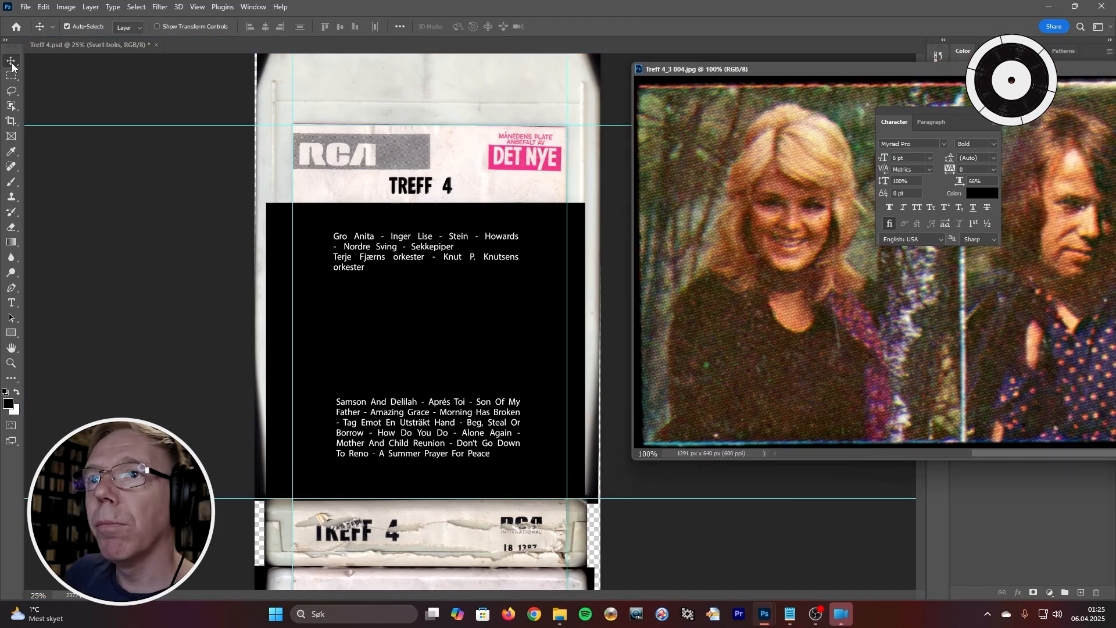
{"action": "left_click_drag", "start_coordinate": [927, 340], "coordinate": [766, 258]}
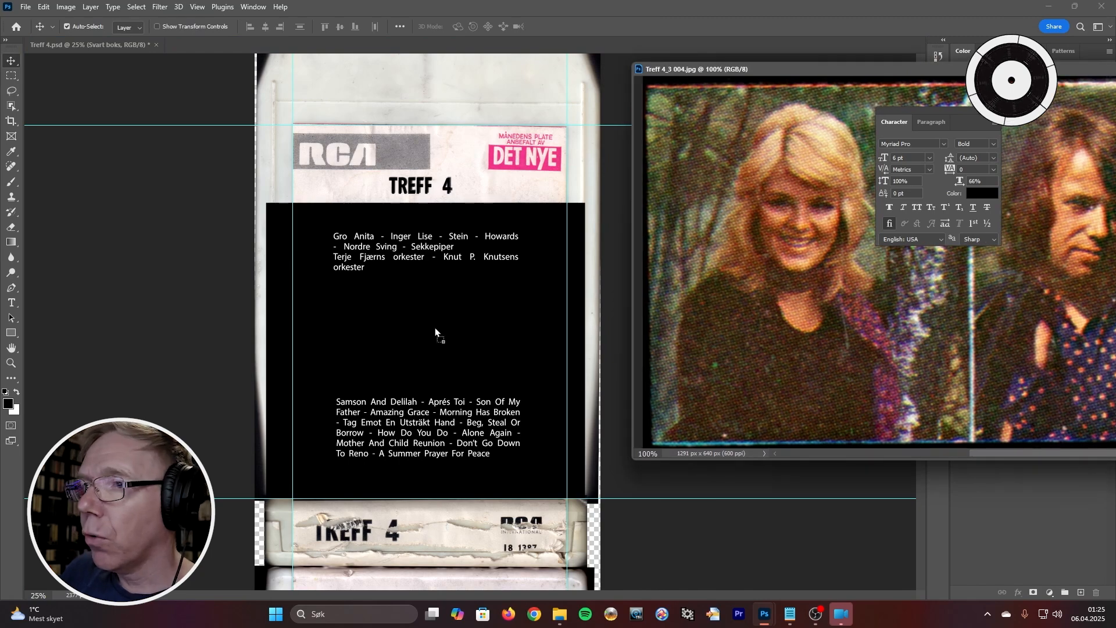
{"action": "left_click_drag", "start_coordinate": [436, 329], "coordinate": [435, 329]}
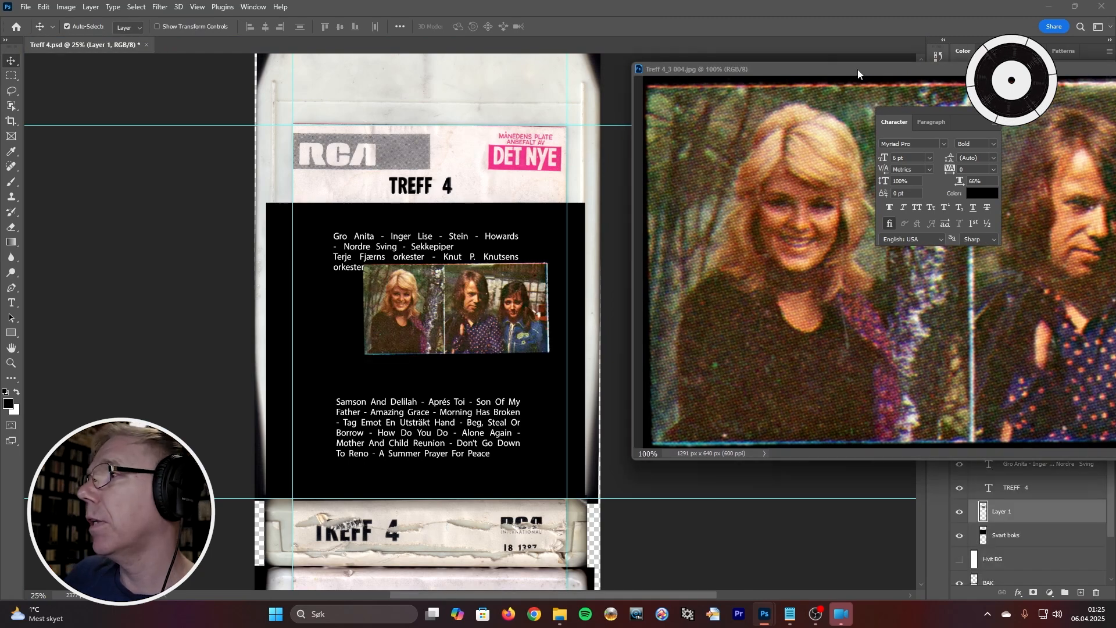
{"action": "left_click_drag", "start_coordinate": [856, 69], "coordinate": [369, 65]}
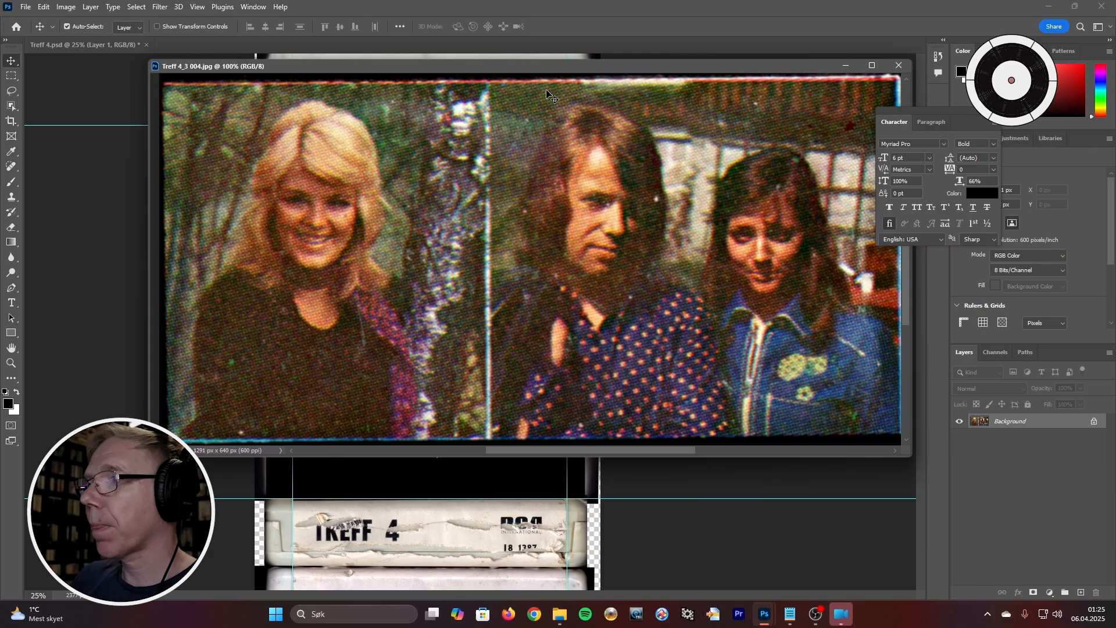
{"action": "left_click", "coordinate": [843, 67]}
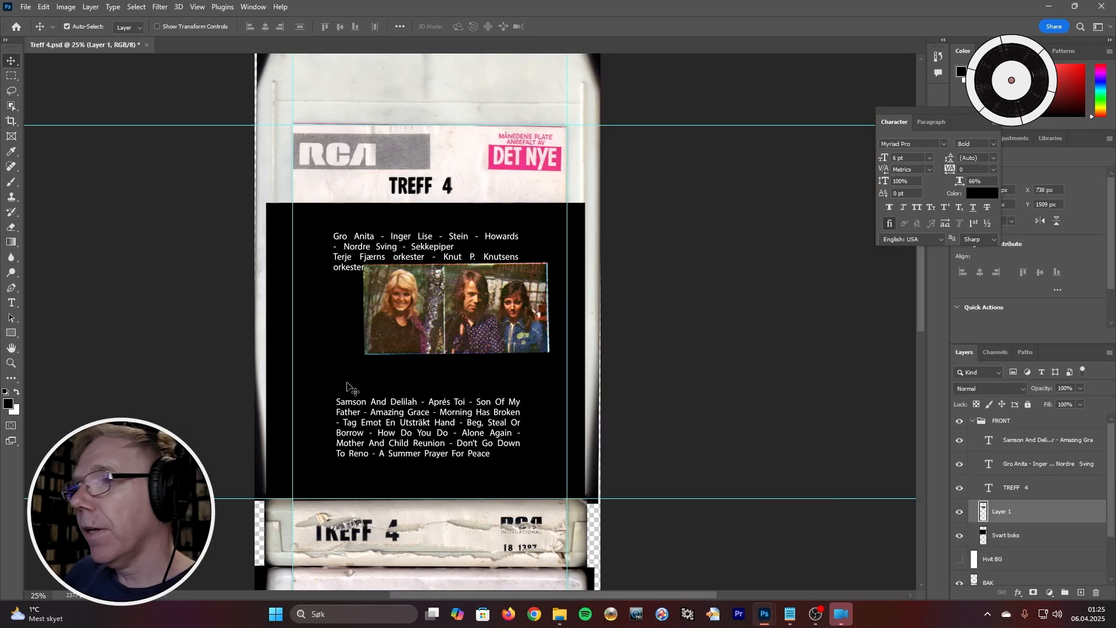
Hide the Svart boks layer and move the Layer 1 photo over the scanned band photo, to about X 556 px, Y 1714 px
{"action": "left_click_drag", "start_coordinate": [459, 325], "coordinate": [419, 341]}
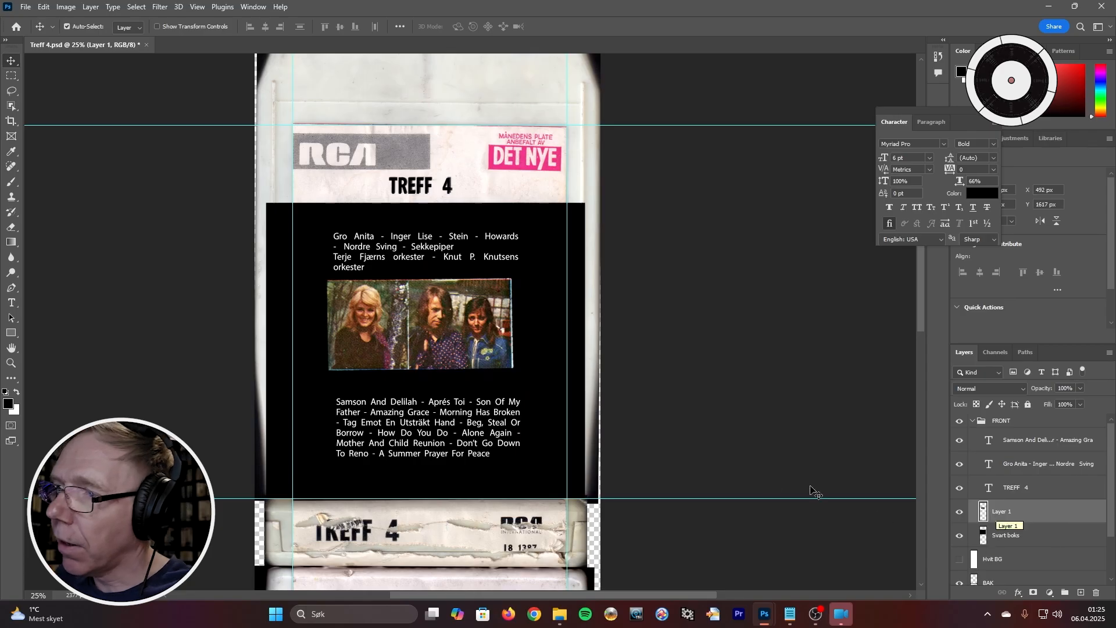
{"action": "left_click", "coordinate": [959, 535]}
{"action": "left_click", "coordinate": [958, 536]}
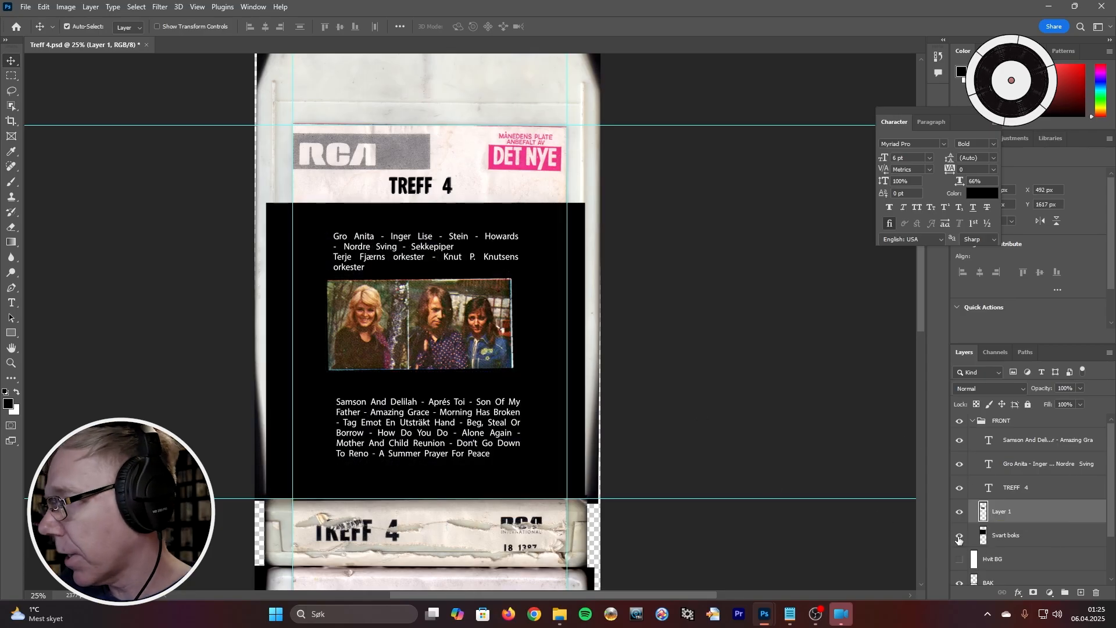
{"action": "left_click", "coordinate": [959, 537]}
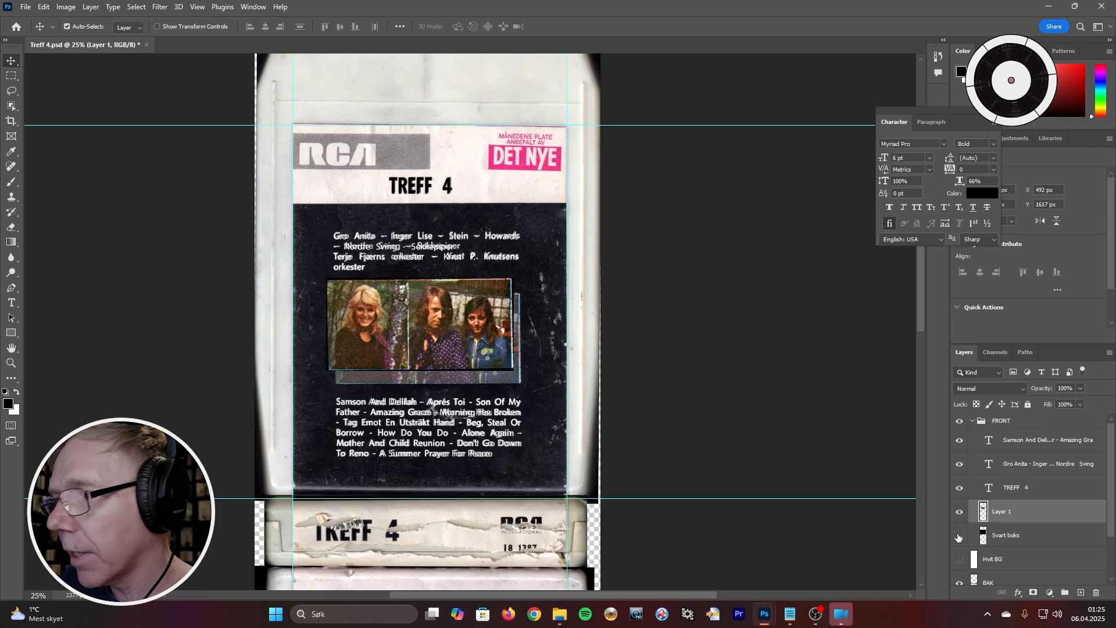
{"action": "left_click_drag", "start_coordinate": [409, 327], "coordinate": [419, 341]}
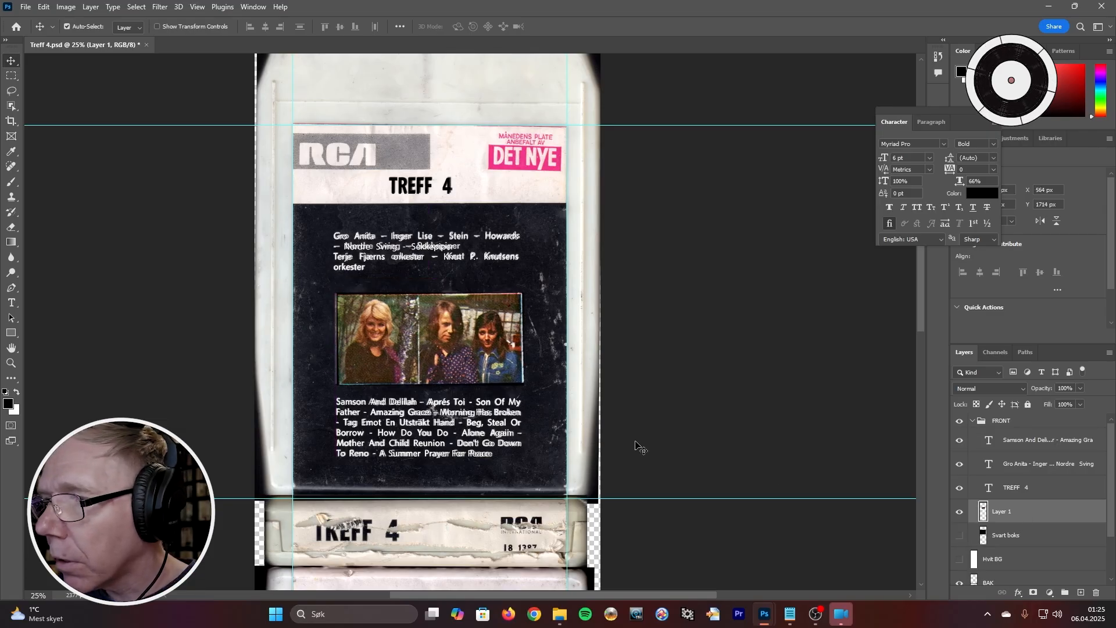
{"action": "key", "text": "Left"}
{"action": "key", "text": "Left"}
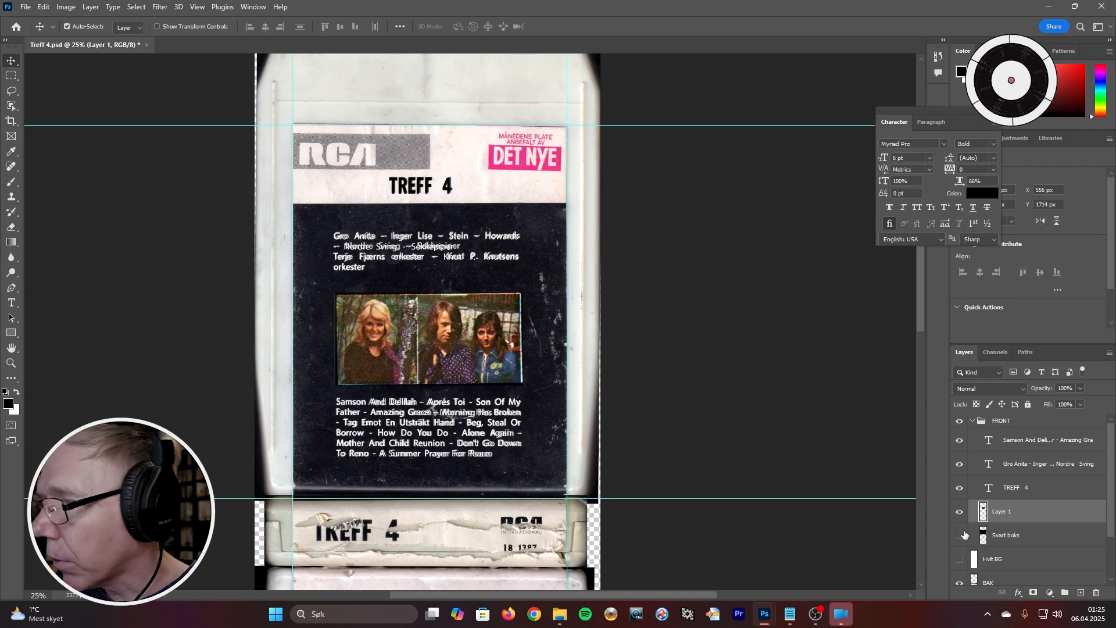
Compare the Layer 1 photo's alignment with the scanned original by repeatedly hiding and showing the layer
{"action": "left_click", "coordinate": [959, 534]}
{"action": "left_click", "coordinate": [958, 534]}
{"action": "left_click", "coordinate": [959, 513]}
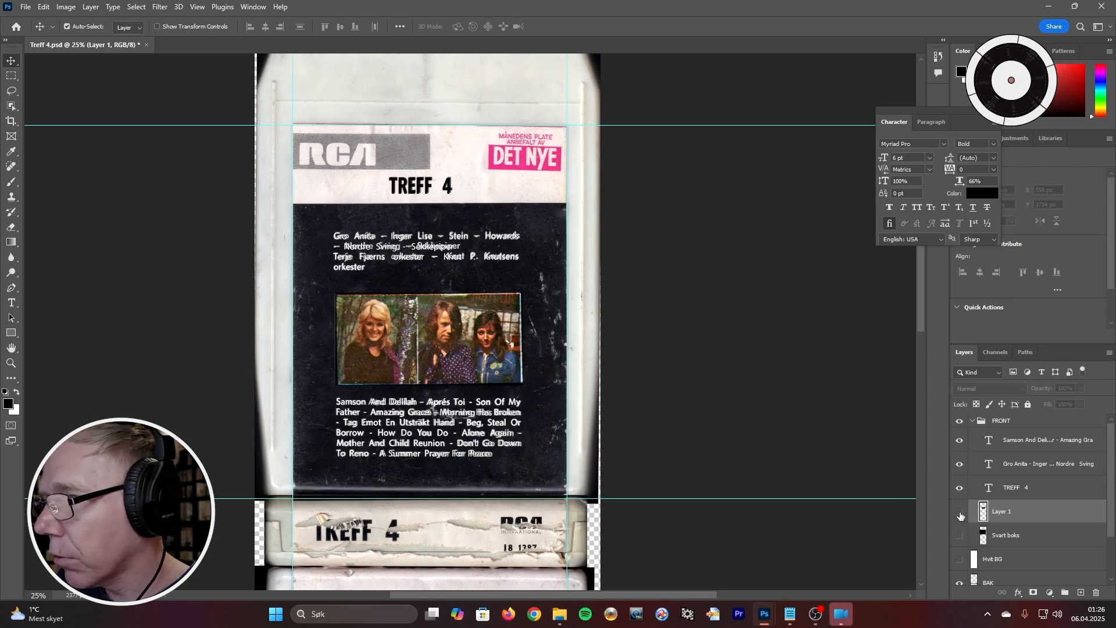
{"action": "left_click", "coordinate": [959, 513]}
{"action": "left_click", "coordinate": [959, 512]}
{"action": "left_click", "coordinate": [959, 513]}
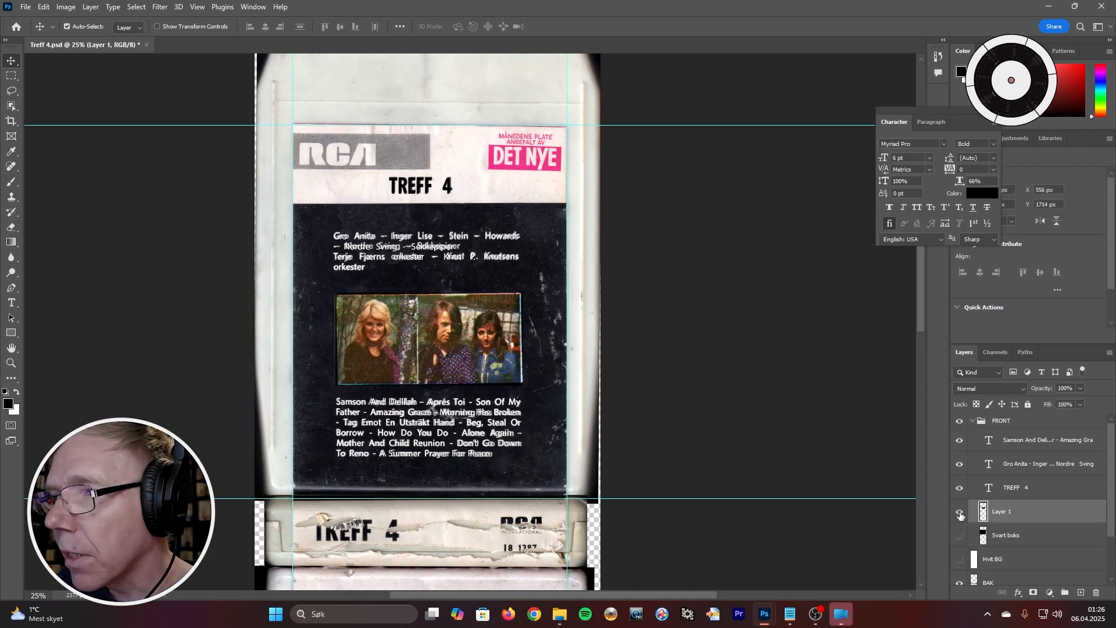
{"action": "left_click", "coordinate": [959, 512]}
{"action": "left_click", "coordinate": [958, 513]}
{"action": "left_click", "coordinate": [959, 513]}
{"action": "left_click", "coordinate": [959, 512]}
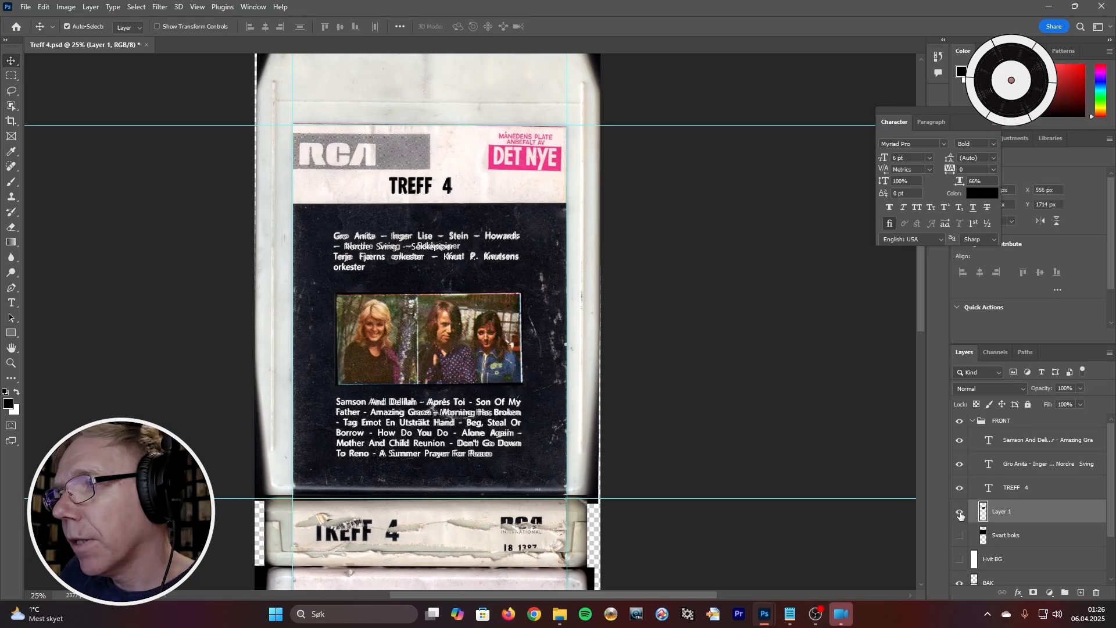
{"action": "left_click", "coordinate": [958, 513]}
{"action": "left_click", "coordinate": [959, 513]}
{"action": "left_click", "coordinate": [959, 513]}
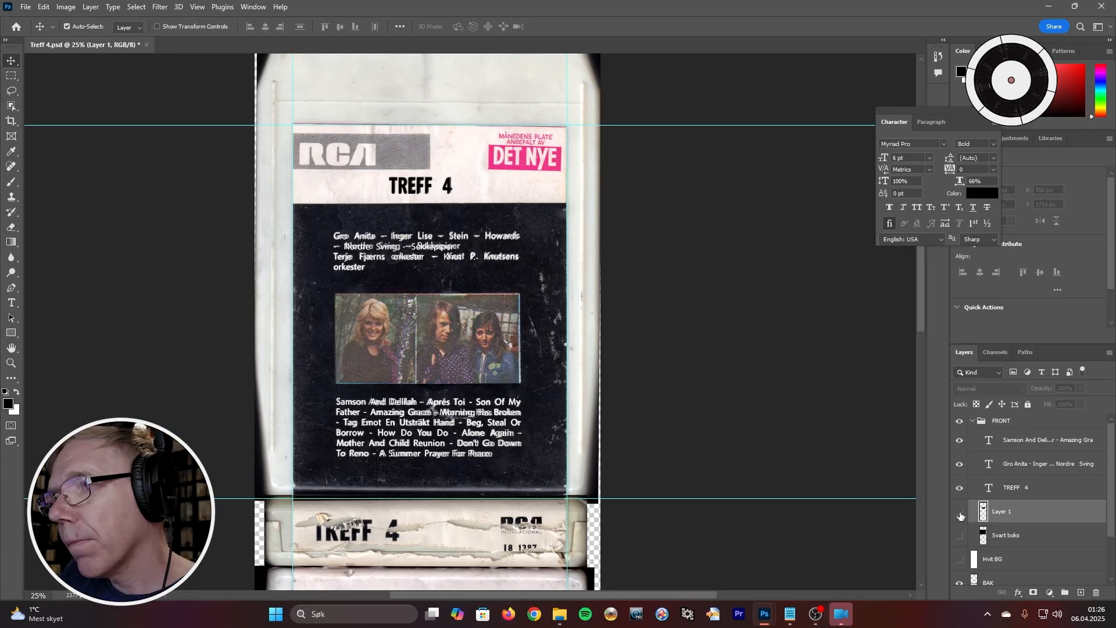
{"action": "left_click", "coordinate": [959, 512]}
{"action": "left_click", "coordinate": [959, 514]}
{"action": "left_click", "coordinate": [959, 514]}
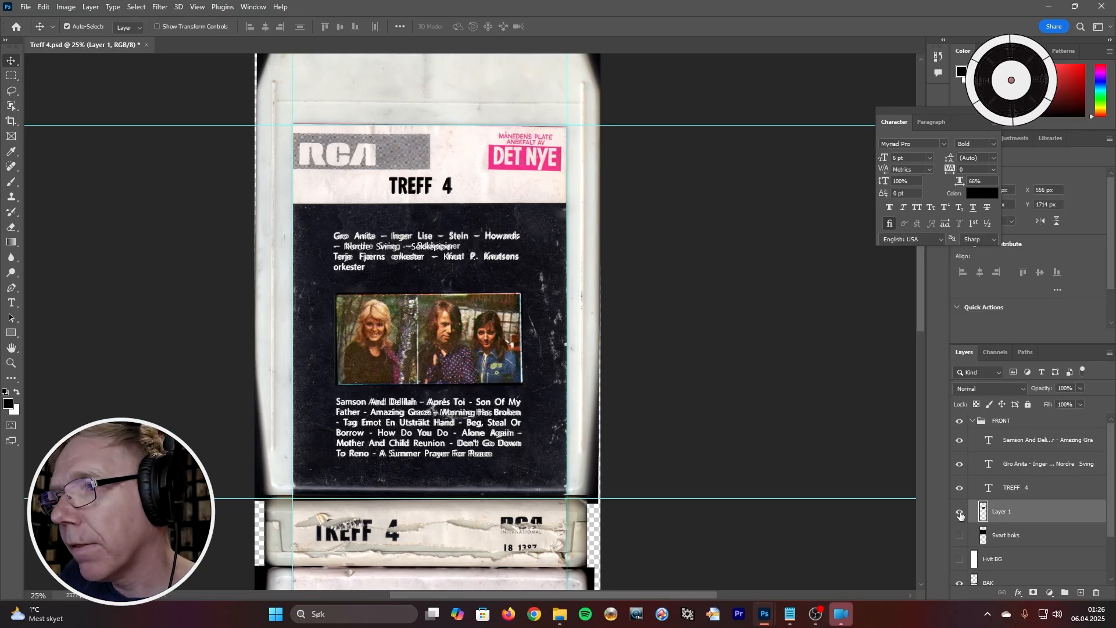
Shift the Layer 1 photo left to X 548 px and check it against the scanned original underneath
{"action": "left_click", "coordinate": [368, 354], "text": "ctrl"}
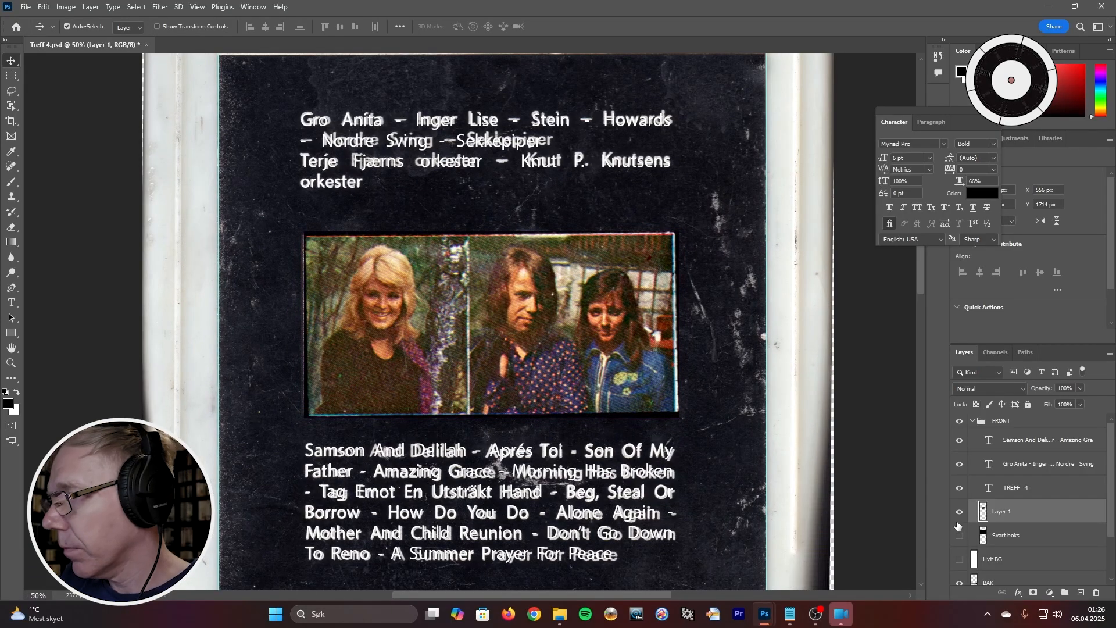
{"action": "left_click", "coordinate": [956, 508]}
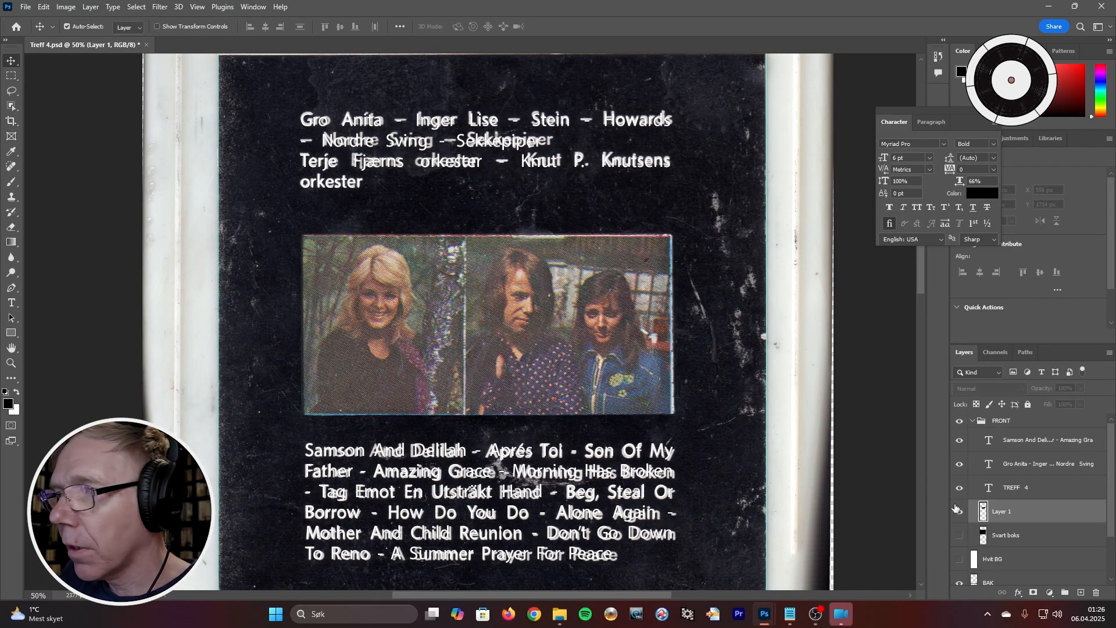
{"action": "left_click", "coordinate": [955, 508]}
{"action": "key", "text": "Left"}
{"action": "key", "text": "Left"}
{"action": "key", "text": "Left"}
{"action": "key", "text": "Left"}
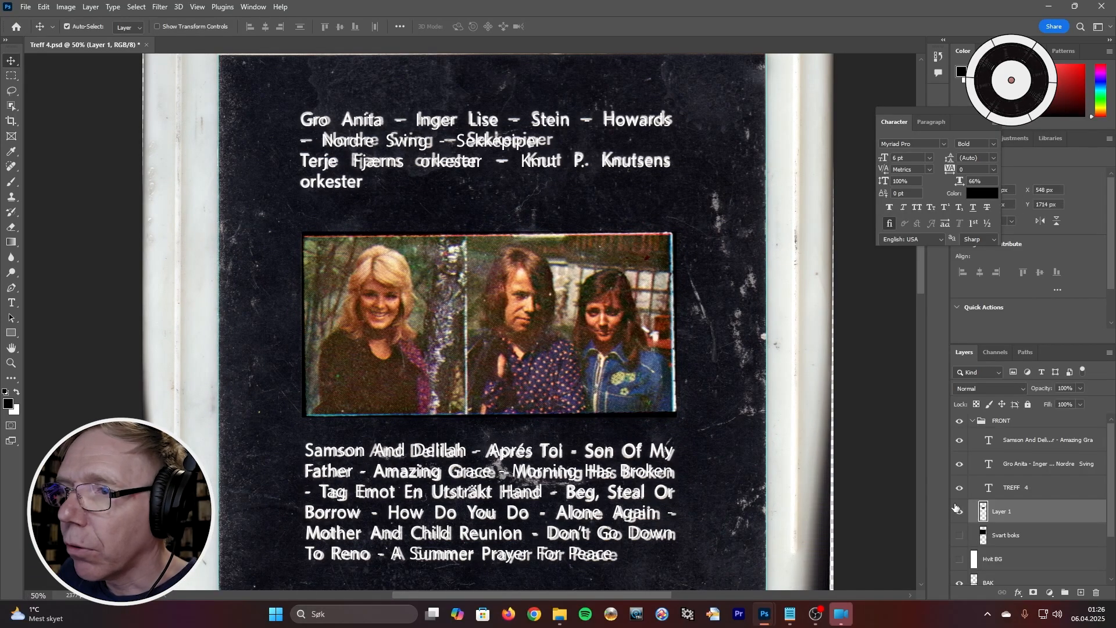
{"action": "left_click", "coordinate": [955, 508]}
{"action": "left_click", "coordinate": [955, 508]}
{"action": "left_click", "coordinate": [955, 508]}
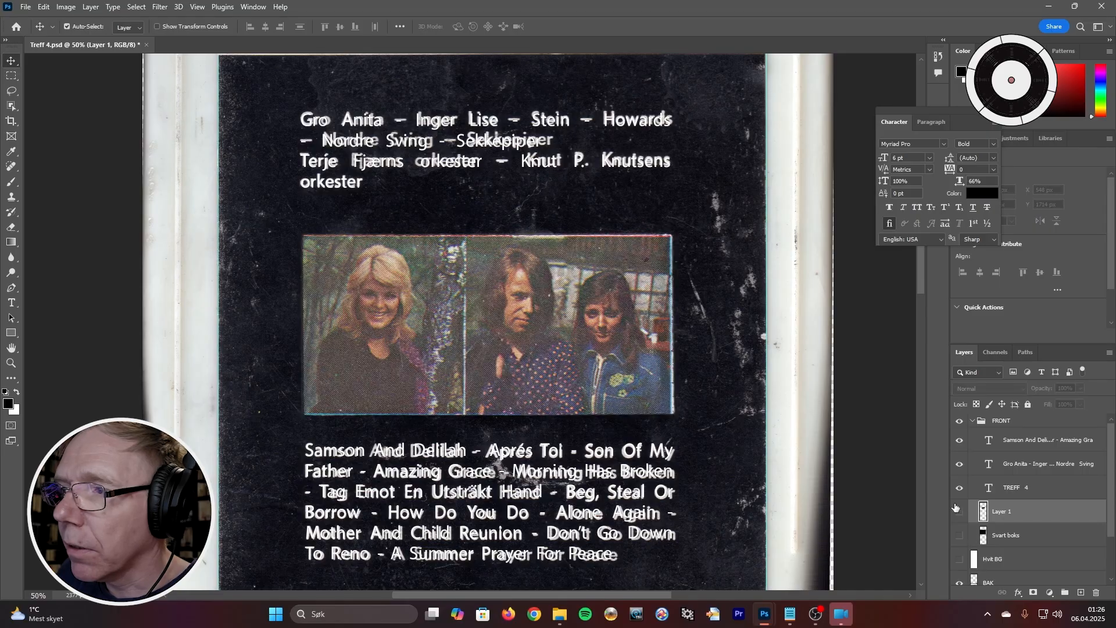
Fine-tune the Layer 1 photo's horizontal position to X 546 px, comparing it with the underlying scan
{"action": "left_click", "coordinate": [955, 508]}
{"action": "key", "text": "Left"}
{"action": "key", "text": "Left"}
{"action": "left_click", "coordinate": [955, 508]}
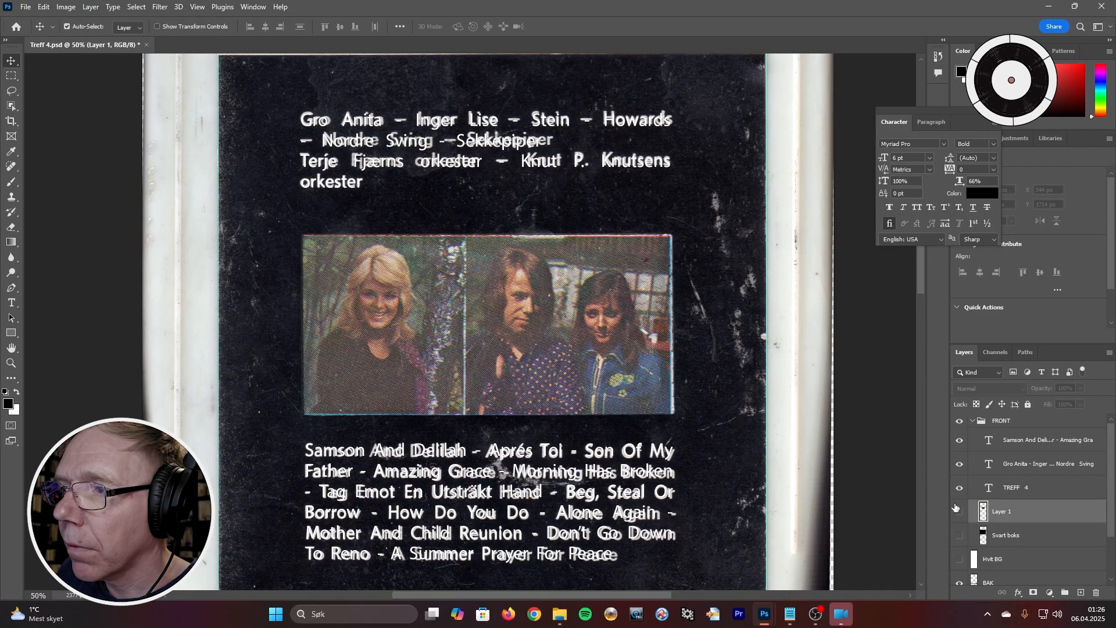
{"action": "left_click", "coordinate": [955, 508]}
{"action": "left_click", "coordinate": [956, 508]}
{"action": "left_click", "coordinate": [956, 508]}
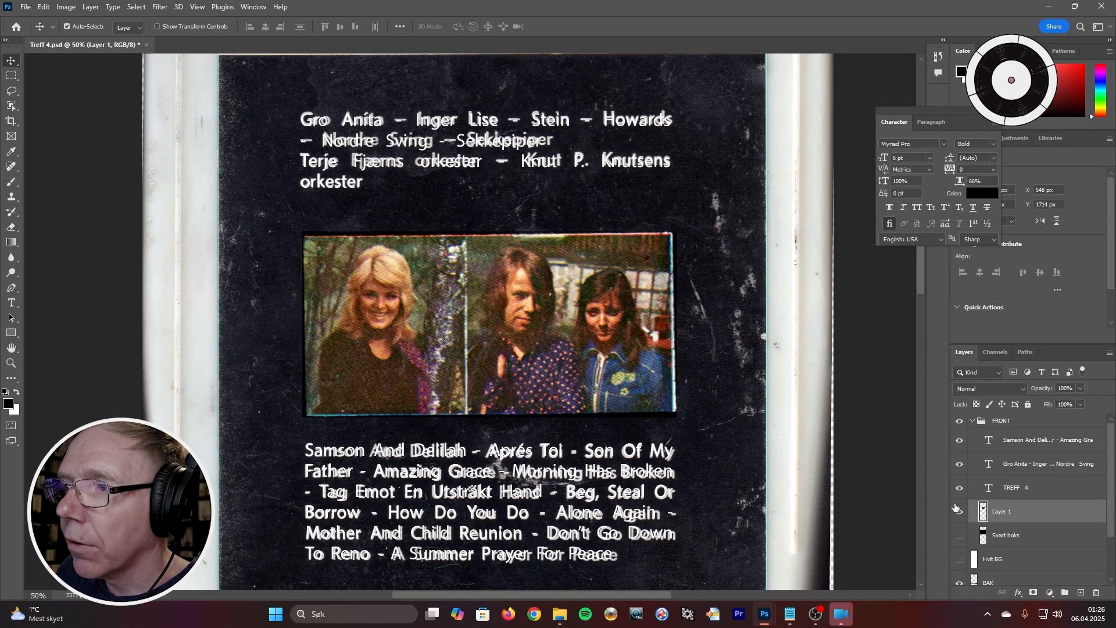
{"action": "left_click", "coordinate": [955, 508]}
{"action": "left_click", "coordinate": [955, 508]}
{"action": "key", "text": "Left"}
{"action": "key", "text": "Left"}
{"action": "left_click", "coordinate": [956, 508]}
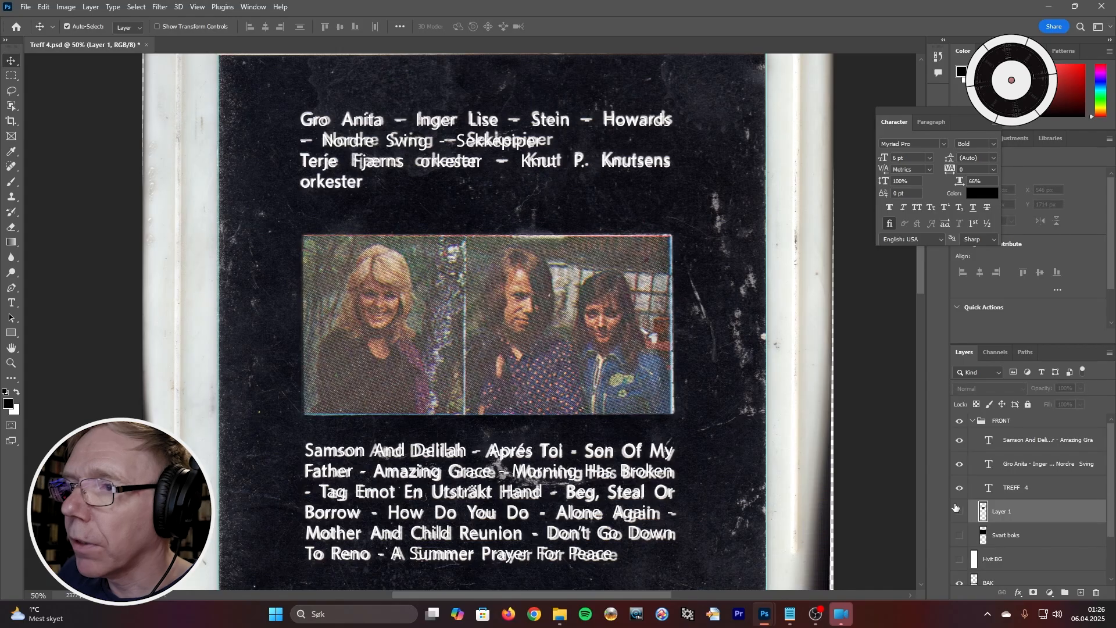
{"action": "left_click", "coordinate": [956, 508]}
{"action": "left_click", "coordinate": [956, 508]}
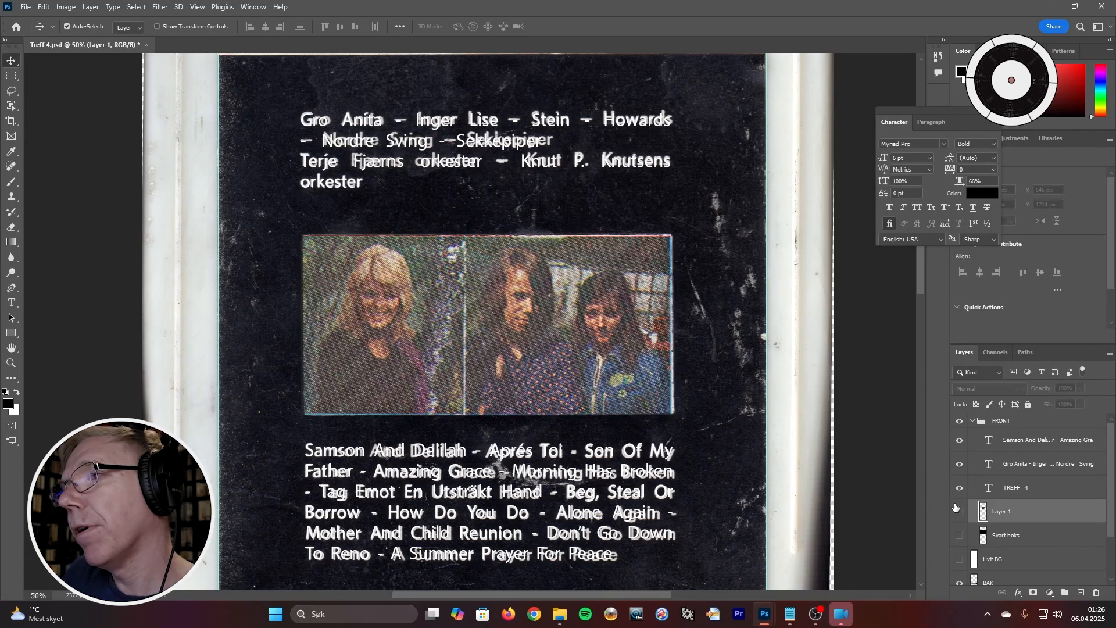
{"action": "left_click", "coordinate": [955, 508]}
{"action": "left_click", "coordinate": [955, 508]}
{"action": "left_click", "coordinate": [955, 508]}
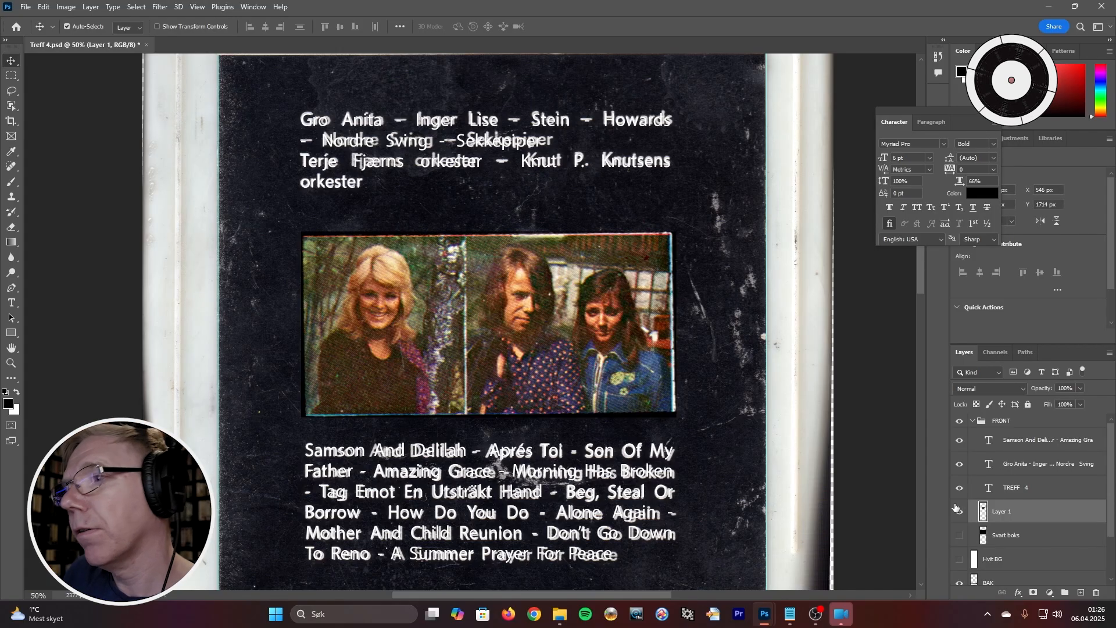
Rotate the Layer 1 photo clockwise by about 0.73° with Free Transform so its edges match the scanned photo
{"action": "left_click", "coordinate": [43, 7]}
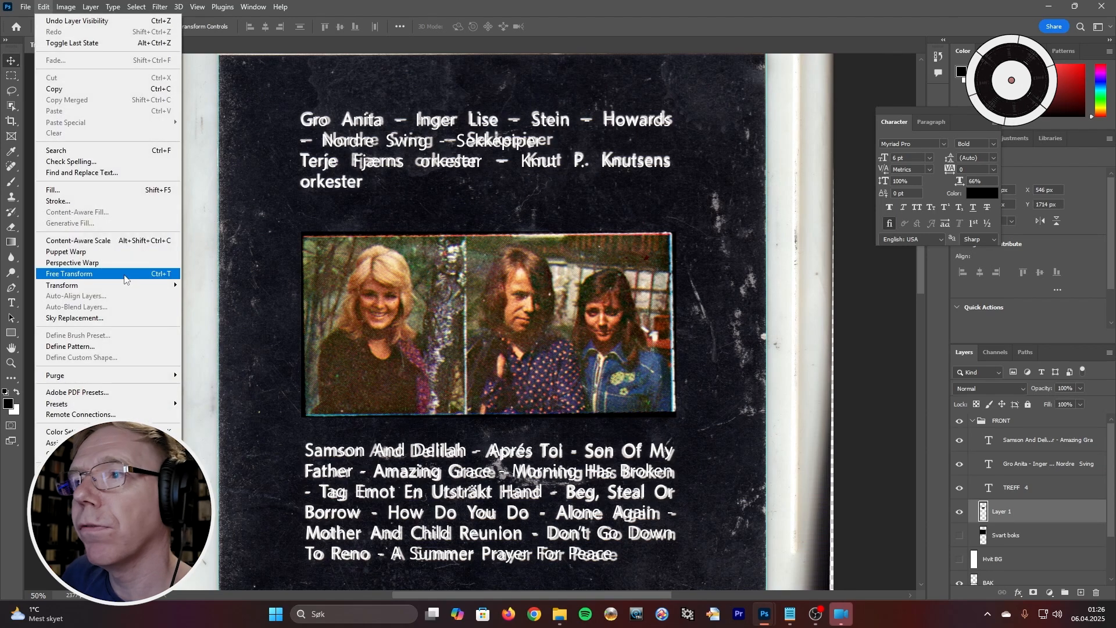
{"action": "left_click", "coordinate": [125, 274]}
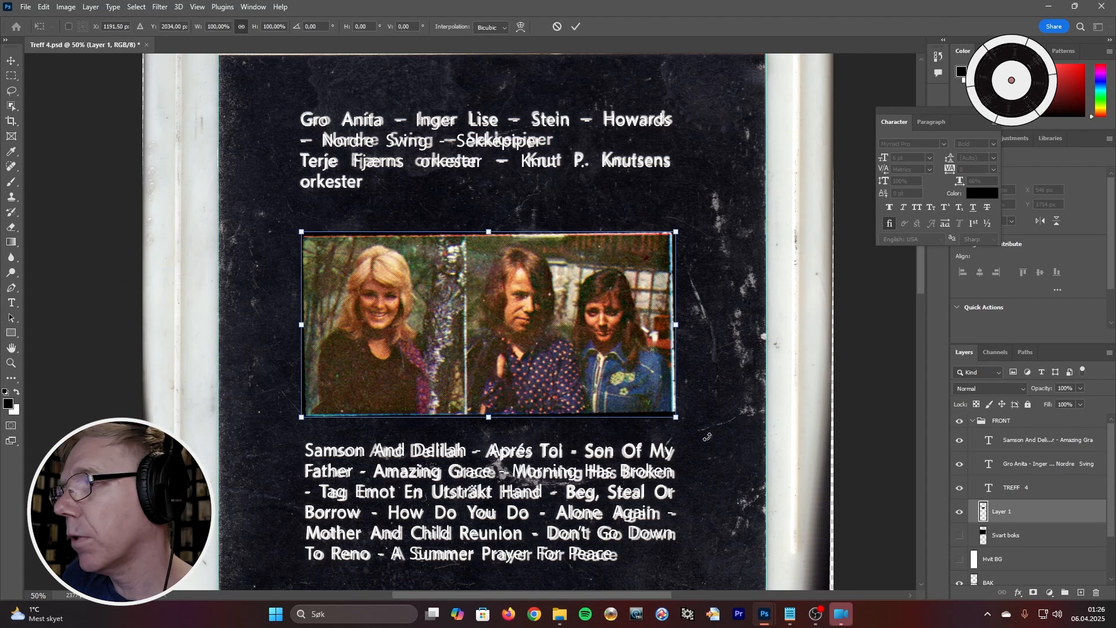
{"action": "left_click_drag", "start_coordinate": [707, 437], "coordinate": [707, 440]}
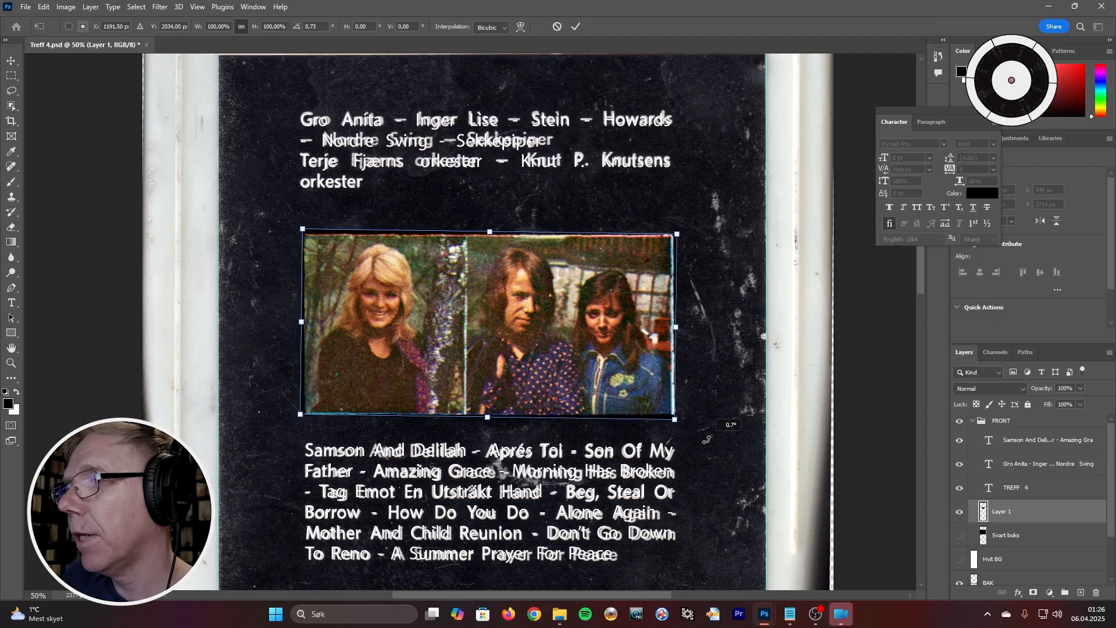
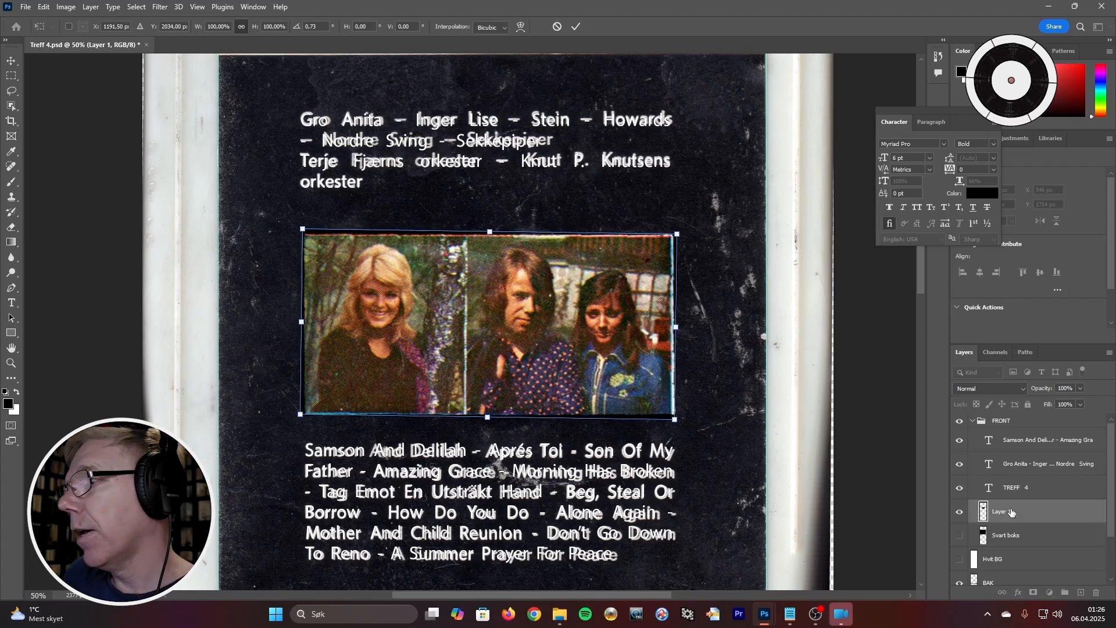
{"action": "left_click", "coordinate": [960, 516]}
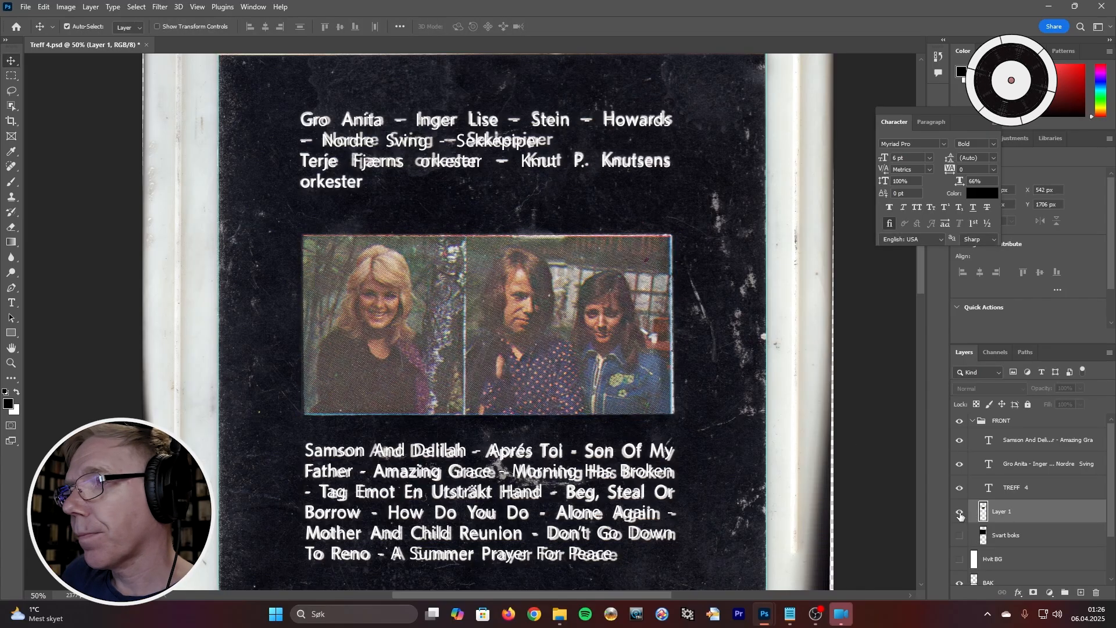
Compare the rotated photo with the scan beneath and shift it left to X 538 px
{"action": "left_click", "coordinate": [960, 516]}
{"action": "left_click", "coordinate": [960, 515]}
{"action": "left_click", "coordinate": [960, 515]}
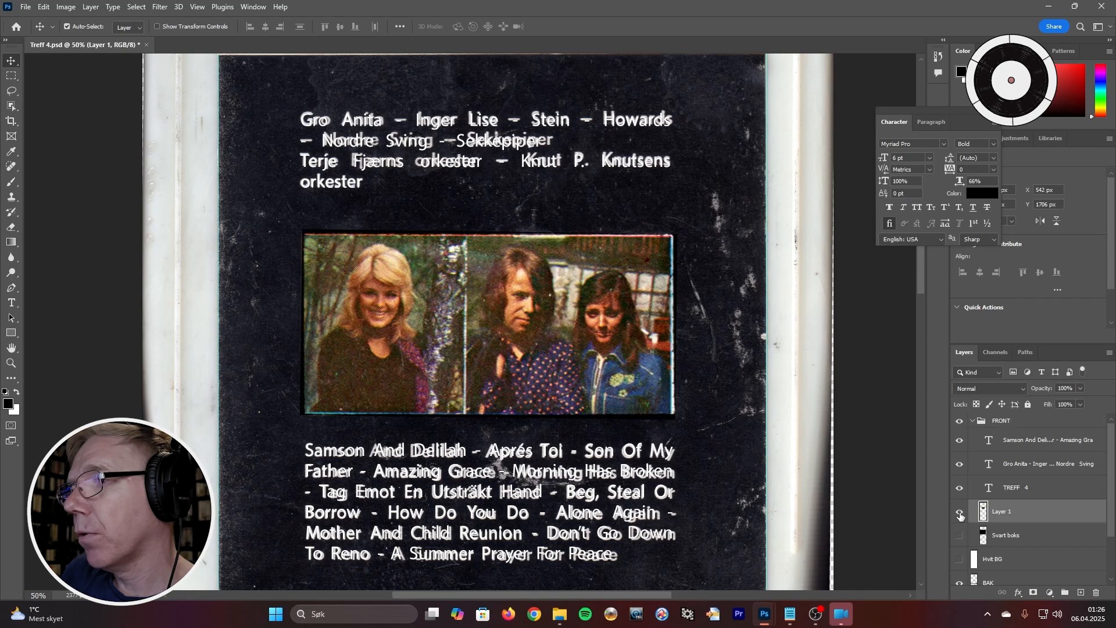
{"action": "left_click", "coordinate": [960, 515]}
{"action": "left_click", "coordinate": [960, 515]}
{"action": "left_click", "coordinate": [960, 516]}
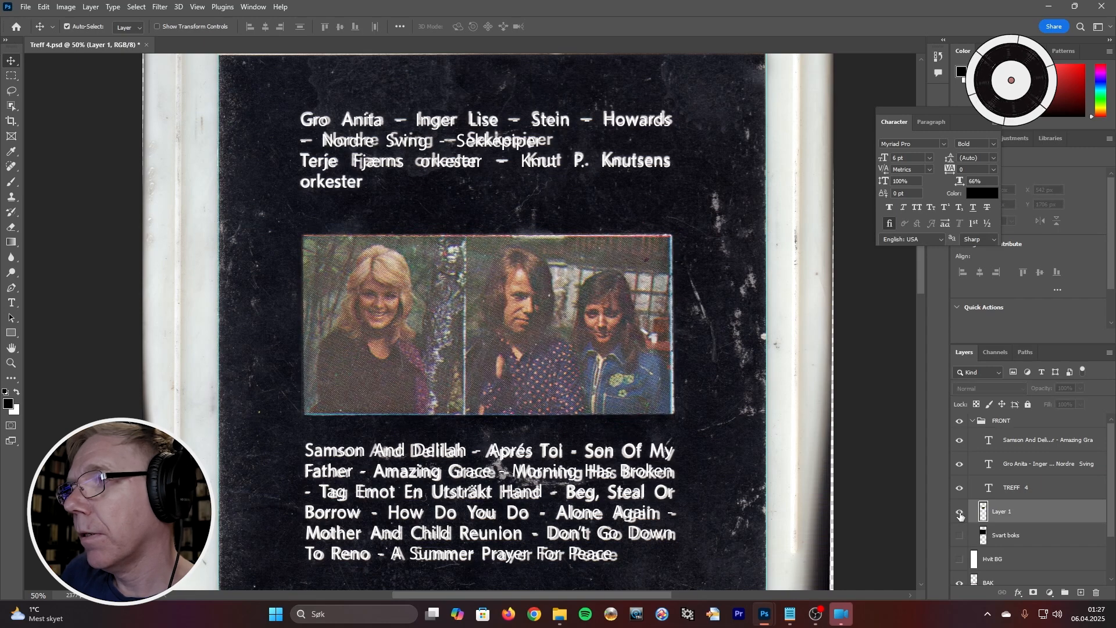
{"action": "left_click", "coordinate": [960, 516]}
{"action": "key", "text": "Left"}
{"action": "key", "text": "Left"}
{"action": "key", "text": "Left"}
{"action": "key", "text": "Left"}
{"action": "left_click", "coordinate": [960, 516]}
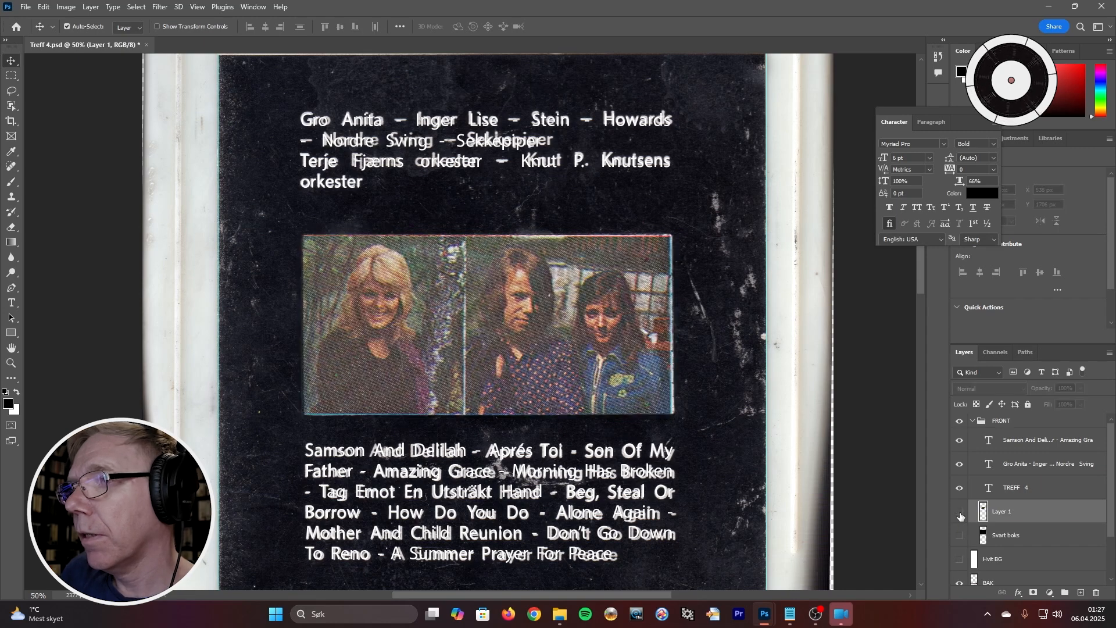
Move the Layer 1 photo down to Y 1708 px and check its fit over the scanned photo
{"action": "left_click", "coordinate": [960, 516]}
{"action": "key", "text": "Down"}
{"action": "key", "text": "Down"}
{"action": "left_click", "coordinate": [960, 516]}
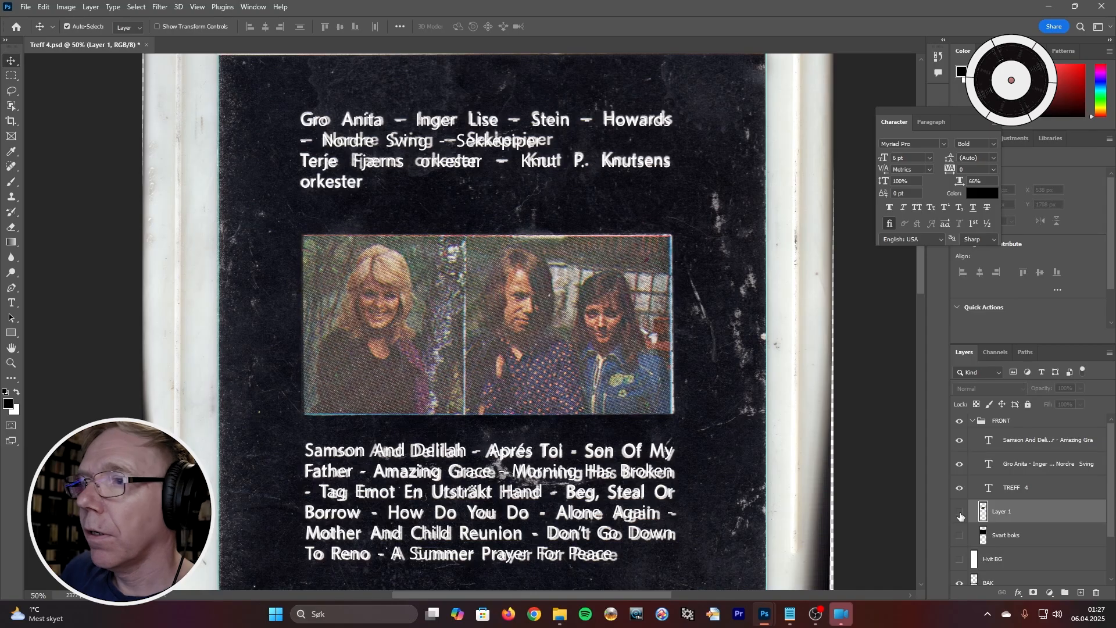
{"action": "left_click", "coordinate": [960, 516]}
{"action": "left_click", "coordinate": [960, 516]}
{"action": "left_click", "coordinate": [960, 516]}
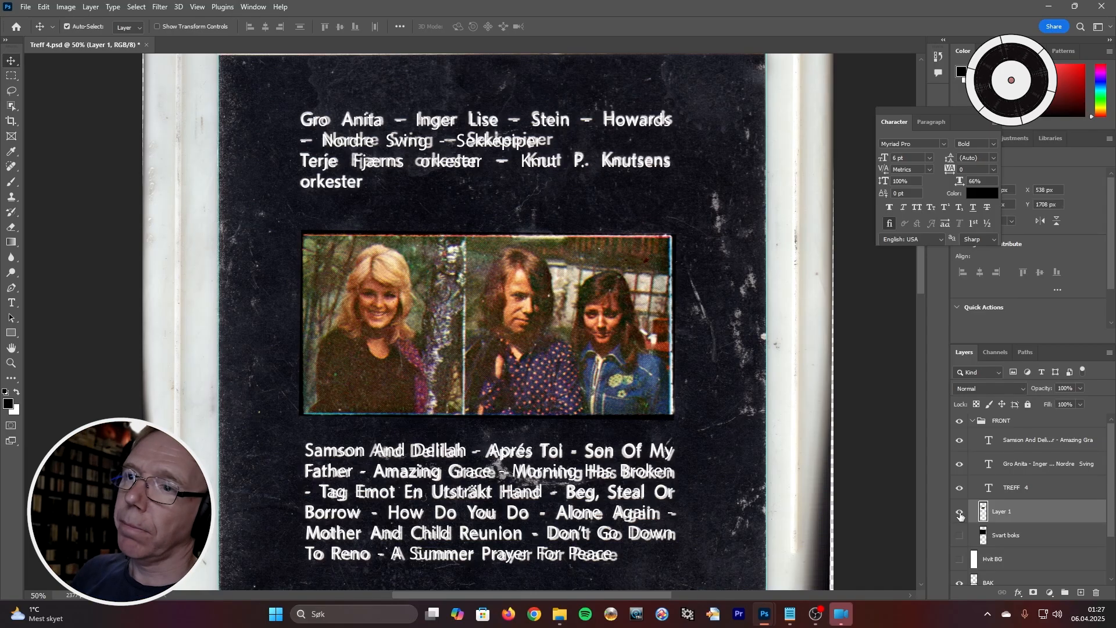
{"action": "left_click", "coordinate": [960, 516]}
{"action": "left_click", "coordinate": [960, 516]}
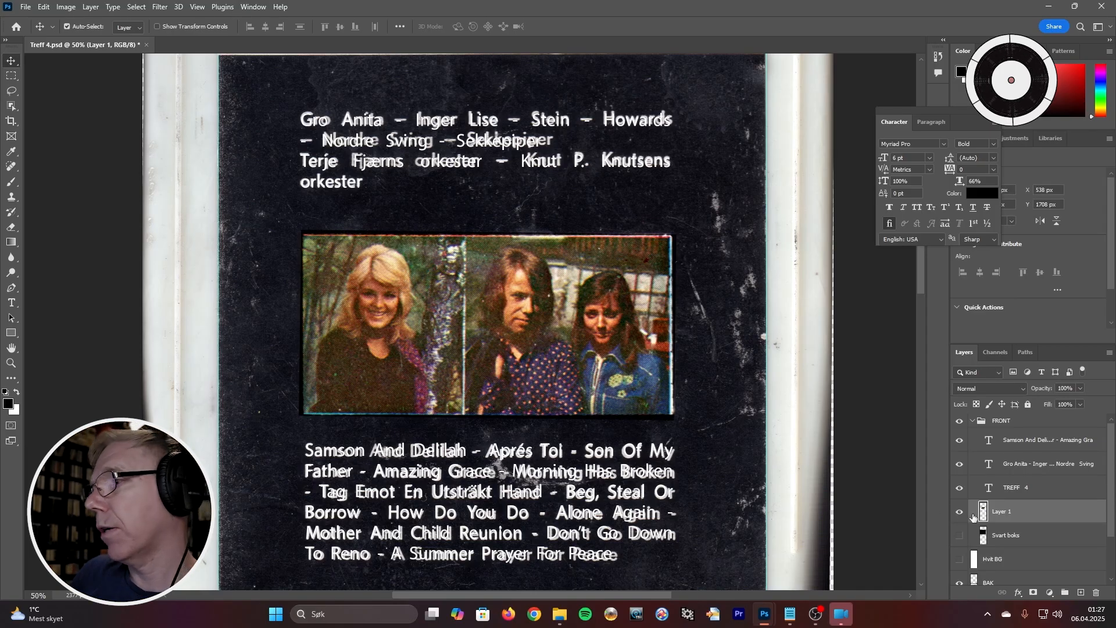
{"action": "left_click", "coordinate": [960, 516]}
{"action": "left_click", "coordinate": [960, 516]}
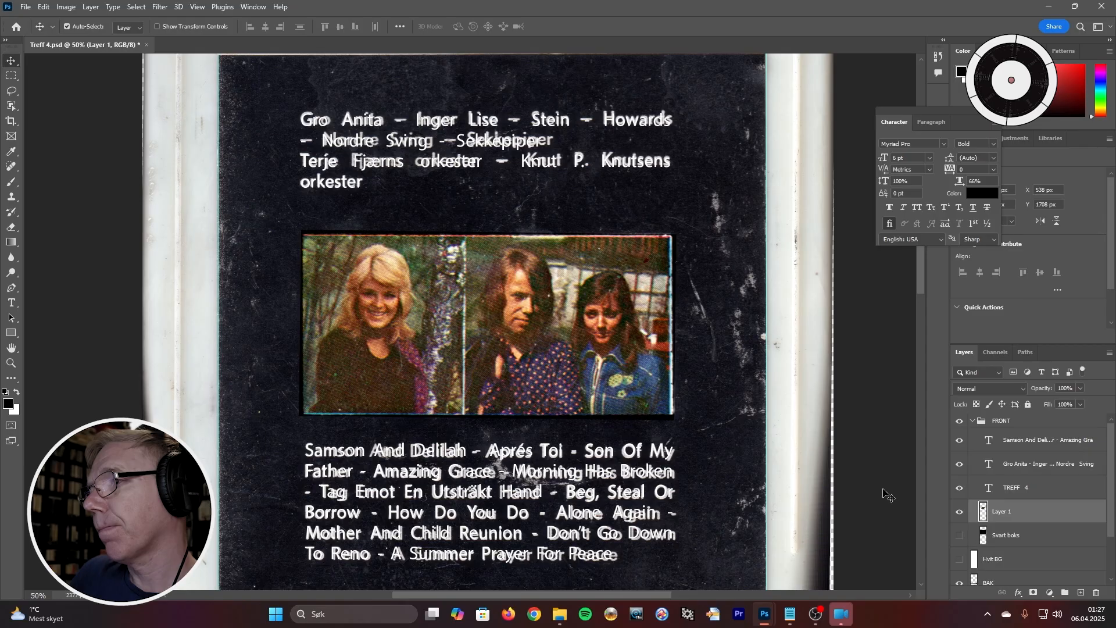
Show the Svart boks layer again and select the song-title text layer starting with Samson And Delilah
{"action": "left_click", "coordinate": [555, 371], "text": "alt"}
{"action": "left_click", "coordinate": [555, 370], "text": "alt"}
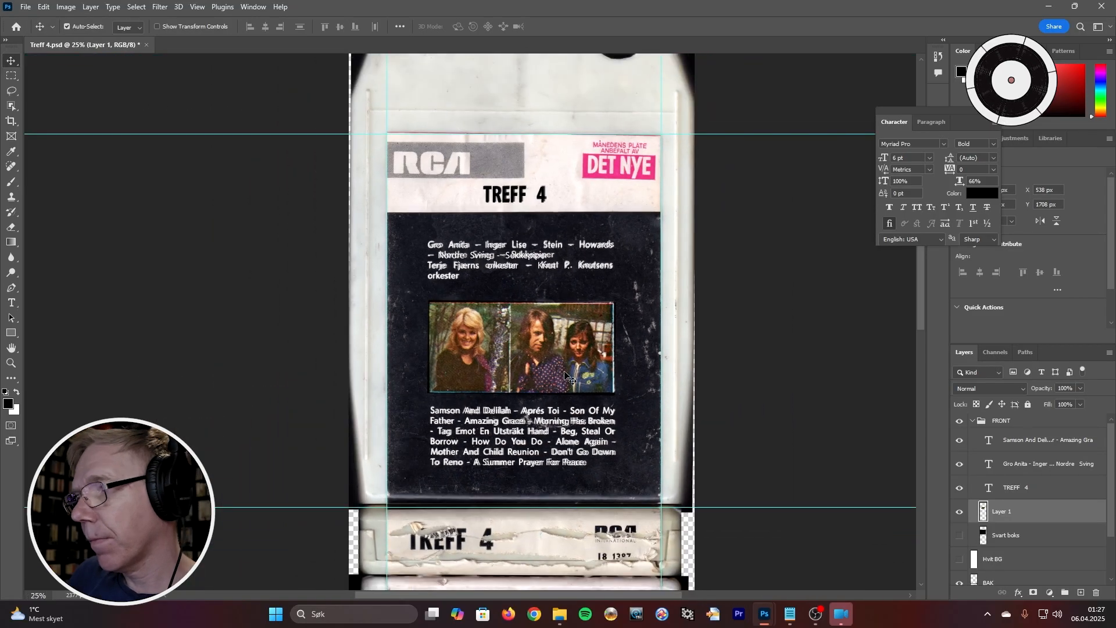
{"action": "left_click", "coordinate": [960, 536]}
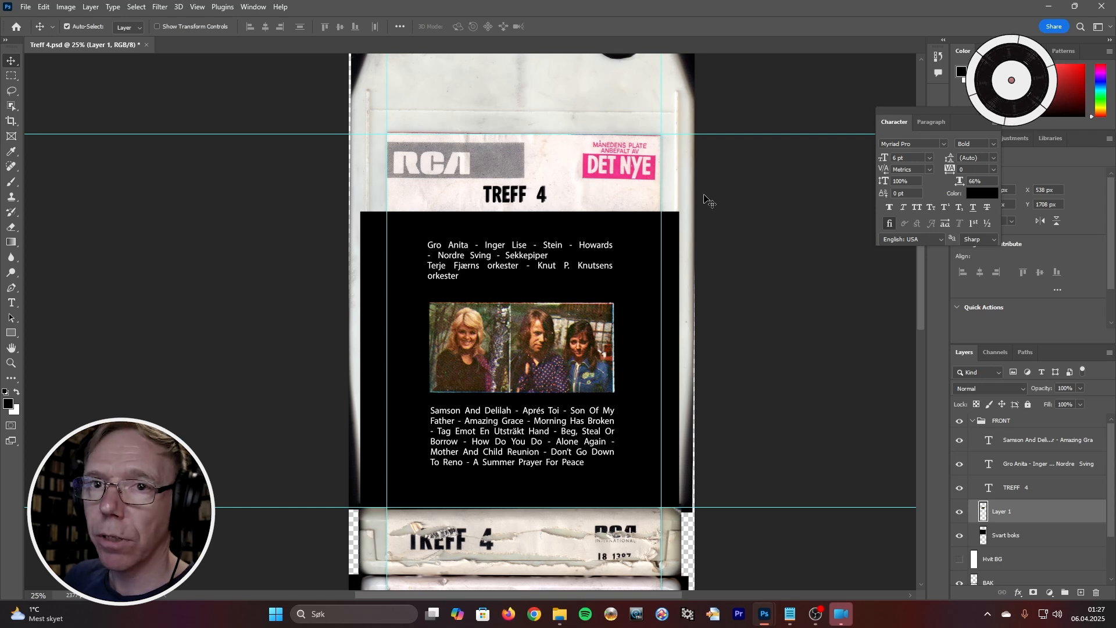
{"action": "left_click", "coordinate": [1036, 440]}
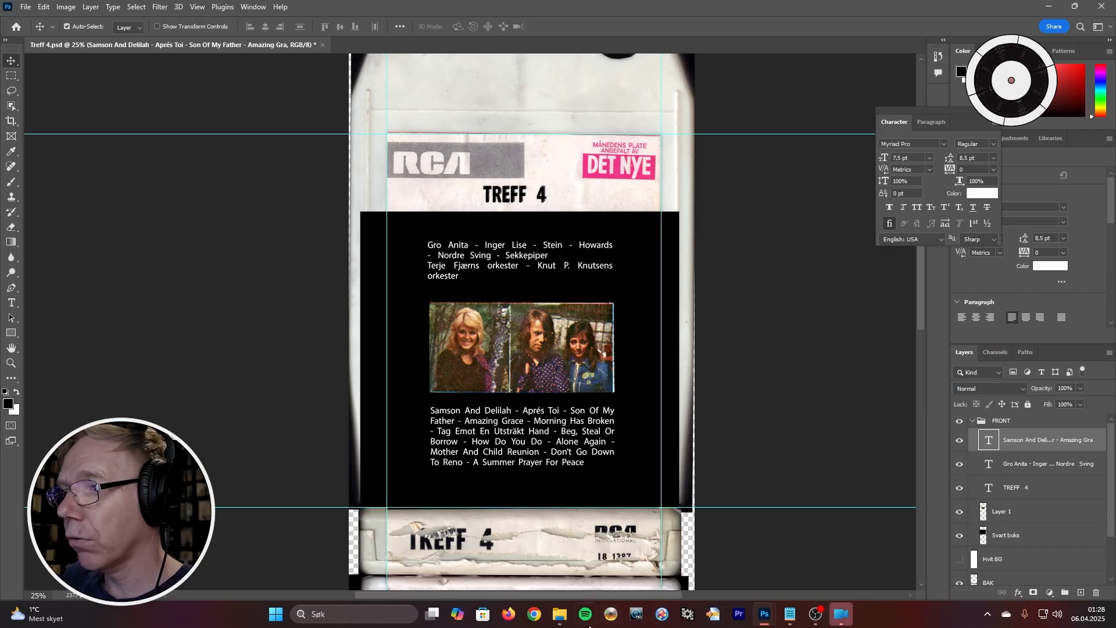
Switch to Chrome and search Google Images for "rca logo", browsing the results for a suitable version
{"action": "left_click", "coordinate": [533, 617]}
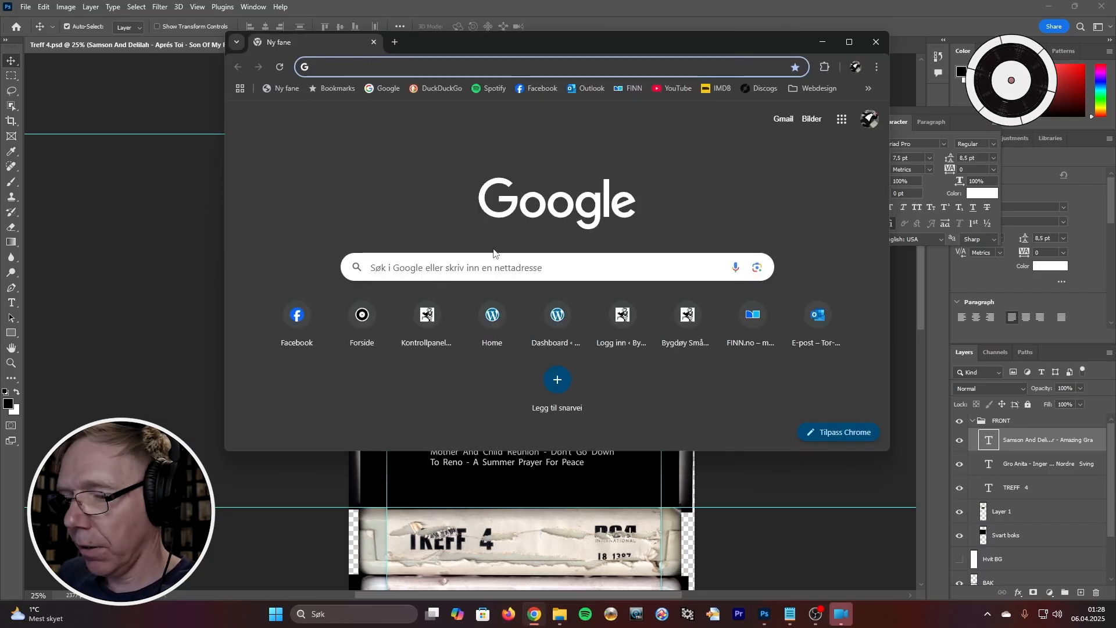
{"action": "type", "text": "rca logo"}
{"action": "key", "text": "Return"}
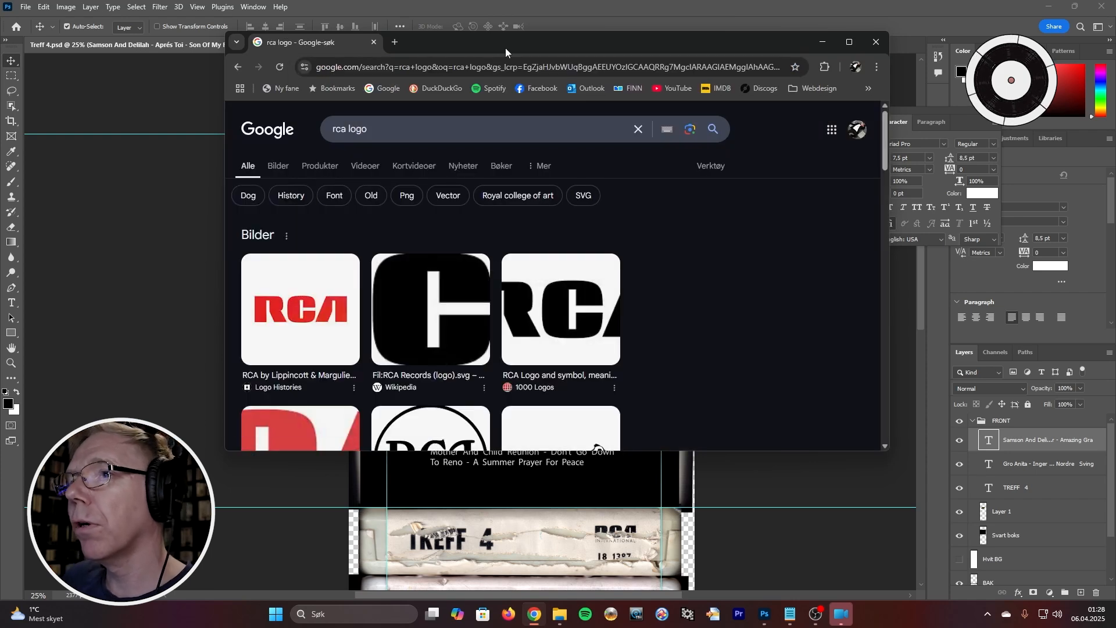
{"action": "left_click", "coordinate": [276, 166]}
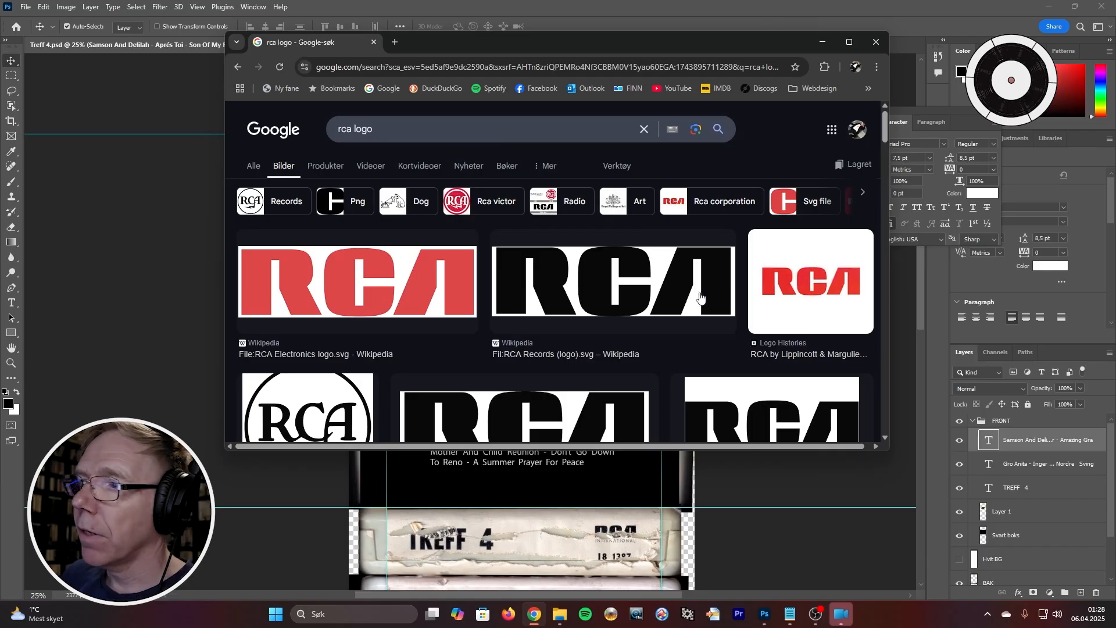
{"action": "scroll", "coordinate": [511, 331], "scroll_direction": "down", "scroll_amount": 4}
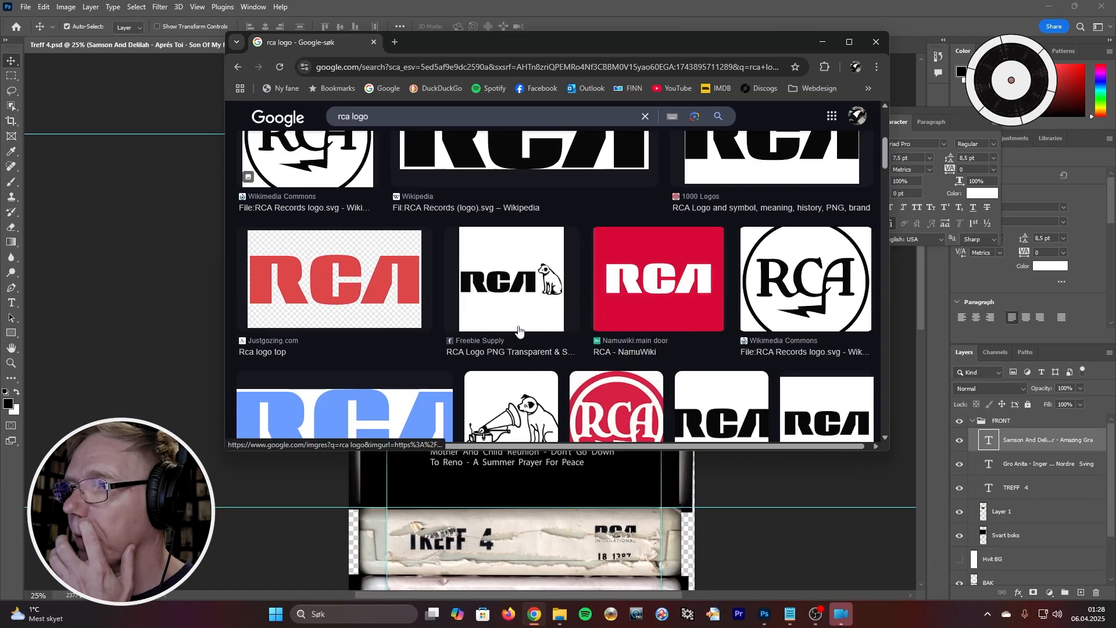
{"action": "scroll", "coordinate": [519, 330], "scroll_direction": "down", "scroll_amount": 2}
{"action": "scroll", "coordinate": [514, 334], "scroll_direction": "up", "scroll_amount": 8}
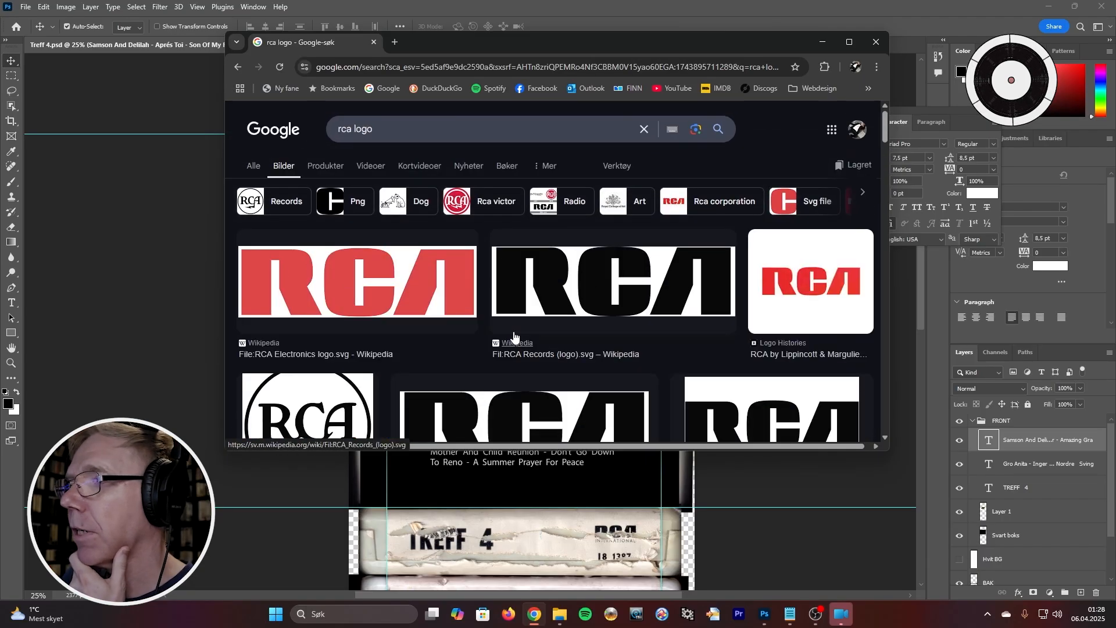
{"action": "left_click_drag", "start_coordinate": [585, 42], "coordinate": [566, 24]}
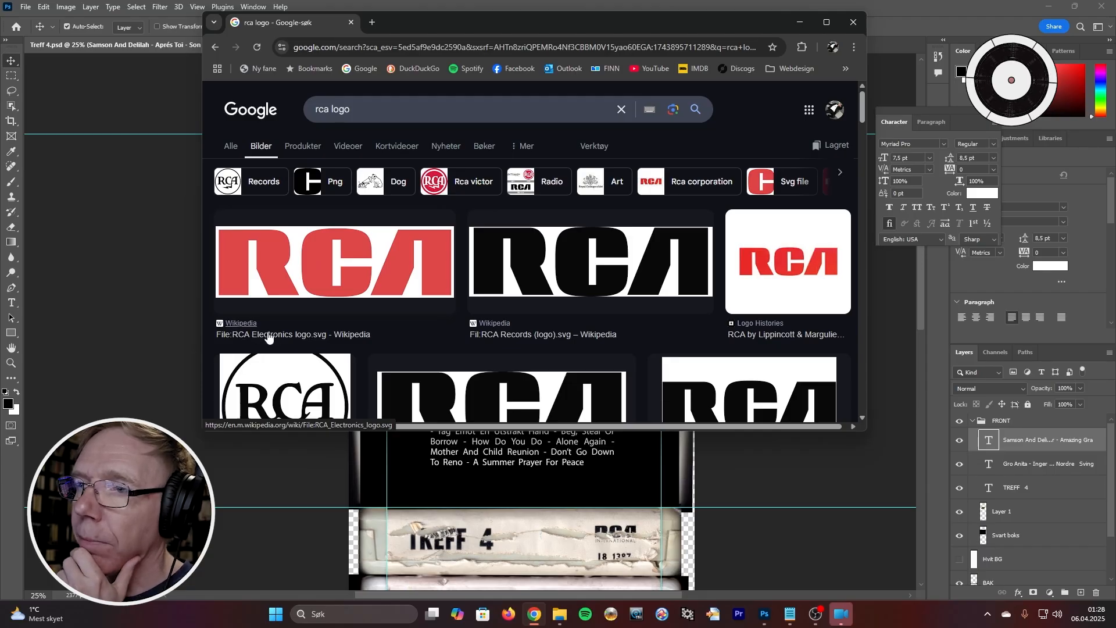
Open the Wikipedia file of the red RCA Electronics logo and save it as RCA_Electronics_logo.svg in the Skannede 8-spors folder
{"action": "left_click", "coordinate": [310, 338]}
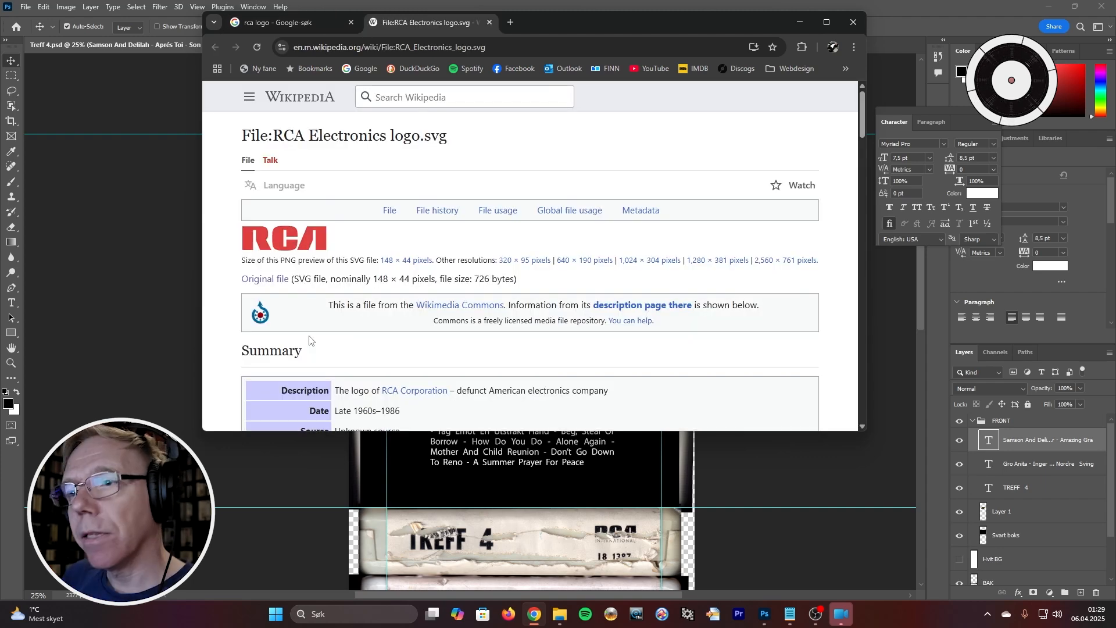
{"action": "left_click", "coordinate": [284, 243]}
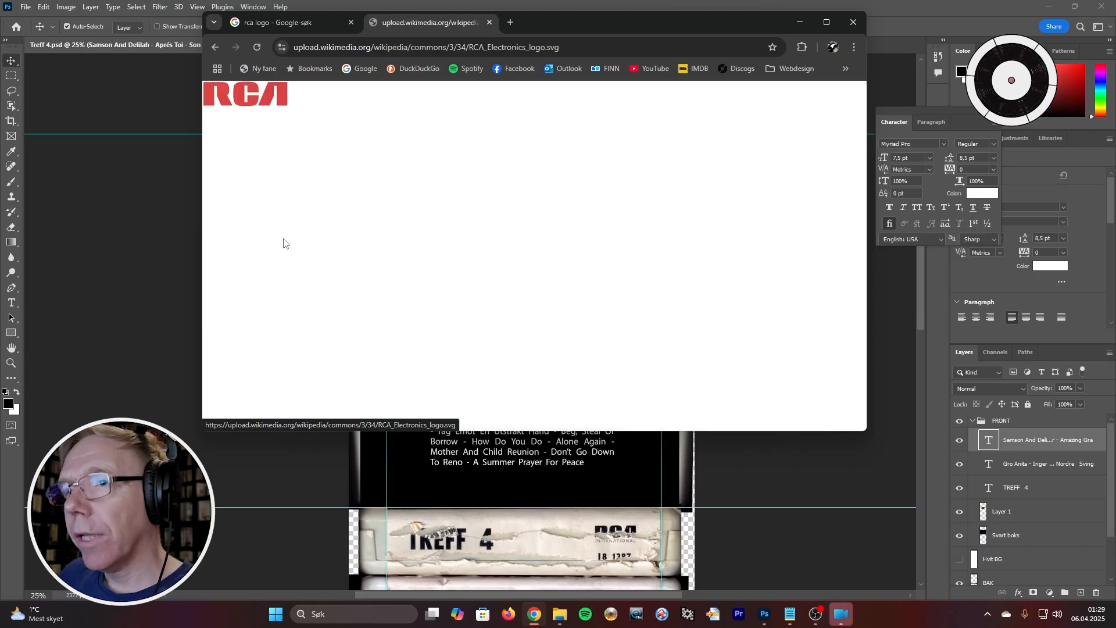
{"action": "right_click", "coordinate": [242, 98]}
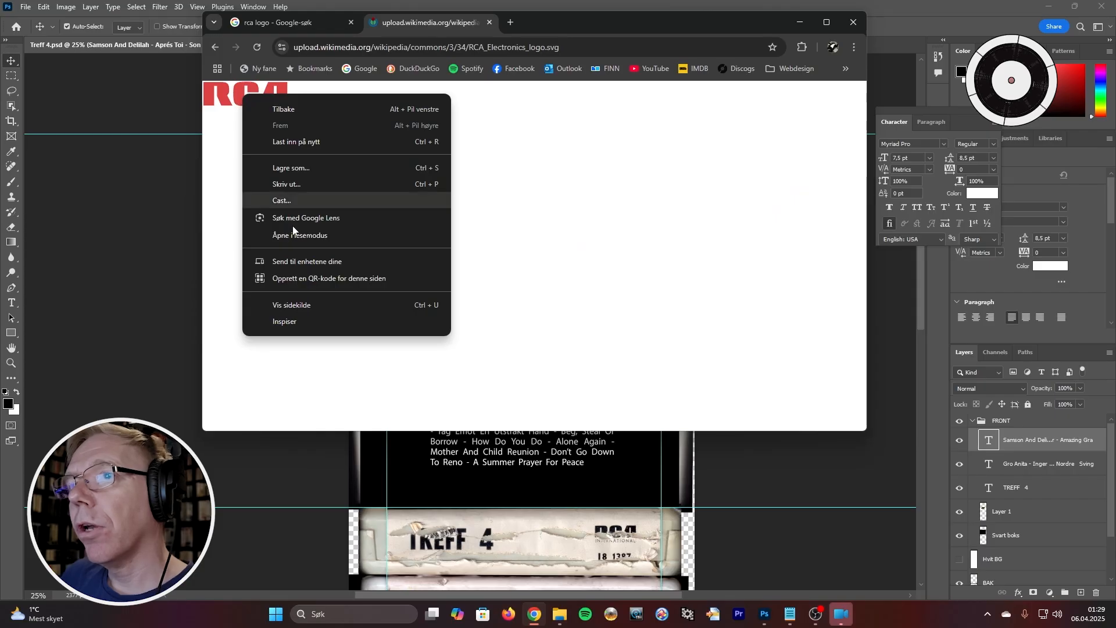
{"action": "left_click", "coordinate": [301, 167]}
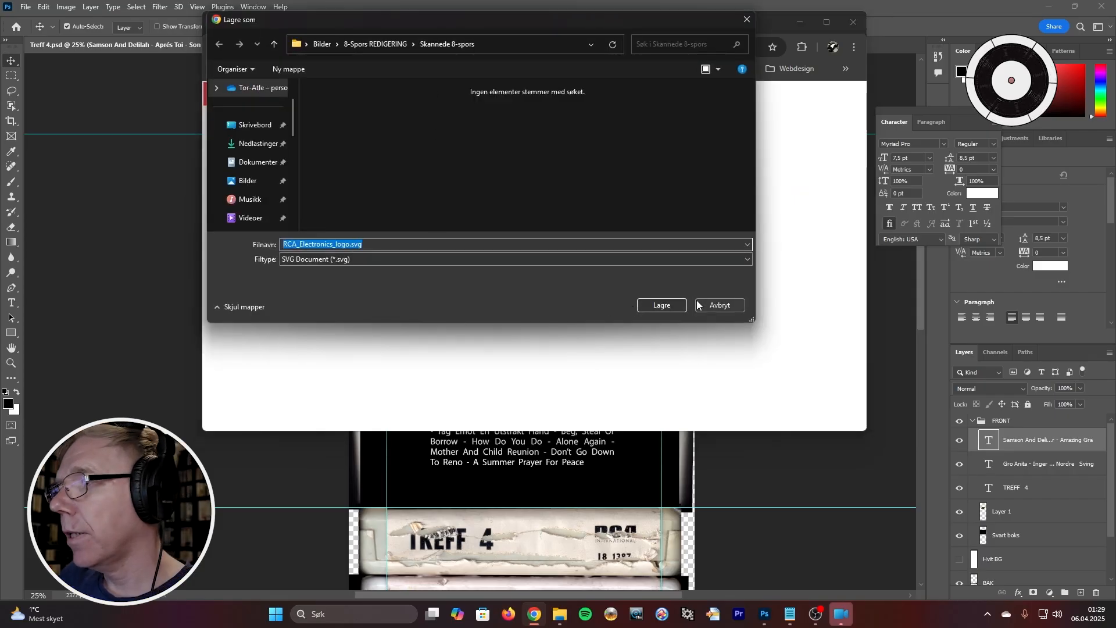
{"action": "left_click", "coordinate": [662, 305]}
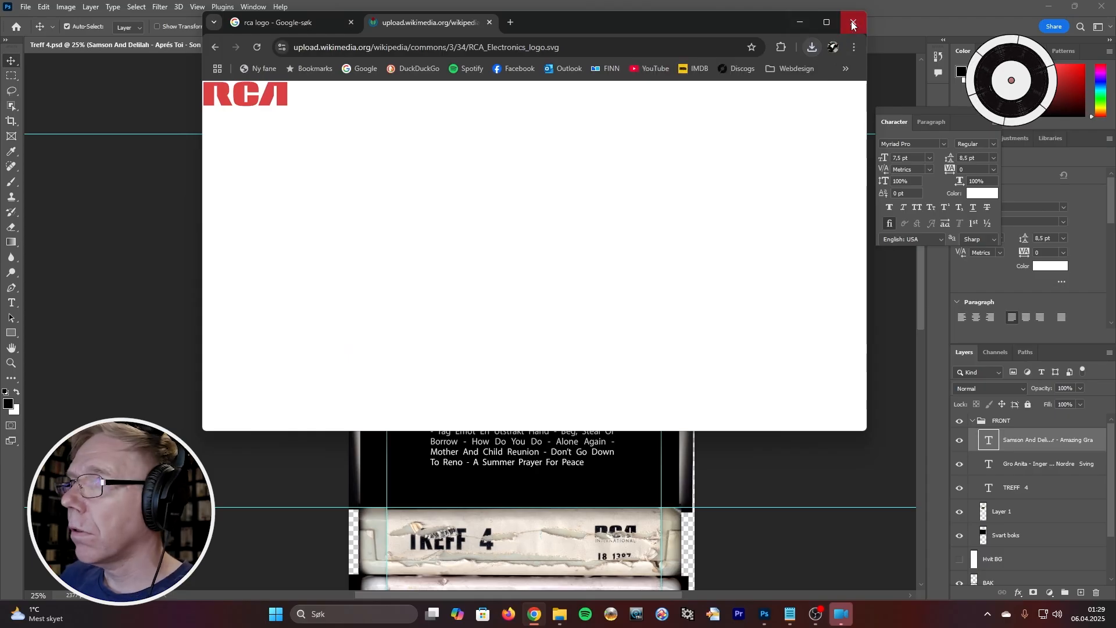
{"action": "left_click", "coordinate": [800, 22]}
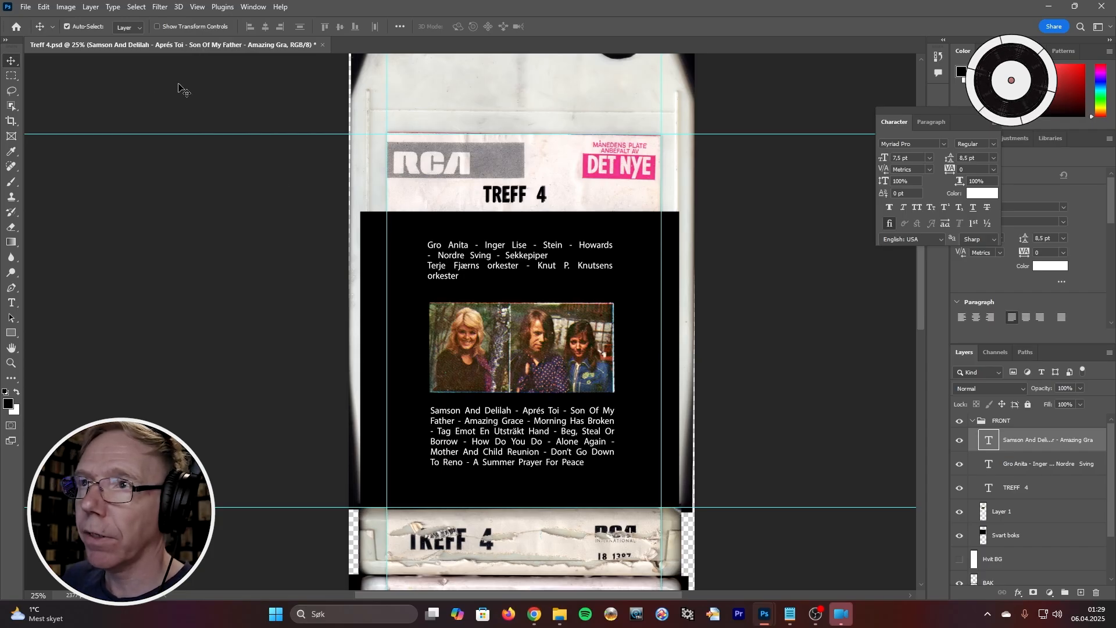
Open RCA_Electronics_logo.svg in Photoshop, rasterized at 615 × 185 pixels, 300 pixels/inch, in RGB Color
{"action": "left_click", "coordinate": [26, 7]}
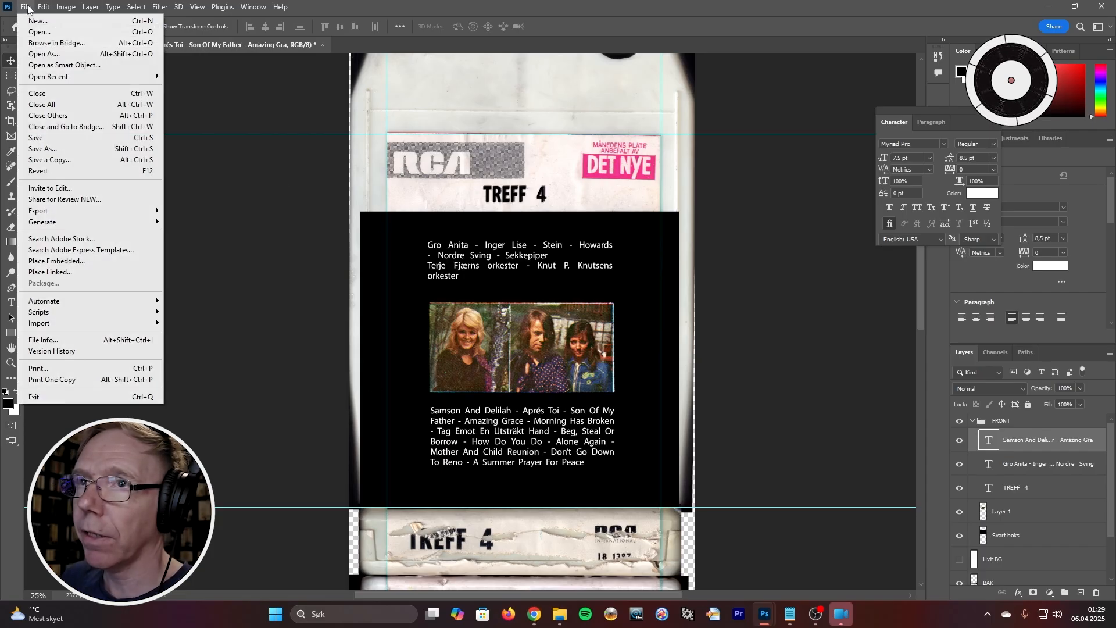
{"action": "left_click", "coordinate": [60, 33]}
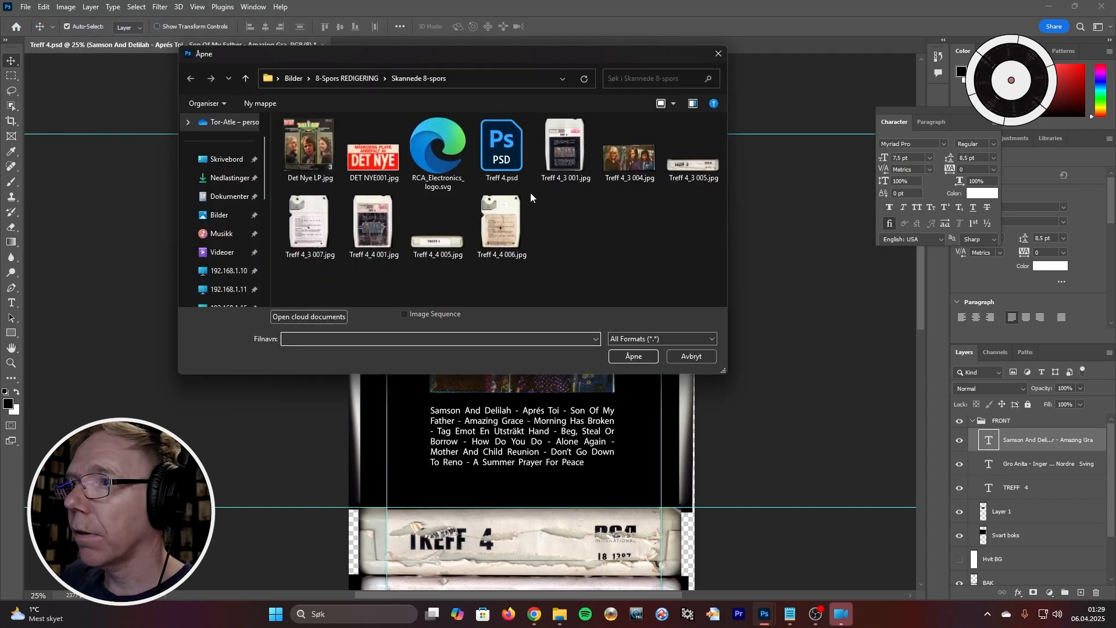
{"action": "double_click", "coordinate": [437, 151]}
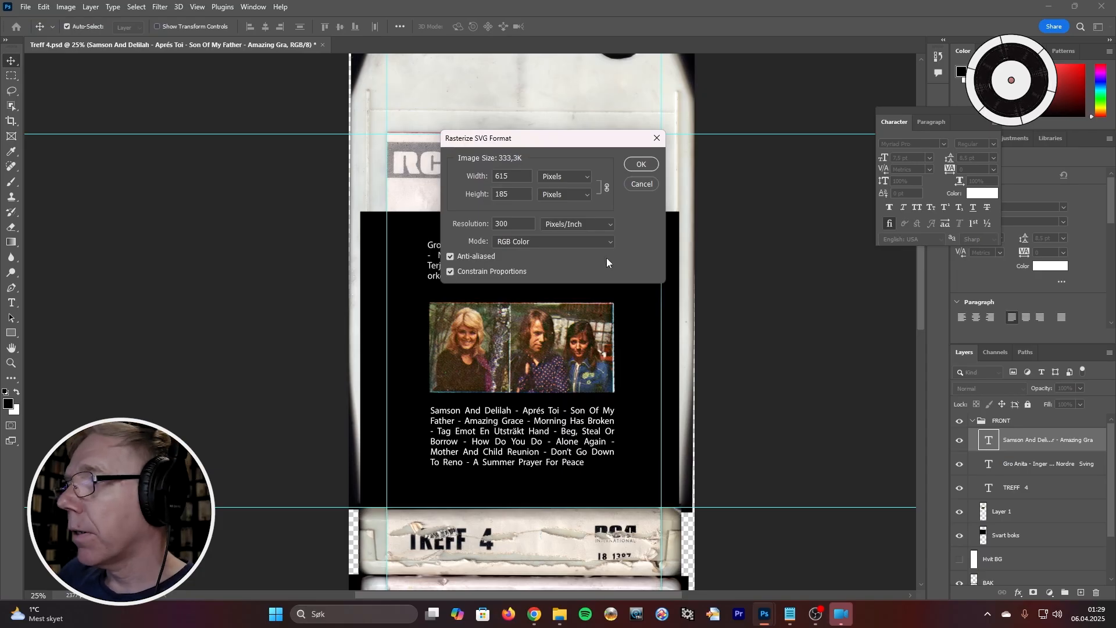
{"action": "left_click", "coordinate": [515, 177]}
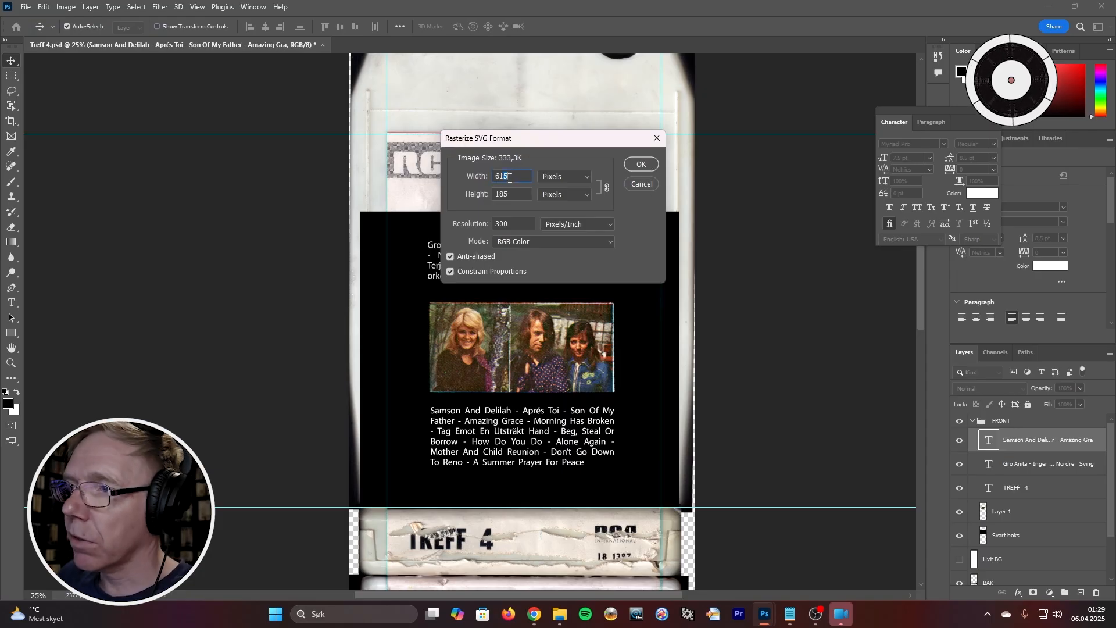
{"action": "left_click", "coordinate": [640, 165]}
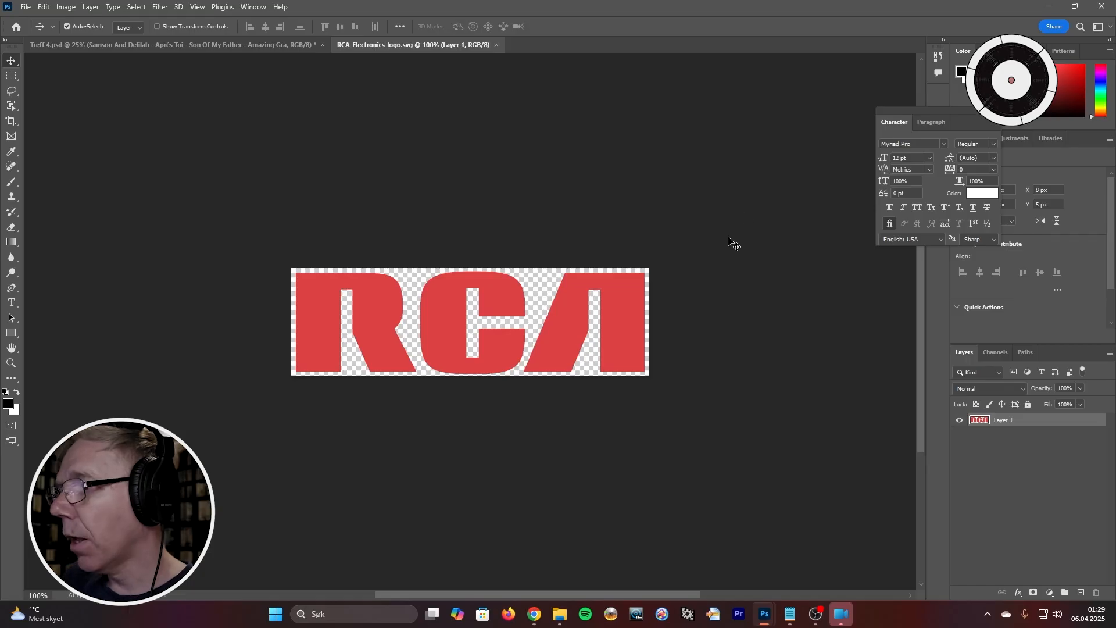
Check the logo's transparent background by hiding and showing its layer
{"action": "left_click", "coordinate": [961, 421]}
{"action": "left_click", "coordinate": [961, 421]}
{"action": "left_click", "coordinate": [960, 421]}
{"action": "left_click", "coordinate": [961, 421]}
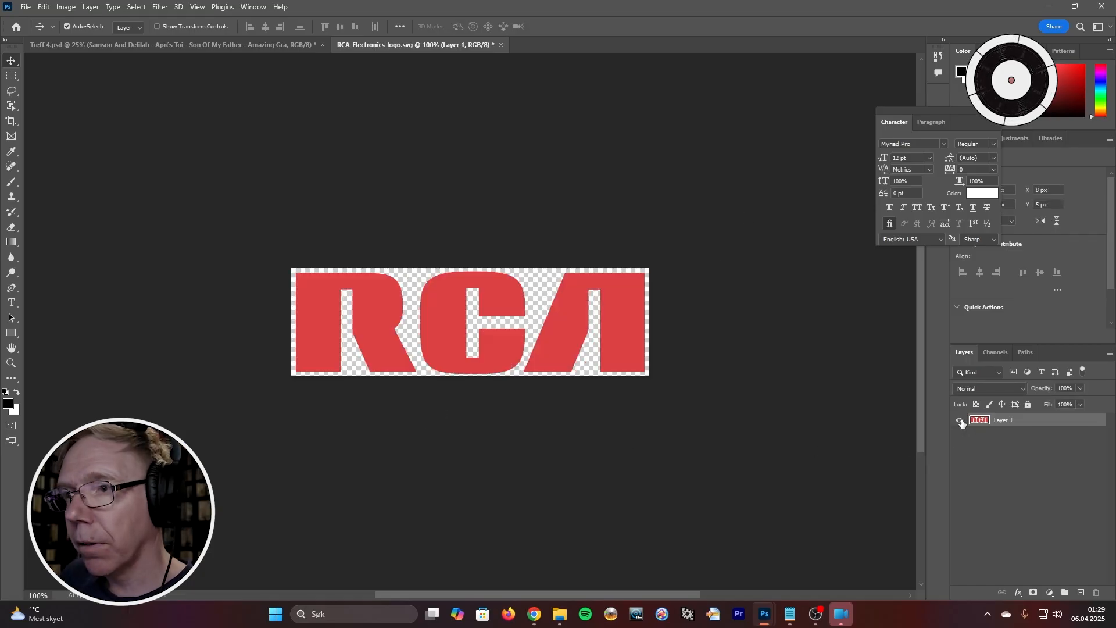
{"action": "left_click", "coordinate": [961, 421]}
{"action": "left_click", "coordinate": [959, 420]}
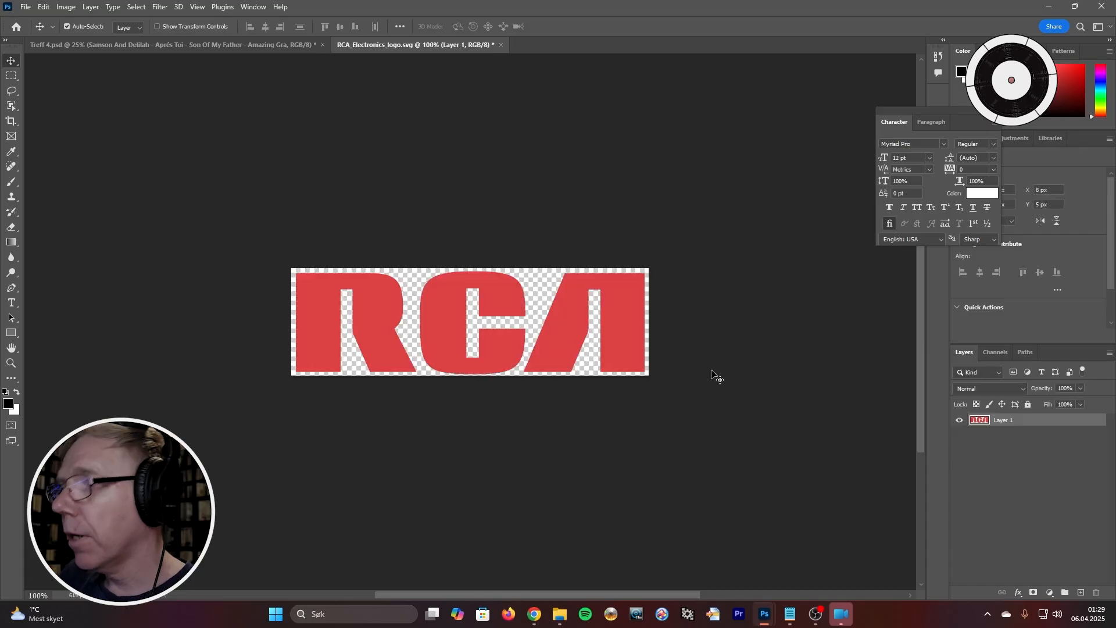
Copy the red RCA logo into the Treff 4.psd document as a new layer and close the logo file
{"action": "left_click_drag", "start_coordinate": [380, 48], "coordinate": [829, 83]}
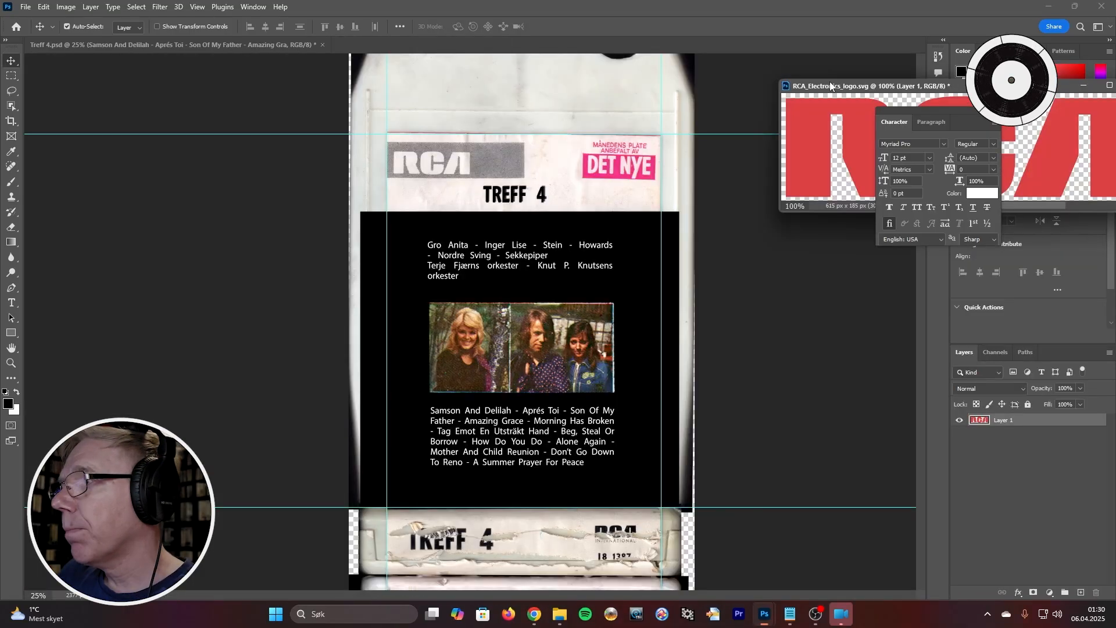
{"action": "left_click_drag", "start_coordinate": [820, 150], "coordinate": [449, 239]}
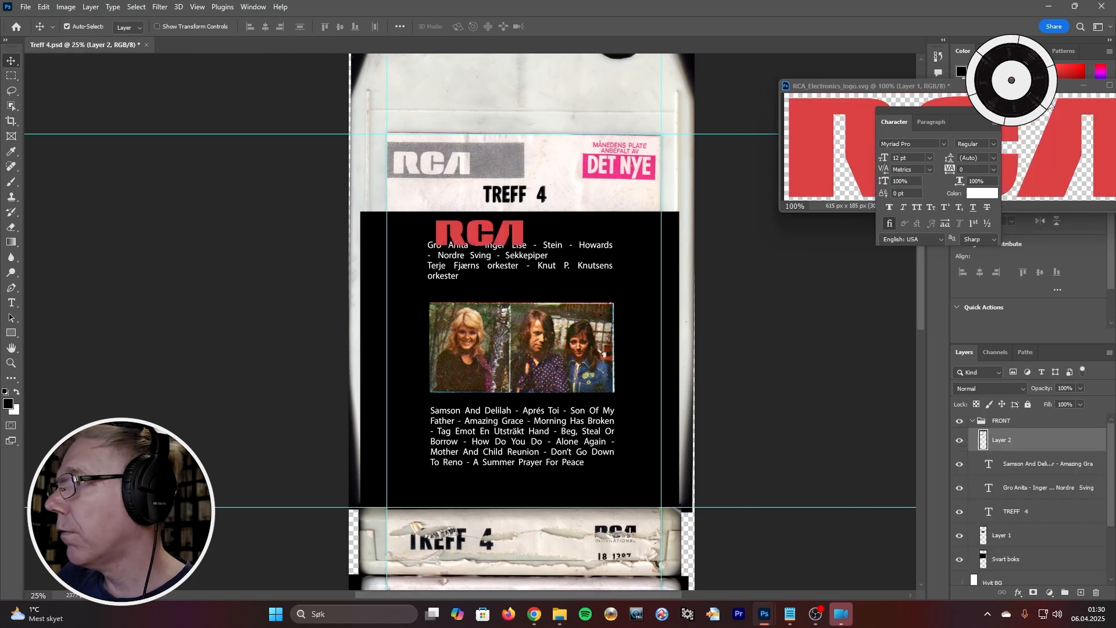
{"action": "left_click_drag", "start_coordinate": [1050, 86], "coordinate": [900, 67]}
{"action": "left_click", "coordinate": [985, 68]}
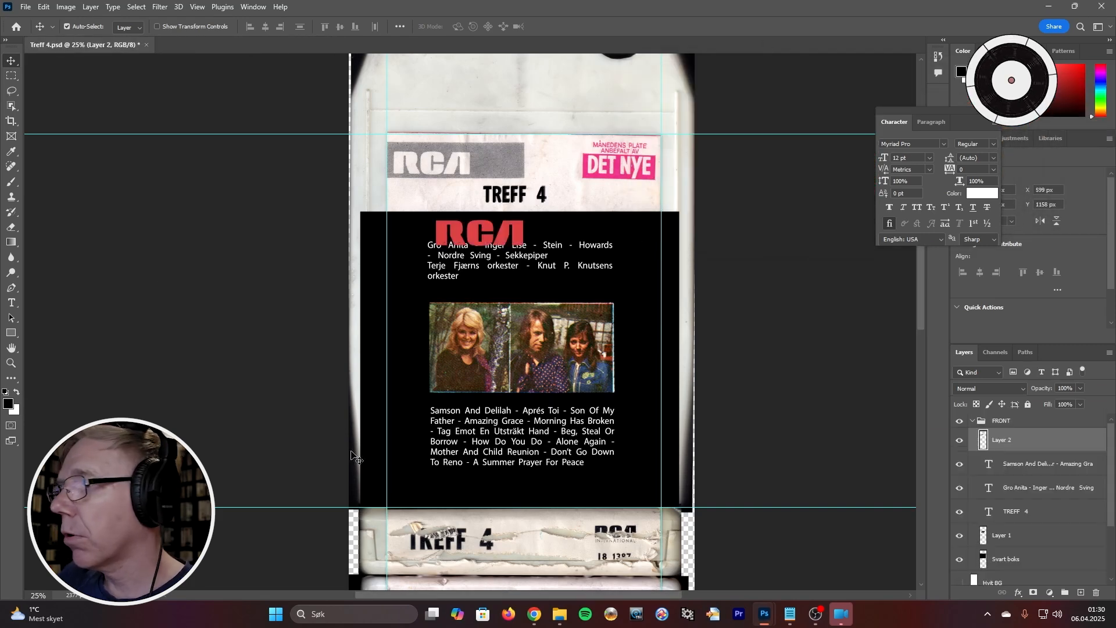
Move the red RCA logo onto the printed RCA logo in the grey band of the front label
{"action": "left_click_drag", "start_coordinate": [472, 232], "coordinate": [429, 166]}
{"action": "scroll", "coordinate": [410, 164], "scroll_direction": "up", "scroll_amount": 1}
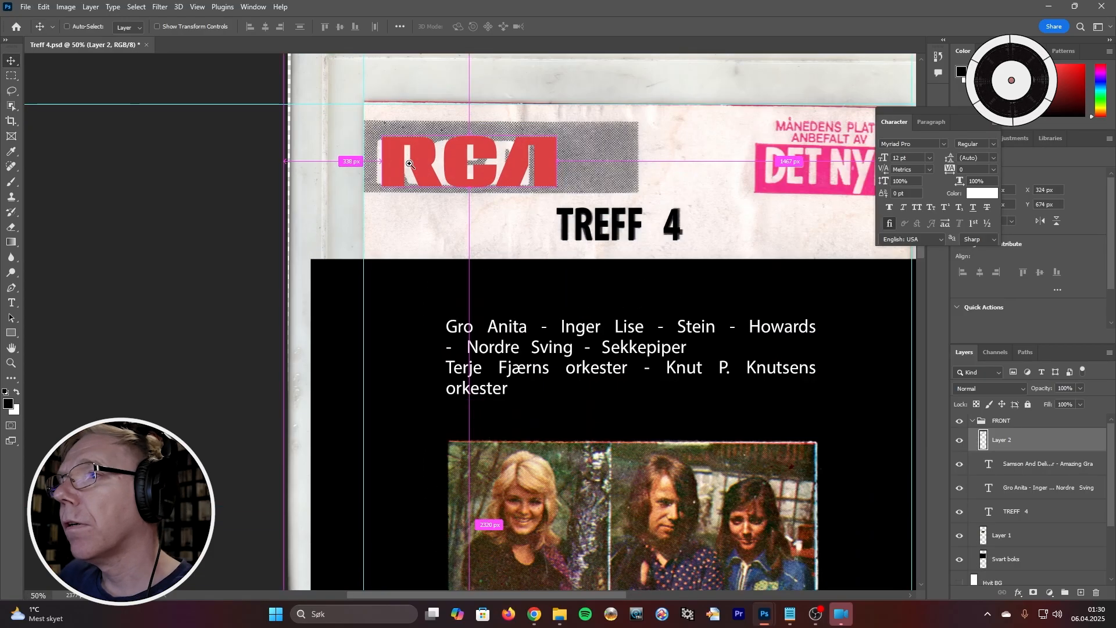
{"action": "left_click", "coordinate": [410, 164], "text": "ctrl"}
{"action": "scroll", "coordinate": [467, 282], "scroll_direction": "up", "scroll_amount": 1}
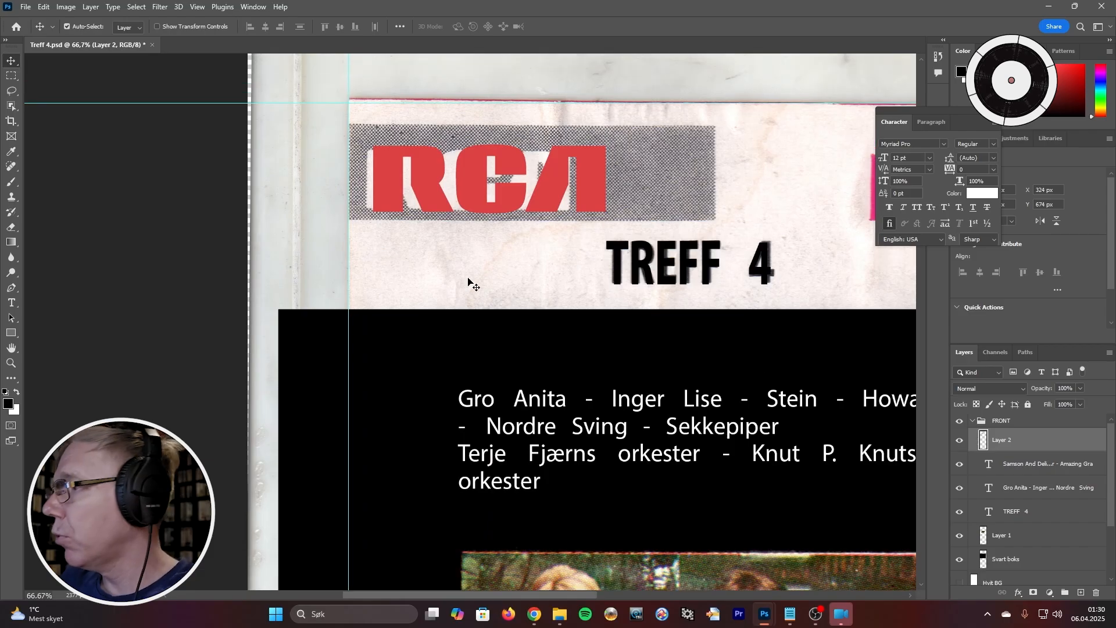
Nudge the red RCA logo to X 307 px, Y 664 px to line it up with the printed logo
{"action": "key", "text": "Left"}
{"action": "key", "text": "Left"}
{"action": "key", "text": "Left"}
{"action": "key", "text": "Left"}
{"action": "key", "text": "Left"}
{"action": "key", "text": "Left"}
{"action": "key", "text": "Left"}
{"action": "key", "text": "Left"}
{"action": "key", "text": "Left"}
{"action": "key", "text": "Left"}
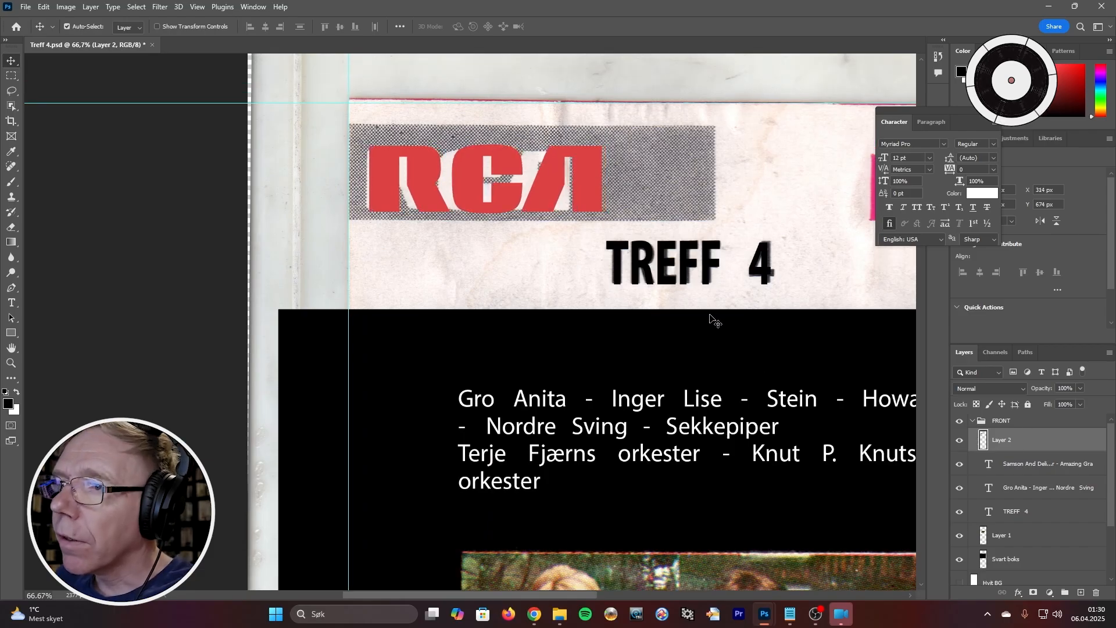
{"action": "key", "text": "Left"}
{"action": "key", "text": "Left"}
{"action": "key", "text": "Left"}
{"action": "key", "text": "Left"}
{"action": "key", "text": "Left"}
{"action": "key", "text": "Left"}
{"action": "key", "text": "Up"}
{"action": "key", "text": "Up"}
{"action": "key", "text": "Up"}
{"action": "key", "text": "Up"}
{"action": "key", "text": "Up"}
{"action": "key", "text": "Up"}
{"action": "key", "text": "Up"}
{"action": "key", "text": "Up"}
{"action": "key", "text": "Up"}
{"action": "key", "text": "Up"}
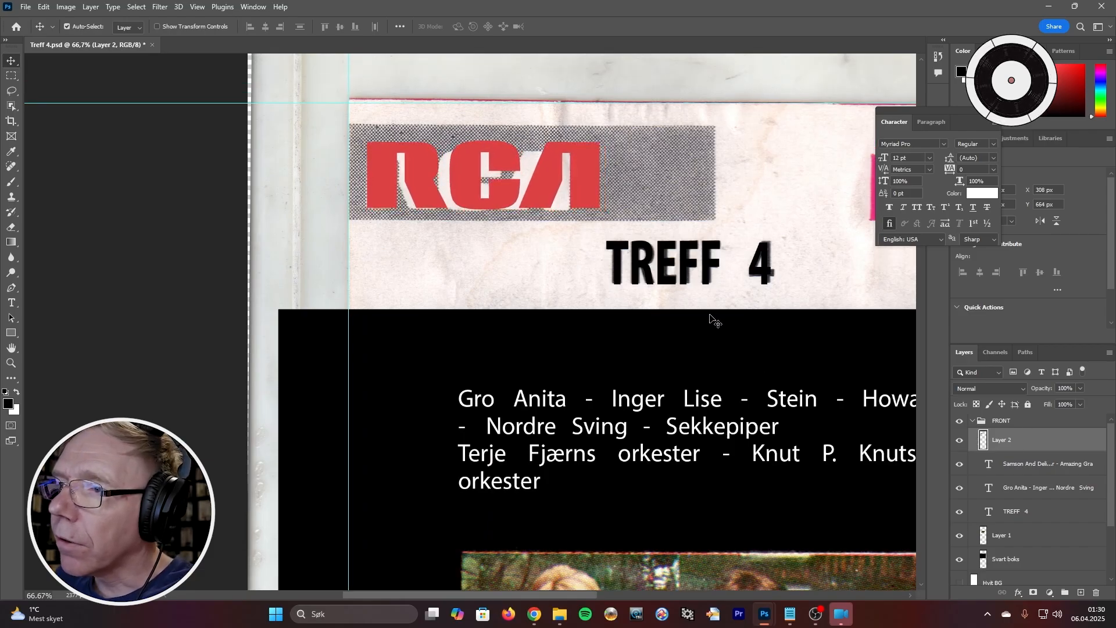
{"action": "key", "text": "Up"}
{"action": "key", "text": "Left"}
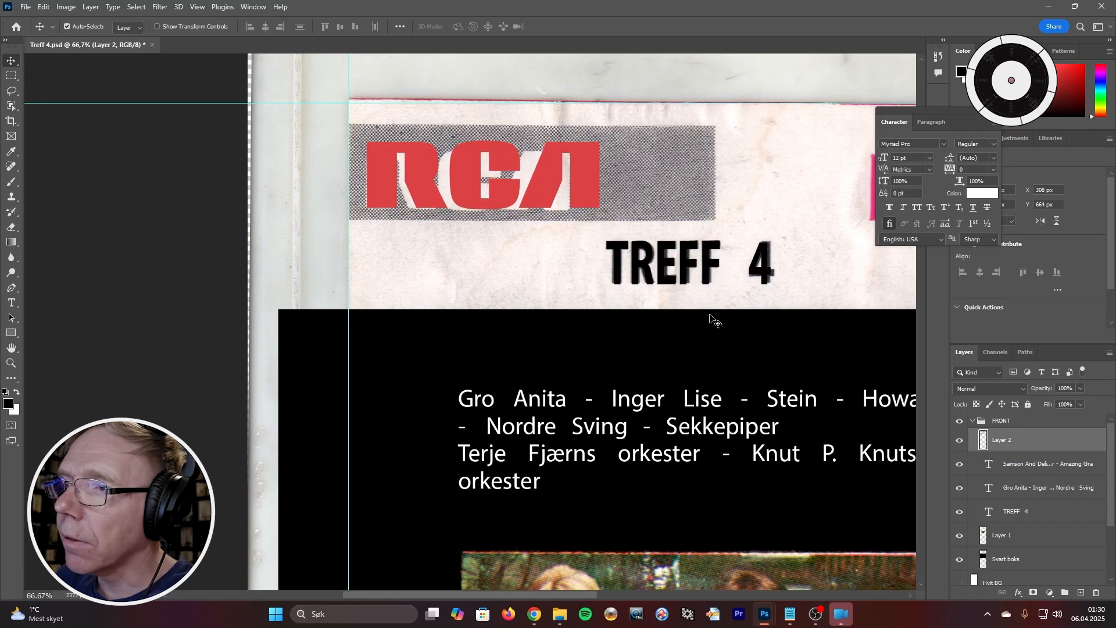
{"action": "key", "text": "Down"}
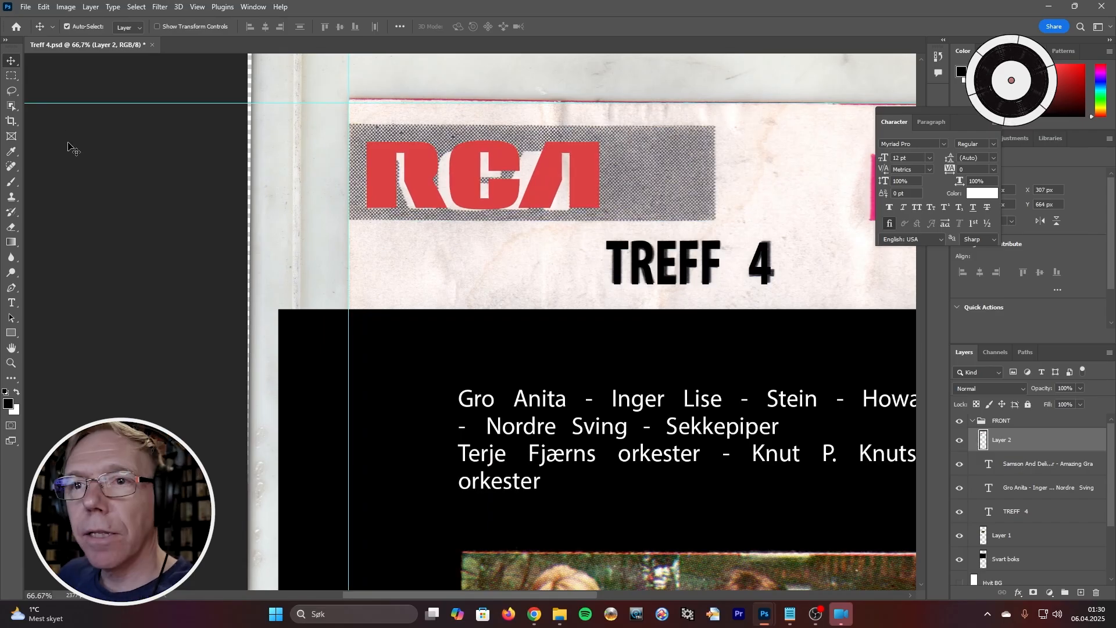
Scale the red RCA logo to about 87.28% so it matches the printed logo in the grey band
{"action": "left_click", "coordinate": [44, 13]}
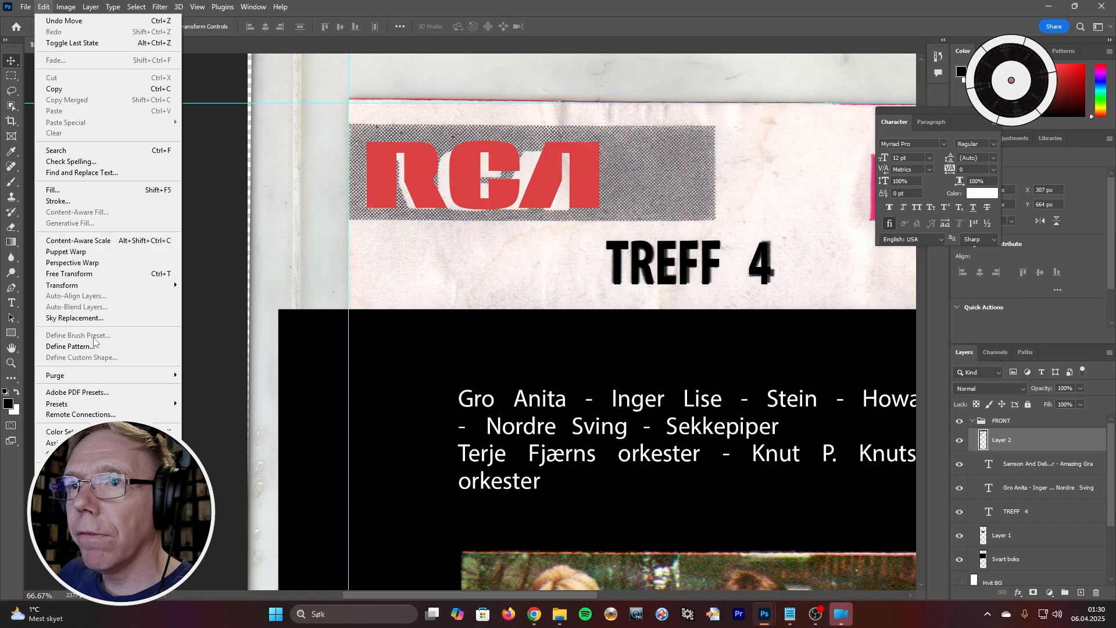
{"action": "left_click", "coordinate": [68, 275]}
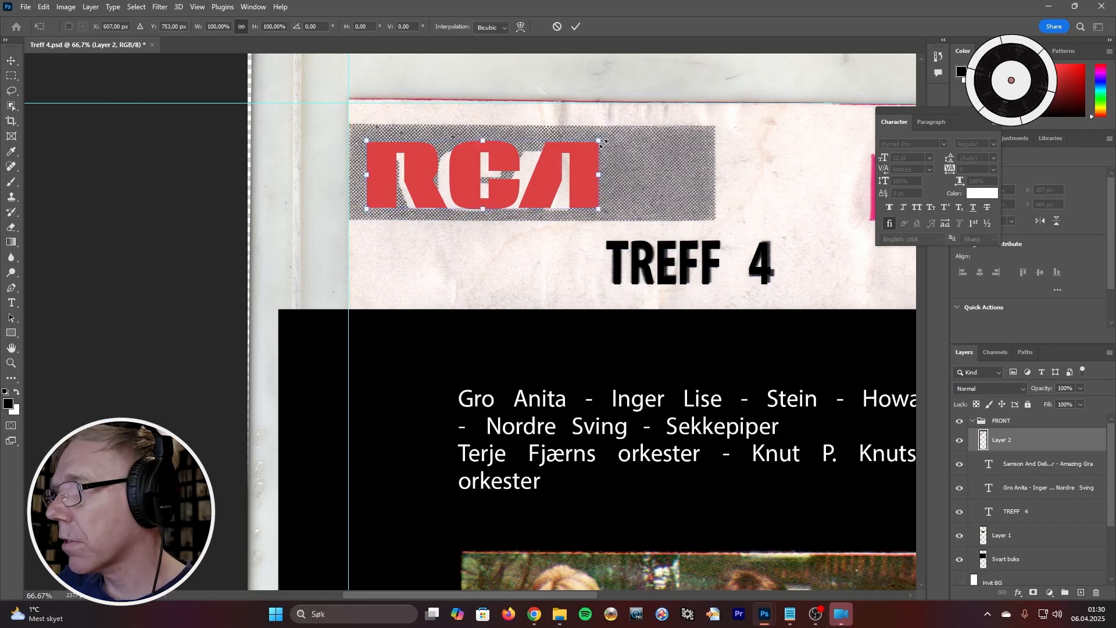
{"action": "left_click_drag", "start_coordinate": [599, 140], "coordinate": [571, 147]}
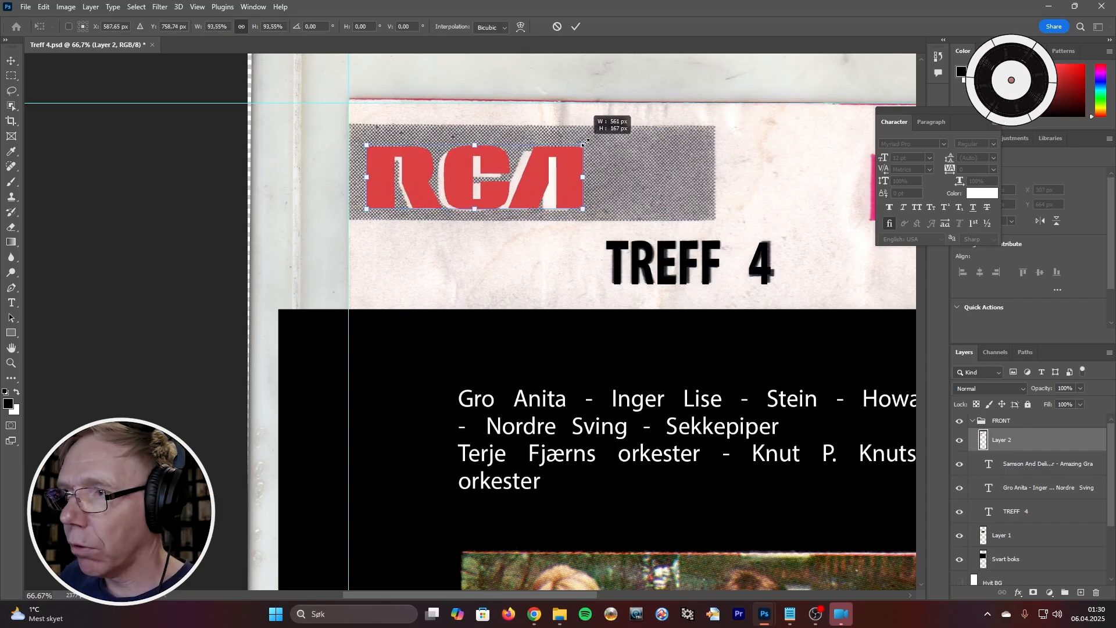
{"action": "left_click_drag", "start_coordinate": [590, 142], "coordinate": [579, 181]}
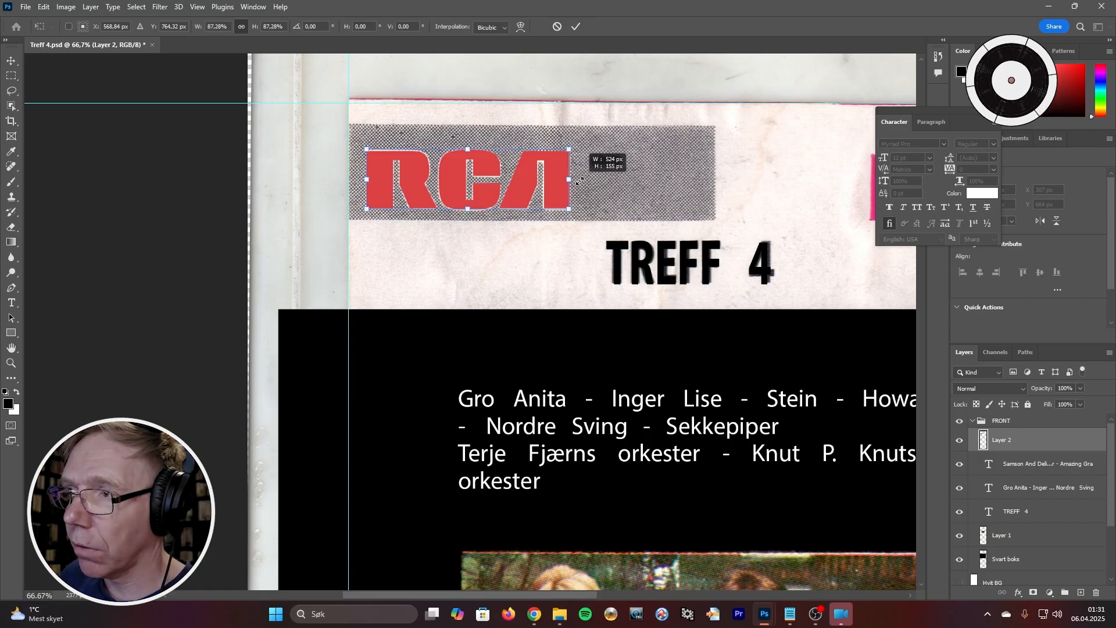
{"action": "left_click_drag", "start_coordinate": [579, 181], "coordinate": [579, 181]}
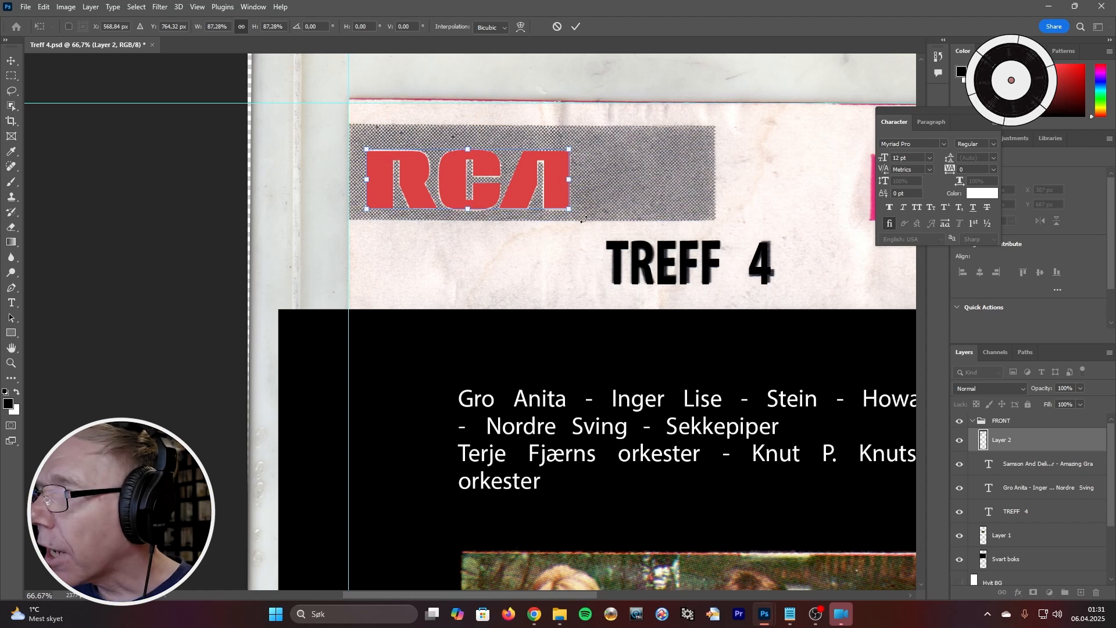
Rotate the red RCA logo by about 0.82° to follow the tilt of the printed logo and apply the transform
{"action": "left_click_drag", "start_coordinate": [583, 220], "coordinate": [602, 227]}
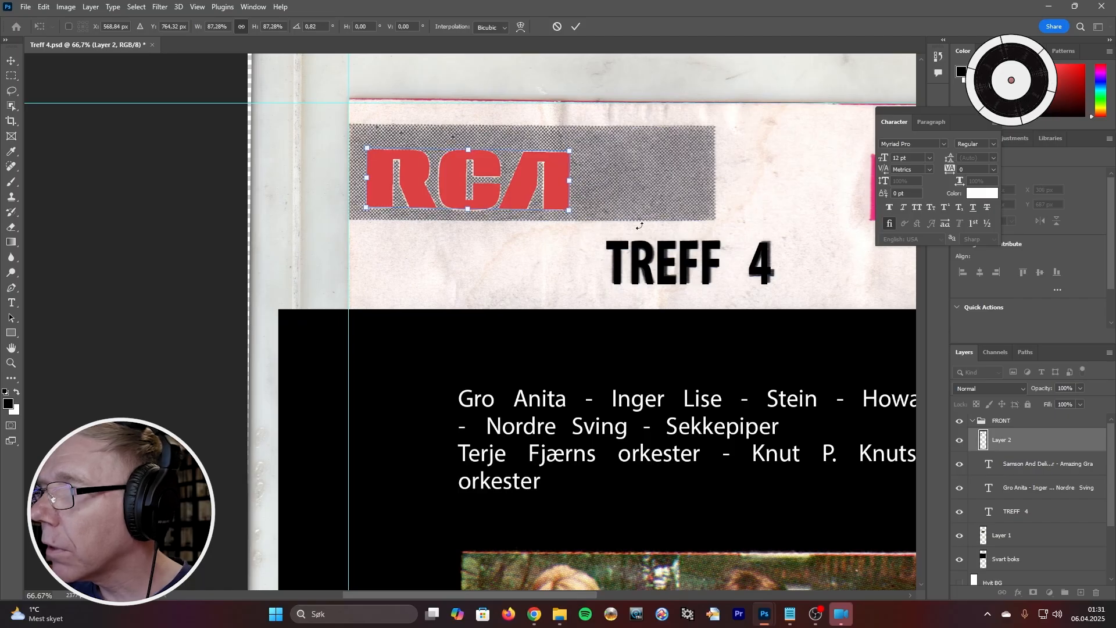
{"action": "key", "text": "Down"}
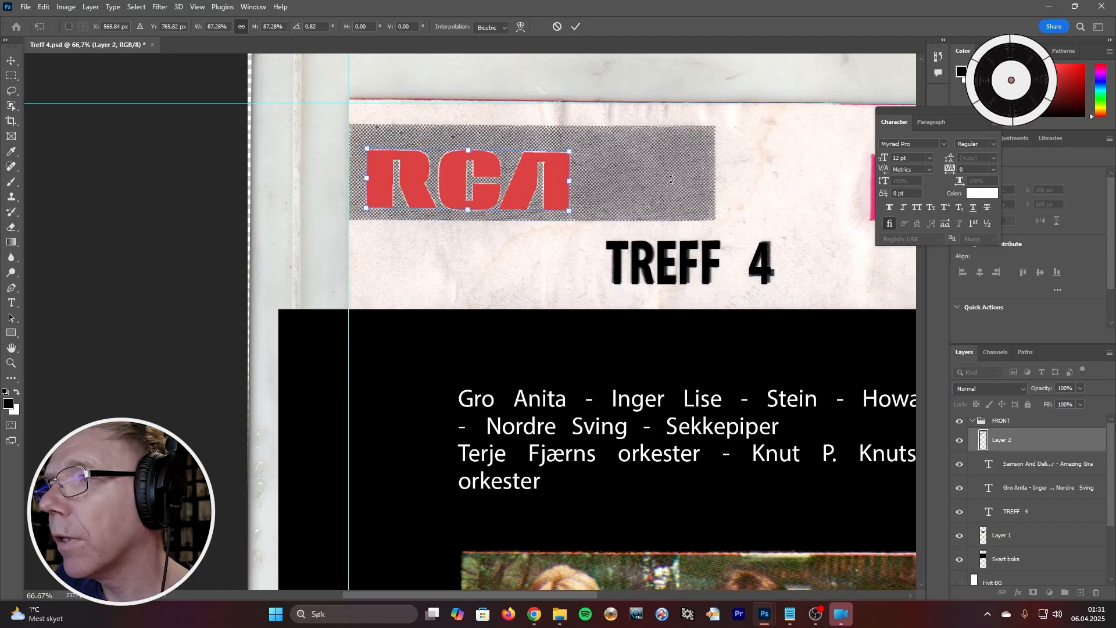
{"action": "key", "text": "Up"}
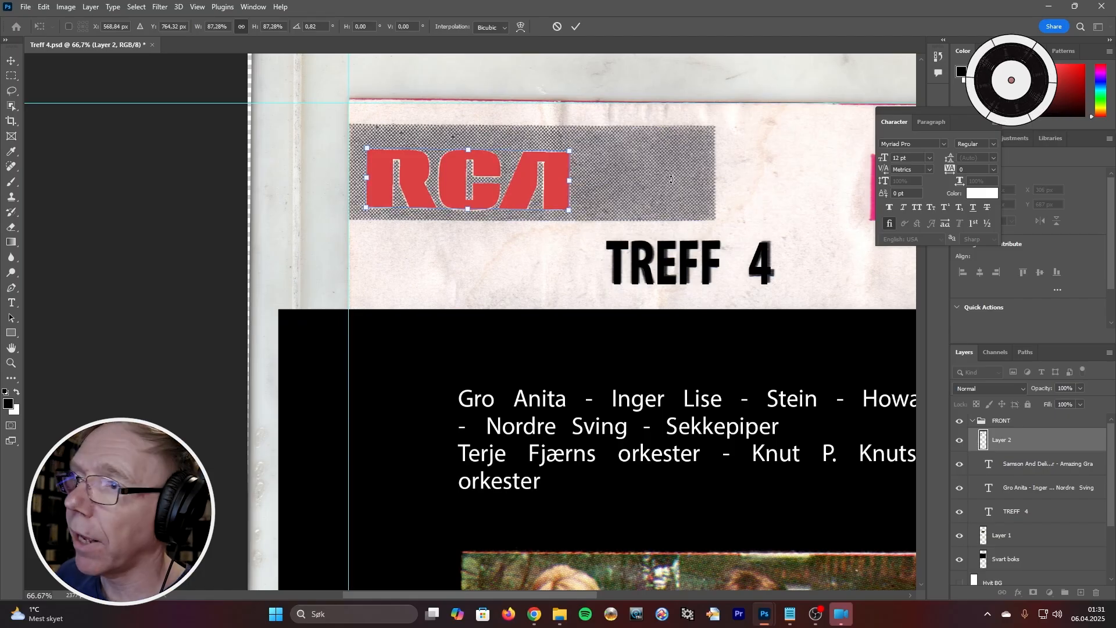
{"action": "key", "text": "Return"}
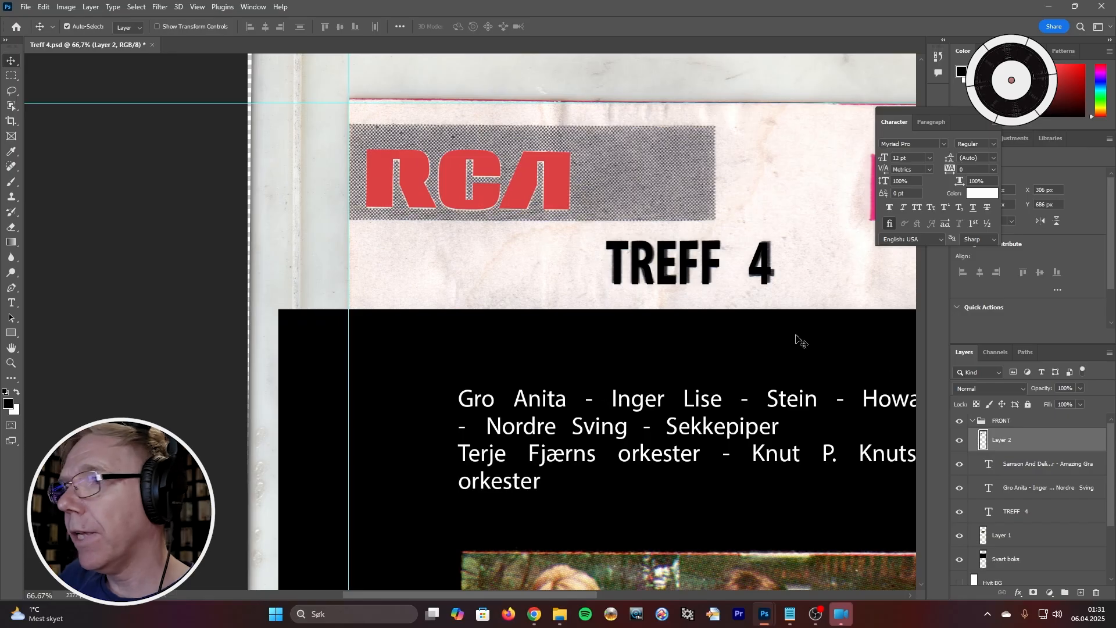
Rename the red logo's layer as RCA rød
{"action": "double_click", "coordinate": [1008, 441]}
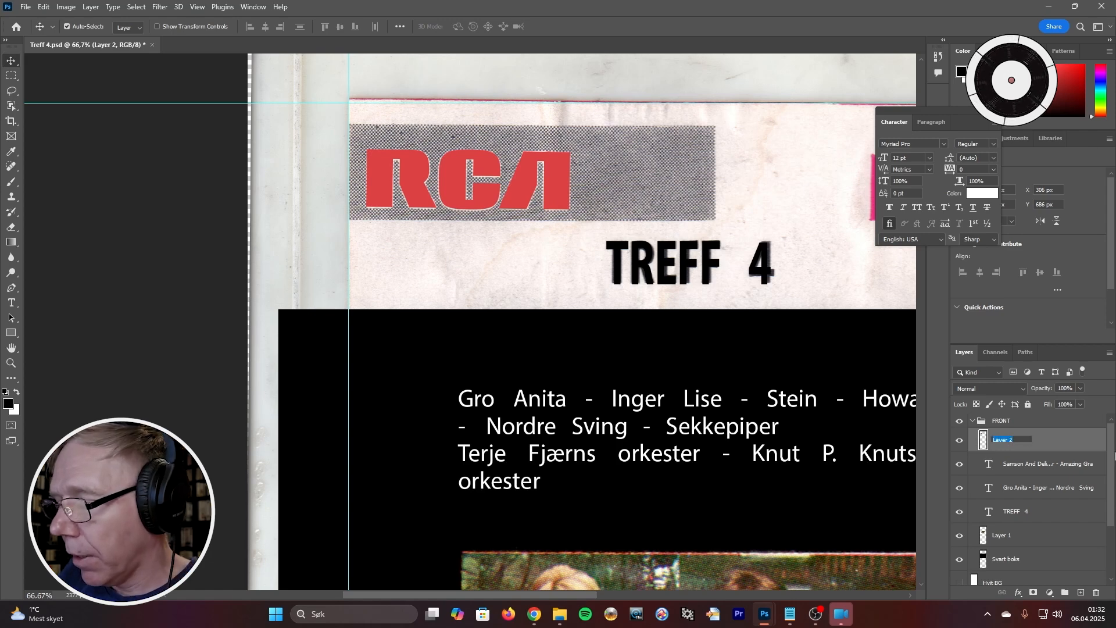
{"action": "type", "text": "RCA"}
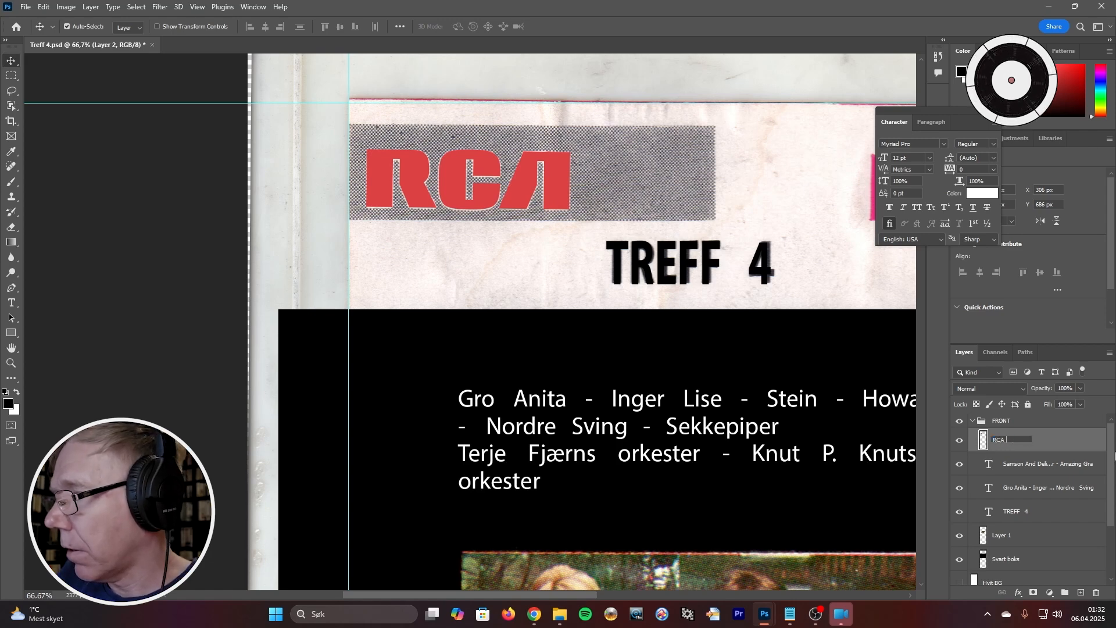
{"action": "type", "text": " rød"}
{"action": "key", "text": "Return"}
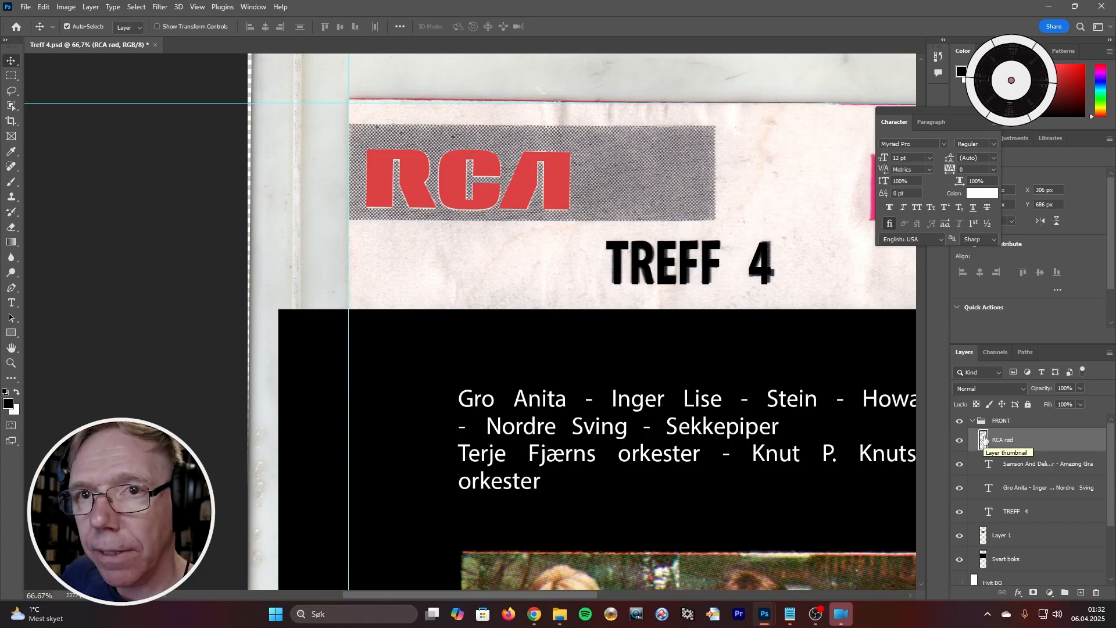
Load the outline of the RCA rød layer as a selection and add a new empty layer above it
{"action": "key", "text": "ctrl"}
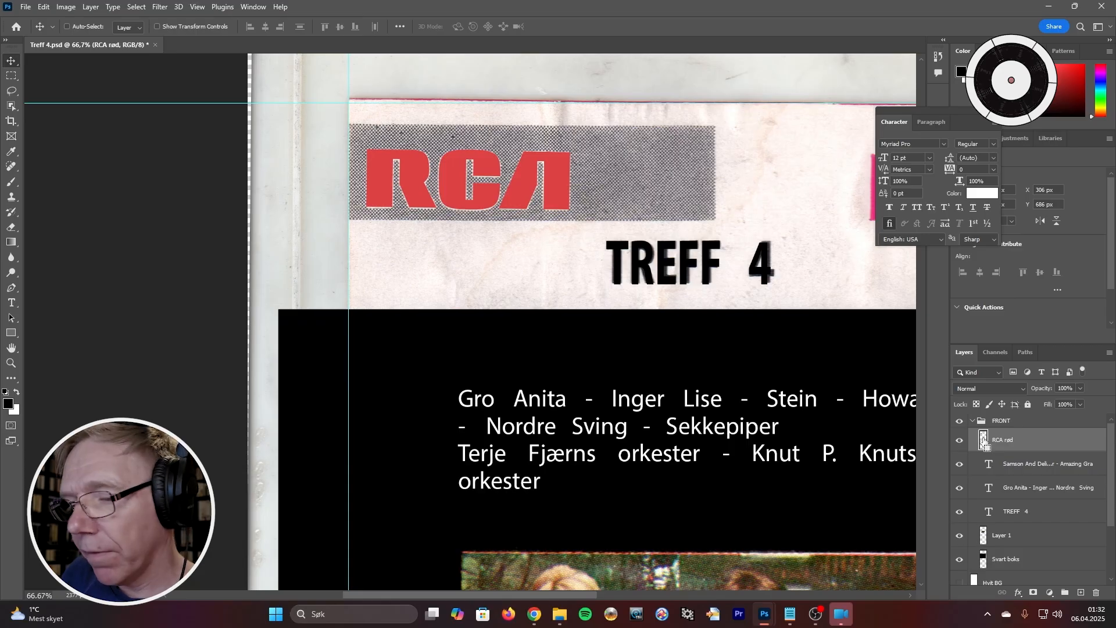
{"action": "left_click", "coordinate": [983, 440], "text": "ctrl"}
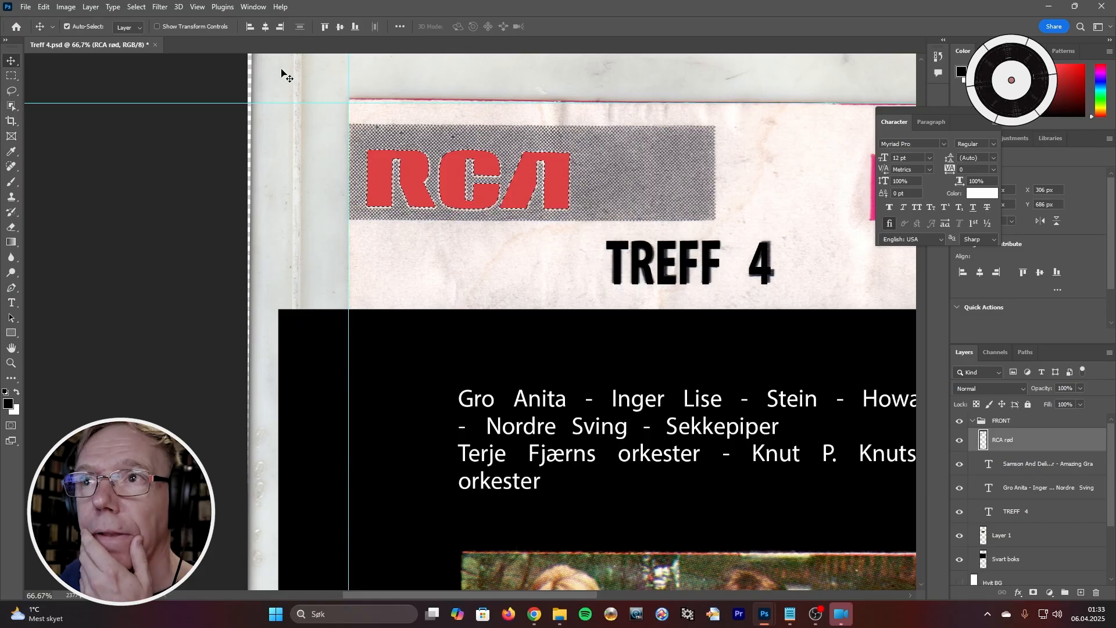
{"action": "left_click", "coordinate": [45, 7]}
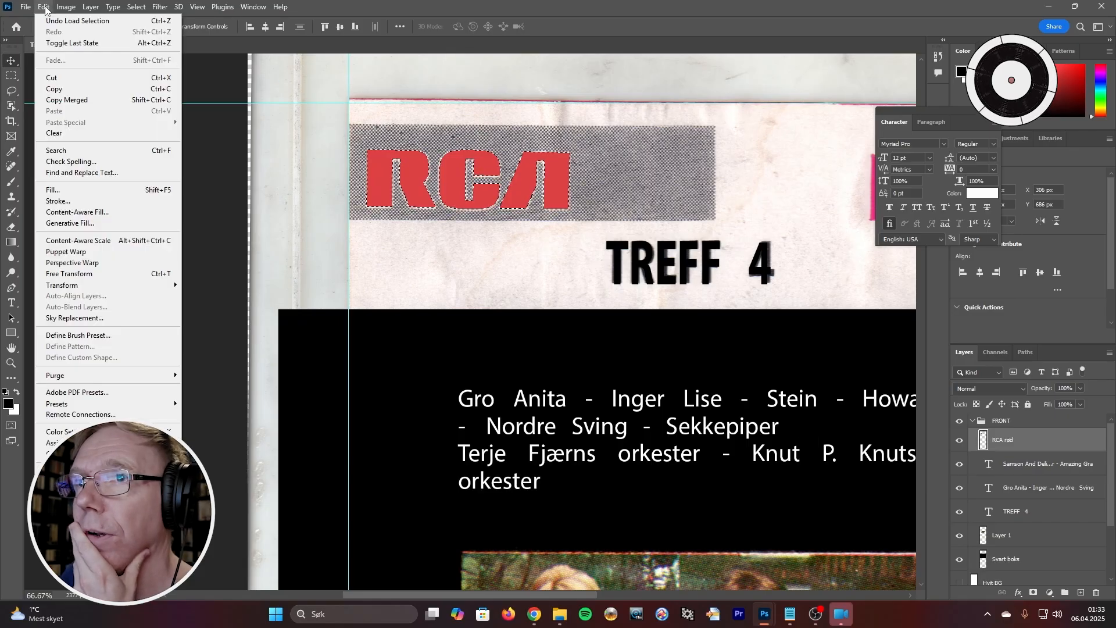
{"action": "left_click", "coordinate": [410, 5]}
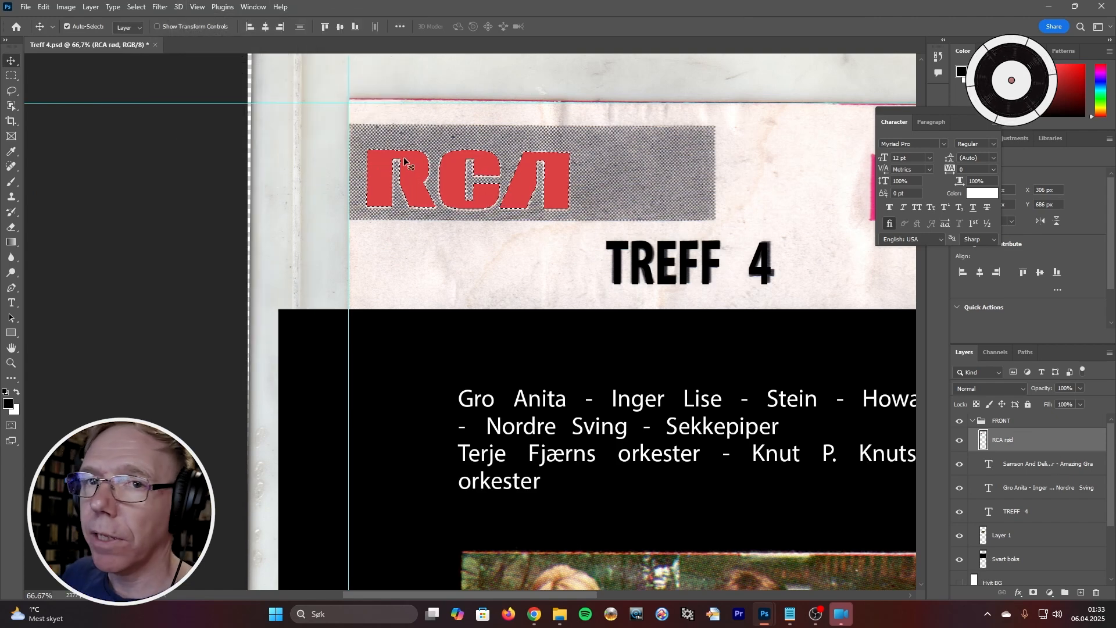
{"action": "left_click", "coordinate": [1080, 592]}
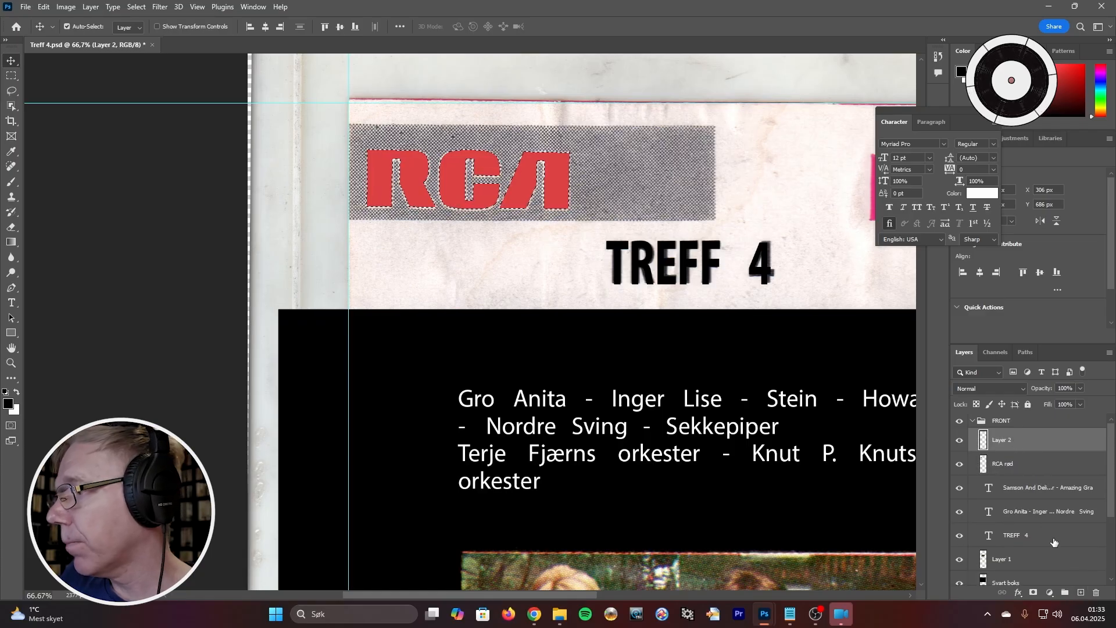
Fill the logo-shaped selection with white at 100% opacity on the new layer and deselect
{"action": "left_click", "coordinate": [43, 7]}
{"action": "left_click", "coordinate": [64, 191]}
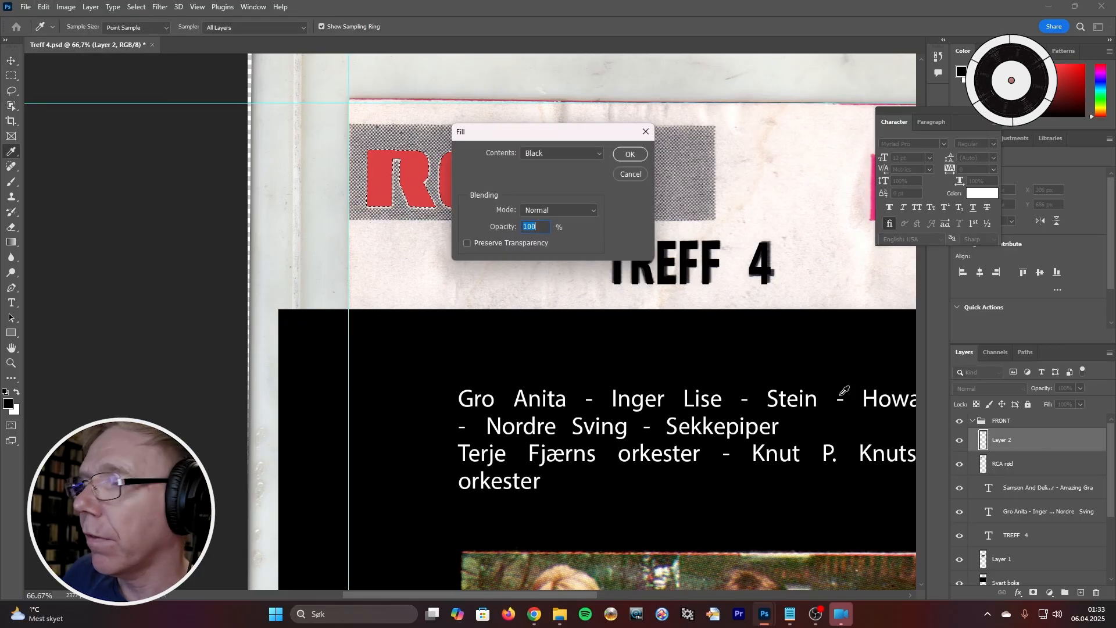
{"action": "left_click", "coordinate": [562, 153]}
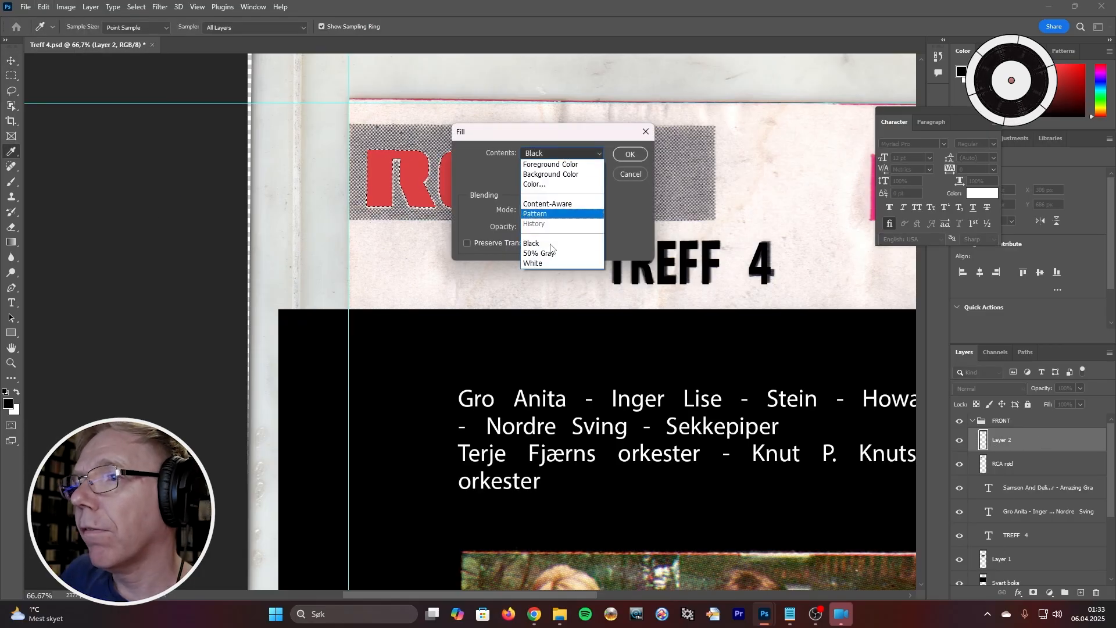
{"action": "left_click", "coordinate": [547, 263]}
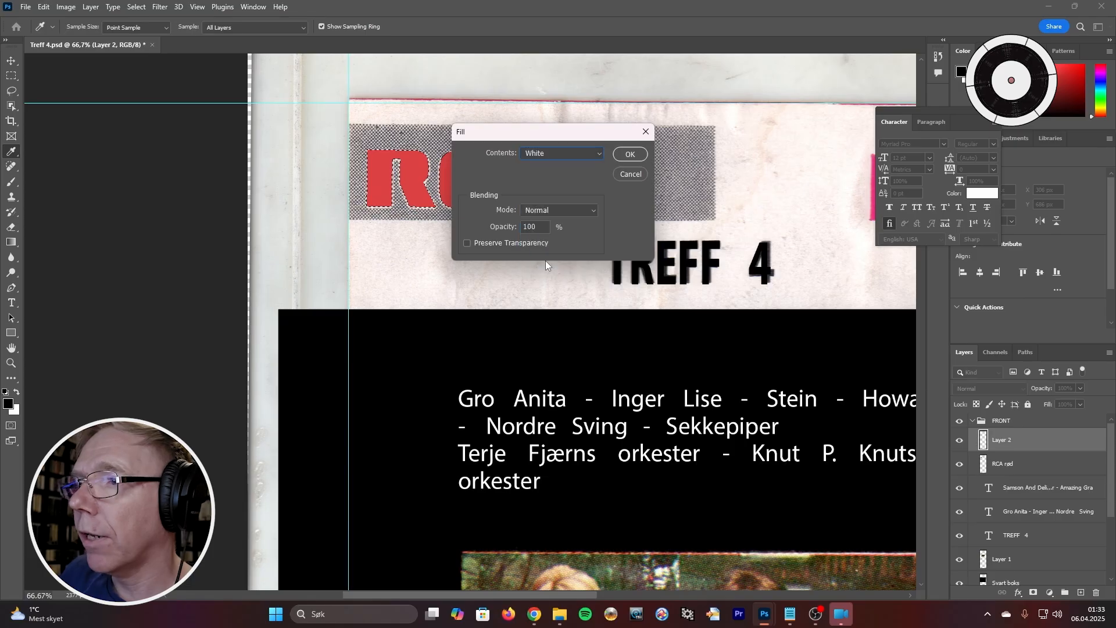
{"action": "left_click", "coordinate": [629, 155]}
{"action": "key", "text": "v"}
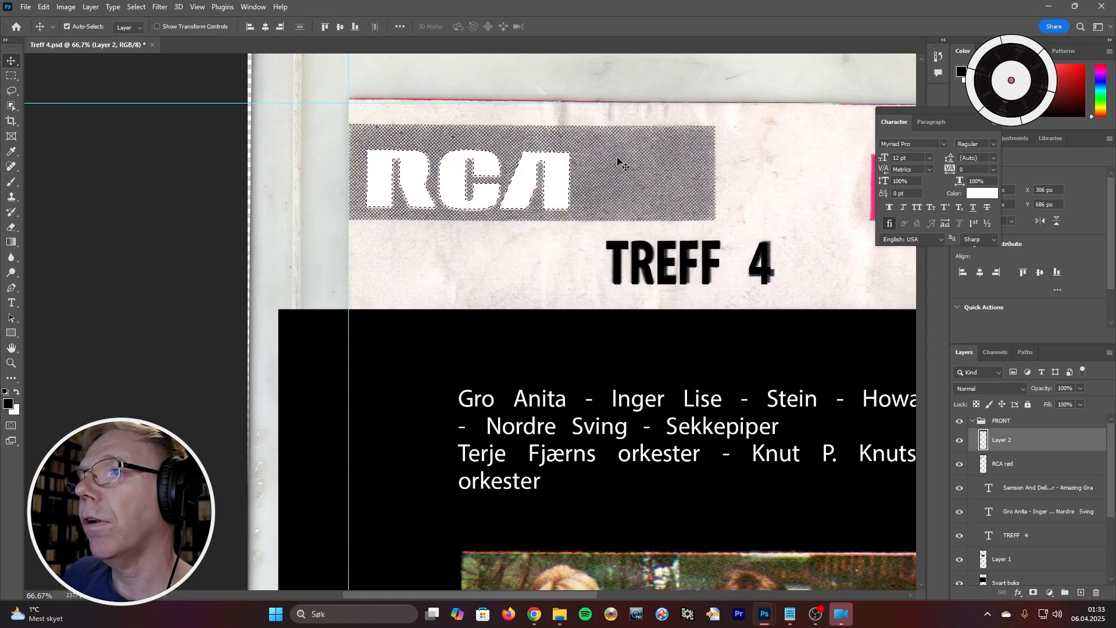
{"action": "left_click", "coordinate": [11, 76]}
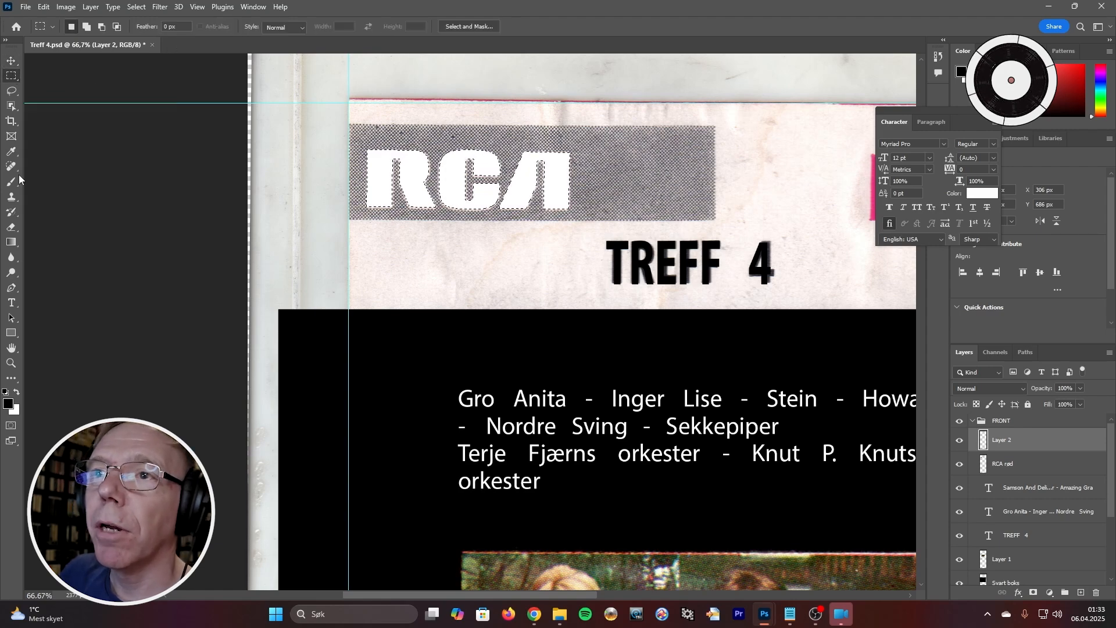
{"action": "left_click", "coordinate": [147, 234]}
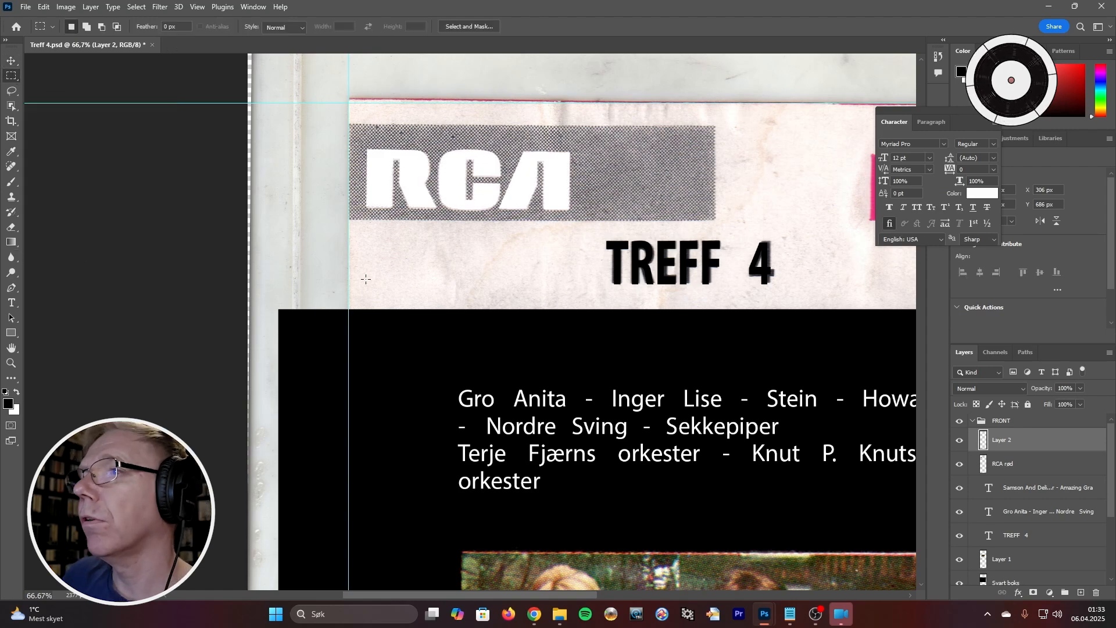
Examine the white logo's edges up close by hiding and showing the RCA rød and white logo layers
{"action": "left_click", "coordinate": [419, 166], "text": "ctrl"}
{"action": "left_click", "coordinate": [384, 155], "text": "ctrl"}
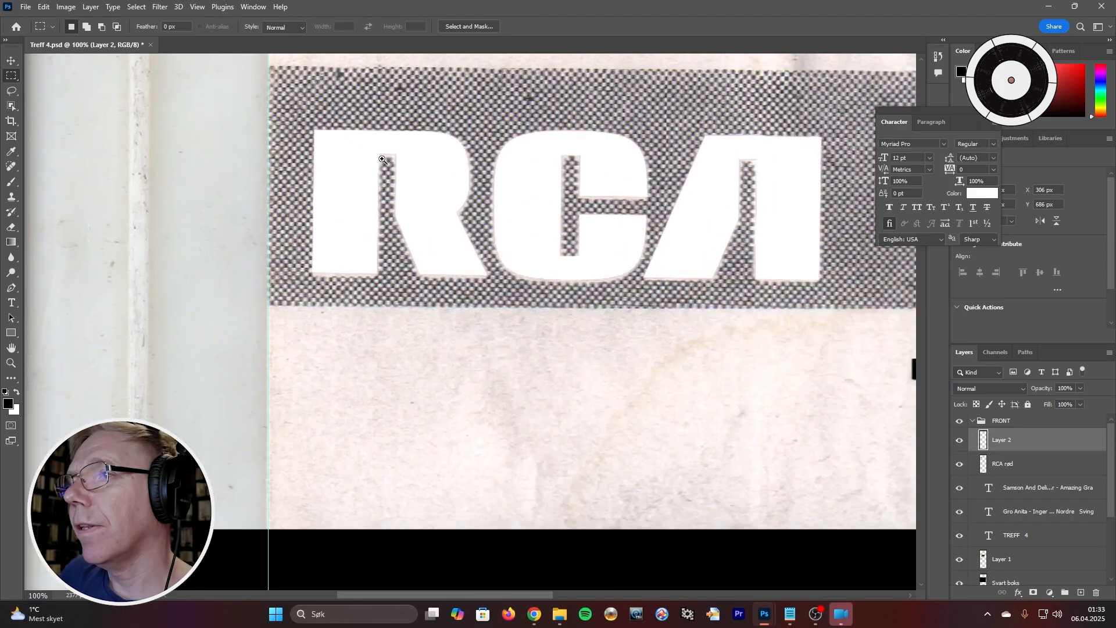
{"action": "left_click", "coordinate": [431, 151], "text": "ctrl"}
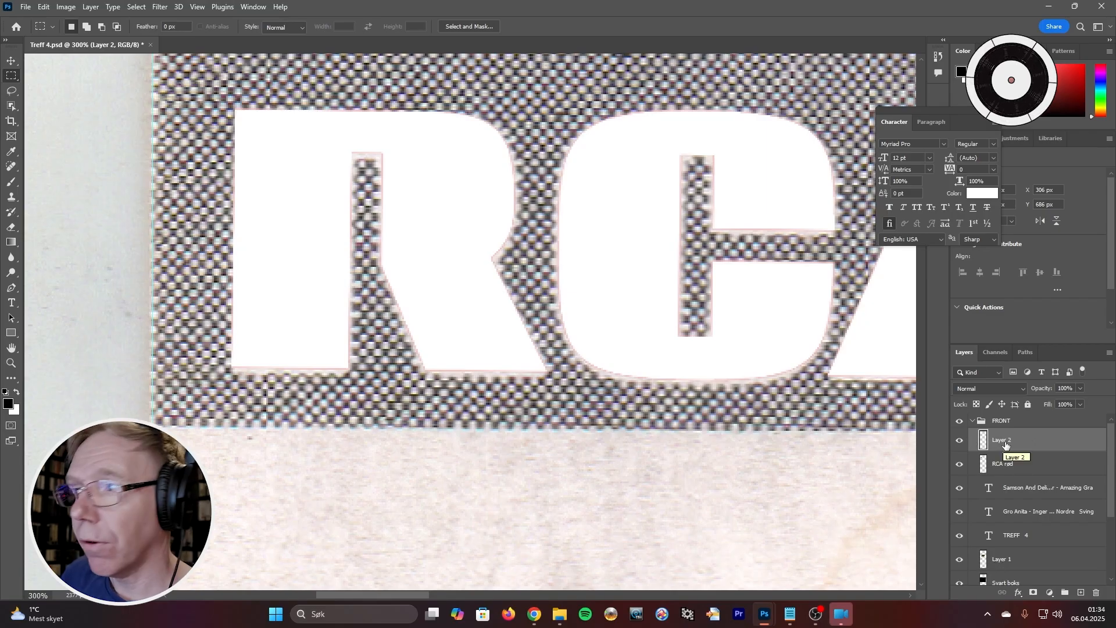
{"action": "left_click", "coordinate": [959, 466]}
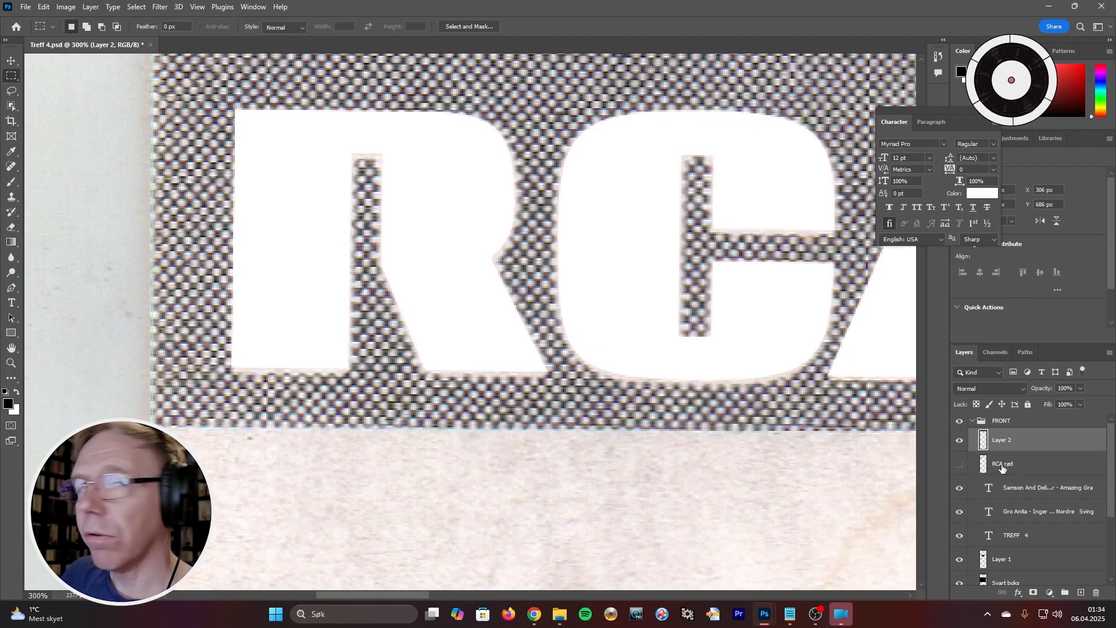
{"action": "left_click", "coordinate": [959, 441]}
{"action": "left_click", "coordinate": [959, 441]}
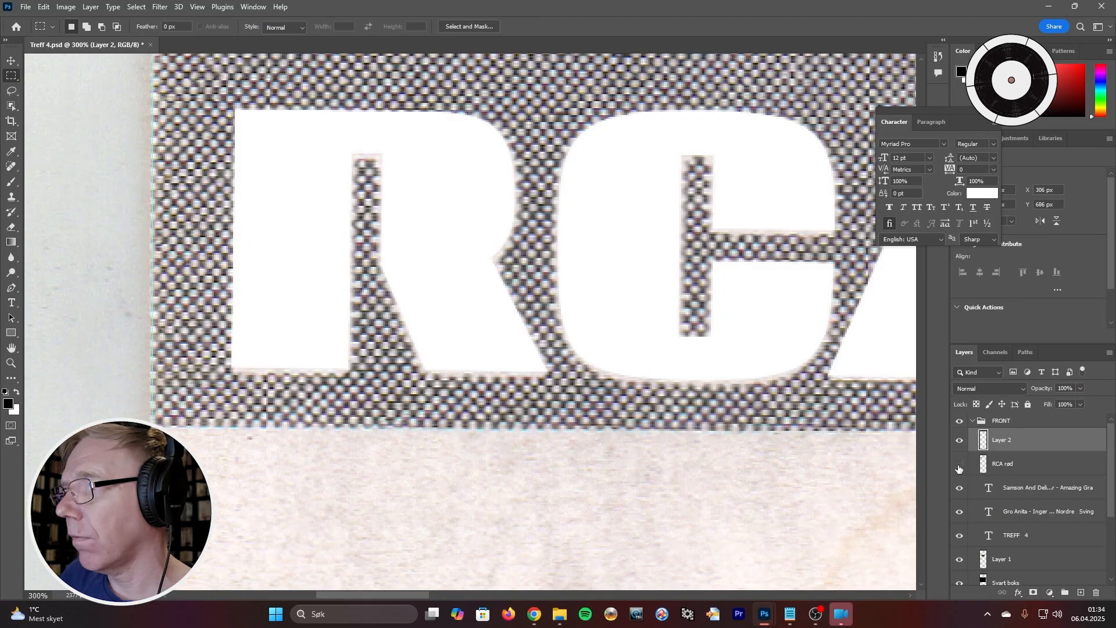
{"action": "left_click", "coordinate": [959, 466]}
{"action": "left_click", "coordinate": [959, 467]}
{"action": "left_click", "coordinate": [959, 467]}
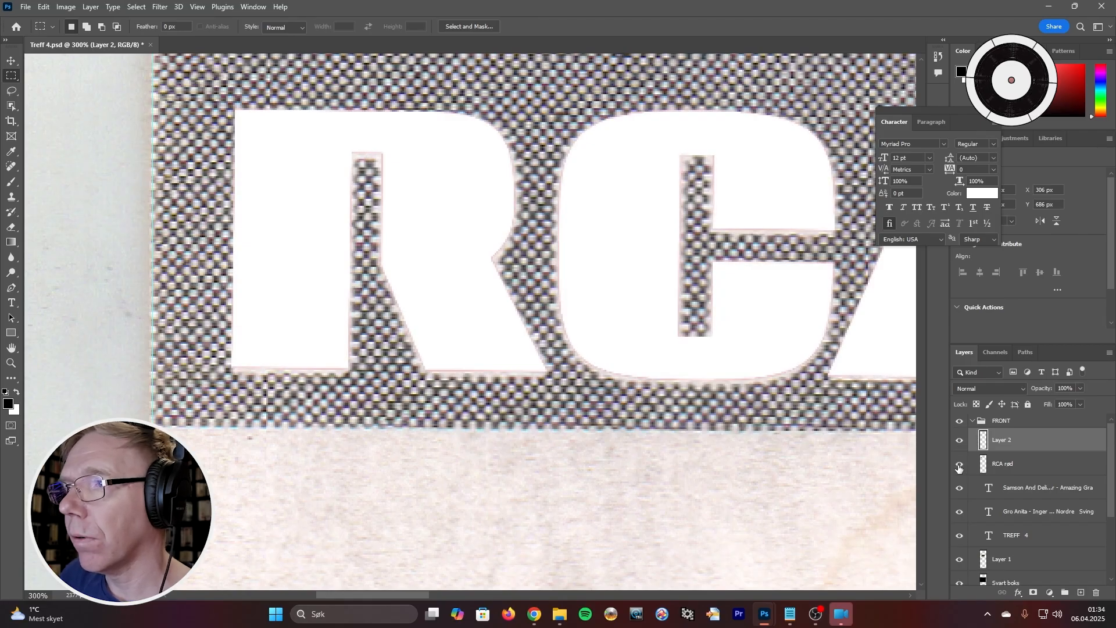
{"action": "left_click", "coordinate": [959, 467]}
{"action": "left_click", "coordinate": [1004, 464]}
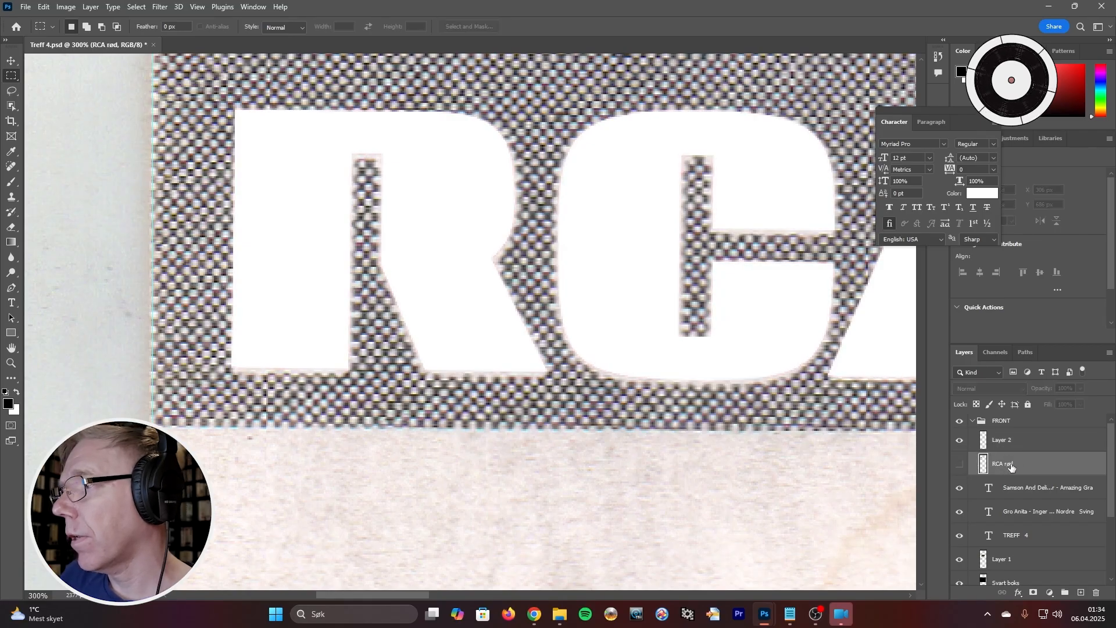
{"action": "left_click", "coordinate": [960, 466]}
{"action": "left_click", "coordinate": [960, 466]}
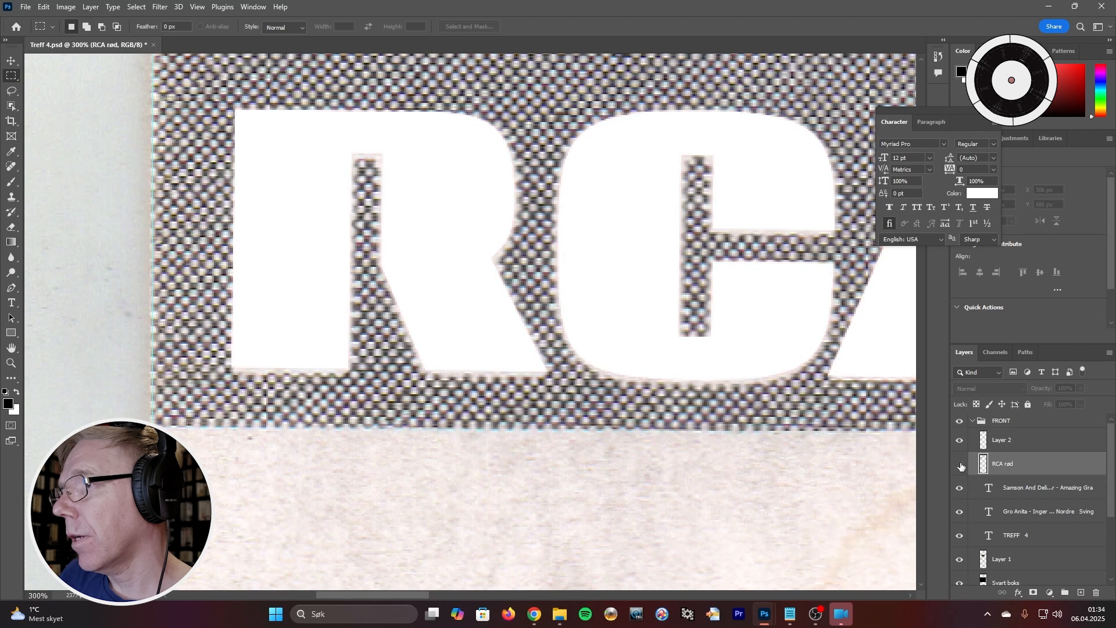
{"action": "left_click", "coordinate": [959, 465]}
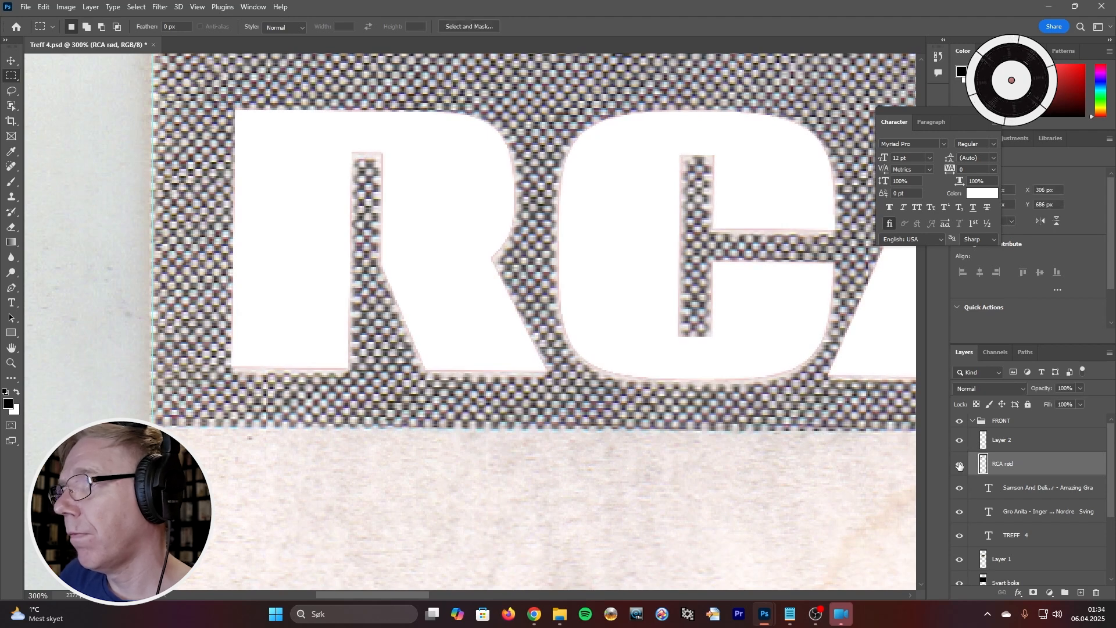
{"action": "left_click", "coordinate": [960, 466]}
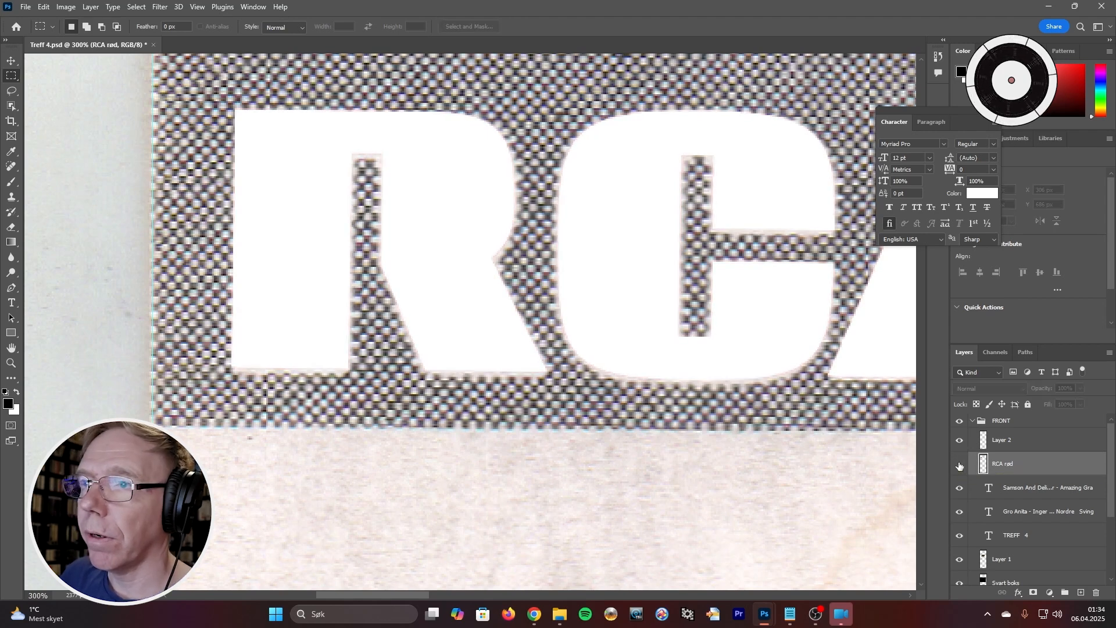
Hide the RCA rød layer and select the white logo's layer
{"action": "left_click", "coordinate": [959, 466]}
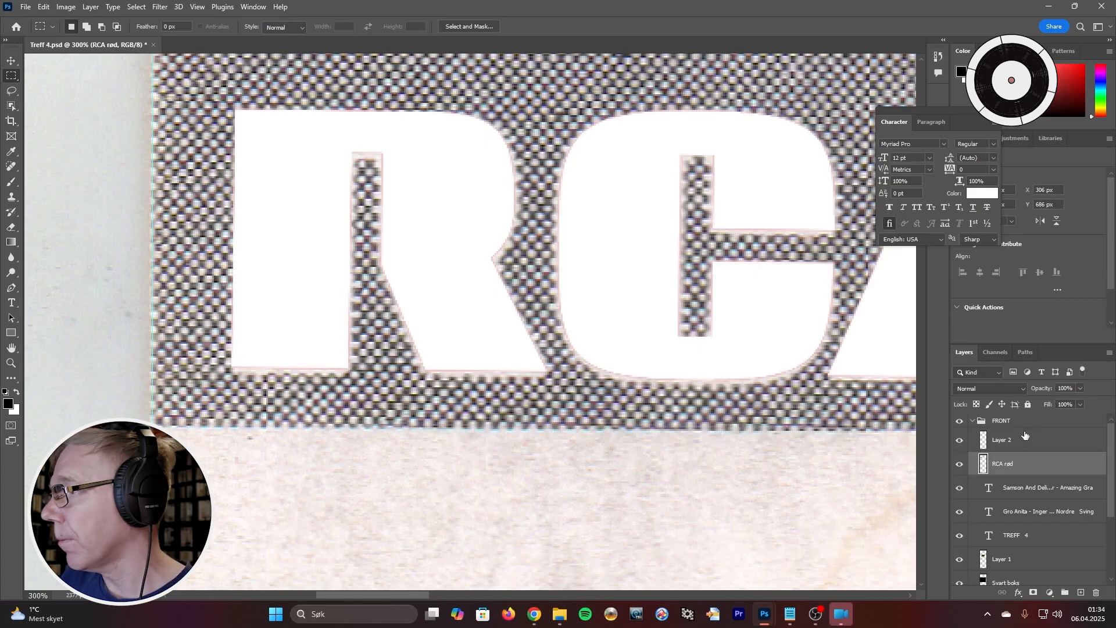
{"action": "left_click", "coordinate": [957, 465]}
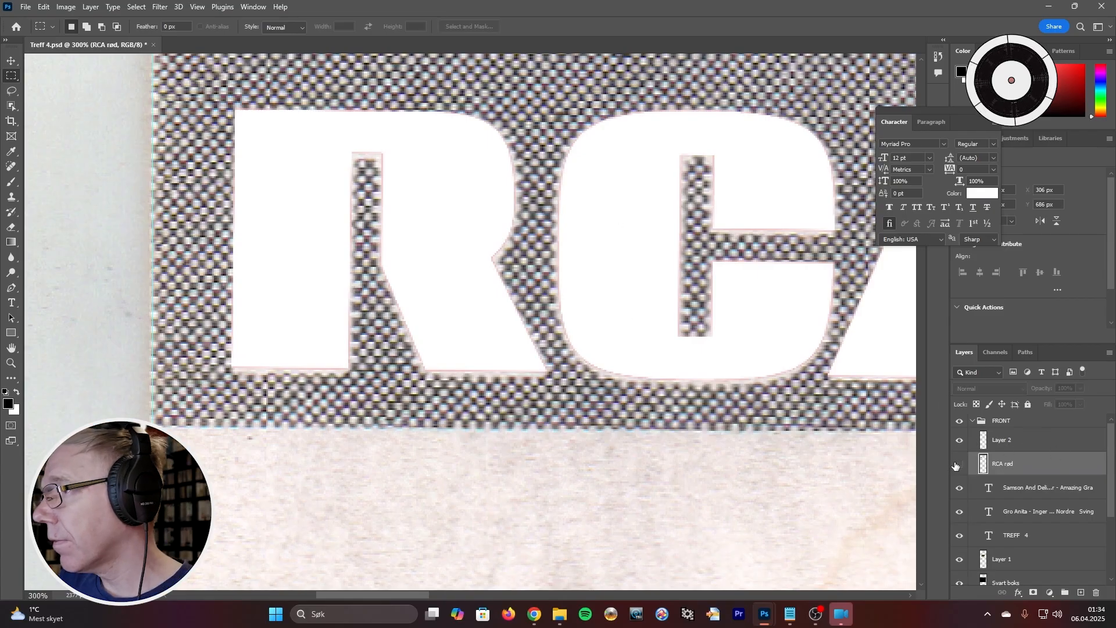
{"action": "left_click", "coordinate": [1012, 440]}
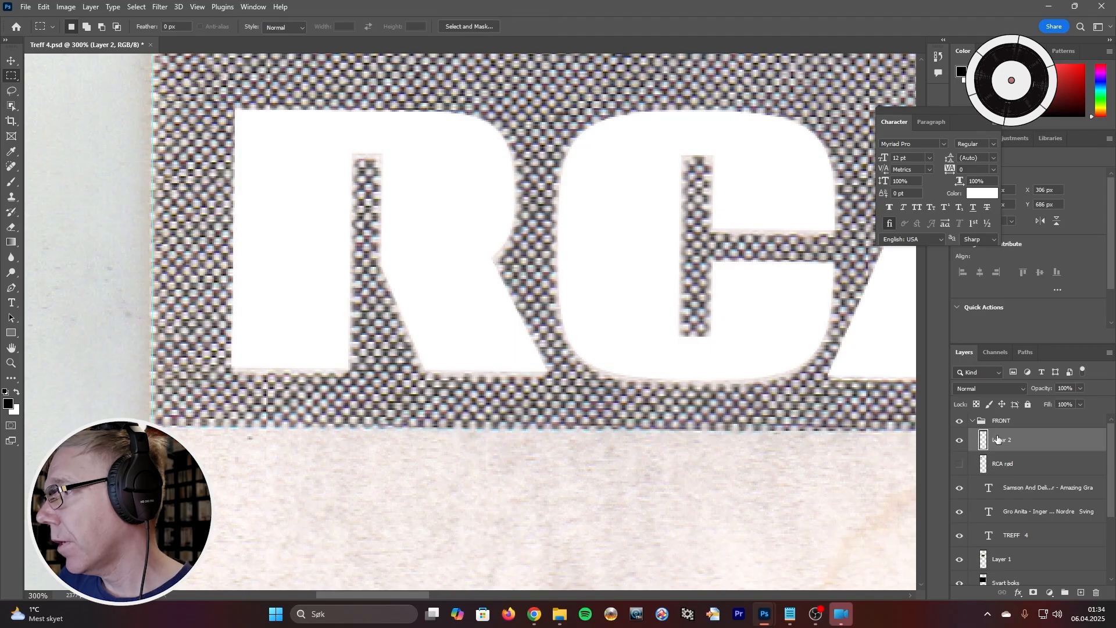
Rename the white logo's layer as RCA hvit
{"action": "type", "text": "RCA hvit"}
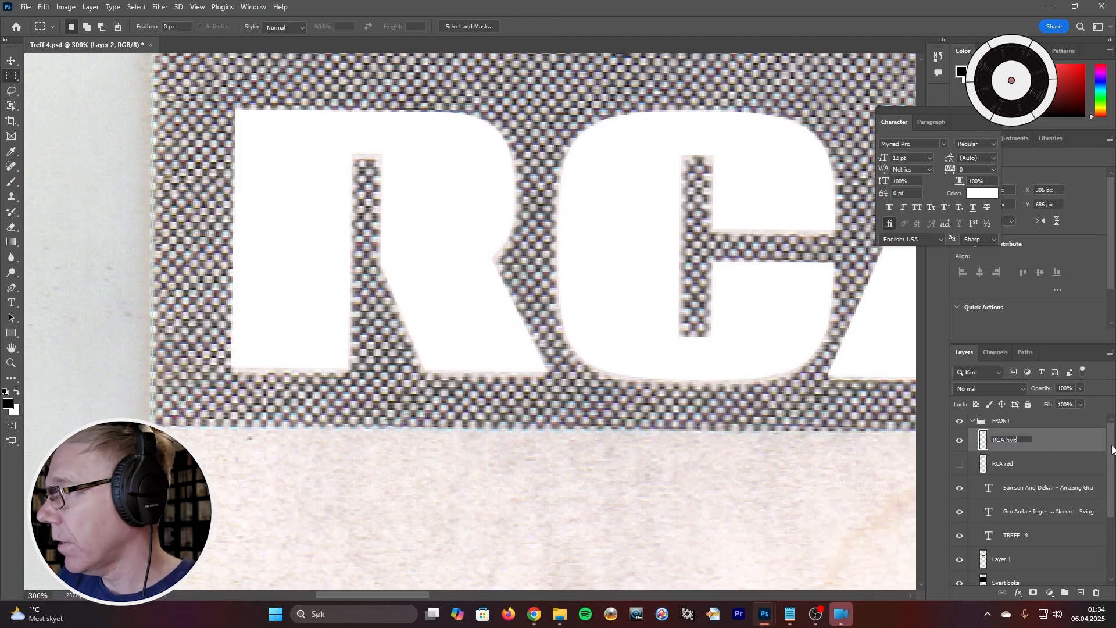
{"action": "key", "text": "Return"}
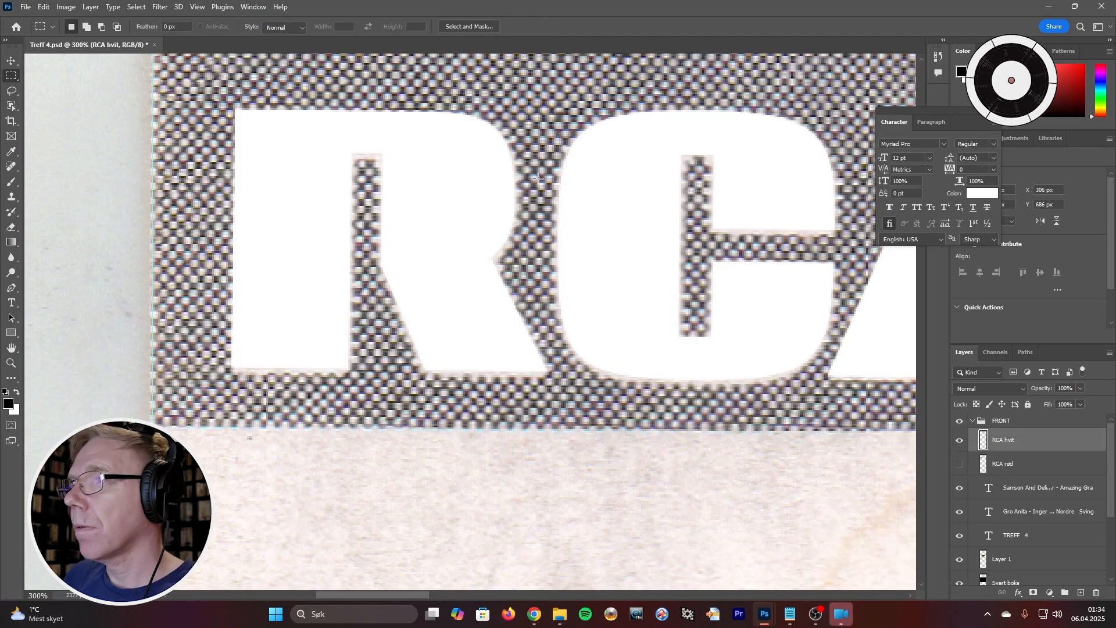
Add a new empty layer above RCA hvit
{"action": "scroll", "coordinate": [677, 333], "scroll_direction": "down", "scroll_amount": 4}
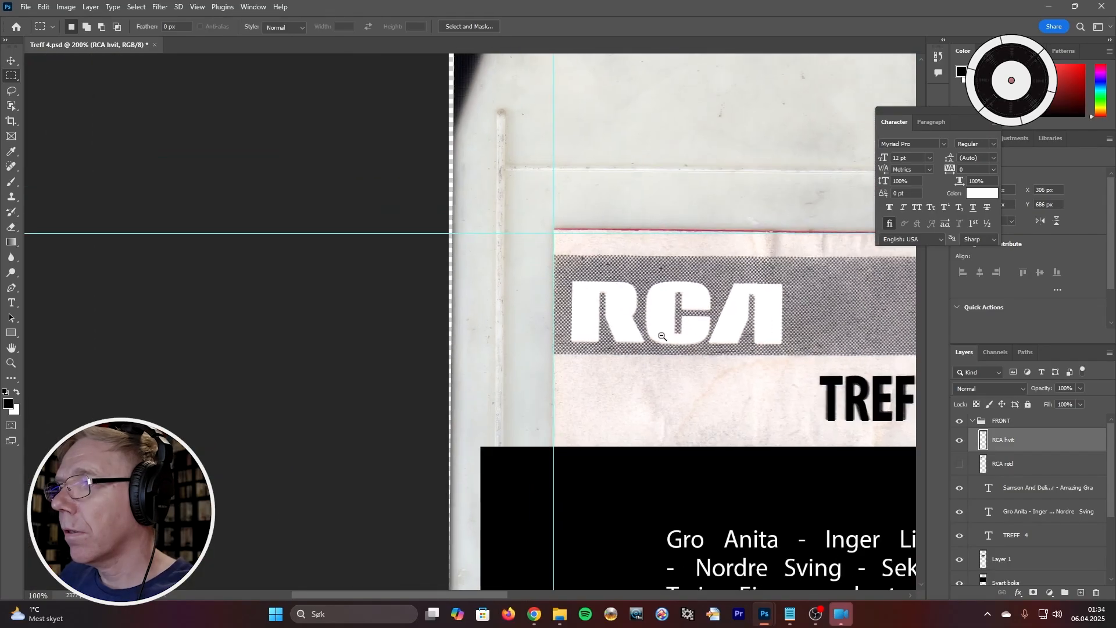
{"action": "scroll", "coordinate": [734, 358], "scroll_direction": "down", "scroll_amount": 2}
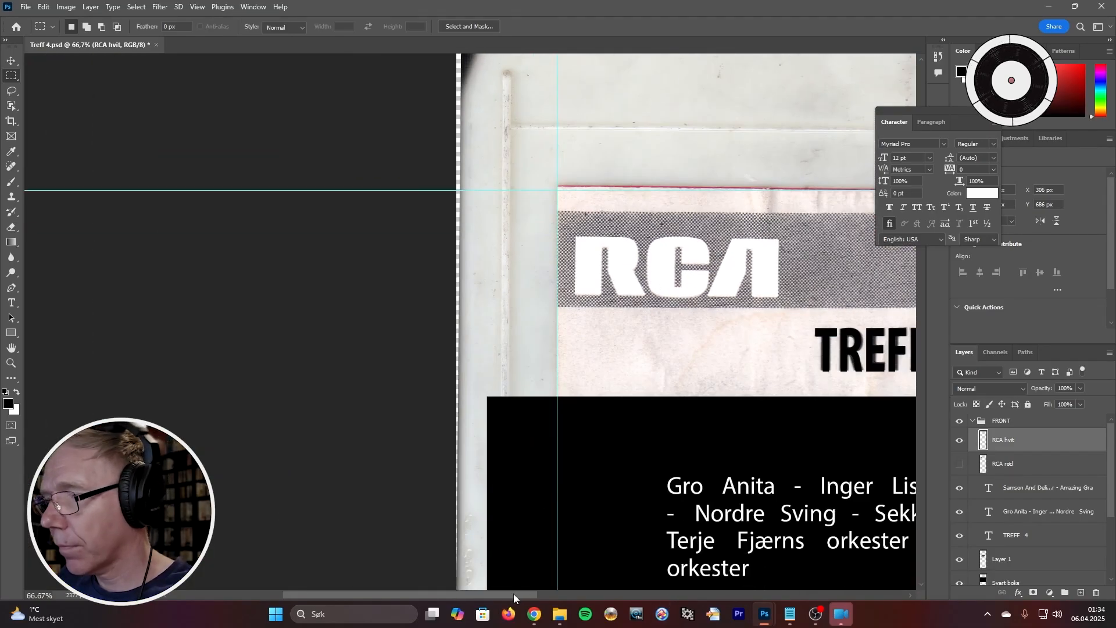
{"action": "left_click_drag", "start_coordinate": [513, 594], "coordinate": [594, 597]}
{"action": "scroll", "coordinate": [815, 433], "scroll_direction": "down", "scroll_amount": 3}
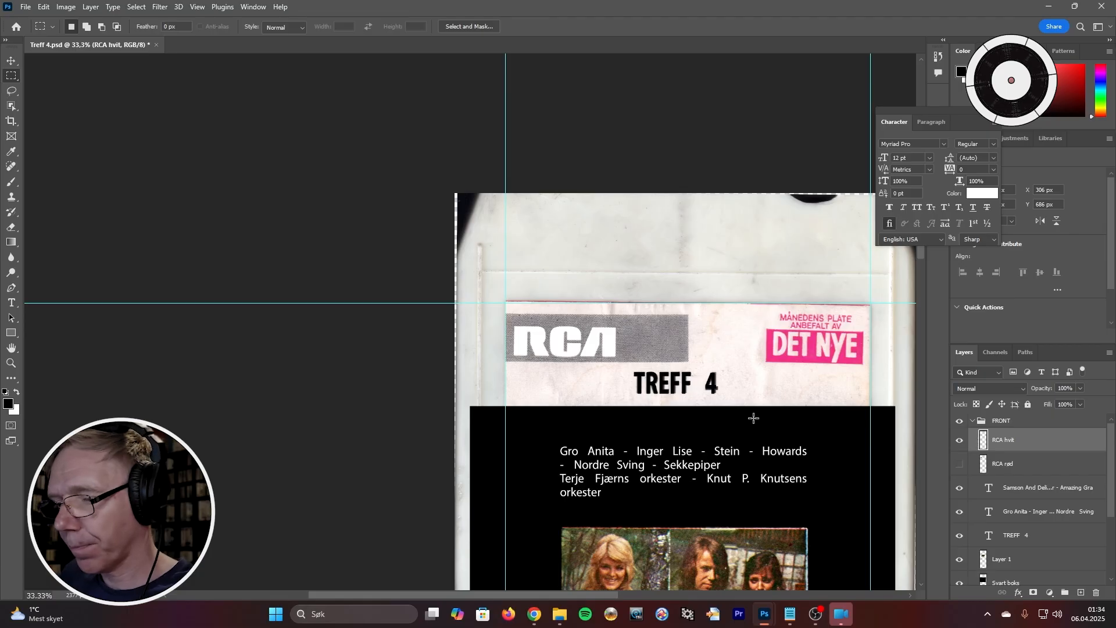
{"action": "scroll", "coordinate": [753, 418], "scroll_direction": "down", "scroll_amount": 1}
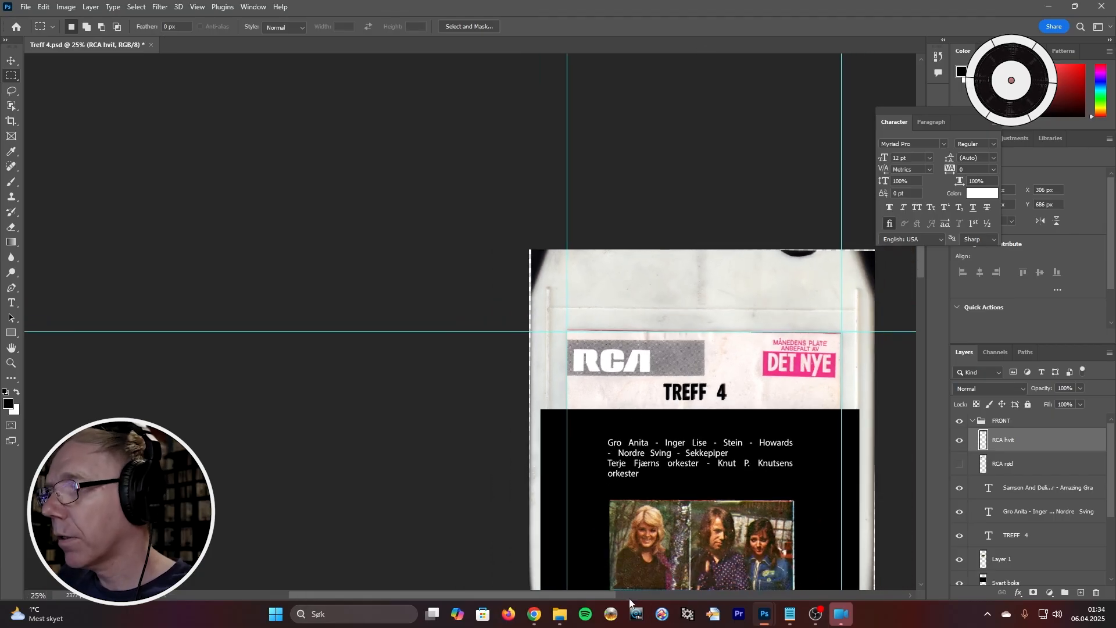
{"action": "left_click_drag", "start_coordinate": [590, 595], "coordinate": [666, 596]}
{"action": "scroll", "coordinate": [572, 468], "scroll_direction": "down", "scroll_amount": 2}
{"action": "scroll", "coordinate": [572, 468], "scroll_direction": "down", "scroll_amount": 8}
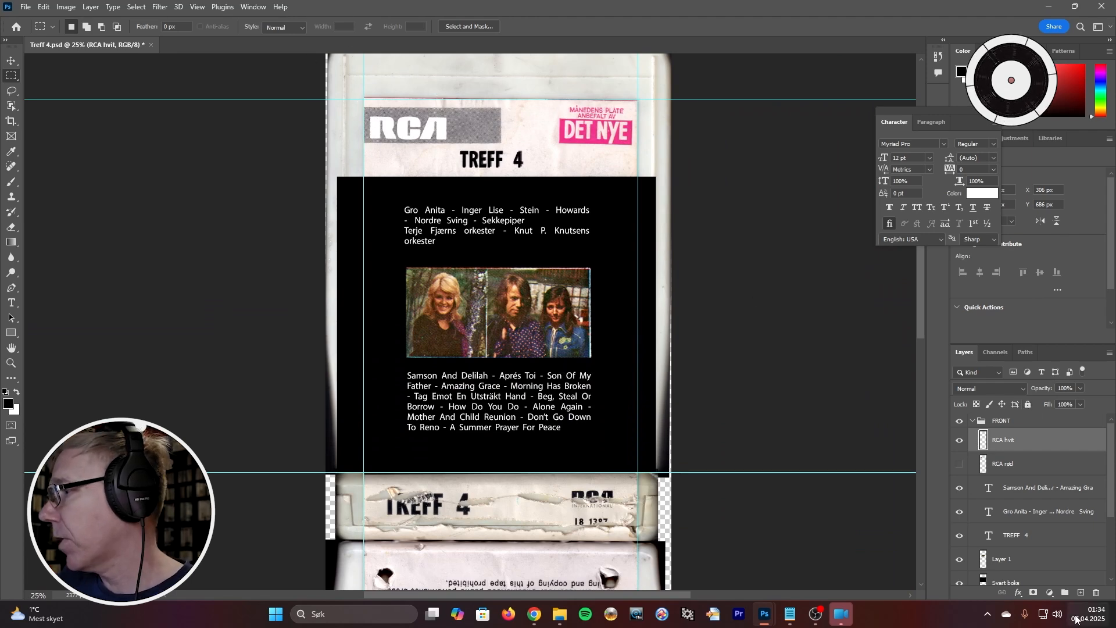
{"action": "left_click", "coordinate": [1080, 592]}
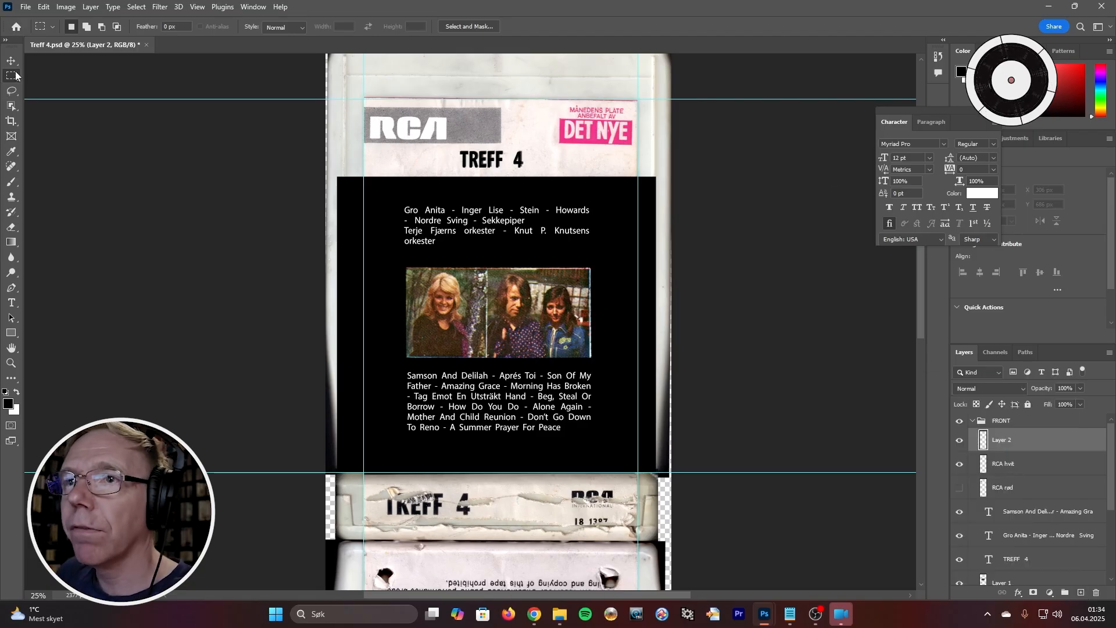
Make a rectangular selection over the printed halftone box behind the logo, matching its right edge and extending past the label's left edge
{"action": "left_click", "coordinate": [345, 109], "text": "ctrl"}
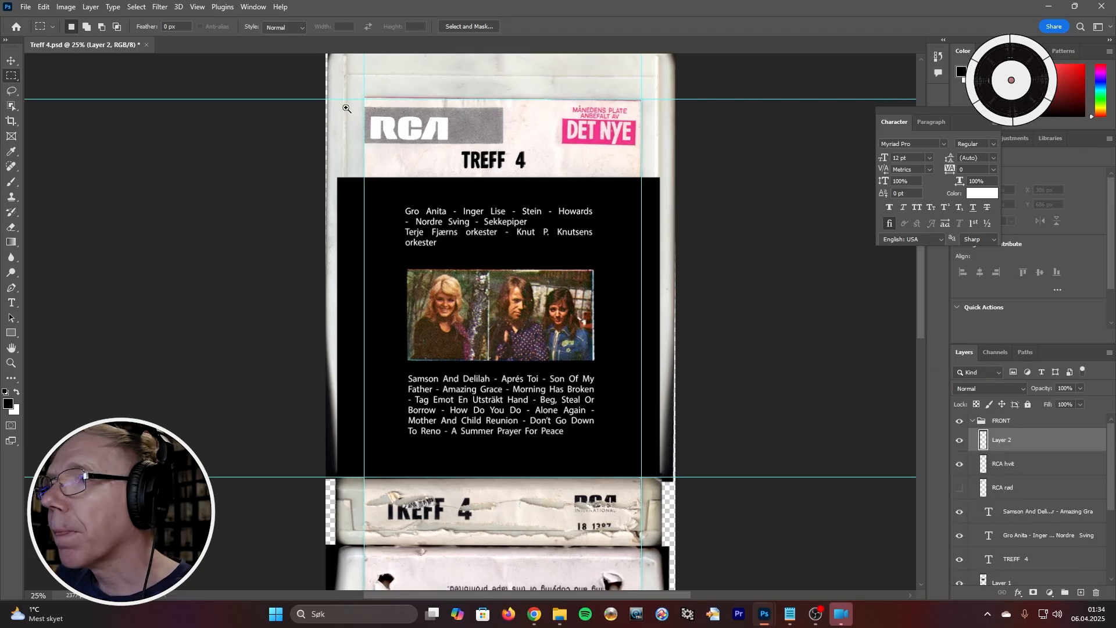
{"action": "left_click", "coordinate": [346, 108], "text": "ctrl"}
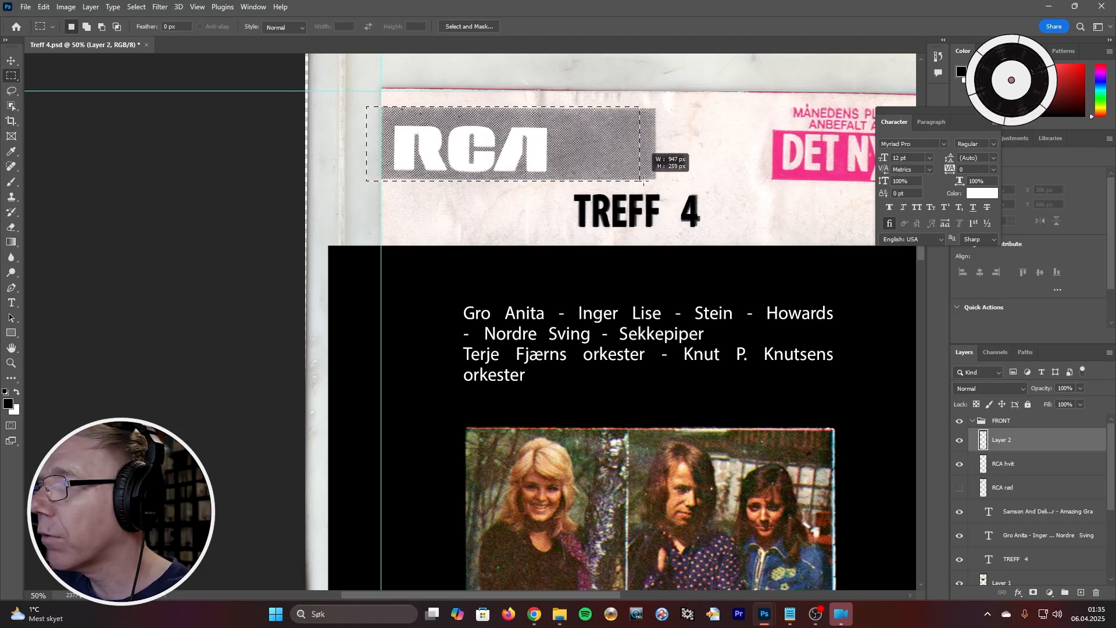
{"action": "left_click_drag", "start_coordinate": [643, 181], "coordinate": [655, 180]}
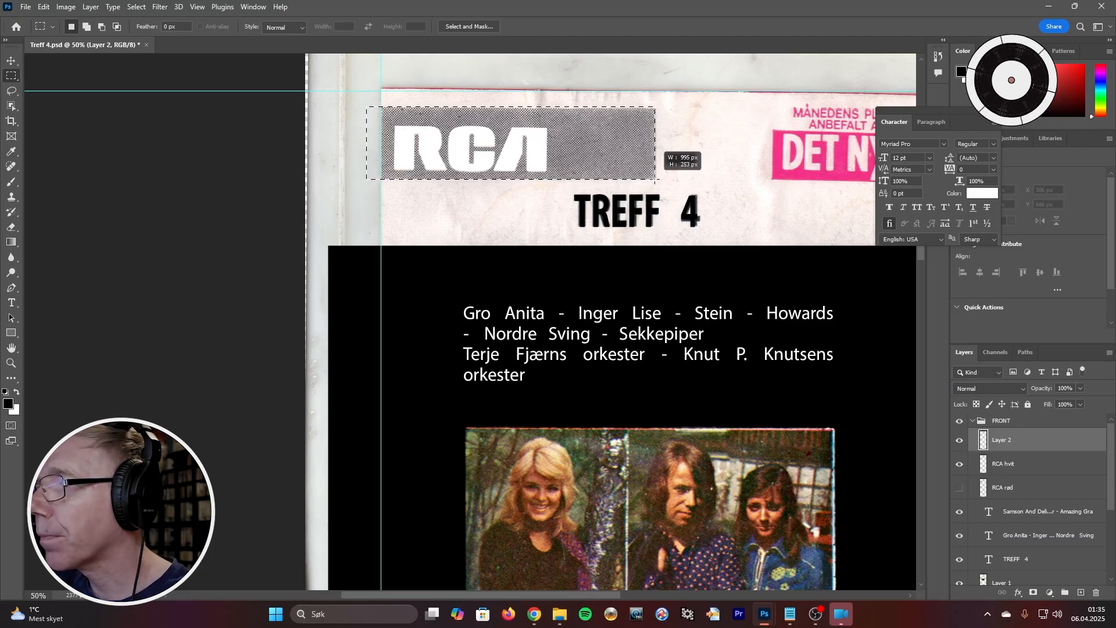
{"action": "left_click_drag", "start_coordinate": [655, 180], "coordinate": [670, 181]}
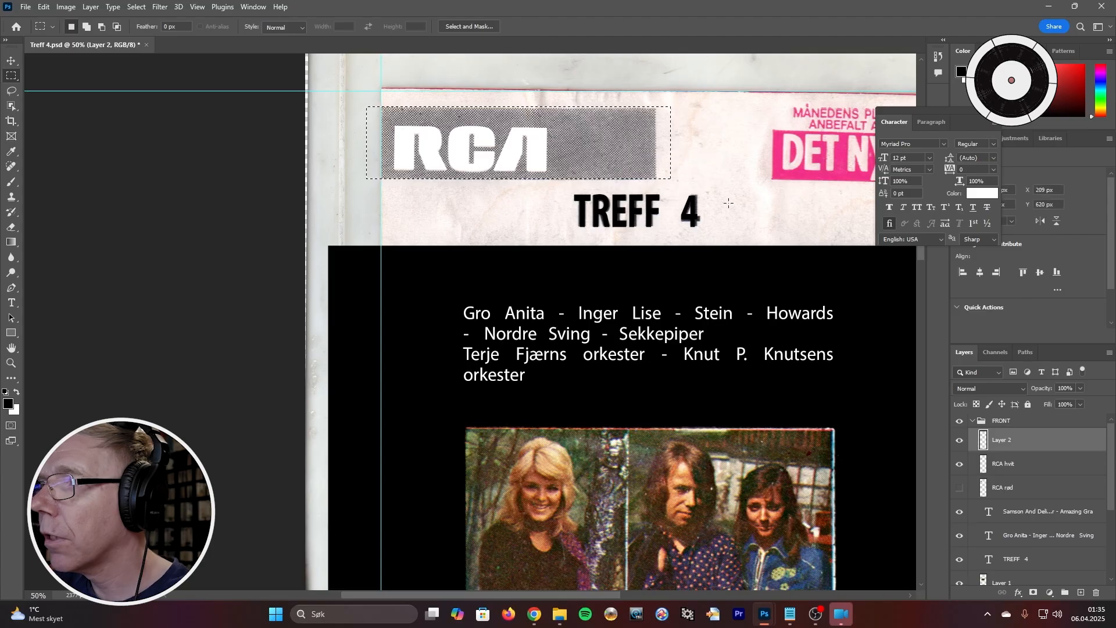
{"action": "key", "text": "shift+Left"}
{"action": "key", "text": "shift+Left"}
{"action": "key", "text": "shift+Left"}
{"action": "key", "text": "shift+Left"}
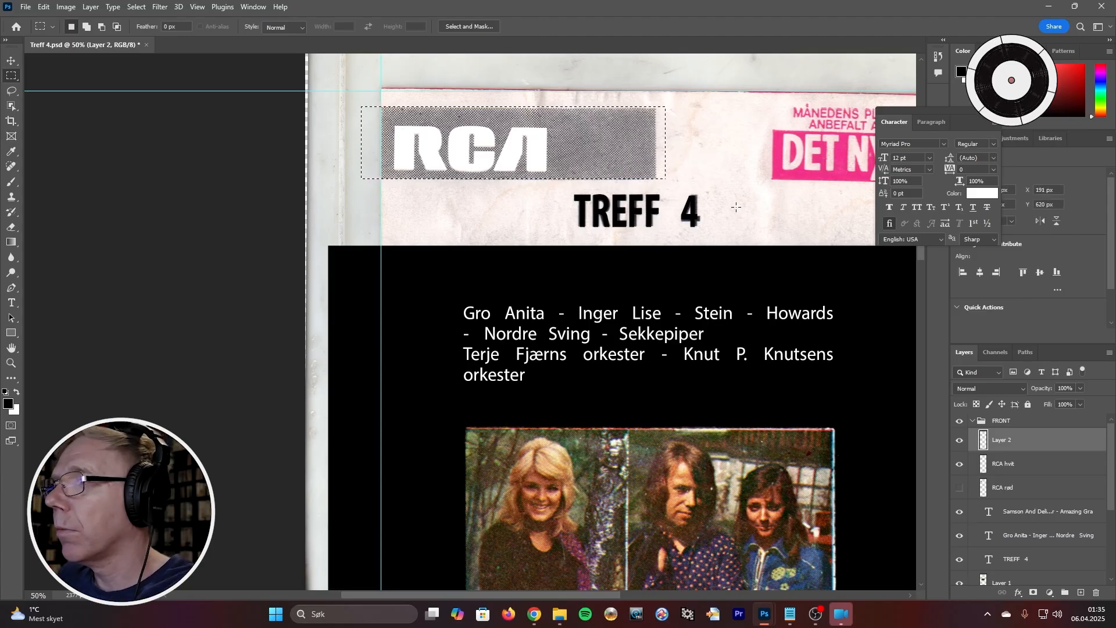
{"action": "key", "text": "shift+Left"}
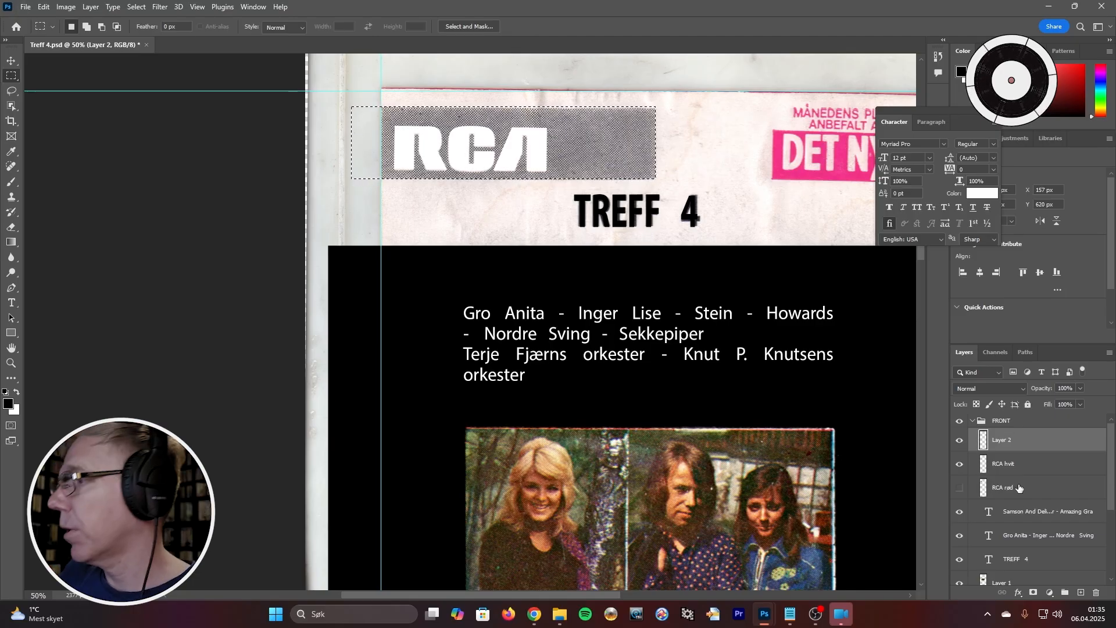
Fill the box selection with 50% Gray at 100% opacity, deselect, and move the filled layer below RCA hvit
{"action": "left_click", "coordinate": [41, 8]}
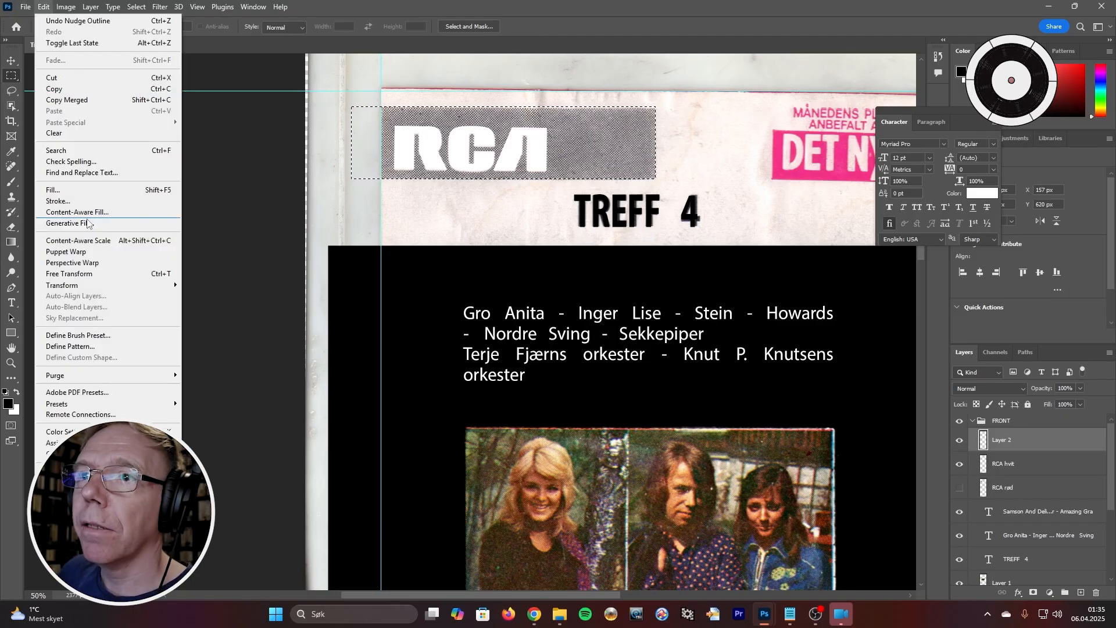
{"action": "left_click", "coordinate": [76, 173]}
{"action": "left_click", "coordinate": [563, 155]}
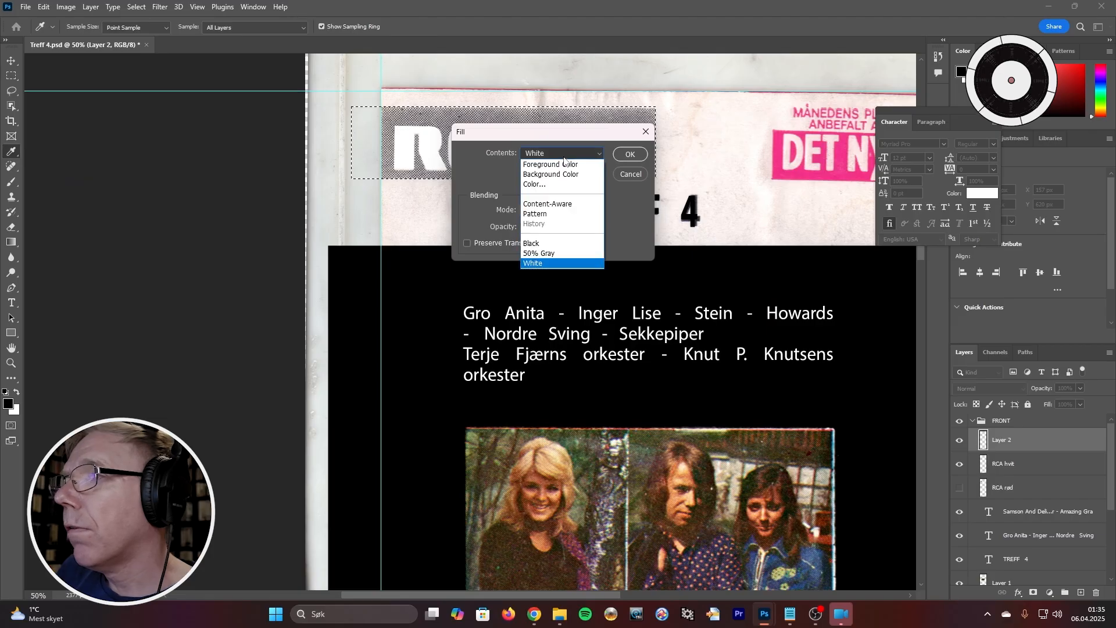
{"action": "left_click", "coordinate": [549, 253]}
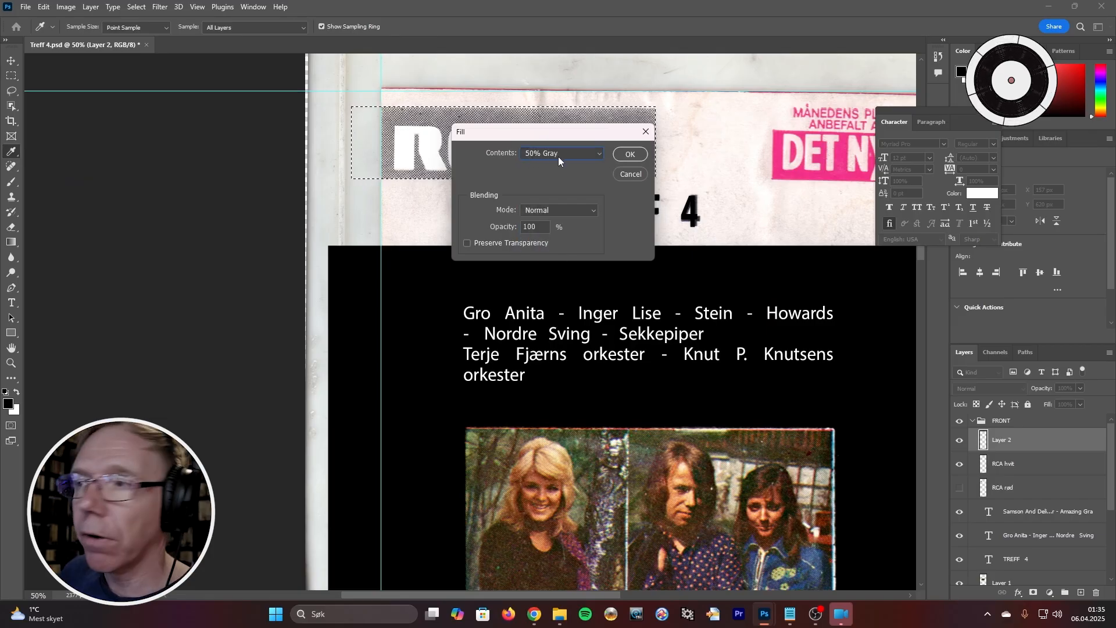
{"action": "left_click", "coordinate": [627, 152]}
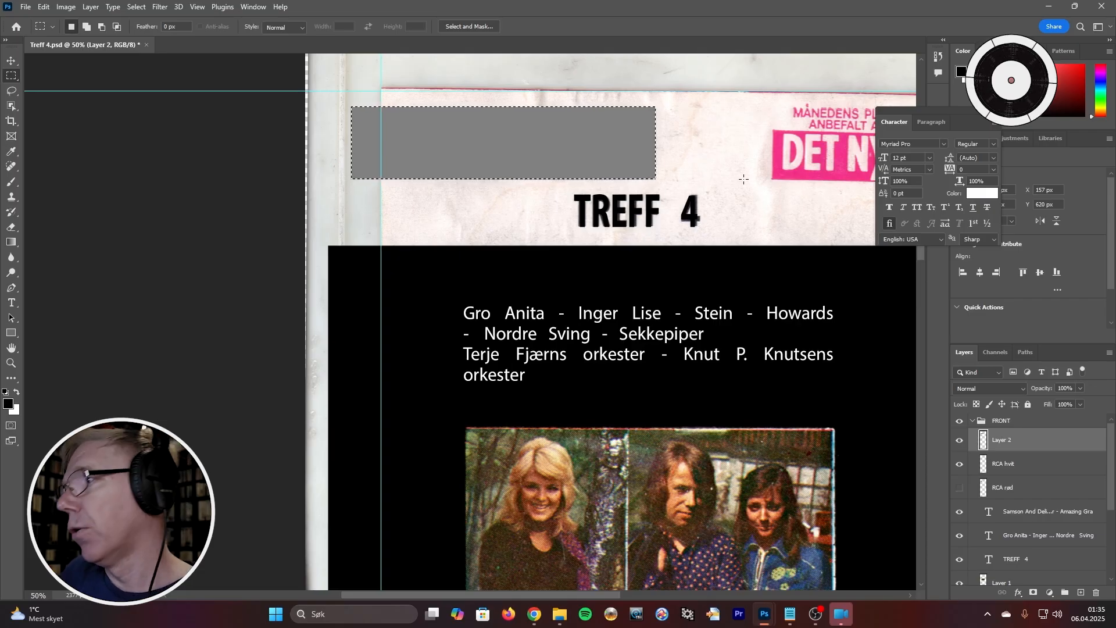
{"action": "key", "text": "ctrl+d"}
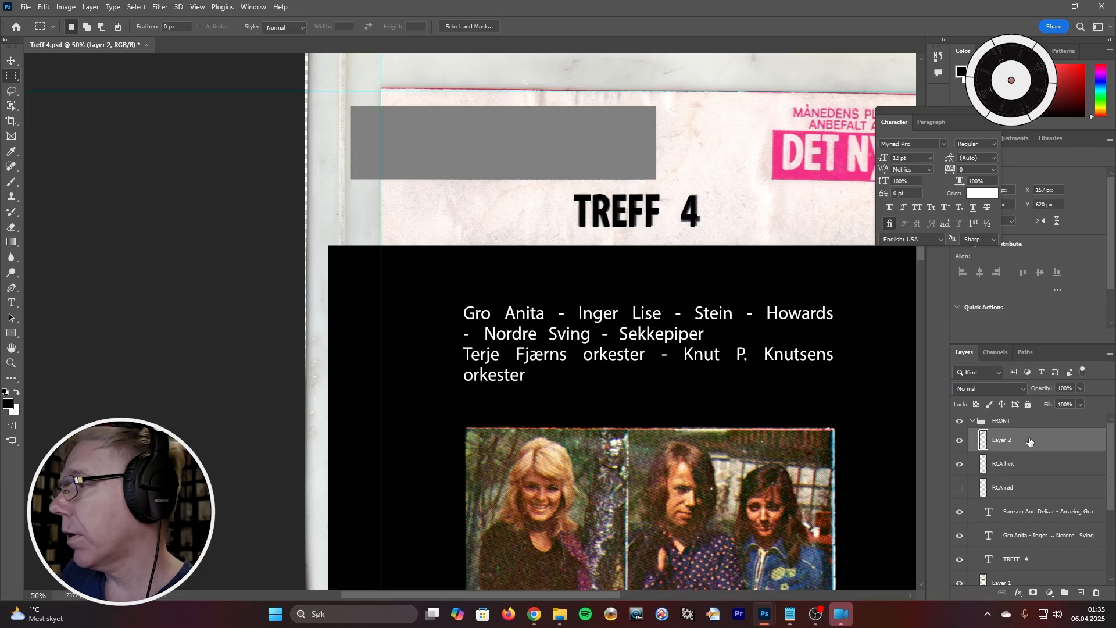
{"action": "left_click_drag", "start_coordinate": [1021, 443], "coordinate": [1037, 476]}
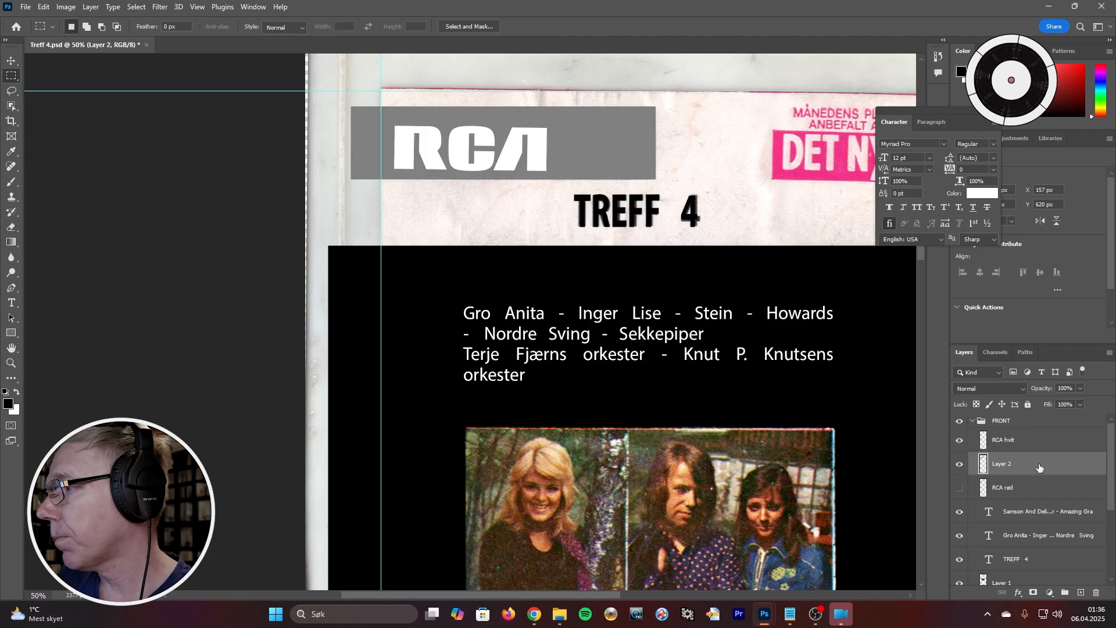
Compare the recreated label with the original scan by repeatedly hiding and showing the FRONT group
{"action": "left_click", "coordinate": [959, 425]}
{"action": "left_click", "coordinate": [957, 425]}
{"action": "left_click", "coordinate": [958, 425]}
{"action": "left_click", "coordinate": [958, 425]}
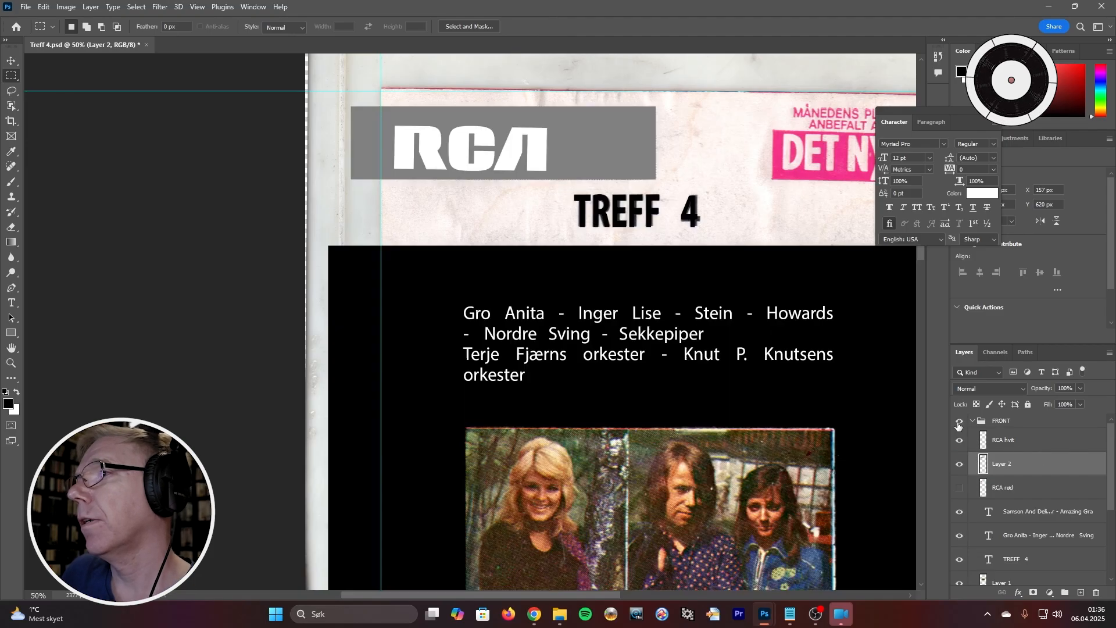
{"action": "left_click", "coordinate": [958, 425]}
{"action": "left_click", "coordinate": [957, 425]}
{"action": "left_click", "coordinate": [958, 425]}
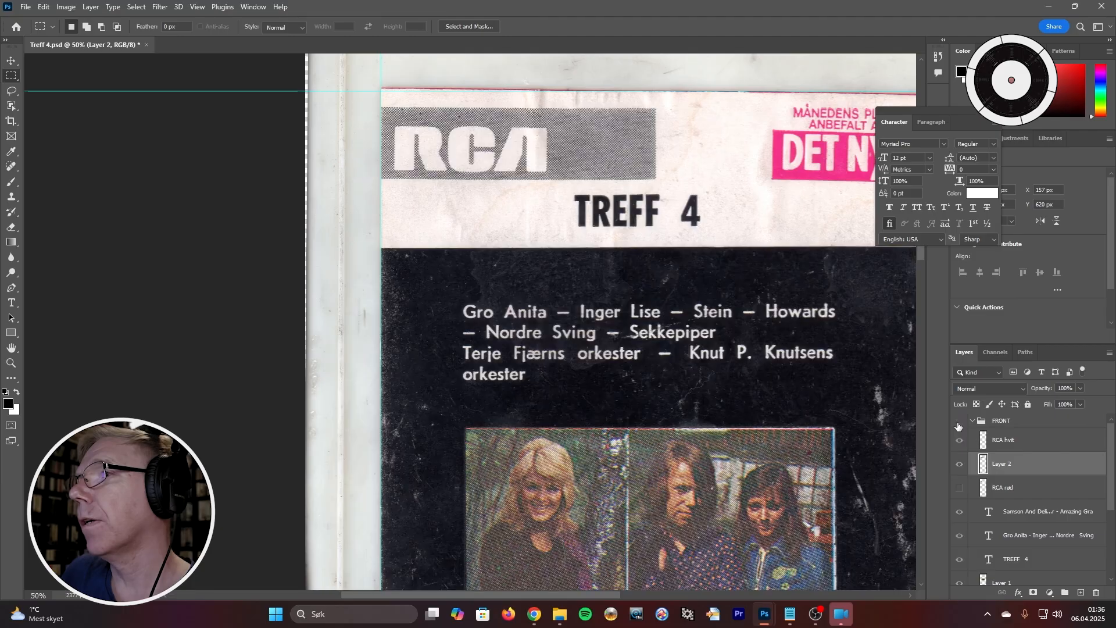
{"action": "left_click", "coordinate": [958, 425]}
{"action": "left_click", "coordinate": [958, 424]}
{"action": "left_click", "coordinate": [957, 425]}
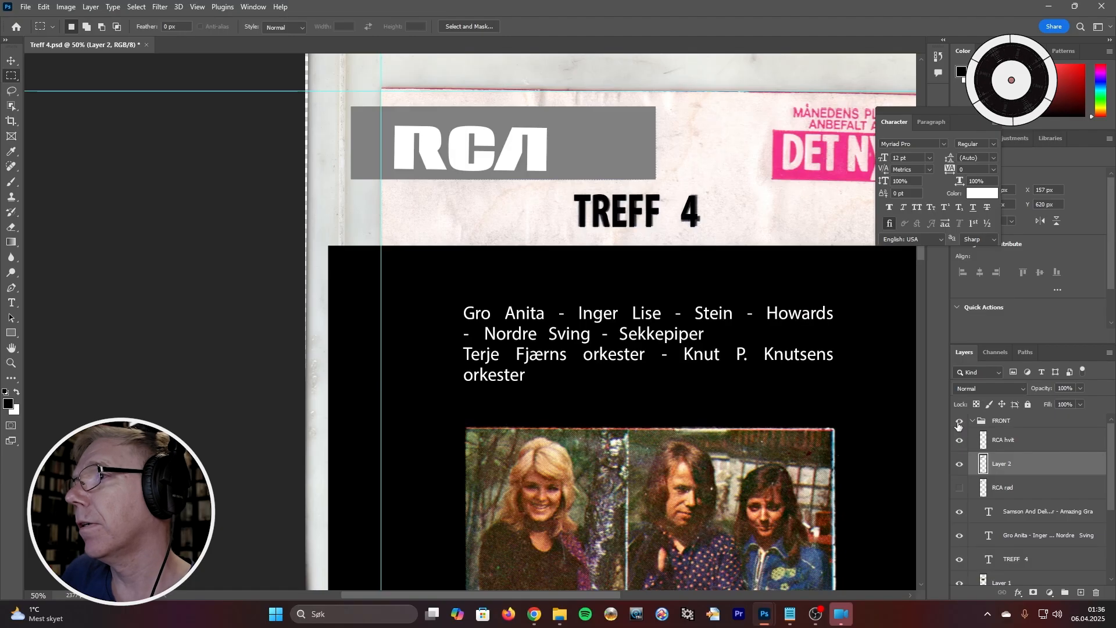
{"action": "left_click", "coordinate": [958, 425]}
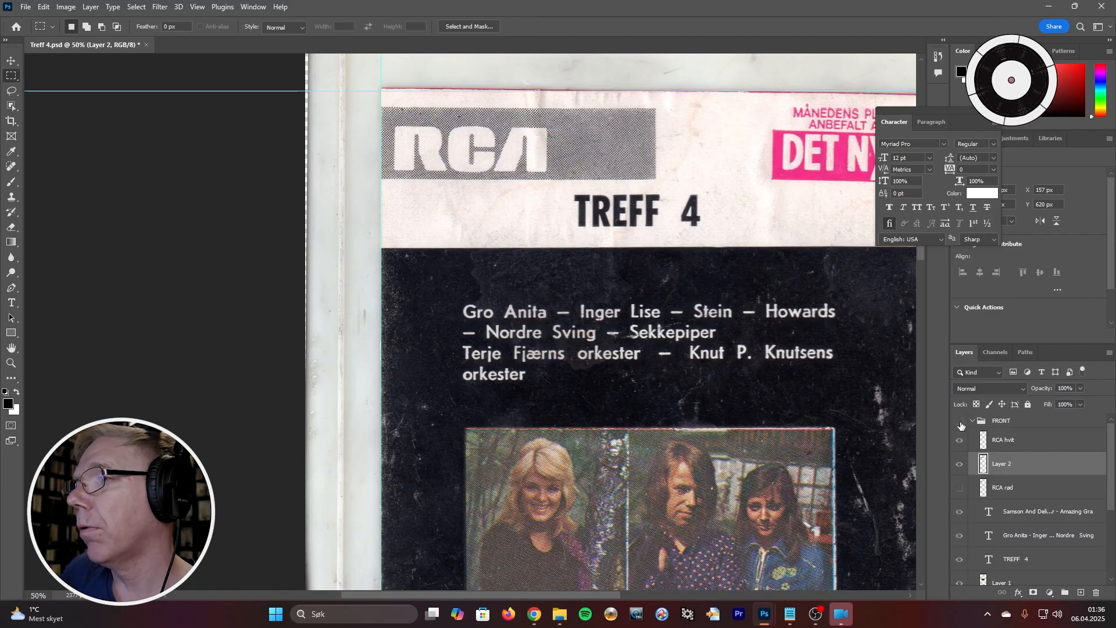
{"action": "left_click", "coordinate": [960, 425]}
{"action": "left_click", "coordinate": [960, 425]}
{"action": "left_click", "coordinate": [960, 425]}
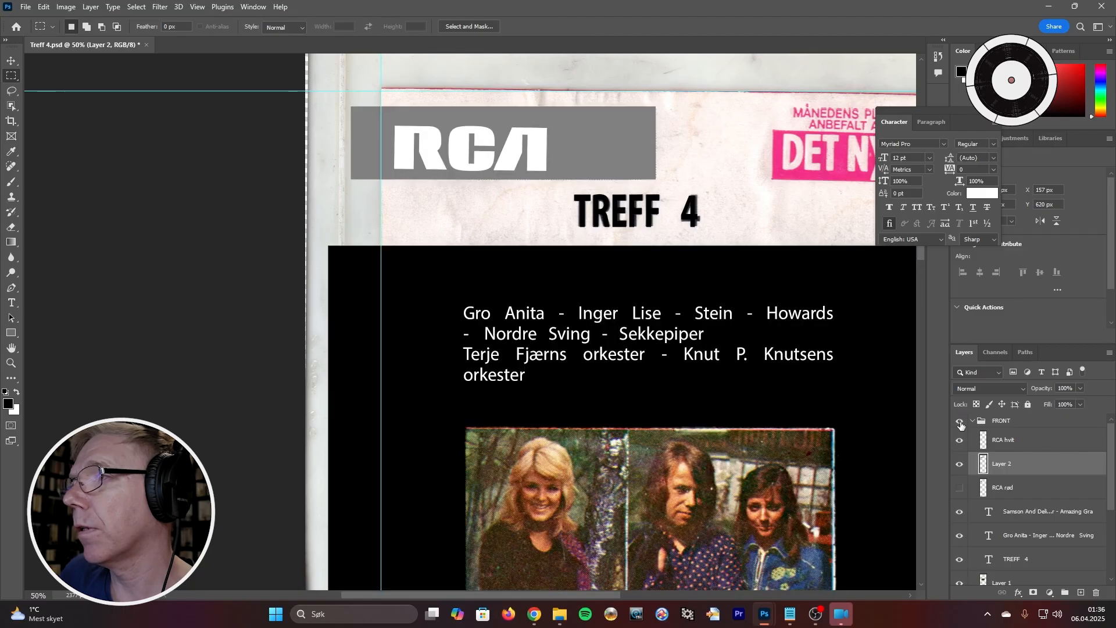
{"action": "left_click", "coordinate": [960, 425]}
{"action": "left_click", "coordinate": [960, 424]}
{"action": "left_click", "coordinate": [960, 425]}
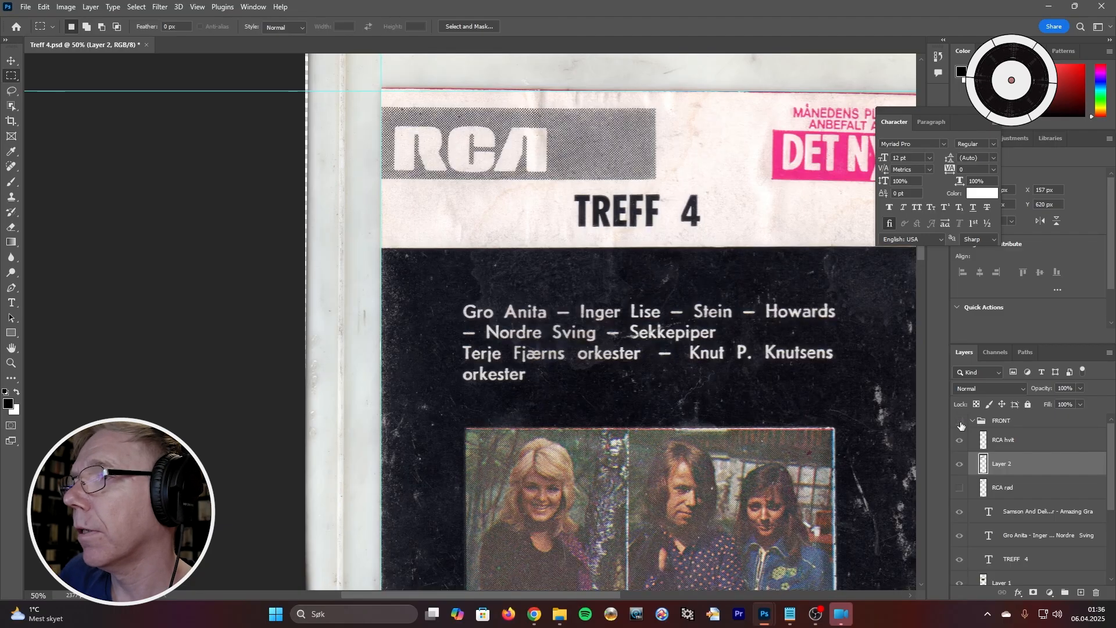
{"action": "left_click", "coordinate": [960, 425]}
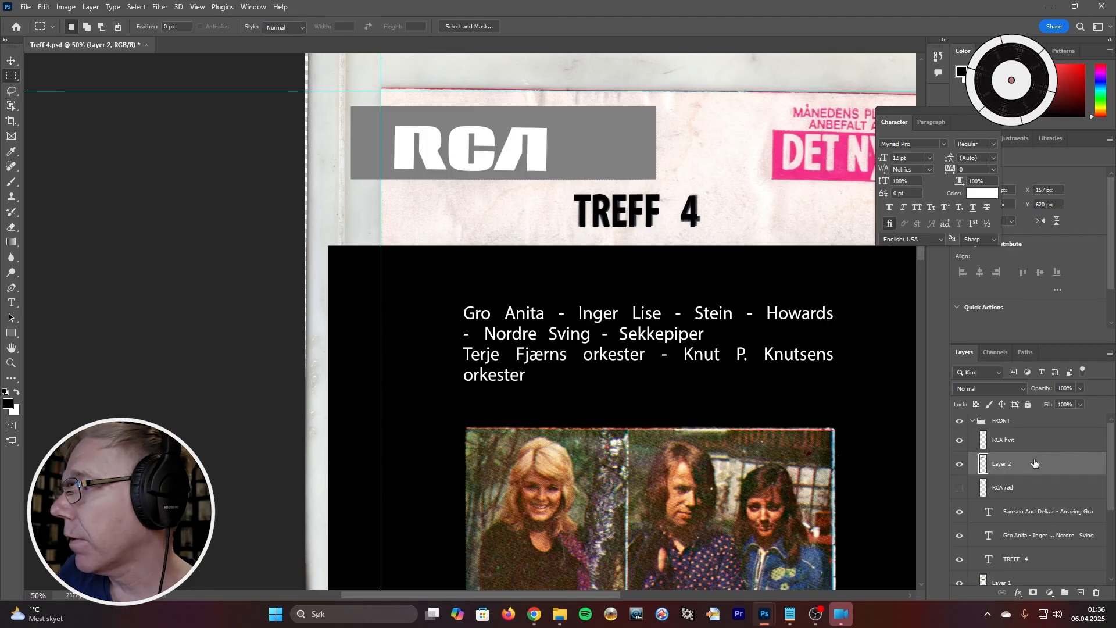
Rename the gray rectangle's layer as grå boks
{"action": "double_click", "coordinate": [998, 464]}
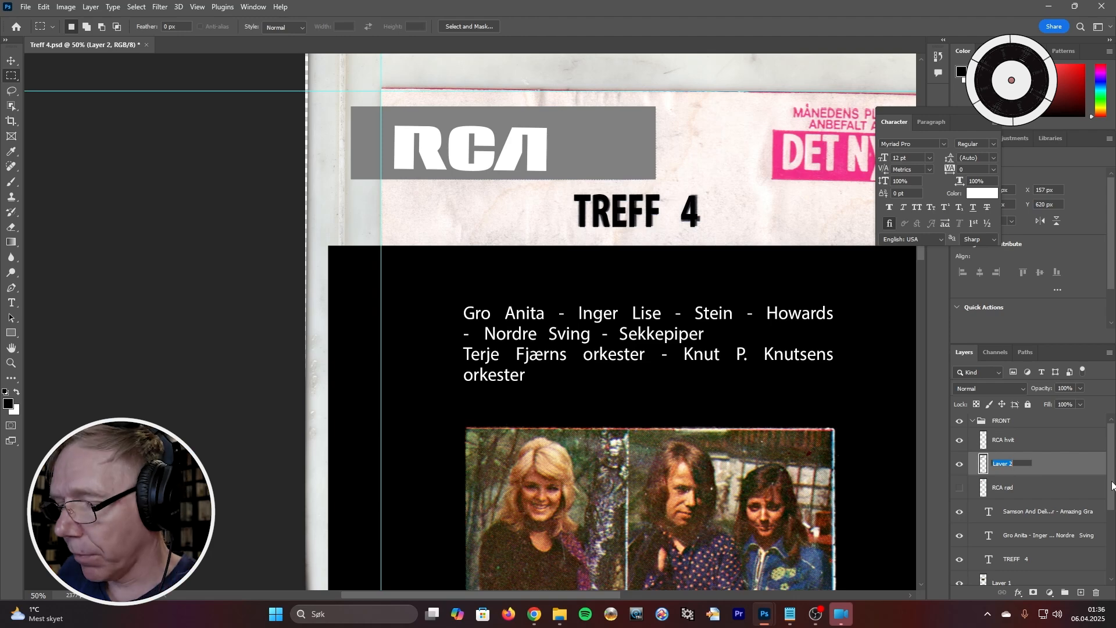
{"action": "type", "text": "d"}
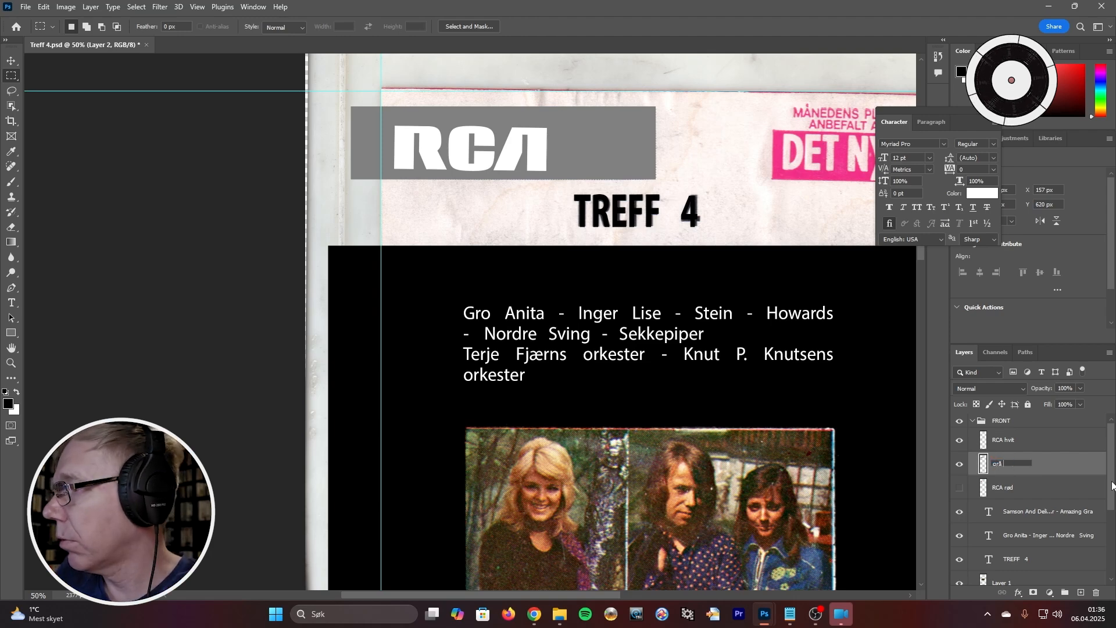
{"action": "key", "text": "Return"}
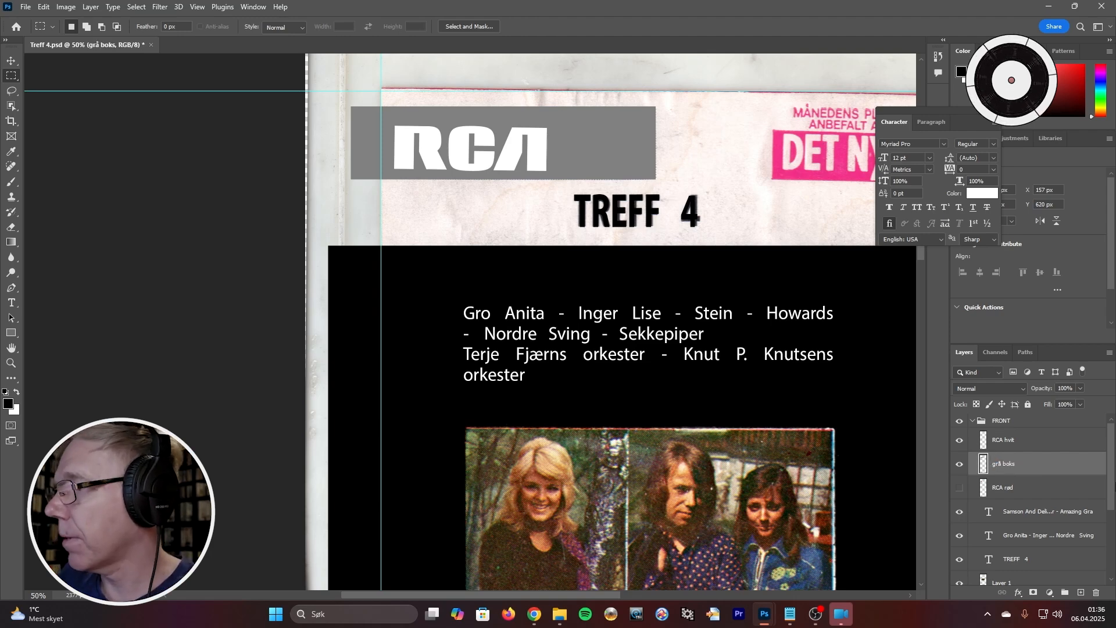
Compare the gray rectangle with the printed halftone box by hiding and showing the grå boks layer
{"action": "left_click", "coordinate": [960, 465]}
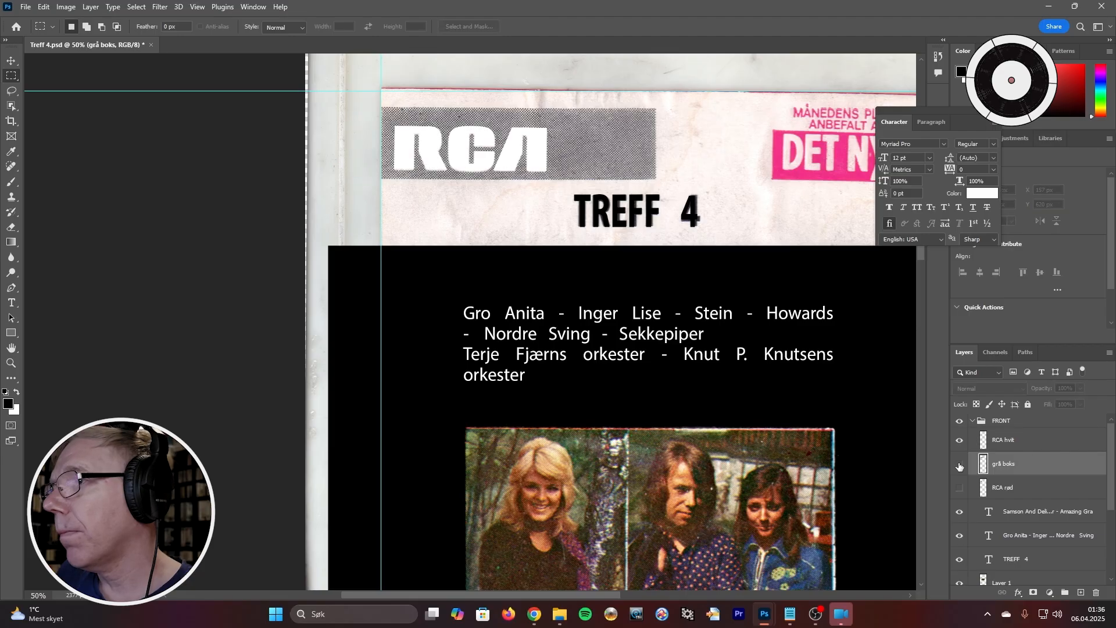
{"action": "left_click", "coordinate": [959, 464]}
{"action": "left_click", "coordinate": [959, 464]}
{"action": "left_click", "coordinate": [959, 464]}
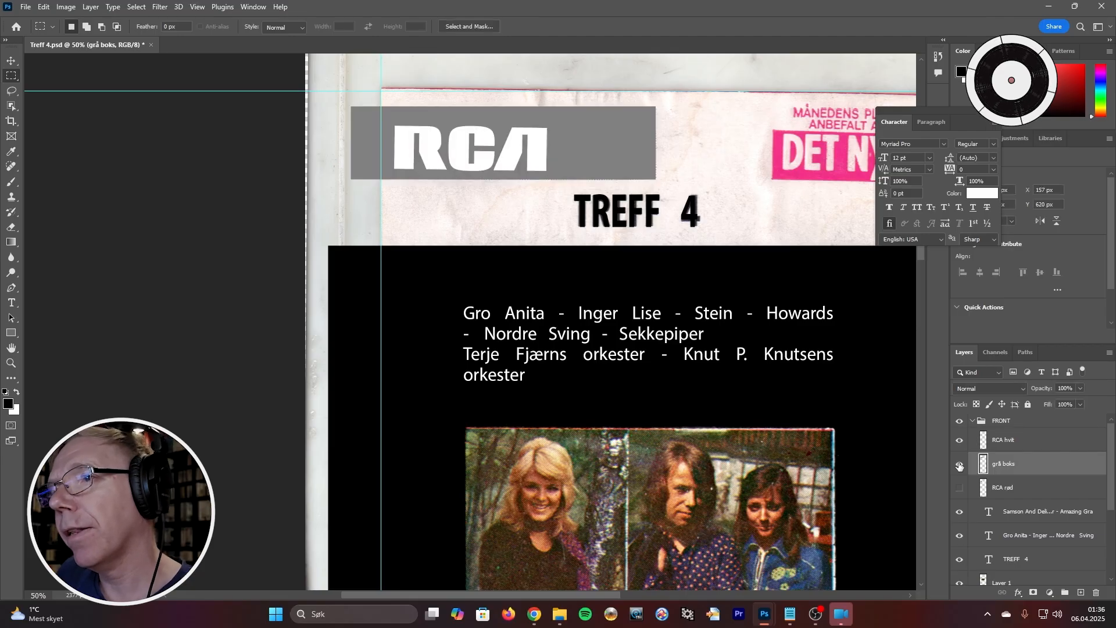
{"action": "left_click", "coordinate": [960, 465]}
{"action": "left_click", "coordinate": [959, 465]}
{"action": "left_click", "coordinate": [959, 464]}
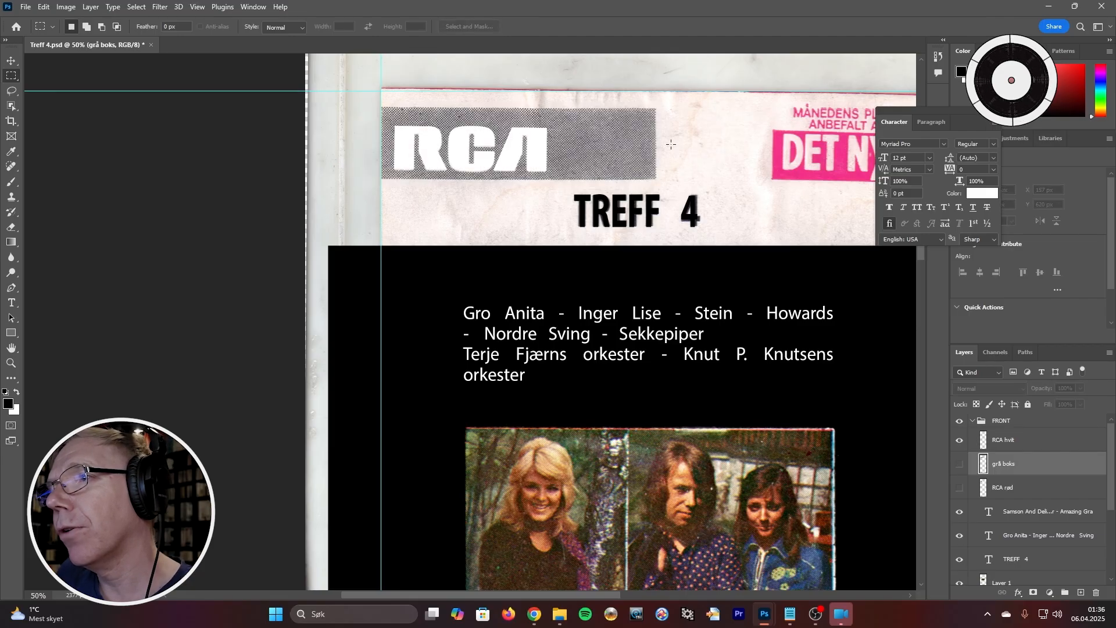
{"action": "left_click", "coordinate": [959, 465]}
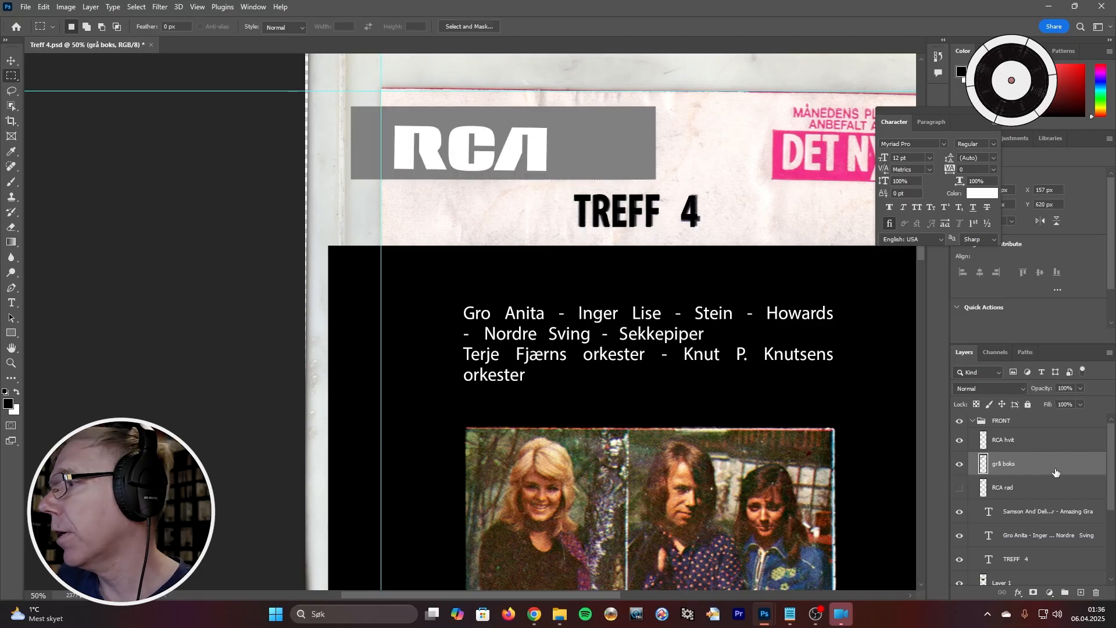
Rotate the grå boks layer 0.45° with Free Transform and apply the transformation
{"action": "left_click", "coordinate": [43, 7]}
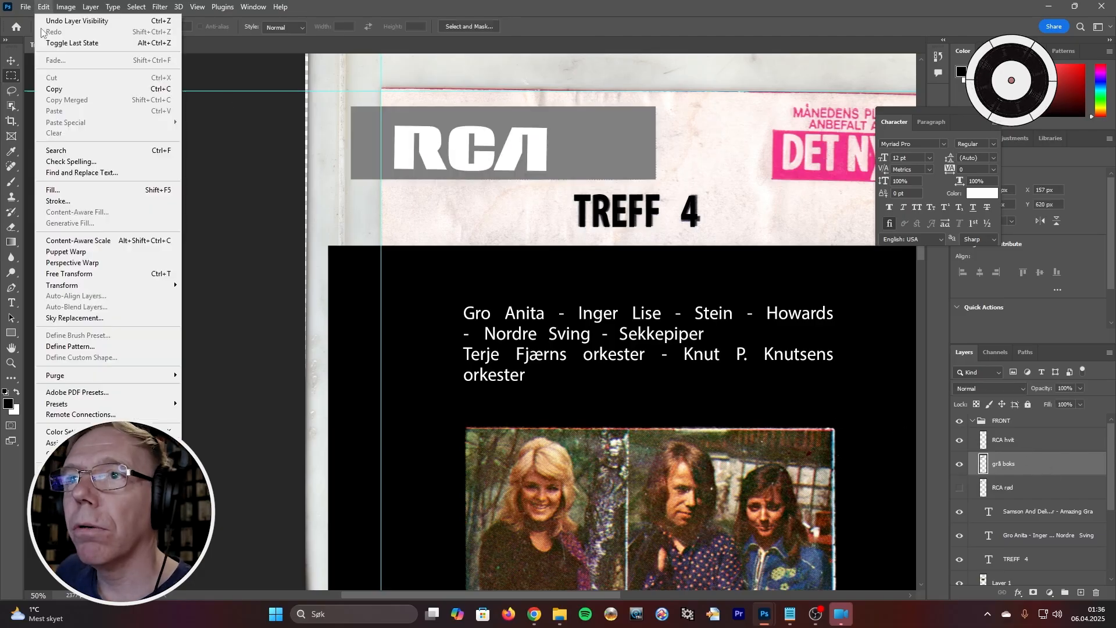
{"action": "left_click", "coordinate": [100, 274]}
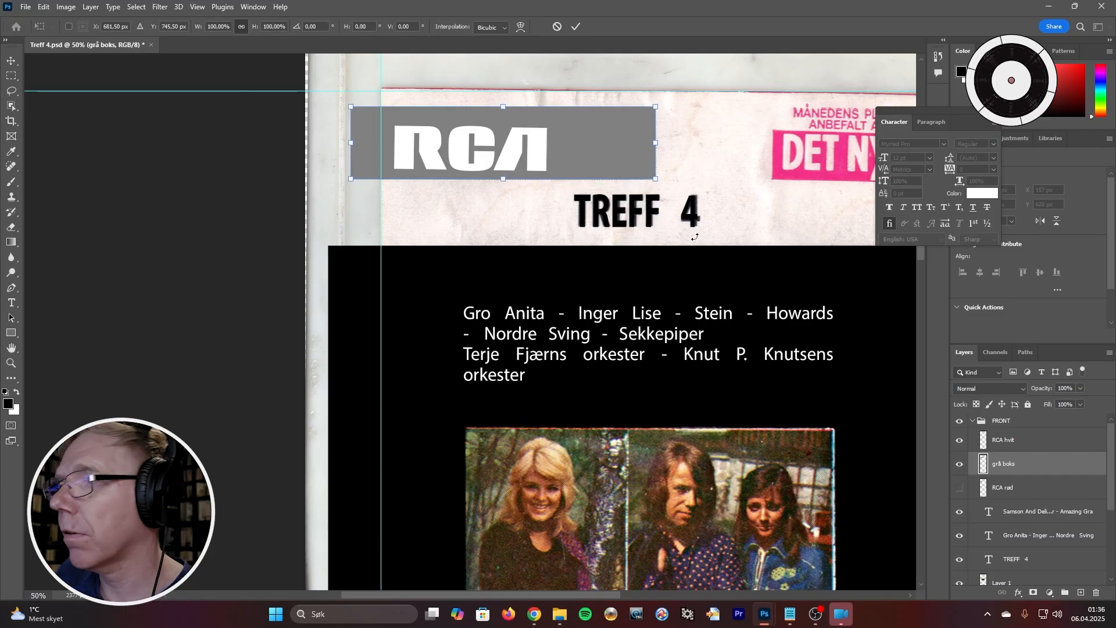
{"action": "left_click_drag", "start_coordinate": [667, 186], "coordinate": [670, 189]}
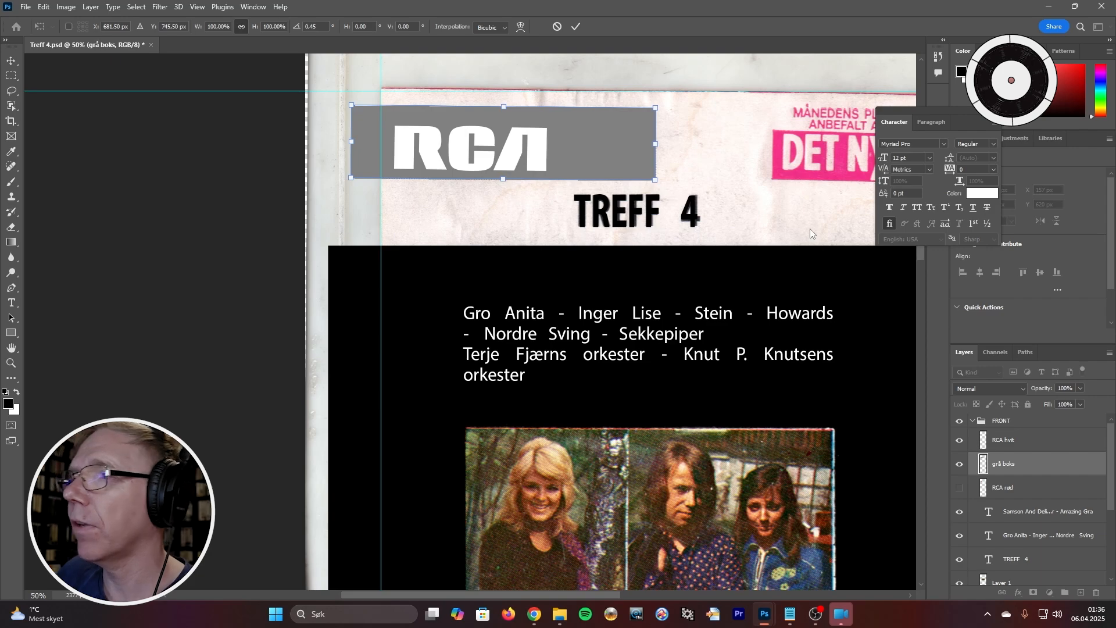
{"action": "key", "text": "Return"}
{"action": "key", "text": "m"}
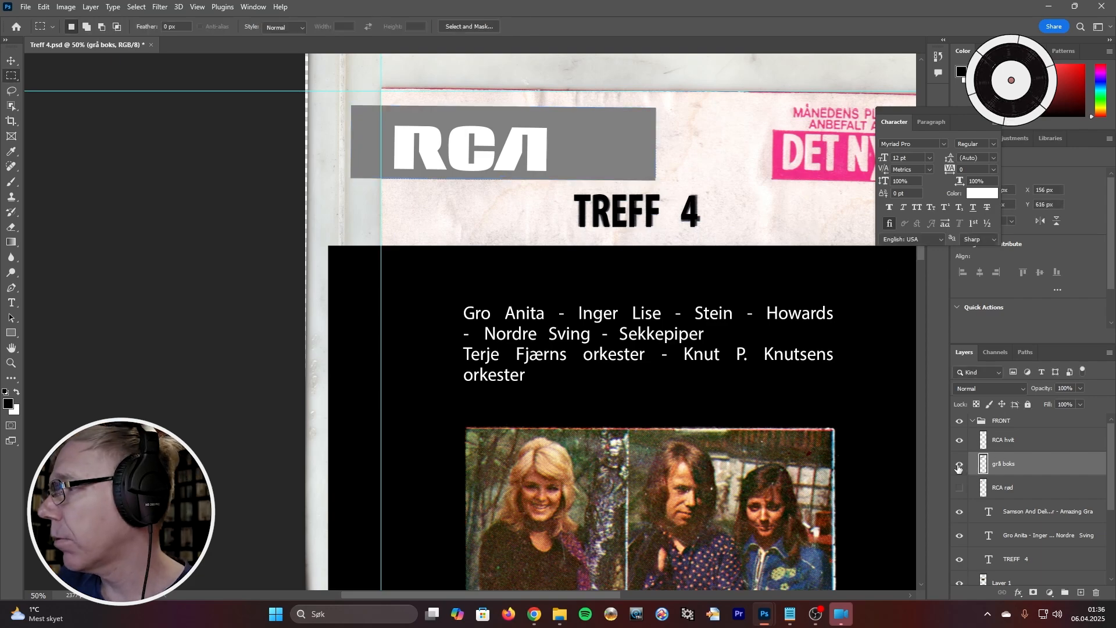
Compare the rotated gray box with the printed halftone box by repeatedly hiding and showing the FRONT group
{"action": "left_click", "coordinate": [958, 421]}
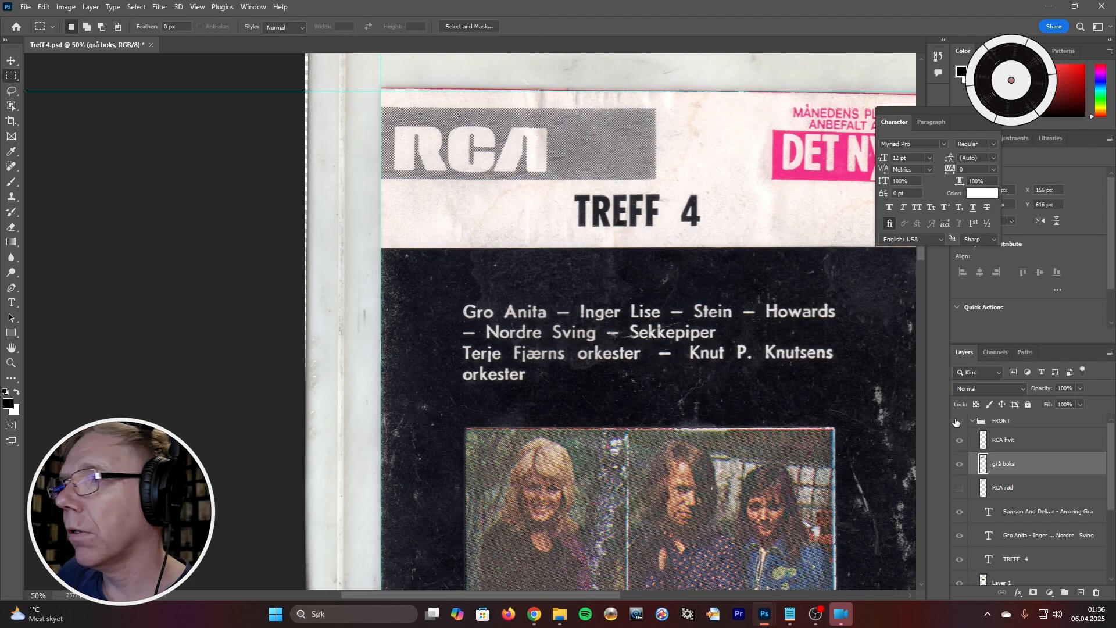
{"action": "left_click", "coordinate": [958, 420]}
{"action": "left_click", "coordinate": [956, 421]}
{"action": "left_click", "coordinate": [957, 421]}
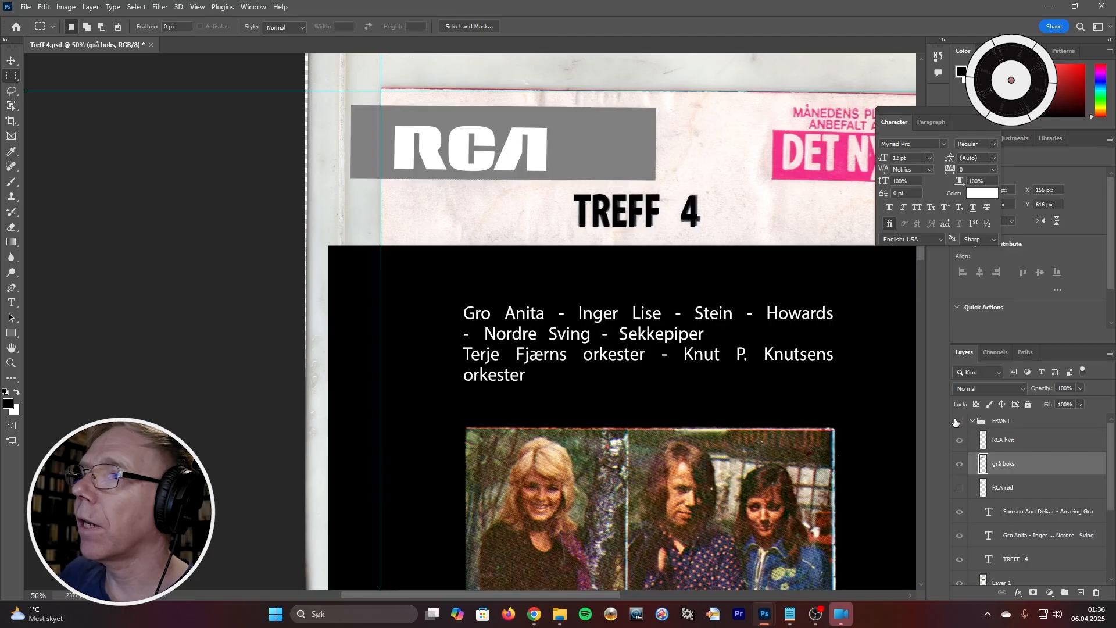
{"action": "left_click", "coordinate": [956, 421]}
{"action": "left_click", "coordinate": [957, 421]}
{"action": "left_click", "coordinate": [957, 421]}
{"action": "left_click", "coordinate": [956, 420]}
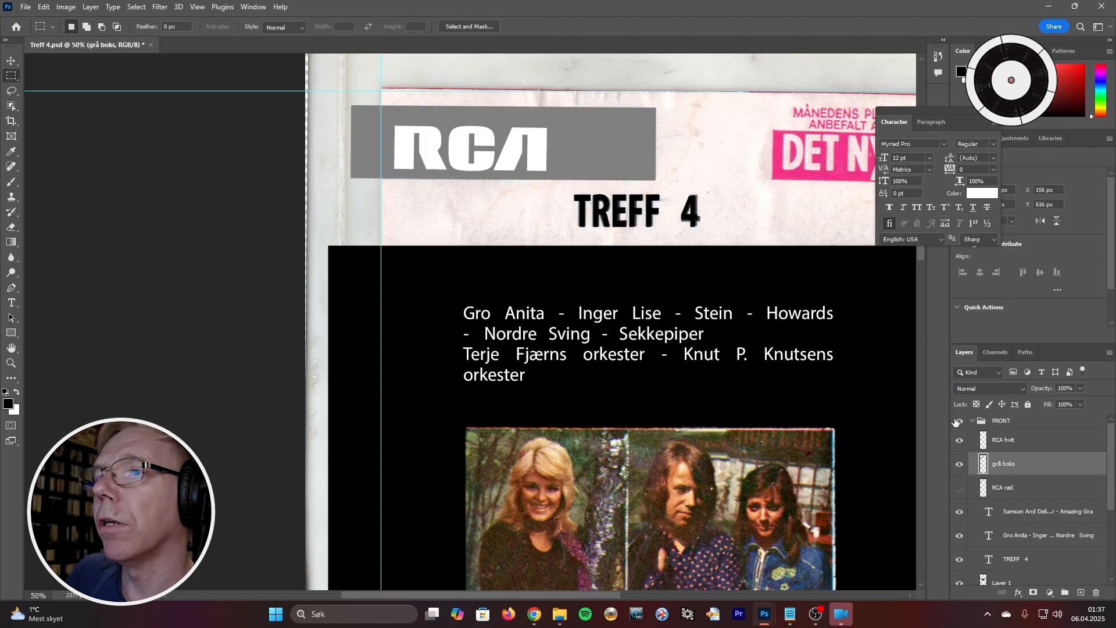
{"action": "left_click", "coordinate": [957, 421]}
{"action": "left_click", "coordinate": [956, 420]}
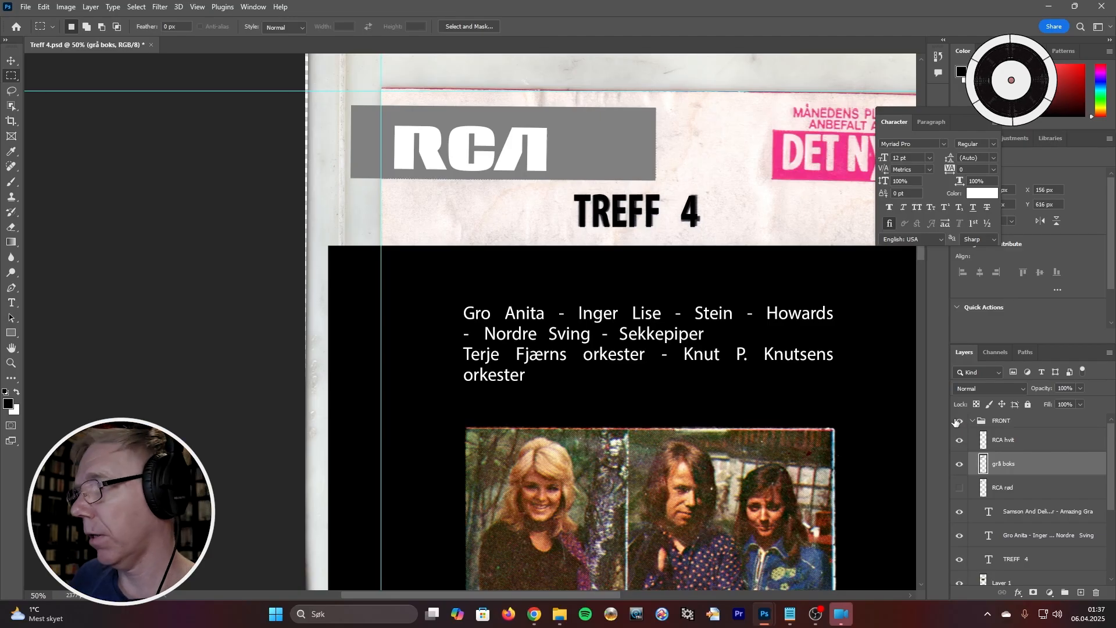
Collapse the FRONT group and compare the entire recreated front with the scan by toggling the group's visibility
{"action": "left_click_drag", "start_coordinate": [568, 594], "coordinate": [625, 593]}
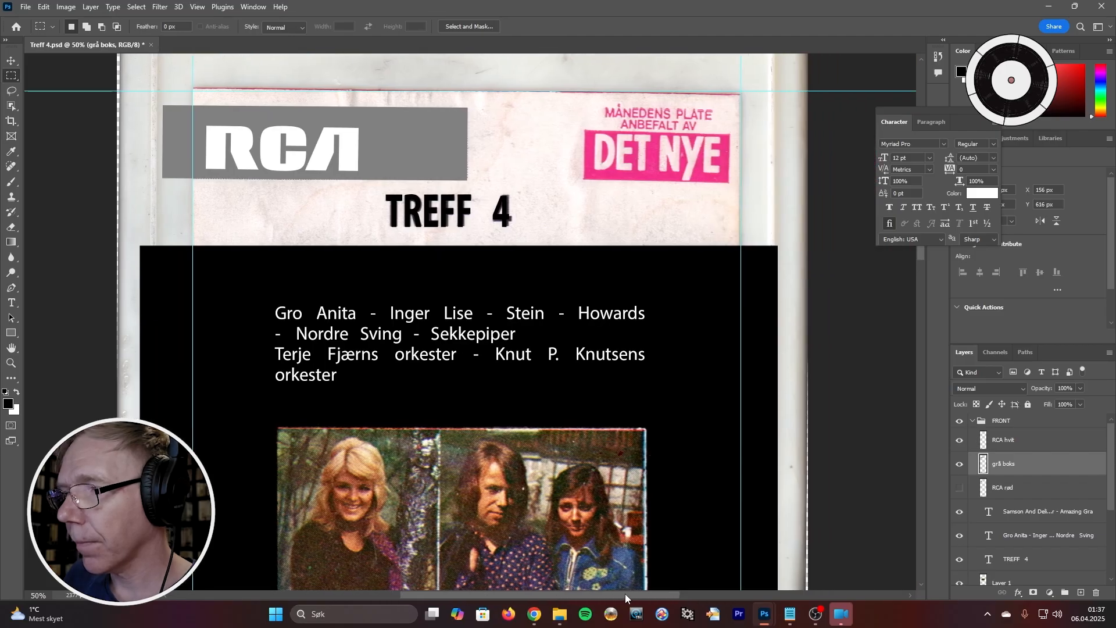
{"action": "left_click", "coordinate": [566, 395], "text": "alt"}
{"action": "left_click", "coordinate": [558, 399], "text": "alt"}
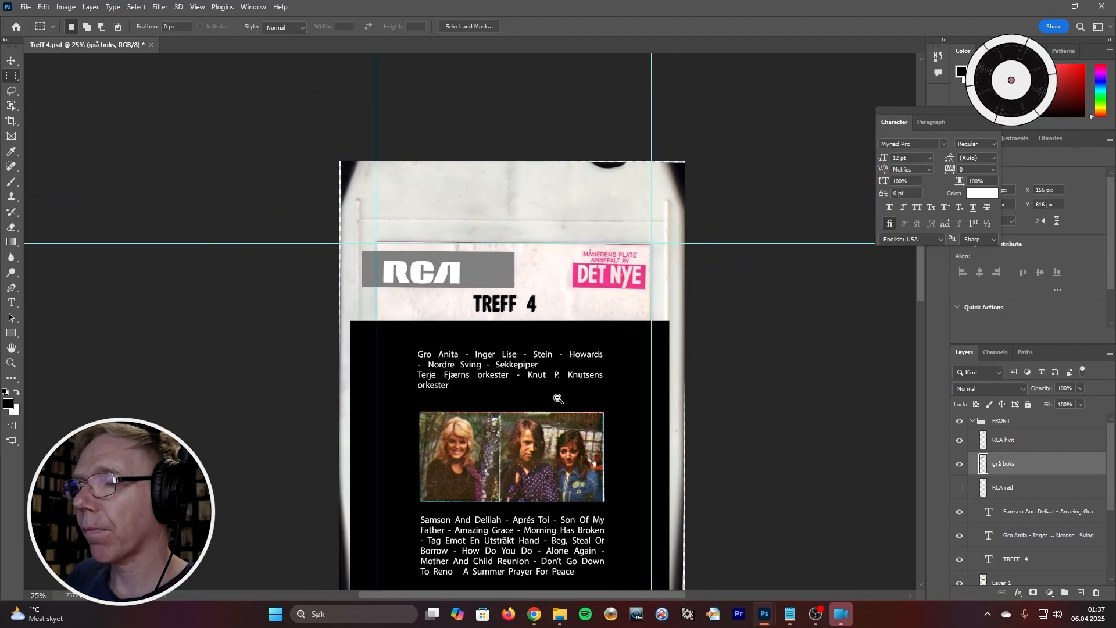
{"action": "scroll", "coordinate": [558, 399], "scroll_direction": "down", "scroll_amount": 2}
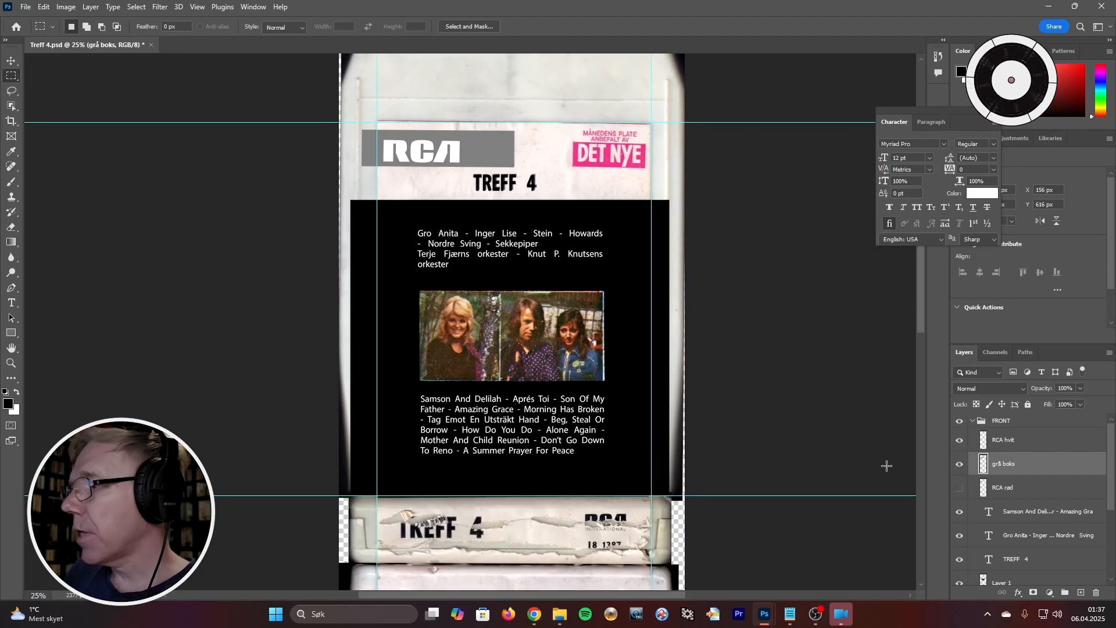
{"action": "left_click", "coordinate": [972, 420]}
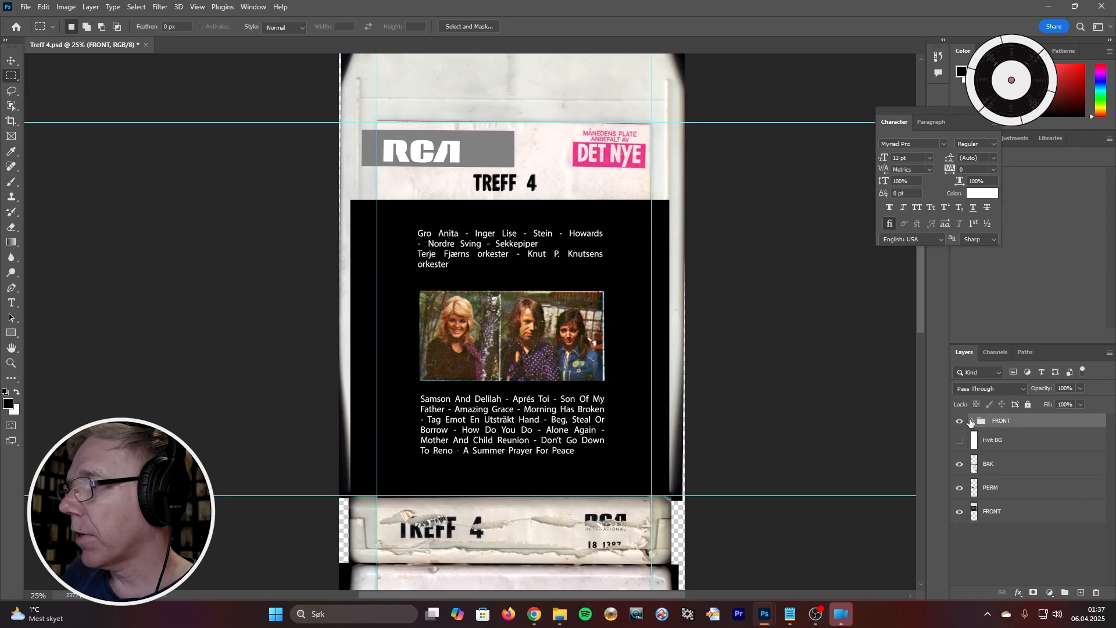
{"action": "left_click", "coordinate": [960, 420]}
{"action": "left_click", "coordinate": [960, 421]}
{"action": "left_click", "coordinate": [960, 421]}
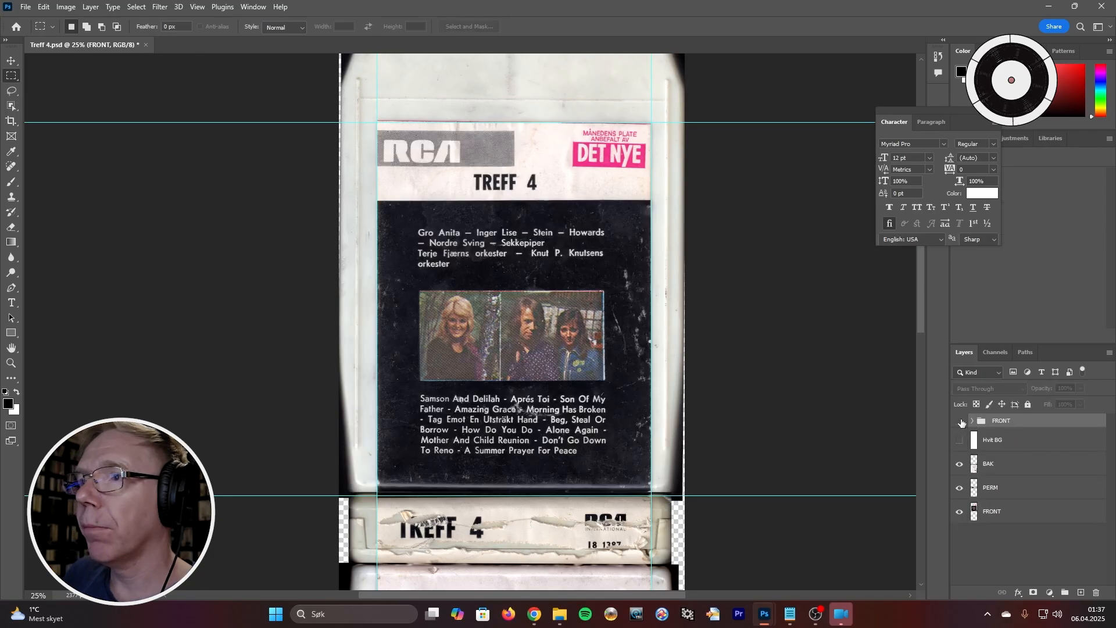
{"action": "left_click", "coordinate": [960, 421]}
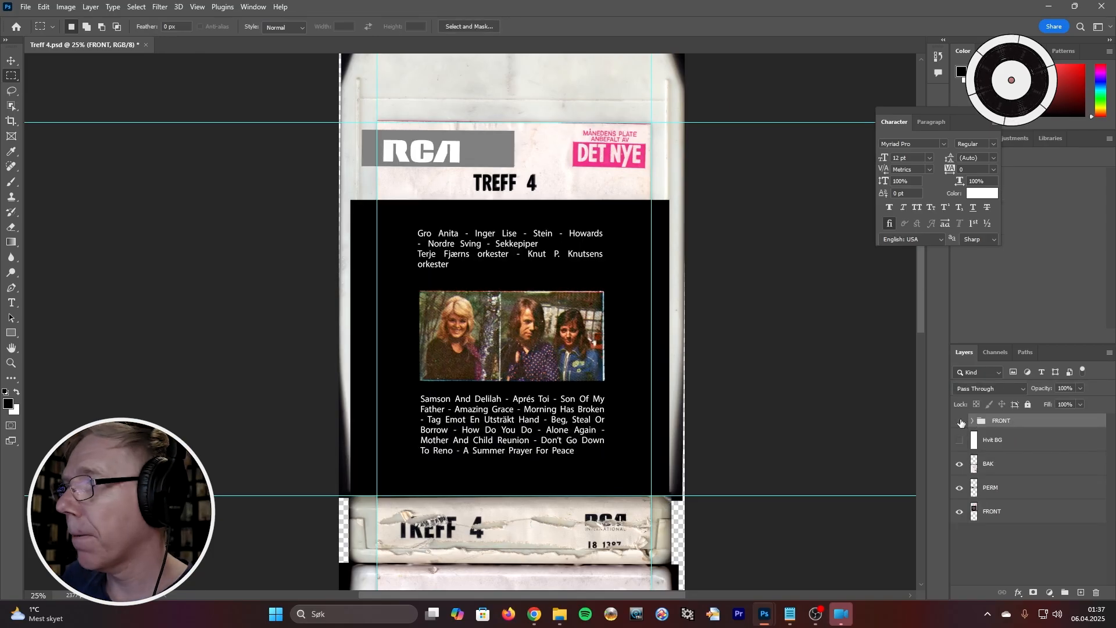
{"action": "left_click", "coordinate": [960, 421]}
{"action": "left_click", "coordinate": [960, 420]}
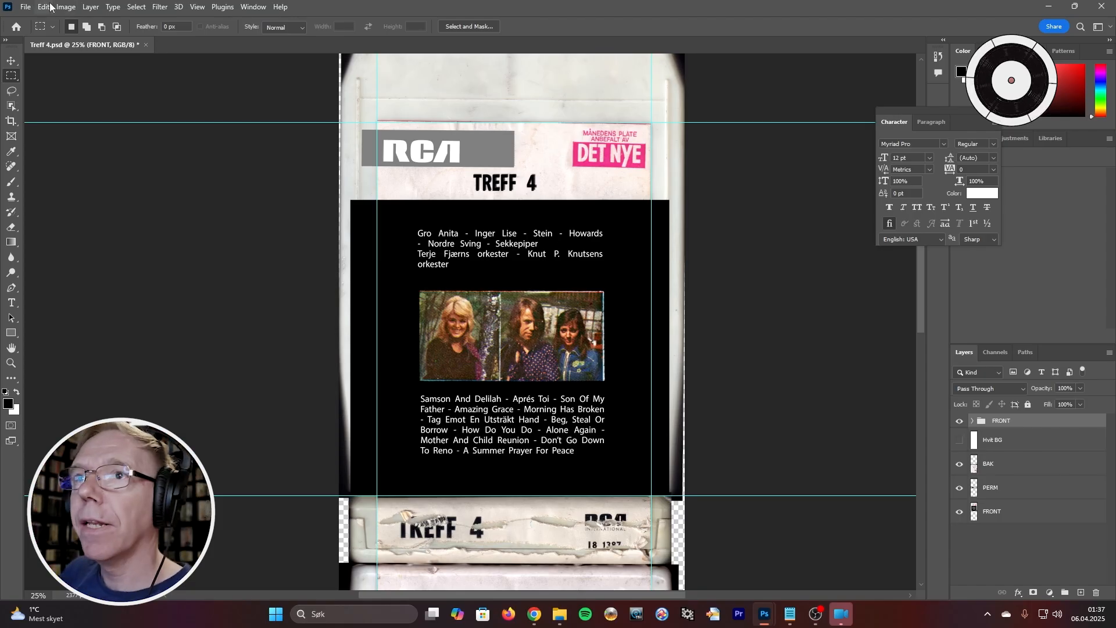
Open the scanned logo image DET NYE001.jpg from the Skannede 8-spors folder
{"action": "left_click", "coordinate": [24, 8]}
{"action": "left_click", "coordinate": [39, 32]}
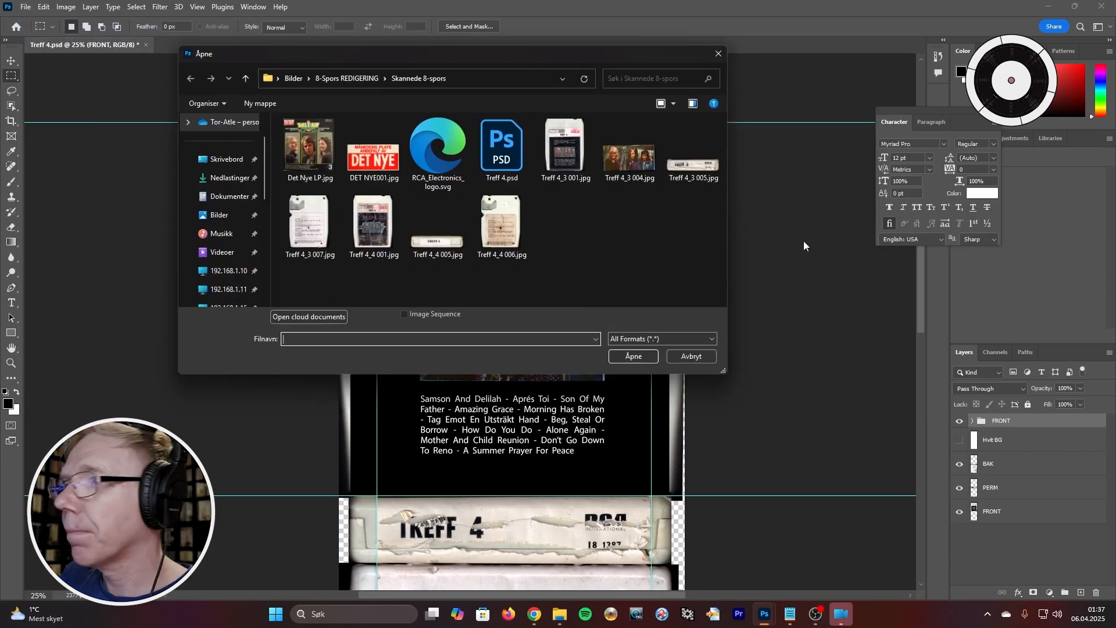
{"action": "left_click", "coordinate": [370, 162]}
{"action": "double_click", "coordinate": [367, 161]}
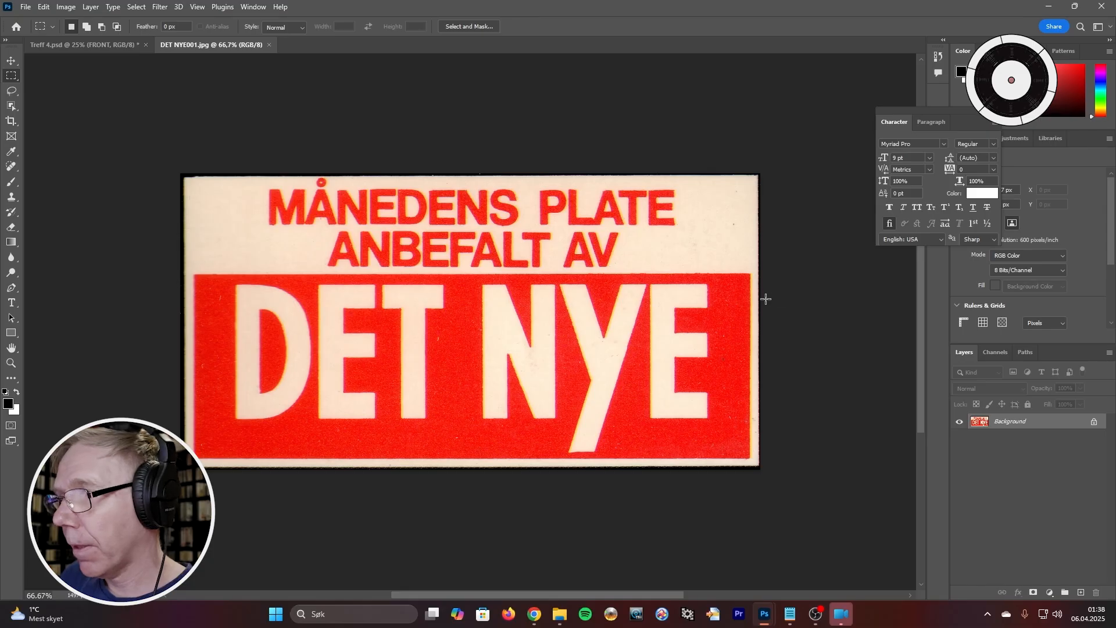
Float the DET NYE001.jpg window, copy its image into Treff 4.psd with the Move tool, and close the source image
{"action": "left_click_drag", "start_coordinate": [194, 45], "coordinate": [573, 139]}
{"action": "left_click_drag", "start_coordinate": [688, 142], "coordinate": [825, 145]}
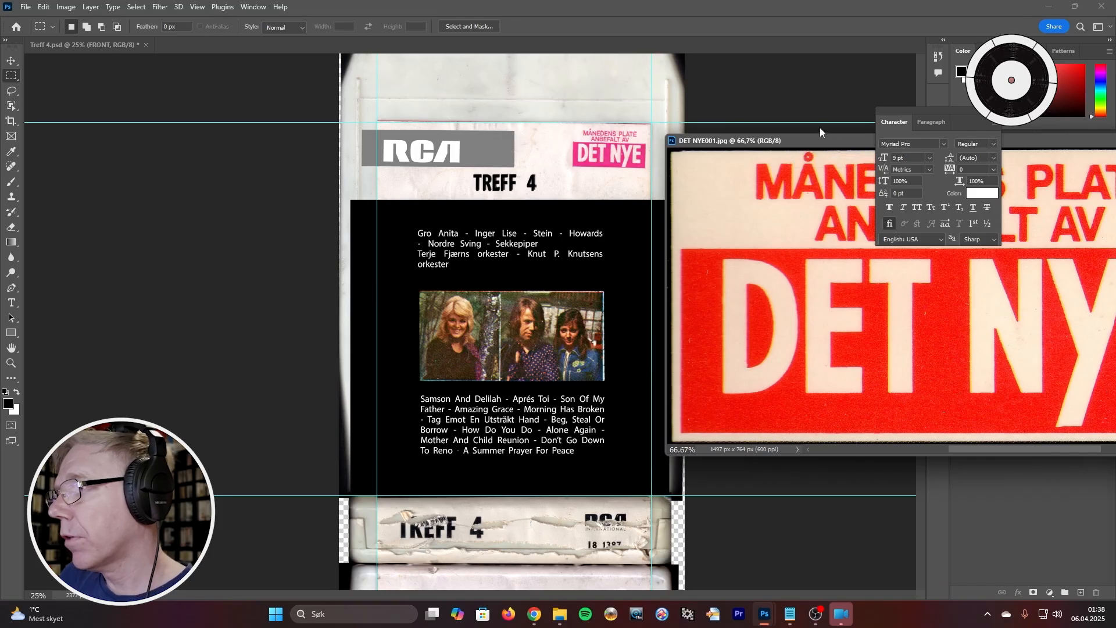
{"action": "left_click_drag", "start_coordinate": [819, 145], "coordinate": [844, 240]}
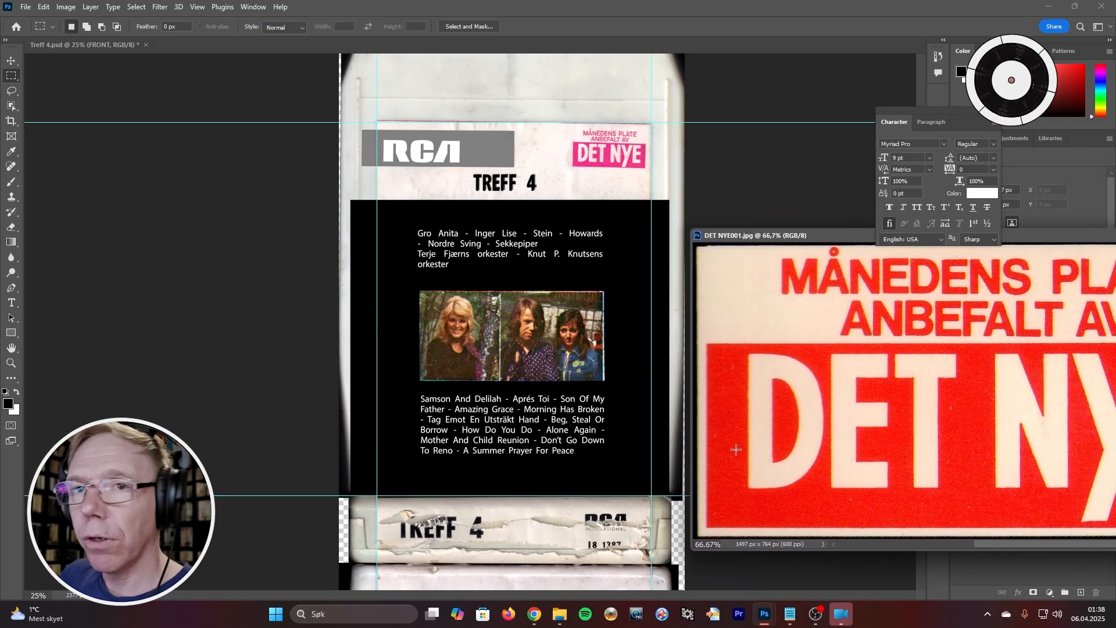
{"action": "left_click", "coordinate": [11, 61]}
{"action": "left_click_drag", "start_coordinate": [982, 459], "coordinate": [600, 273]}
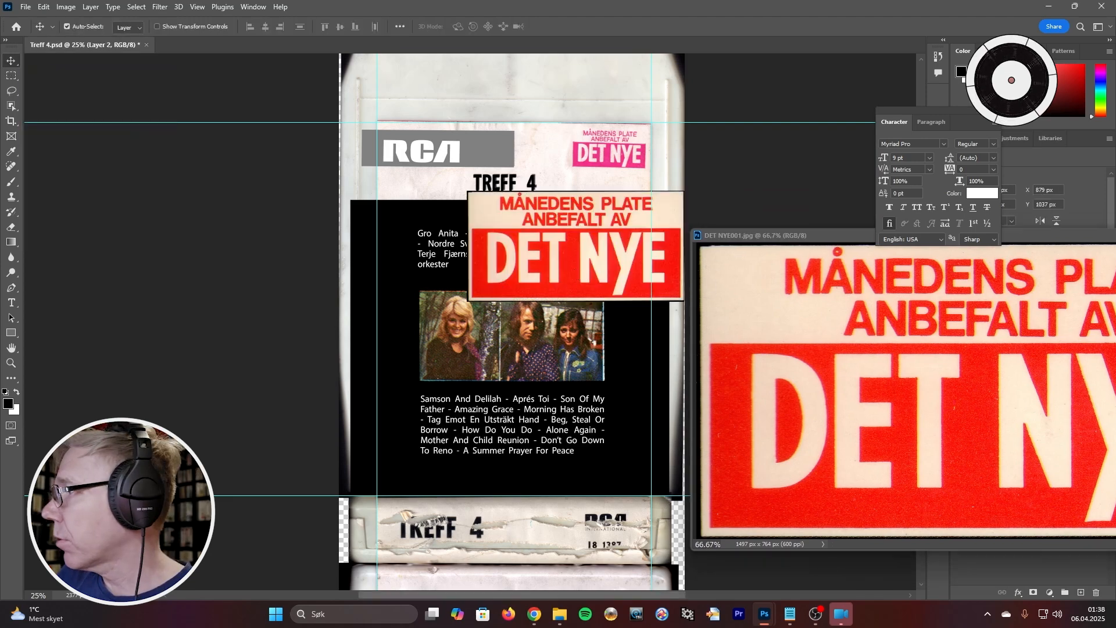
{"action": "key", "text": "ctrl+w"}
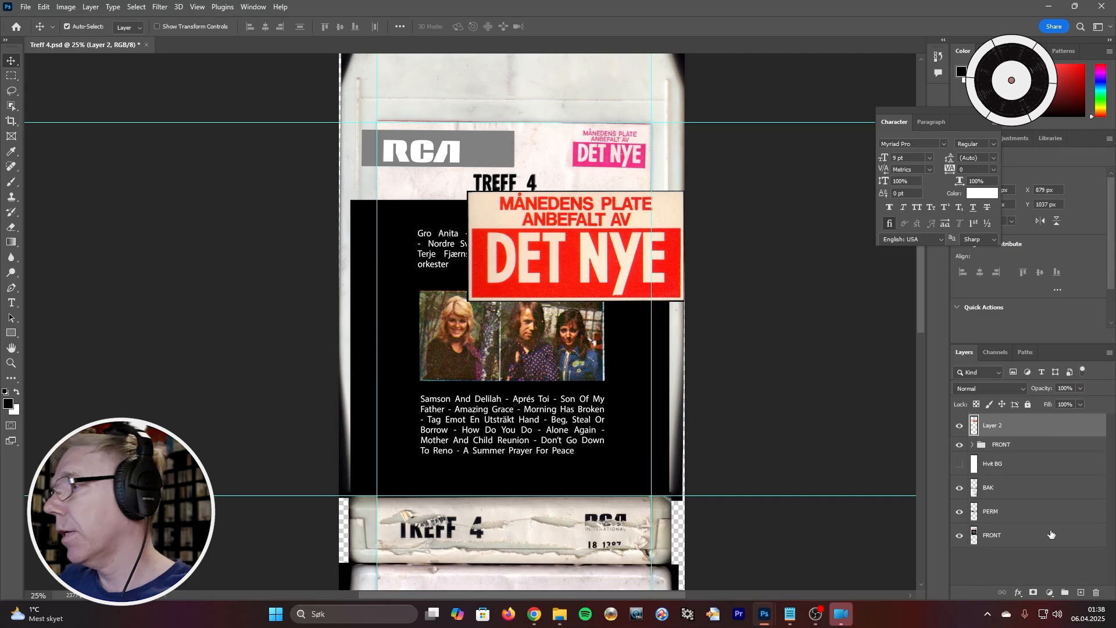
Rename the imported logo's layer as Det nye logo, move it into the FRONT group, and check it by toggling its visibility
{"action": "double_click", "coordinate": [993, 427]}
{"action": "type", "text": "Det nye logo"}
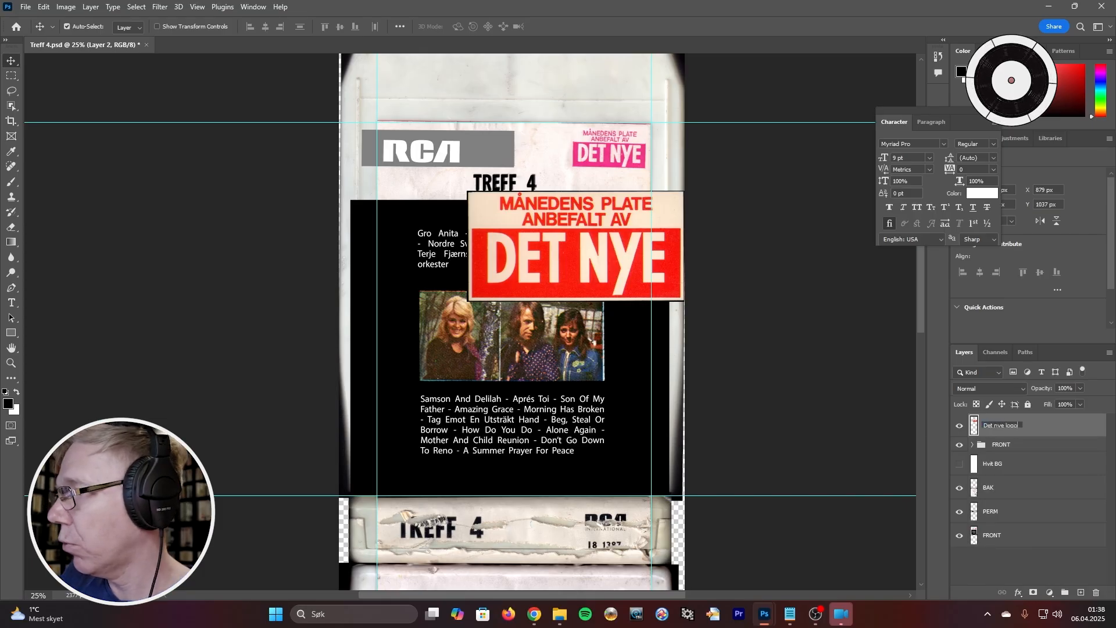
{"action": "key", "text": "Return"}
{"action": "left_click_drag", "start_coordinate": [991, 423], "coordinate": [1002, 443]}
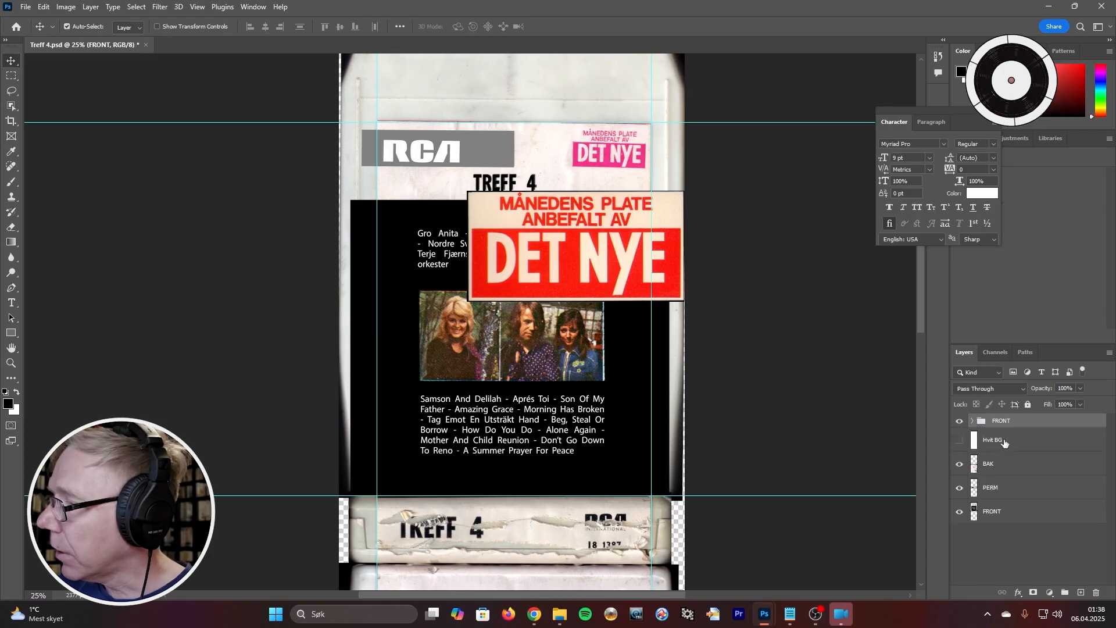
{"action": "left_click", "coordinate": [974, 422]}
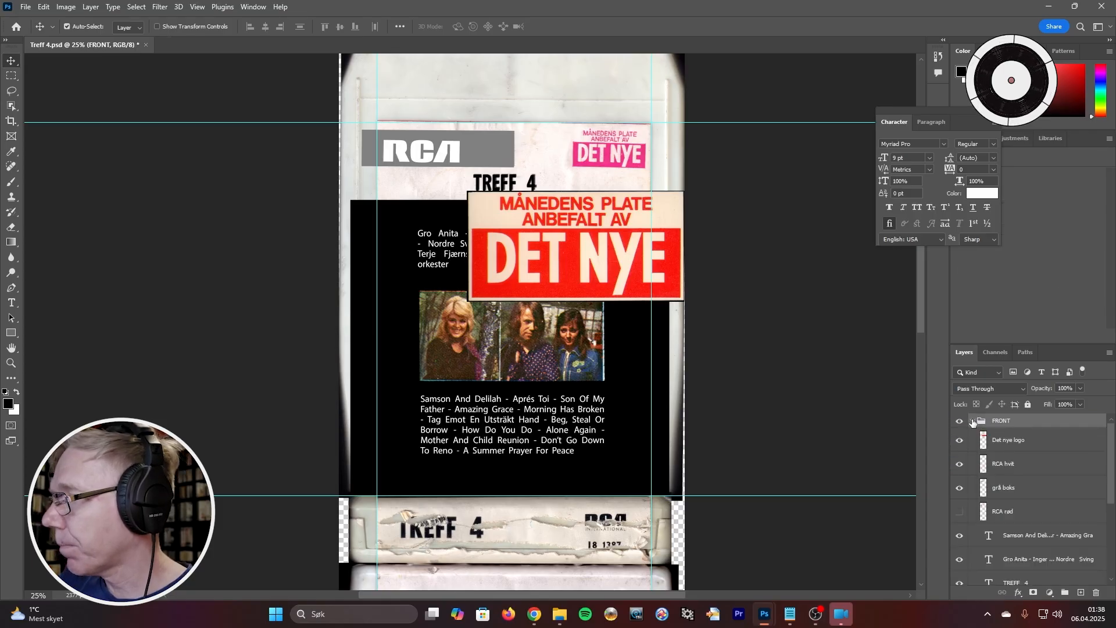
{"action": "left_click", "coordinate": [1046, 440]}
{"action": "left_click", "coordinate": [958, 440]}
{"action": "left_click", "coordinate": [958, 441]}
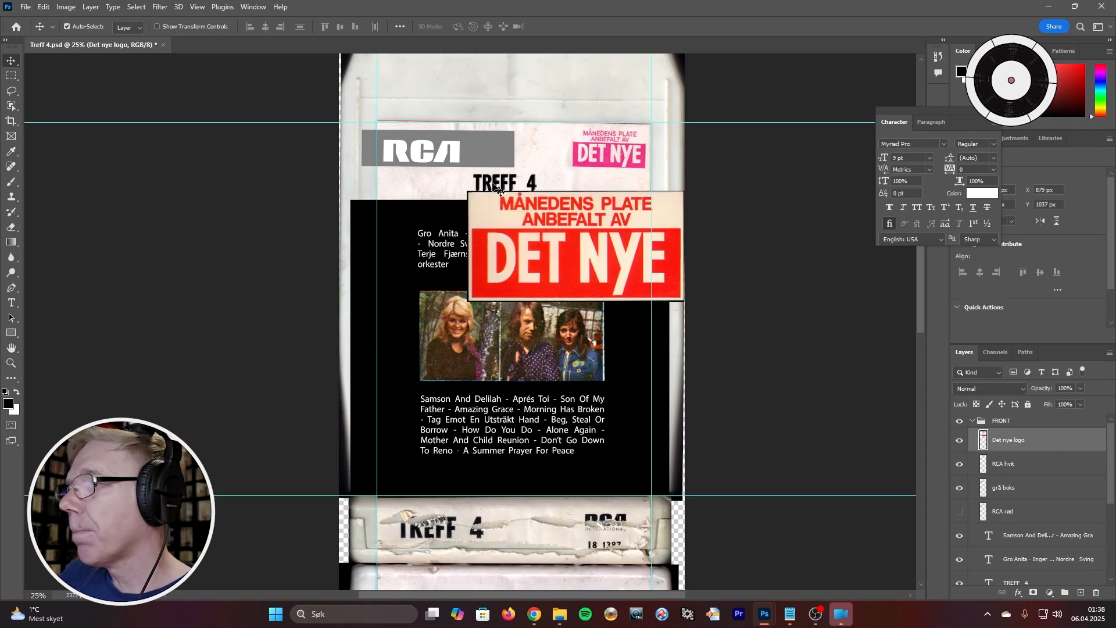
Scale the Det nye logo layer to about 38%, place it over the printed pink logo, and rotate it about 2.1°
{"action": "left_click", "coordinate": [609, 183], "text": "ctrl"}
{"action": "left_click", "coordinate": [610, 183], "text": "ctrl"}
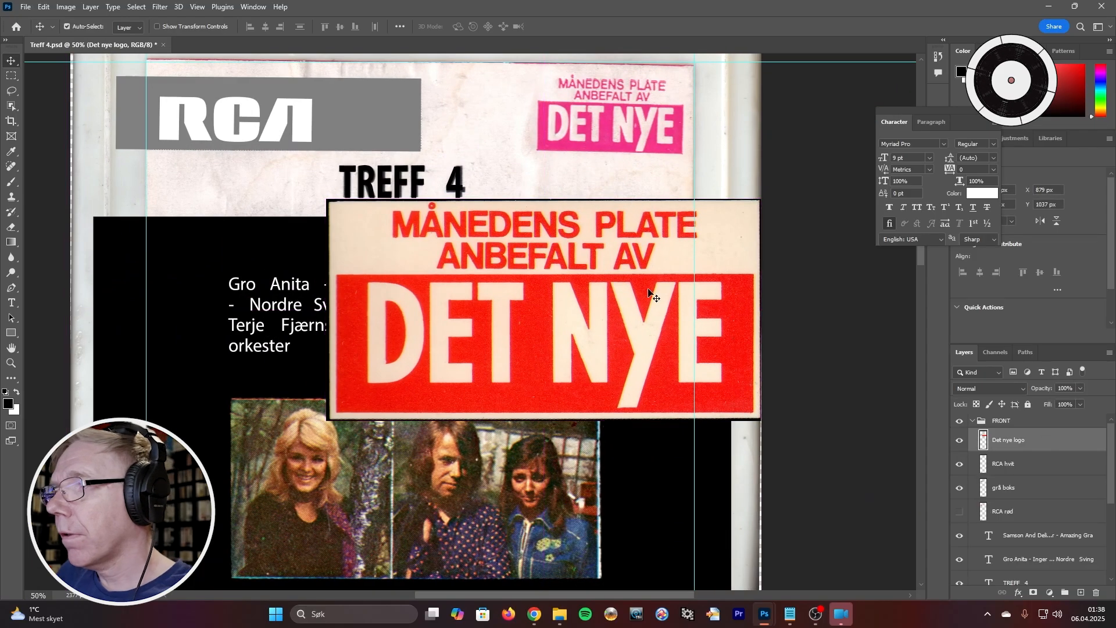
{"action": "left_click_drag", "start_coordinate": [633, 267], "coordinate": [576, 203]}
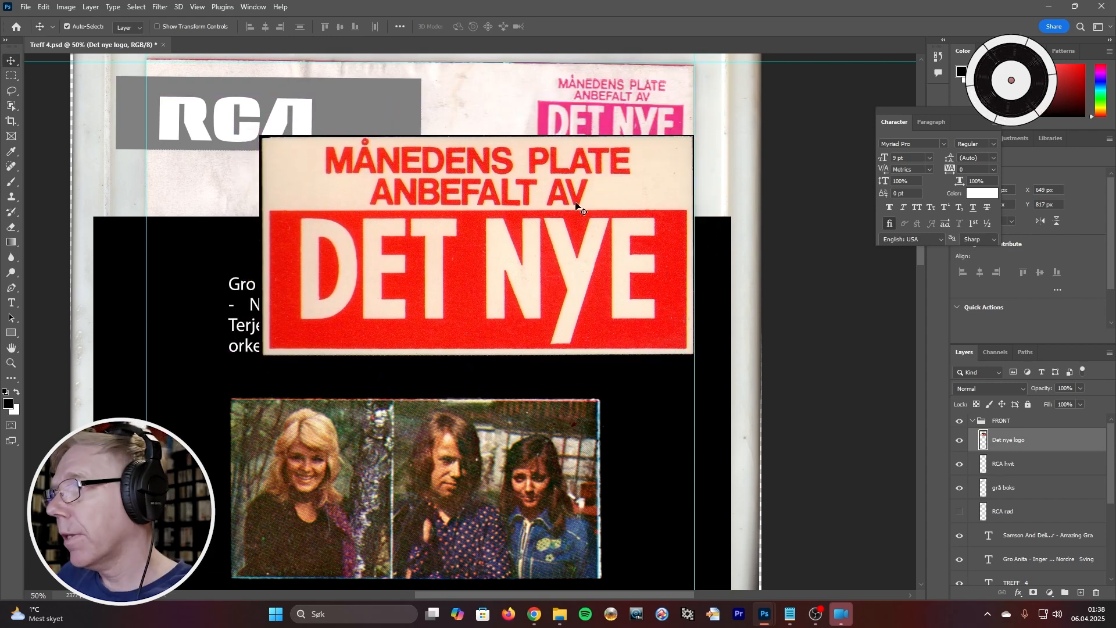
{"action": "left_click", "coordinate": [43, 7]}
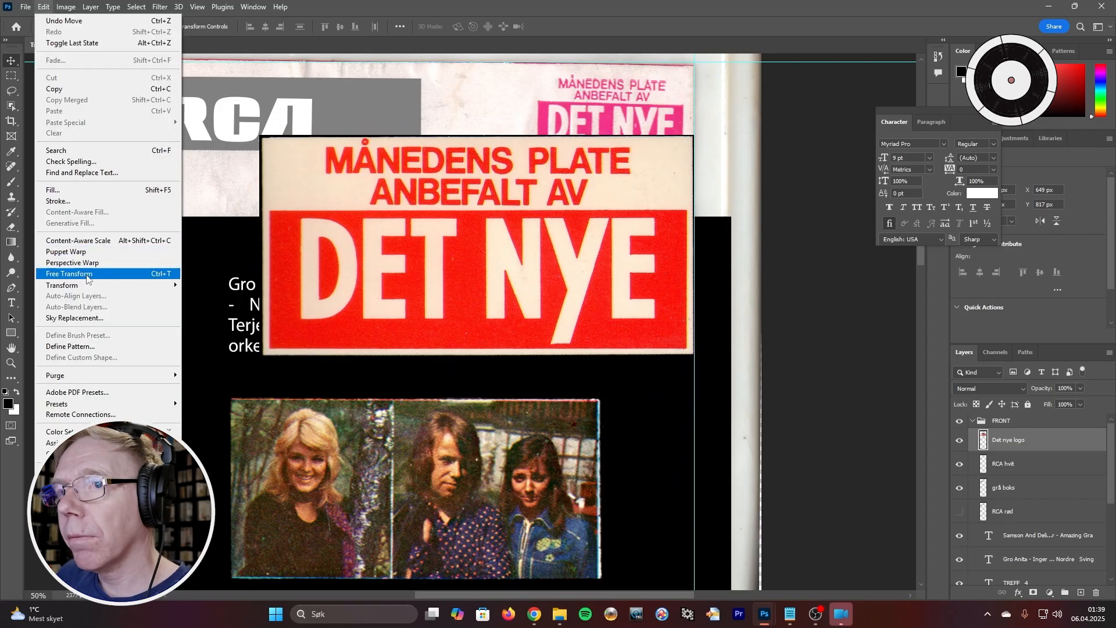
{"action": "left_click", "coordinate": [69, 274]}
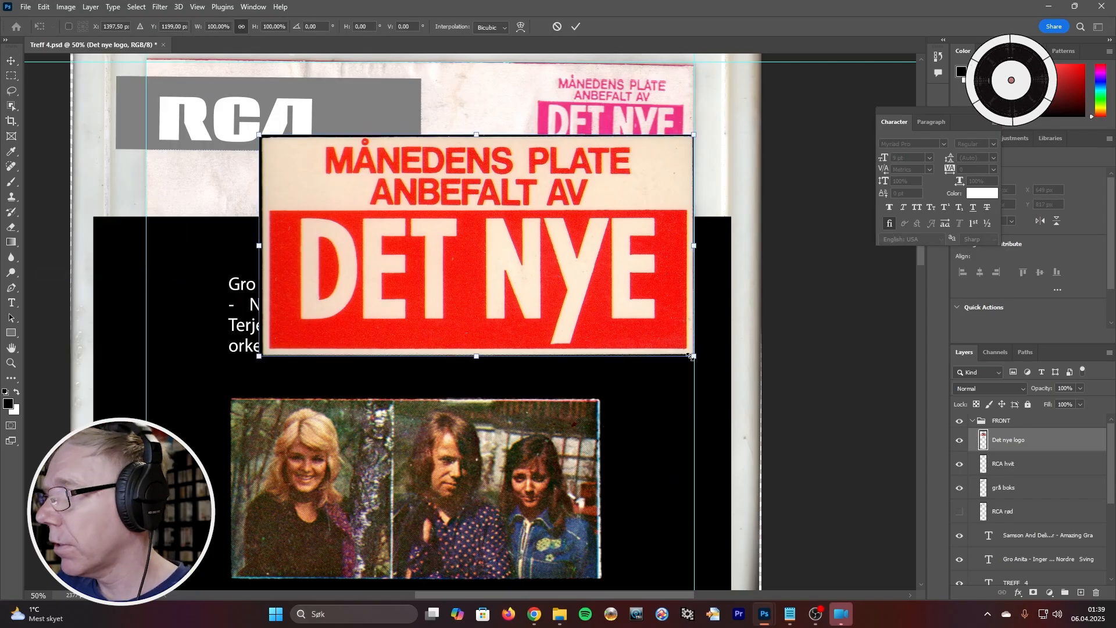
{"action": "left_click_drag", "start_coordinate": [259, 356], "coordinate": [489, 144]}
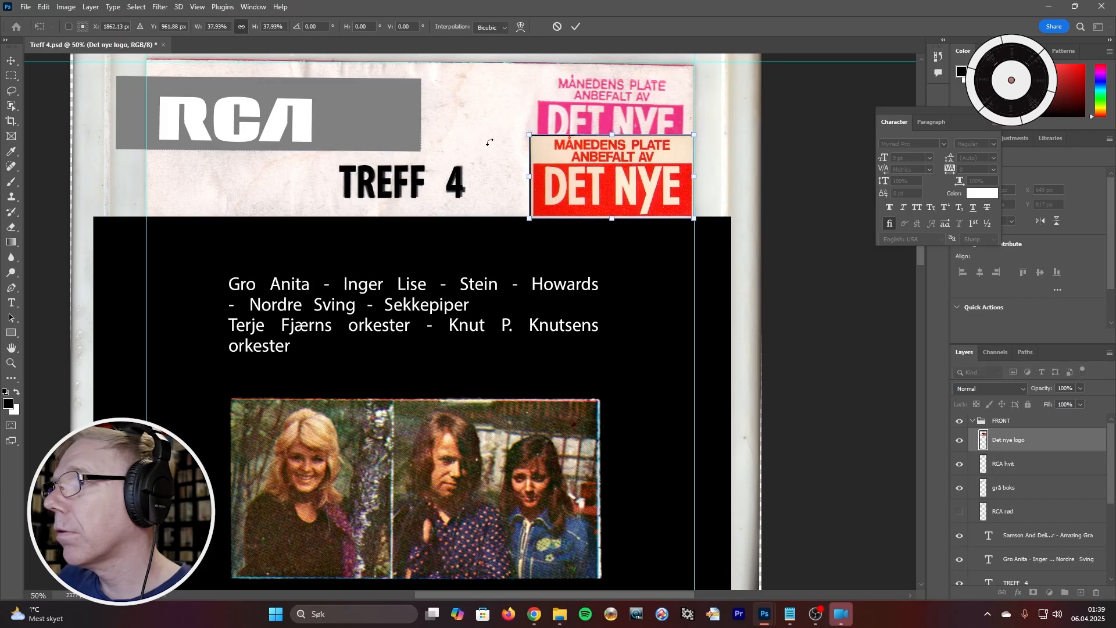
{"action": "left_click_drag", "start_coordinate": [599, 193], "coordinate": [592, 130]}
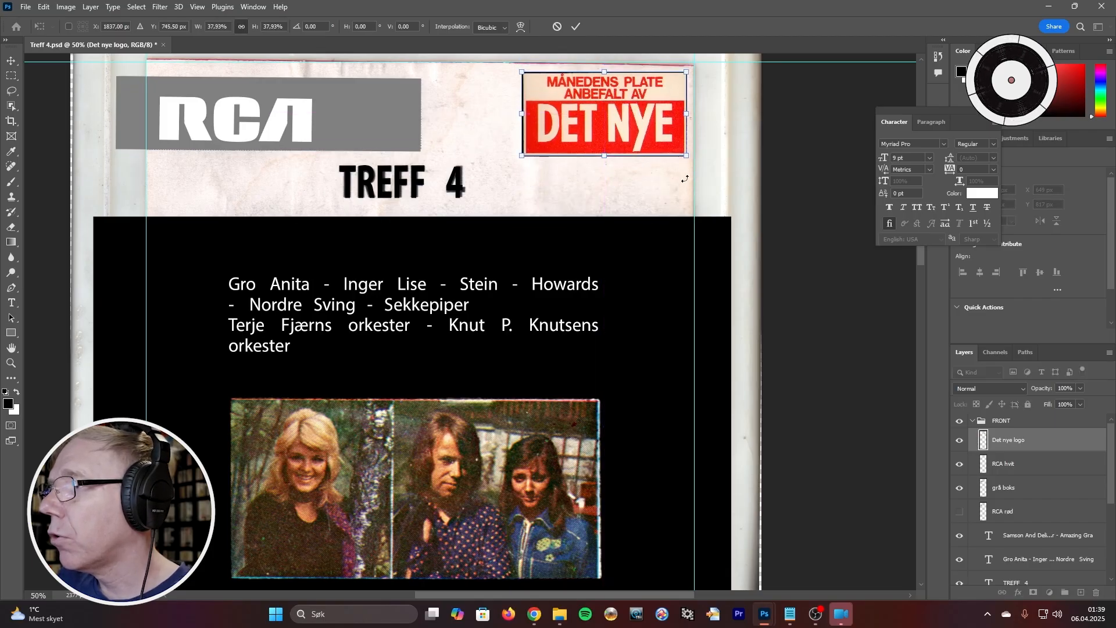
{"action": "left_click_drag", "start_coordinate": [684, 179], "coordinate": [683, 182]}
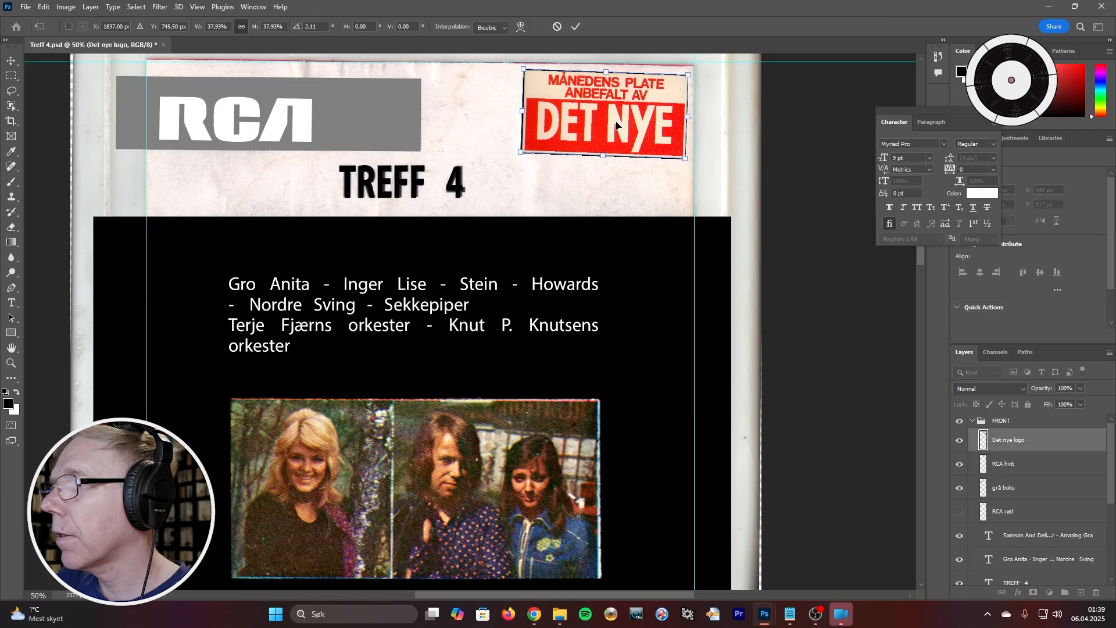
Reduce the Det nye logo to about 35.1% and line it up over the printed pink logo
{"action": "left_click_drag", "start_coordinate": [618, 127], "coordinate": [619, 208]}
{"action": "left_click_drag", "start_coordinate": [681, 239], "coordinate": [671, 232]}
{"action": "left_click_drag", "start_coordinate": [620, 203], "coordinate": [631, 131]}
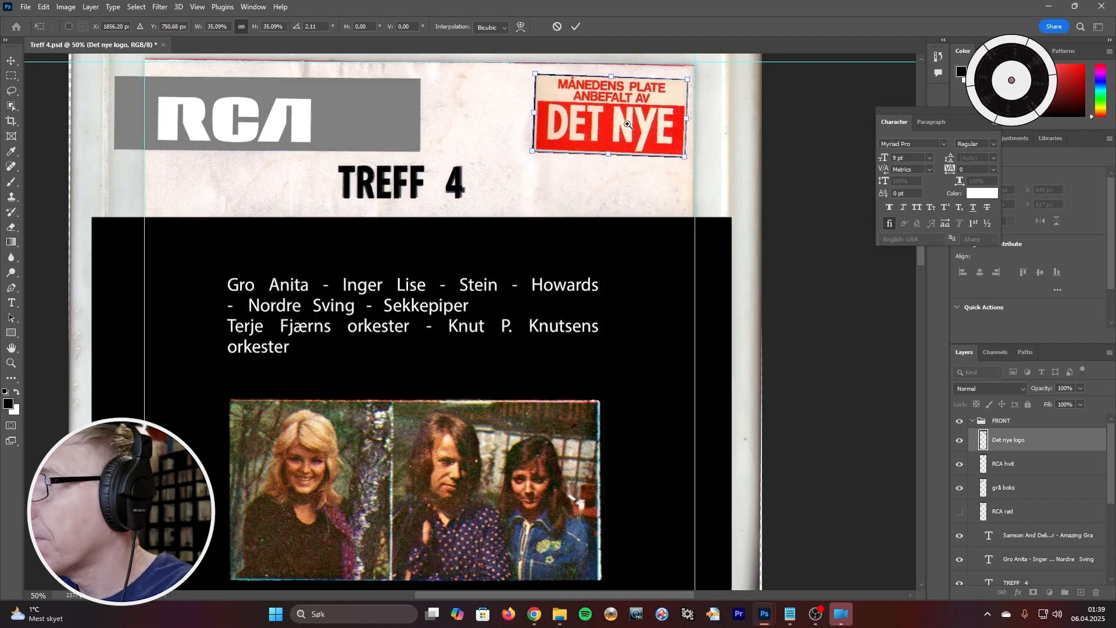
{"action": "scroll", "coordinate": [616, 128], "scroll_direction": "up", "scroll_amount": 2}
{"action": "scroll", "coordinate": [828, 284], "scroll_direction": "up", "scroll_amount": 3}
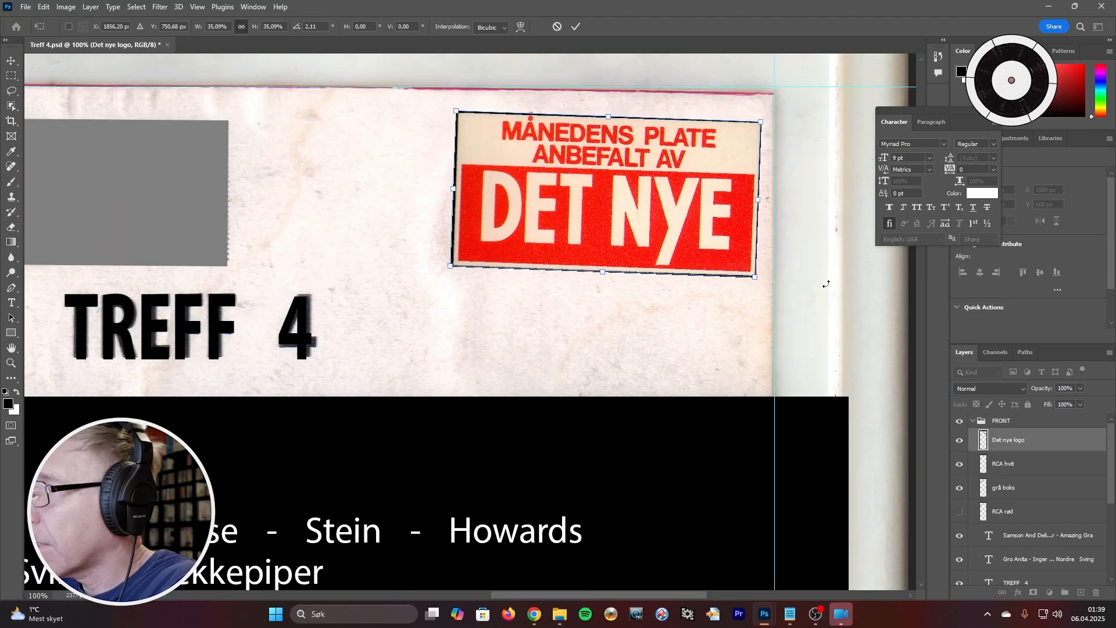
{"action": "mouse_move", "coordinate": [606, 263]}
{"action": "left_mouse_down"}
{"action": "mouse_move", "coordinate": [596, 419]}
{"action": "mouse_move", "coordinate": [600, 224]}
{"action": "mouse_move", "coordinate": [619, 262]}
{"action": "left_mouse_up"}
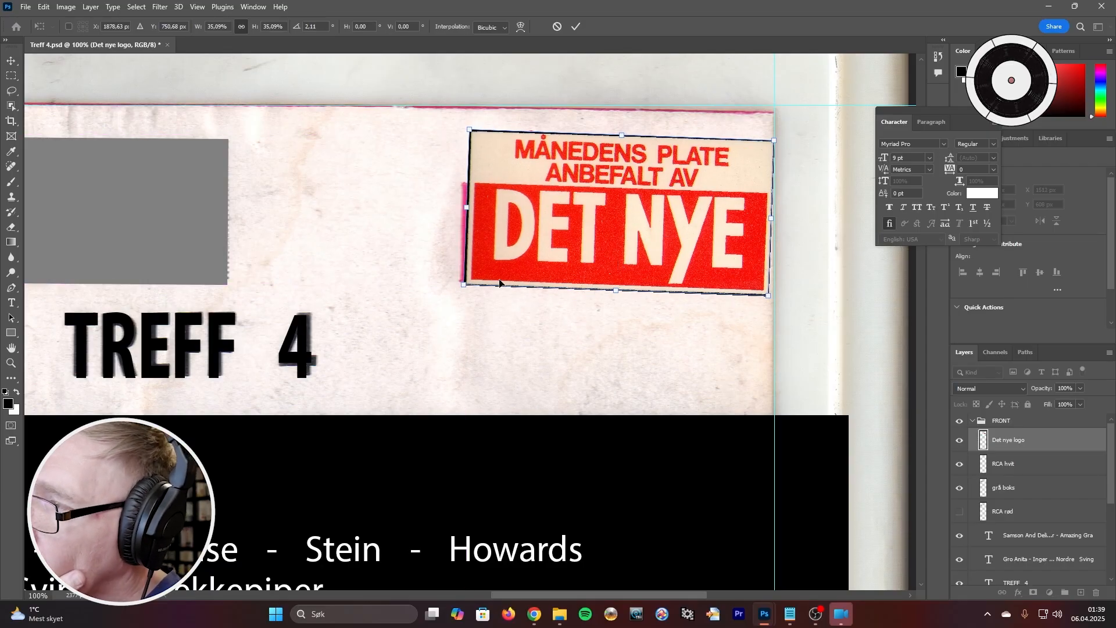
{"action": "left_click_drag", "start_coordinate": [546, 262], "coordinate": [537, 258]}
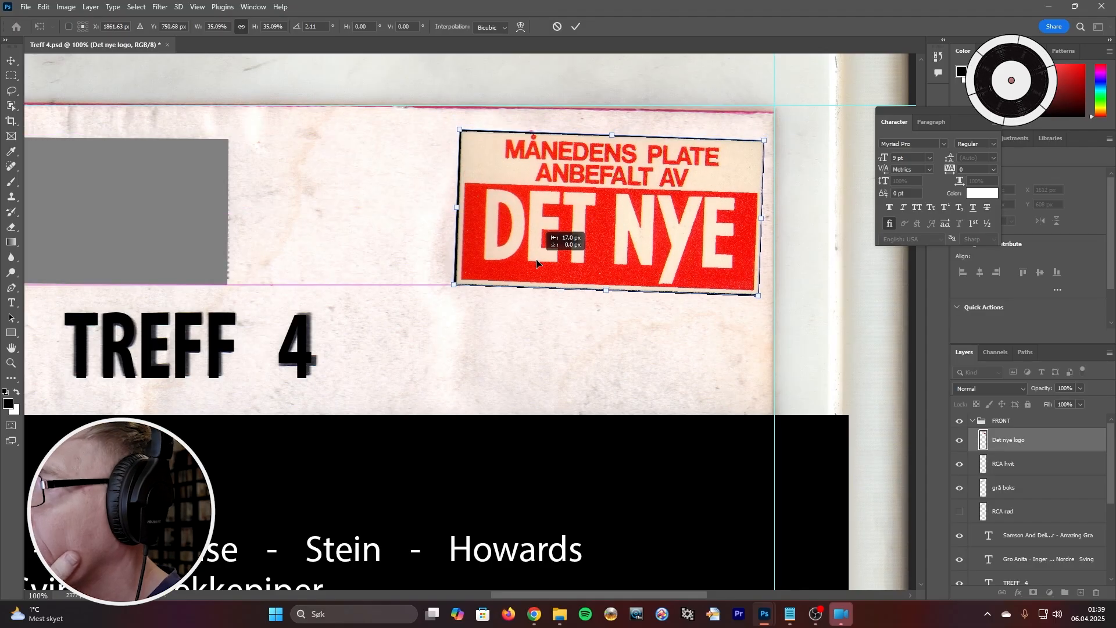
{"action": "left_click_drag", "start_coordinate": [537, 263], "coordinate": [536, 263]}
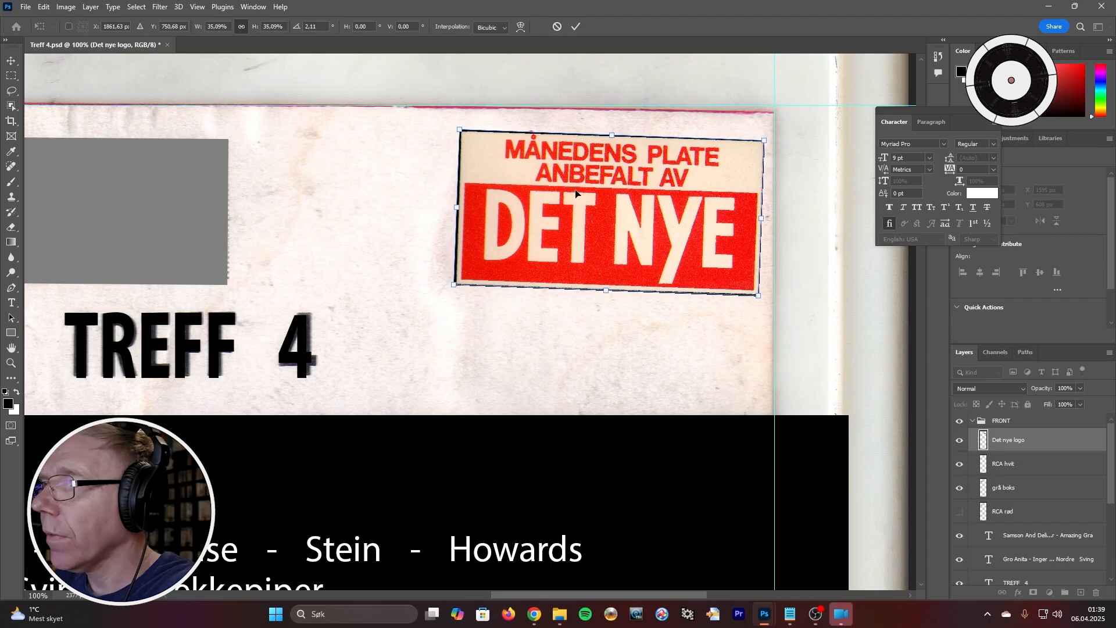
Enlarge the Det nye logo to about 35.4%, align its lettering with the printed logo, and apply the transform
{"action": "left_click_drag", "start_coordinate": [576, 193], "coordinate": [574, 220]}
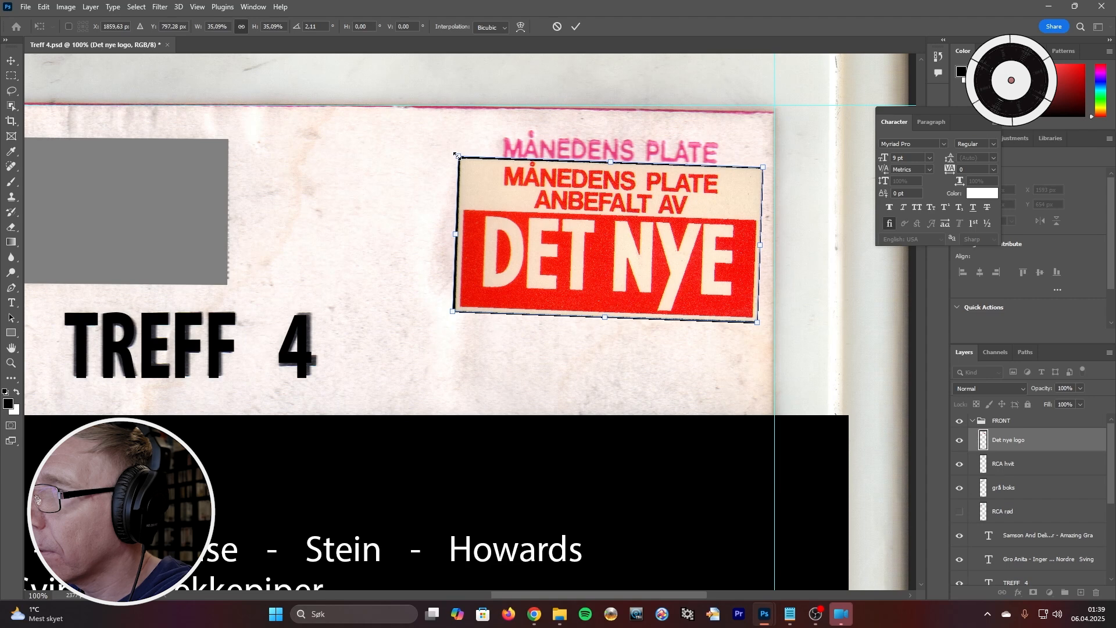
{"action": "left_click_drag", "start_coordinate": [456, 155], "coordinate": [454, 154]}
{"action": "left_click_drag", "start_coordinate": [585, 207], "coordinate": [602, 185]}
{"action": "key", "text": "Down"}
{"action": "key", "text": "Down"}
{"action": "key", "text": "Down"}
{"action": "key", "text": "Down"}
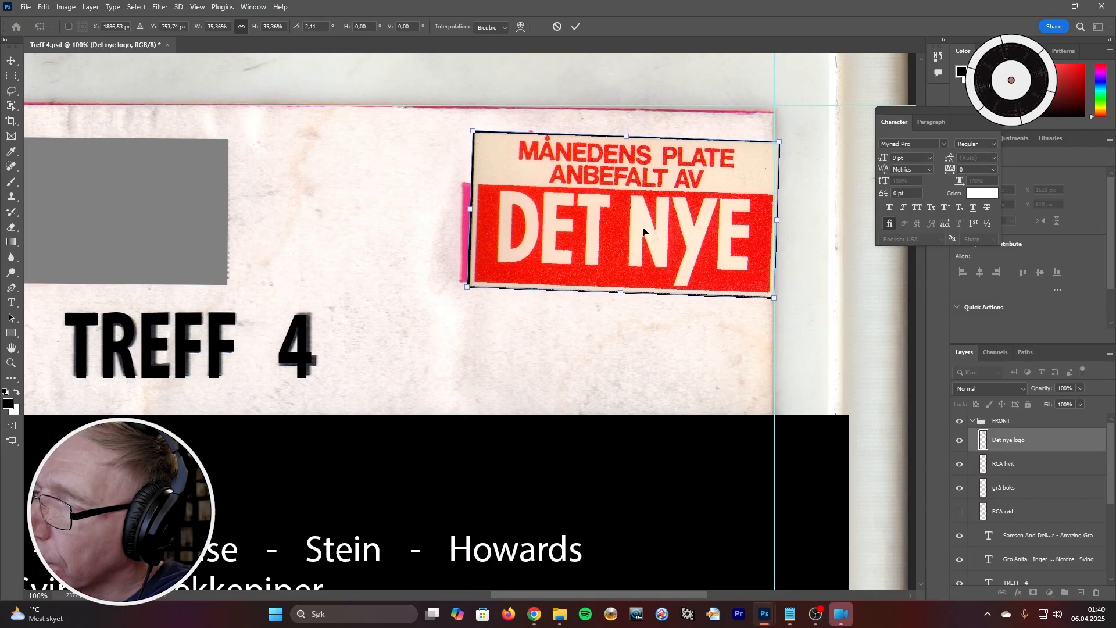
{"action": "mouse_move", "coordinate": [639, 231]}
{"action": "left_mouse_down"}
{"action": "mouse_move", "coordinate": [609, 221]}
{"action": "mouse_move", "coordinate": [622, 229]}
{"action": "left_mouse_up"}
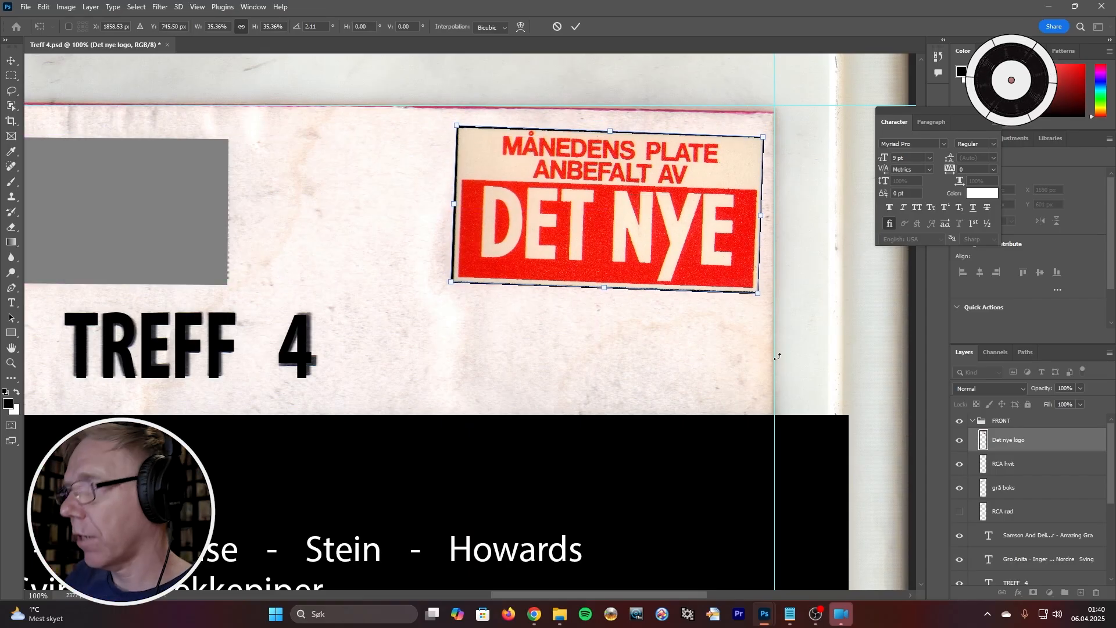
{"action": "key", "text": "Return"}
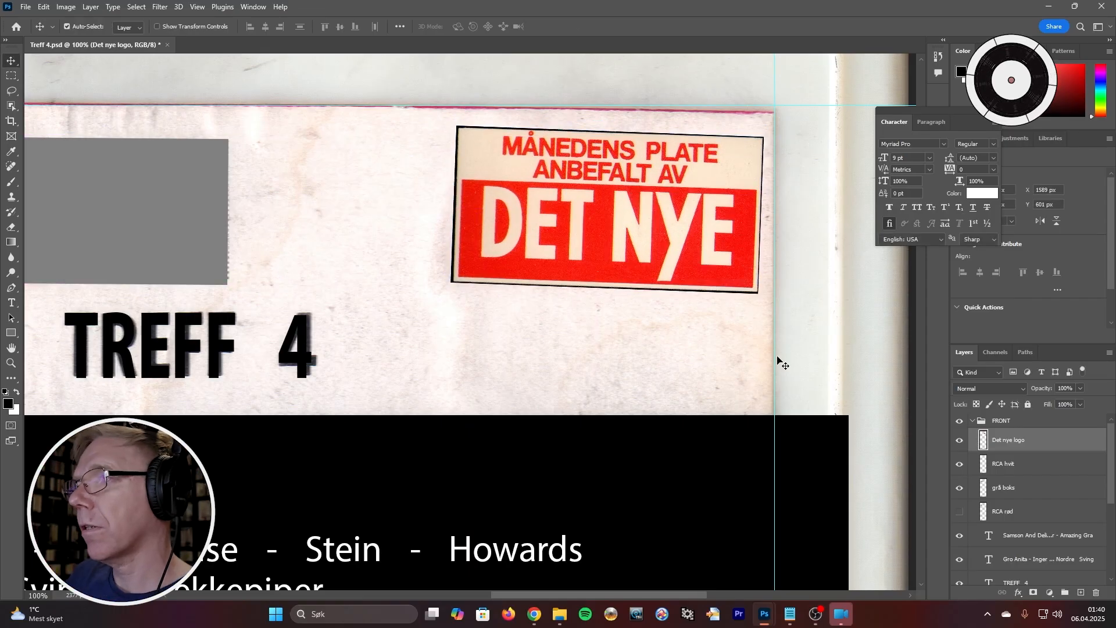
Toggle the Det nye logo layer to compare it with the printed logo, nudging it to X 1590 px, Y 603 px
{"action": "left_click", "coordinate": [959, 443]}
{"action": "left_click", "coordinate": [959, 443]}
{"action": "left_click", "coordinate": [959, 443]}
{"action": "left_click", "coordinate": [959, 444]}
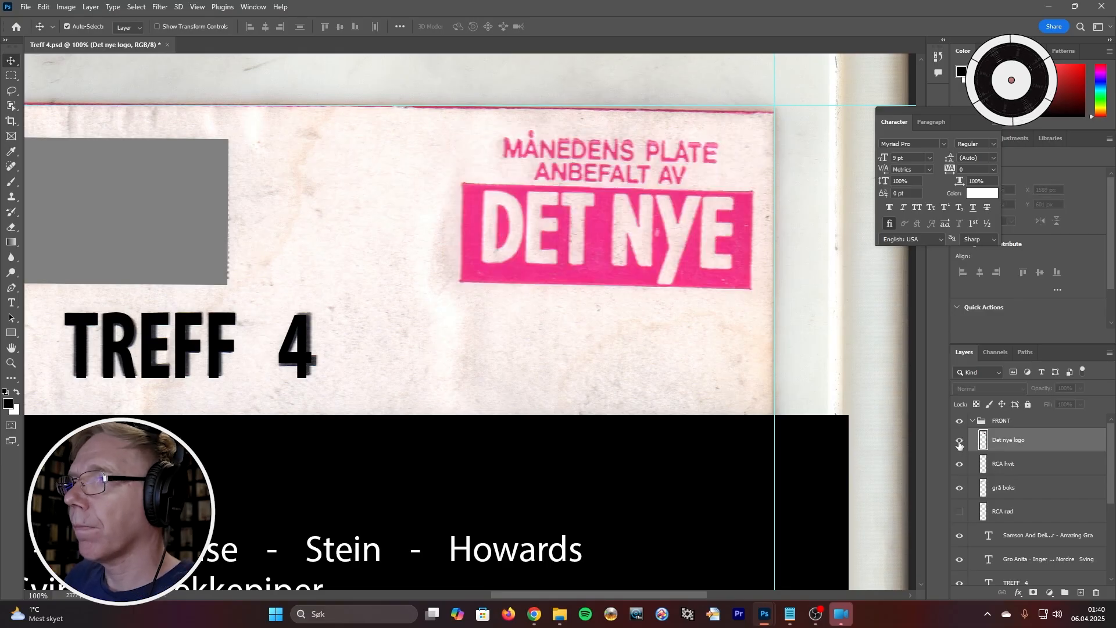
{"action": "left_click", "coordinate": [959, 444]}
{"action": "left_click", "coordinate": [958, 444]}
{"action": "left_click", "coordinate": [958, 444]}
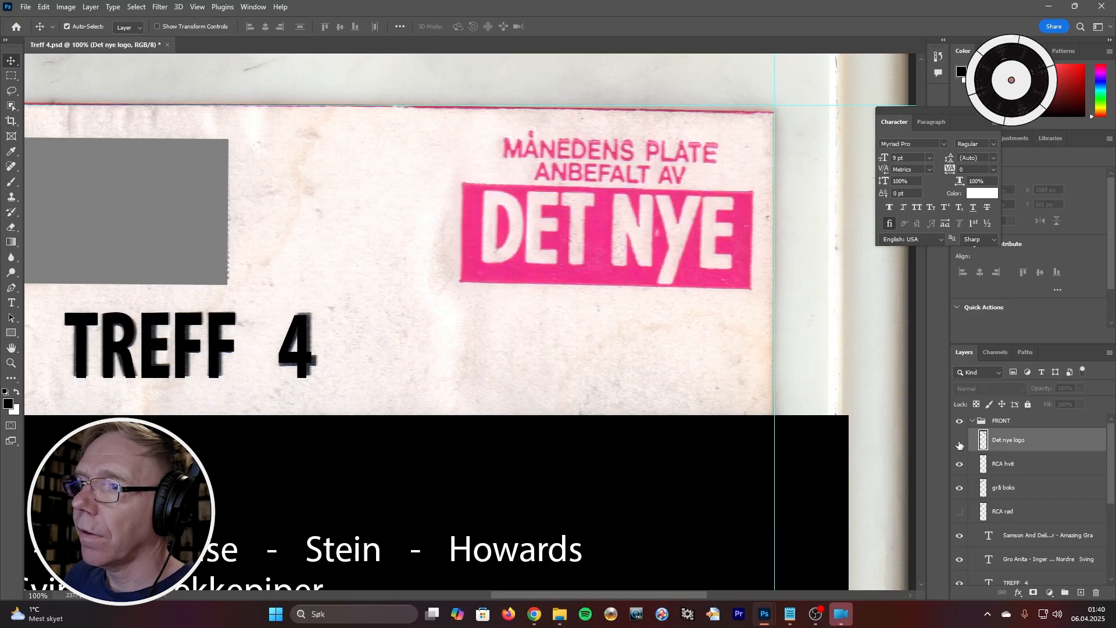
{"action": "left_click", "coordinate": [958, 444]}
{"action": "left_click", "coordinate": [959, 444]}
{"action": "left_click", "coordinate": [959, 444]}
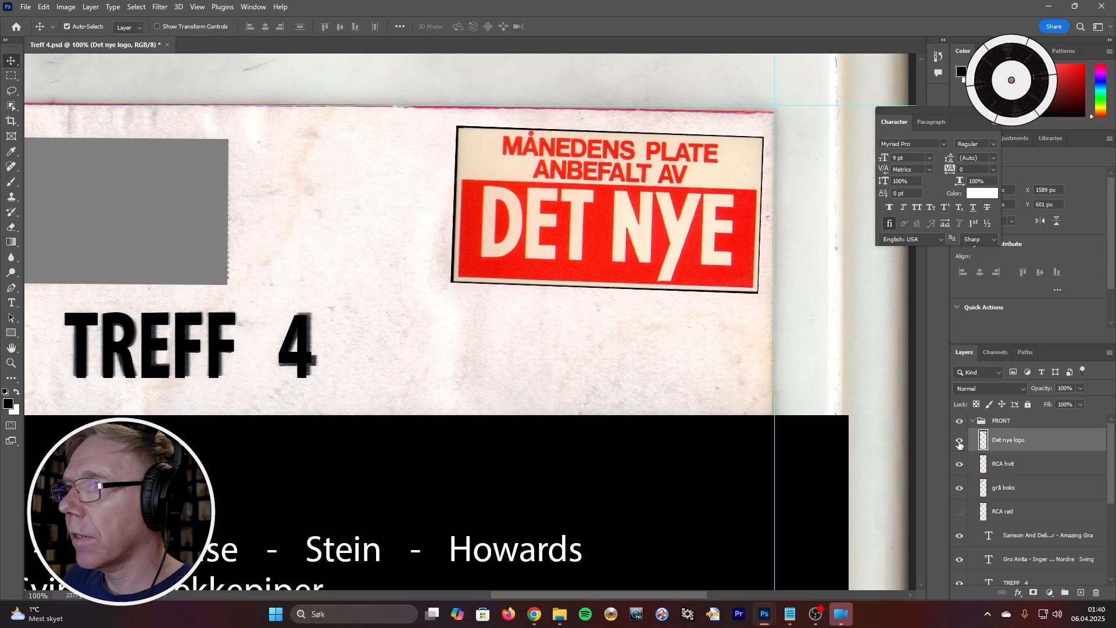
{"action": "left_click", "coordinate": [959, 444]}
{"action": "left_click", "coordinate": [959, 443]}
{"action": "left_click", "coordinate": [958, 444]}
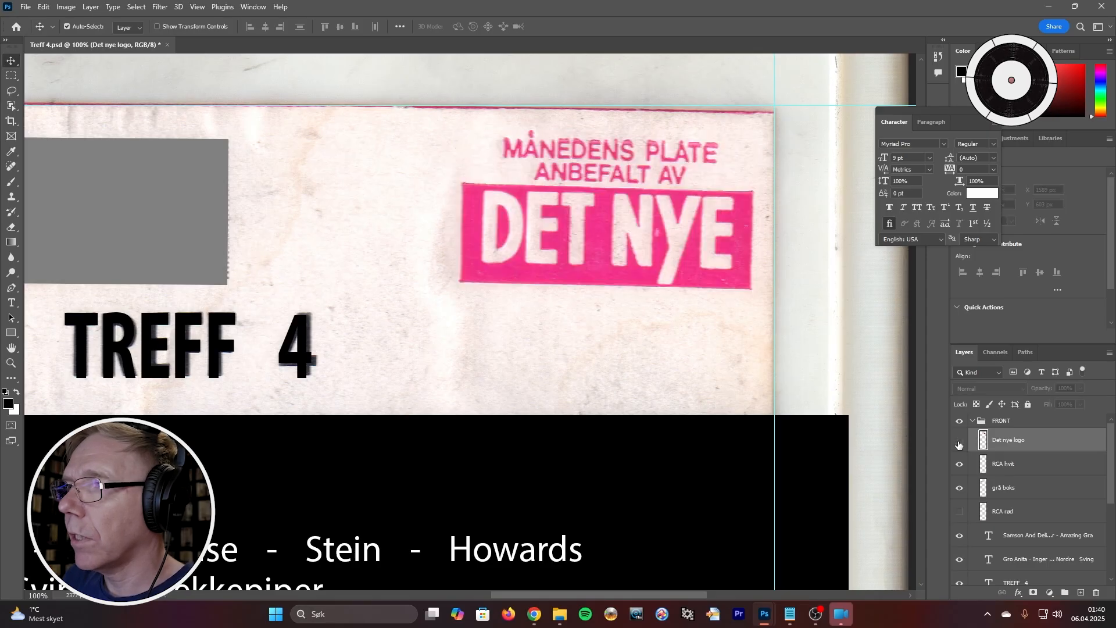
{"action": "left_click", "coordinate": [959, 444]}
{"action": "left_click", "coordinate": [959, 444]}
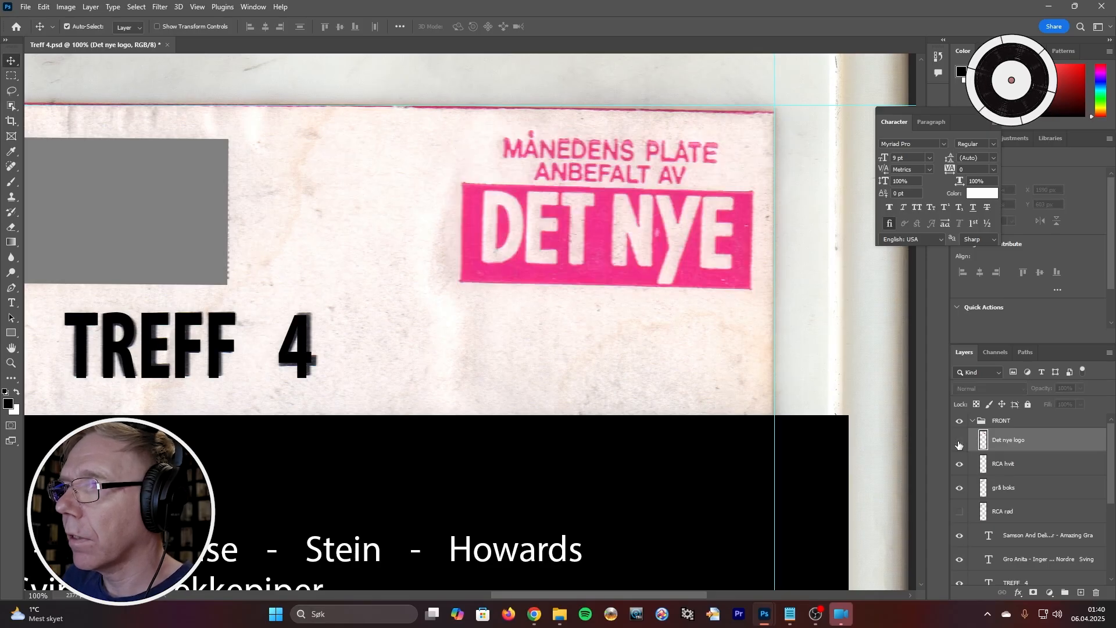
{"action": "left_click", "coordinate": [959, 444]}
{"action": "left_click", "coordinate": [959, 444]}
{"action": "left_click", "coordinate": [959, 444]}
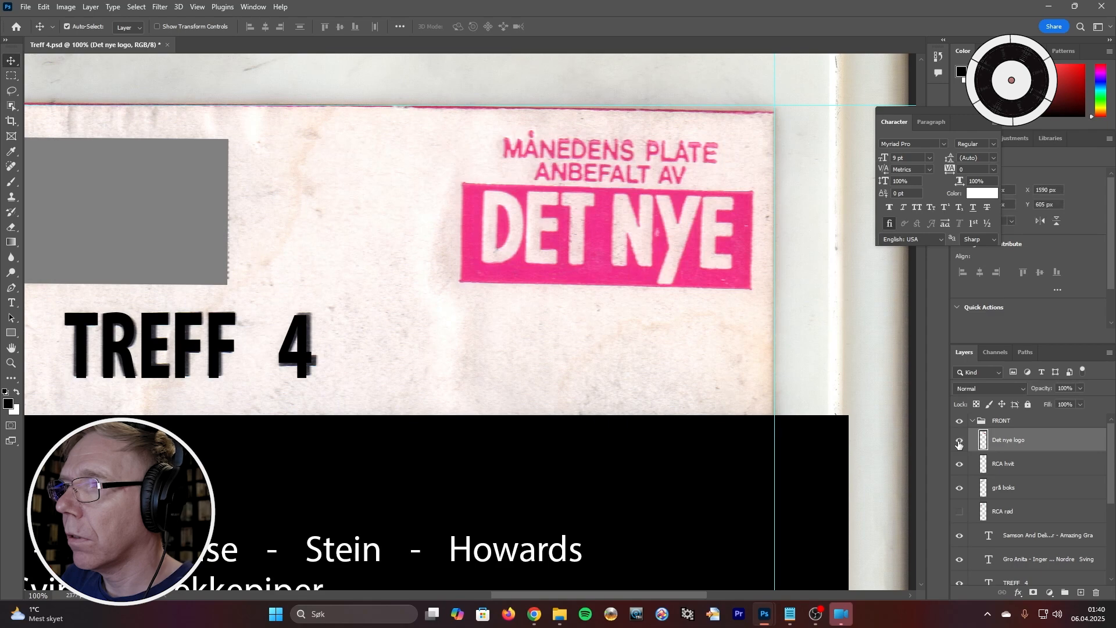
{"action": "left_click", "coordinate": [958, 444]}
{"action": "left_click", "coordinate": [959, 444]}
{"action": "left_click", "coordinate": [959, 444]}
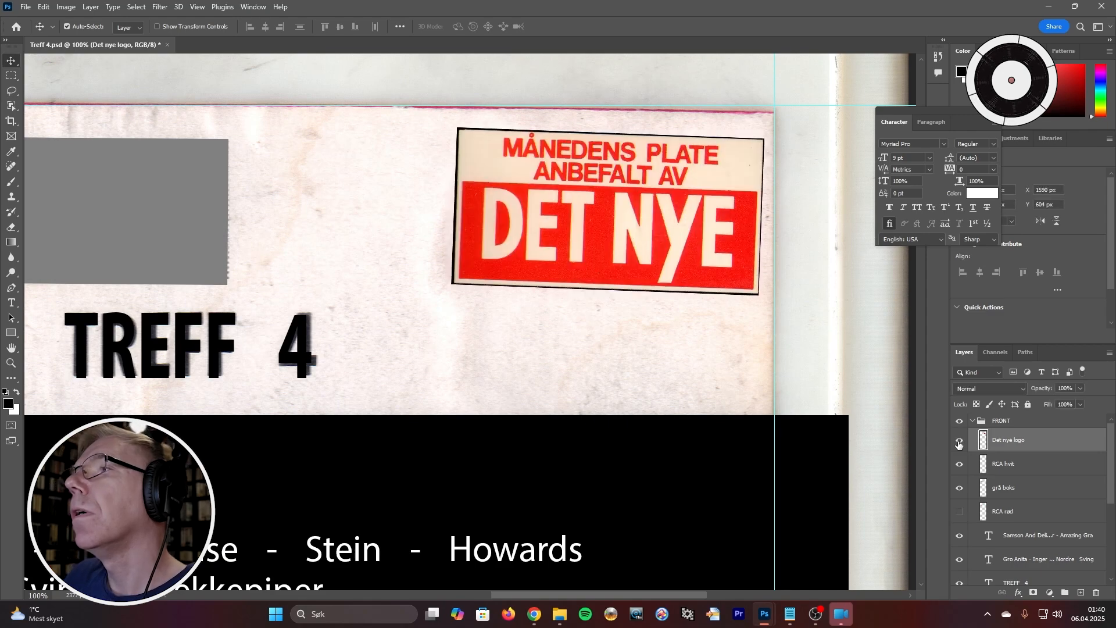
{"action": "left_click", "coordinate": [958, 444]}
{"action": "left_click", "coordinate": [958, 444]}
{"action": "left_click", "coordinate": [959, 444]}
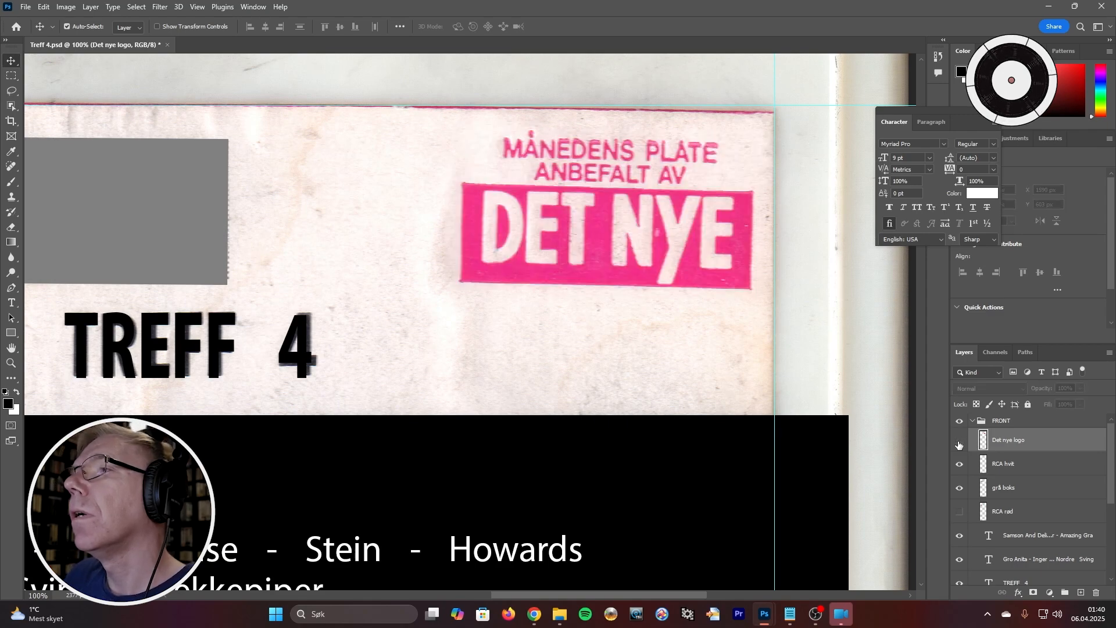
{"action": "left_click", "coordinate": [959, 444]}
{"action": "left_click", "coordinate": [959, 444]}
{"action": "left_click", "coordinate": [959, 444]}
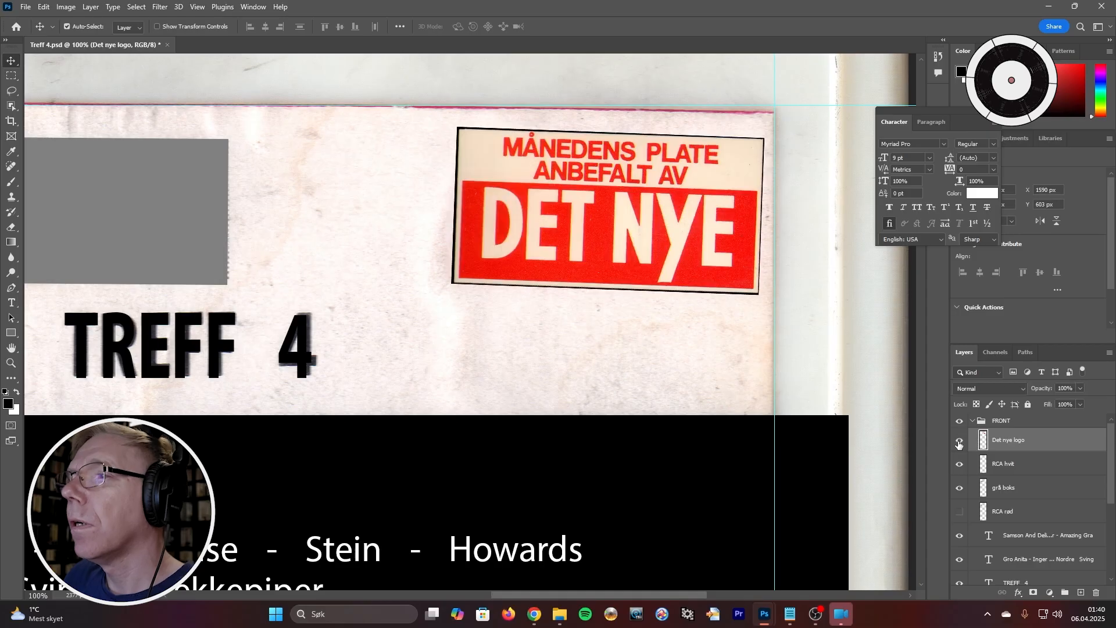
{"action": "left_click", "coordinate": [959, 444]}
{"action": "left_click", "coordinate": [959, 444]}
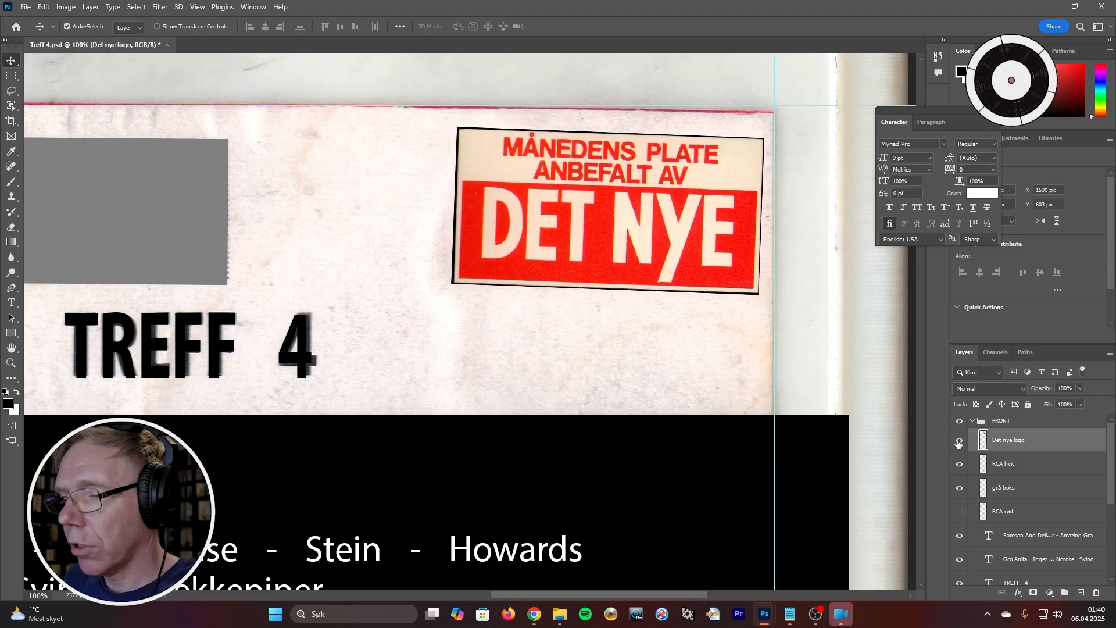
{"action": "left_click", "coordinate": [43, 8]}
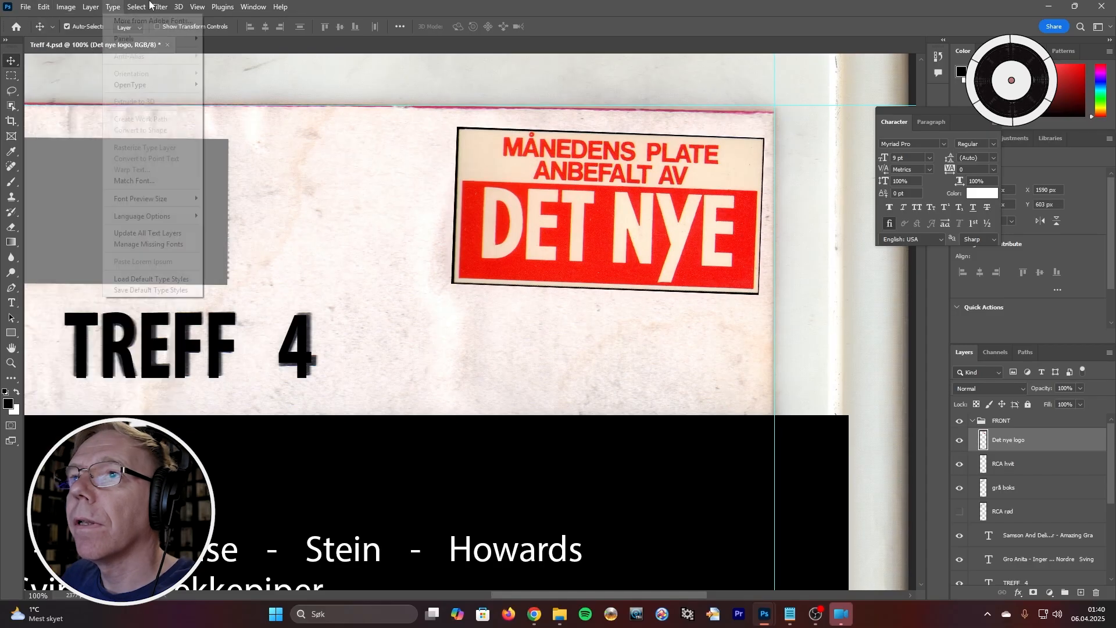
{"action": "left_click", "coordinate": [374, 6]}
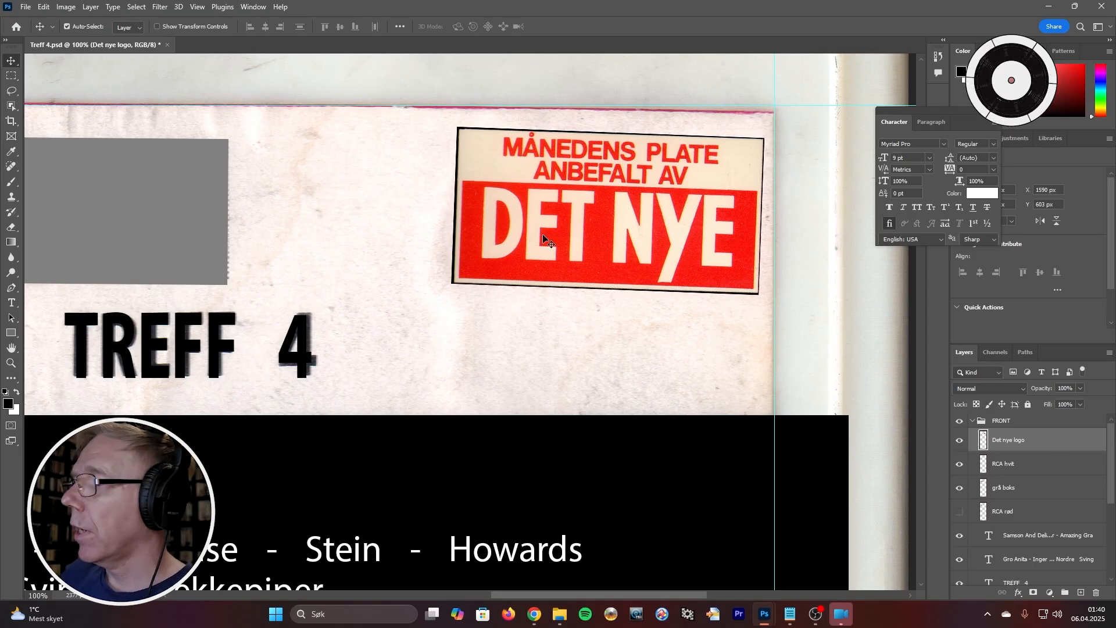
{"action": "left_click", "coordinate": [982, 442], "text": "ctrl"}
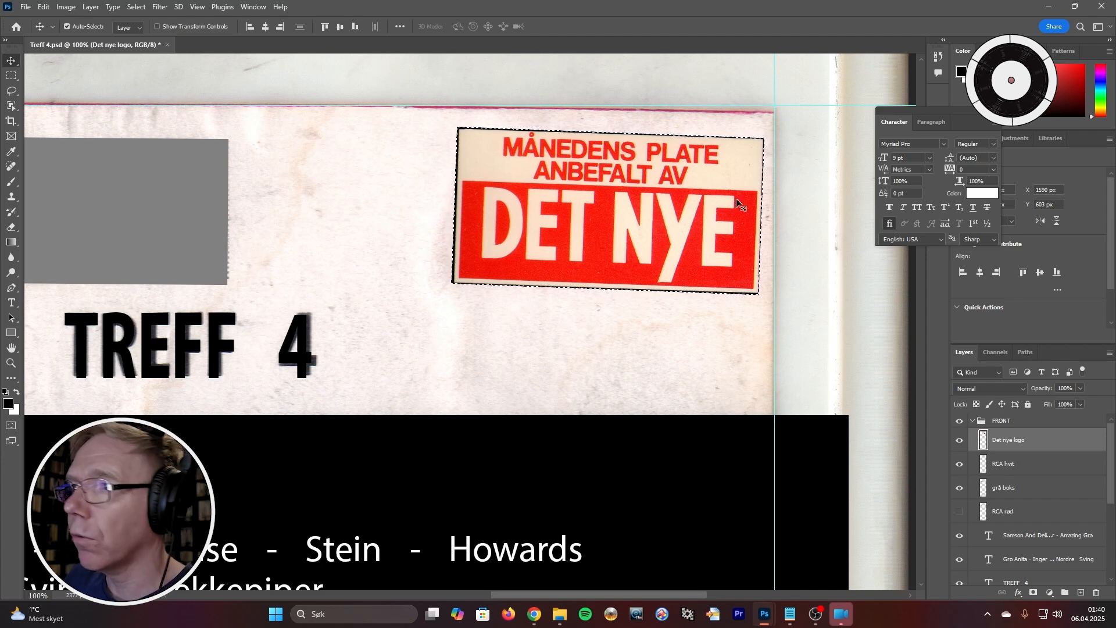
{"action": "left_click", "coordinate": [11, 75]}
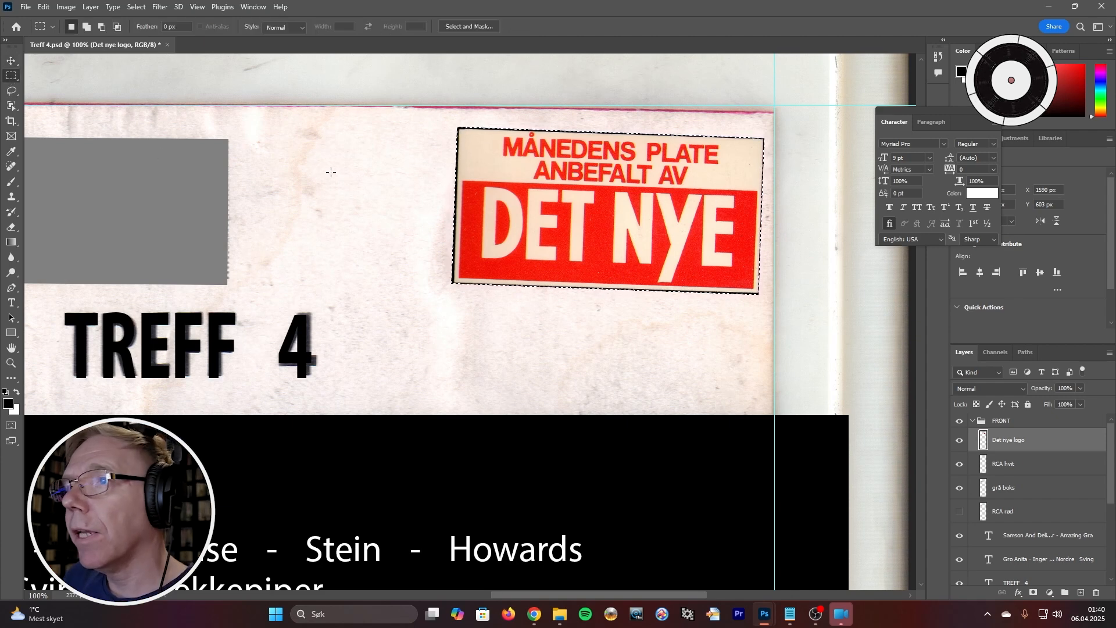
{"action": "key", "text": "ctrl+d"}
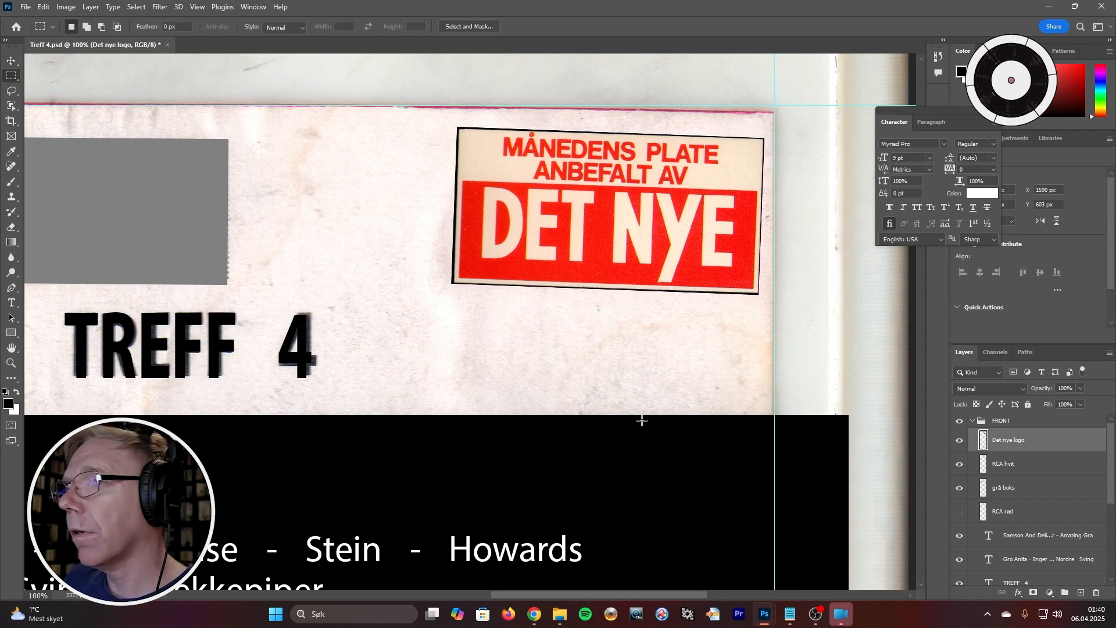
Hide the Det nye logo layer, sample the printed logo's pink, and set the foreground colour to the brighter pink ff0072
{"action": "left_click", "coordinate": [960, 442]}
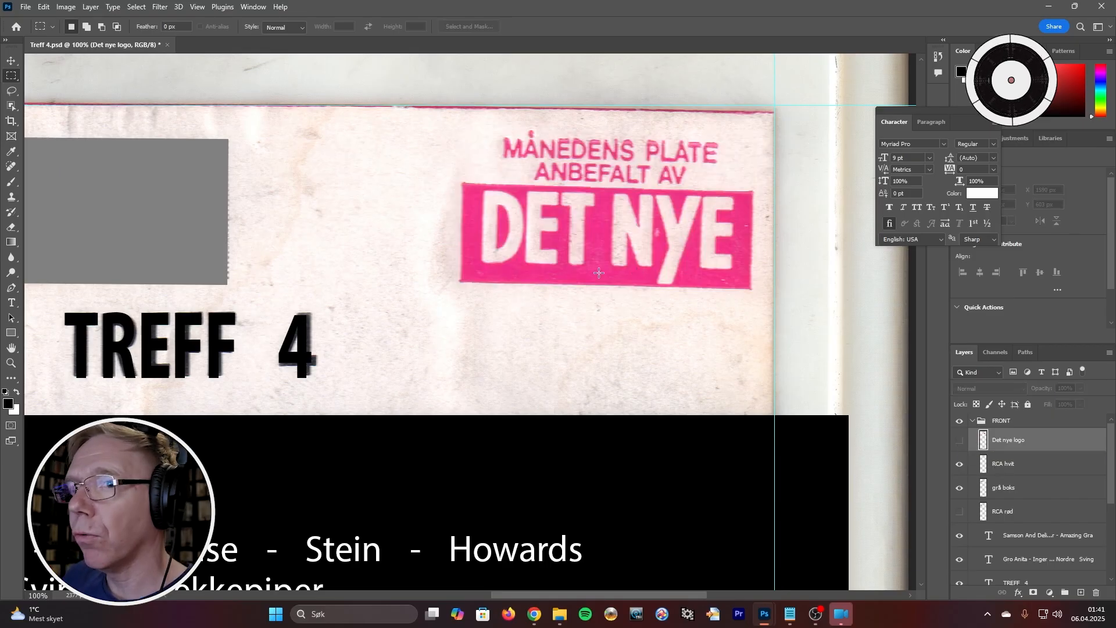
{"action": "left_click", "coordinate": [8, 404]}
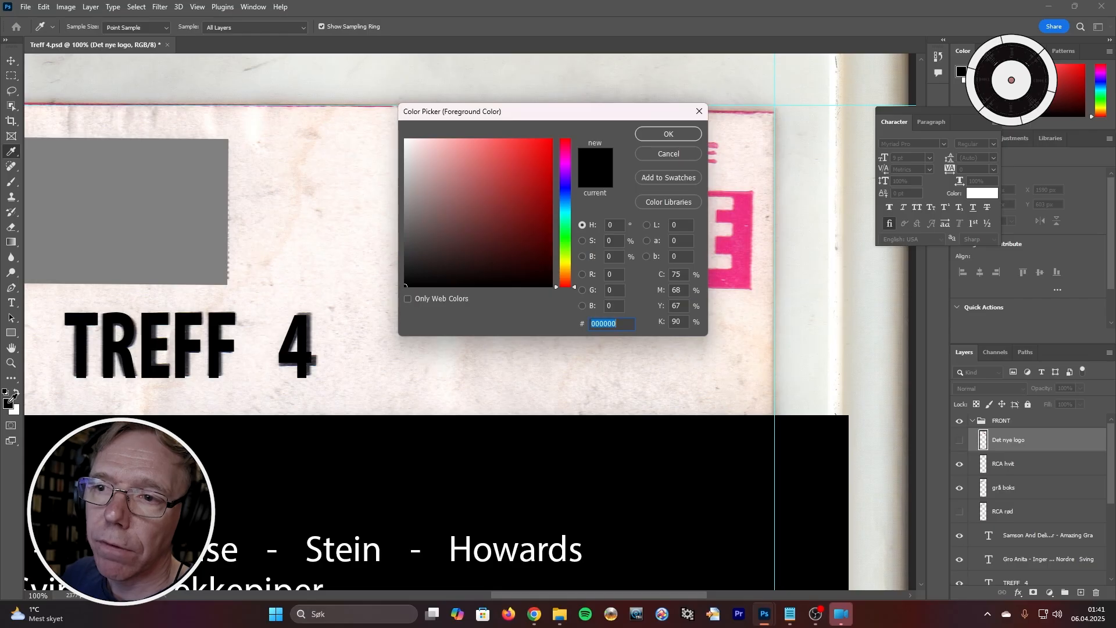
{"action": "left_click_drag", "start_coordinate": [543, 112], "coordinate": [832, 112]}
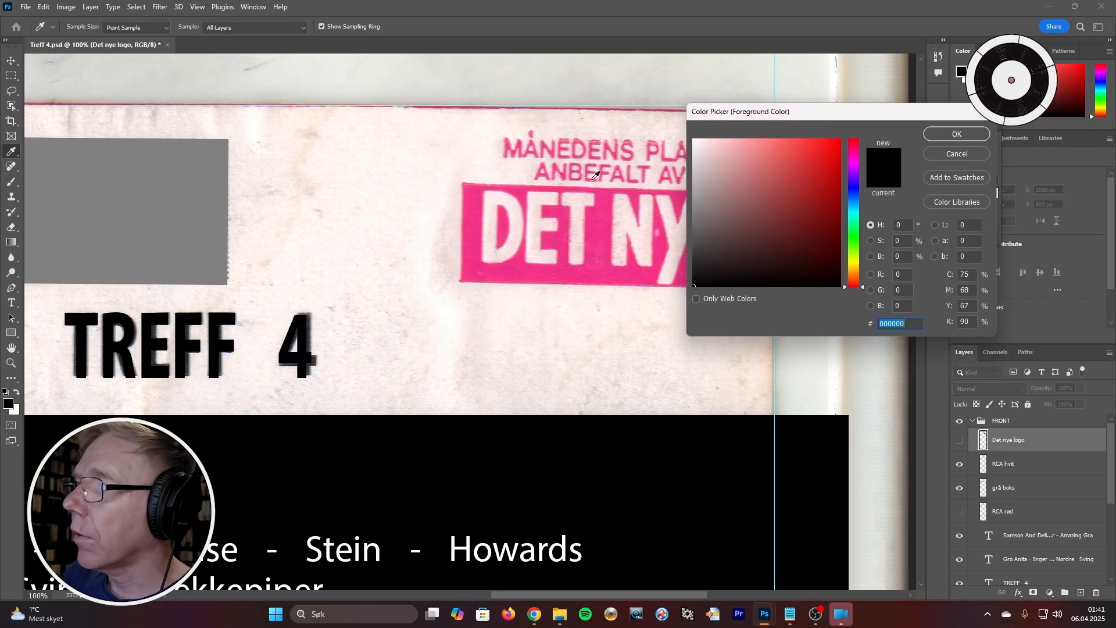
{"action": "left_click_drag", "start_coordinate": [600, 245], "coordinate": [625, 270]}
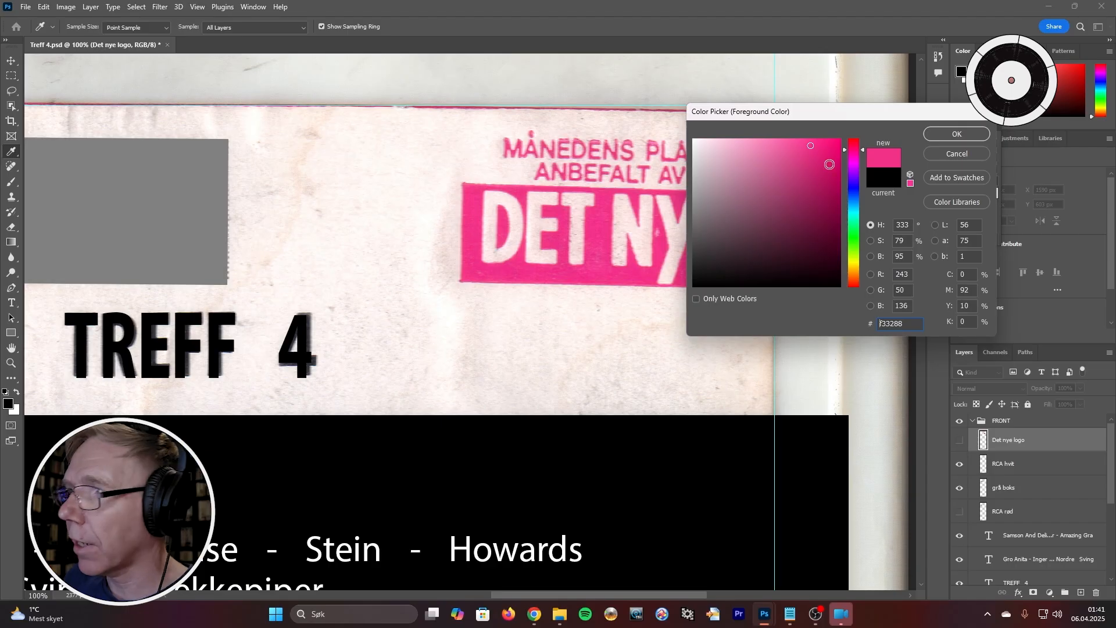
{"action": "left_click", "coordinate": [820, 146]}
{"action": "left_click_drag", "start_coordinate": [820, 146], "coordinate": [849, 129]}
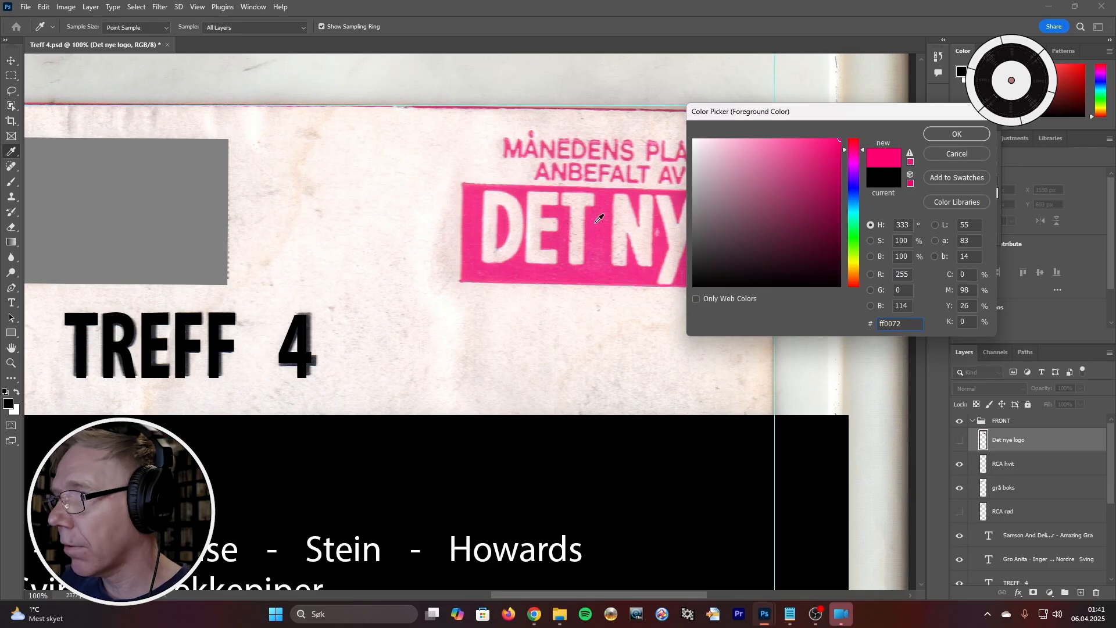
{"action": "left_click", "coordinate": [956, 135]}
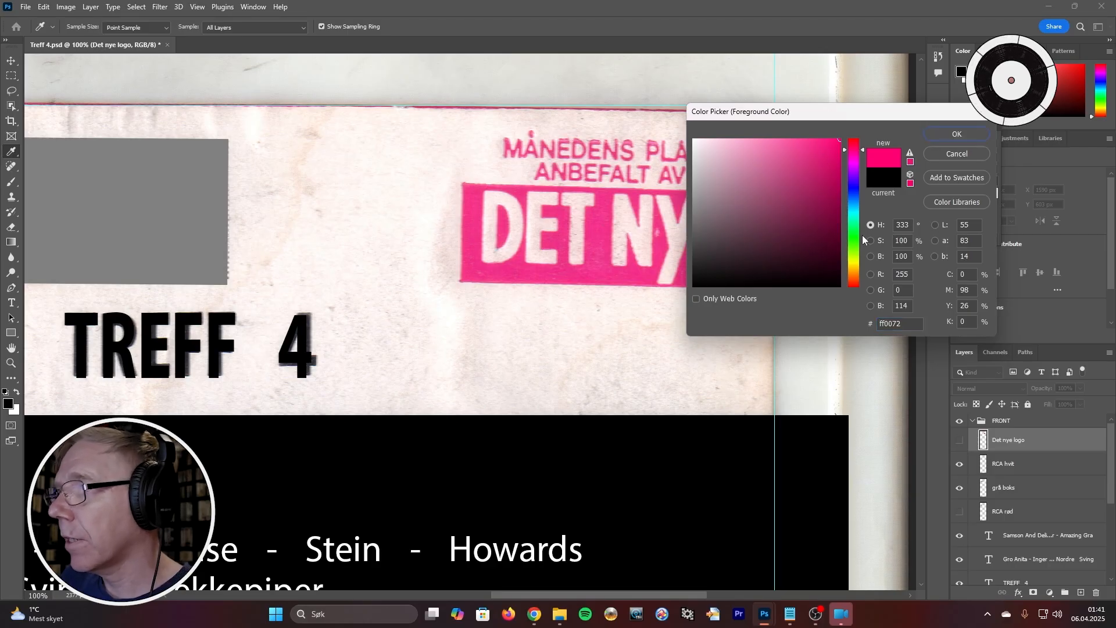
{"action": "left_click", "coordinate": [946, 133]}
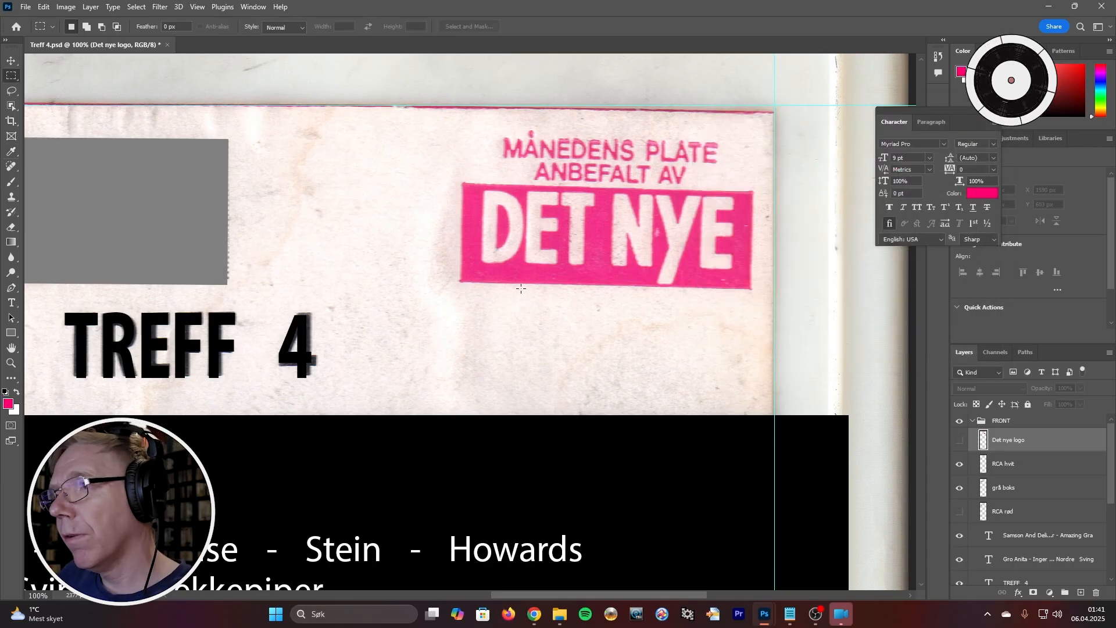
Toggle the Det nye logo layer's visibility to compare the red scan with the printed pink logo, leaving the layer shown
{"action": "left_click", "coordinate": [961, 442]}
{"action": "left_click", "coordinate": [961, 441]}
{"action": "left_click", "coordinate": [961, 442]}
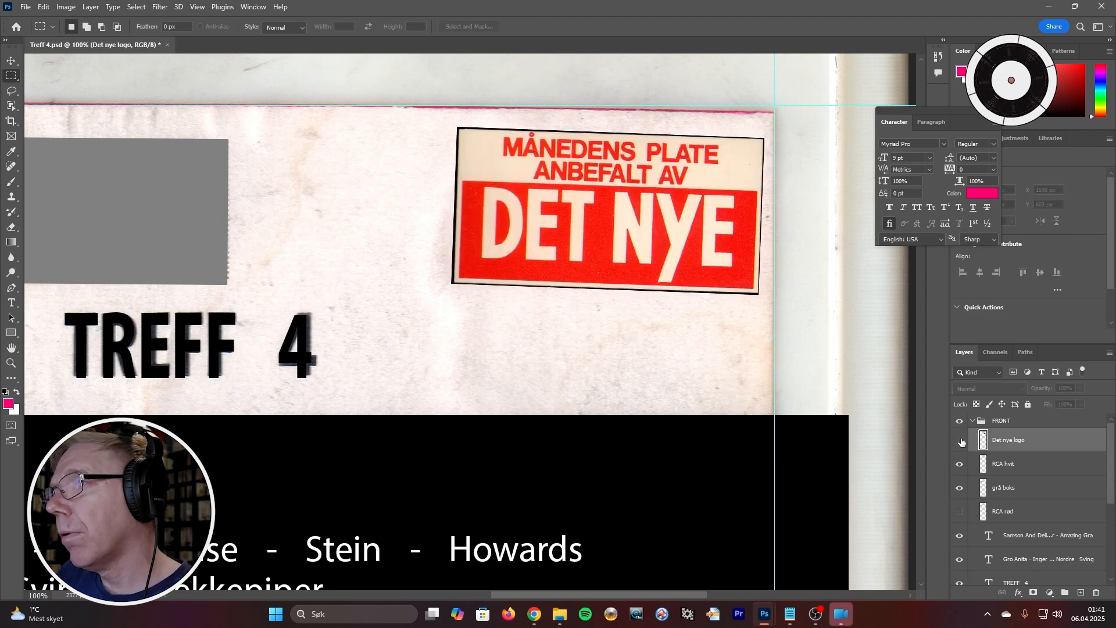
{"action": "left_click", "coordinate": [961, 442]}
{"action": "left_click", "coordinate": [961, 442]}
{"action": "left_click", "coordinate": [961, 442]}
{"action": "left_click", "coordinate": [960, 443]}
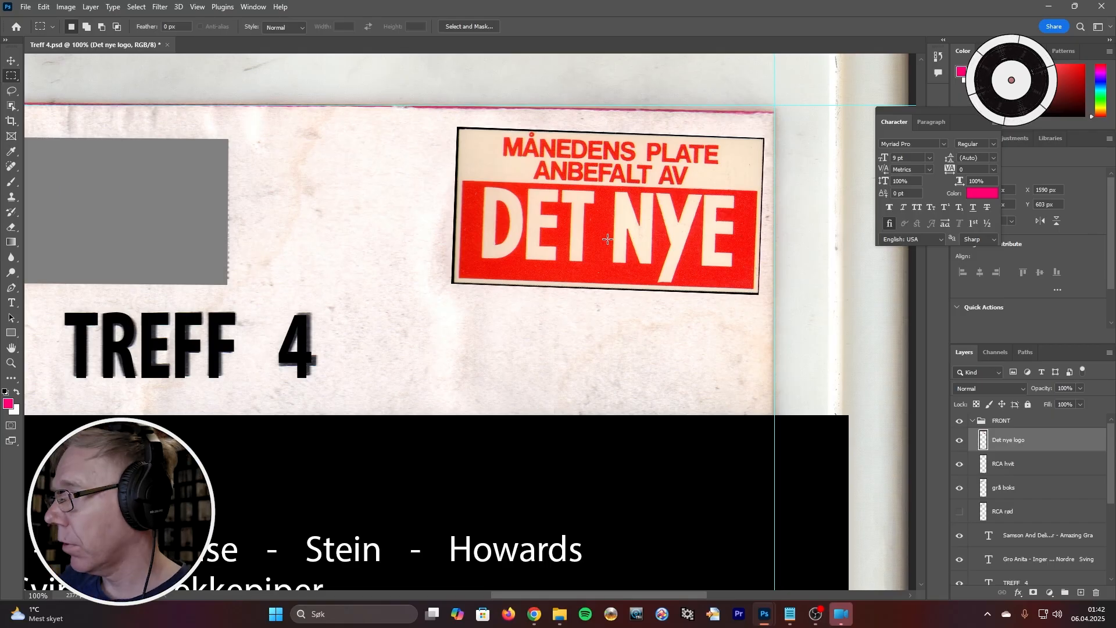
Show the Hvit BG layer briefly to check the front label against a white background, and hide it again
{"action": "scroll", "coordinate": [1108, 575], "scroll_direction": "down", "scroll_amount": 4}
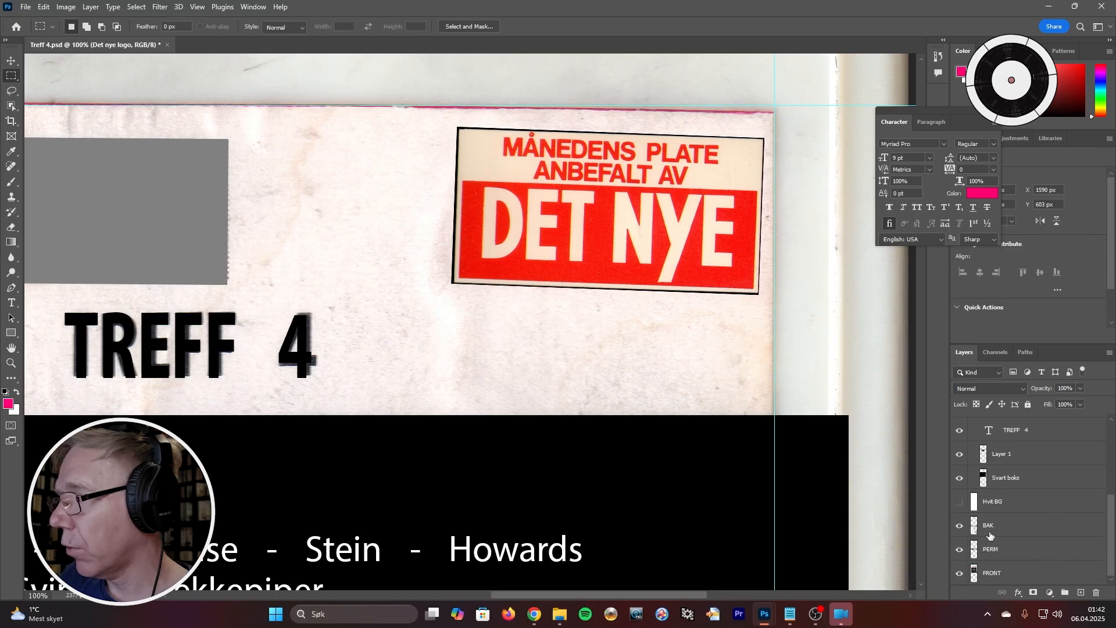
{"action": "left_click", "coordinate": [960, 504]}
{"action": "left_click", "coordinate": [959, 504]}
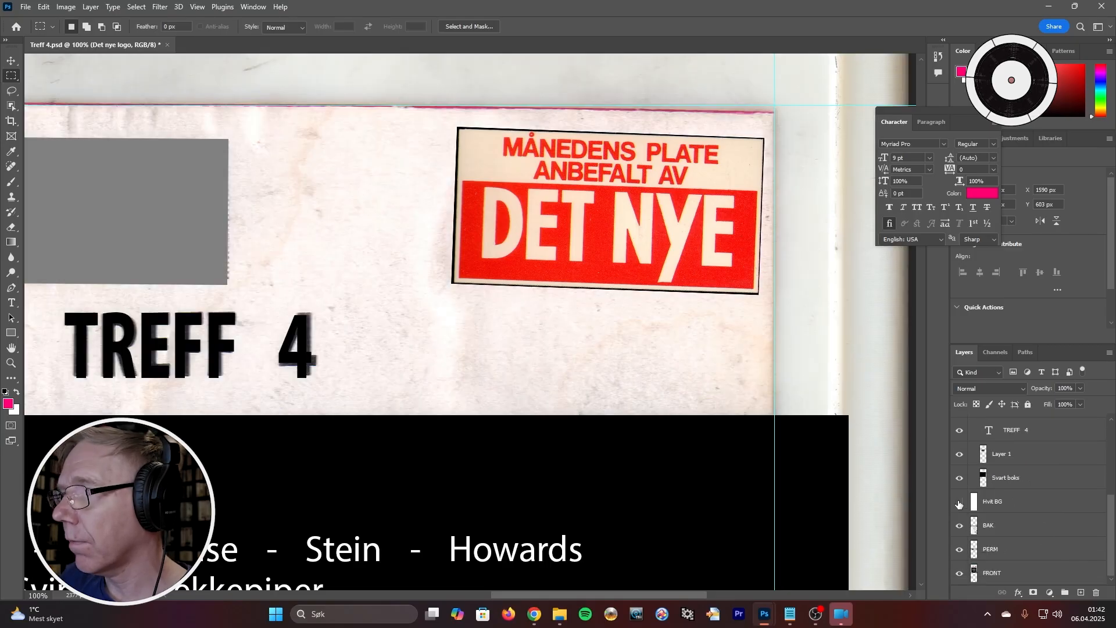
Toggle the Hvit BG layer once more to compare the front label with and without the white background
{"action": "left_click", "coordinate": [959, 503]}
{"action": "left_click", "coordinate": [959, 504]}
{"action": "scroll", "coordinate": [982, 494], "scroll_direction": "up", "scroll_amount": 3}
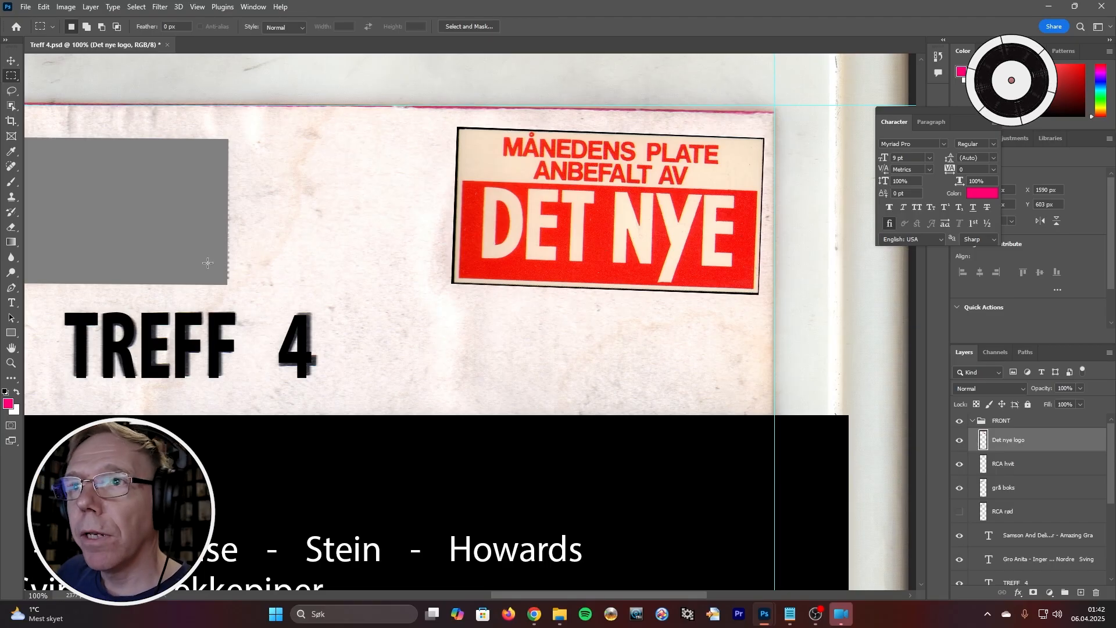
Switch to the Magic Wand tool for selecting areas of the Det nye logo by colour
{"action": "left_click", "coordinate": [11, 106]}
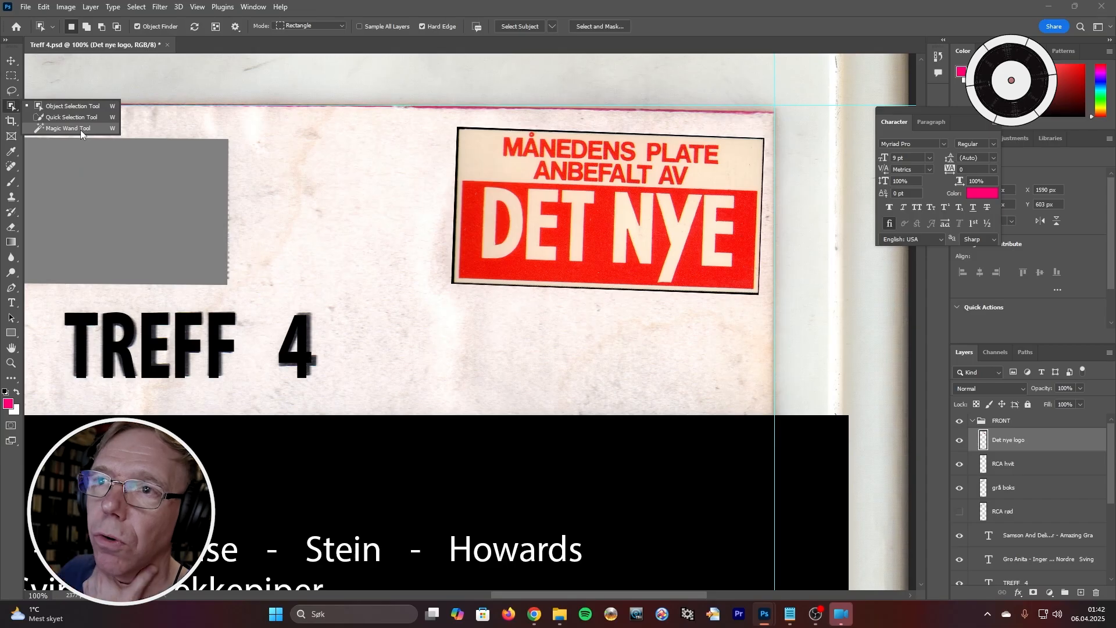
{"action": "left_click", "coordinate": [14, 106]}
{"action": "left_click", "coordinate": [11, 106]}
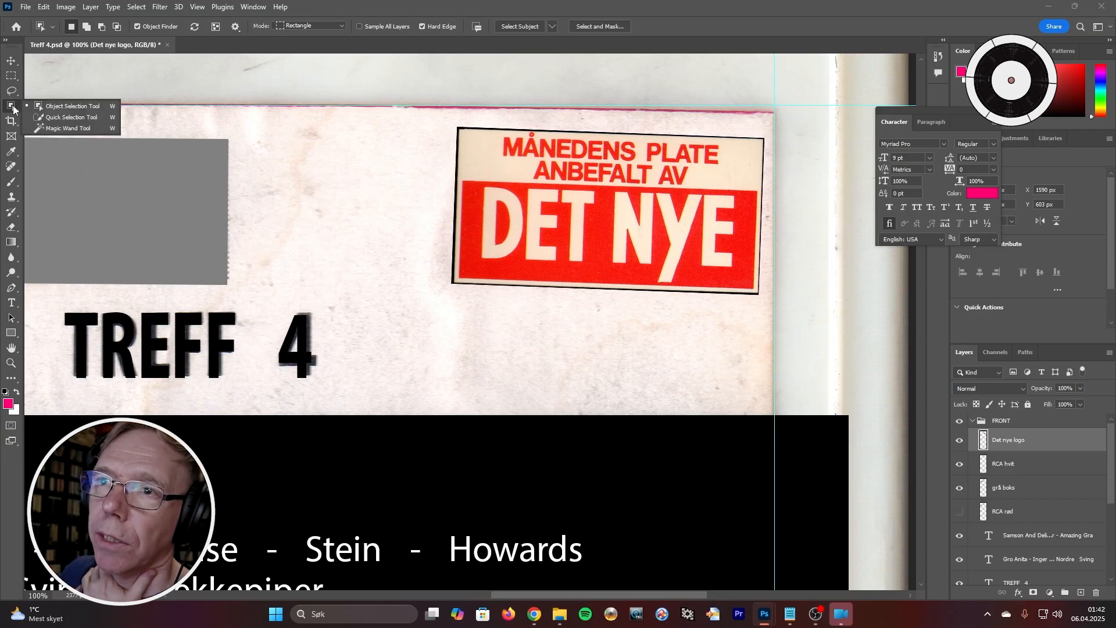
{"action": "left_click", "coordinate": [74, 129]}
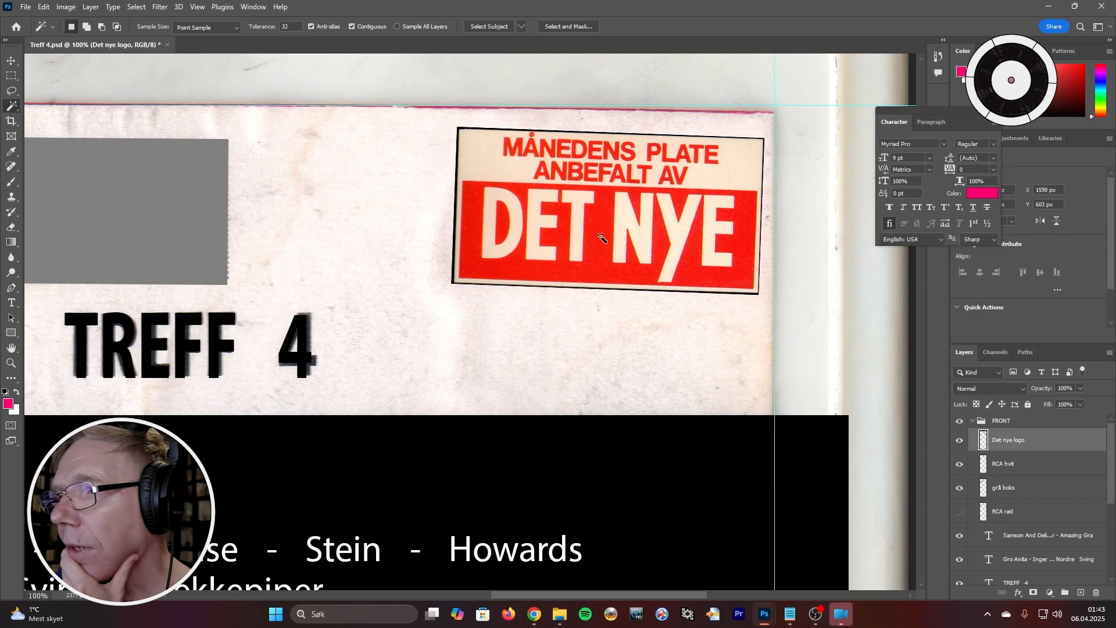
Try Magic Wand selections on the N, Y and E of the Det nye logo and on its red background, clearing the selection
{"action": "left_click", "coordinate": [633, 227]}
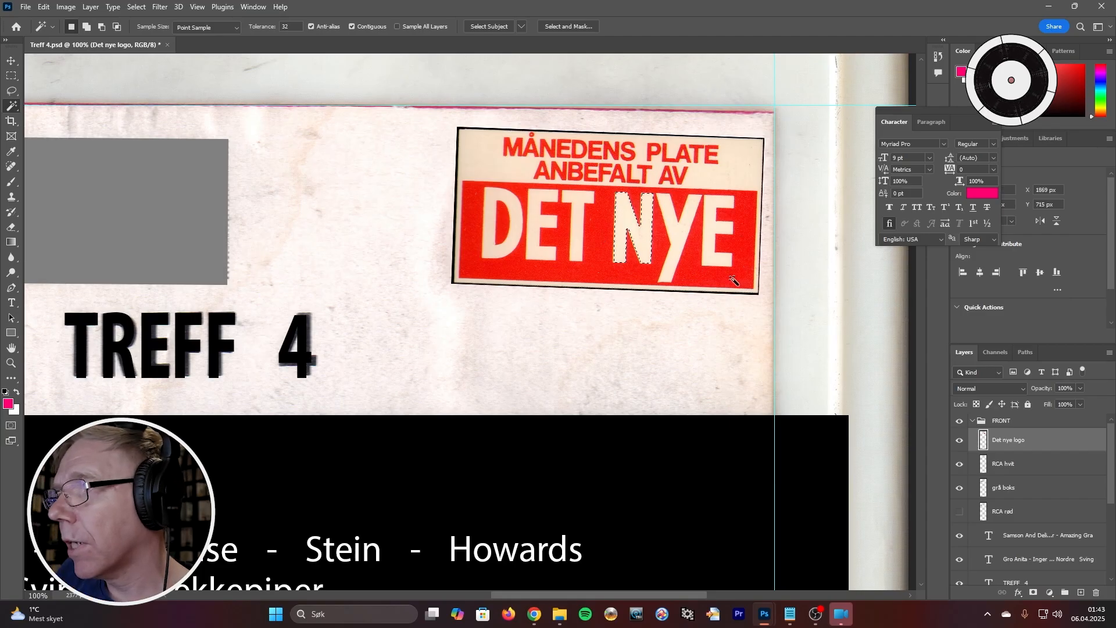
{"action": "left_click", "coordinate": [685, 223]}
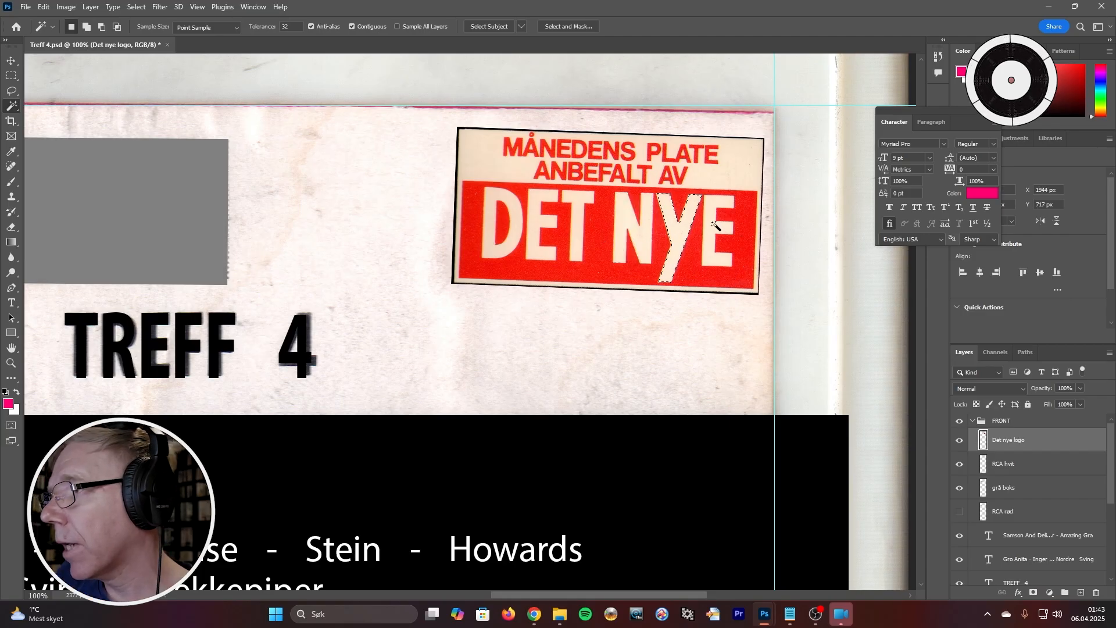
{"action": "left_click", "coordinate": [709, 229]}
{"action": "left_click", "coordinate": [745, 252]}
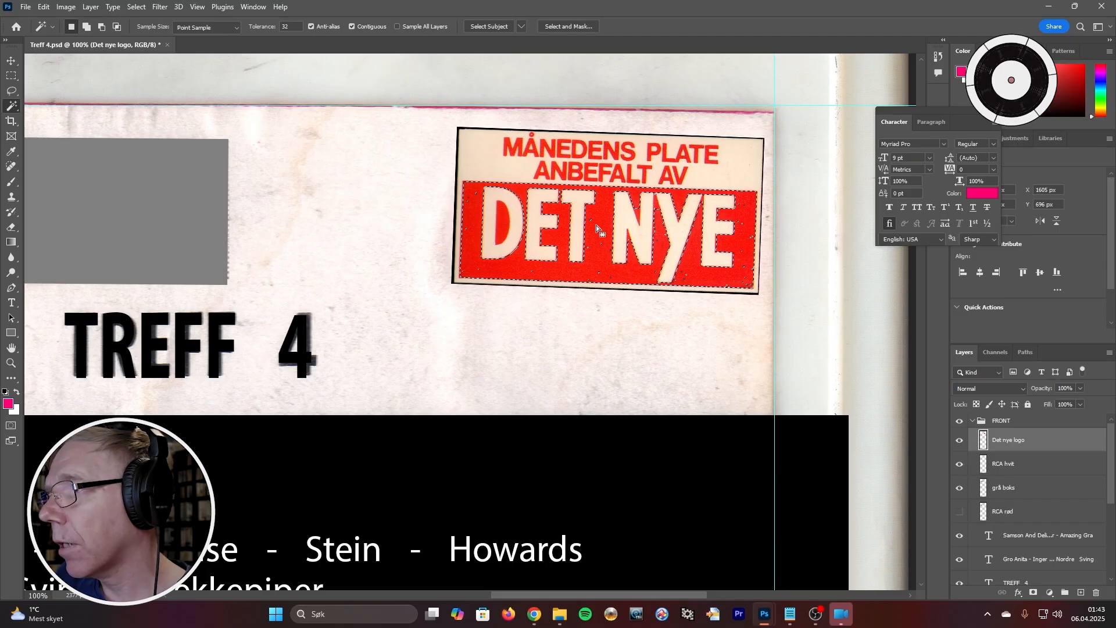
{"action": "key", "text": "ctrl+d"}
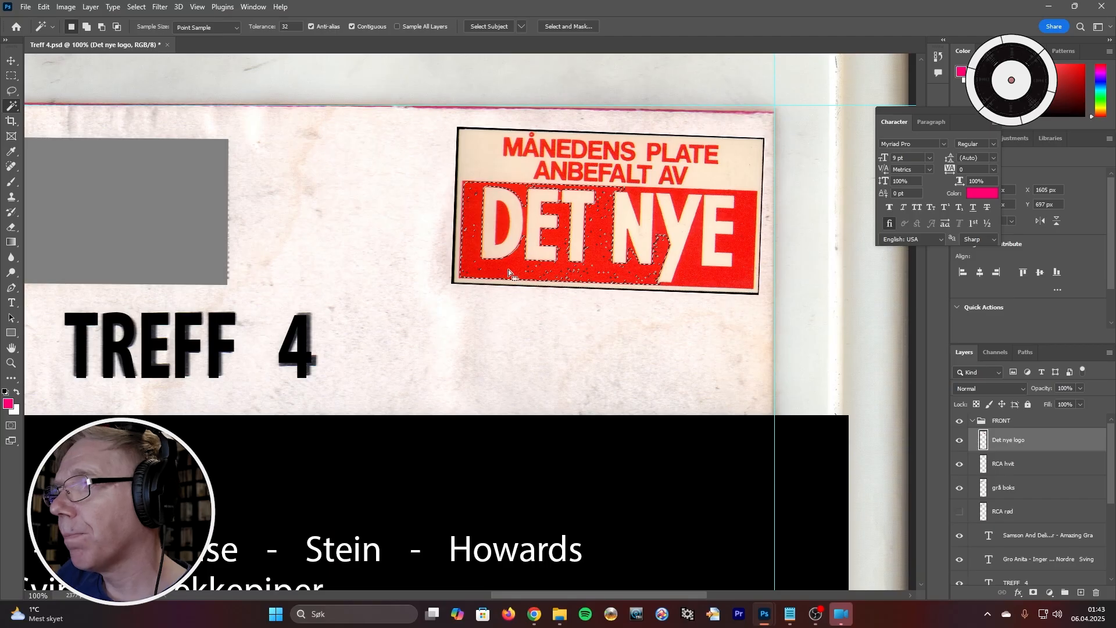
Examine the red background around the DET NYE lettering close up for specks and uneven colour
{"action": "left_click", "coordinate": [596, 260], "text": "ctrl"}
{"action": "scroll", "coordinate": [606, 293], "scroll_direction": "up", "scroll_amount": 1}
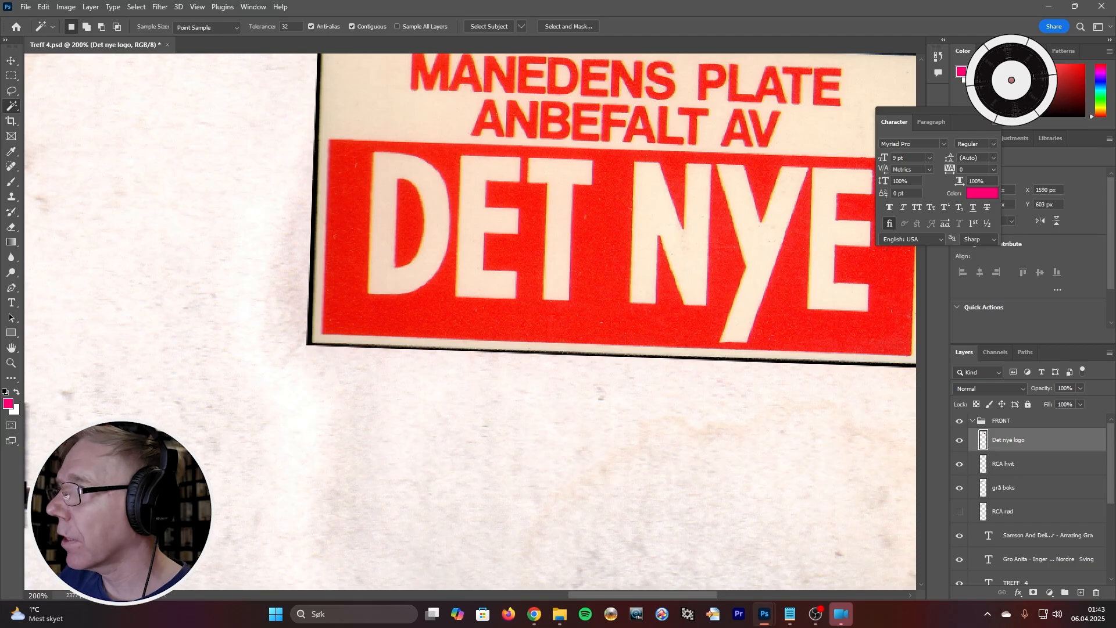
{"action": "left_click", "coordinate": [604, 327], "text": "ctrl"}
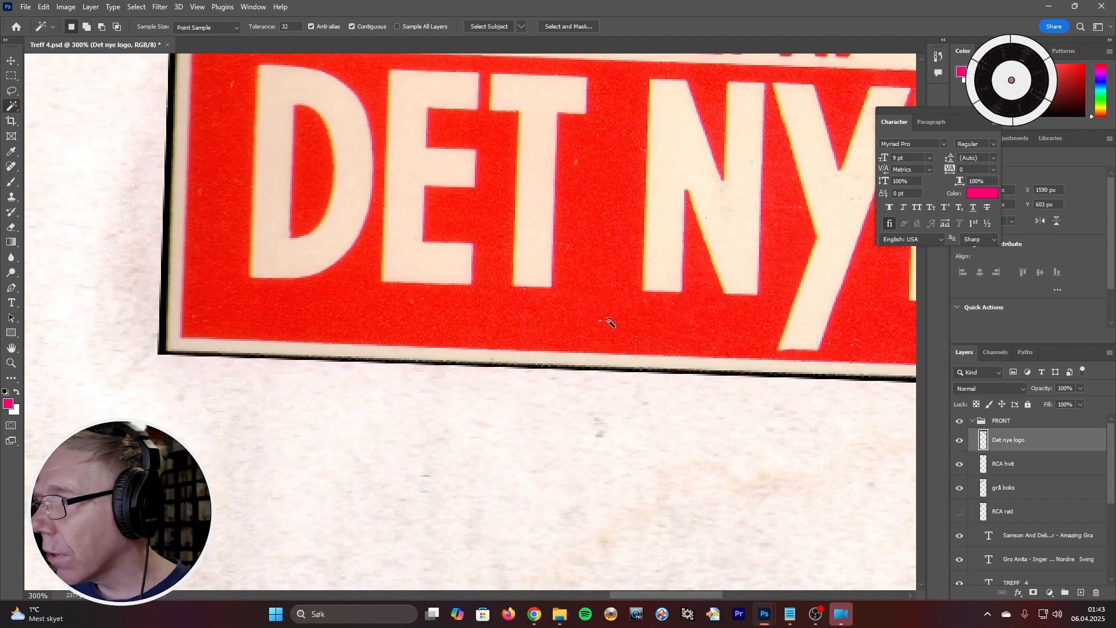
{"action": "left_click", "coordinate": [603, 323], "text": "ctrl"}
{"action": "left_click", "coordinate": [603, 323], "text": "ctrl"}
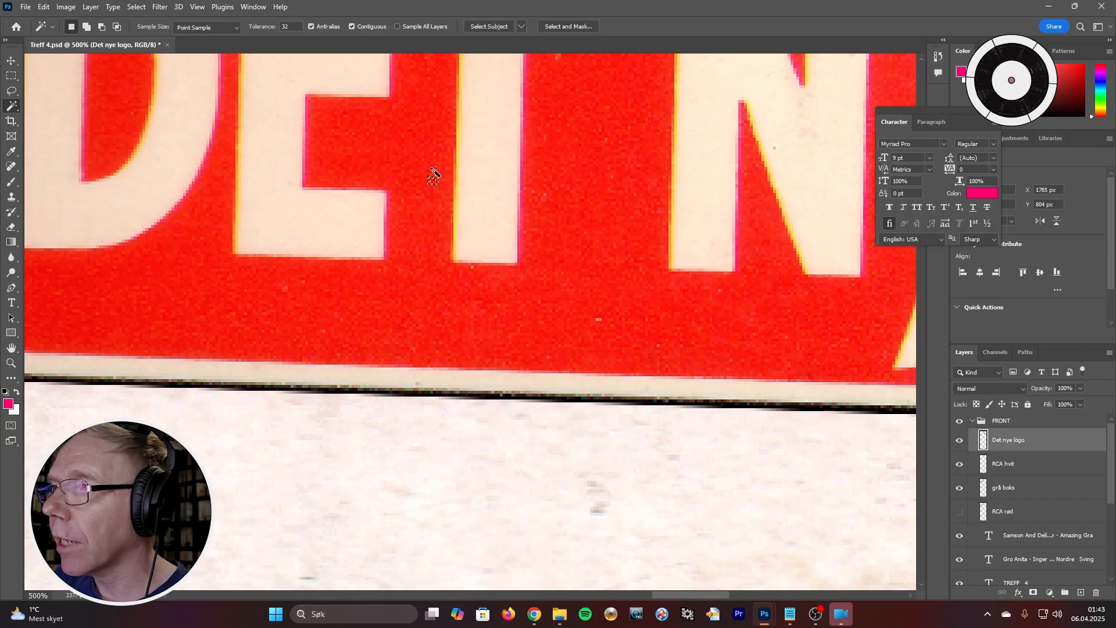
{"action": "left_click", "coordinate": [604, 183], "text": "ctrl+alt"}
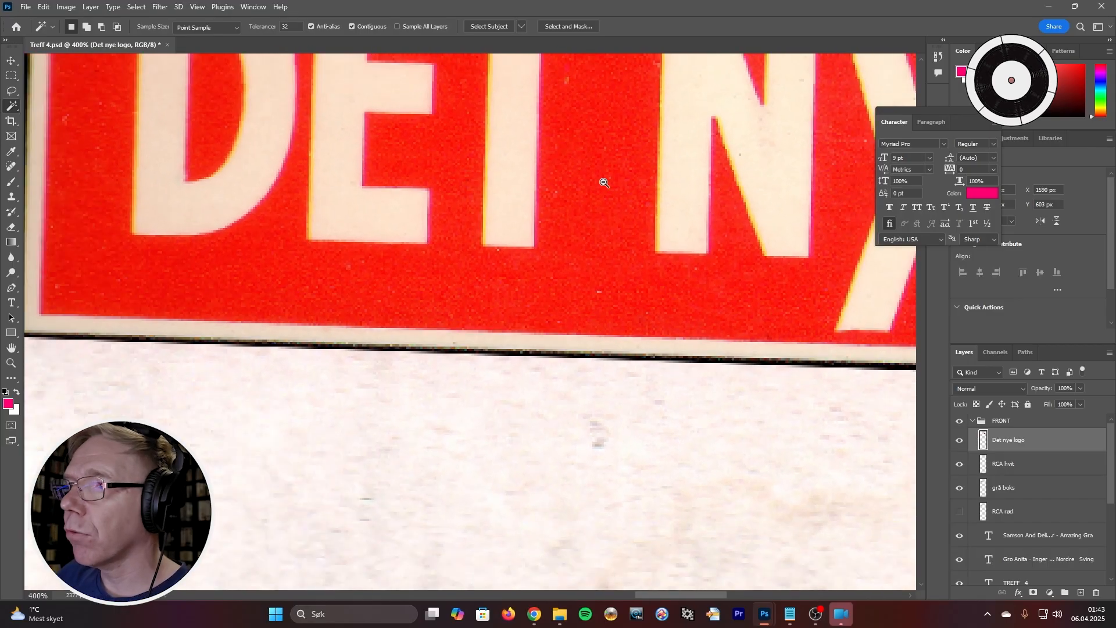
{"action": "scroll", "coordinate": [601, 183], "scroll_direction": "down", "scroll_amount": 2}
{"action": "scroll", "coordinate": [601, 184], "scroll_direction": "up", "scroll_amount": 2}
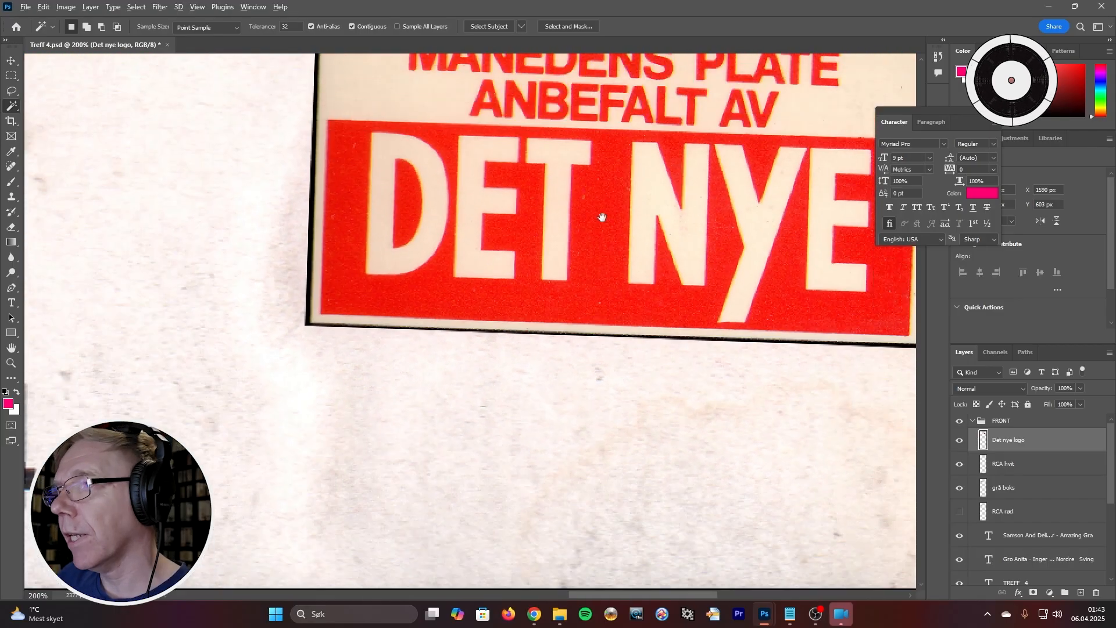
{"action": "scroll", "coordinate": [602, 217], "scroll_direction": "down", "scroll_amount": 1}
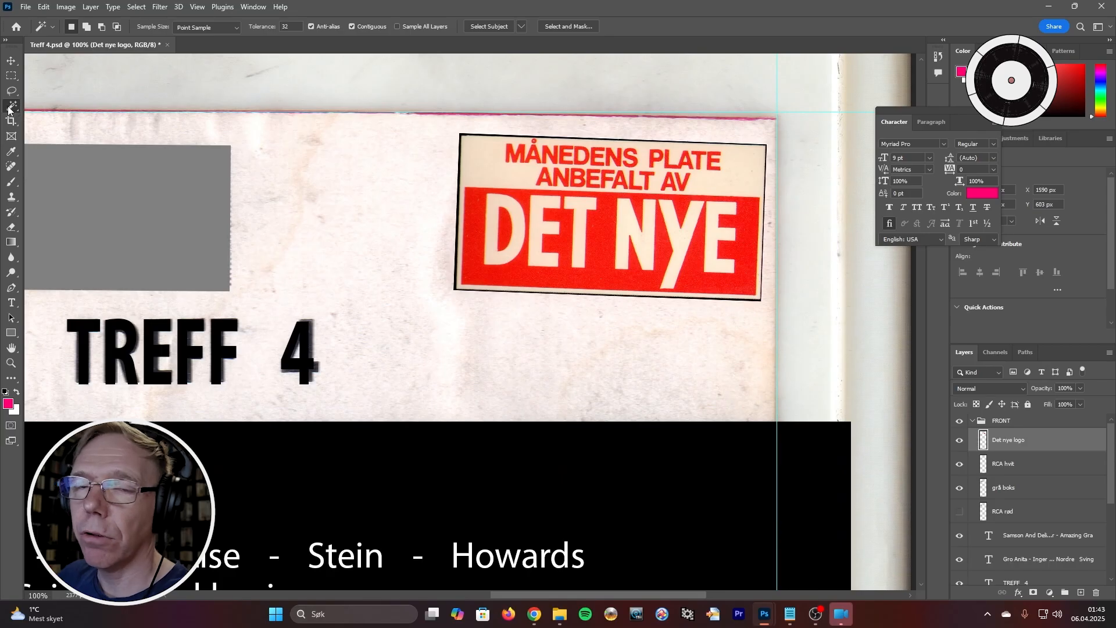
Try Magic Wand selections from different points of the logo's red background between the T and N, and inside the D, then deselect
{"action": "left_click", "coordinate": [600, 247]}
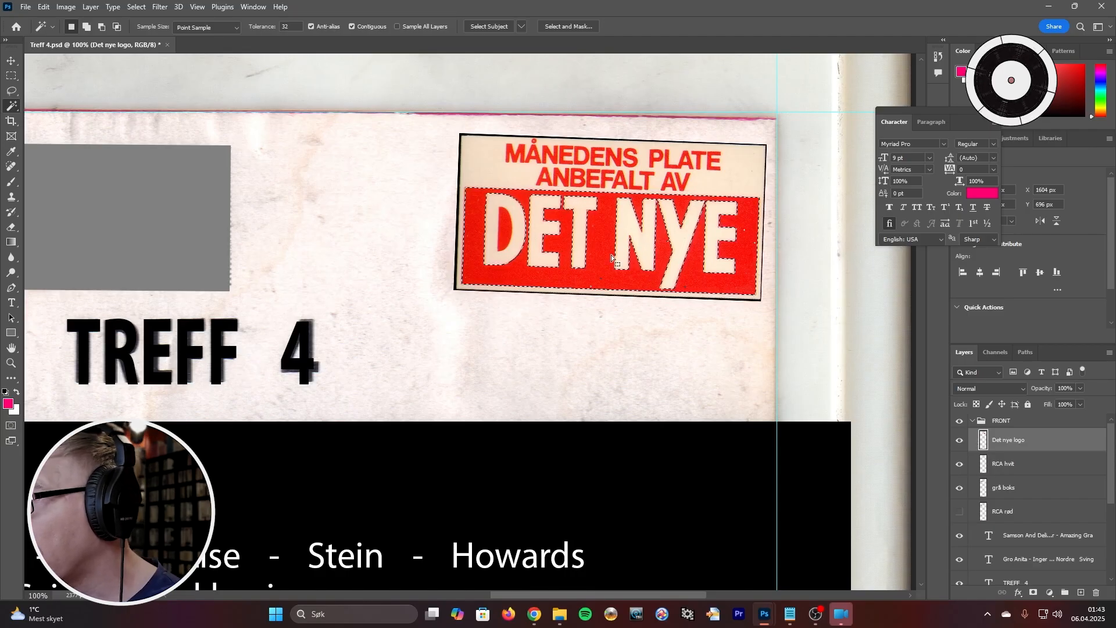
{"action": "left_click", "coordinate": [598, 242]}
{"action": "left_click", "coordinate": [593, 251]}
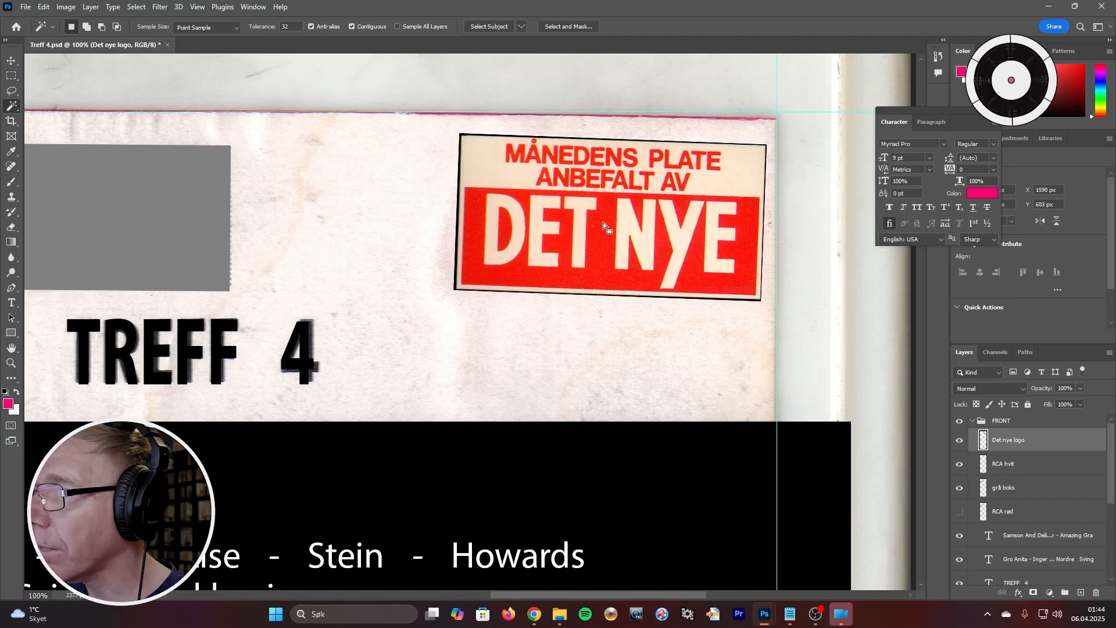
{"action": "key", "text": "ctrl+d"}
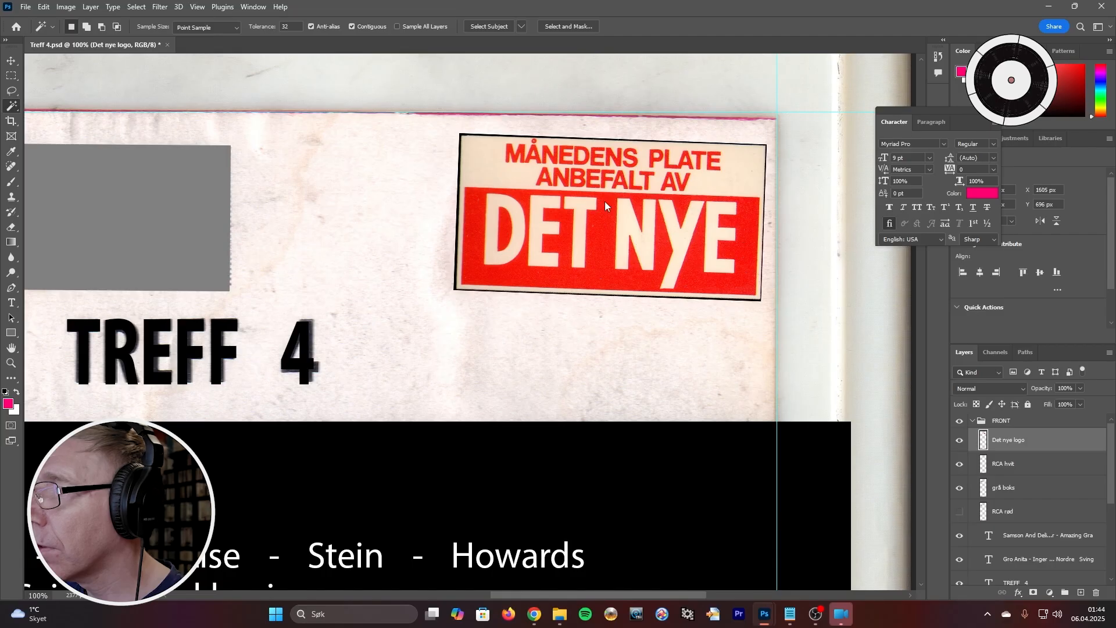
{"action": "left_click", "coordinate": [605, 206]}
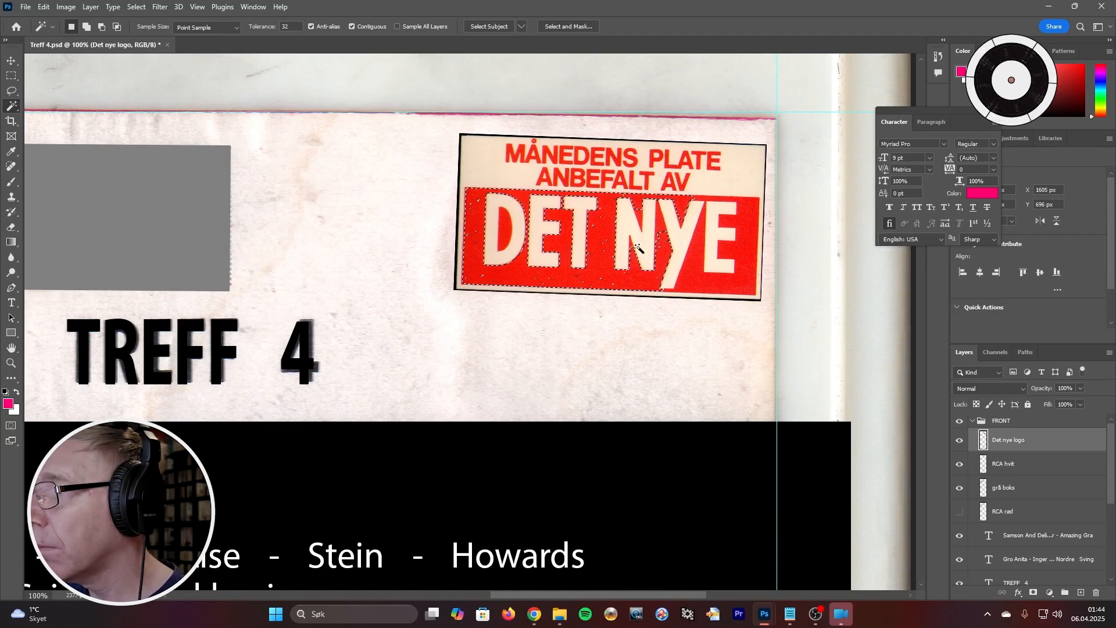
{"action": "left_click", "coordinate": [600, 254]}
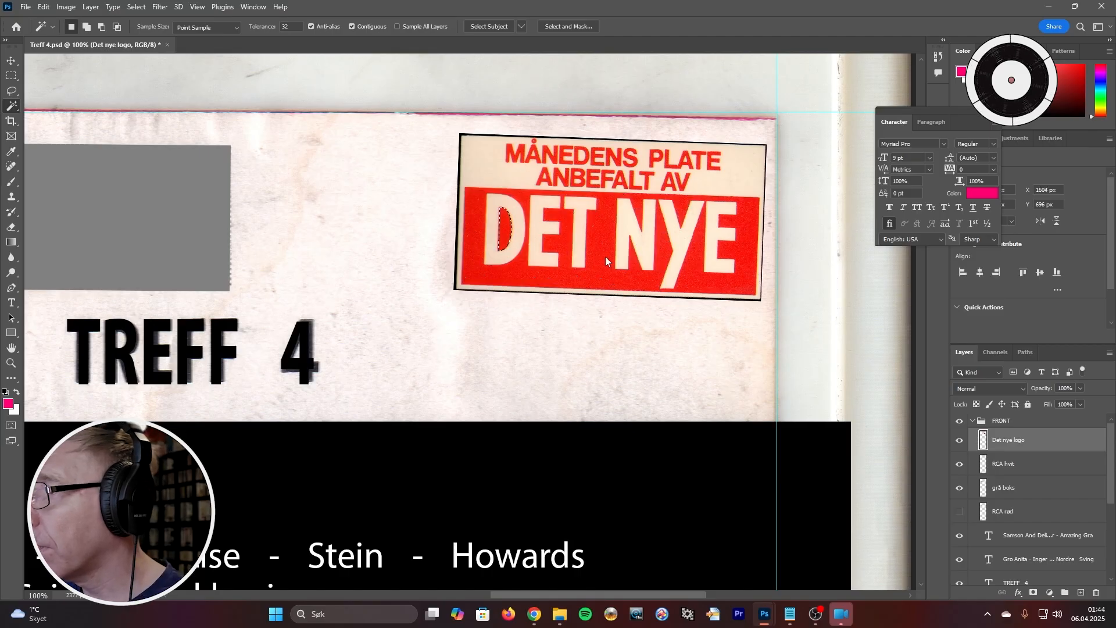
{"action": "left_click", "coordinate": [600, 264]}
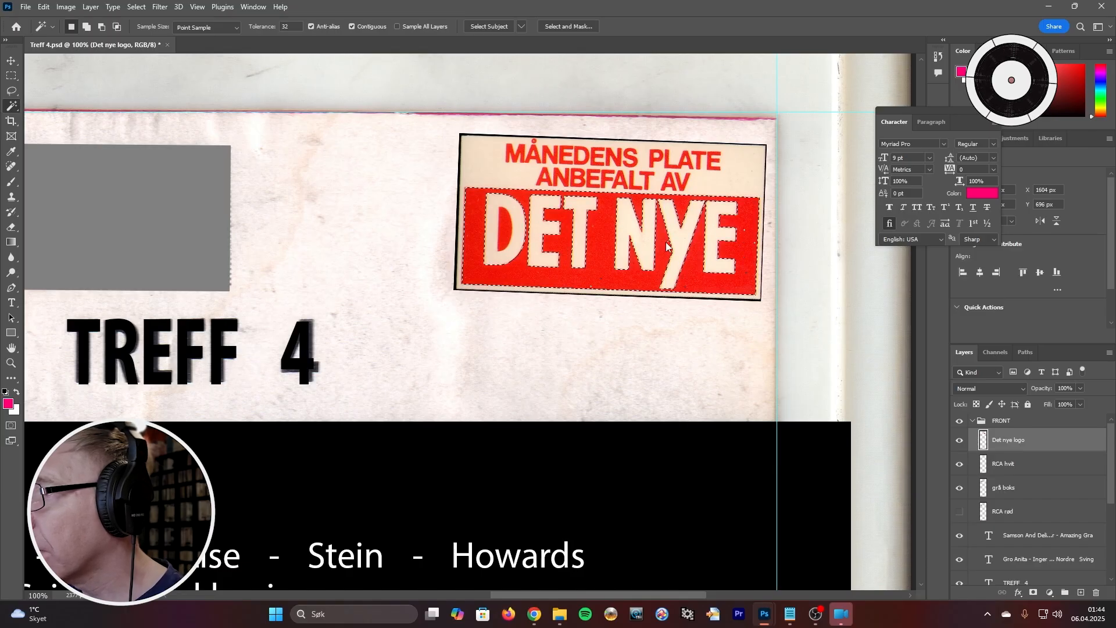
{"action": "key", "text": "ctrl+d"}
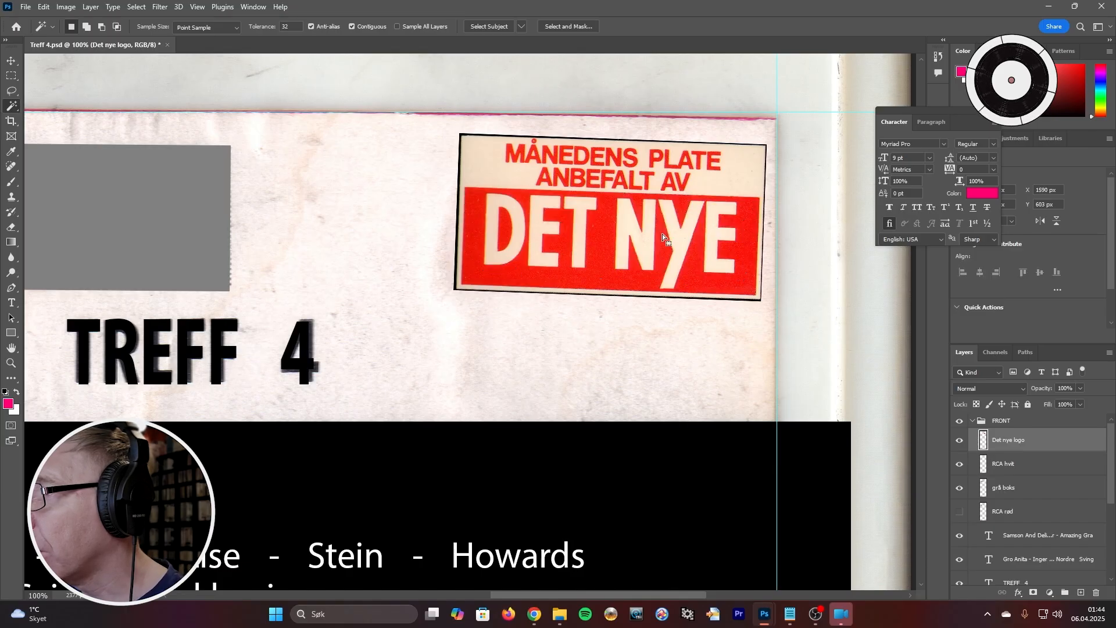
Test the Magic Wand at several points in the red gap between the N and Y, clearing each selection
{"action": "left_click", "coordinate": [662, 238]}
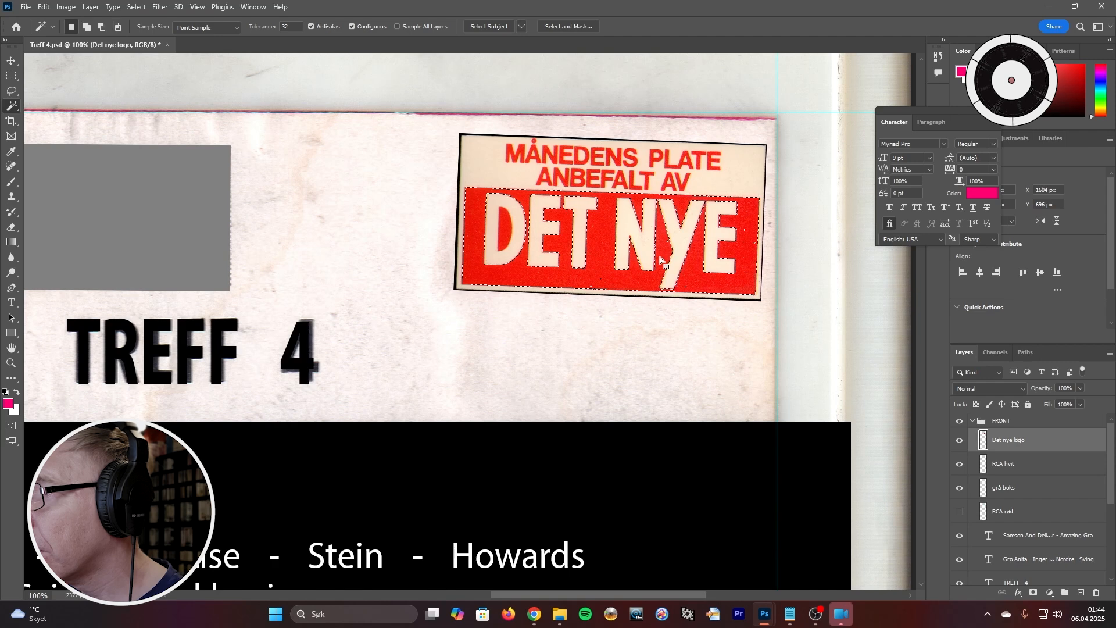
{"action": "key", "text": "ctrl+d"}
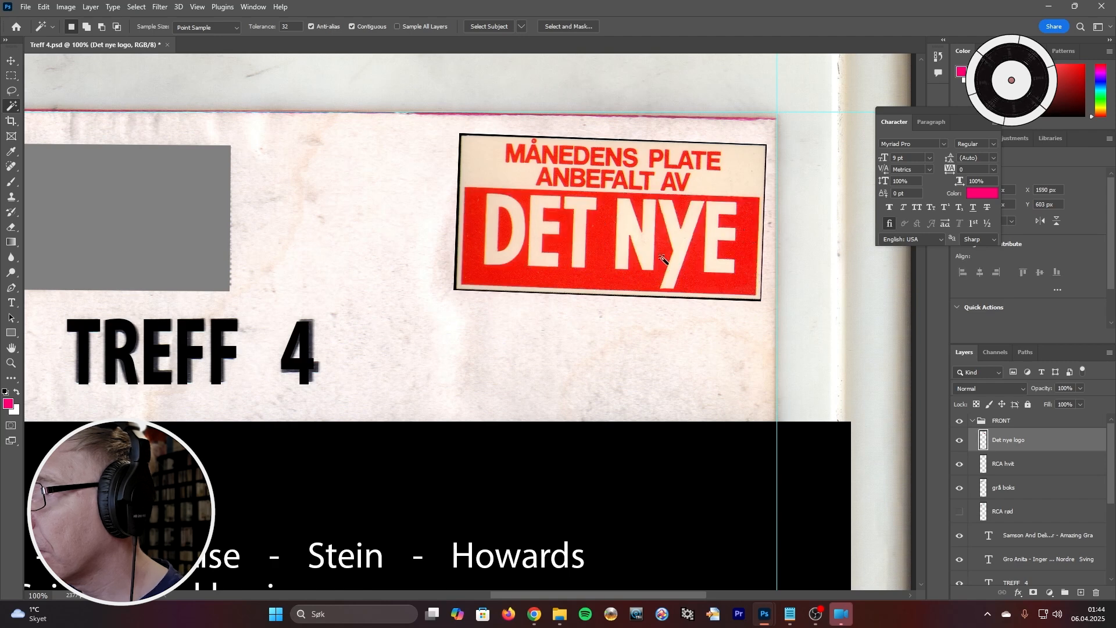
{"action": "left_click", "coordinate": [664, 251]}
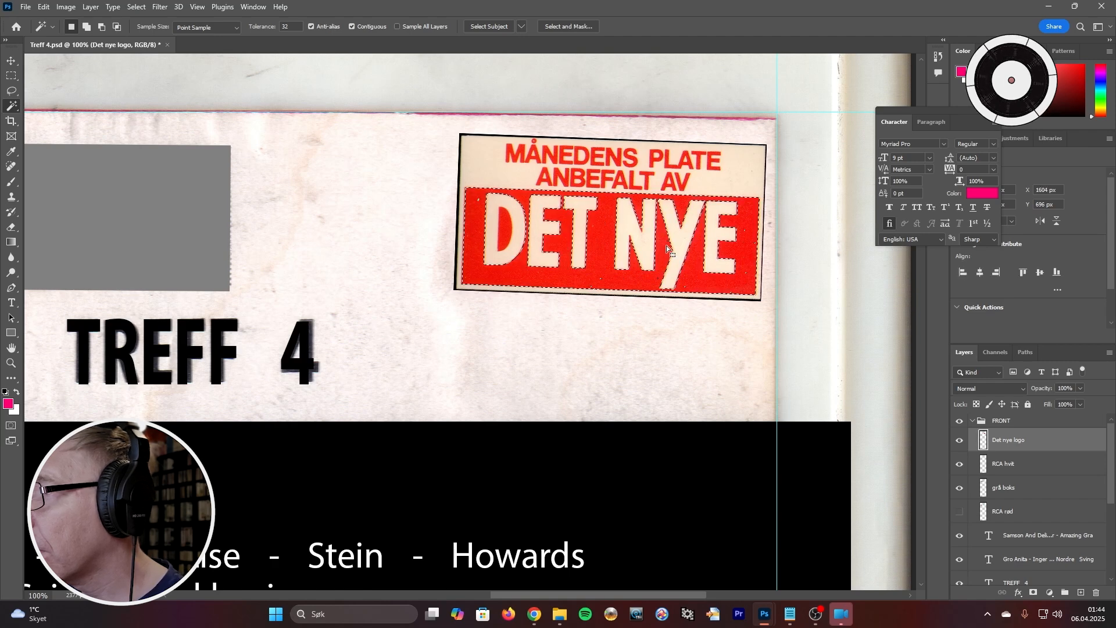
{"action": "key", "text": "ctrl+d"}
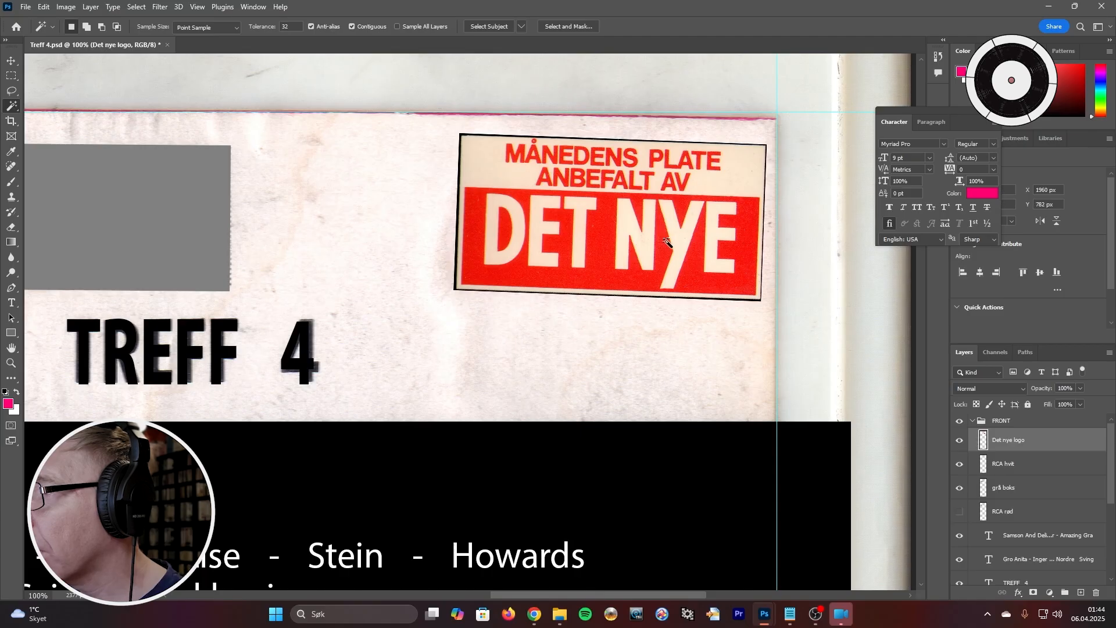
{"action": "left_click", "coordinate": [664, 233]}
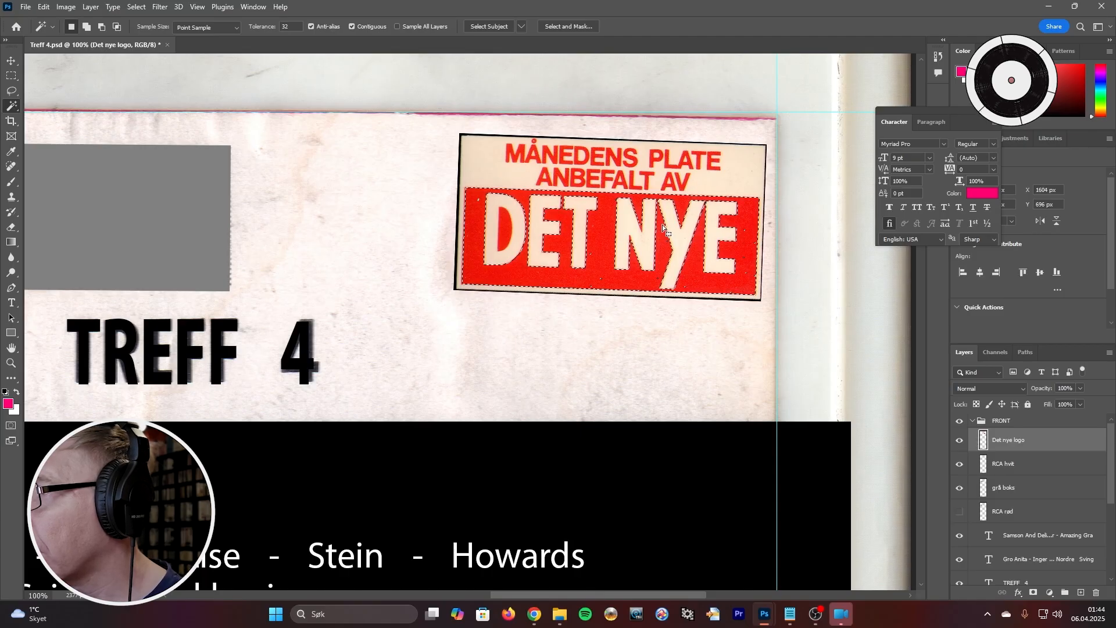
{"action": "key", "text": "ctrl+d"}
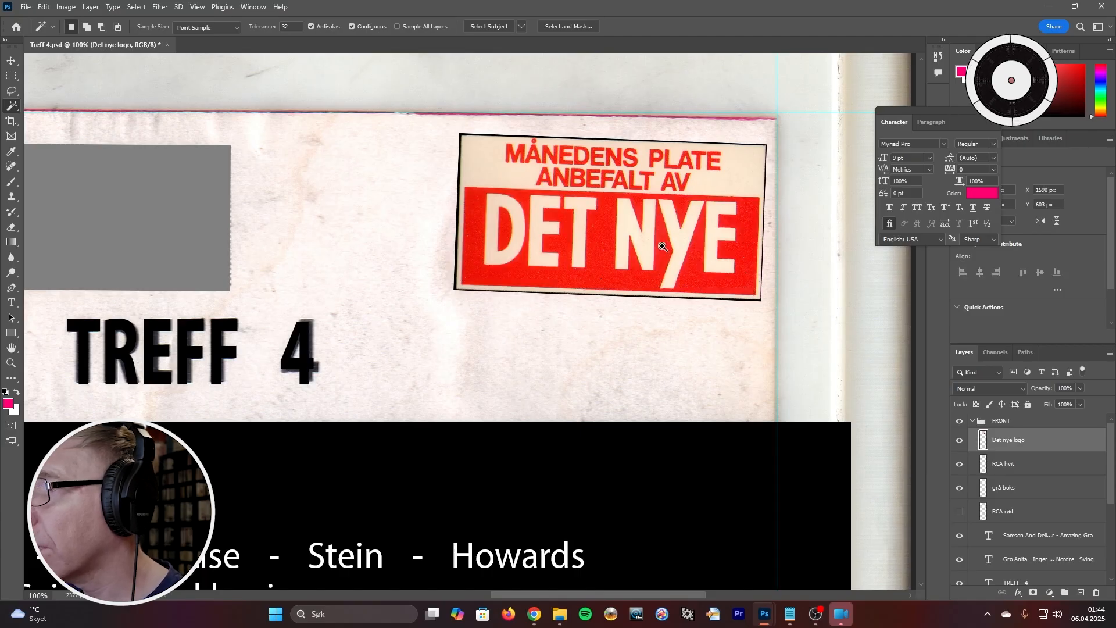
Select the red background around the DET NYE lettering and extend the selection to all similar red areas of the logo
{"action": "left_click", "coordinate": [662, 246]}
{"action": "left_click", "coordinate": [660, 235]}
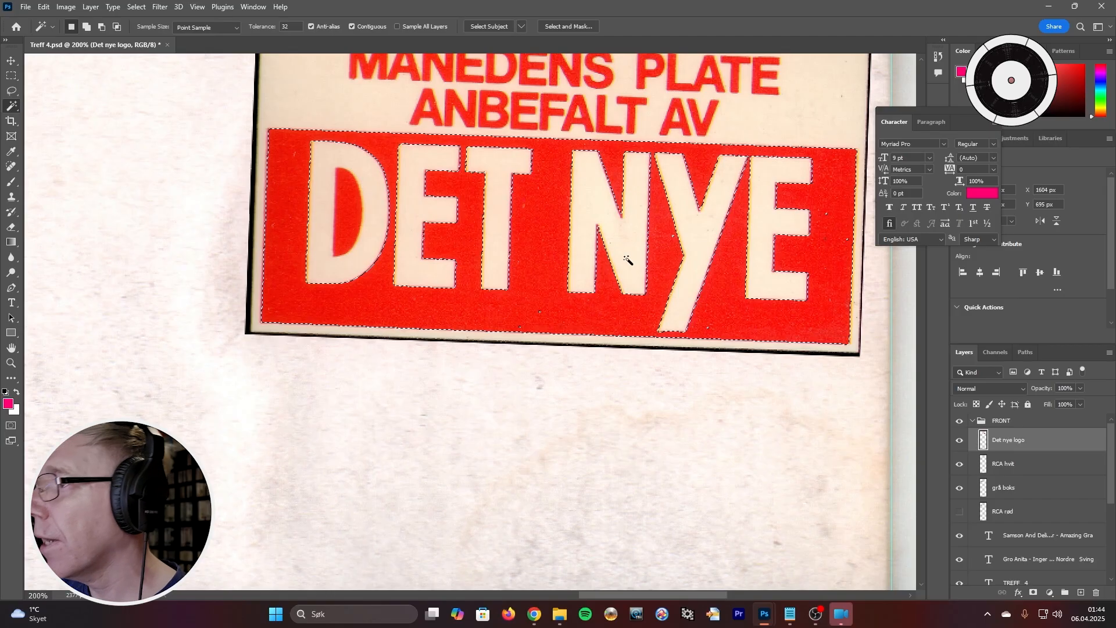
{"action": "scroll", "coordinate": [399, 227], "scroll_direction": "up", "scroll_amount": 2}
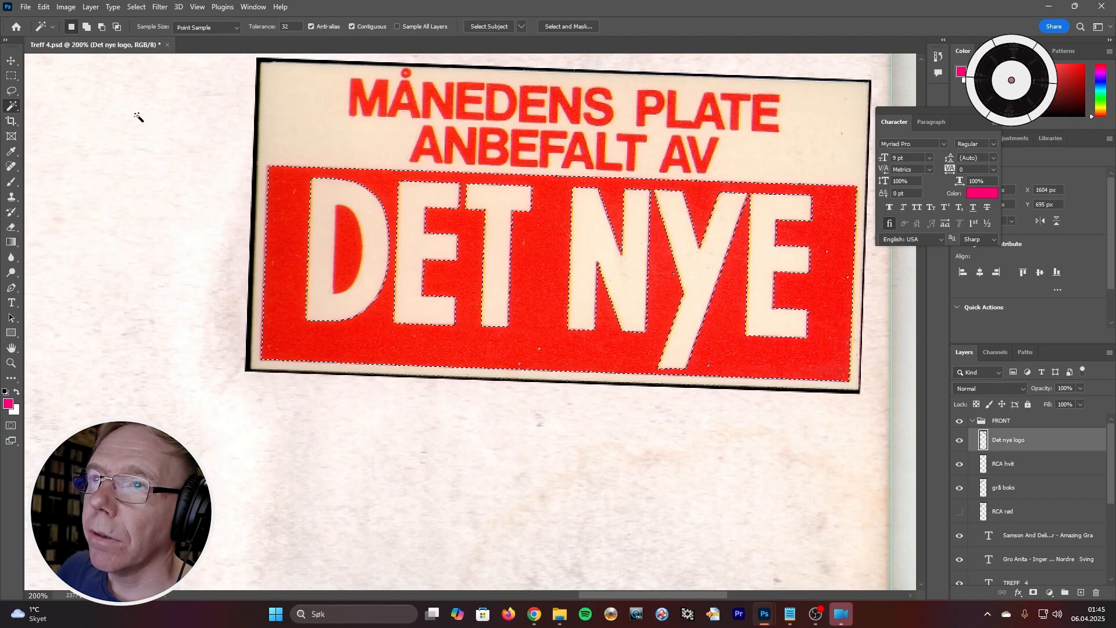
{"action": "left_click", "coordinate": [132, 9]}
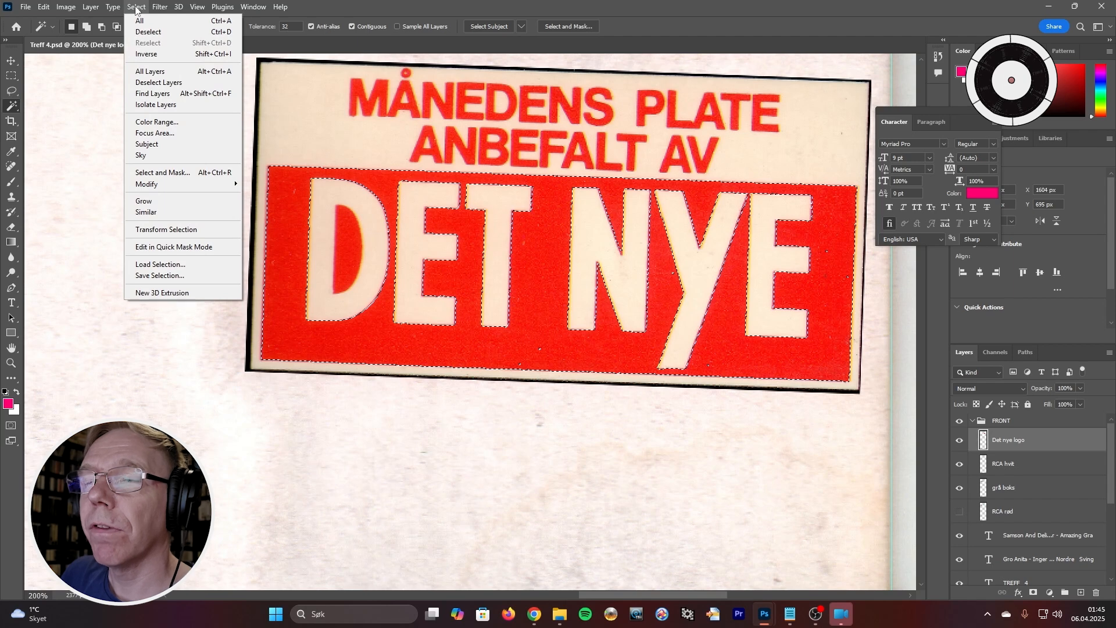
{"action": "left_click", "coordinate": [150, 212]}
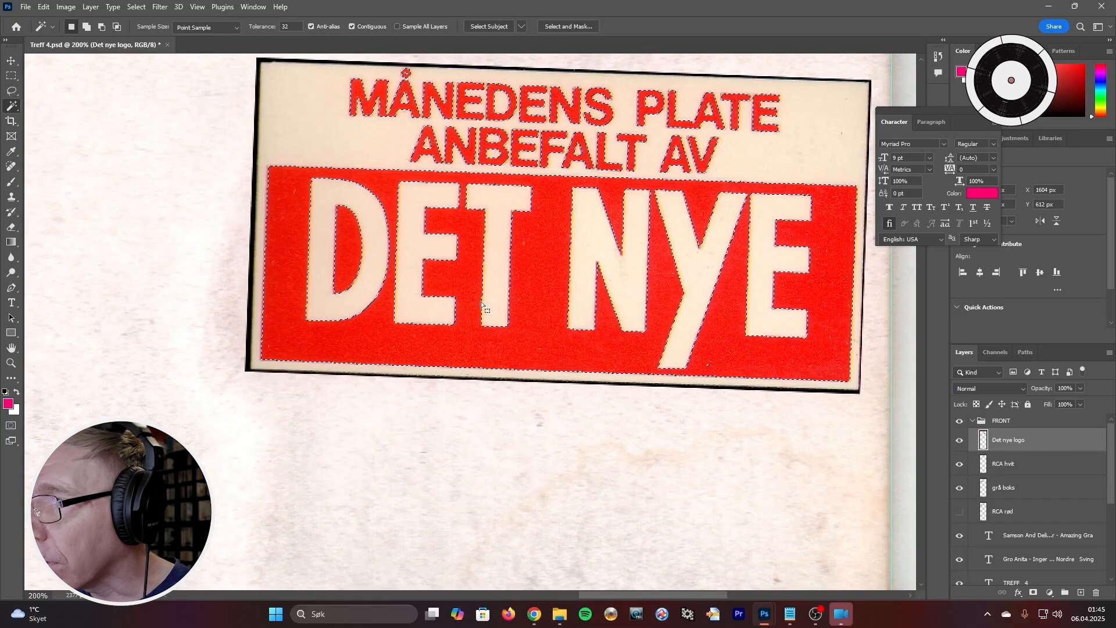
Inspect the red selection close up along the bottom edge and around the N and Y for missed specks
{"action": "left_click", "coordinate": [706, 367]}
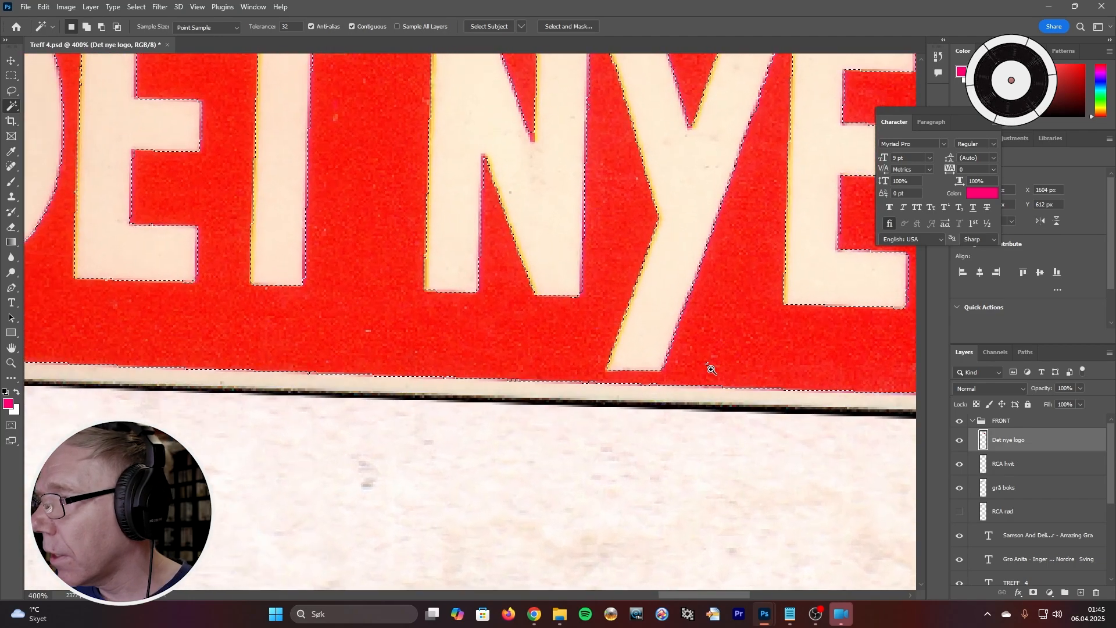
{"action": "left_click", "coordinate": [709, 368]}
{"action": "left_click", "coordinate": [708, 366]}
{"action": "left_click", "coordinate": [706, 362]}
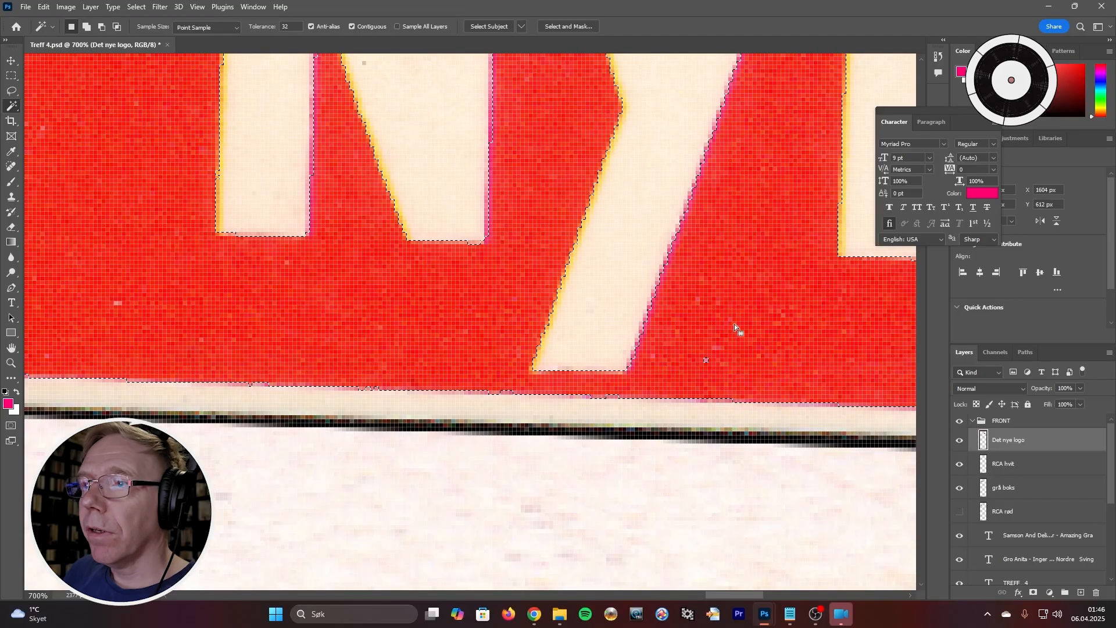
{"action": "left_click", "coordinate": [747, 316], "text": "alt"}
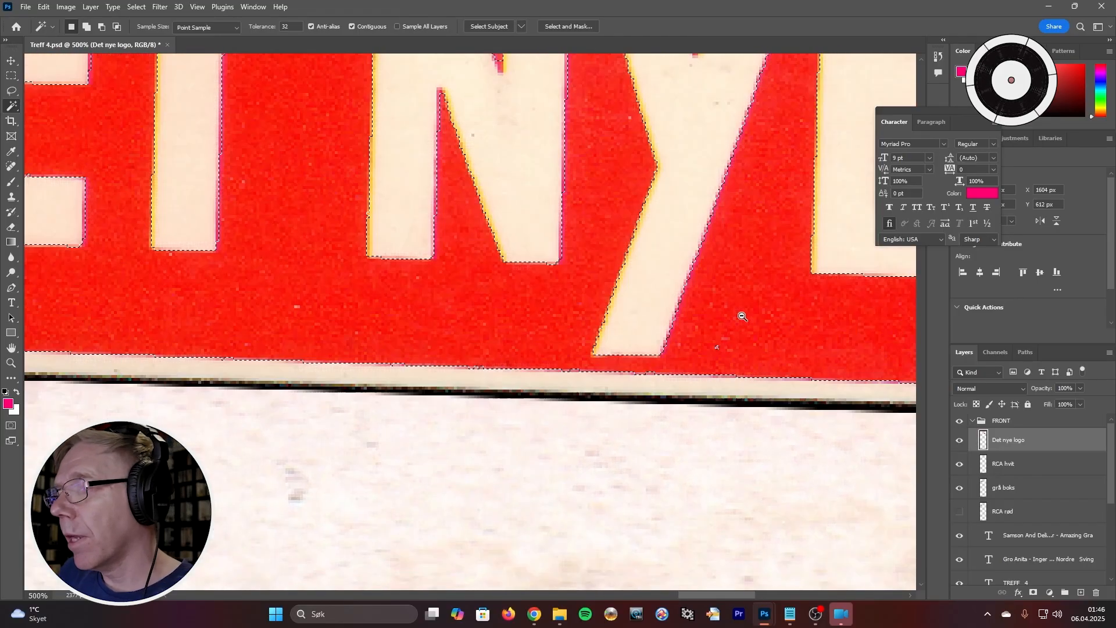
{"action": "left_click", "coordinate": [742, 316], "text": "alt"}
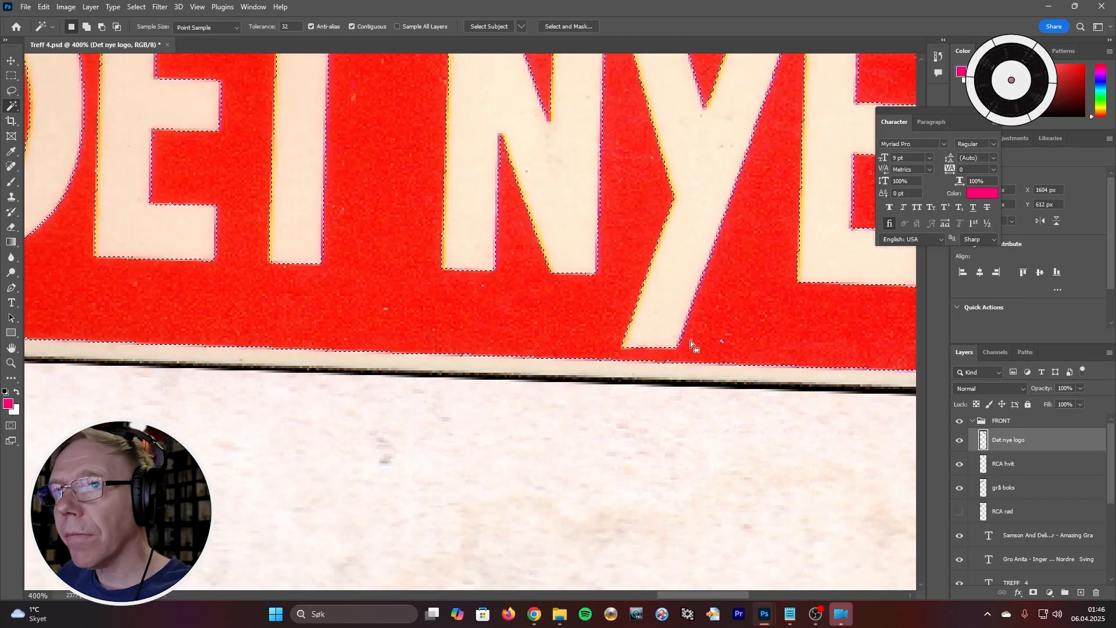
With the Rectangular Marquee, subtract a small box around the speck beside the Y's foot, then add a larger box over it to the selection
{"action": "left_click", "coordinate": [12, 78]}
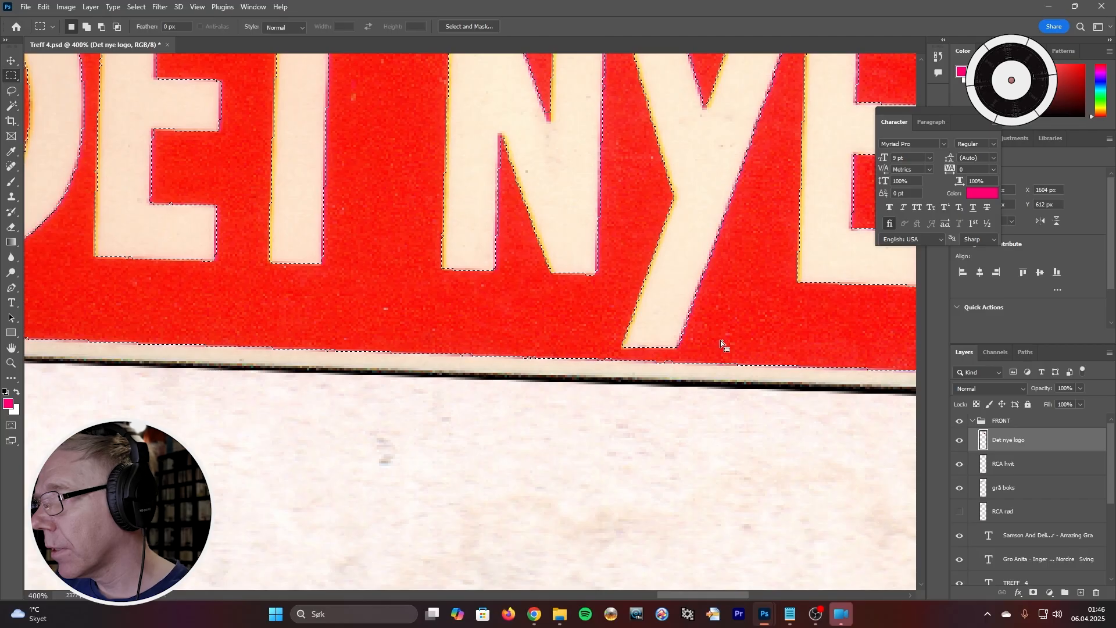
{"action": "left_click", "coordinate": [724, 344], "text": "ctrl"}
{"action": "left_click", "coordinate": [724, 345], "text": "ctrl"}
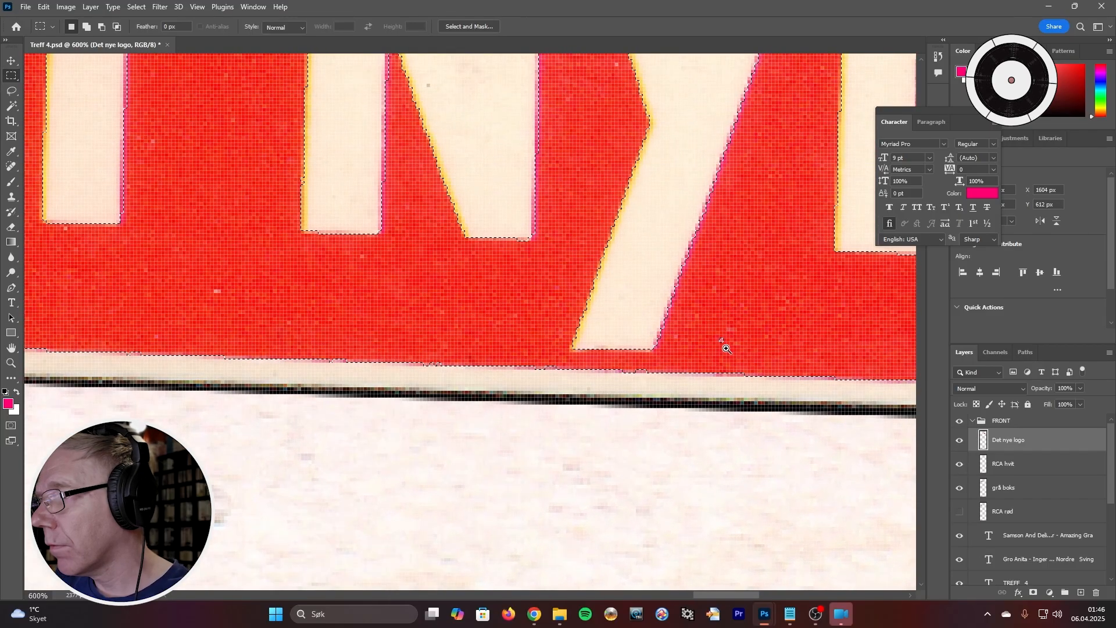
{"action": "left_click", "coordinate": [724, 343], "text": "alt"}
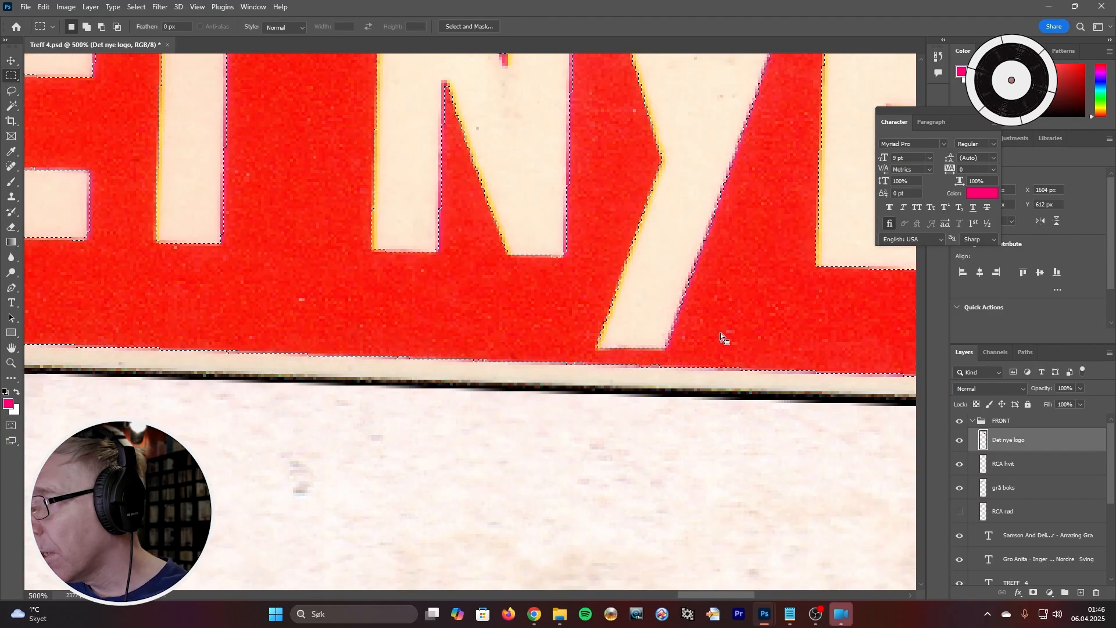
{"action": "key", "text": "alt"}
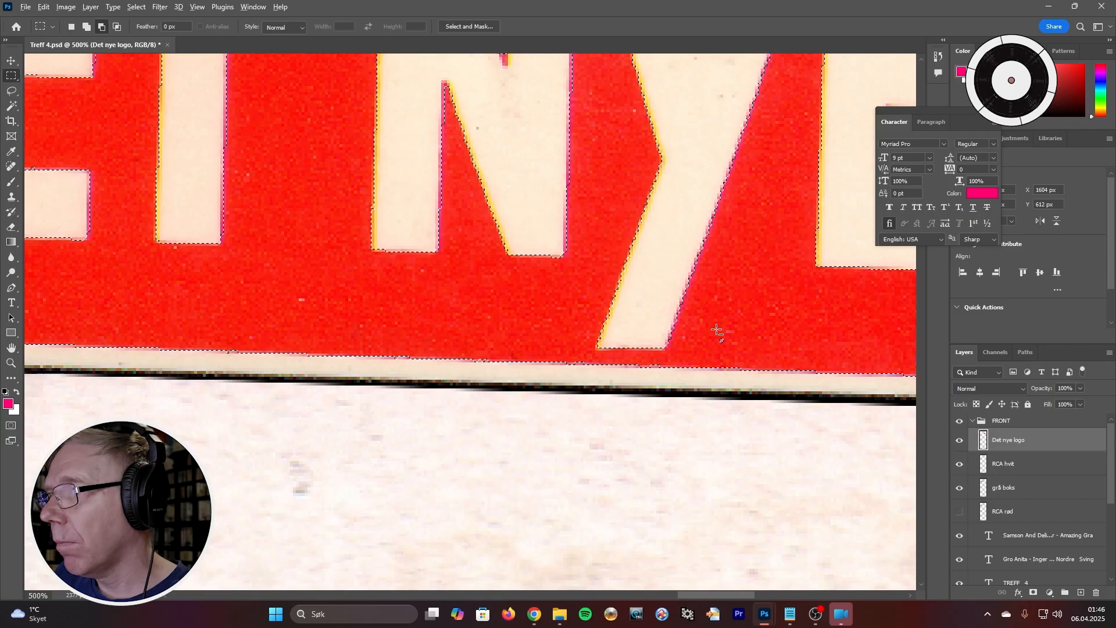
{"action": "left_click_drag", "start_coordinate": [715, 328], "coordinate": [735, 349]}
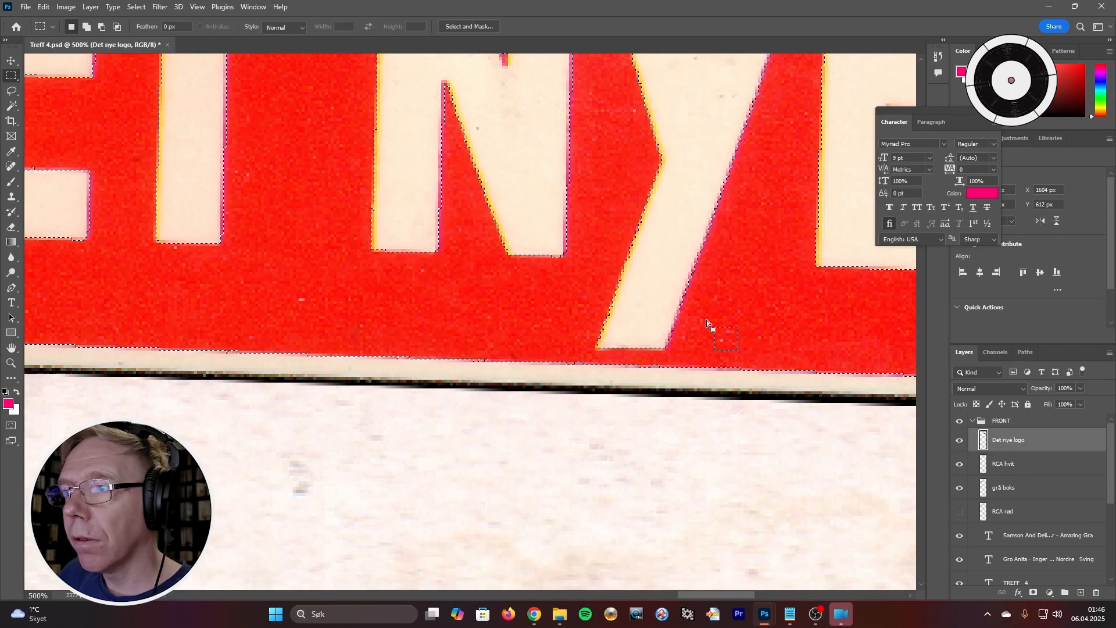
{"action": "key", "text": "shift"}
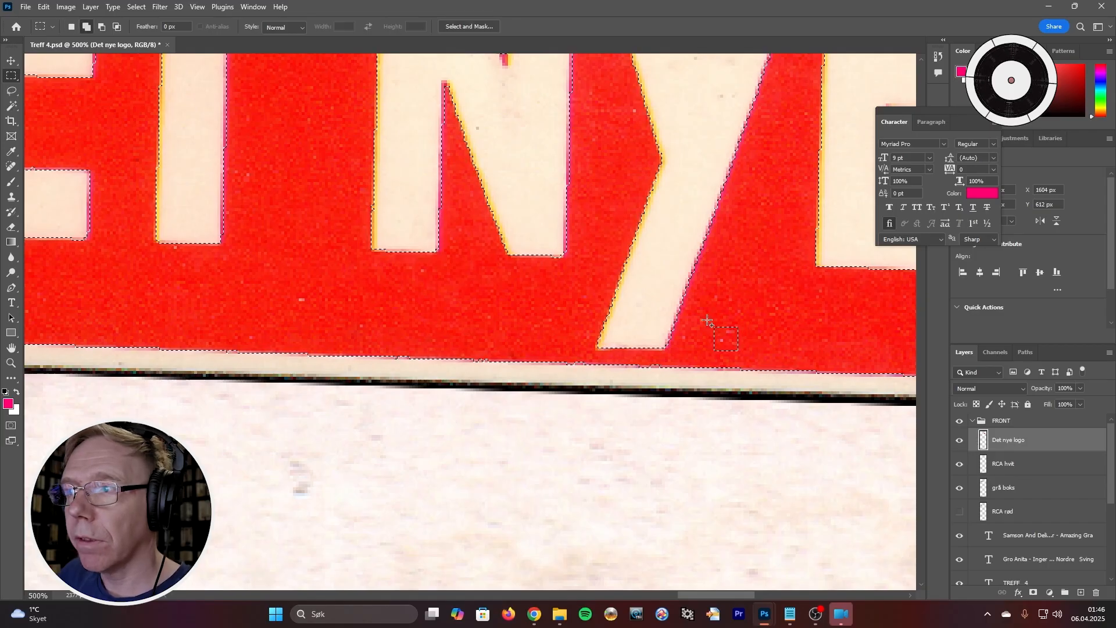
{"action": "left_click_drag", "start_coordinate": [706, 319], "coordinate": [766, 358]}
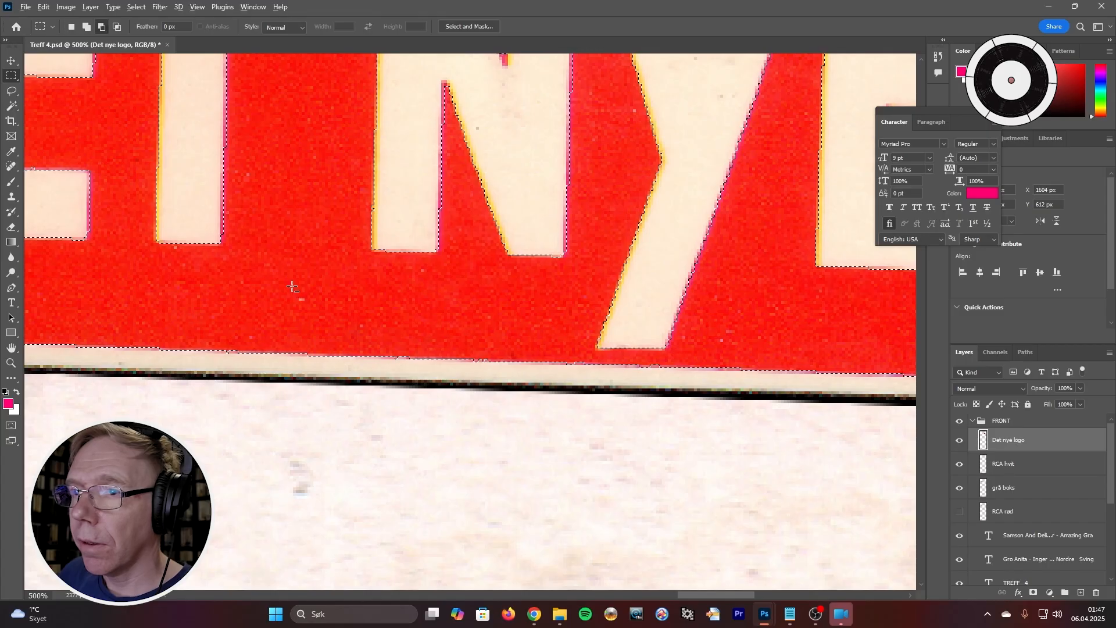
Subtract a box around the speck in the red band below the T and N, and add the area back with larger rectangular selections
{"action": "left_click_drag", "start_coordinate": [291, 287], "coordinate": [517, 312]}
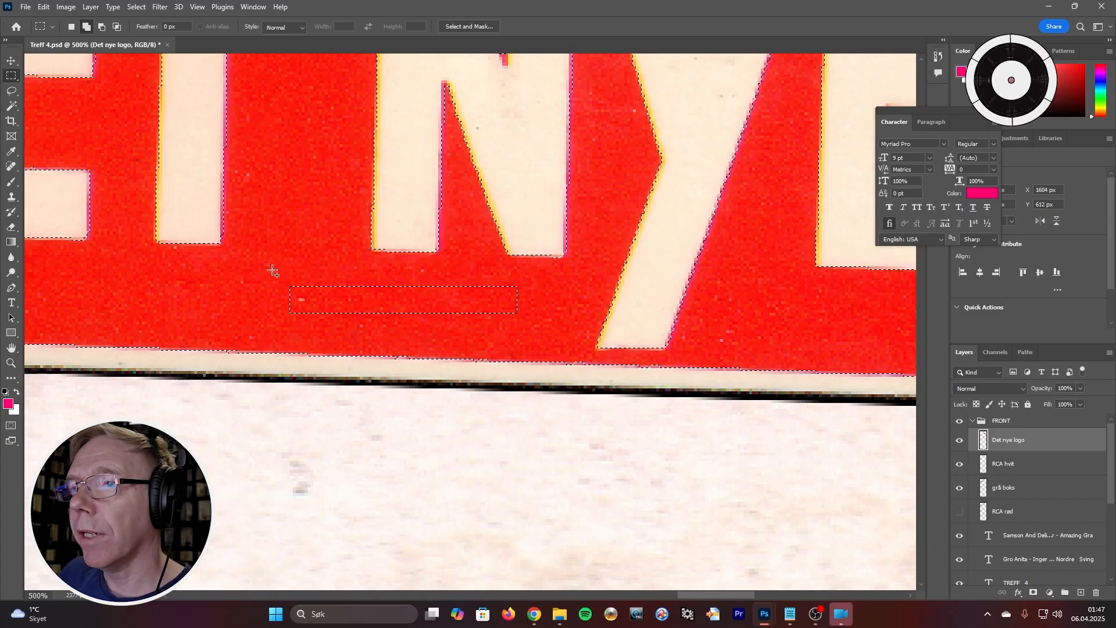
{"action": "left_click_drag", "start_coordinate": [270, 268], "coordinate": [543, 337]}
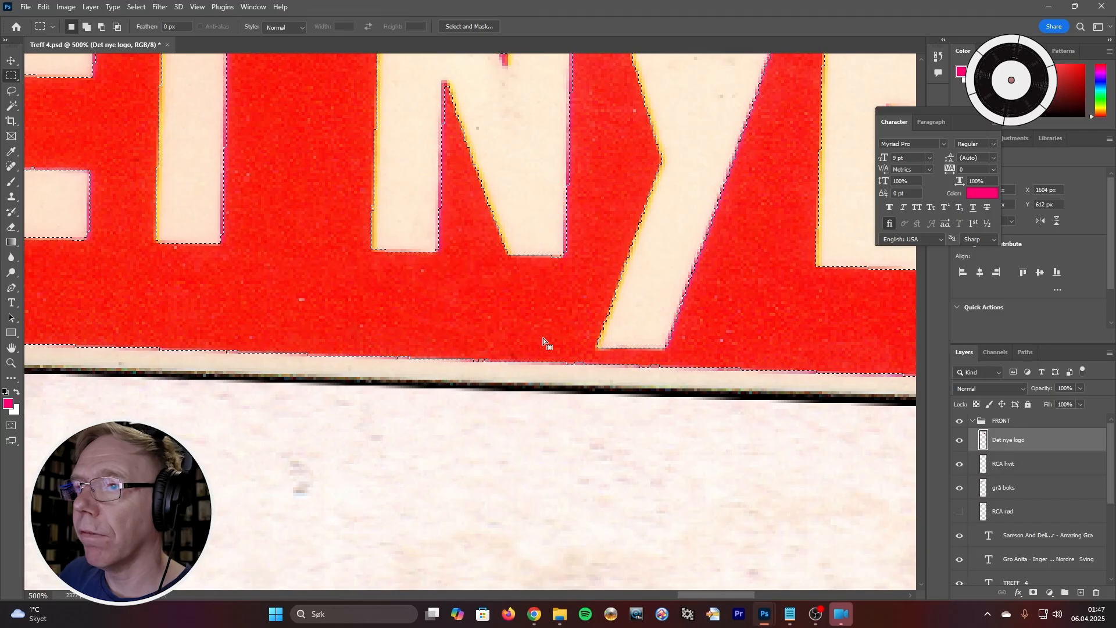
{"action": "left_click_drag", "start_coordinate": [293, 281], "coordinate": [351, 307]}
{"action": "left_click_drag", "start_coordinate": [268, 264], "coordinate": [419, 334]}
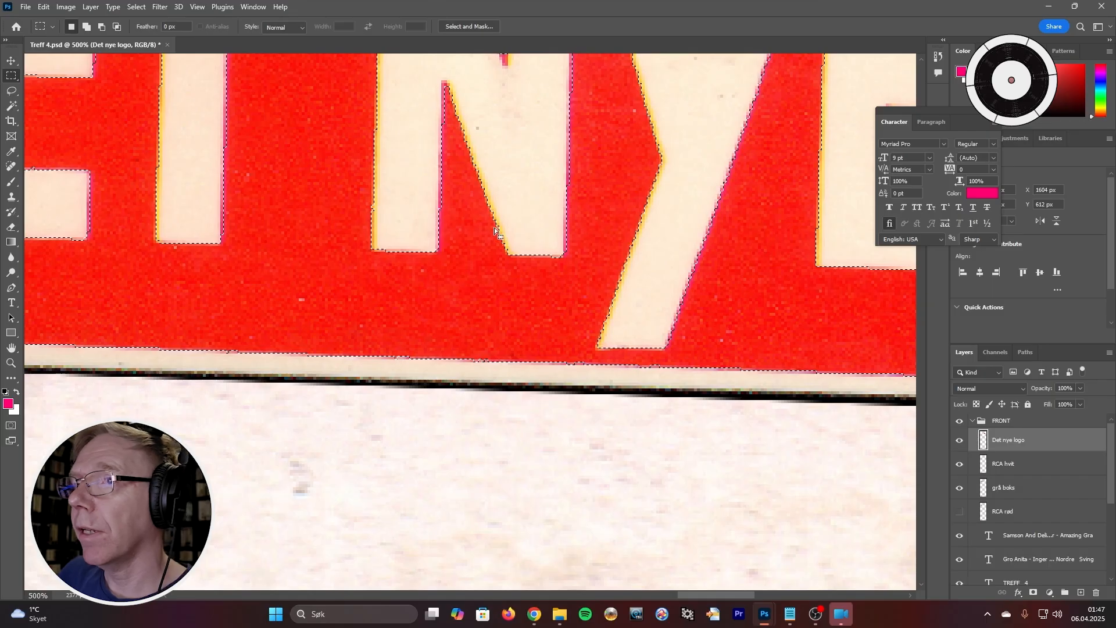
View the entire logo and toggle the Det nye logo layer's visibility to compare the selection with the scan beneath
{"action": "scroll", "coordinate": [580, 325], "scroll_direction": "down", "scroll_amount": 4}
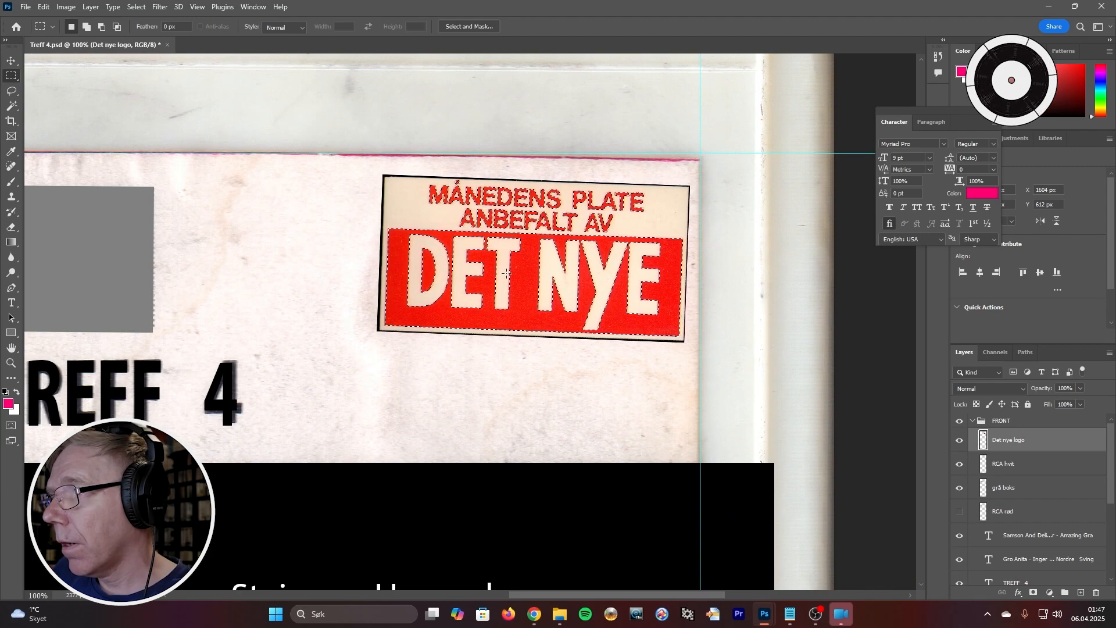
{"action": "left_click", "coordinate": [463, 194], "text": "ctrl"}
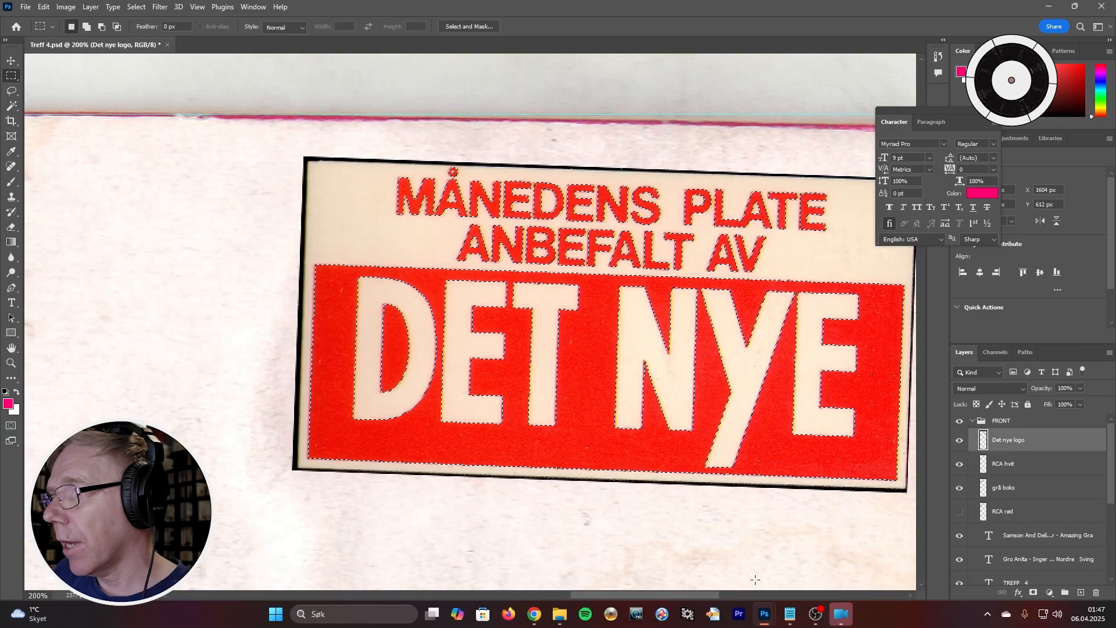
{"action": "left_click_drag", "start_coordinate": [611, 594], "coordinate": [632, 598]}
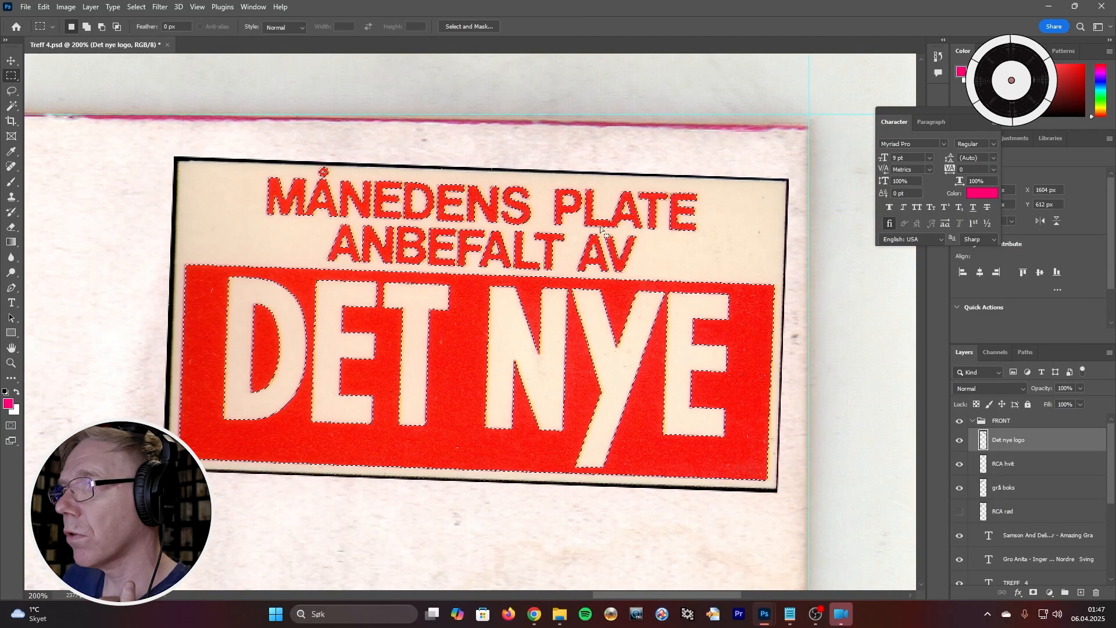
{"action": "left_click", "coordinate": [959, 443]}
{"action": "left_click", "coordinate": [960, 443]}
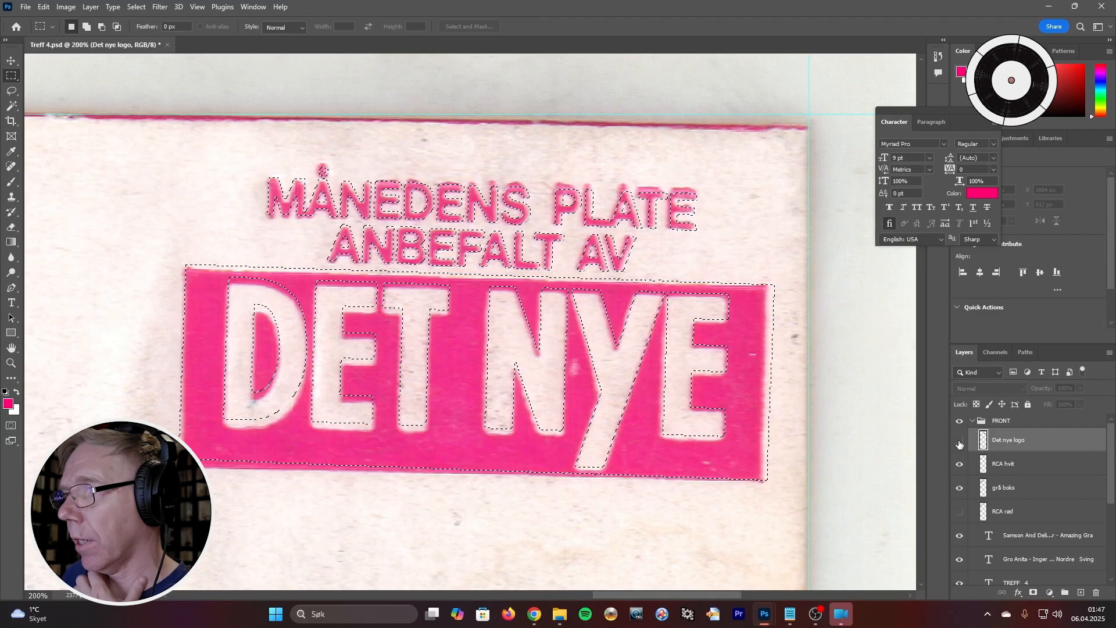
{"action": "left_click", "coordinate": [959, 443]}
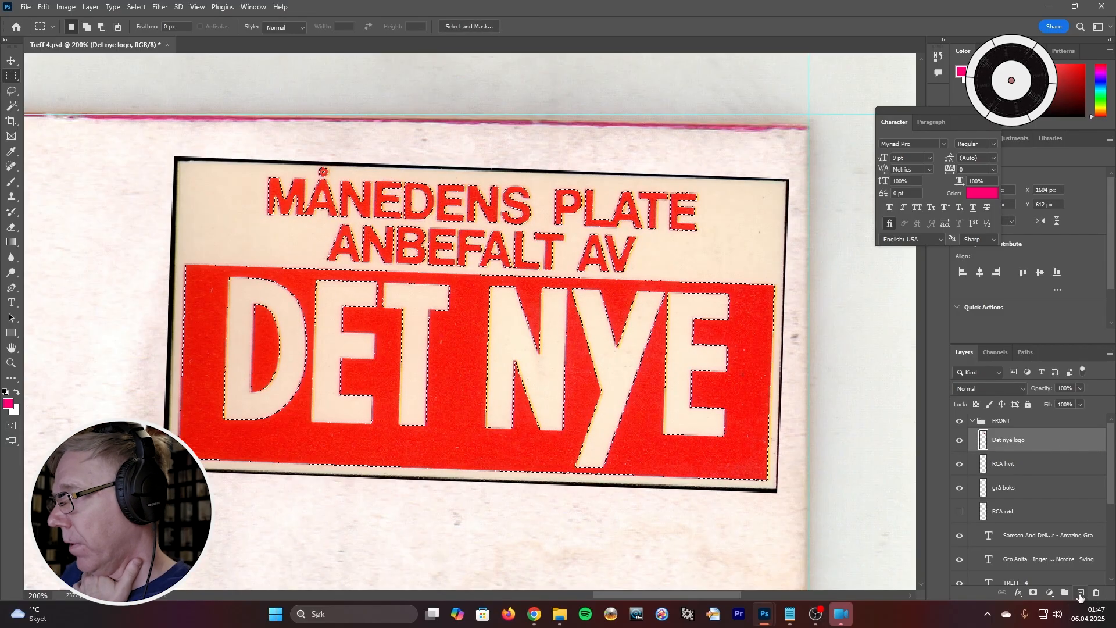
Create a new layer above Det nye logo, fill the selection with the pink foreground color at 100% opacity, and deselect
{"action": "left_click", "coordinate": [1081, 592]}
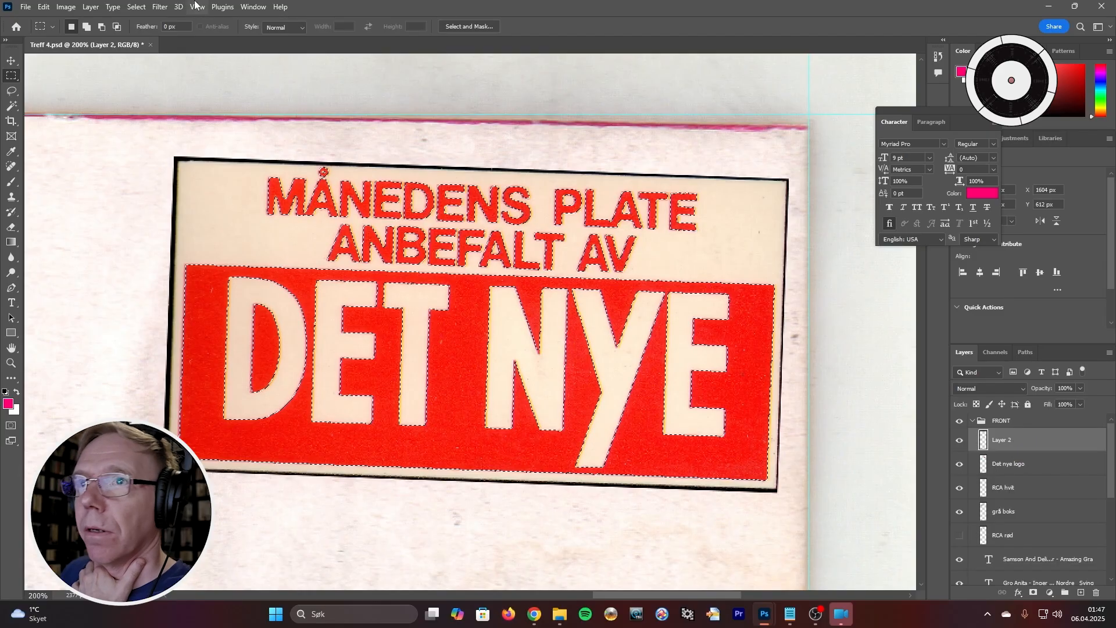
{"action": "left_click", "coordinate": [44, 7]}
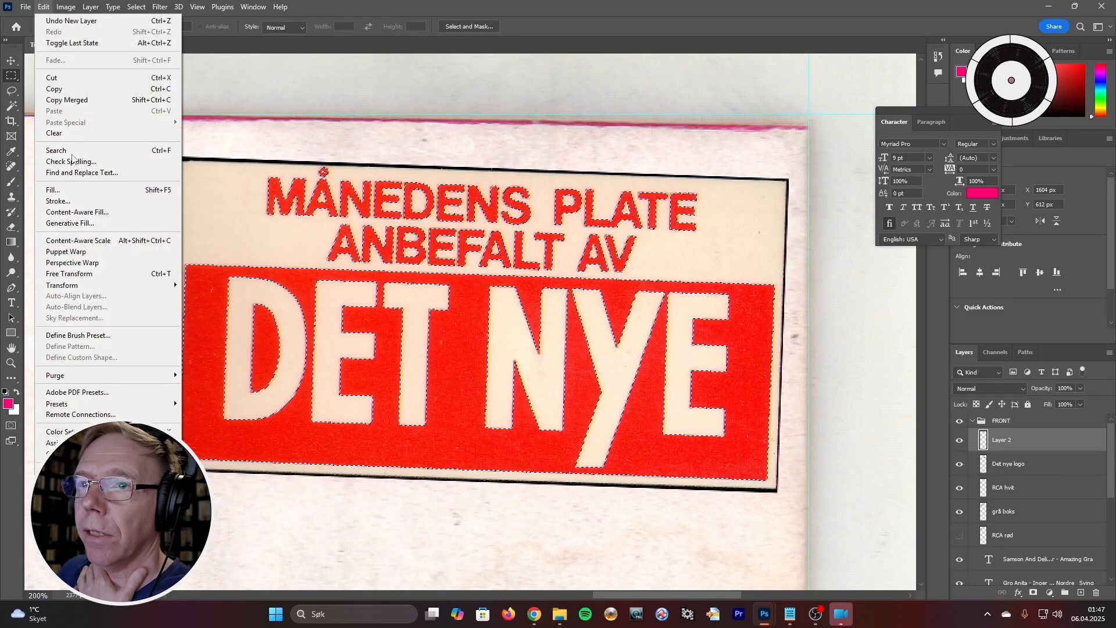
{"action": "left_click", "coordinate": [81, 190]}
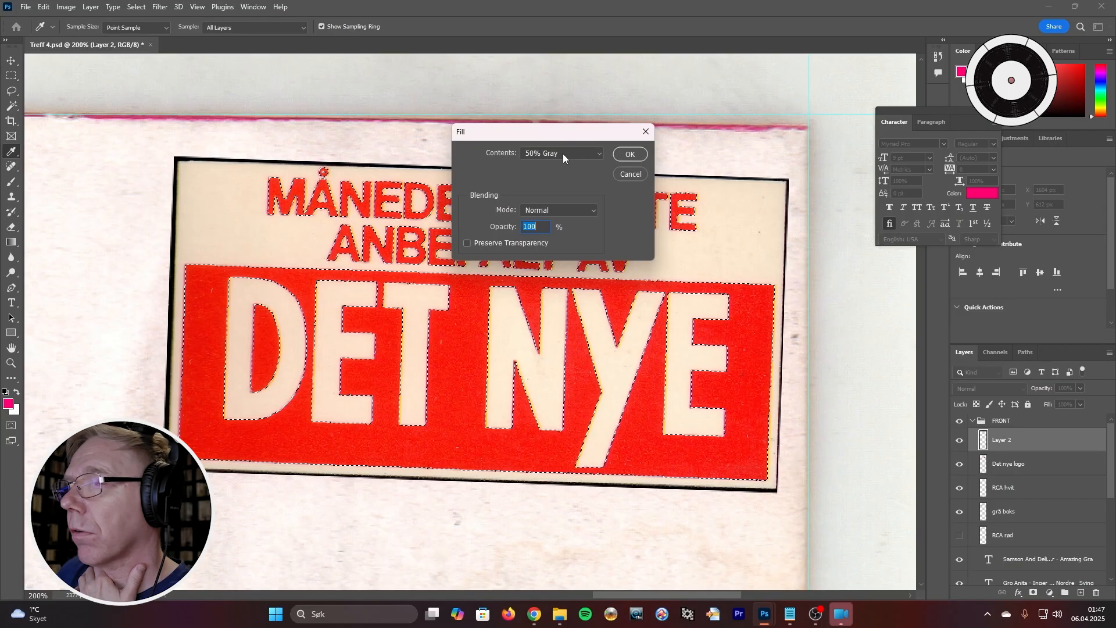
{"action": "left_click", "coordinate": [562, 154]}
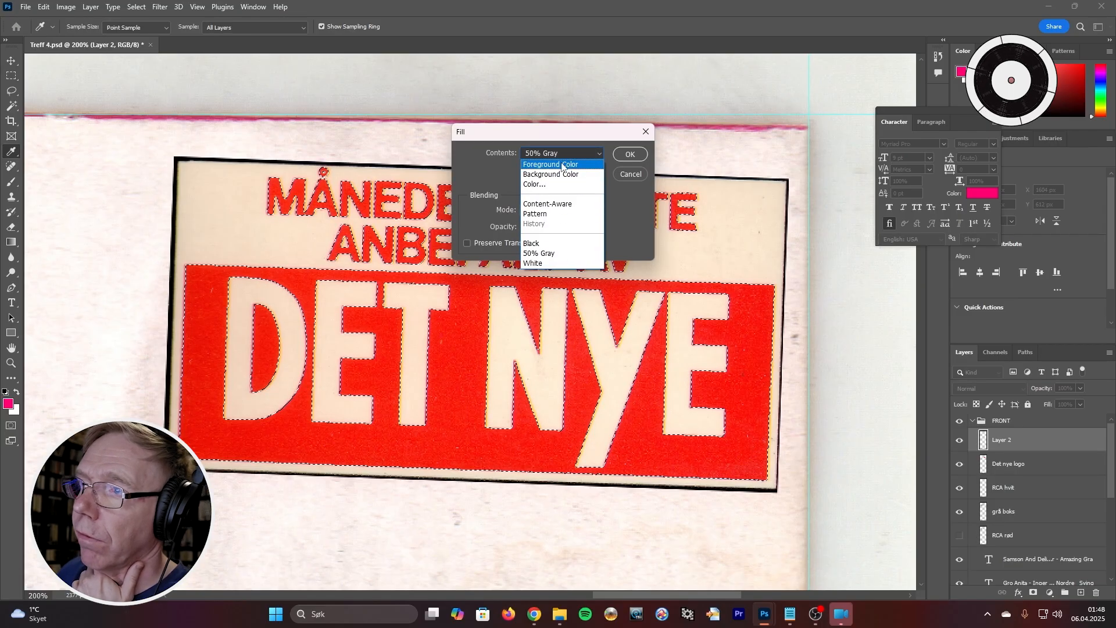
{"action": "left_click", "coordinate": [563, 165]}
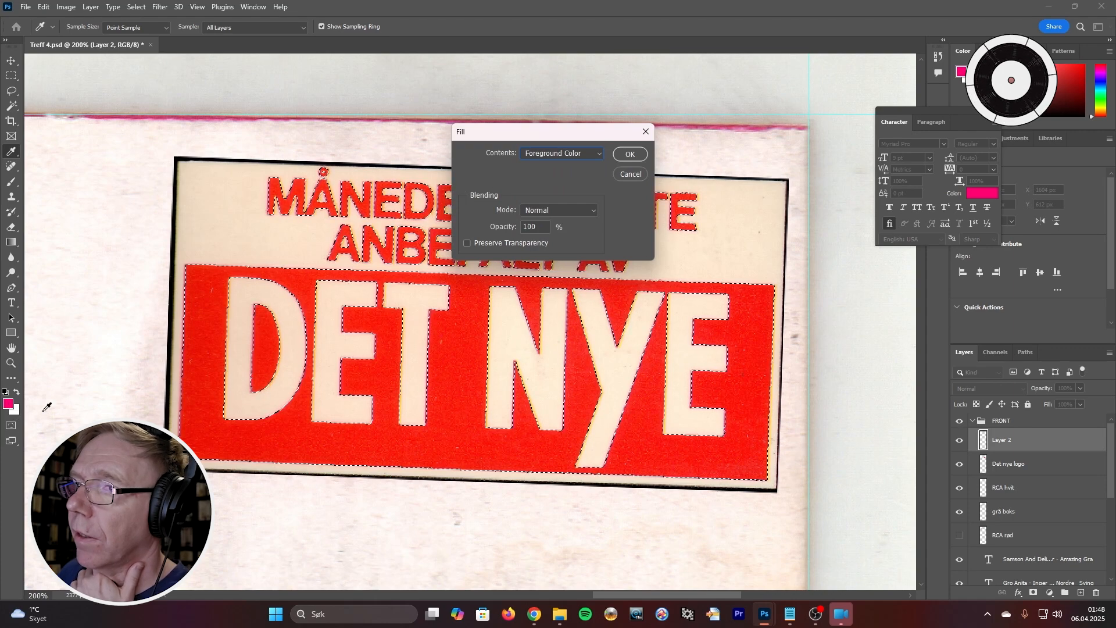
{"action": "left_click", "coordinate": [557, 155]}
{"action": "left_click", "coordinate": [552, 163]}
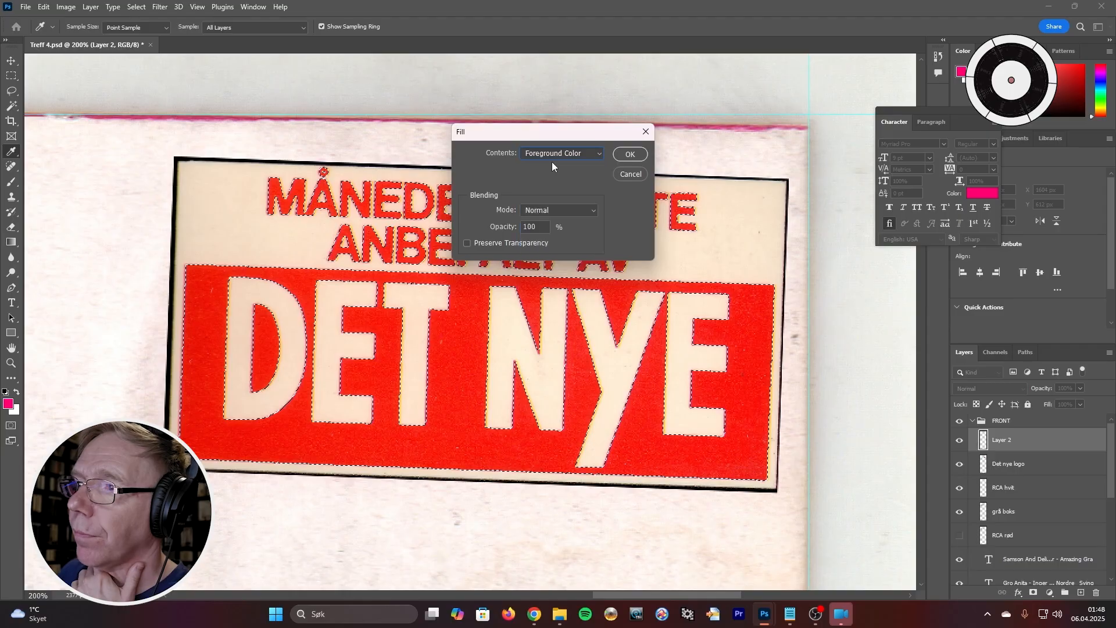
{"action": "left_click", "coordinate": [637, 153]}
{"action": "key", "text": "m"}
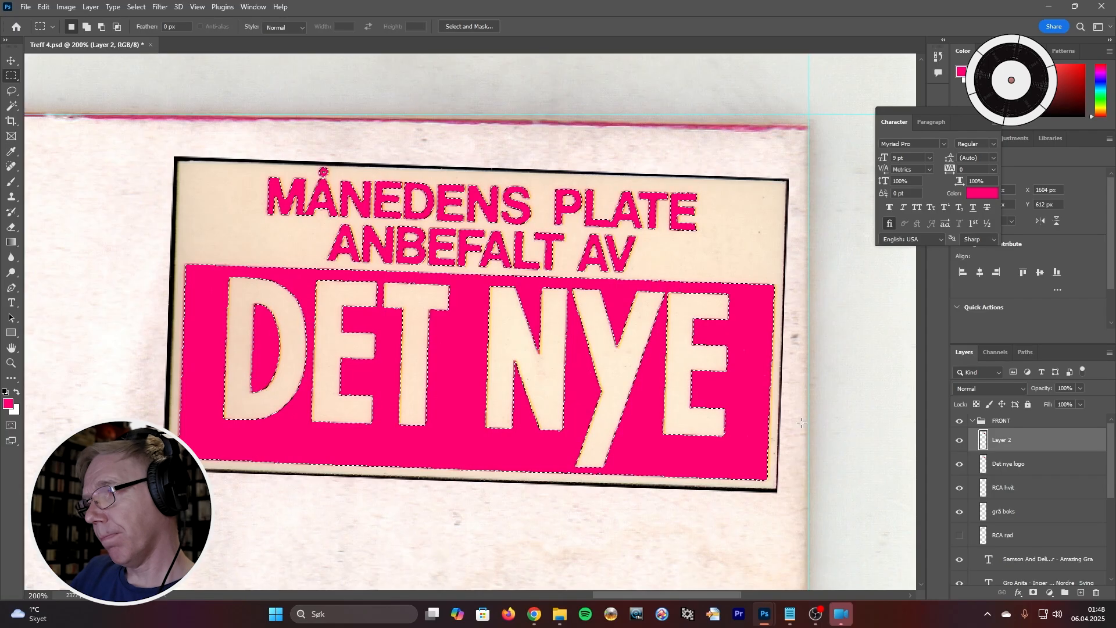
{"action": "key", "text": "ctrl+d"}
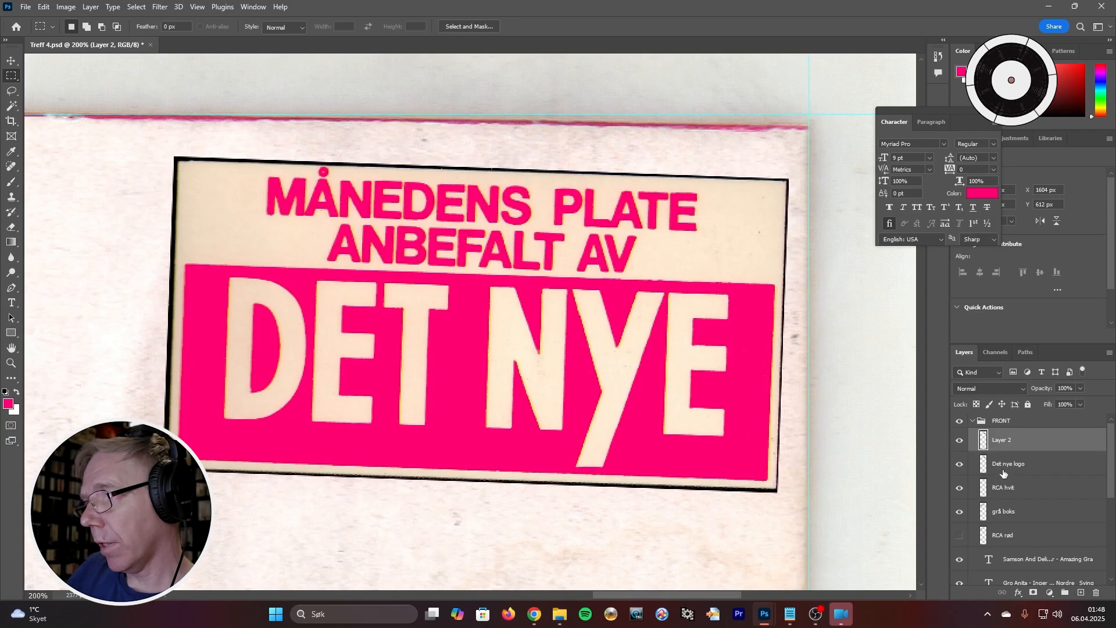
Compare the pink fill with the underlying scan by toggling the visibility of the Det nye logo and fill layers
{"action": "left_click", "coordinate": [960, 464]}
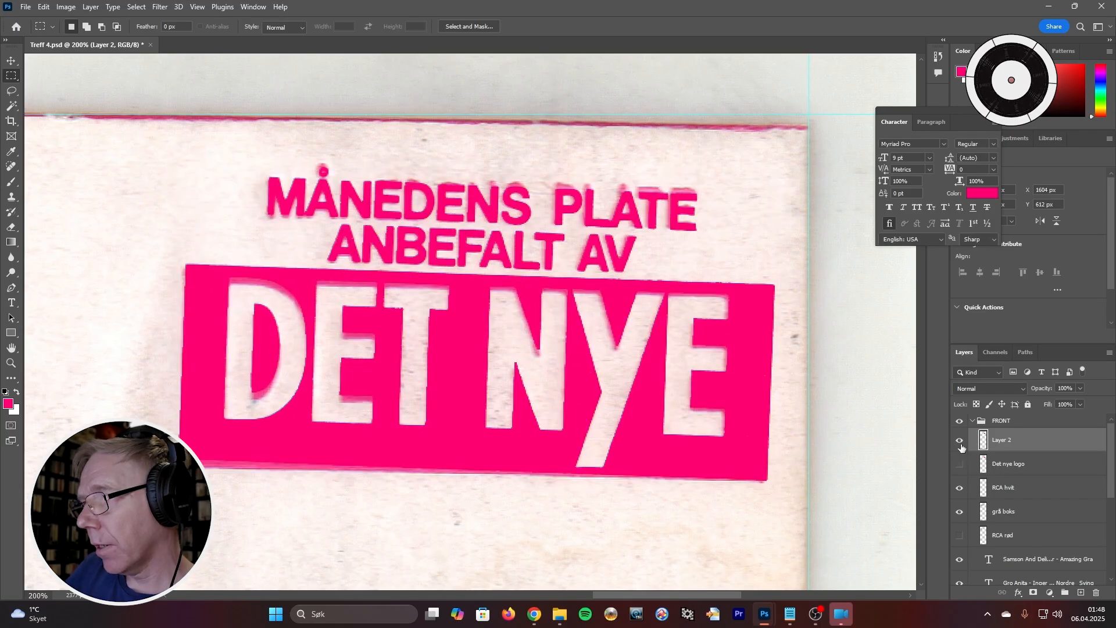
{"action": "left_click", "coordinate": [960, 441]}
{"action": "left_click", "coordinate": [960, 441]}
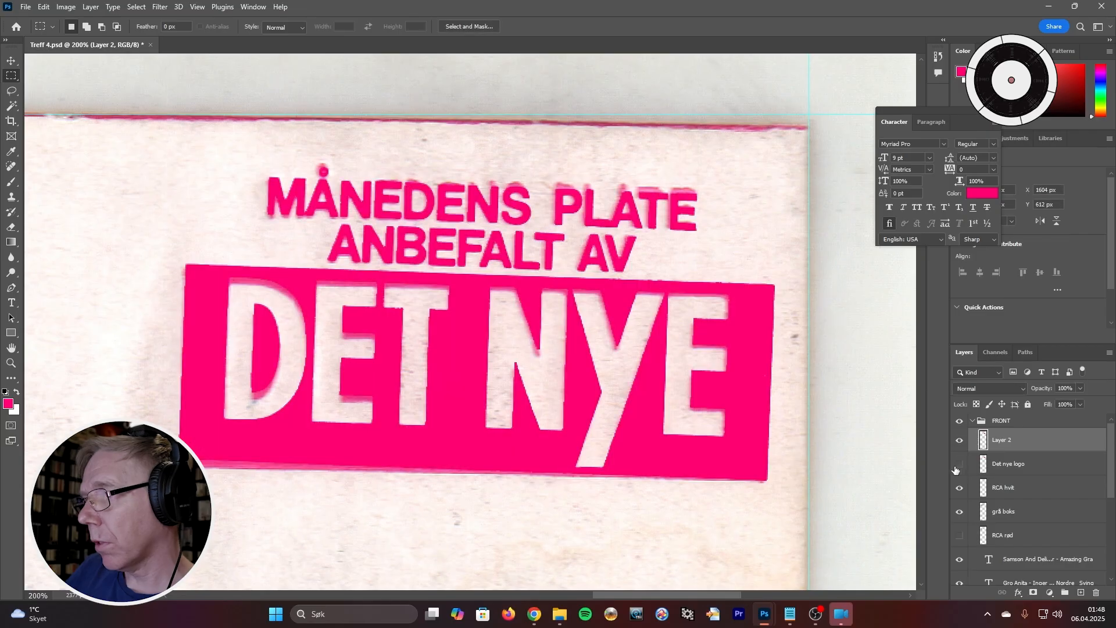
{"action": "left_click", "coordinate": [955, 466]}
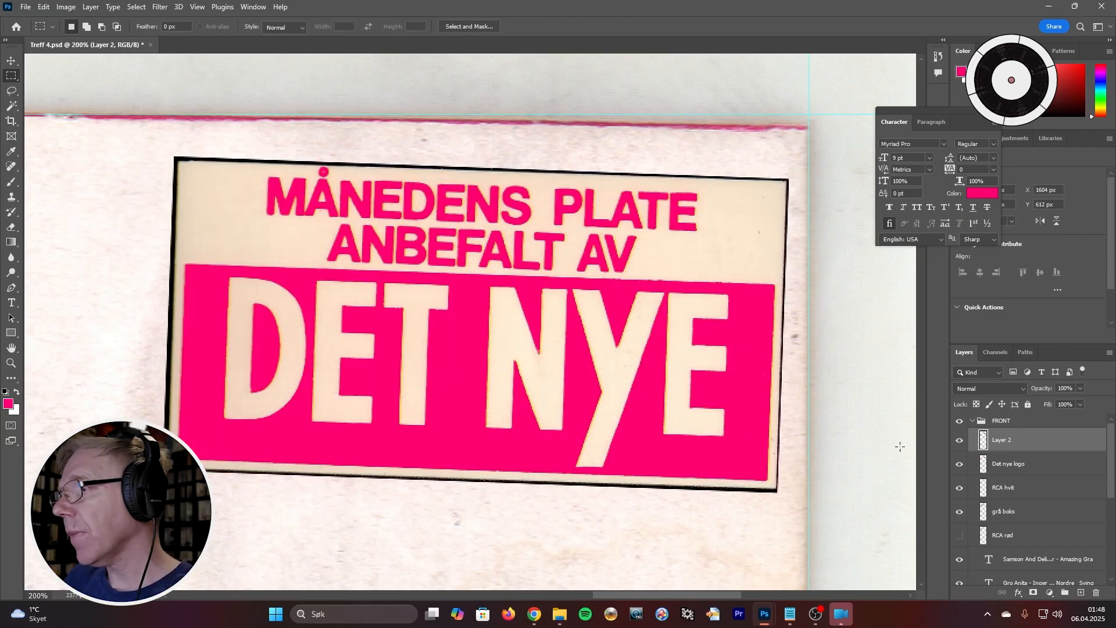
Show the Hvit BG layer to put a white background behind the front label
{"action": "left_click", "coordinate": [712, 425], "text": "alt"}
{"action": "left_click", "coordinate": [712, 424], "text": "alt"}
{"action": "left_click", "coordinate": [711, 425], "text": "alt"}
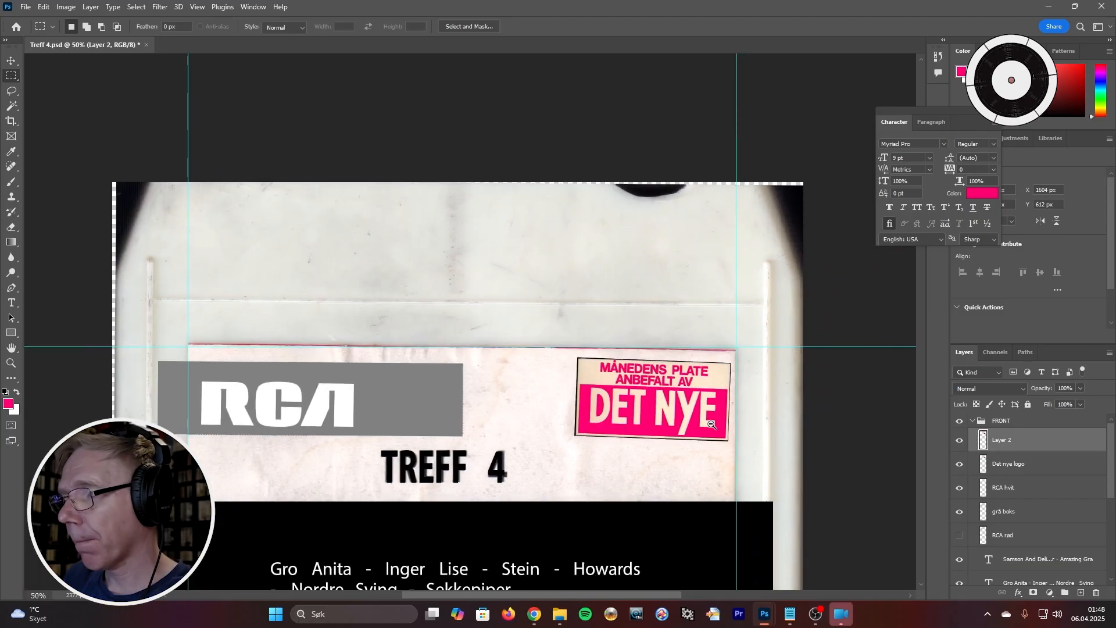
{"action": "scroll", "coordinate": [711, 424], "scroll_direction": "down", "scroll_amount": 3}
{"action": "left_click", "coordinate": [672, 427], "text": "alt"}
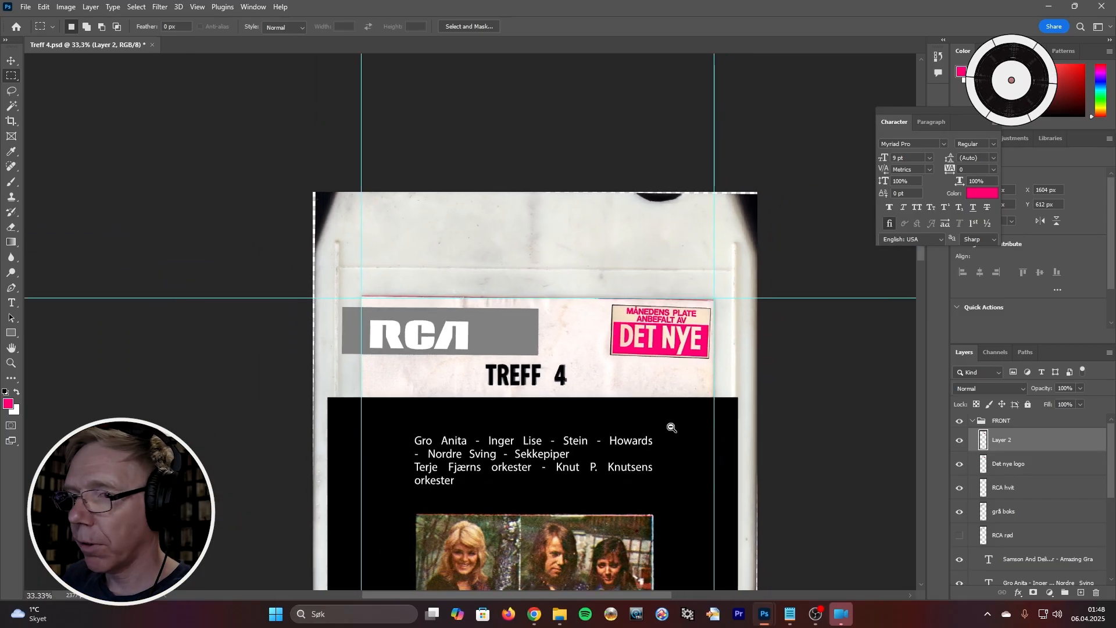
{"action": "left_click", "coordinate": [670, 426], "text": "alt"}
{"action": "scroll", "coordinate": [669, 426], "scroll_direction": "down", "scroll_amount": 3}
{"action": "scroll", "coordinate": [667, 426], "scroll_direction": "down", "scroll_amount": 1}
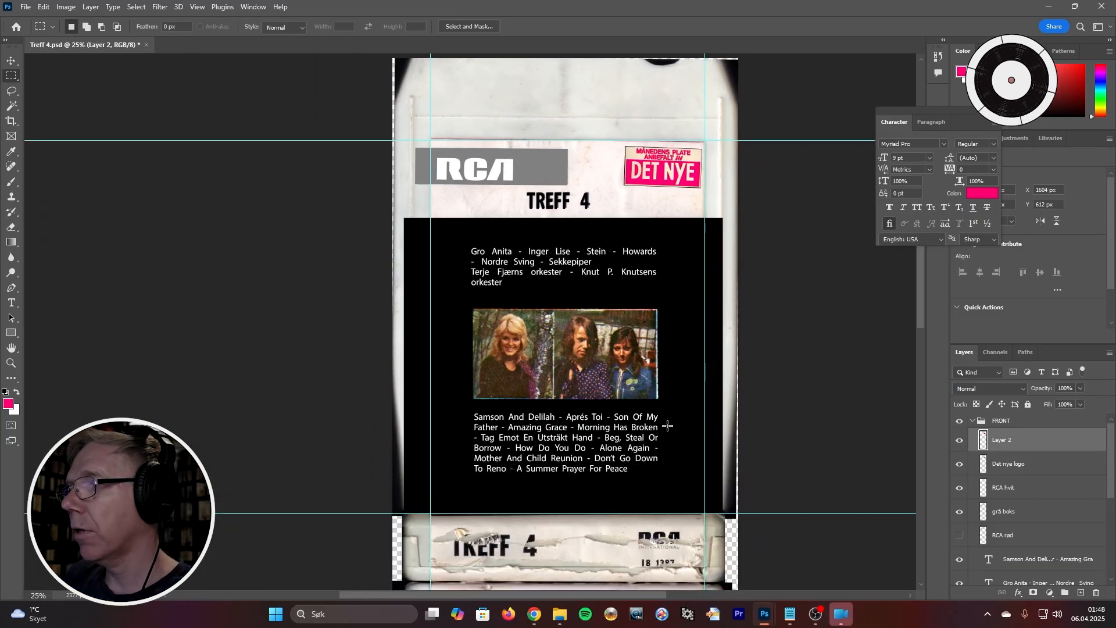
{"action": "scroll", "coordinate": [1011, 546], "scroll_direction": "down", "scroll_amount": 5}
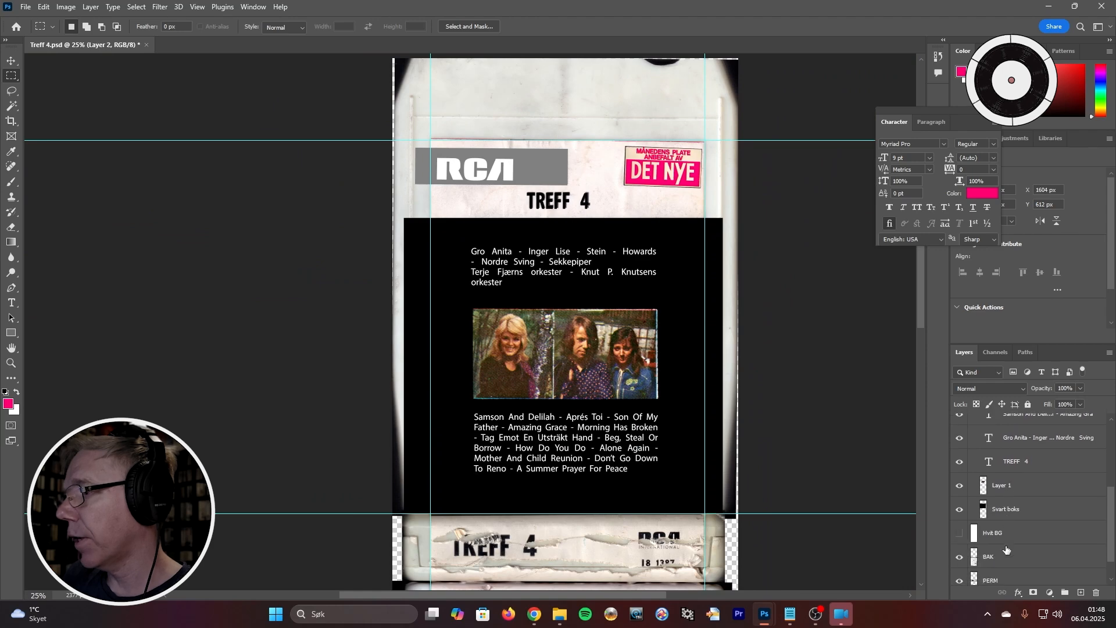
{"action": "left_click", "coordinate": [959, 534]}
{"action": "scroll", "coordinate": [1011, 509], "scroll_direction": "up", "scroll_amount": 5}
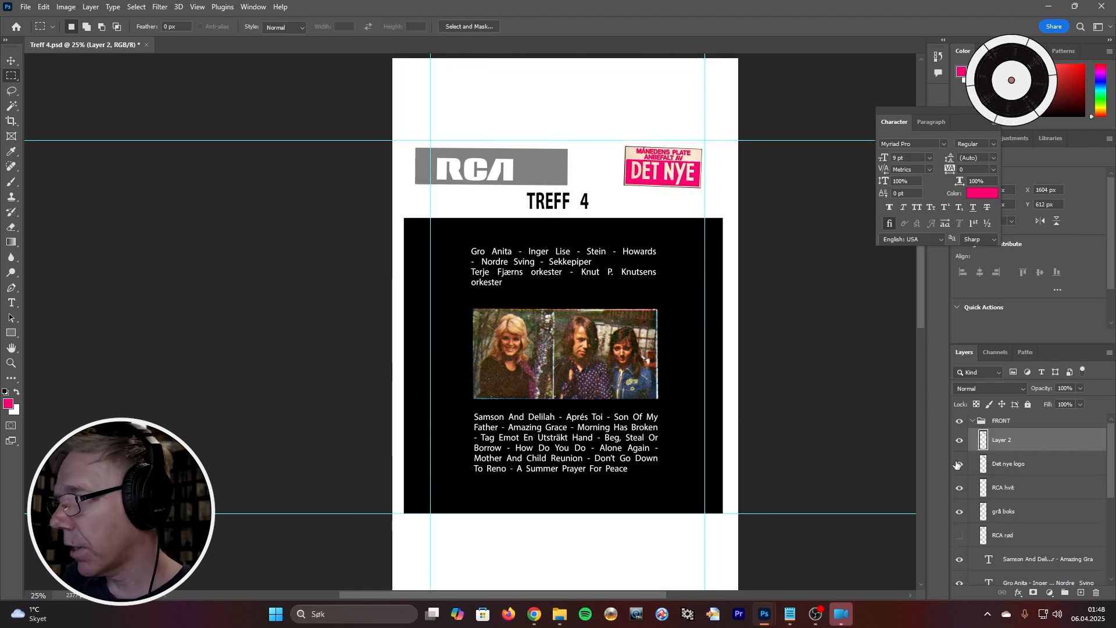
Hide the Det nye logo layer and toggle the pink fill layer to check the recolored logo against the white background
{"action": "left_click", "coordinate": [959, 463]}
{"action": "left_click", "coordinate": [1051, 464]}
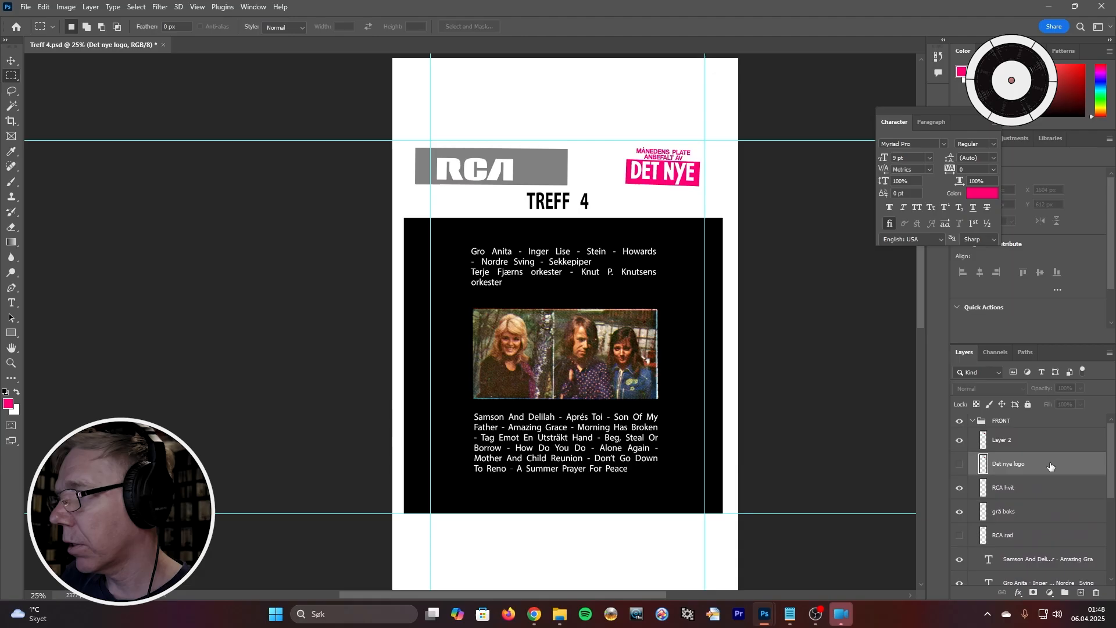
{"action": "left_click", "coordinate": [959, 464]}
{"action": "left_click", "coordinate": [959, 465]}
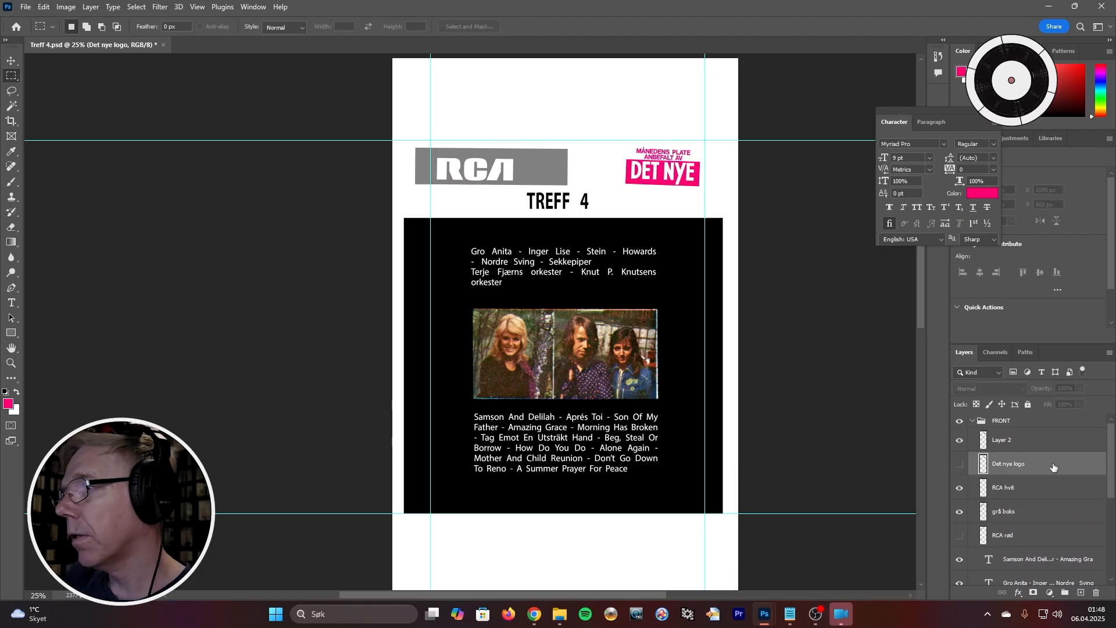
{"action": "left_click", "coordinate": [958, 440]}
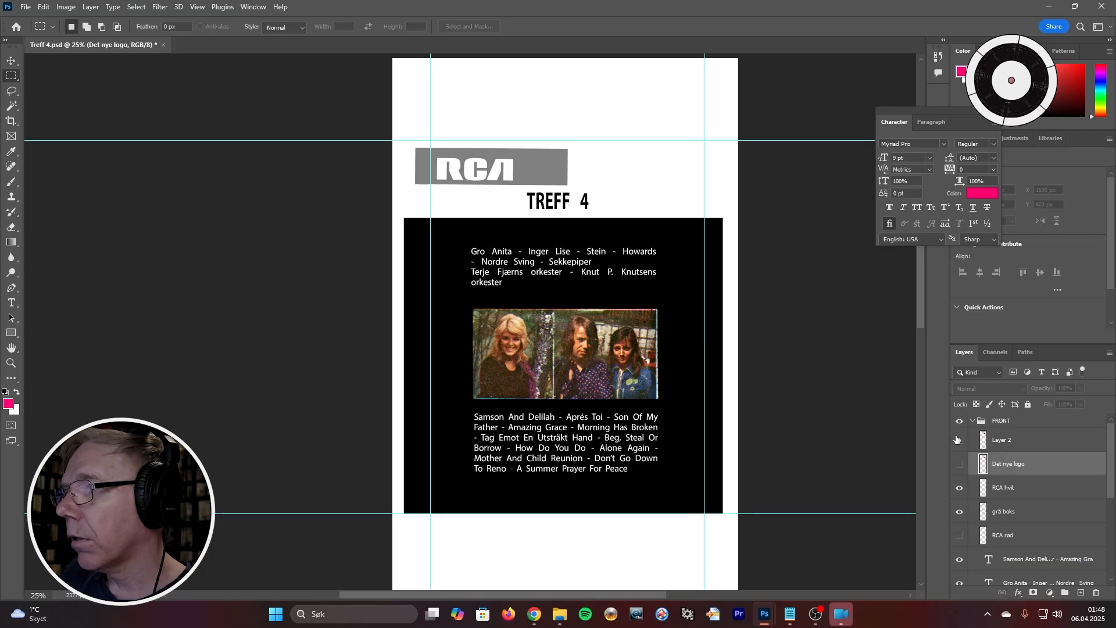
{"action": "left_click", "coordinate": [957, 440]}
{"action": "left_click", "coordinate": [958, 440]}
{"action": "left_click", "coordinate": [958, 440]}
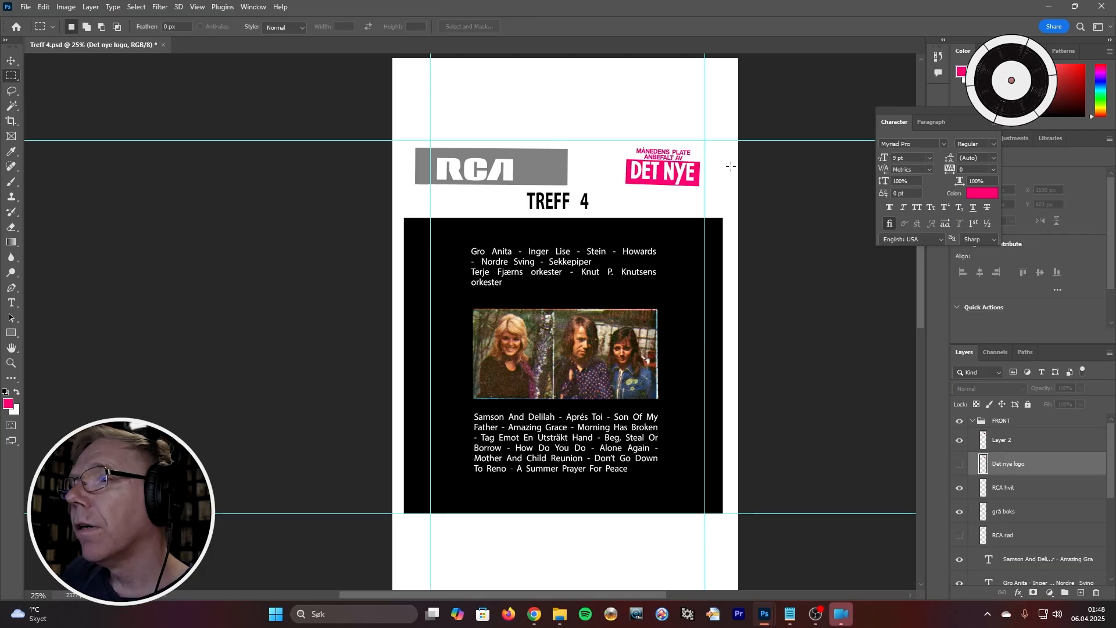
Zoom in on the Det Nye logo and toggle the Det nye logo scan layer to compare it with the pink fill
{"action": "scroll", "coordinate": [679, 163], "scroll_direction": "up", "scroll_amount": 4}
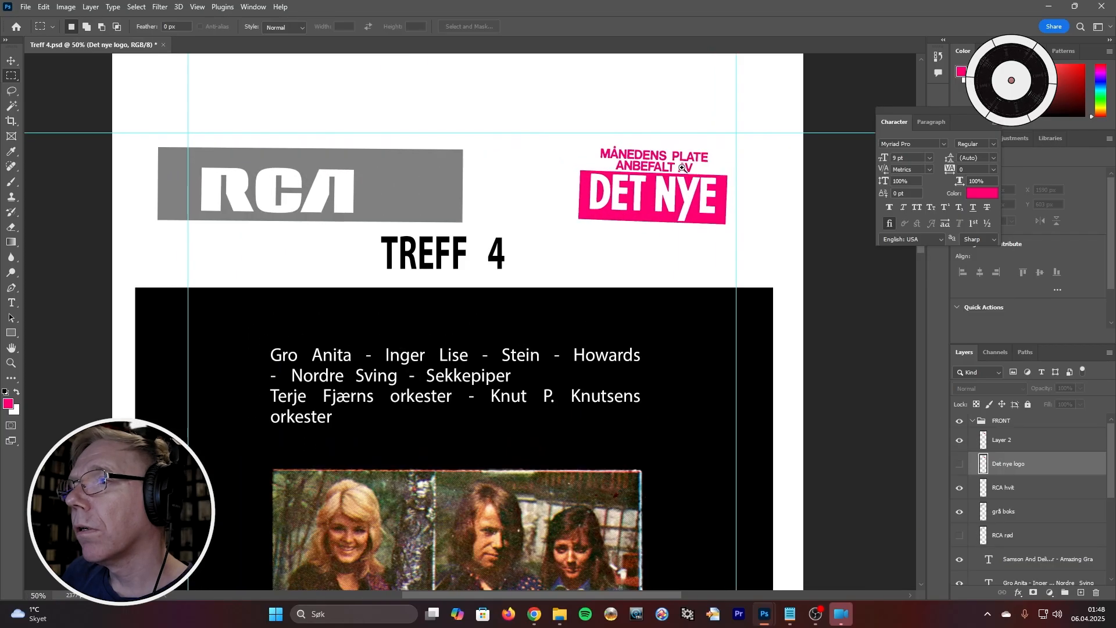
{"action": "scroll", "coordinate": [682, 167], "scroll_direction": "up", "scroll_amount": 1}
{"action": "left_click", "coordinate": [962, 465]}
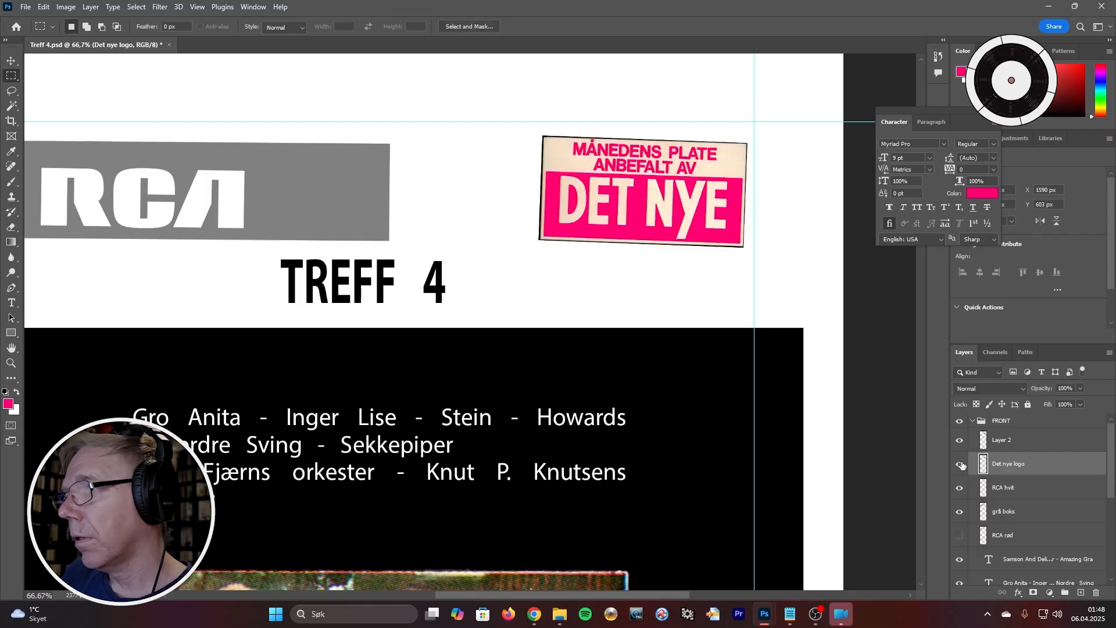
{"action": "left_click", "coordinate": [961, 465]}
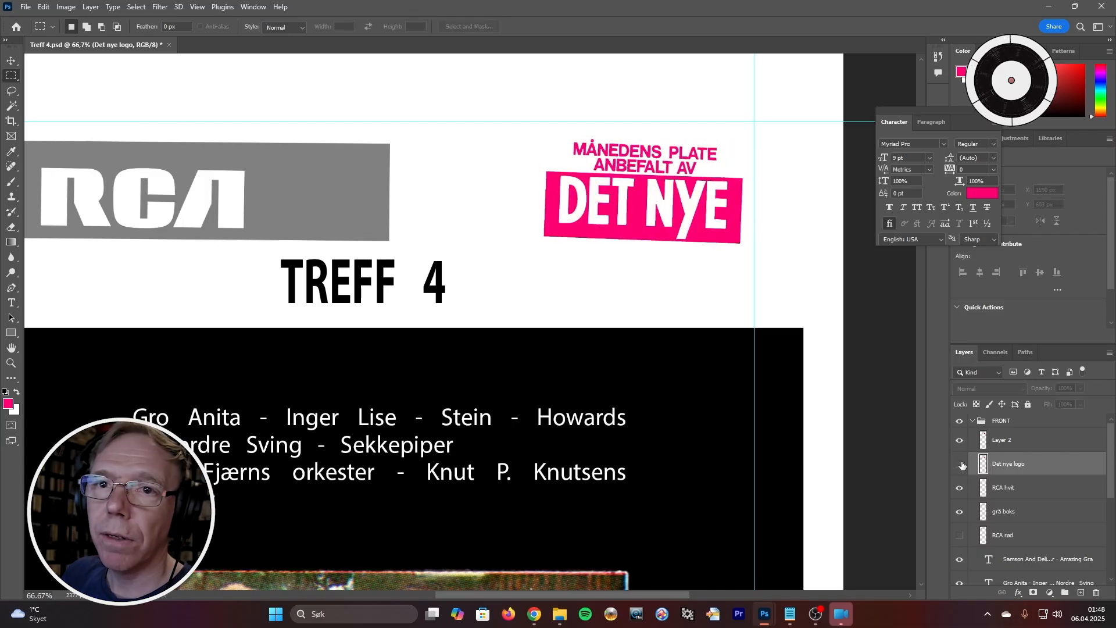
{"action": "left_click", "coordinate": [962, 465]}
{"action": "left_click", "coordinate": [962, 465]}
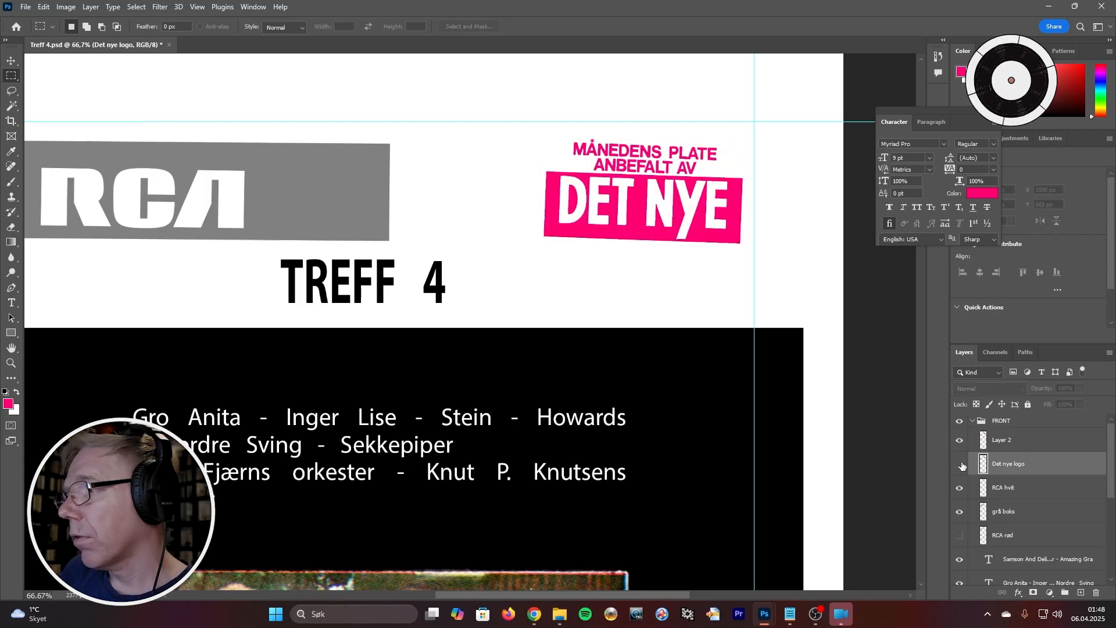
{"action": "left_click", "coordinate": [962, 465]}
{"action": "left_click", "coordinate": [962, 465]}
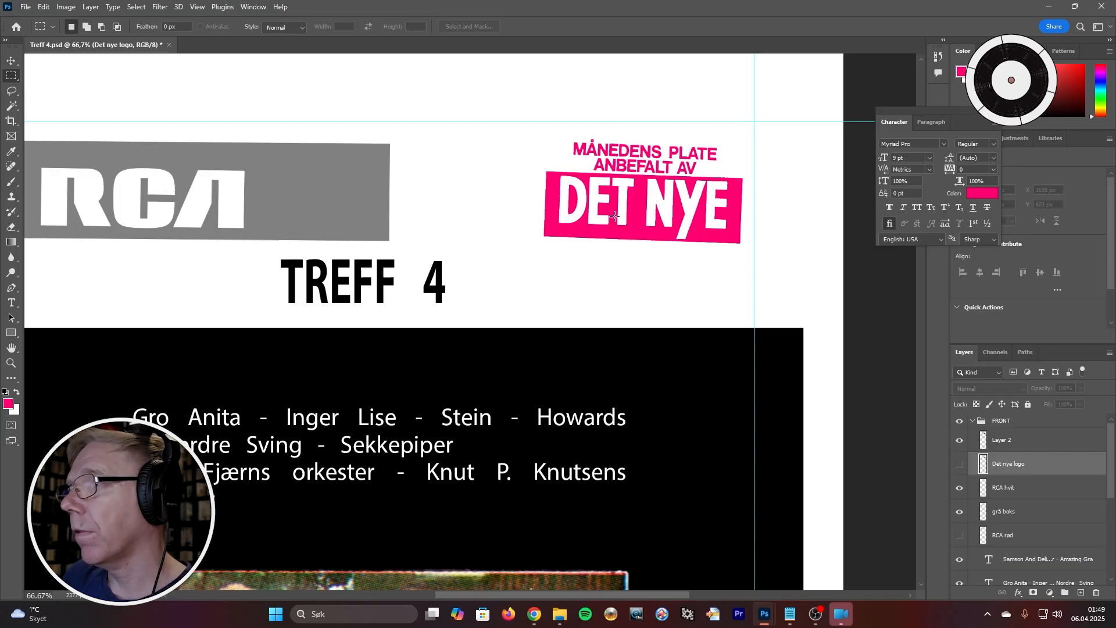
{"action": "left_click", "coordinate": [960, 465]}
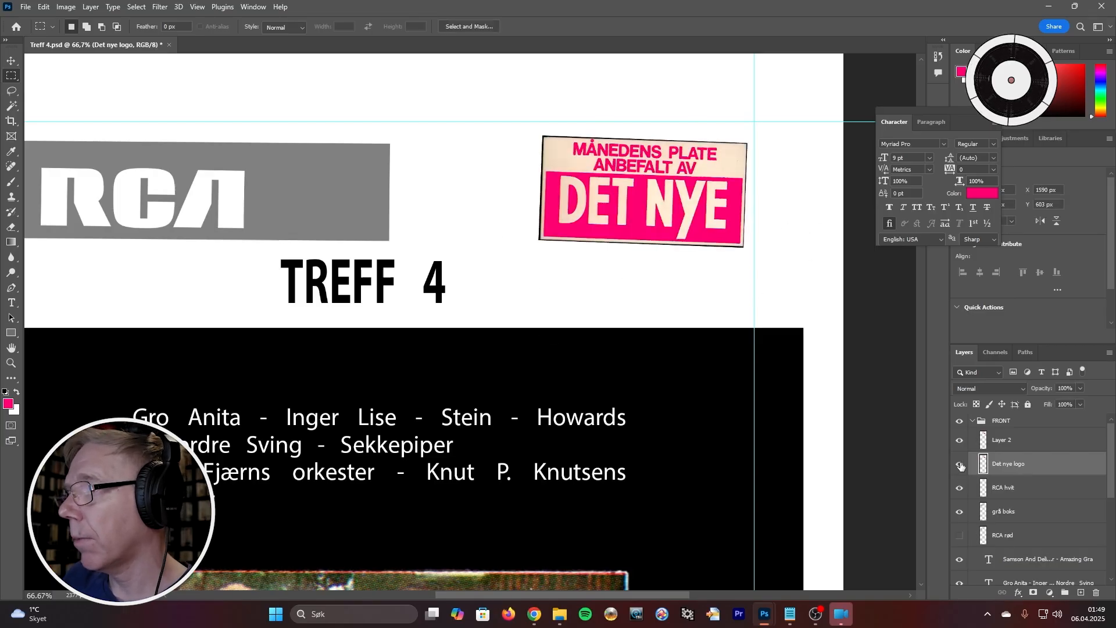
Rename the pink fill layer, Layer 2, as Det Nye Logo
{"action": "left_click", "coordinate": [1014, 442]}
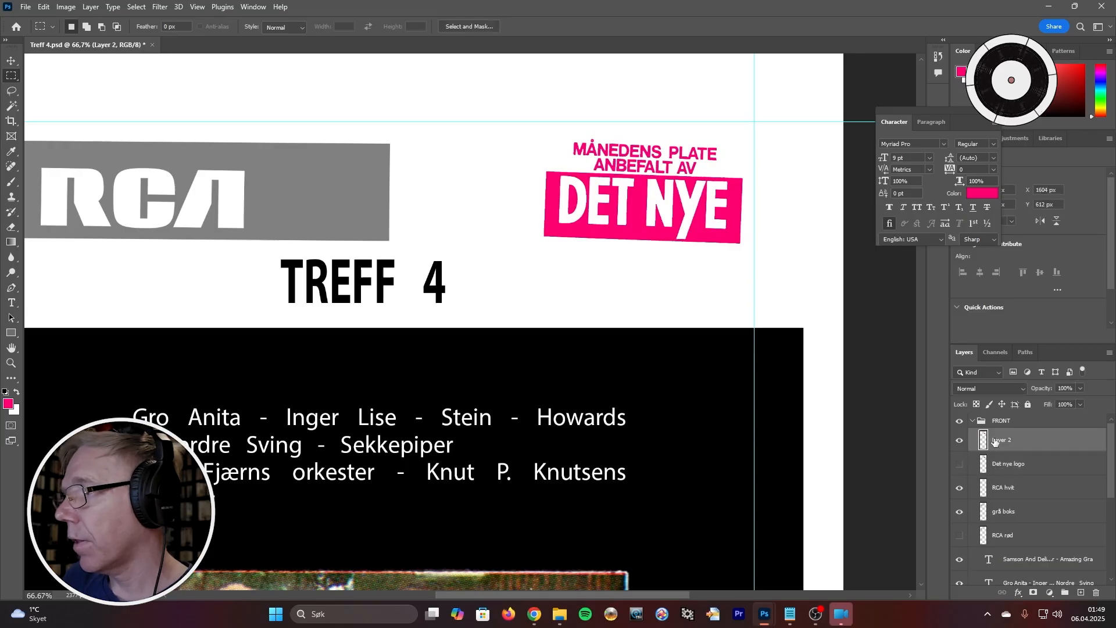
{"action": "double_click", "coordinate": [1006, 441]}
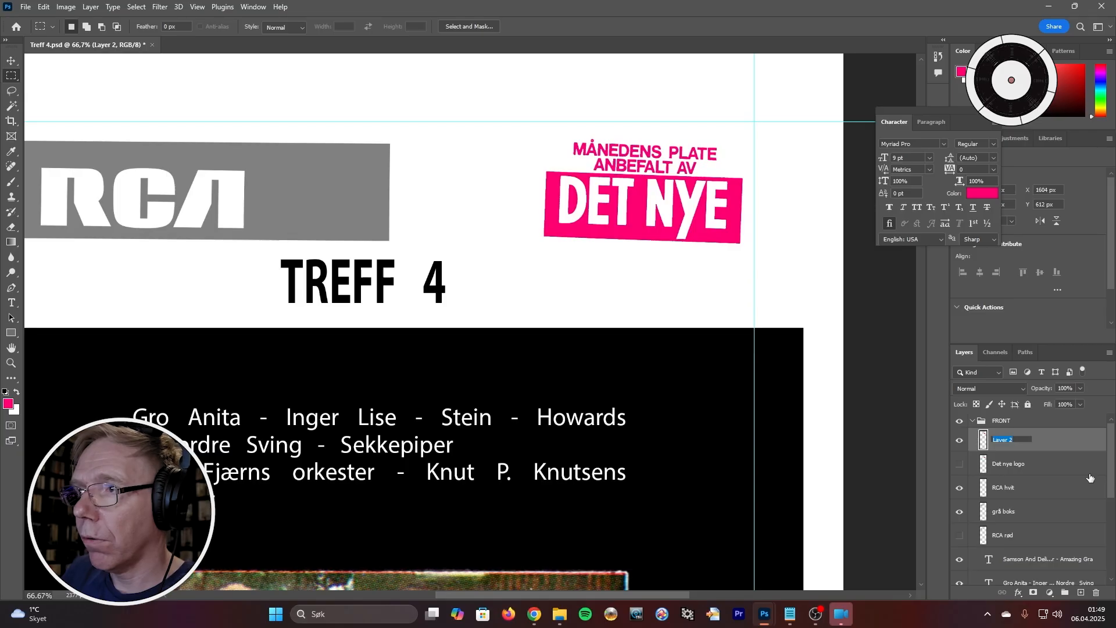
{"action": "type", "text": "Det Nye Logo"}
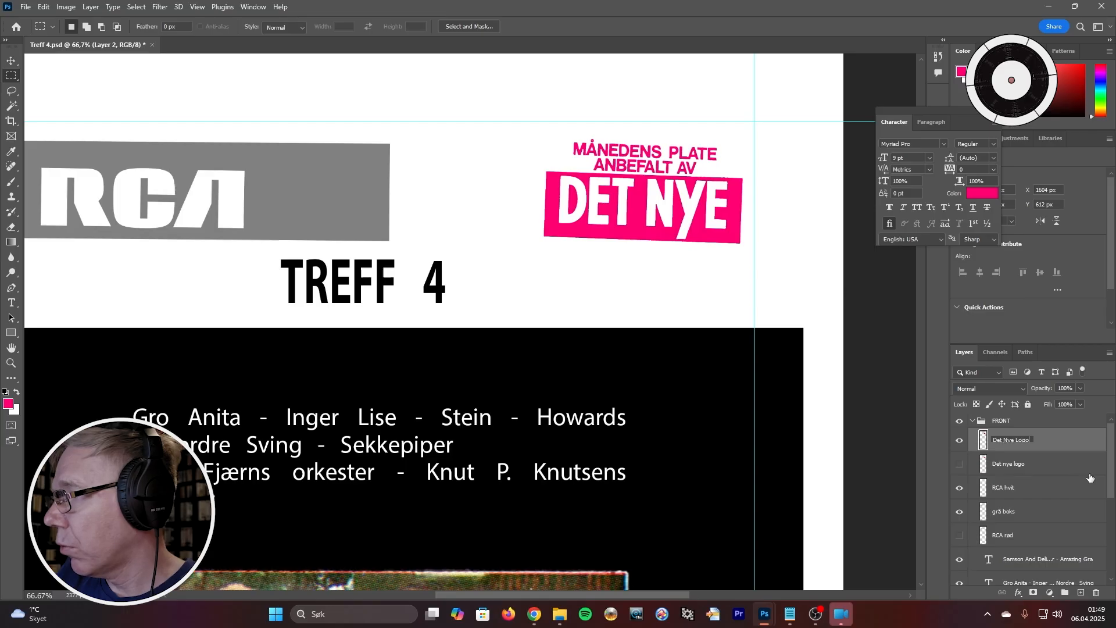
{"action": "key", "text": "Return"}
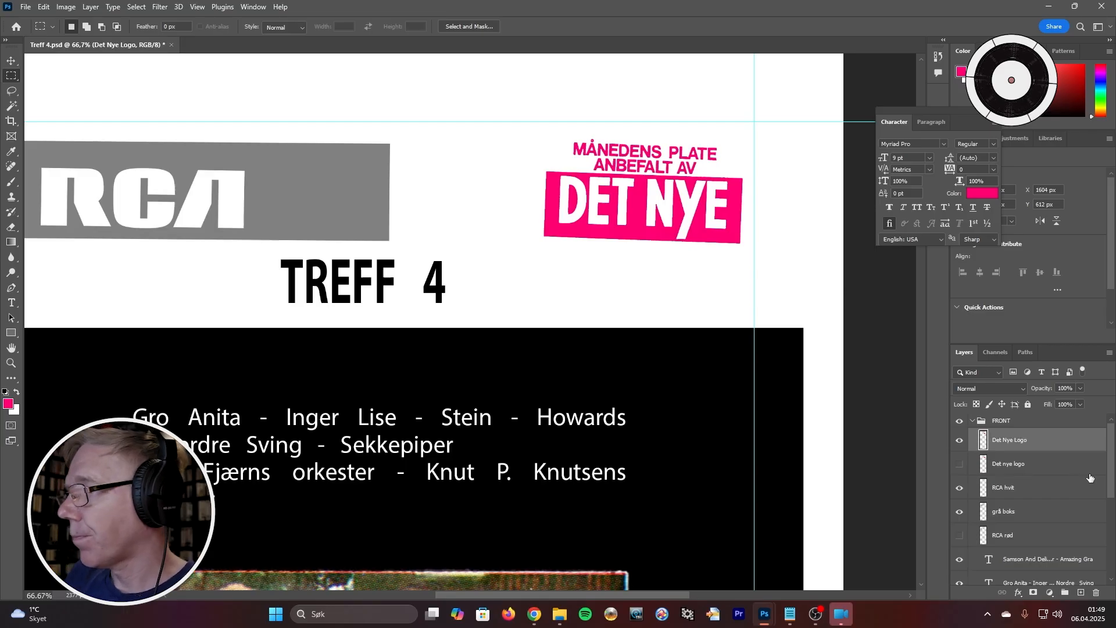
Toggle the visibility of the Det nye logo scan and the Det Nye Logo fill to compare them, leaving only the fill visible
{"action": "left_click", "coordinate": [985, 461]}
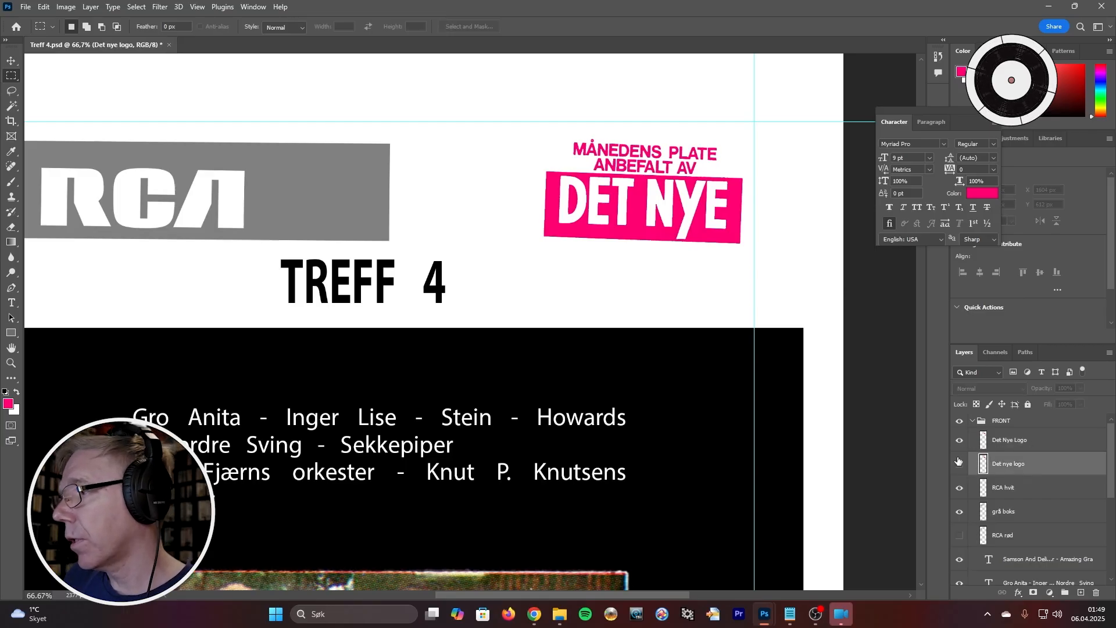
{"action": "left_click", "coordinate": [958, 461]}
{"action": "left_click", "coordinate": [959, 440]}
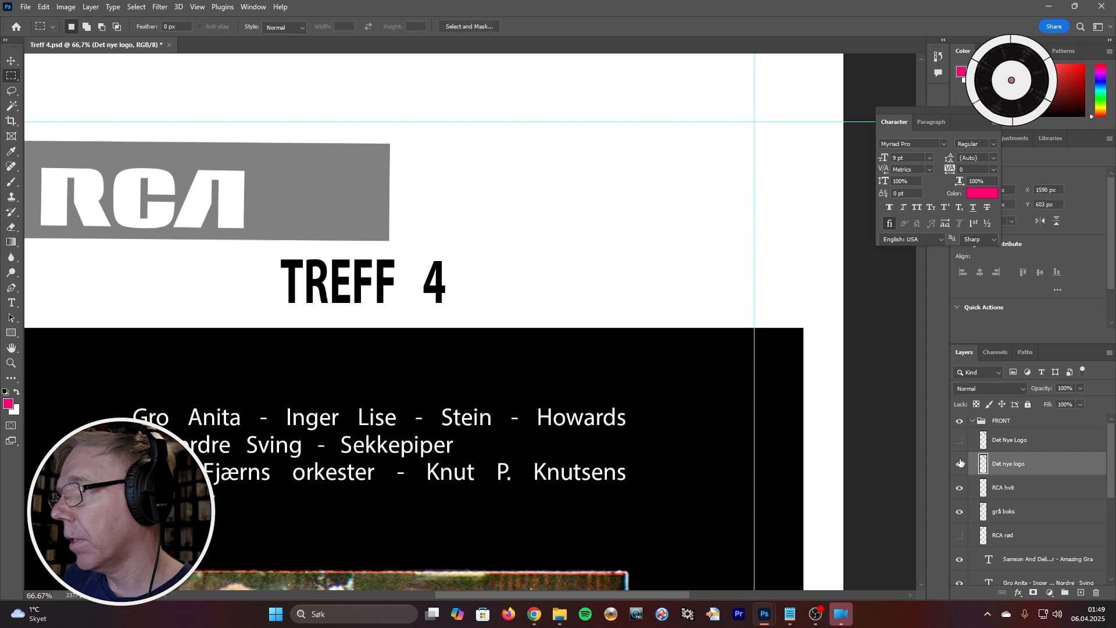
{"action": "left_click", "coordinate": [959, 440]}
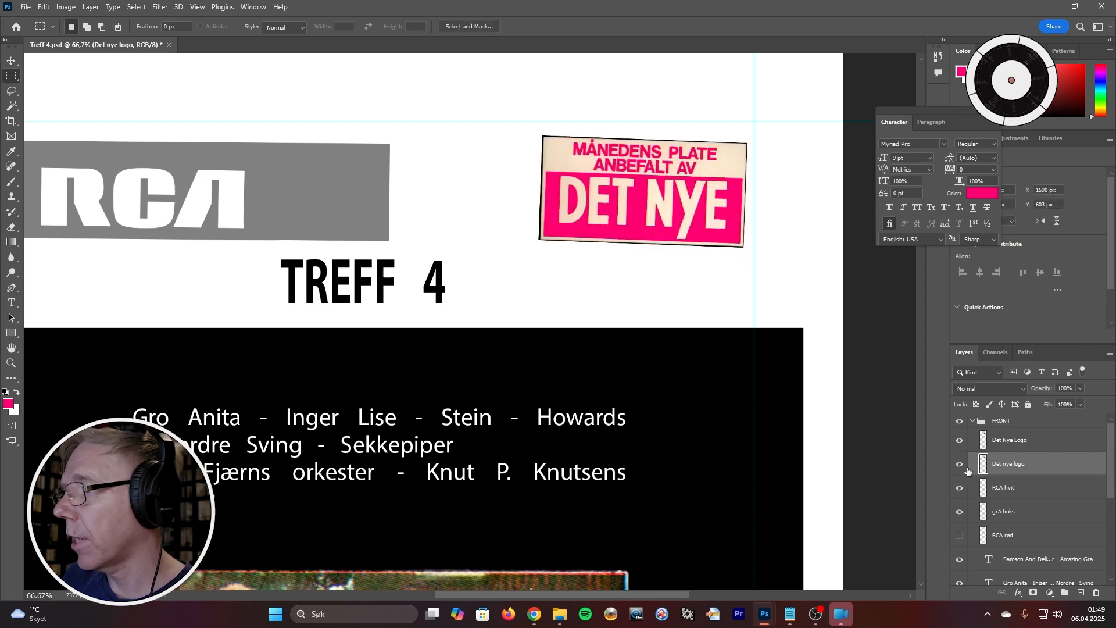
{"action": "left_click", "coordinate": [960, 464]}
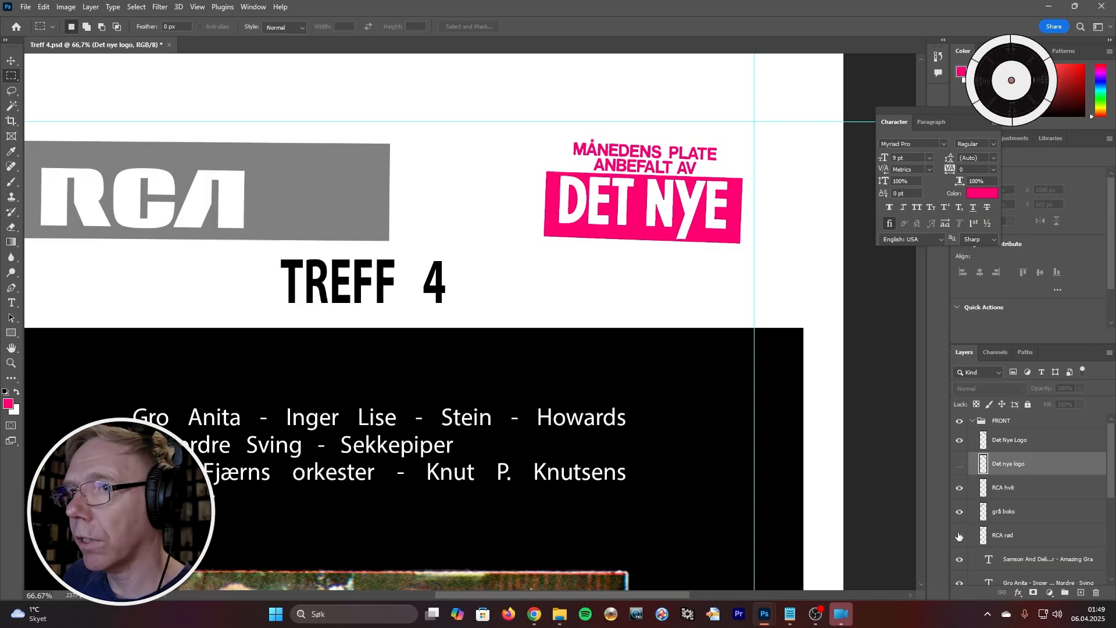
Toggle the grå boks layer to check the gray box behind the RCA logo
{"action": "left_click", "coordinate": [959, 513]}
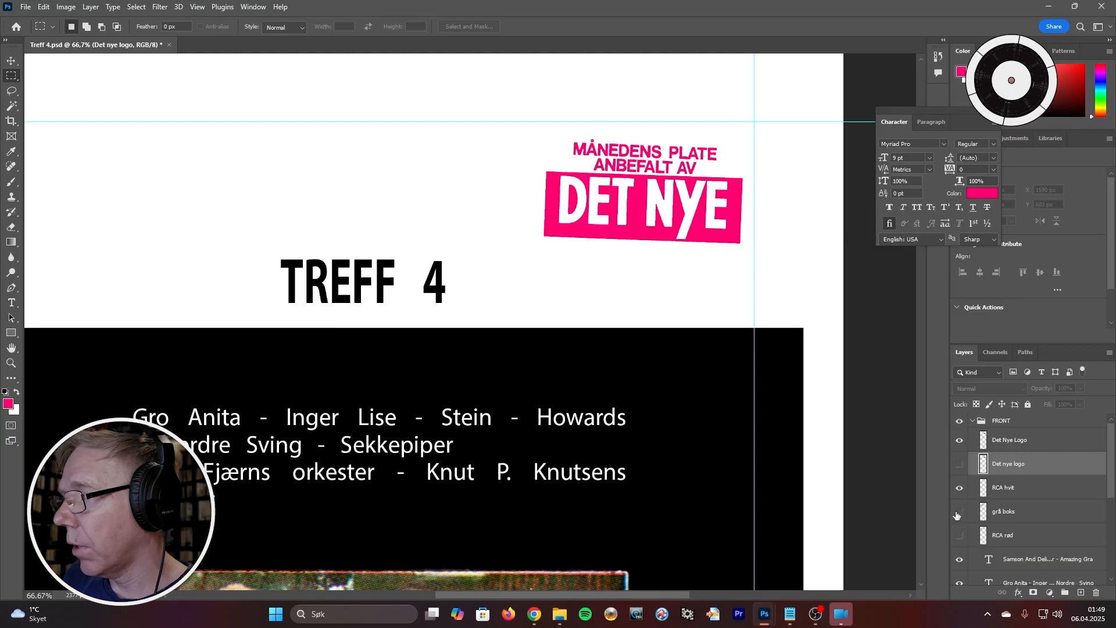
{"action": "left_click", "coordinate": [959, 536]}
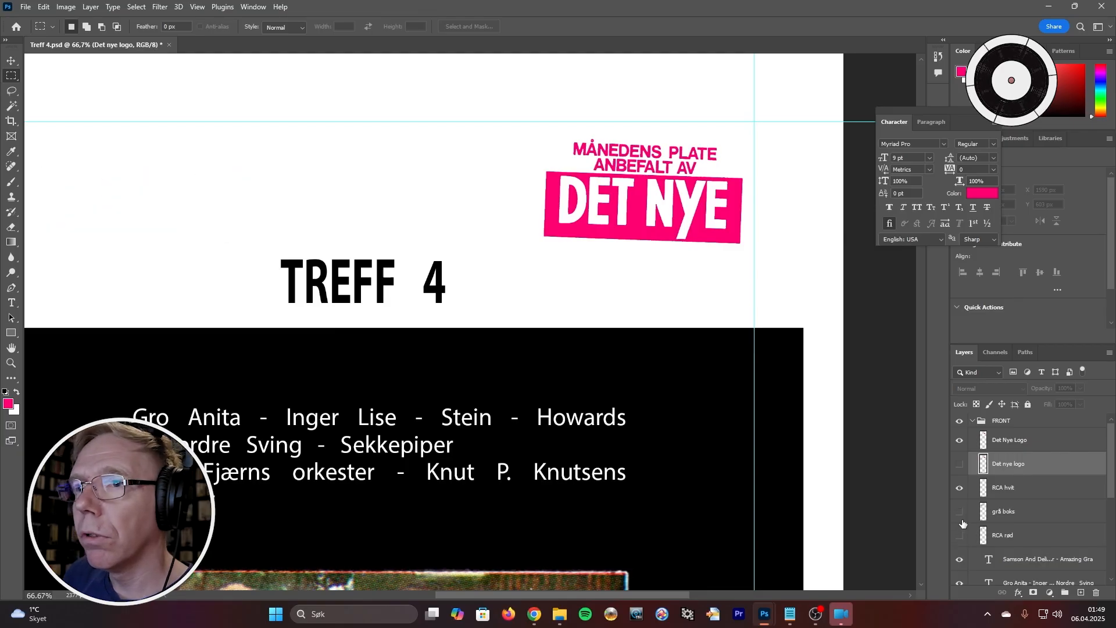
{"action": "left_click", "coordinate": [960, 512]}
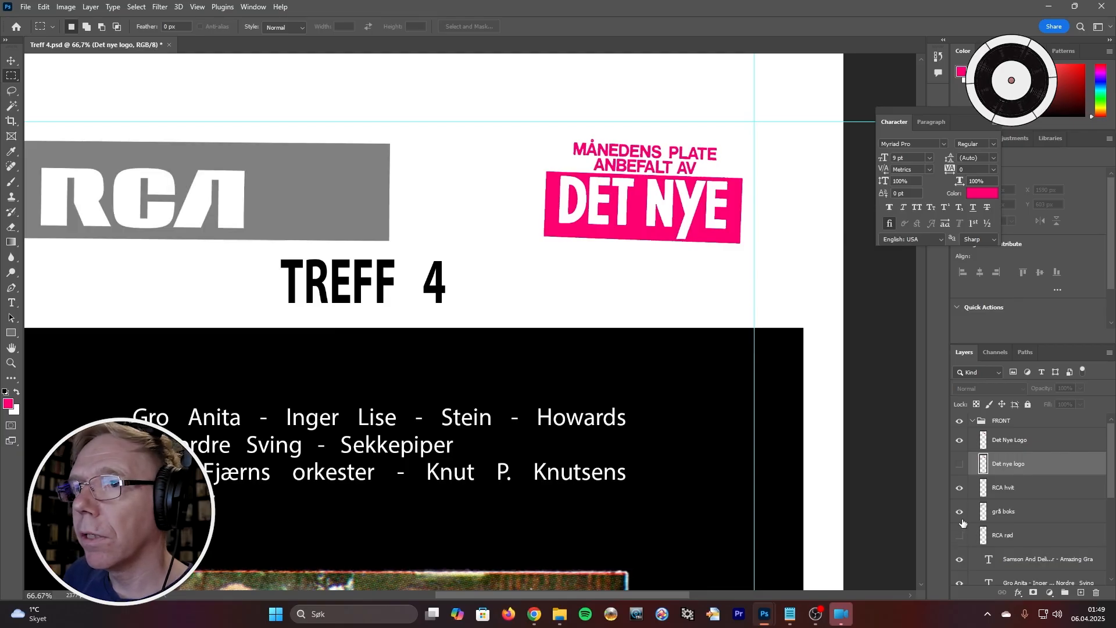
Select the FRONT layer group and collapse it
{"action": "left_click", "coordinate": [1047, 540]}
{"action": "left_click", "coordinate": [1014, 423]}
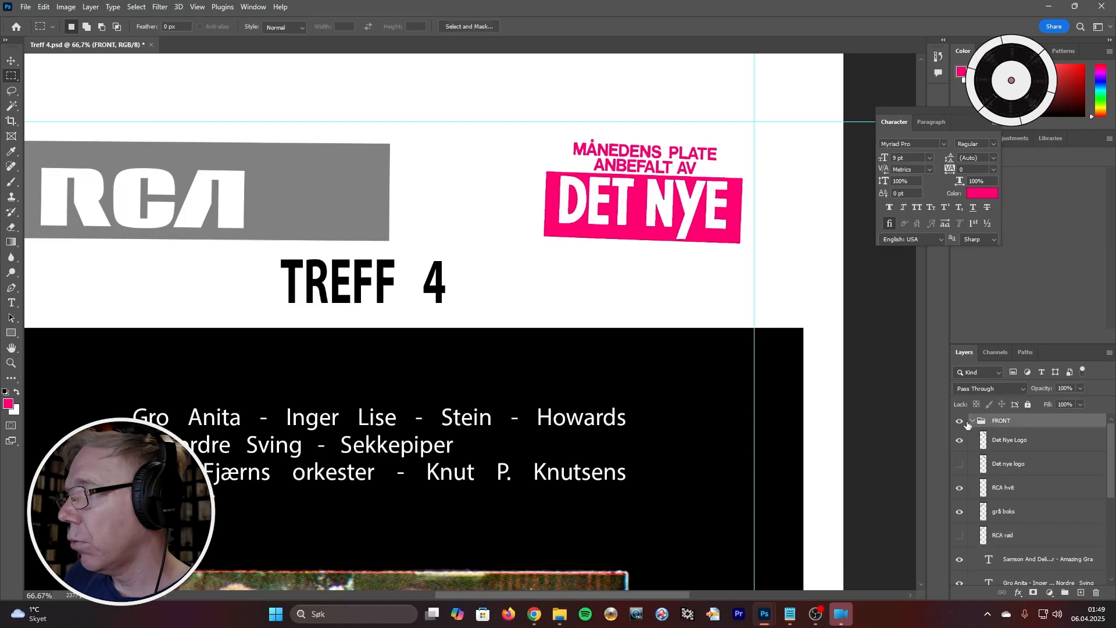
{"action": "left_click", "coordinate": [972, 421]}
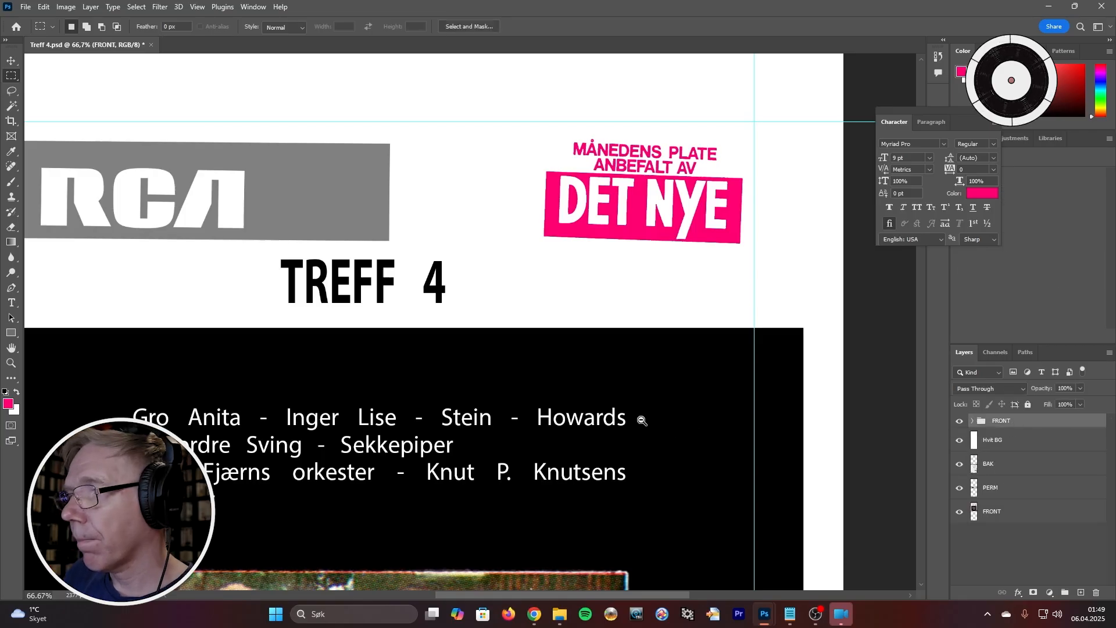
View the whole front label and toggle the FRONT group's visibility against the white background
{"action": "scroll", "coordinate": [639, 421], "scroll_direction": "down", "scroll_amount": 1}
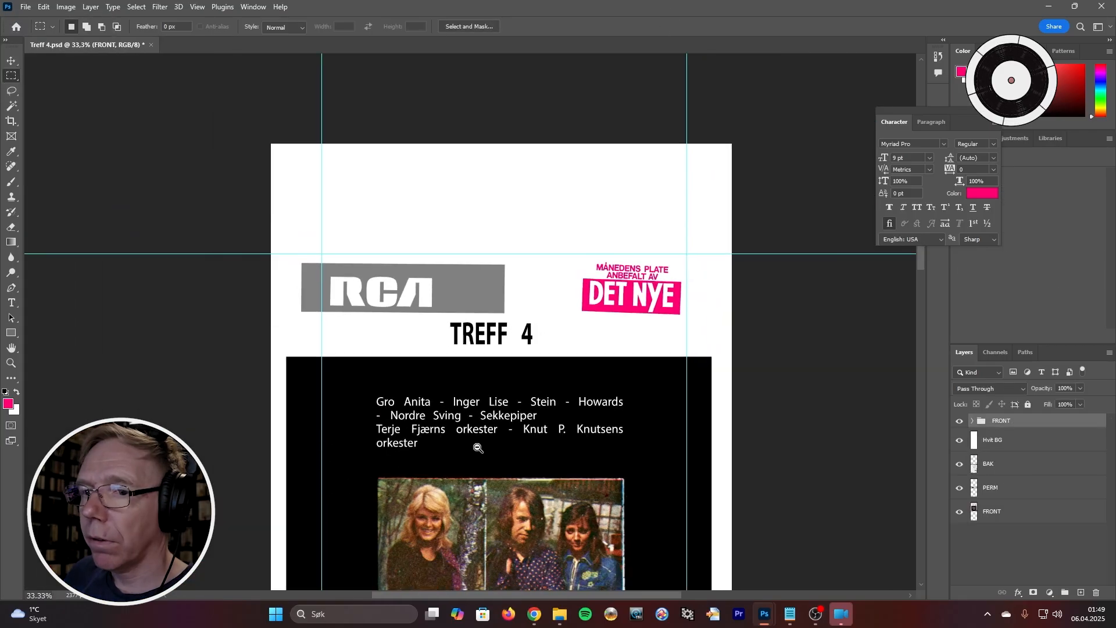
{"action": "scroll", "coordinate": [479, 447], "scroll_direction": "down", "scroll_amount": 1}
{"action": "scroll", "coordinate": [489, 457], "scroll_direction": "down", "scroll_amount": 4}
{"action": "scroll", "coordinate": [498, 486], "scroll_direction": "down", "scroll_amount": 3}
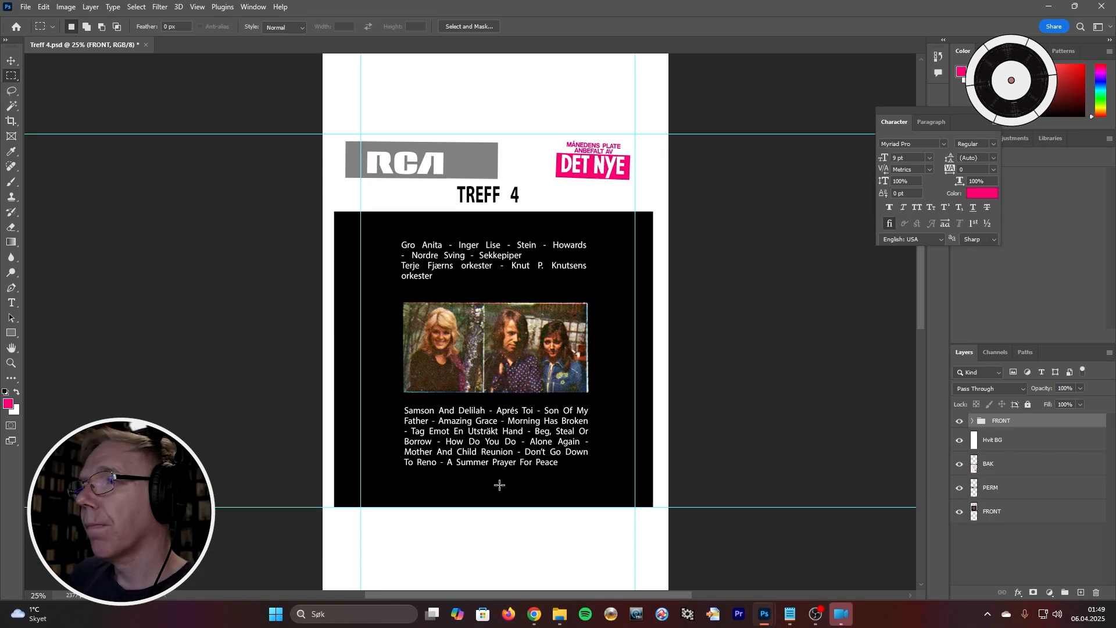
{"action": "left_click", "coordinate": [959, 422]}
{"action": "left_click", "coordinate": [959, 422]}
{"action": "left_click", "coordinate": [959, 422]}
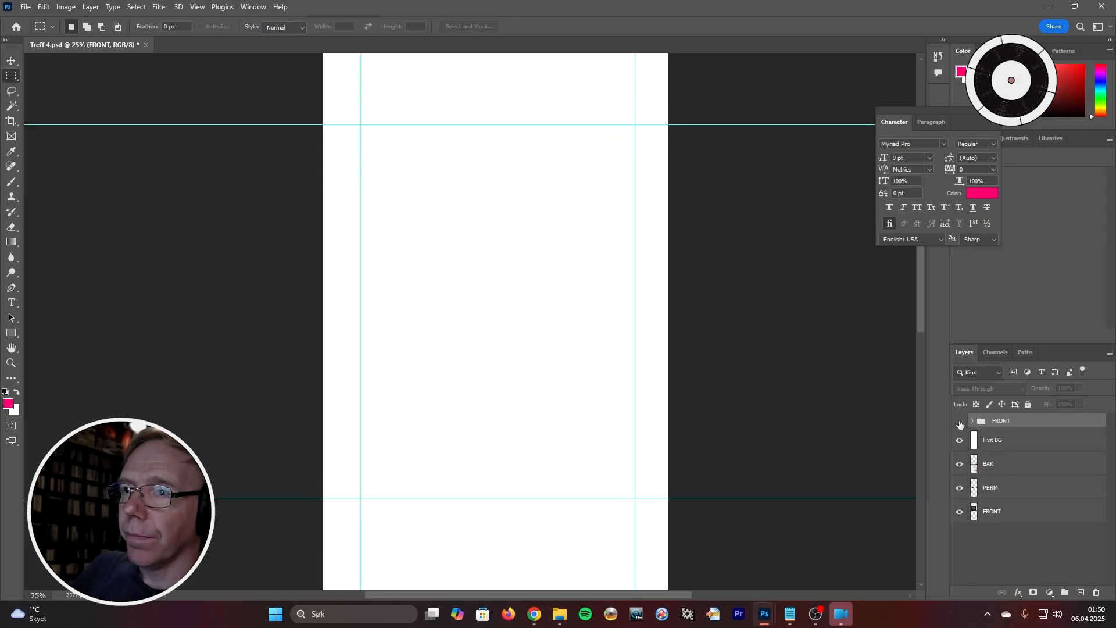
{"action": "left_click", "coordinate": [959, 422]}
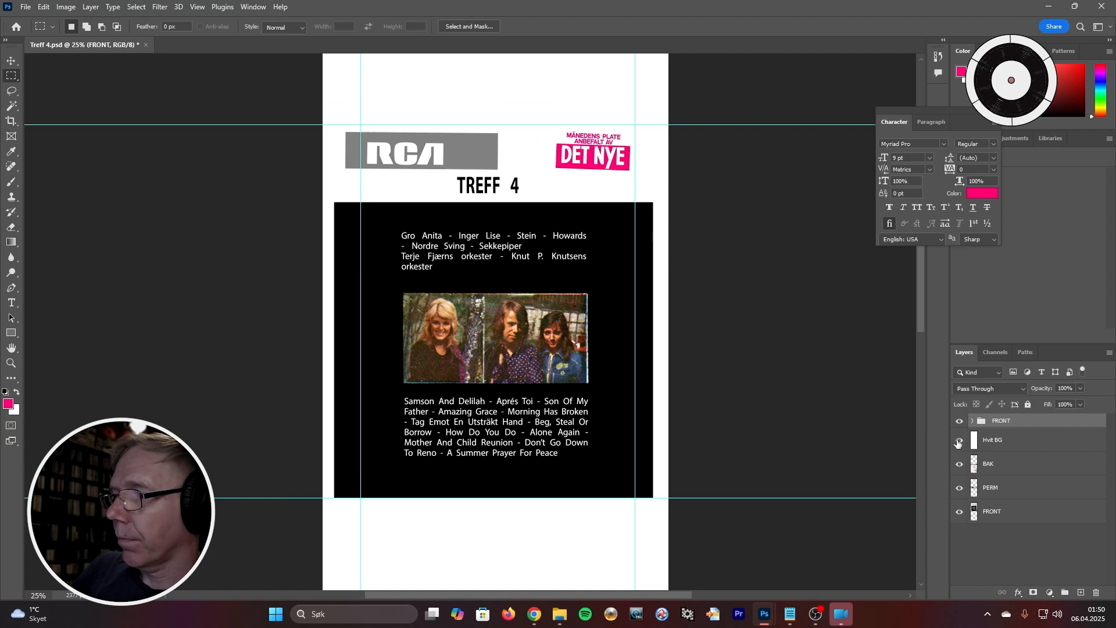
Temporarily hide Hvit BG and toggle the FRONT group repeatedly to compare the recreated label with the original cartridge scan
{"action": "left_click", "coordinate": [958, 443]}
{"action": "left_click", "coordinate": [959, 422]}
{"action": "left_click", "coordinate": [960, 422]}
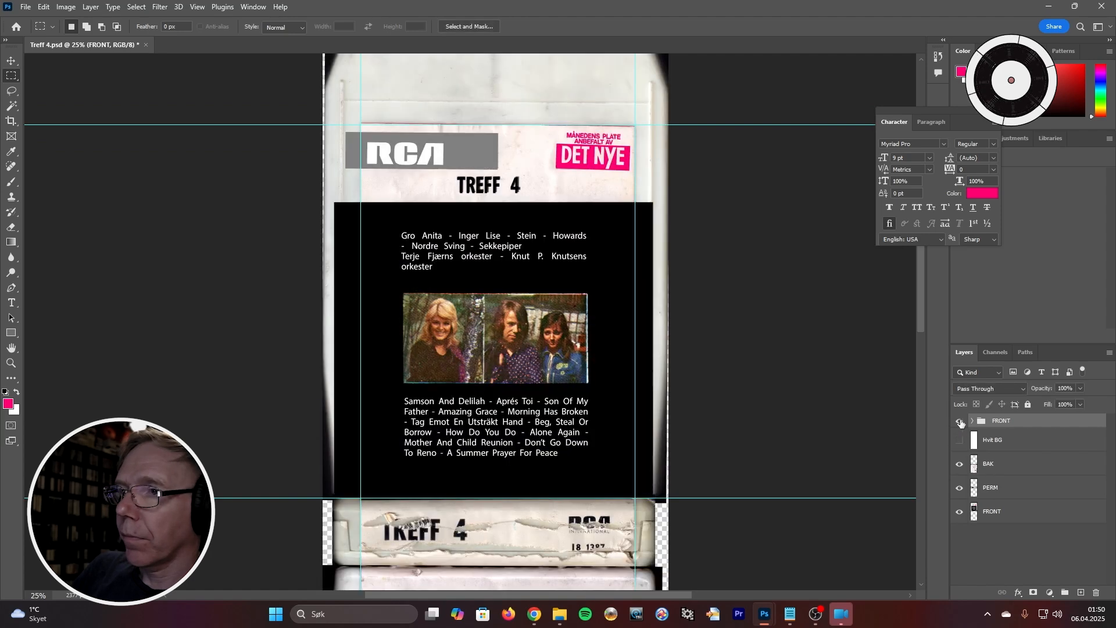
{"action": "left_click", "coordinate": [960, 422]}
{"action": "left_click", "coordinate": [960, 423]}
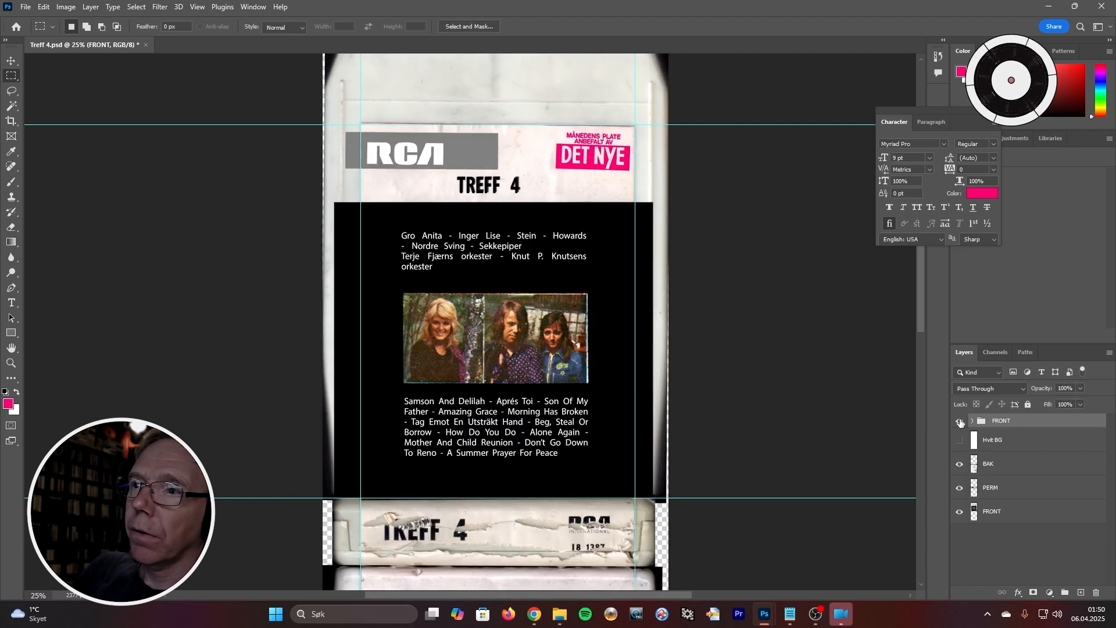
{"action": "left_click", "coordinate": [960, 423]}
{"action": "left_click", "coordinate": [960, 423]}
{"action": "left_click", "coordinate": [960, 423]}
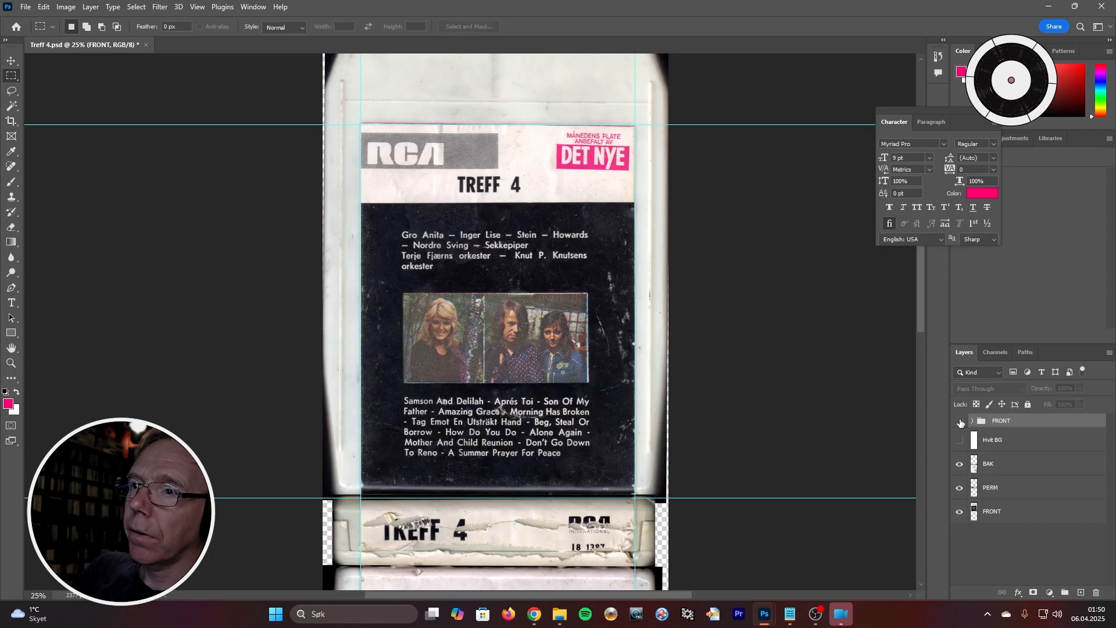
{"action": "left_click", "coordinate": [960, 423]}
{"action": "left_click", "coordinate": [960, 423]}
{"action": "left_click", "coordinate": [959, 423]}
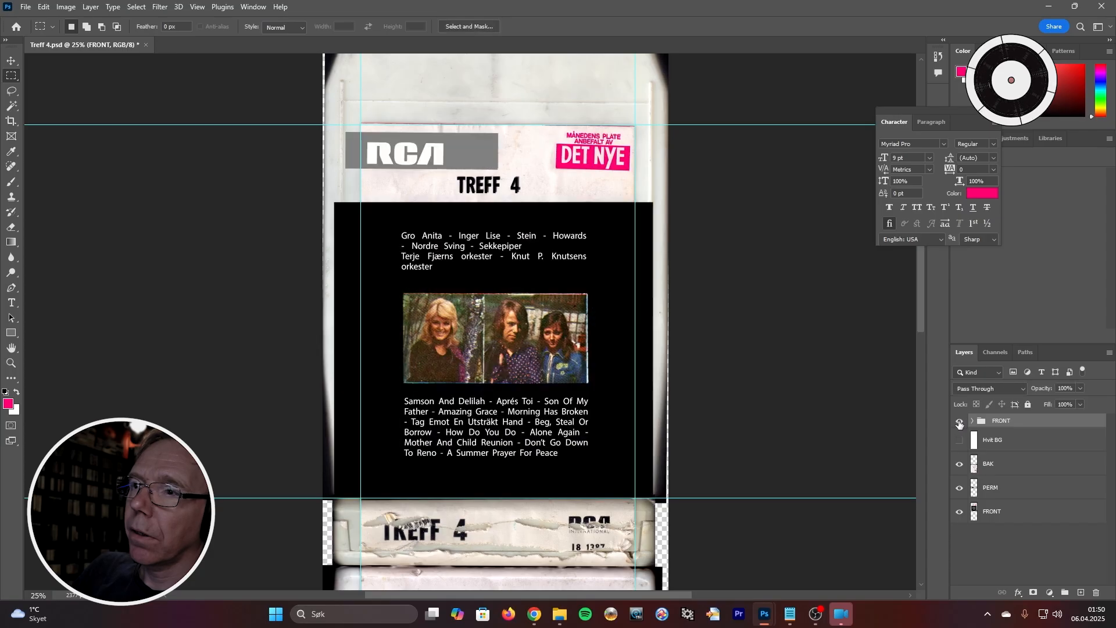
{"action": "left_click", "coordinate": [959, 423]}
{"action": "left_click", "coordinate": [959, 423]}
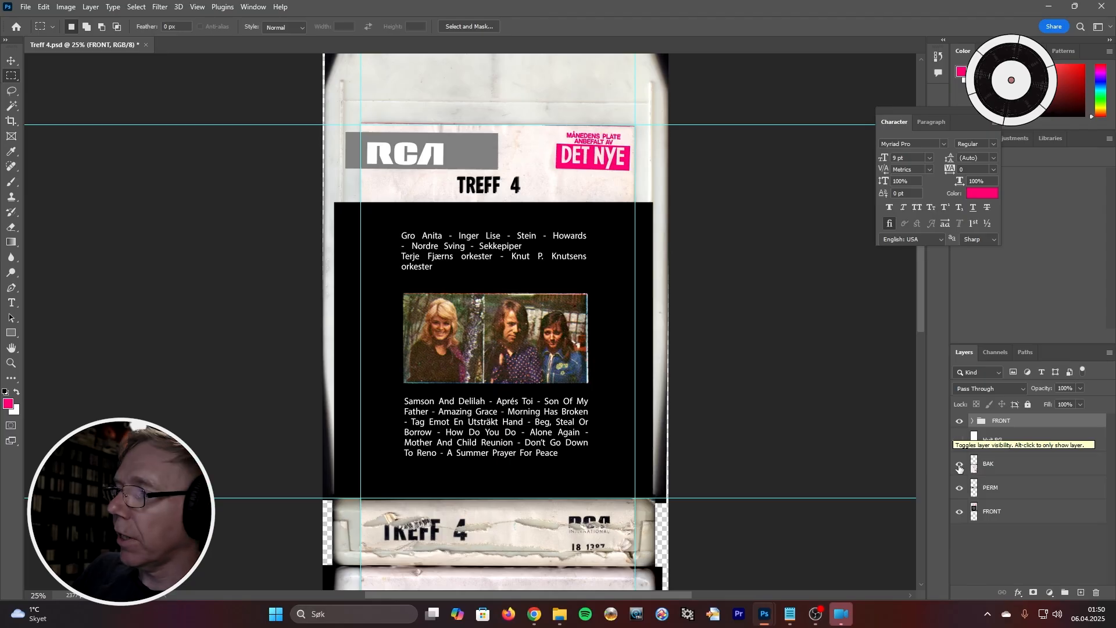
{"action": "left_click", "coordinate": [959, 446]}
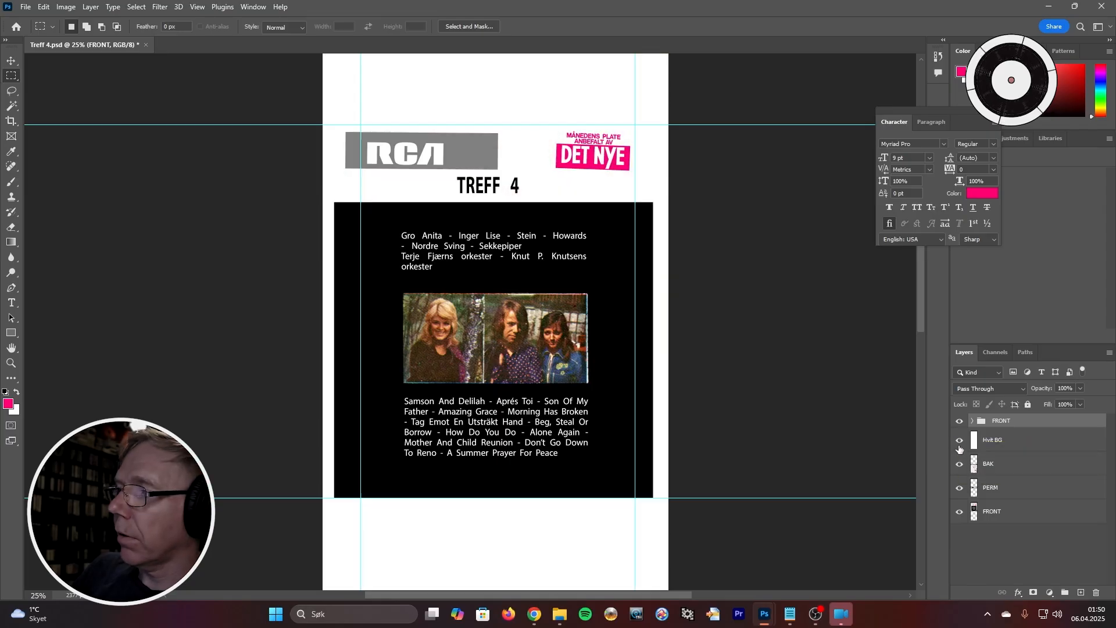
Save the document as a new Photoshop file named Treff 4-ferdig with Maximize Compatibility on
{"action": "left_click", "coordinate": [25, 8]}
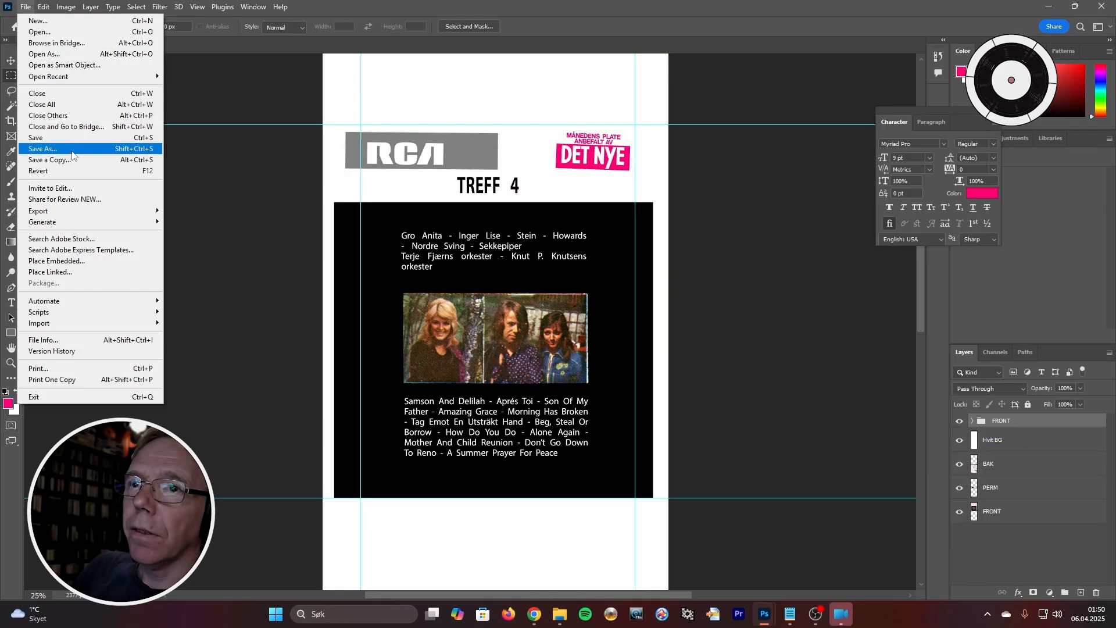
{"action": "left_click", "coordinate": [46, 148]}
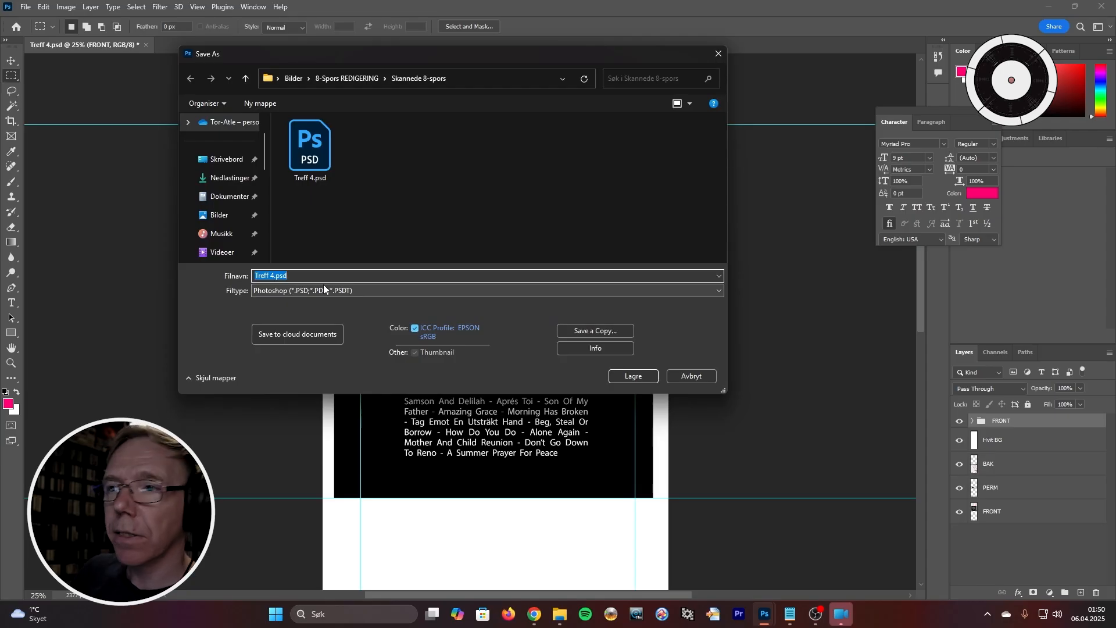
{"action": "type", "text": "Treff"}
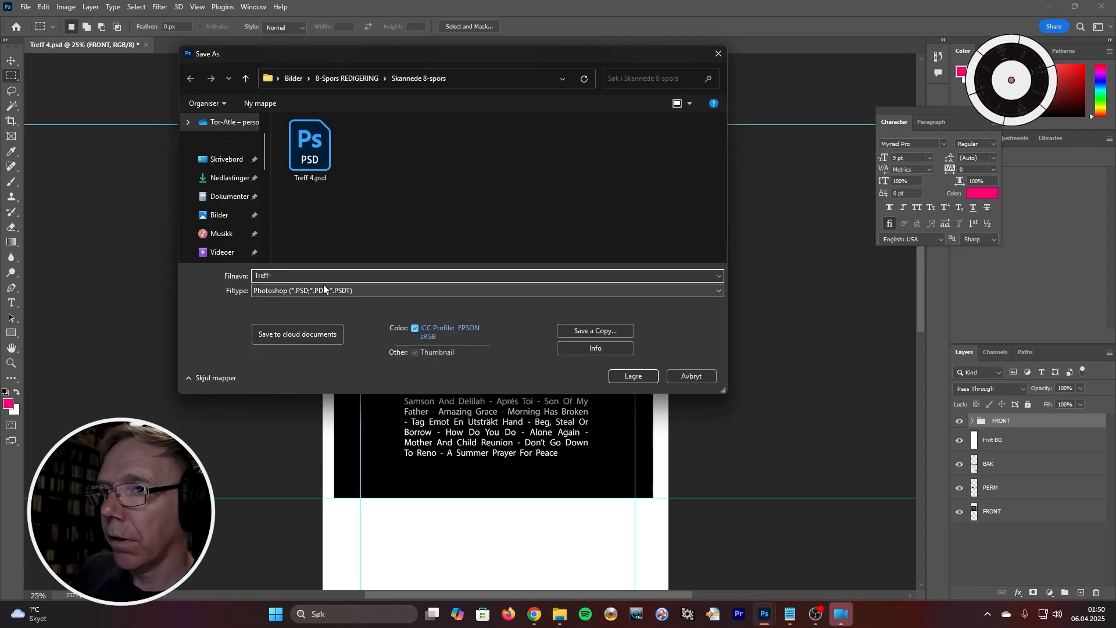
{"action": "type", "text": " 4-"}
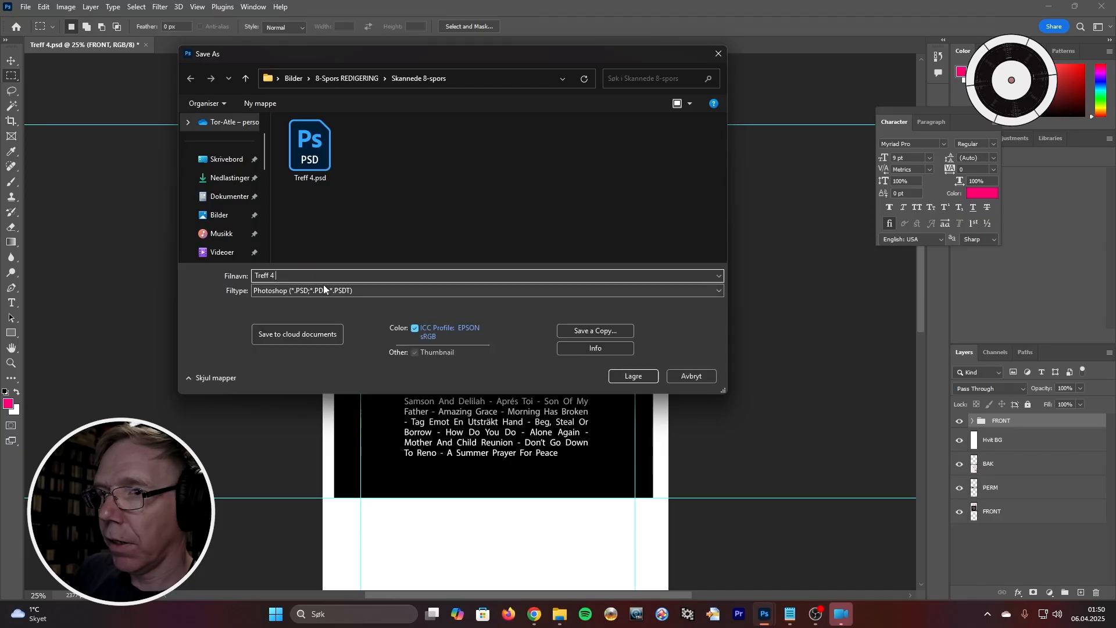
{"action": "type", "text": "ferd"}
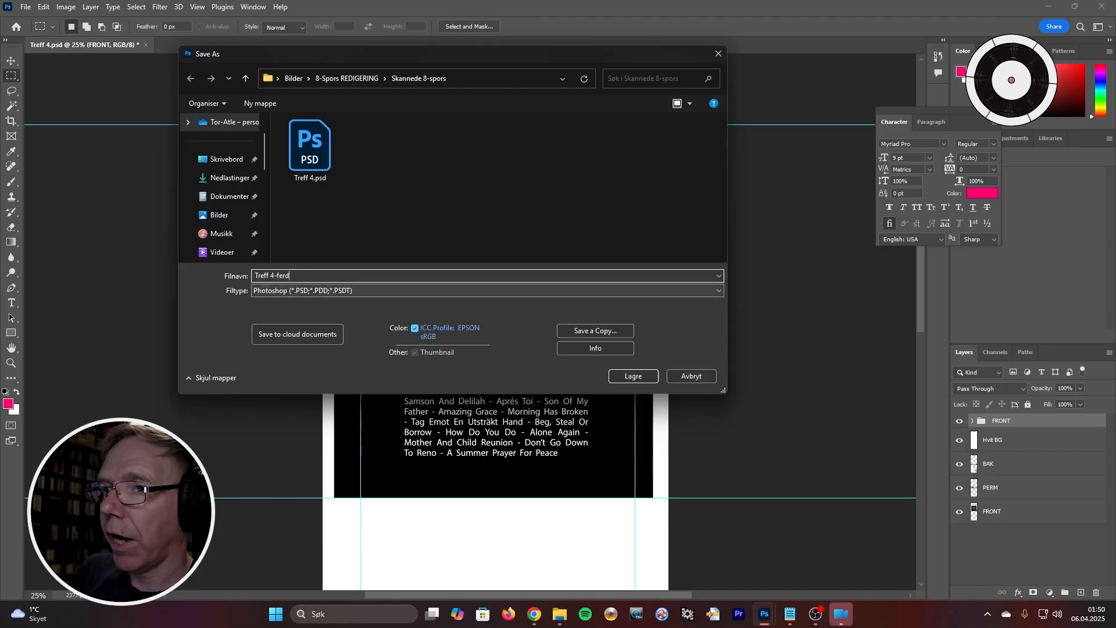
{"action": "type", "text": "o"}
{"action": "key", "text": "BackSpace"}
{"action": "type", "text": "ig"}
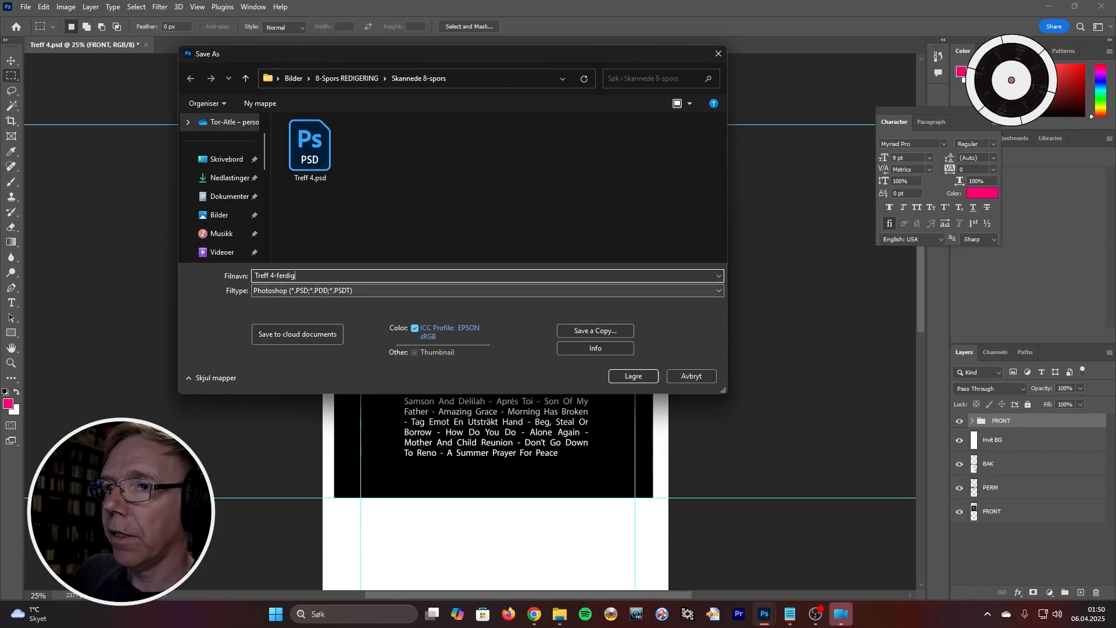
{"action": "key", "text": "Return"}
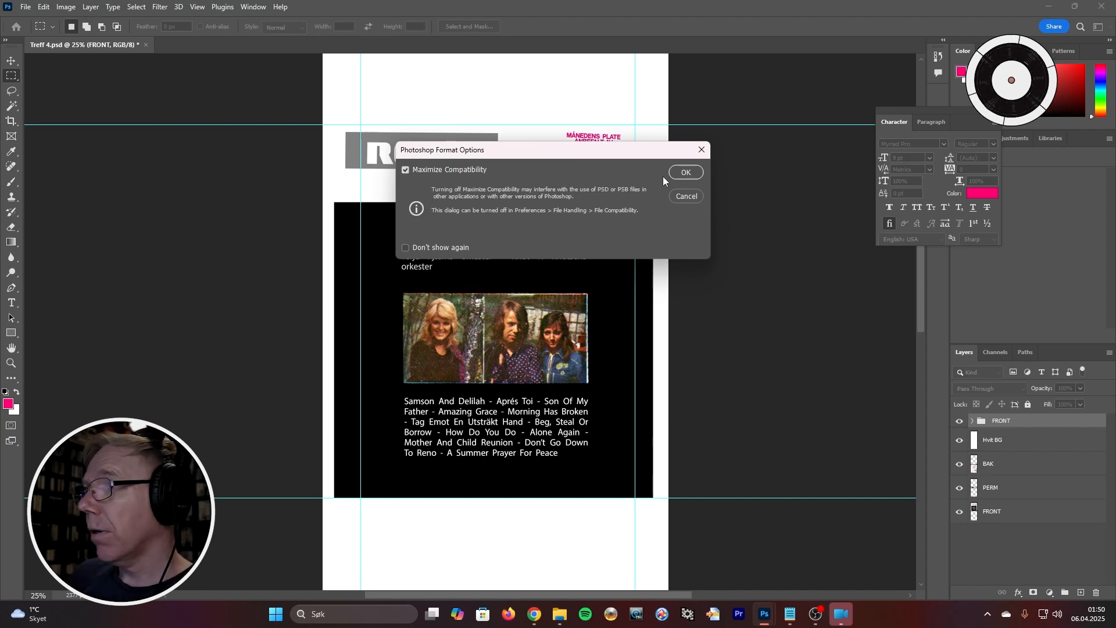
{"action": "left_click", "coordinate": [684, 173]}
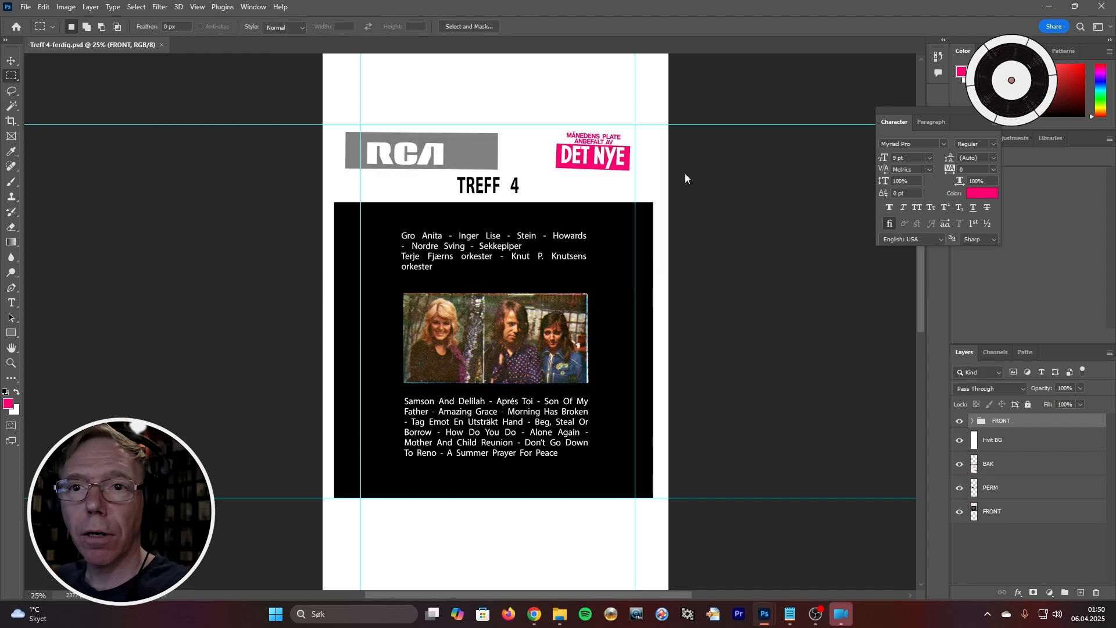